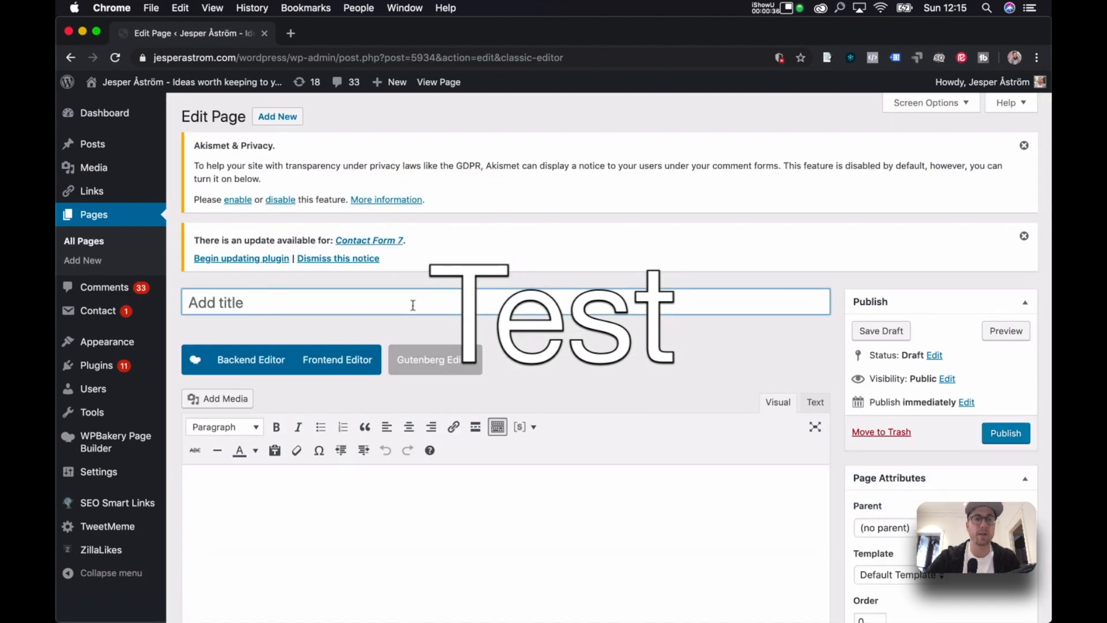
Check the presentation, then retitle the WordPress page 'Join the Test Campaign'.
{"action": "key", "text": "ctrl+Up"}
{"action": "left_click", "coordinate": [777, 411]}
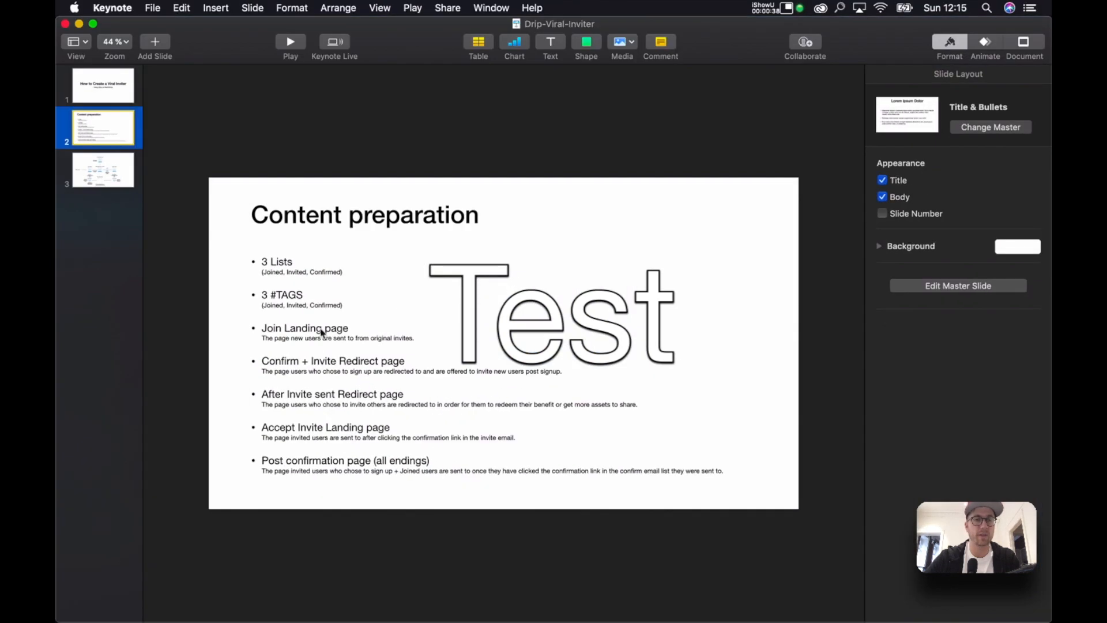
{"action": "key", "text": "ctrl+Up"}
{"action": "left_click", "coordinate": [807, 190]}
{"action": "type", "text": "Join the Campaign"}
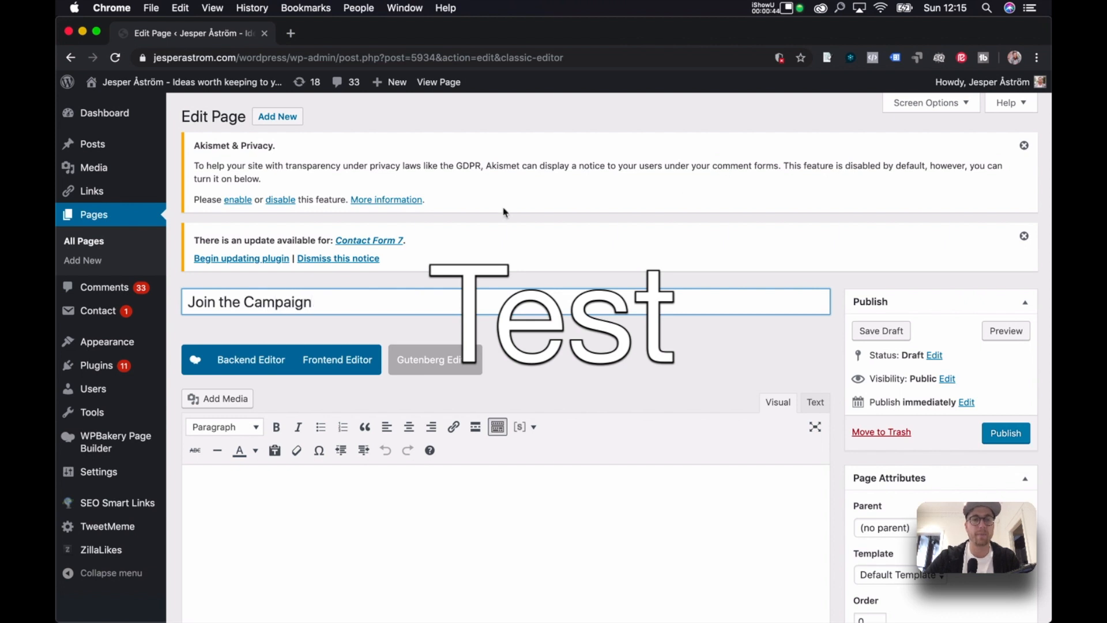
{"action": "type", "text": "Test"}
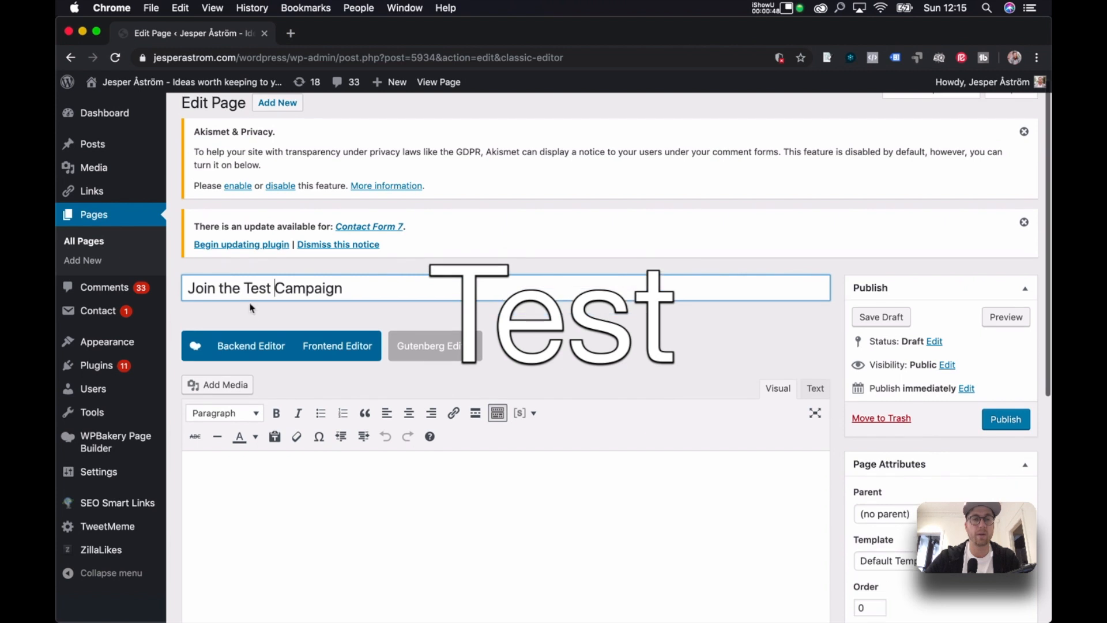
In the Backend Editor, add a row with a text block reading 'Join the Campaign'.
{"action": "left_click", "coordinate": [251, 360]}
{"action": "scroll", "coordinate": [506, 404], "scroll_direction": "down", "scroll_amount": 3}
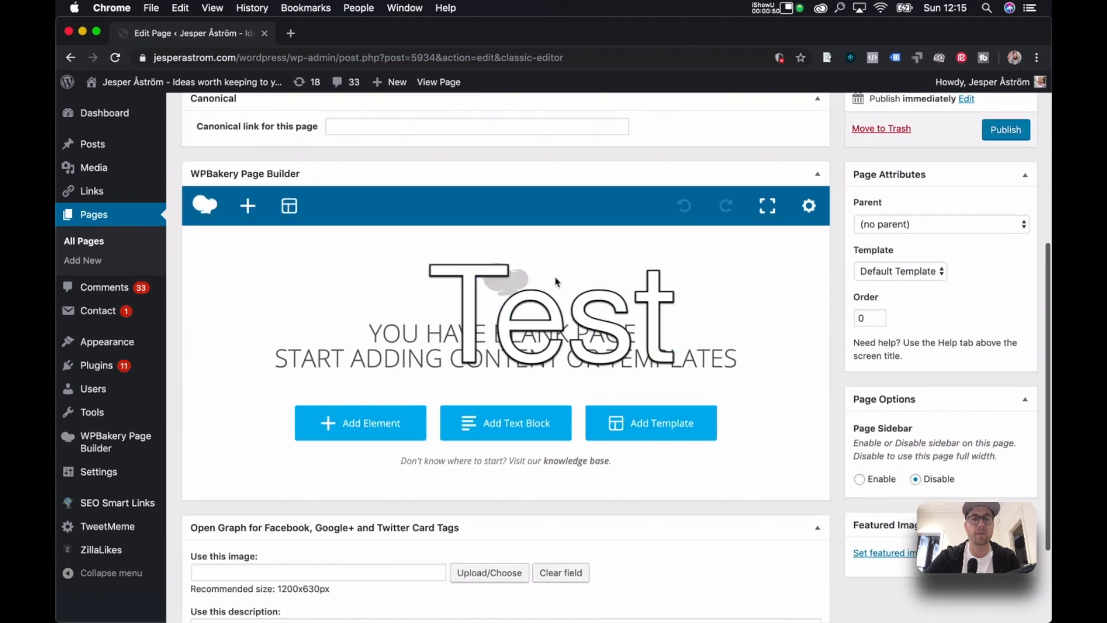
{"action": "left_click", "coordinate": [404, 422]}
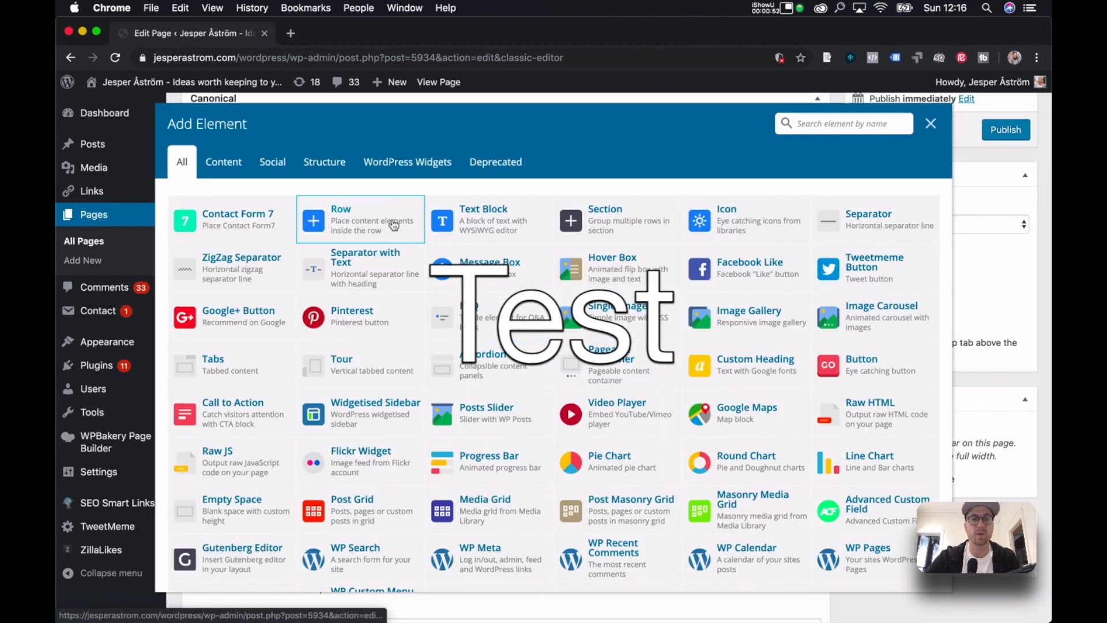
{"action": "left_click", "coordinate": [391, 223]}
{"action": "left_click", "coordinate": [577, 337]}
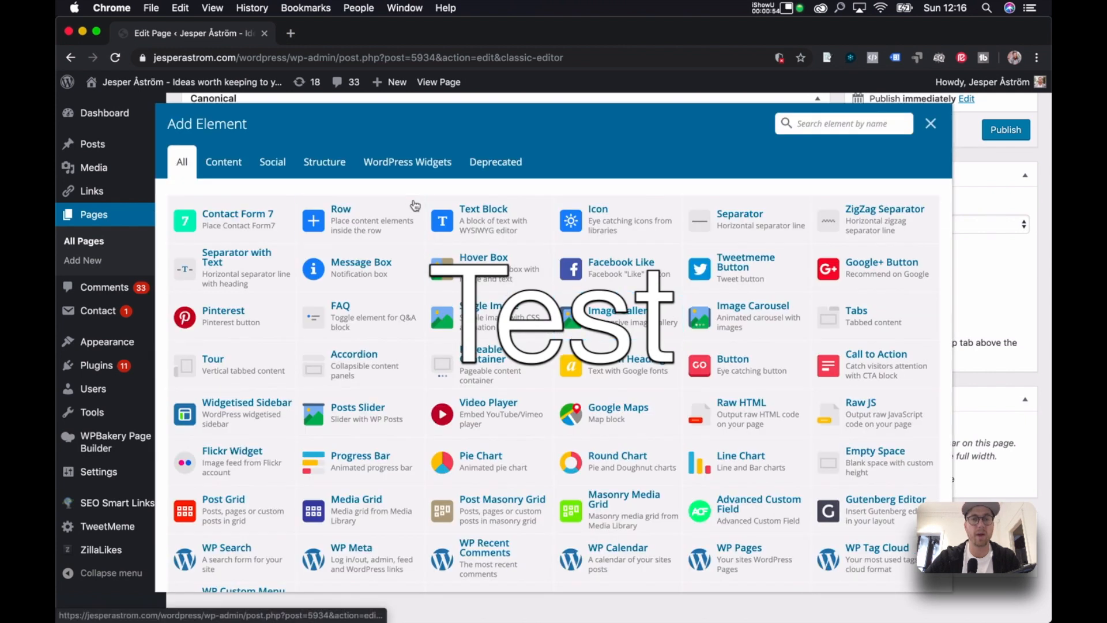
{"action": "left_click", "coordinate": [456, 220]}
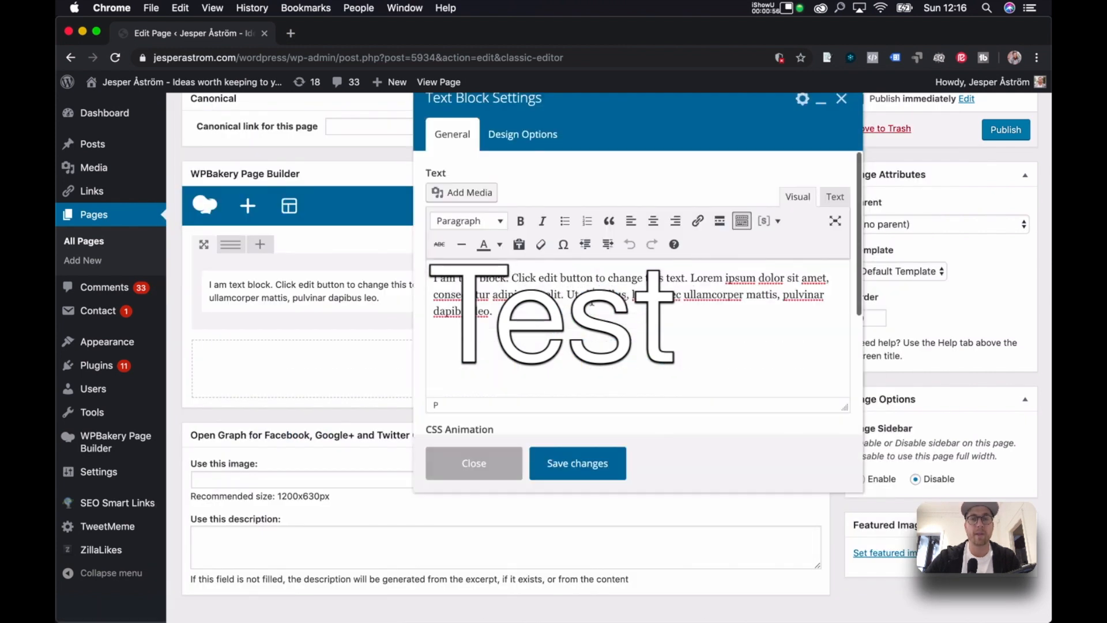
{"action": "triple_click", "coordinate": [592, 304]}
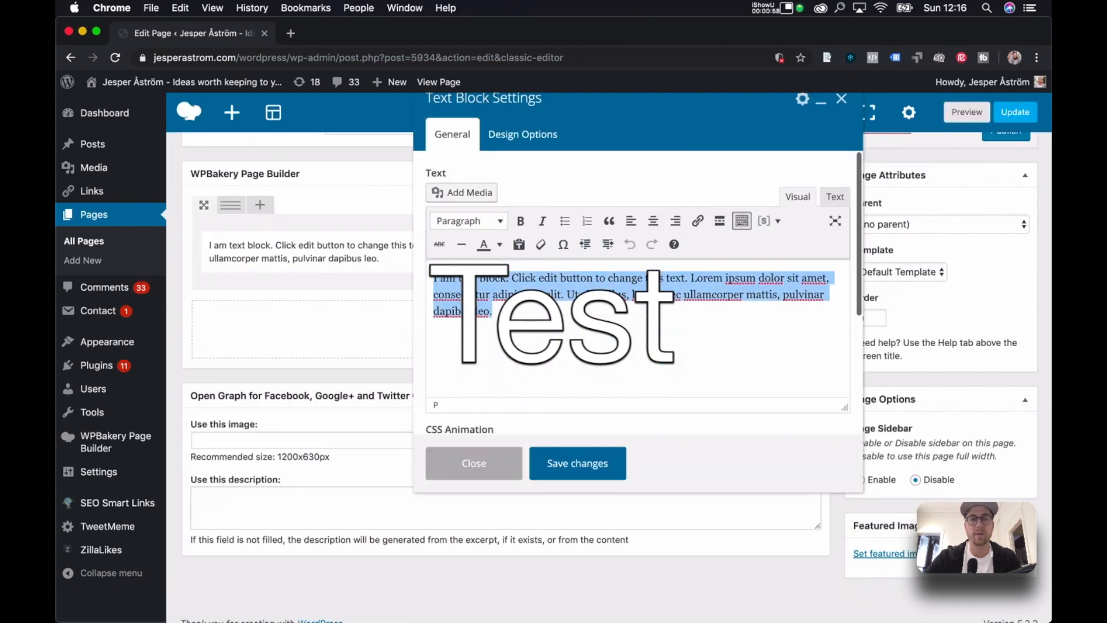
{"action": "type", "text": "Ba"}
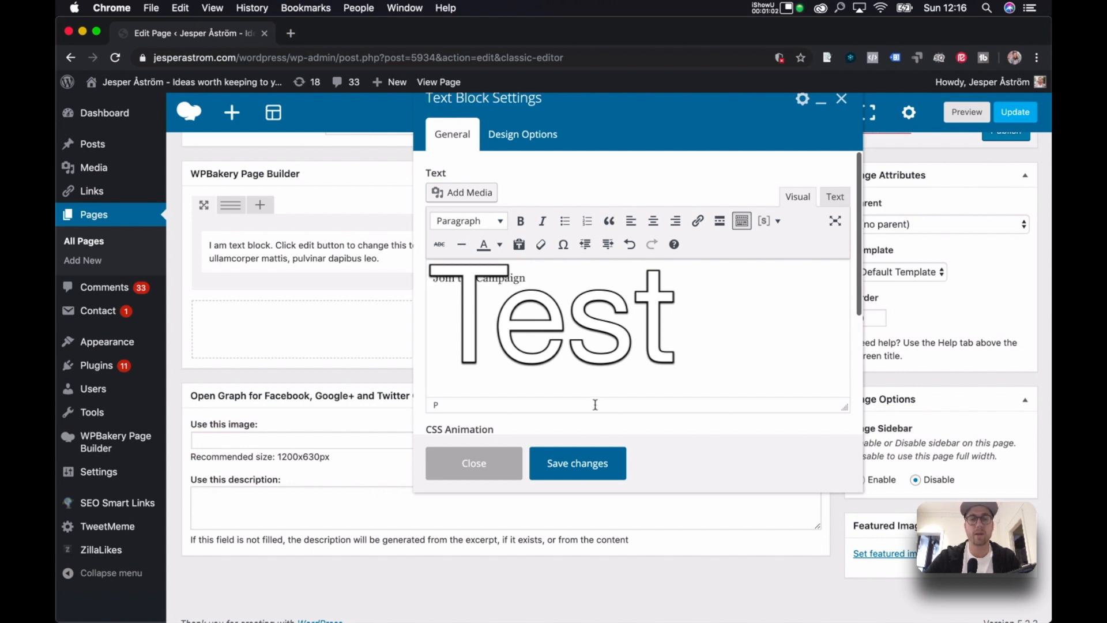
{"action": "left_click", "coordinate": [577, 464]}
Add a Raw HTML block reading 'This will be added soon' below it.
{"action": "left_click", "coordinate": [498, 314]}
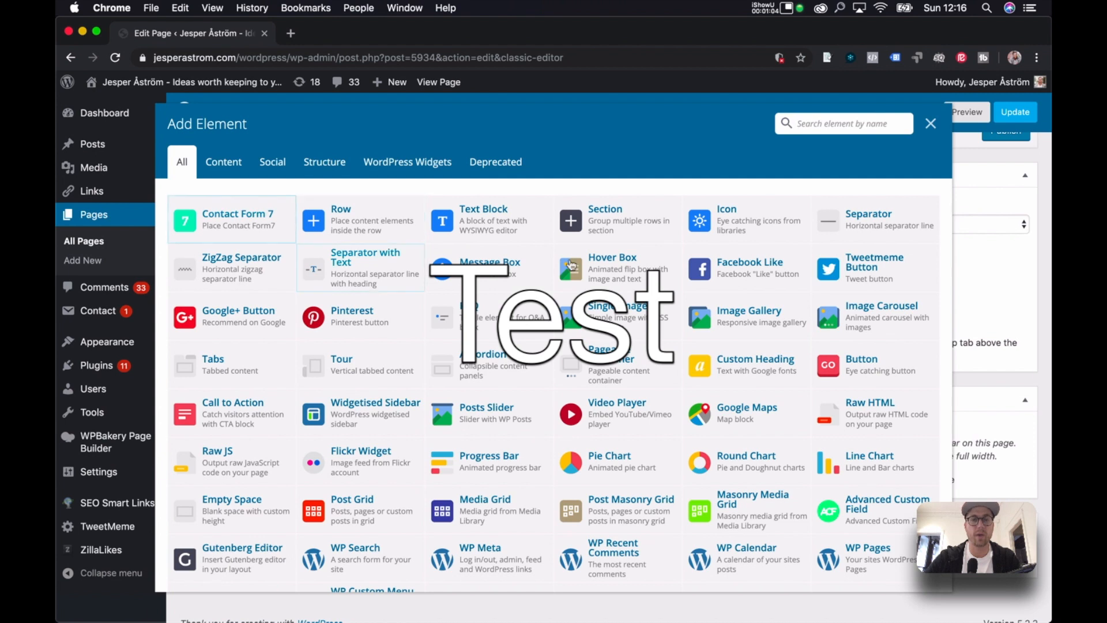
{"action": "scroll", "coordinate": [577, 357], "scroll_direction": "down", "scroll_amount": 2}
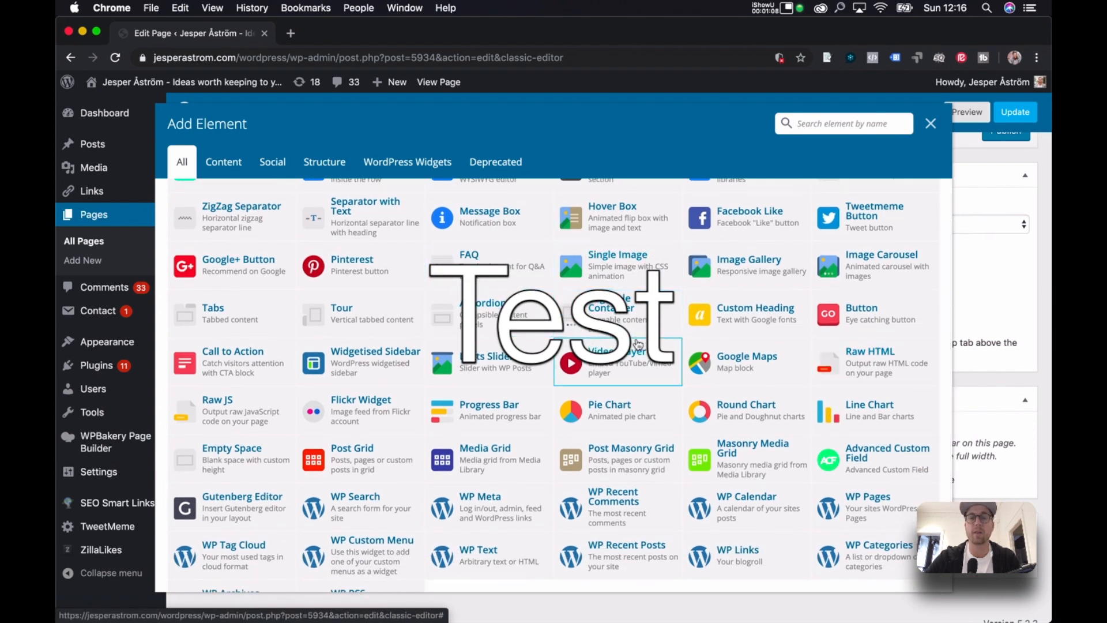
{"action": "scroll", "coordinate": [638, 344], "scroll_direction": "up", "scroll_amount": 2}
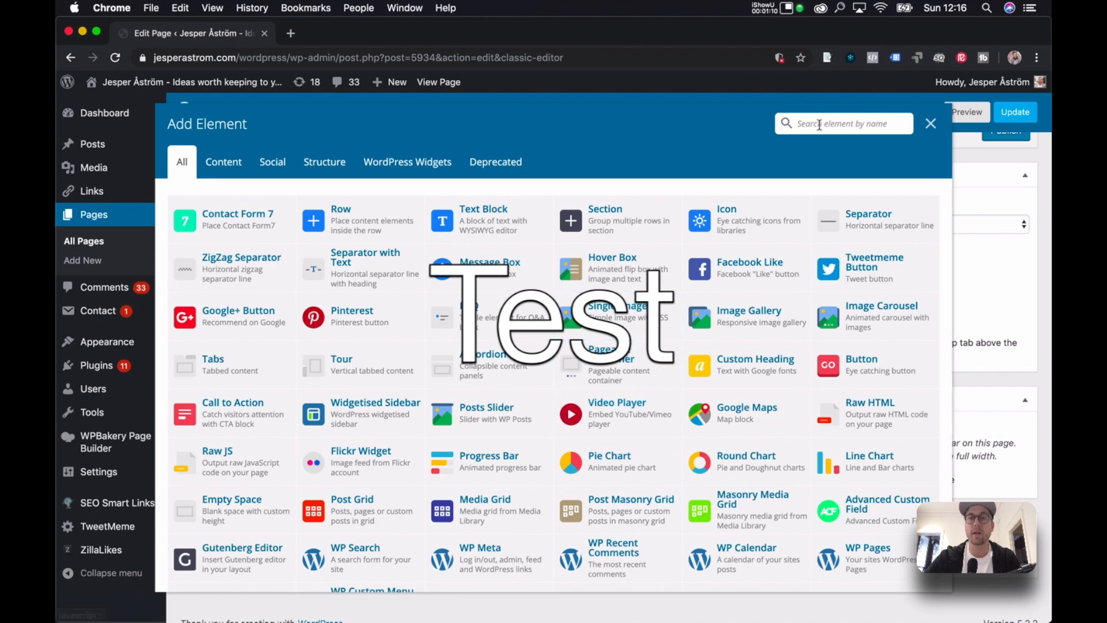
{"action": "type", "text": "html"}
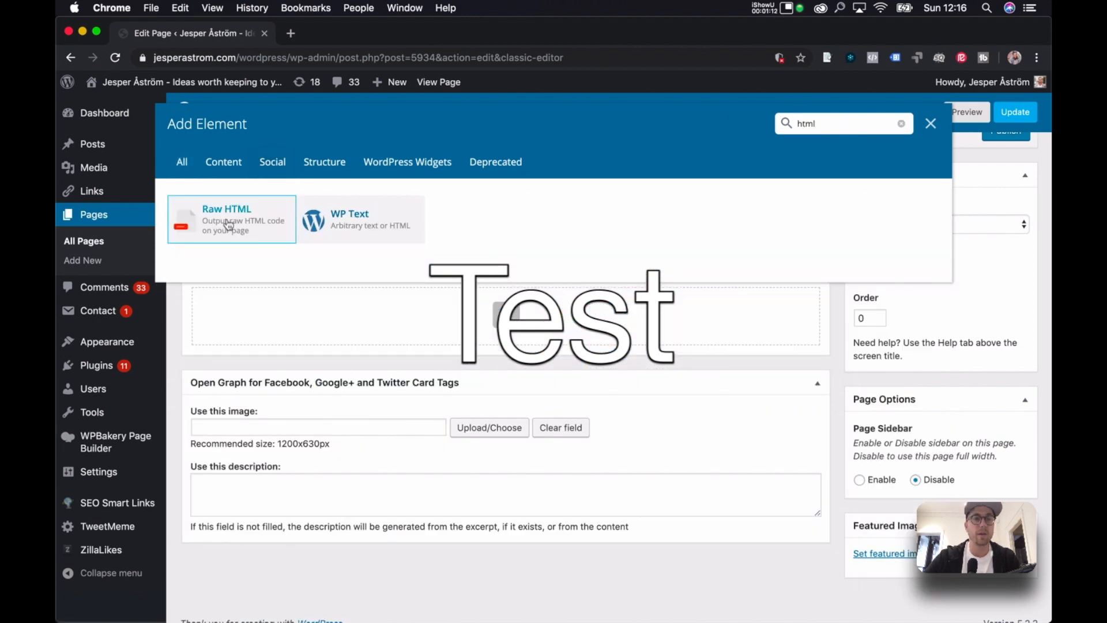
{"action": "left_click", "coordinate": [219, 216]}
{"action": "left_click", "coordinate": [637, 188]}
{"action": "key", "text": "super+a"}
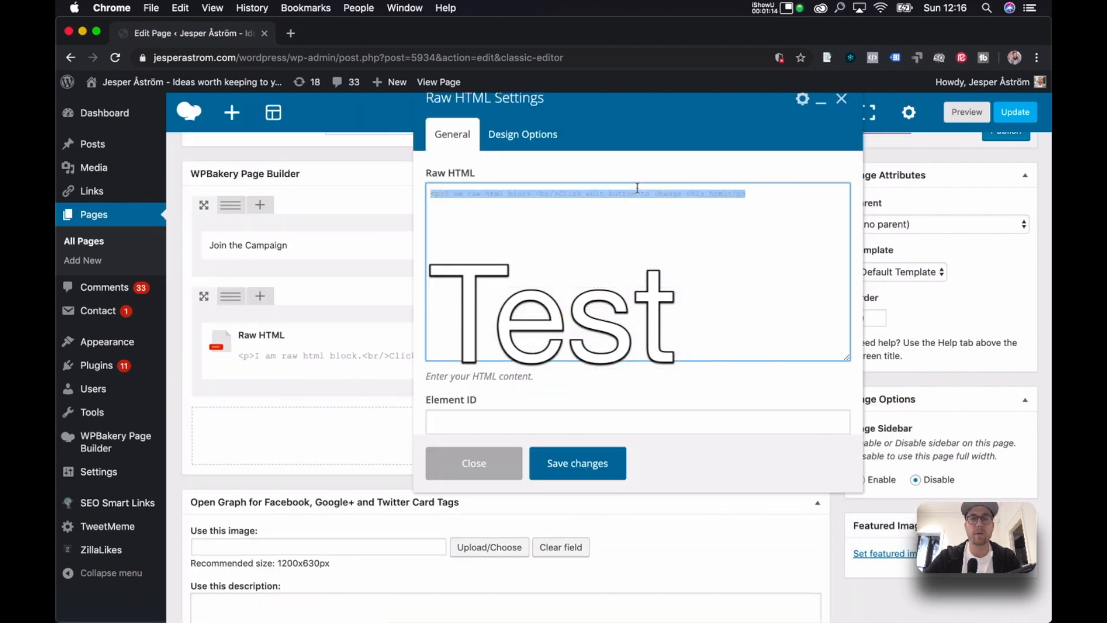
{"action": "type", "text": "This will be added s"}
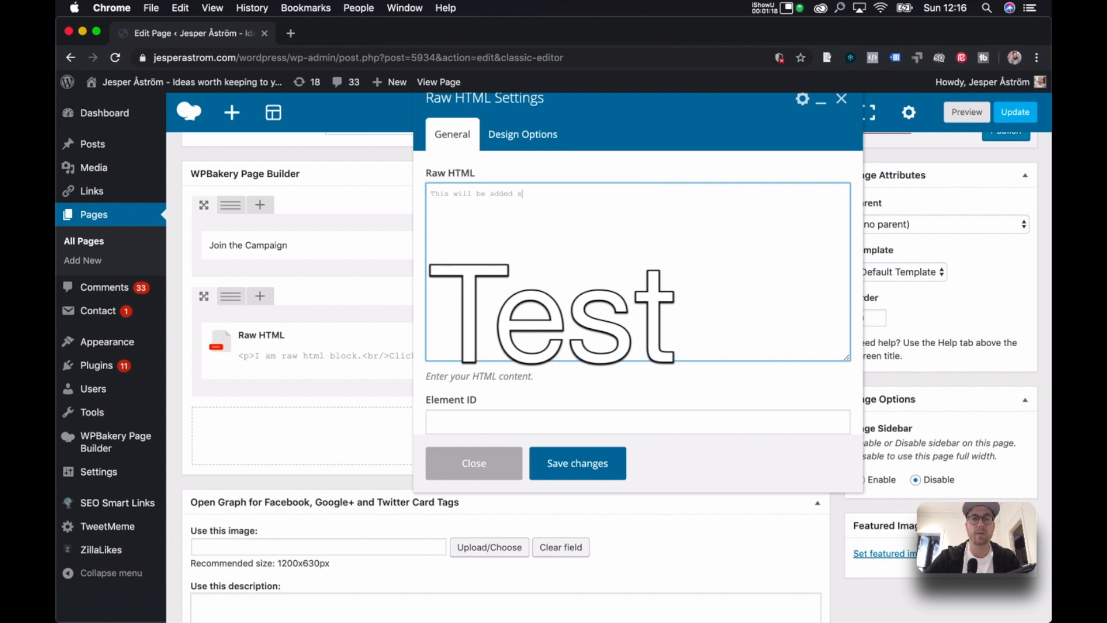
{"action": "left_click", "coordinate": [579, 463]}
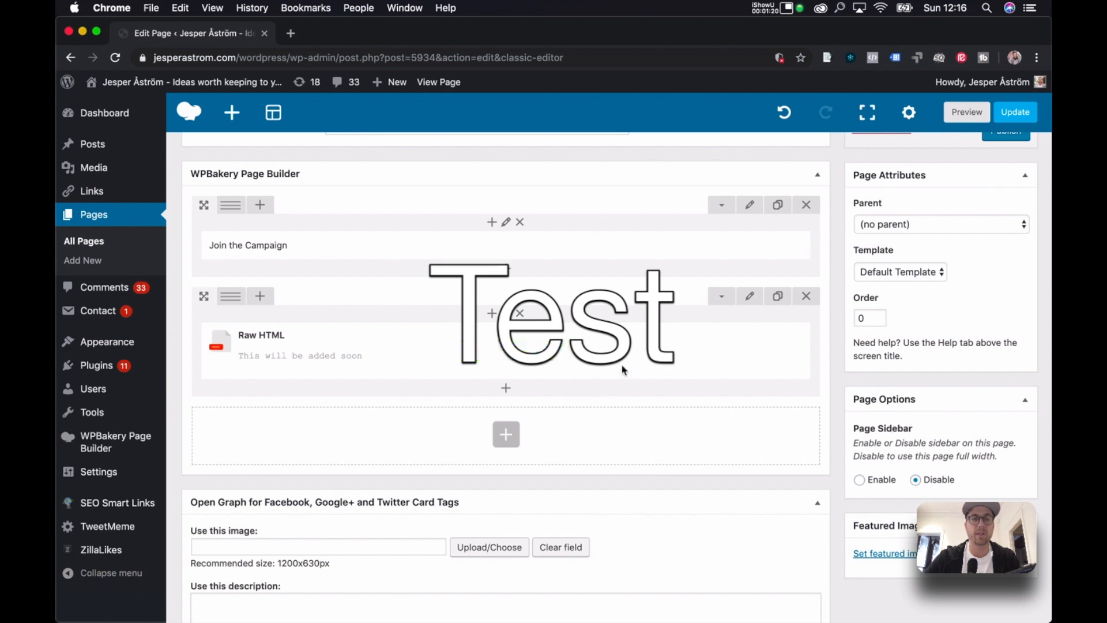
{"action": "scroll", "coordinate": [623, 371], "scroll_direction": "up", "scroll_amount": 2}
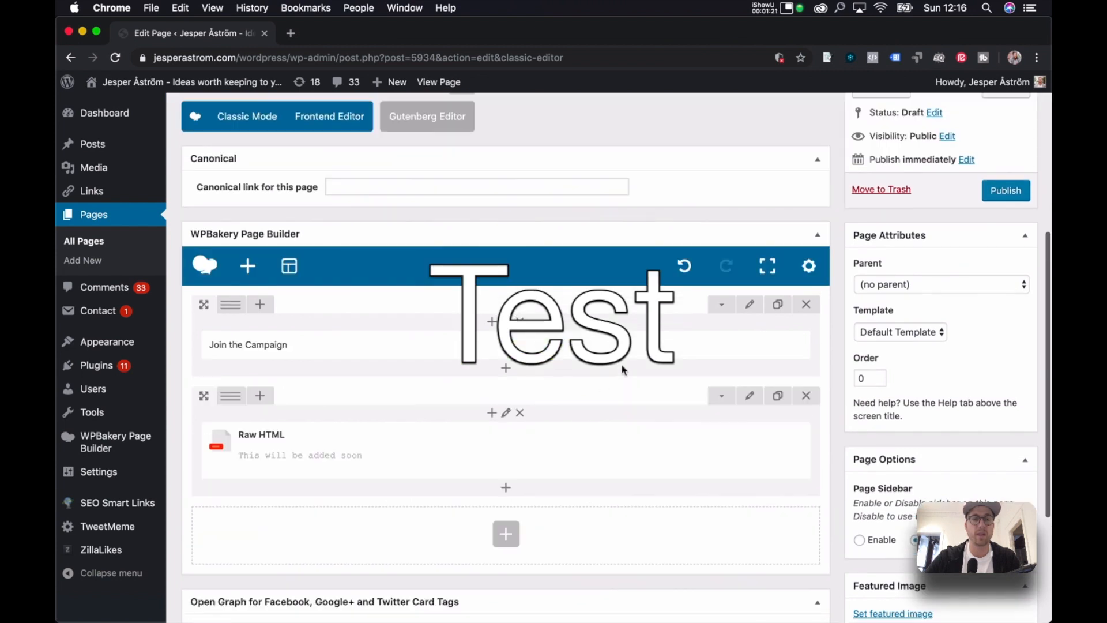
Publish the Join the Test Campaign page.
{"action": "left_click", "coordinate": [1006, 190]}
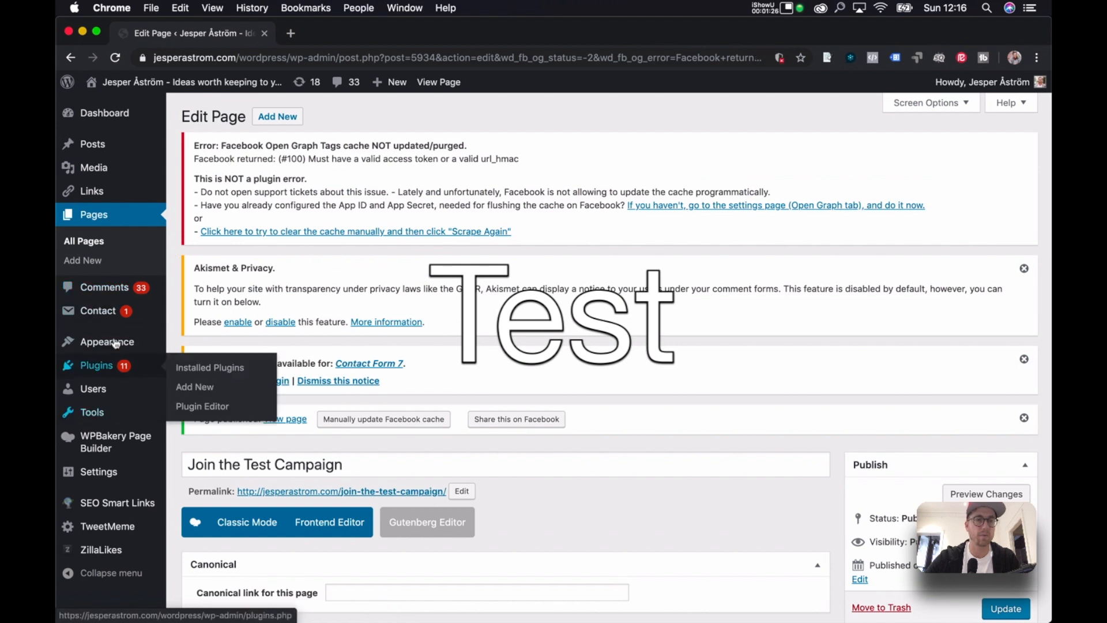
{"action": "mouse_move", "coordinate": [118, 345]}
{"action": "left_click", "coordinate": [203, 403], "text": "super"}
{"action": "left_click", "coordinate": [328, 38]}
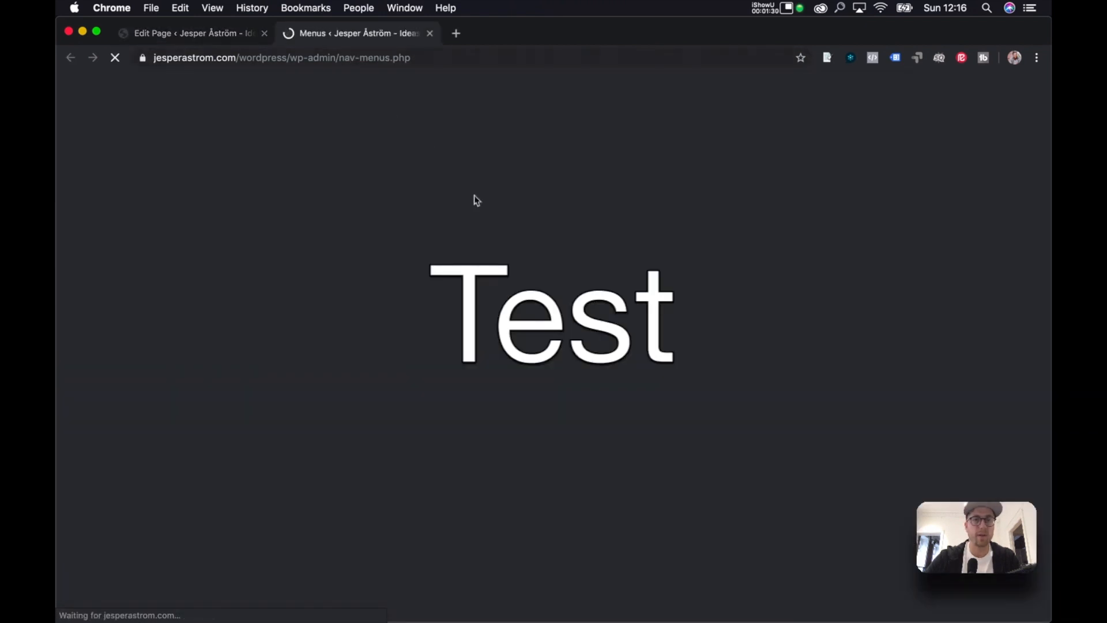
{"action": "scroll", "coordinate": [471, 252], "scroll_direction": "down", "scroll_amount": 5}
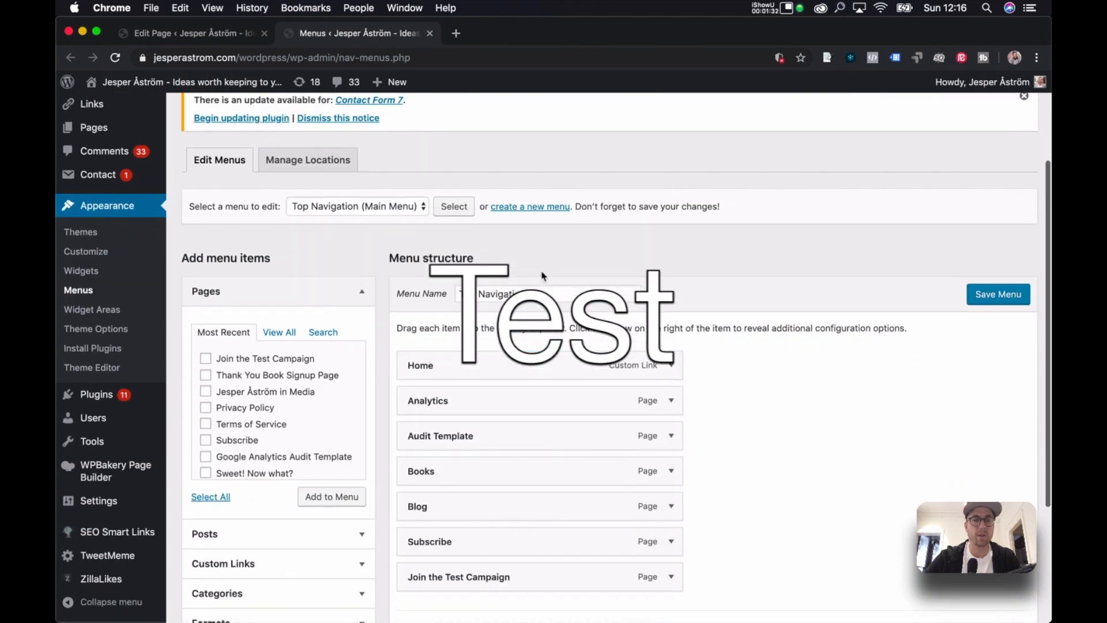
{"action": "scroll", "coordinate": [542, 277], "scroll_direction": "down", "scroll_amount": 1}
Remove the page from Top Navigation, turn off auto-add pages, and save the menu.
{"action": "left_click", "coordinate": [672, 537]}
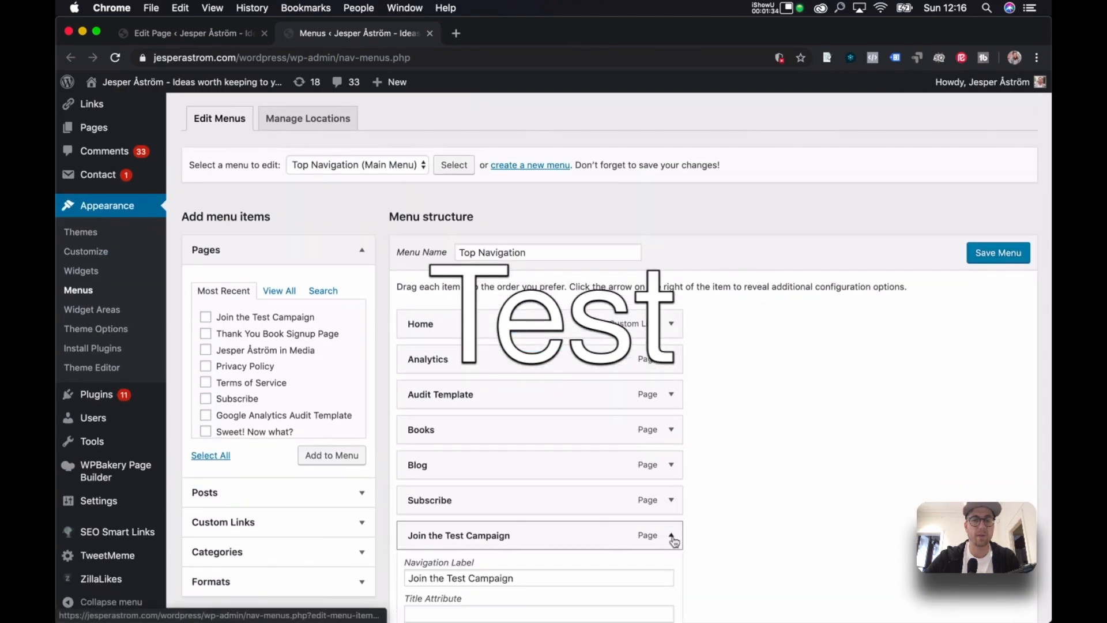
{"action": "scroll", "coordinate": [606, 508], "scroll_direction": "down", "scroll_amount": 5}
{"action": "left_click", "coordinate": [420, 566]}
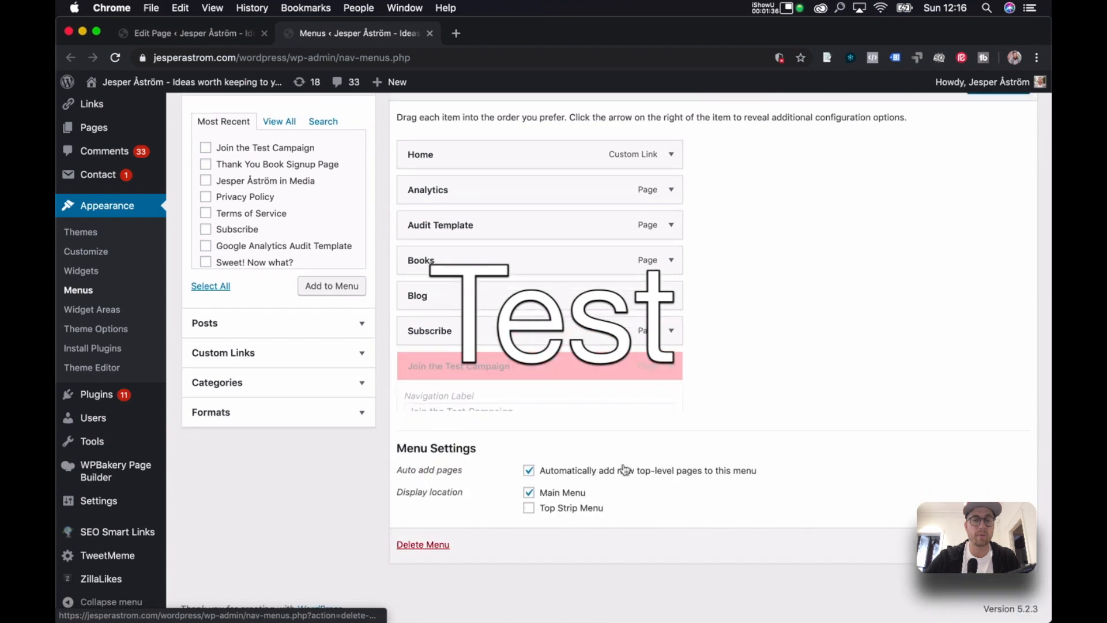
{"action": "left_click", "coordinate": [530, 470]}
{"action": "left_click", "coordinate": [994, 149]}
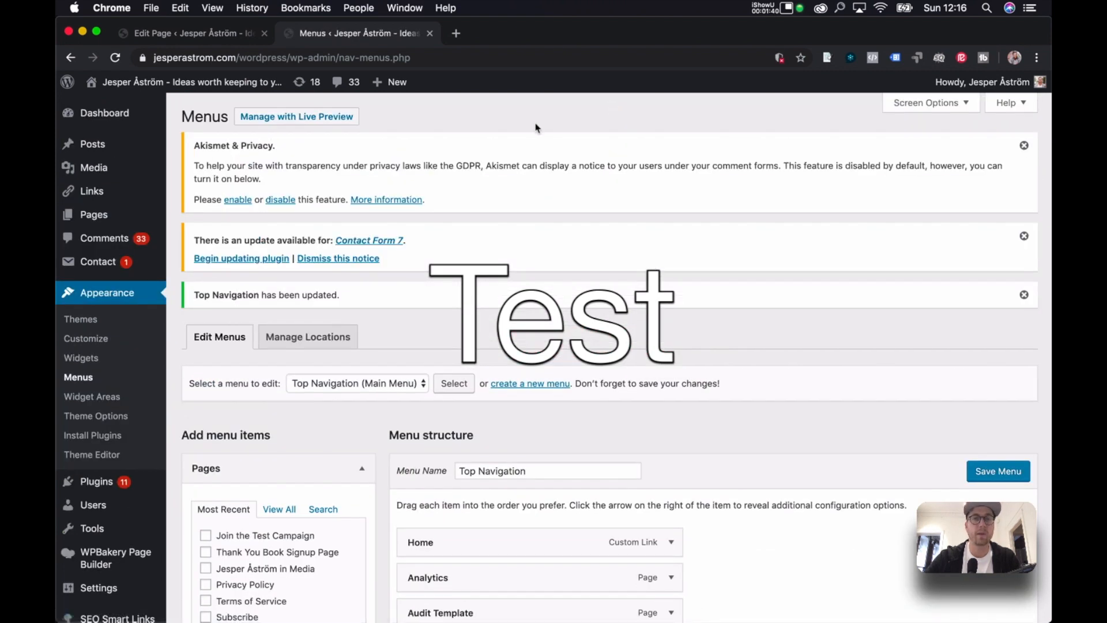
{"action": "left_click", "coordinate": [197, 36]}
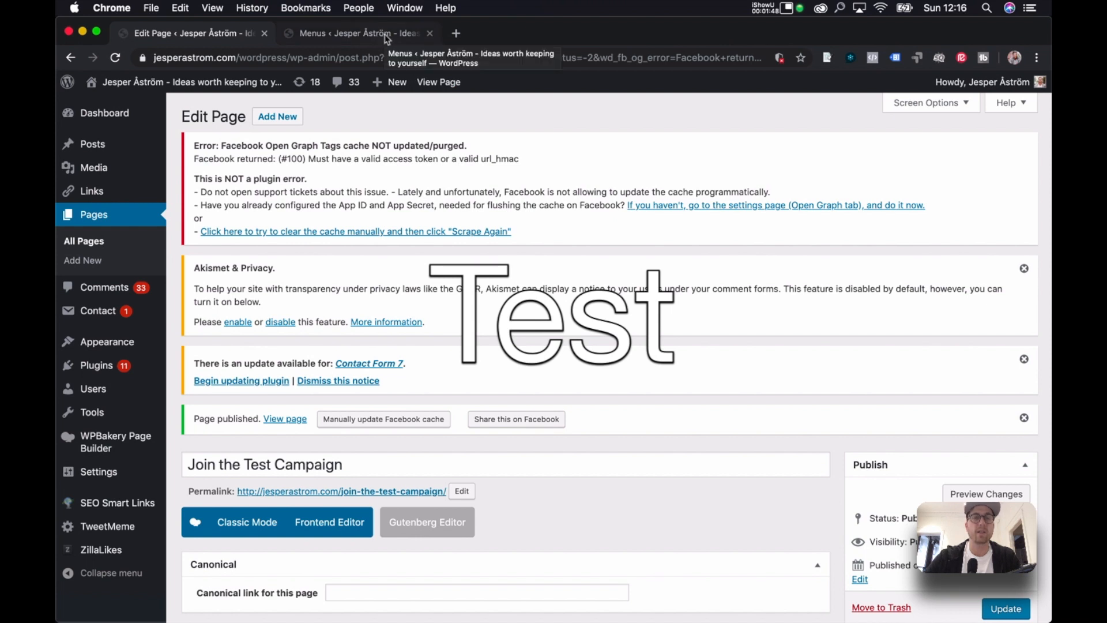
Open a new page draft, view the live Join the Test Campaign page, then return to the draft.
{"action": "left_click", "coordinate": [277, 116], "text": "super"}
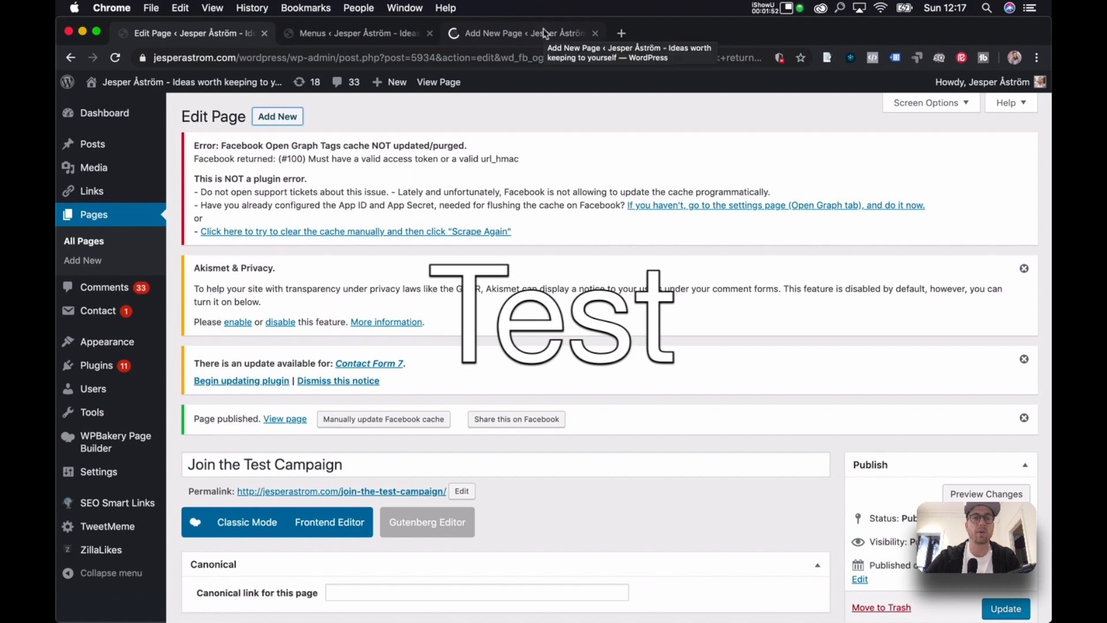
{"action": "scroll", "coordinate": [357, 230], "scroll_direction": "down", "scroll_amount": 2}
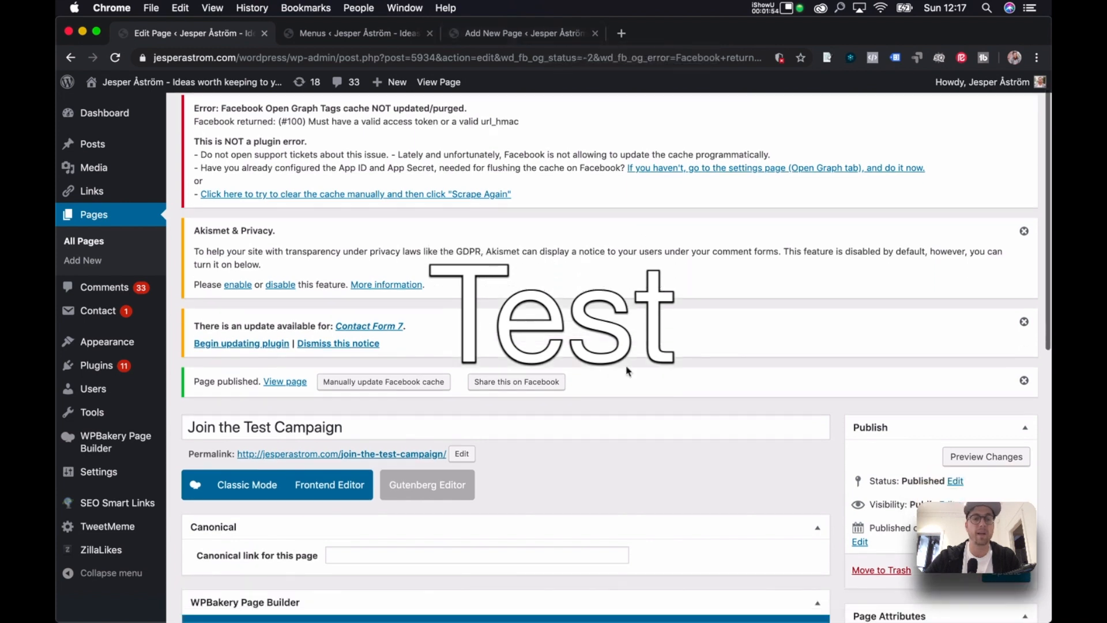
{"action": "left_click", "coordinate": [298, 369], "text": "super"}
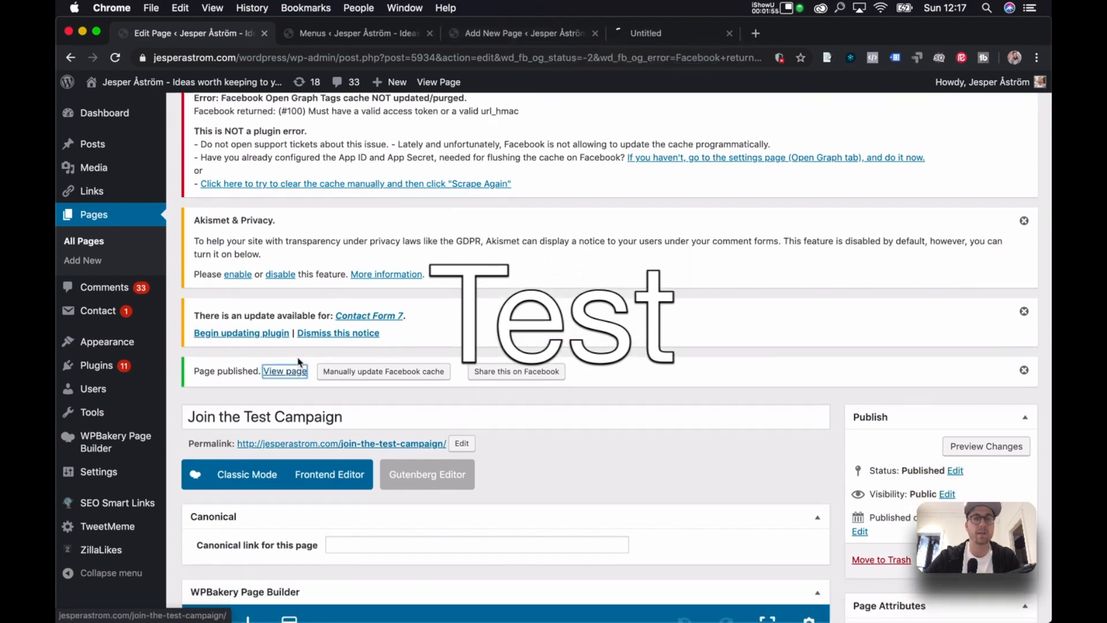
{"action": "left_click", "coordinate": [670, 33]}
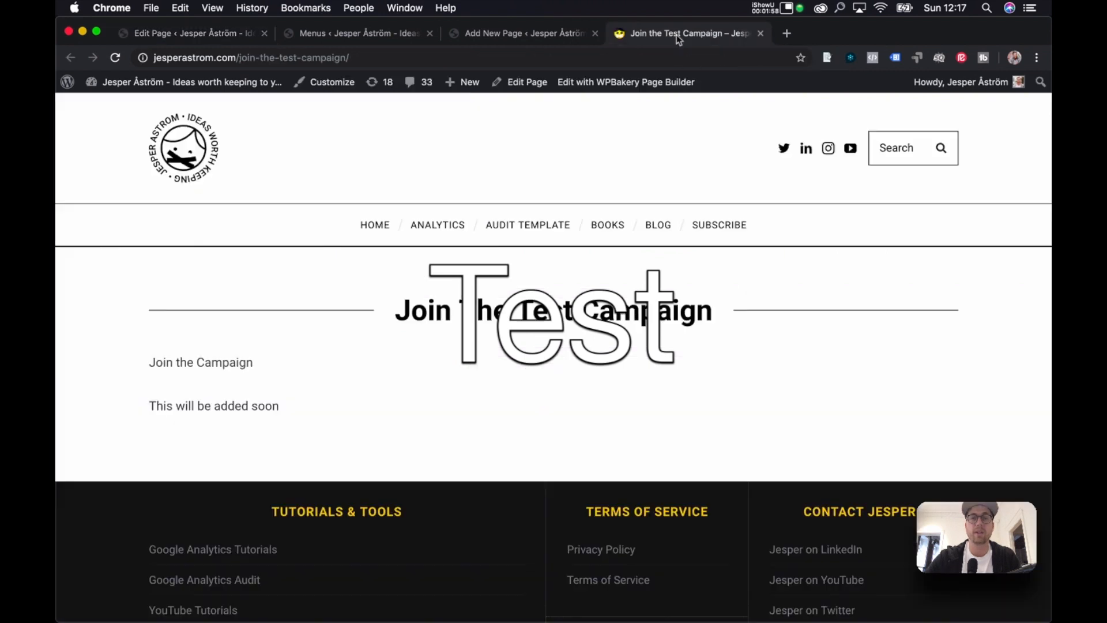
{"action": "scroll", "coordinate": [635, 245], "scroll_direction": "down", "scroll_amount": 3}
{"action": "scroll", "coordinate": [635, 245], "scroll_direction": "up", "scroll_amount": 4}
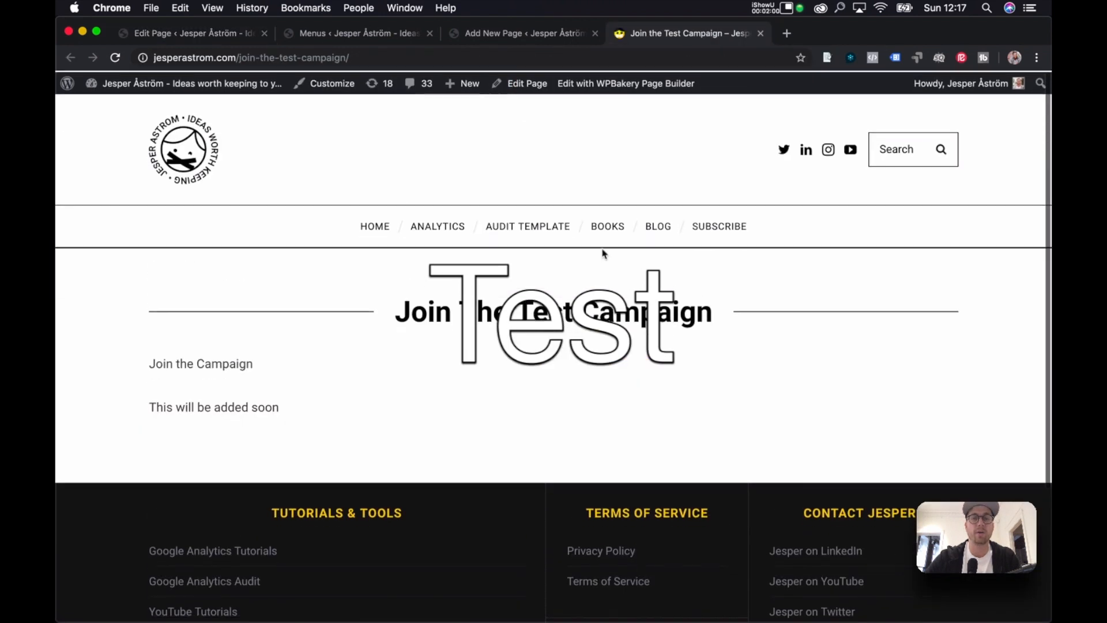
{"action": "scroll", "coordinate": [559, 295], "scroll_direction": "down", "scroll_amount": 3}
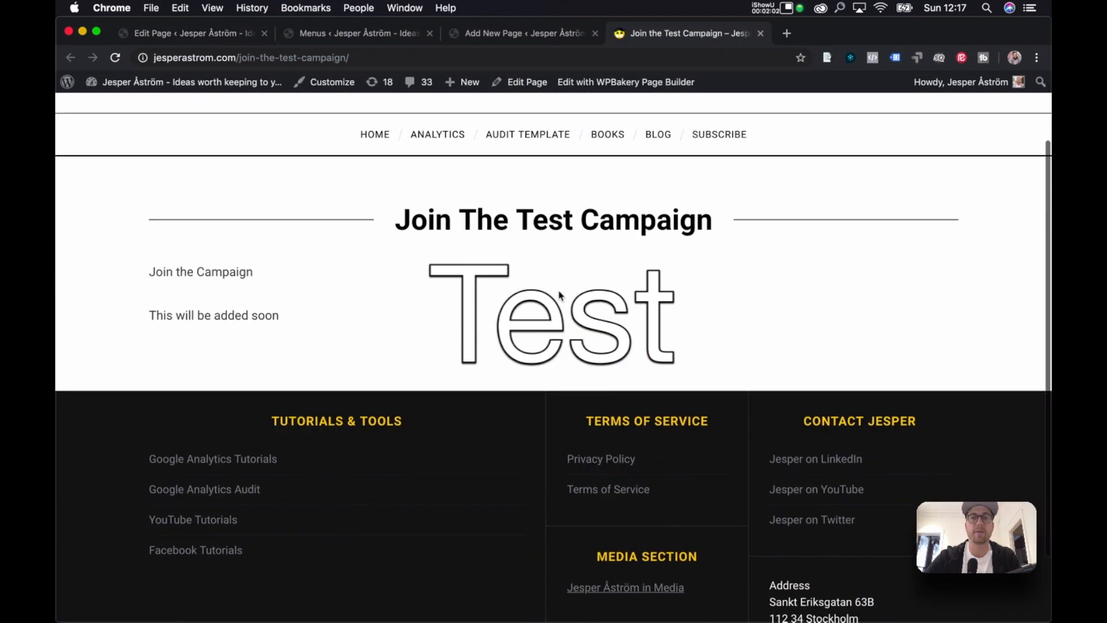
{"action": "scroll", "coordinate": [520, 297], "scroll_direction": "up", "scroll_amount": 3}
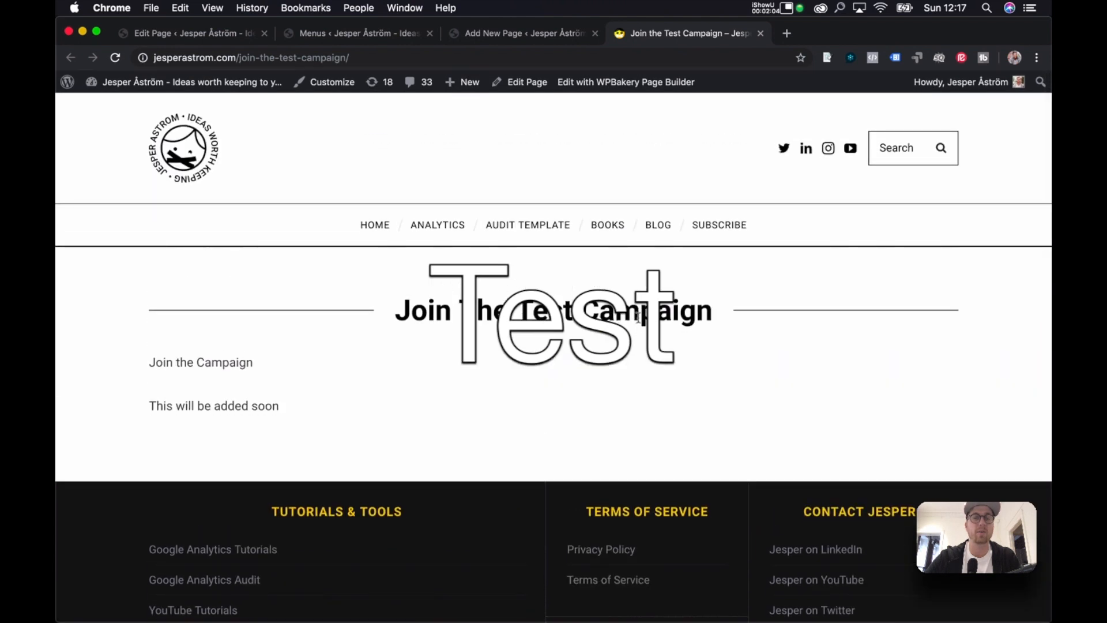
{"action": "left_click", "coordinate": [350, 60]}
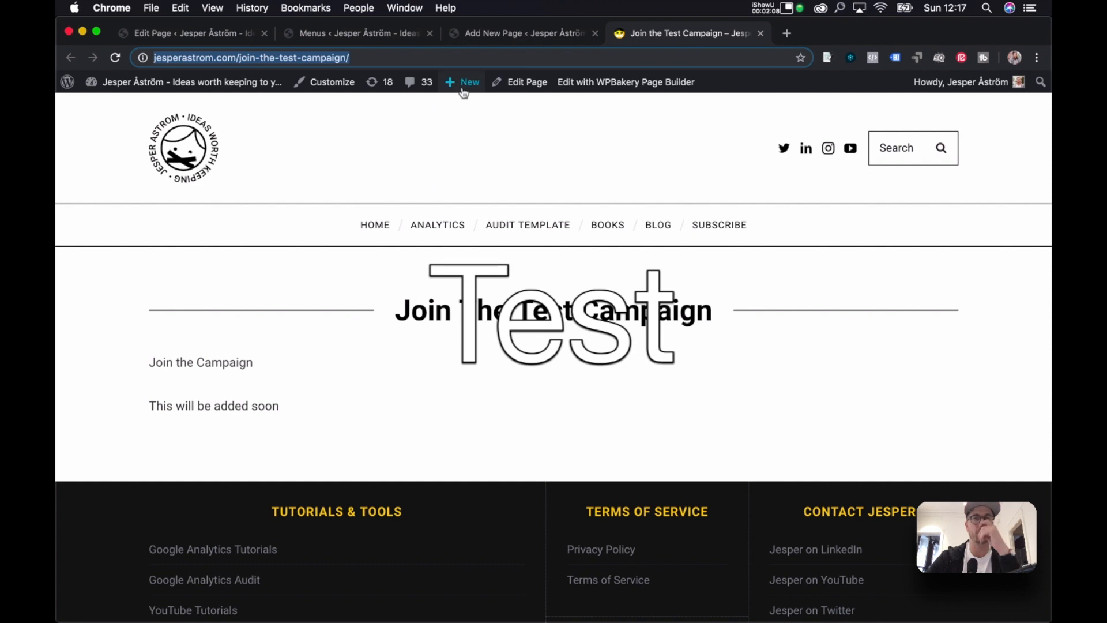
{"action": "left_click", "coordinate": [542, 32]}
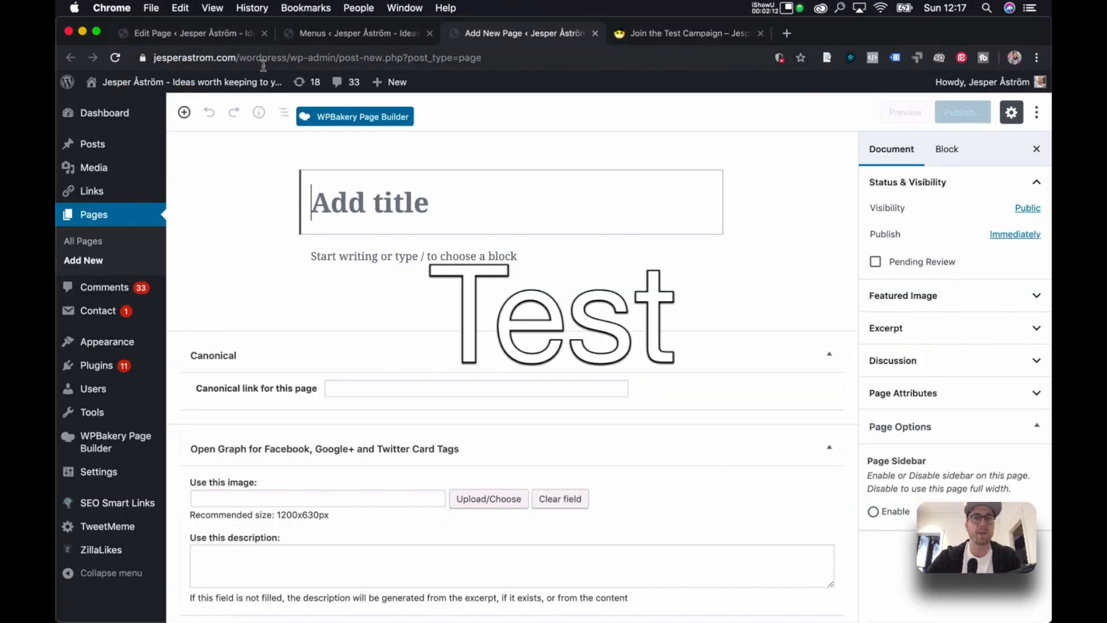
Switch the new page to the classic editor and close the Menus tab.
{"action": "key", "text": "ctrl+Up"}
{"action": "left_click", "coordinate": [764, 507]}
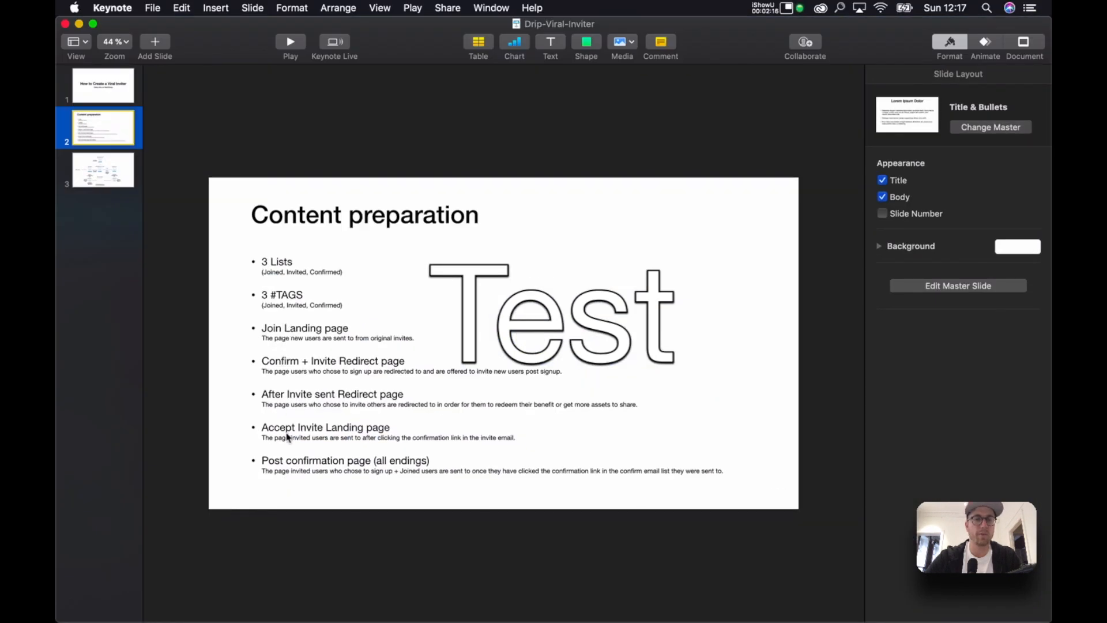
{"action": "key", "text": "ctrl+Up"}
{"action": "left_click", "coordinate": [635, 190]}
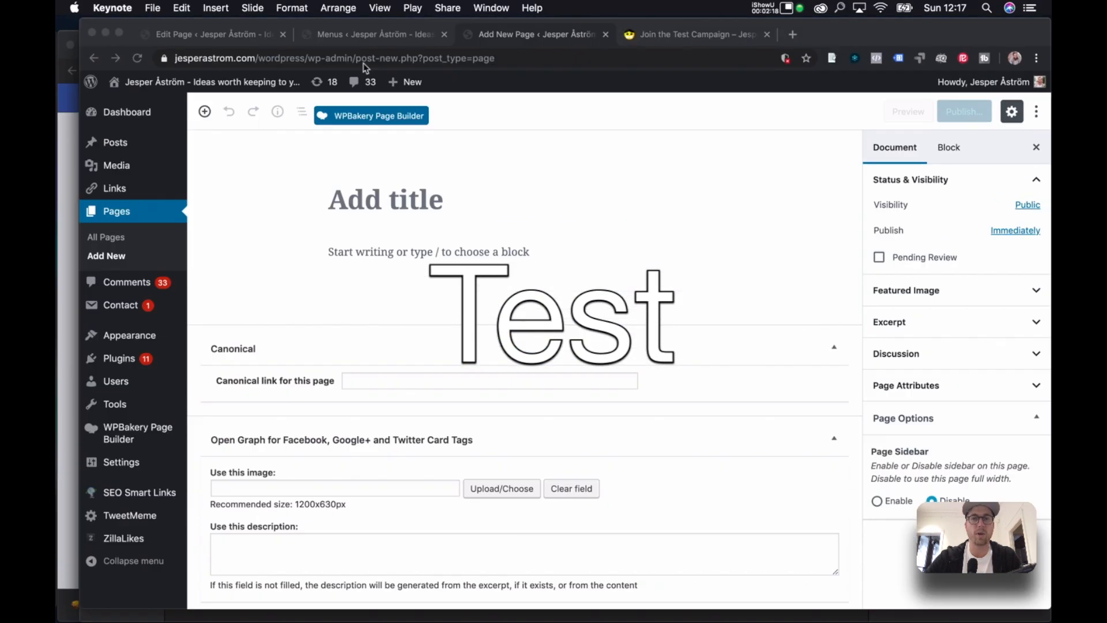
{"action": "left_click", "coordinate": [352, 116]}
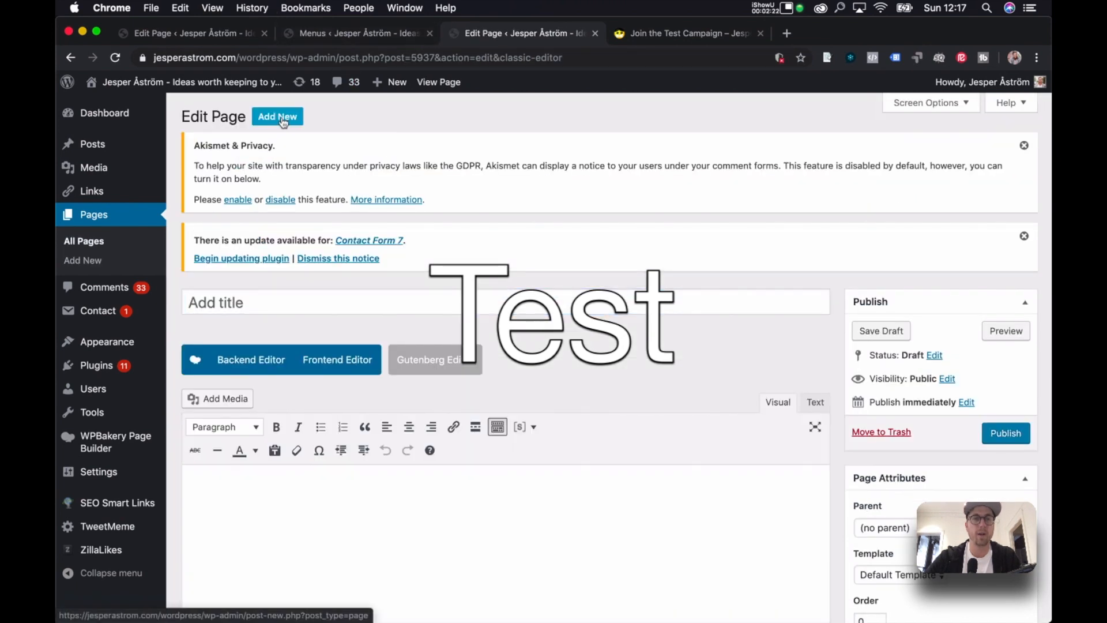
{"action": "left_click", "coordinate": [429, 33]}
Open three more blank new pages after checking the content plan slides.
{"action": "key", "text": "ctrl+Up"}
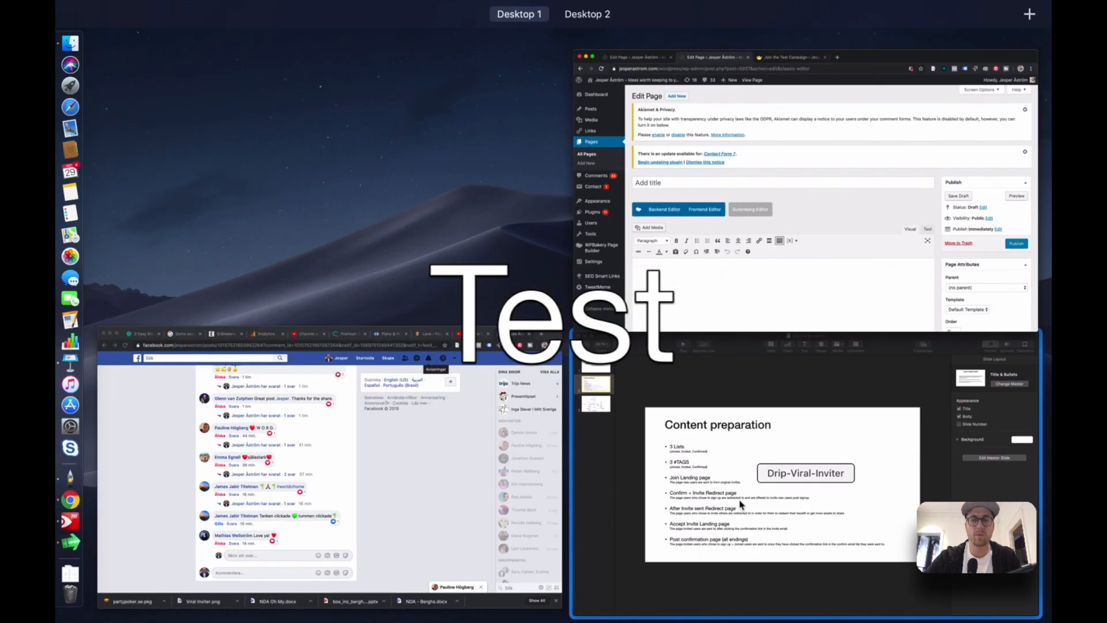
{"action": "left_click", "coordinate": [741, 503]}
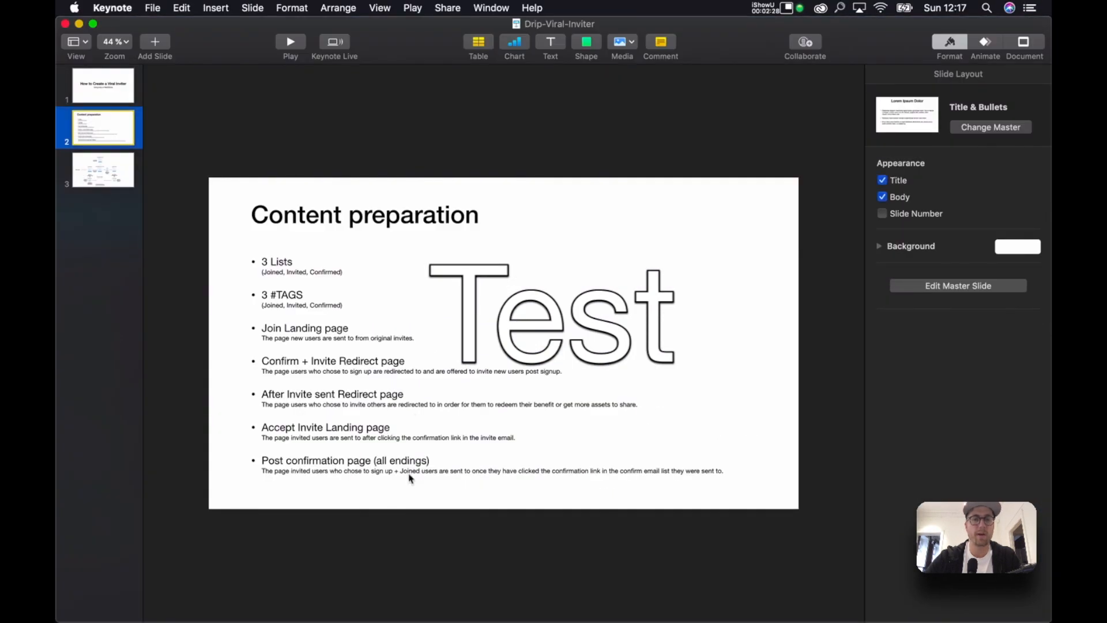
{"action": "key", "text": "ctrl+Up"}
{"action": "left_click", "coordinate": [692, 173]}
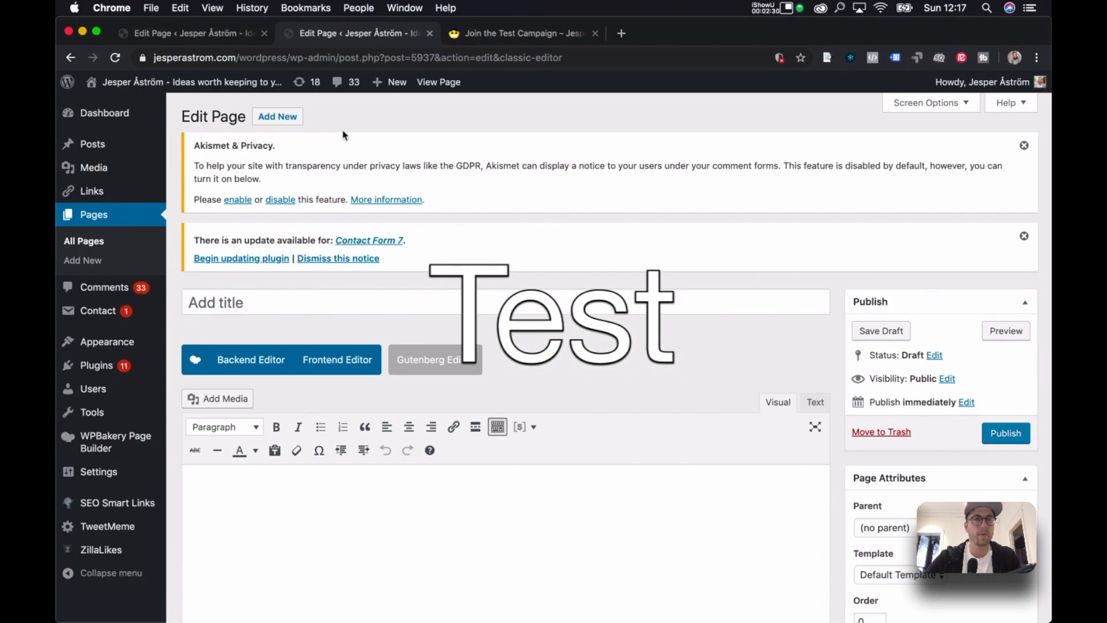
{"action": "left_click", "coordinate": [288, 118], "text": "super"}
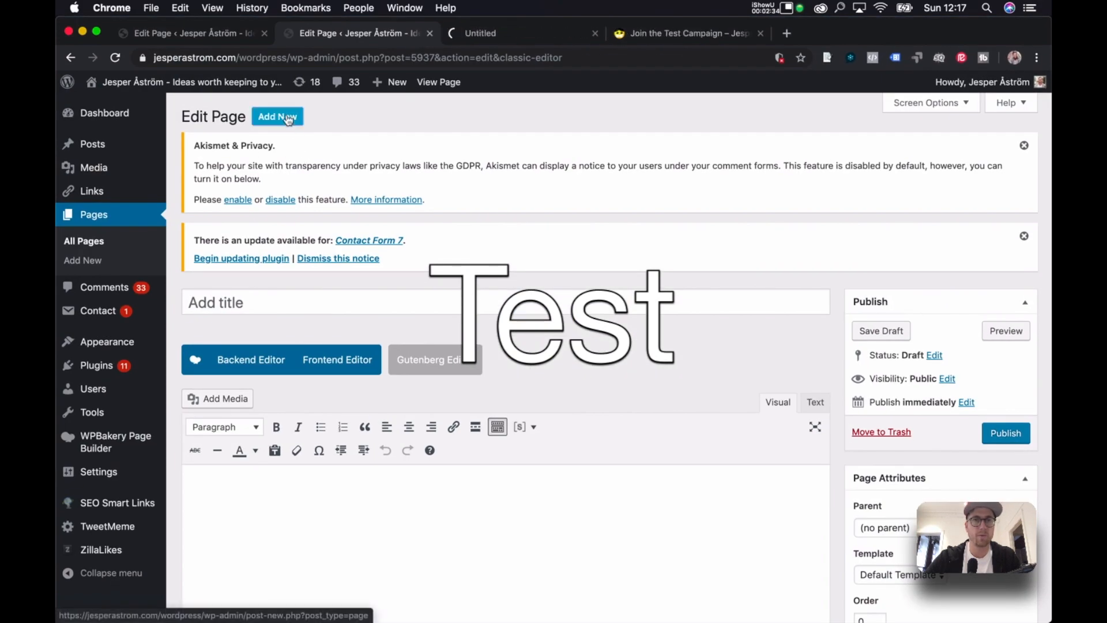
{"action": "left_click", "coordinate": [288, 118], "text": "super"}
{"action": "left_click", "coordinate": [288, 119], "text": "super"}
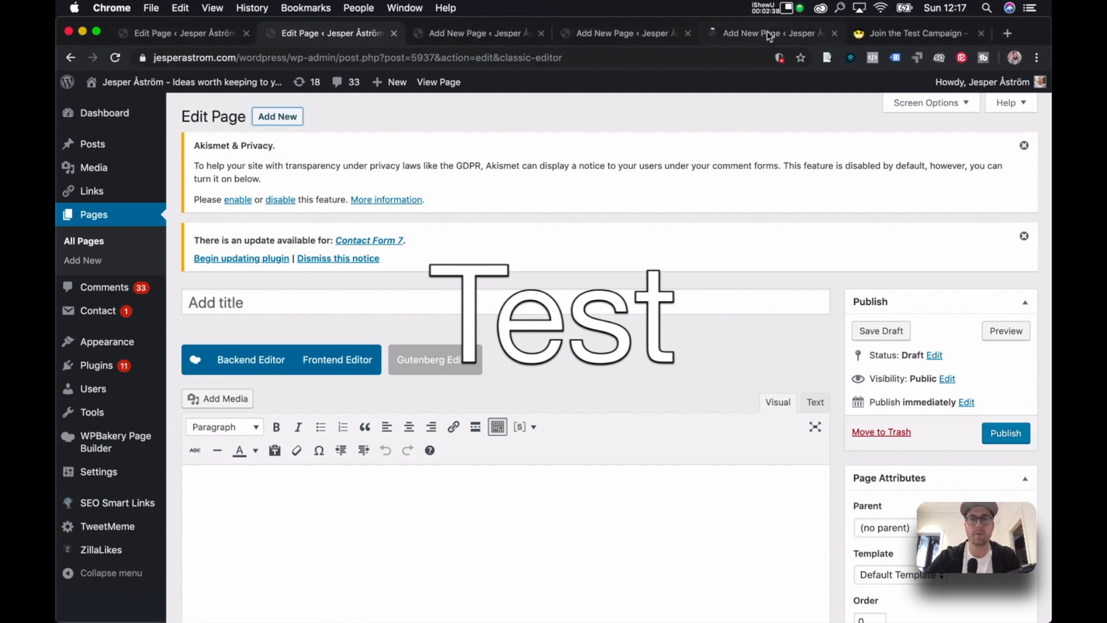
Title the first new page 'Confirm + Invite Redirect' from the Keynote plan.
{"action": "key", "text": "ctrl+Up"}
{"action": "left_click", "coordinate": [757, 466]}
{"action": "key", "text": "ctrl+Up"}
{"action": "key", "text": "ctrl+Up"}
{"action": "left_click", "coordinate": [411, 375]}
{"action": "left_click", "coordinate": [393, 357]}
{"action": "left_click_drag", "start_coordinate": [405, 361], "coordinate": [263, 361]}
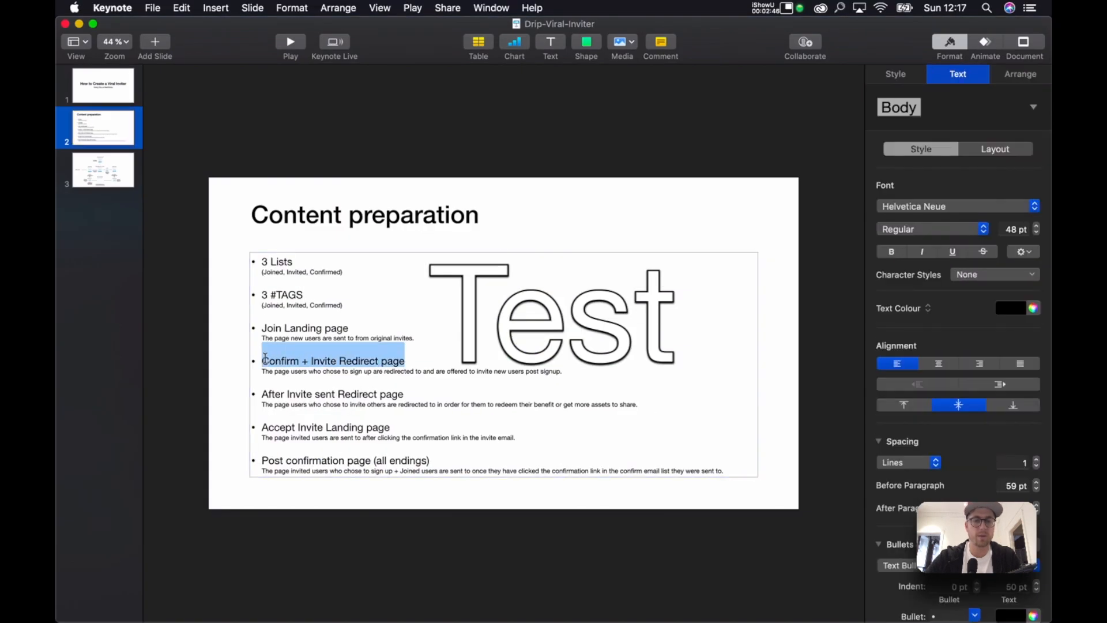
{"action": "key", "text": "ctrl+Up"}
{"action": "left_click", "coordinate": [693, 144]}
{"action": "left_click", "coordinate": [398, 301]}
{"action": "type", "text": "Confirm"}
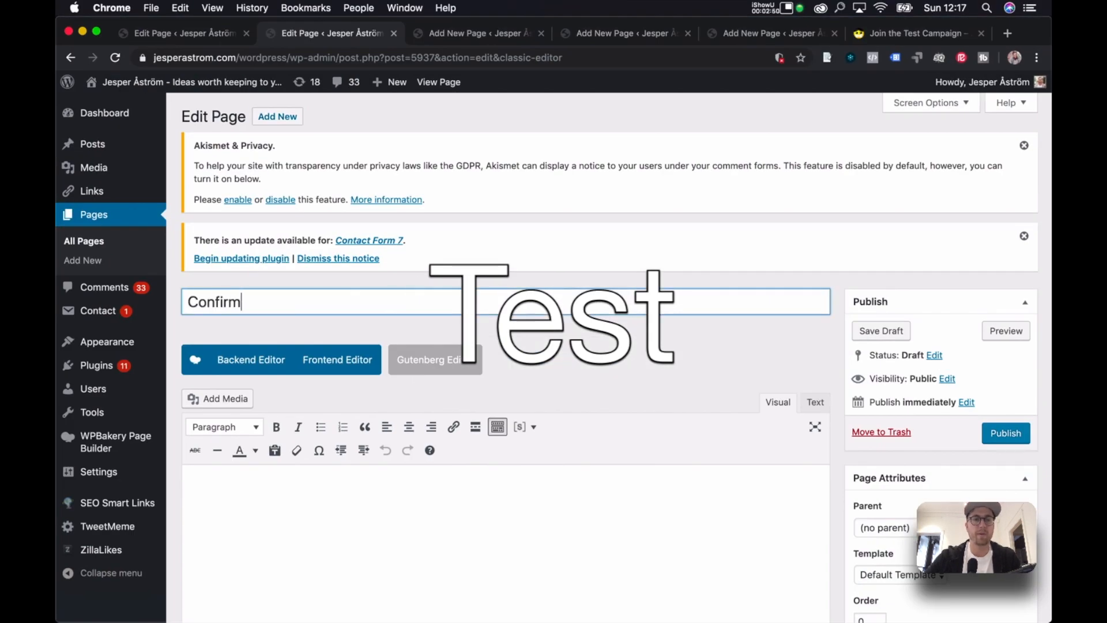
Begin titling the next new page from the Keynote plan's next heading.
{"action": "left_click", "coordinate": [473, 40]}
{"action": "key", "text": "ctrl+Up"}
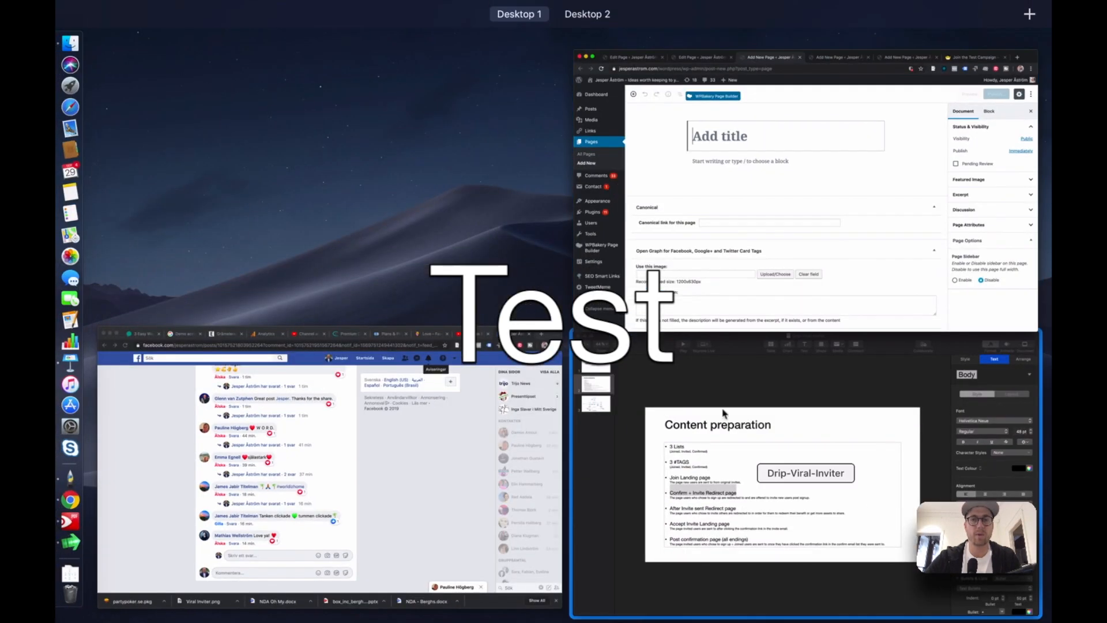
{"action": "left_click", "coordinate": [704, 224]}
{"action": "key", "text": "ctrl+Up"}
{"action": "left_click", "coordinate": [634, 393]}
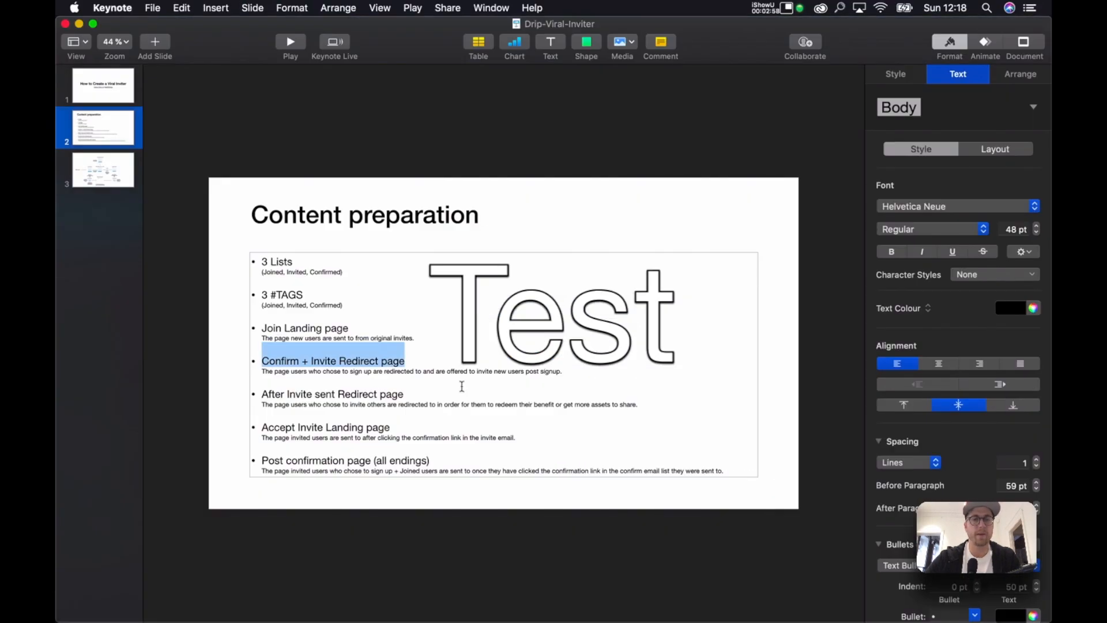
{"action": "key", "text": "ctrl+Up"}
{"action": "left_click", "coordinate": [721, 247]}
{"action": "left_click", "coordinate": [424, 297]}
{"action": "type", "text": "Thank you for the invite"}
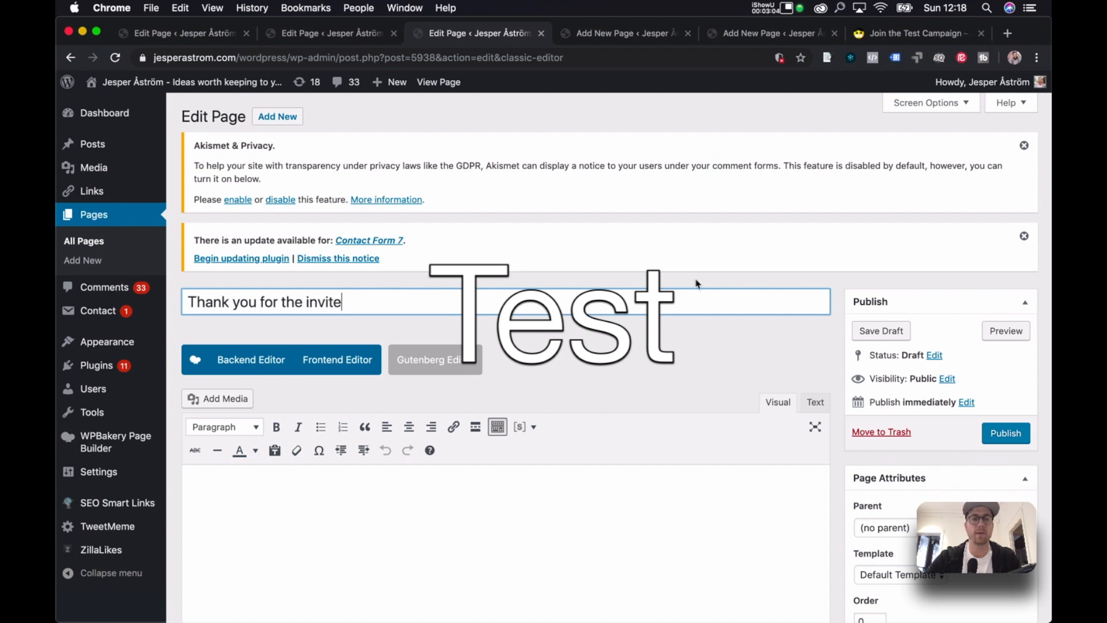
Title another page 'Do you want to accept your invite' in the classic editor.
{"action": "key", "text": "ctrl+Up"}
{"action": "left_click", "coordinate": [856, 450]}
{"action": "key", "text": "ctrl+Up"}
{"action": "left_click", "coordinate": [692, 173]}
{"action": "left_click", "coordinate": [637, 33]}
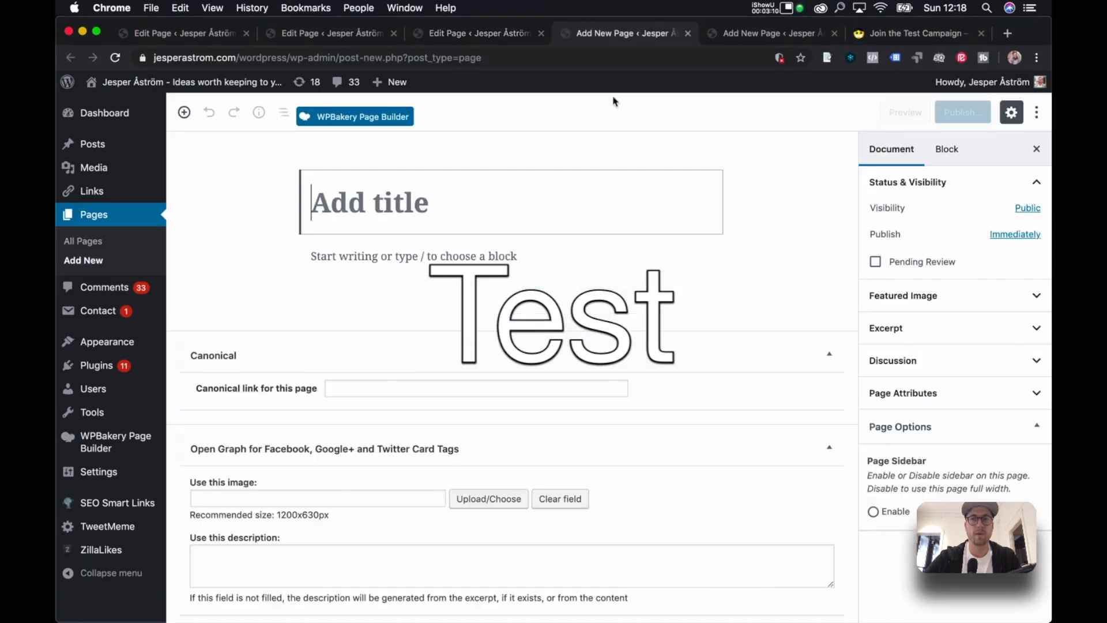
{"action": "left_click", "coordinate": [380, 119]}
{"action": "type", "text": "Do you want to accept your i"}
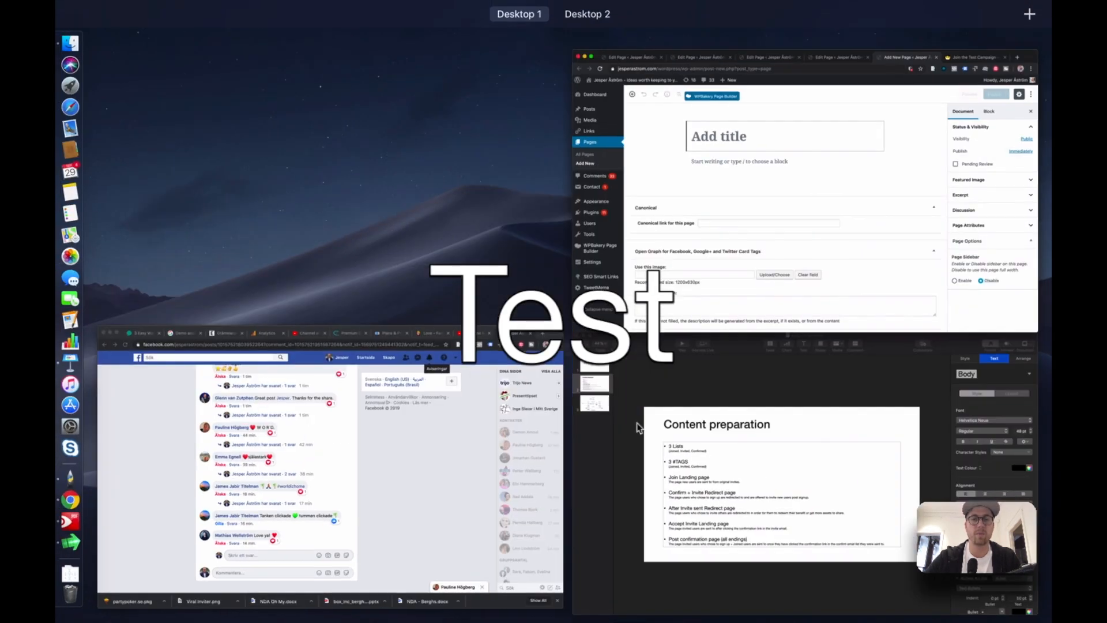
Title the last page 'Social Assets - Test camp', replacing 'Thank you for participat'.
{"action": "left_click", "coordinate": [637, 424]}
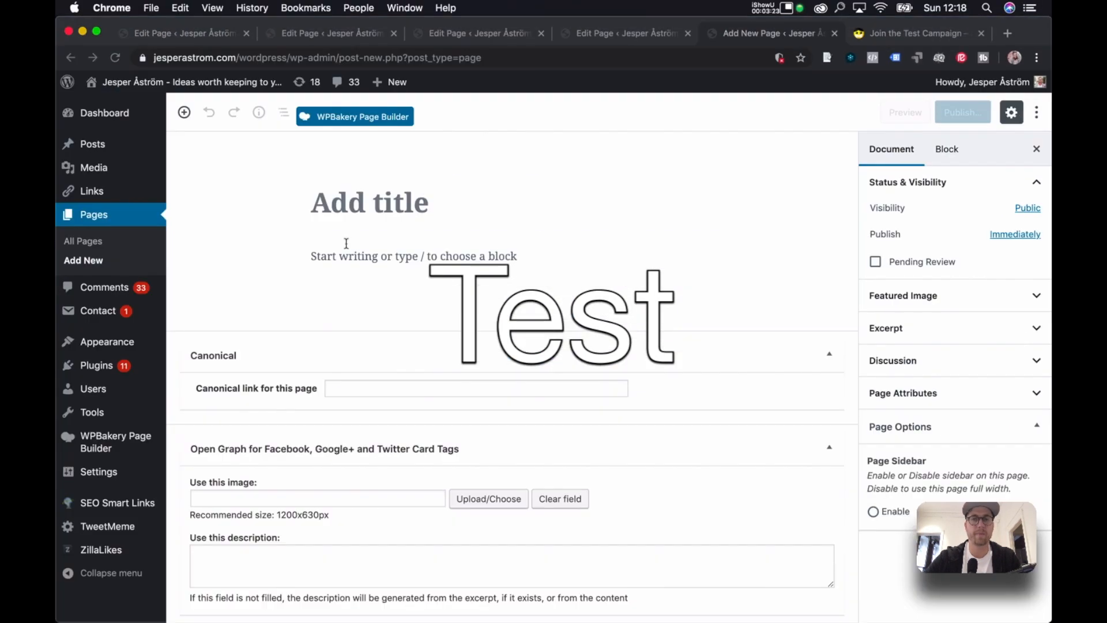
{"action": "left_click", "coordinate": [384, 116]}
{"action": "type", "text": "Thank you for par"}
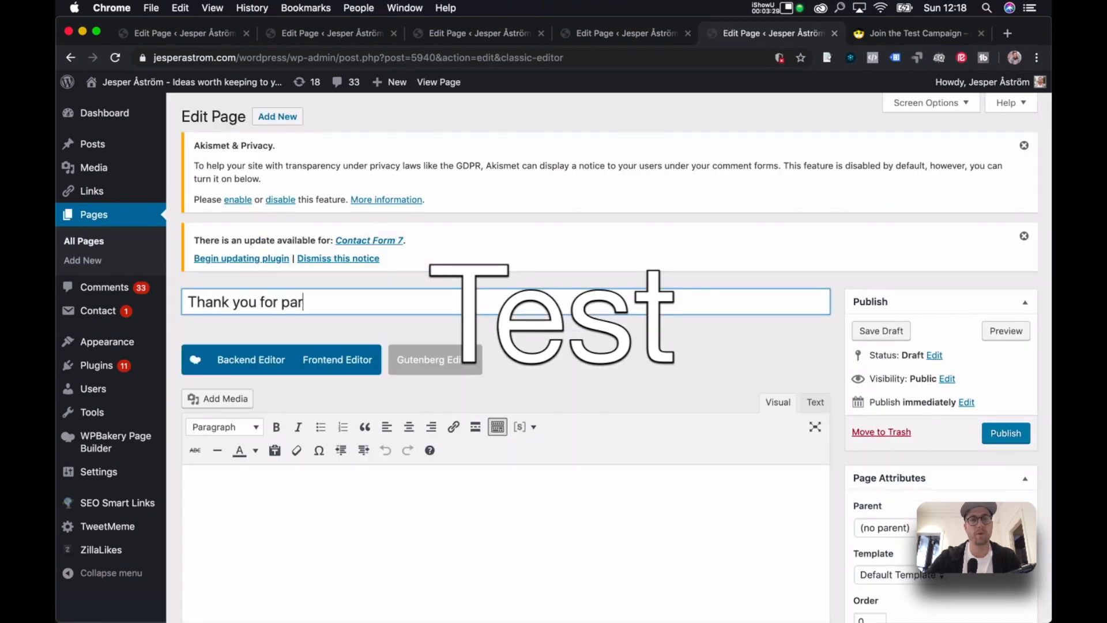
{"action": "type", "text": "ticipat"}
{"action": "key", "text": "super+a"}
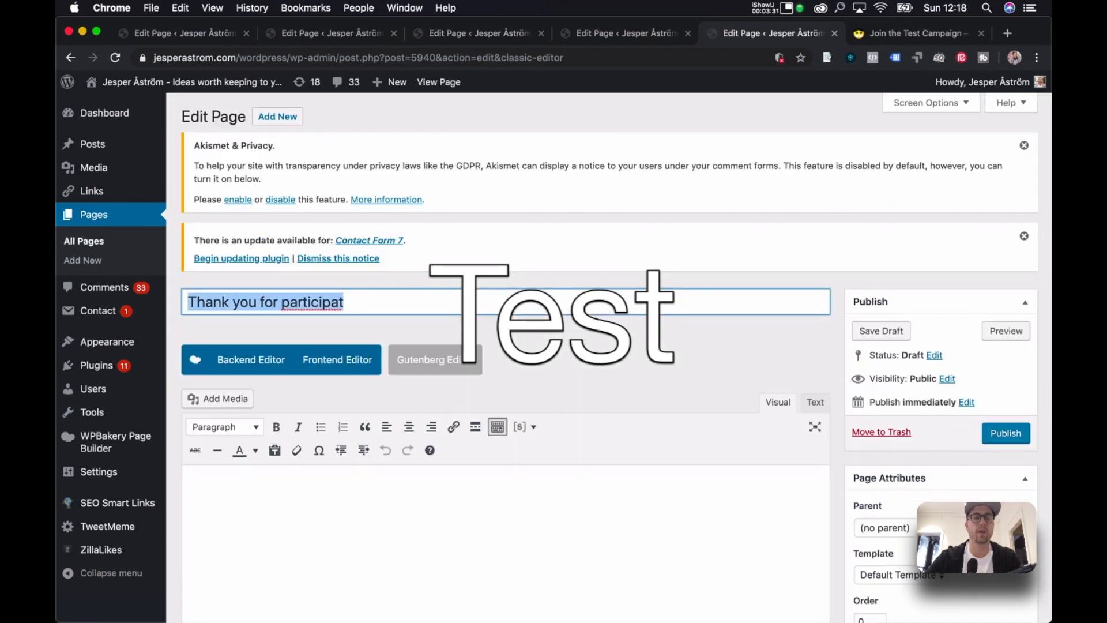
{"action": "type", "text": "Social Assets"}
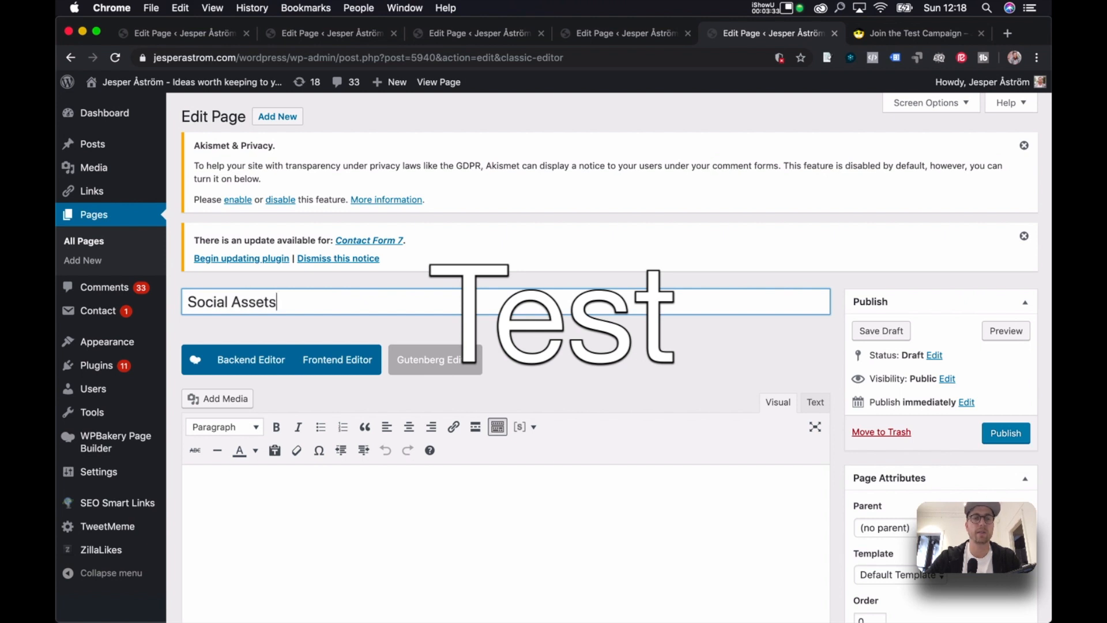
{"action": "key", "text": "ctrl+Up"}
{"action": "left_click", "coordinate": [605, 444]}
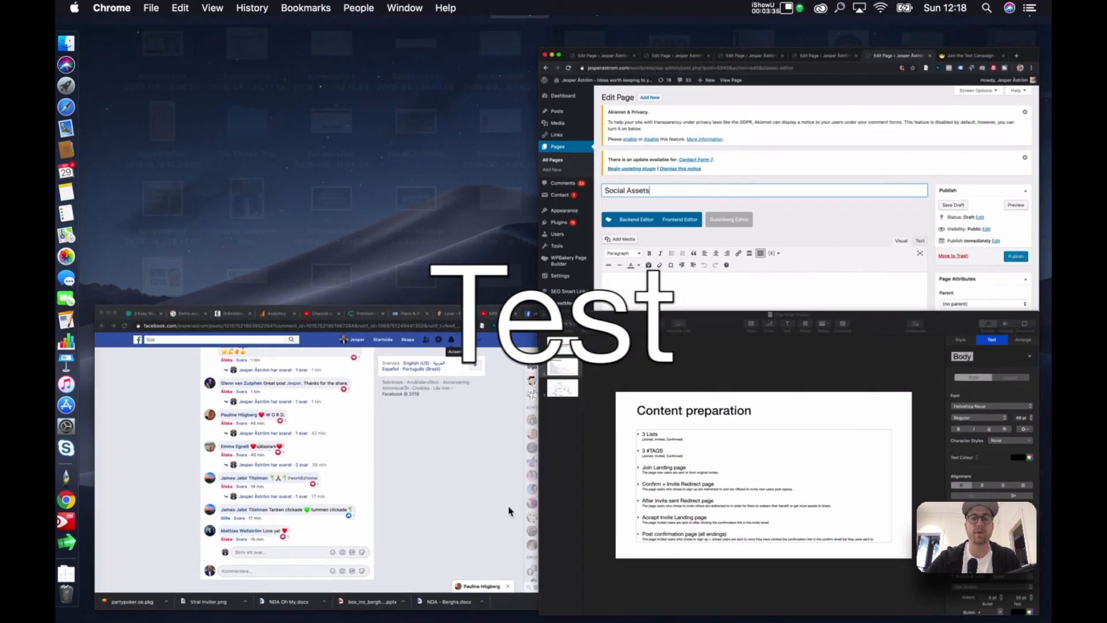
{"action": "left_click", "coordinate": [512, 512]}
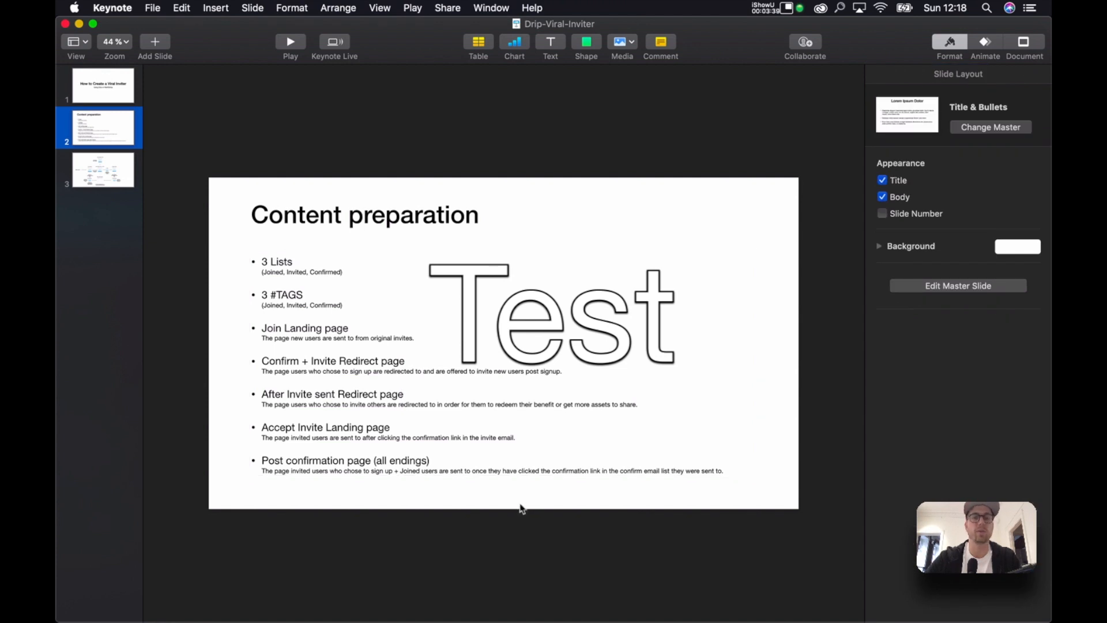
{"action": "key", "text": "ctrl+Up"}
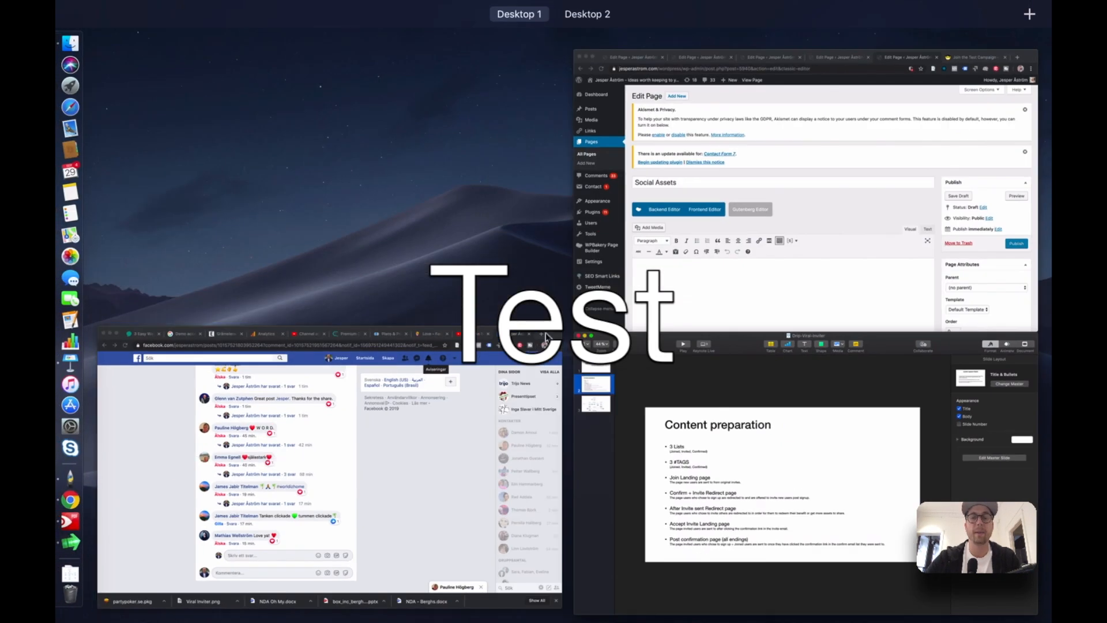
{"action": "left_click", "coordinate": [749, 231]}
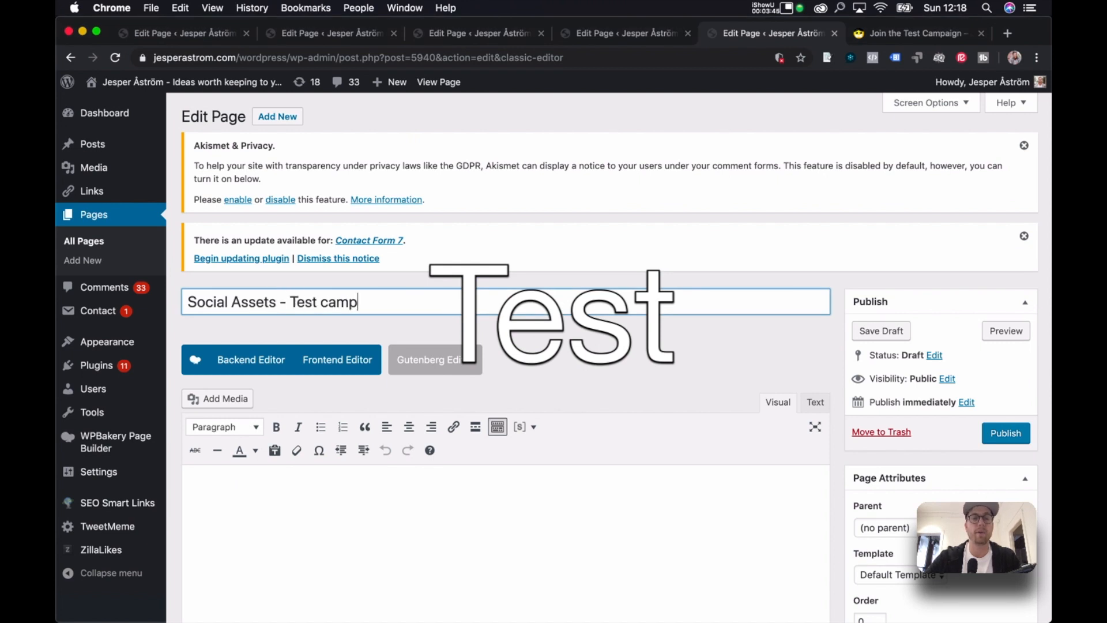
On the Social Assets page, add two rows and paste the Social Assets text into a text block.
{"action": "left_click", "coordinate": [252, 359]}
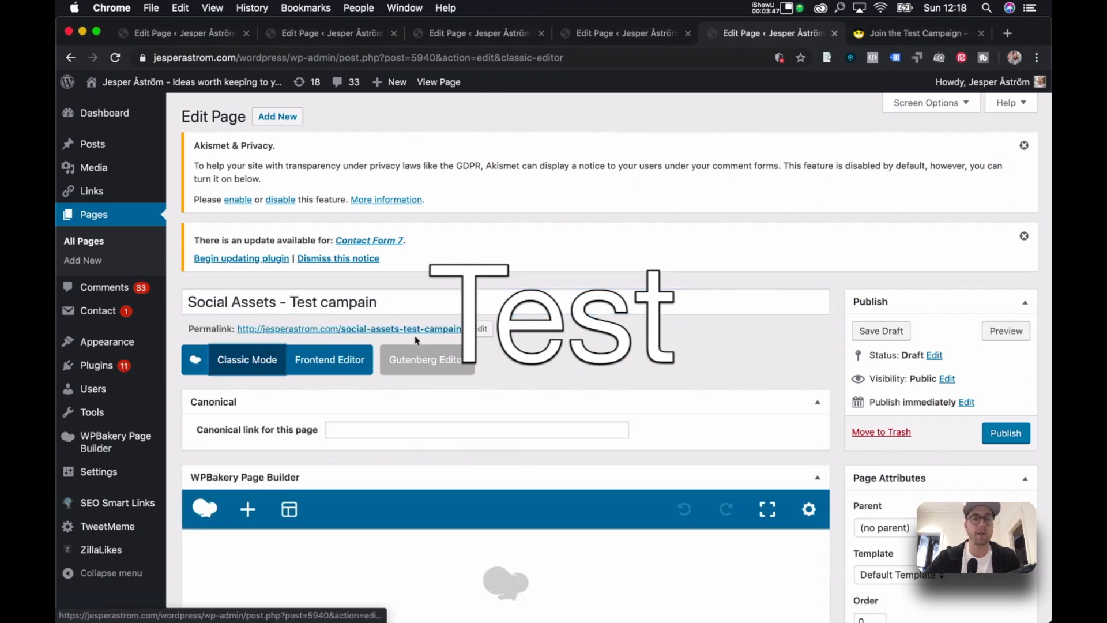
{"action": "scroll", "coordinate": [383, 413], "scroll_direction": "down", "scroll_amount": 5}
{"action": "left_click", "coordinate": [360, 521]}
{"action": "left_click", "coordinate": [340, 218]}
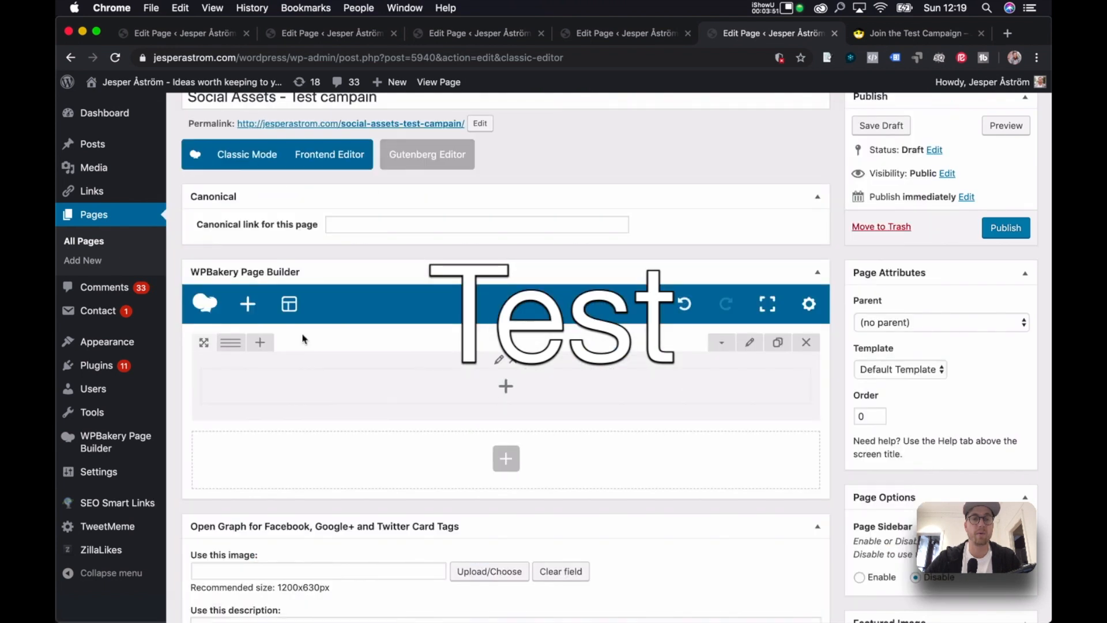
{"action": "left_click", "coordinate": [773, 342]}
{"action": "left_click", "coordinate": [505, 386]}
{"action": "left_click", "coordinate": [478, 216]}
{"action": "triple_click", "coordinate": [580, 288]}
{"action": "key", "text": "super+v"}
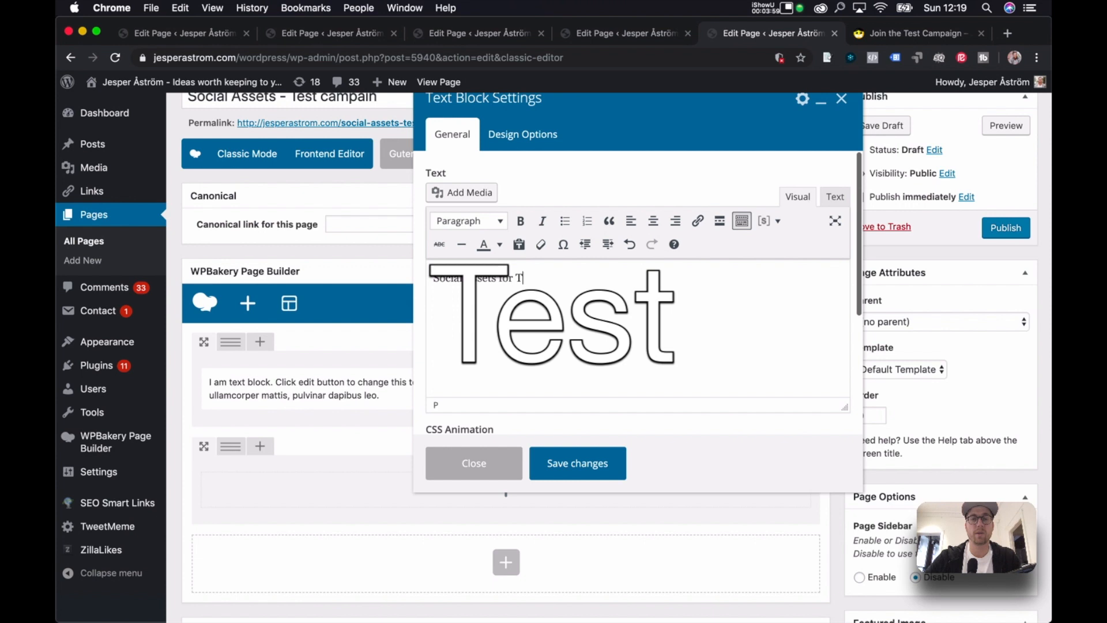
{"action": "left_click", "coordinate": [584, 463]}
Add a Raw HTML element to the Social Assets page's second row.
{"action": "left_click", "coordinate": [506, 476]}
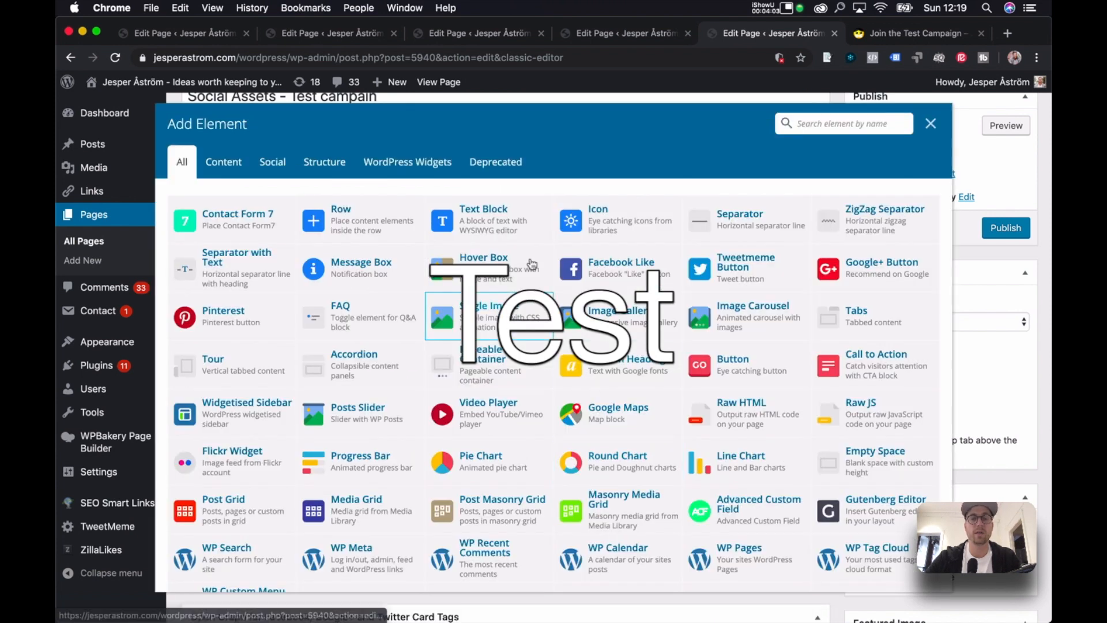
{"action": "type", "text": "htm"}
{"action": "left_click", "coordinate": [227, 214]}
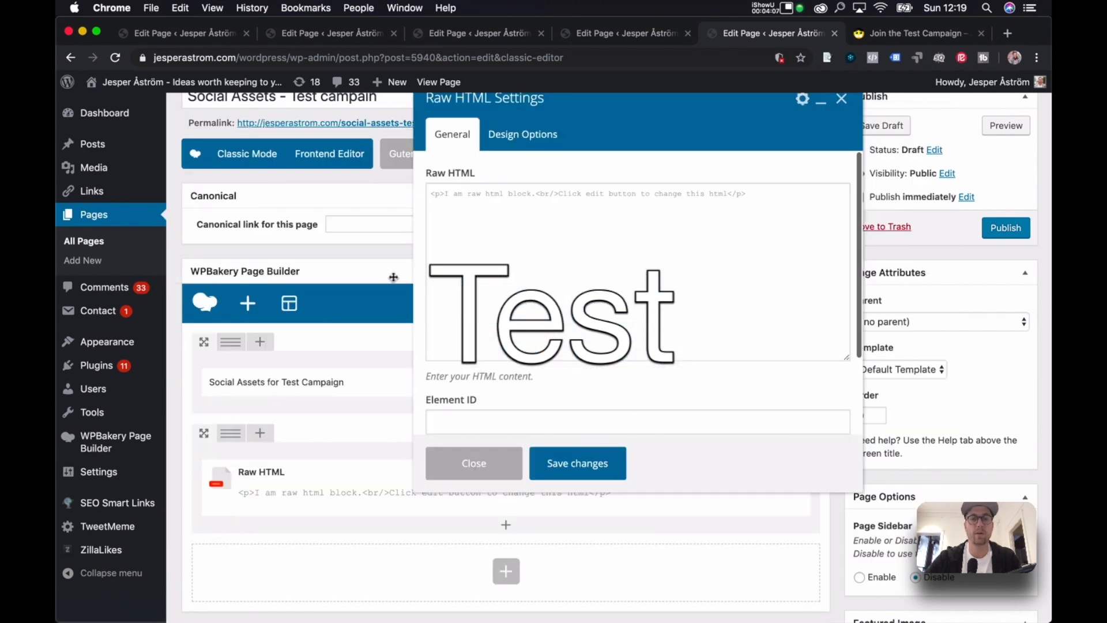
{"action": "triple_click", "coordinate": [573, 196]}
{"action": "key", "text": "Escape"}
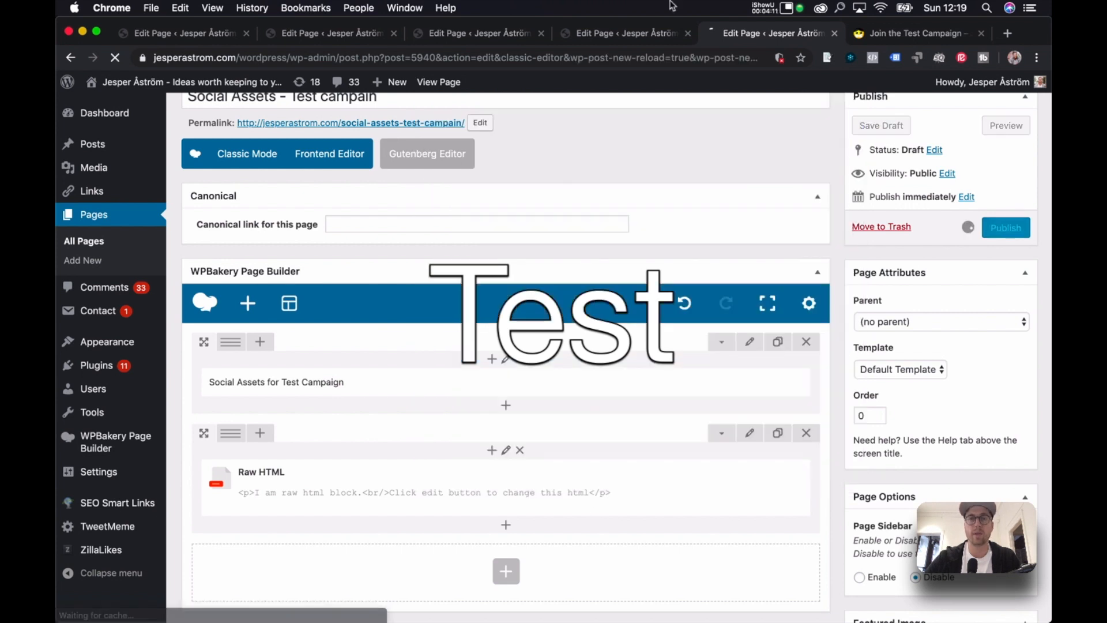
On 'Do you want to accept your invite', add two rows with a text block in the first.
{"action": "left_click", "coordinate": [640, 34]}
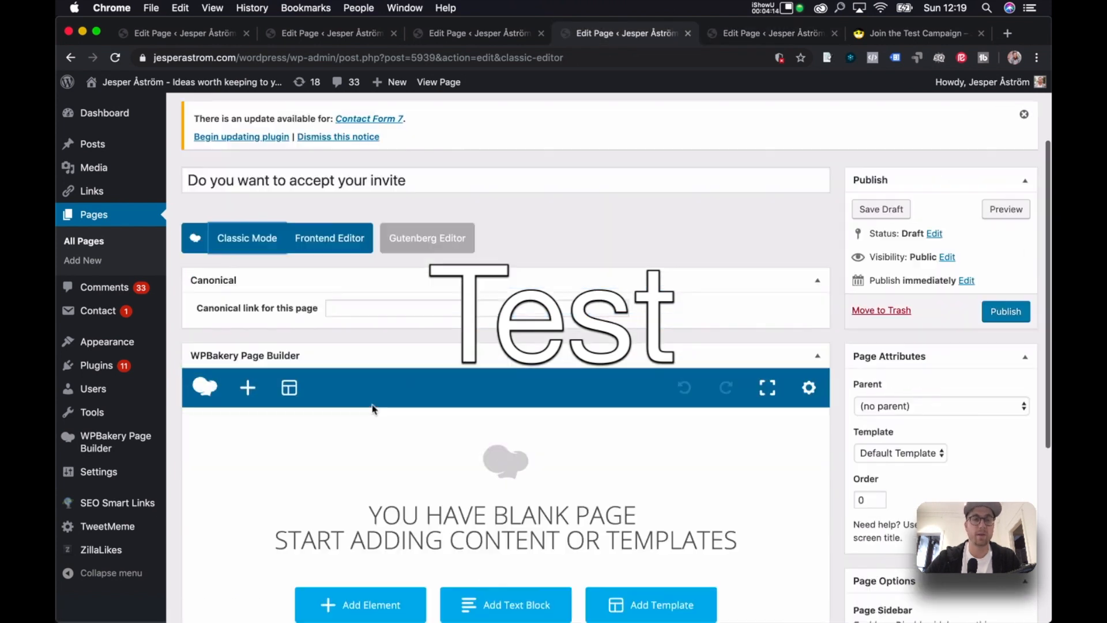
{"action": "scroll", "coordinate": [372, 408], "scroll_direction": "down", "scroll_amount": 1}
{"action": "left_click", "coordinate": [360, 571]}
{"action": "left_click", "coordinate": [333, 218]}
{"action": "left_click", "coordinate": [778, 393]}
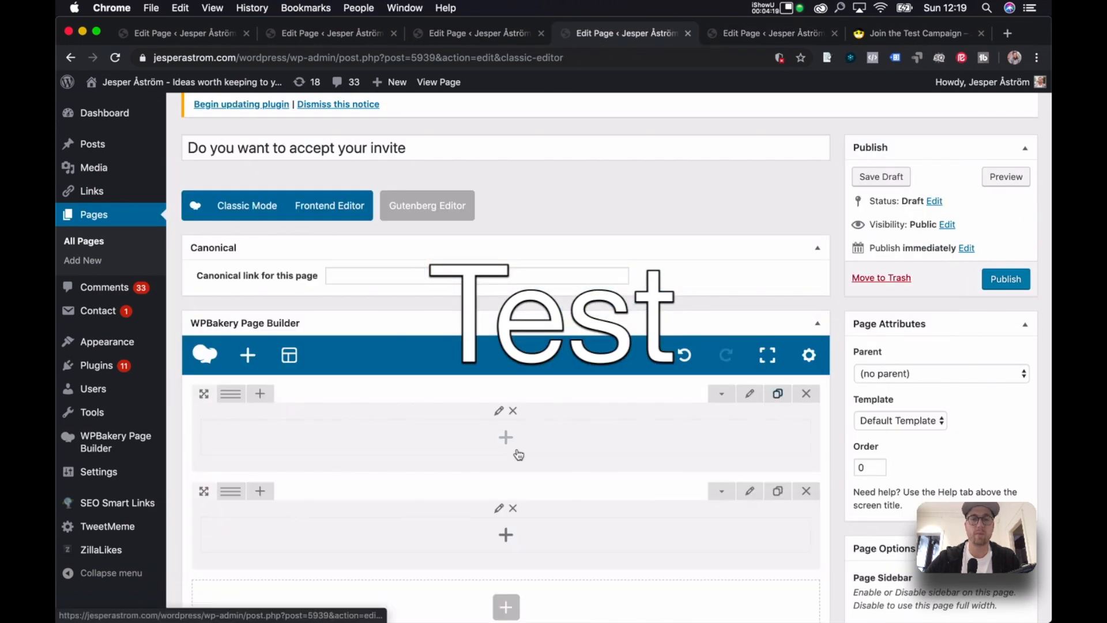
{"action": "left_click", "coordinate": [506, 436]}
{"action": "left_click", "coordinate": [482, 212]}
{"action": "key", "text": "super+a"}
{"action": "key", "text": "BackSpace"}
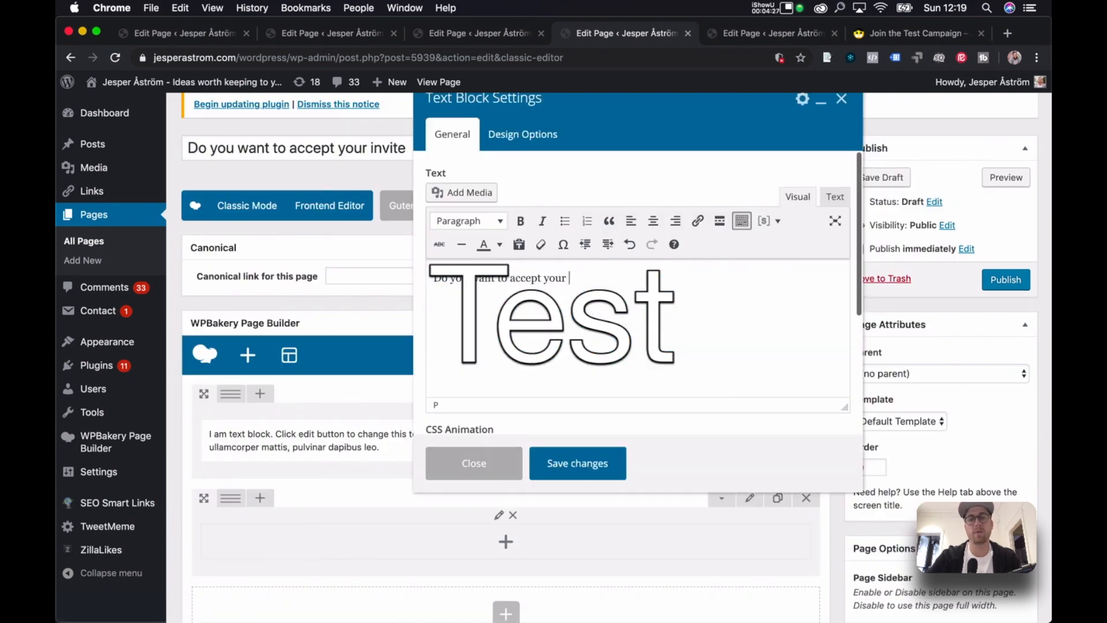
{"action": "left_click", "coordinate": [581, 470]}
Add a Raw HTML element to the second row and publish the page.
{"action": "scroll", "coordinate": [514, 413], "scroll_direction": "down", "scroll_amount": 3}
{"action": "left_click", "coordinate": [506, 402]}
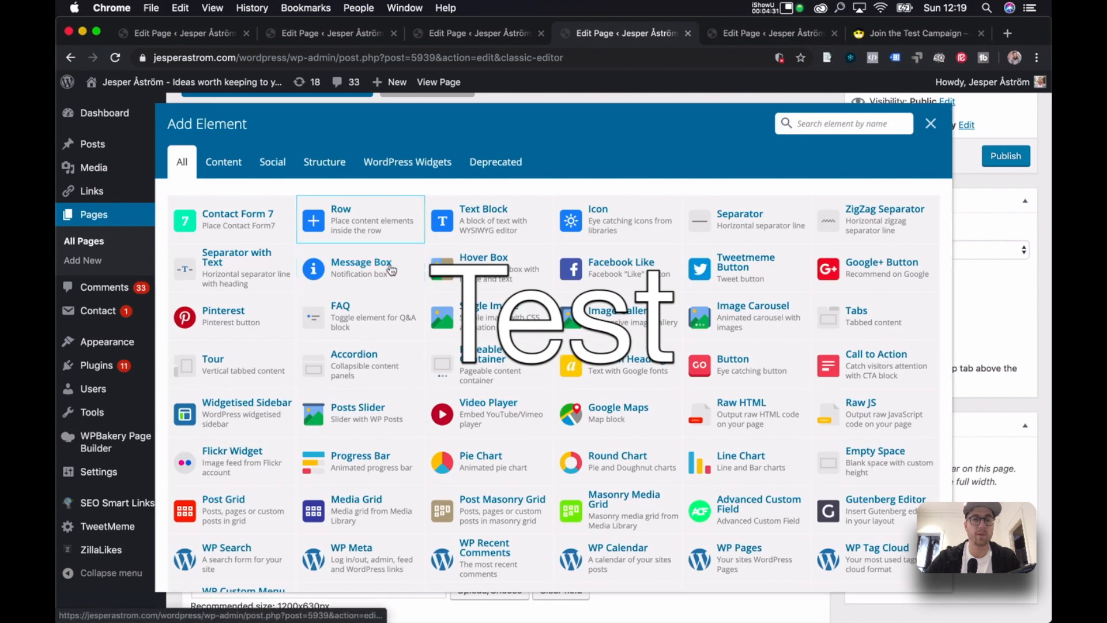
{"action": "left_click", "coordinate": [807, 126]}
{"action": "type", "text": "html"}
{"action": "left_click", "coordinate": [268, 214]}
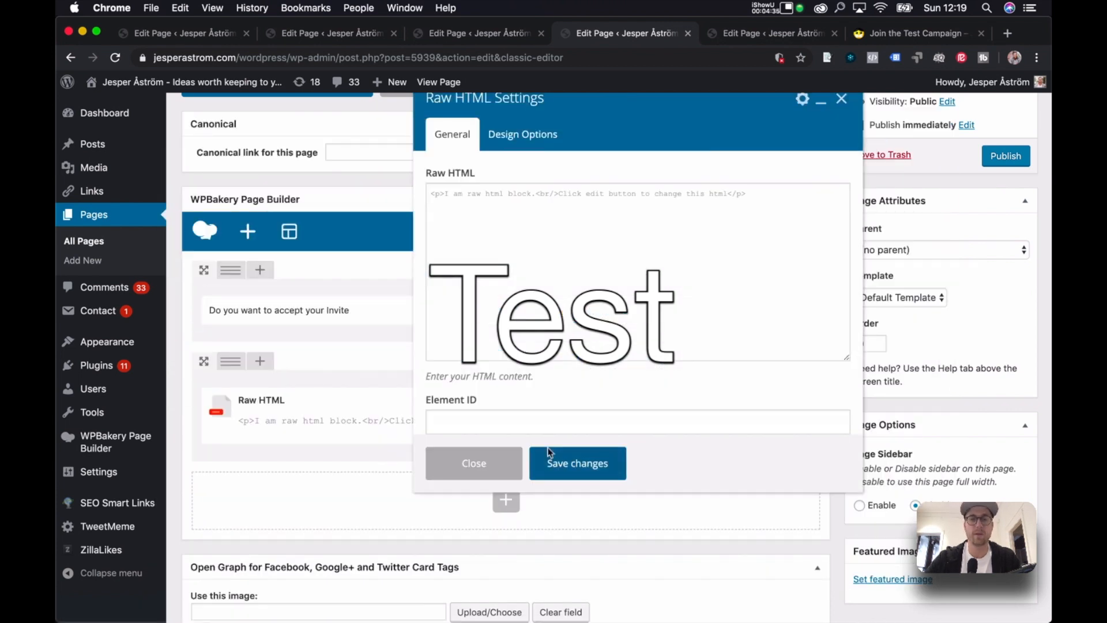
{"action": "left_click", "coordinate": [552, 455]}
{"action": "left_click", "coordinate": [1010, 165]}
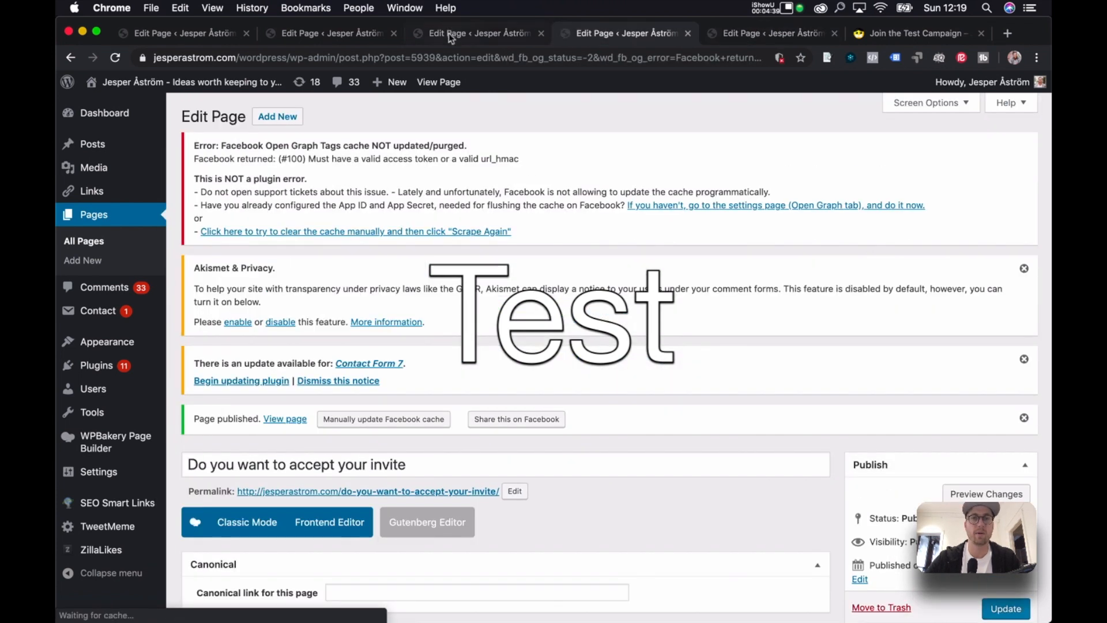
Open the 'Thank you for the invite' draft in the page builder.
{"action": "left_click", "coordinate": [452, 34]}
{"action": "left_click", "coordinate": [252, 360]}
{"action": "scroll", "coordinate": [435, 413], "scroll_direction": "down", "scroll_amount": 4}
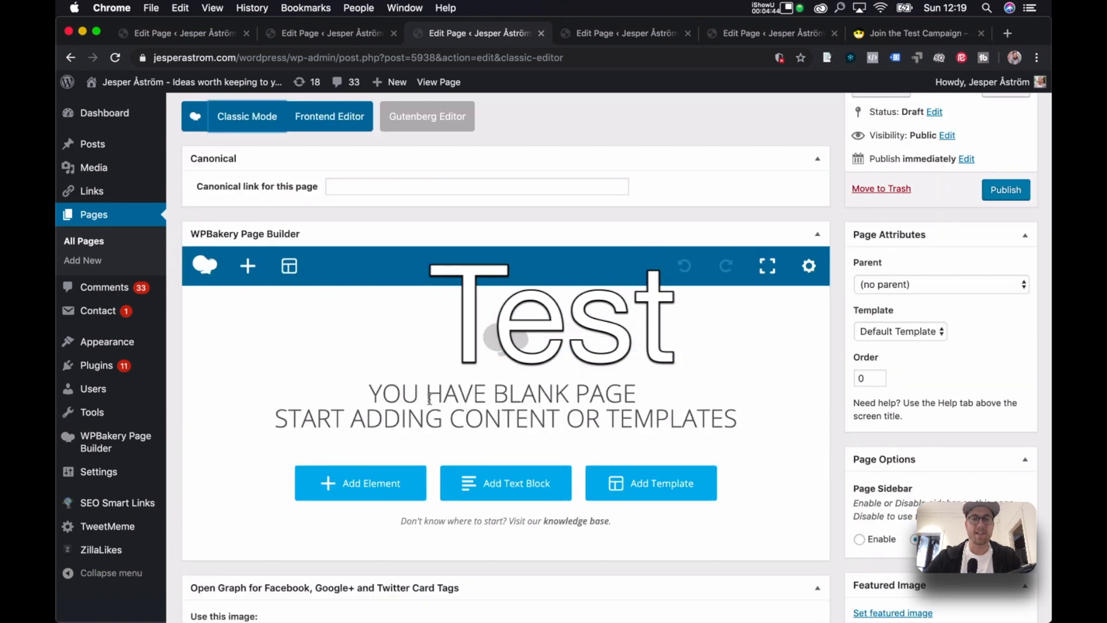
Add two rows and a Text Block reading 'Thank you for the invite' to the first row.
{"action": "left_click", "coordinate": [372, 483]}
{"action": "left_click", "coordinate": [779, 304]}
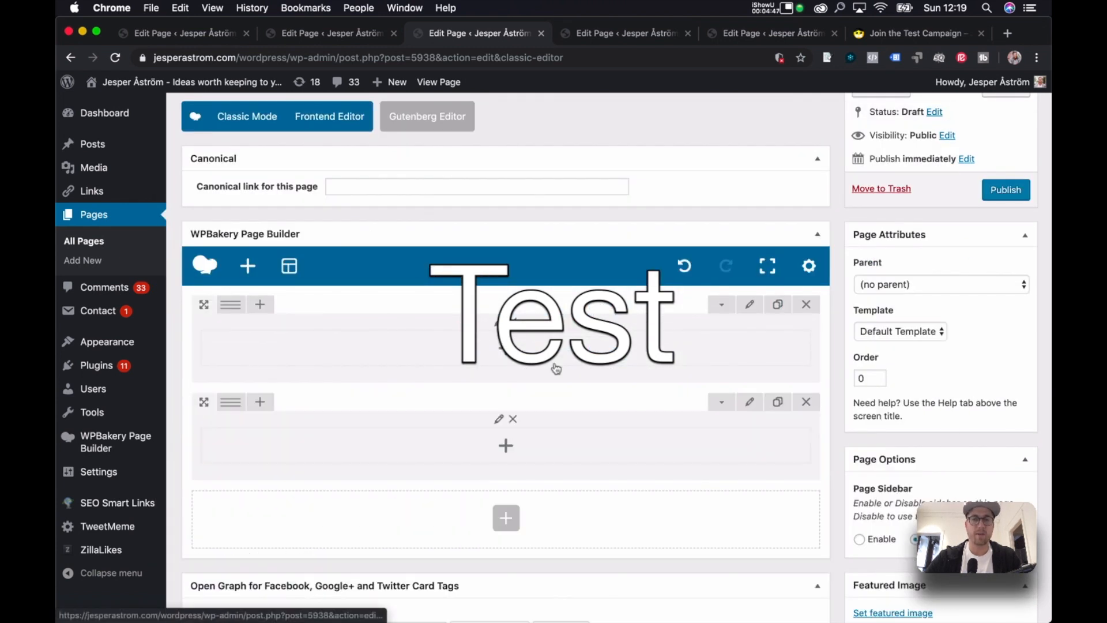
{"action": "left_click", "coordinate": [539, 346]}
{"action": "left_click", "coordinate": [488, 211]}
{"action": "key", "text": "super+a"}
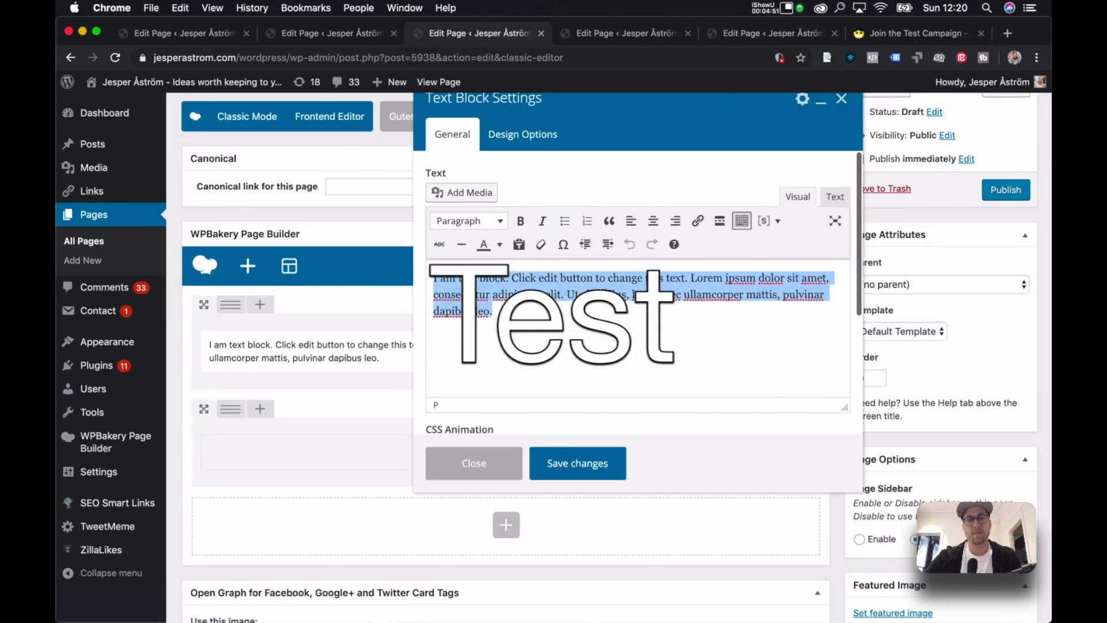
{"action": "type", "text": "Thi"}
{"action": "scroll", "coordinate": [341, 119], "scroll_direction": "up", "scroll_amount": 3}
{"action": "type", "text": "nk you for the invite"}
{"action": "left_click", "coordinate": [569, 471]}
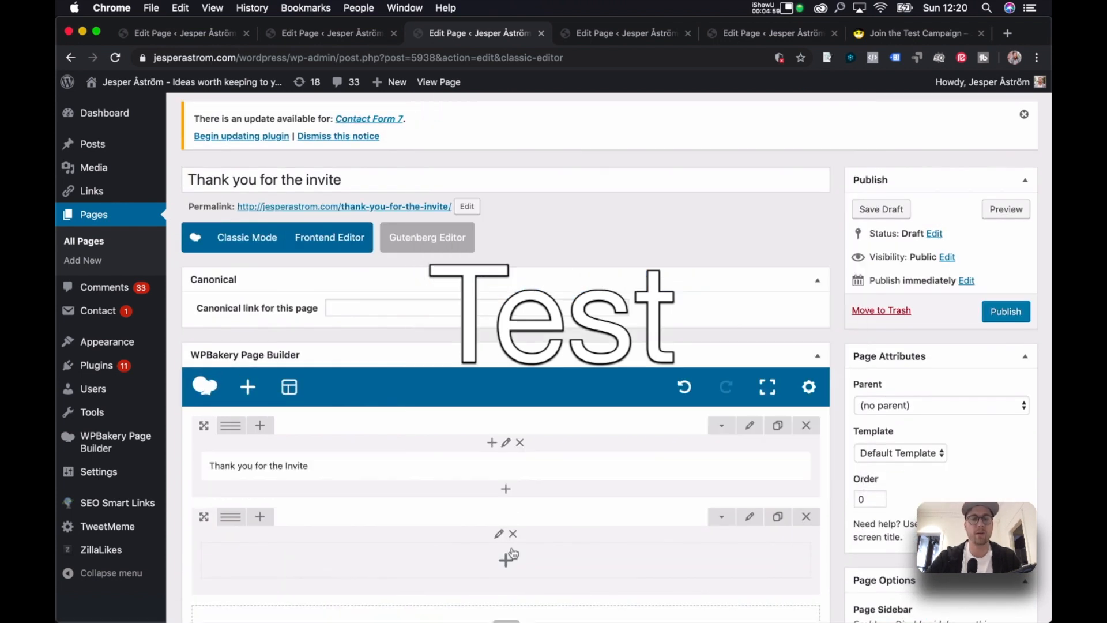
Add a Raw HTML element to the second row and publish the Thank you for the invite page.
{"action": "left_click", "coordinate": [506, 558]}
{"action": "type", "text": "html"}
{"action": "left_click", "coordinate": [210, 213]}
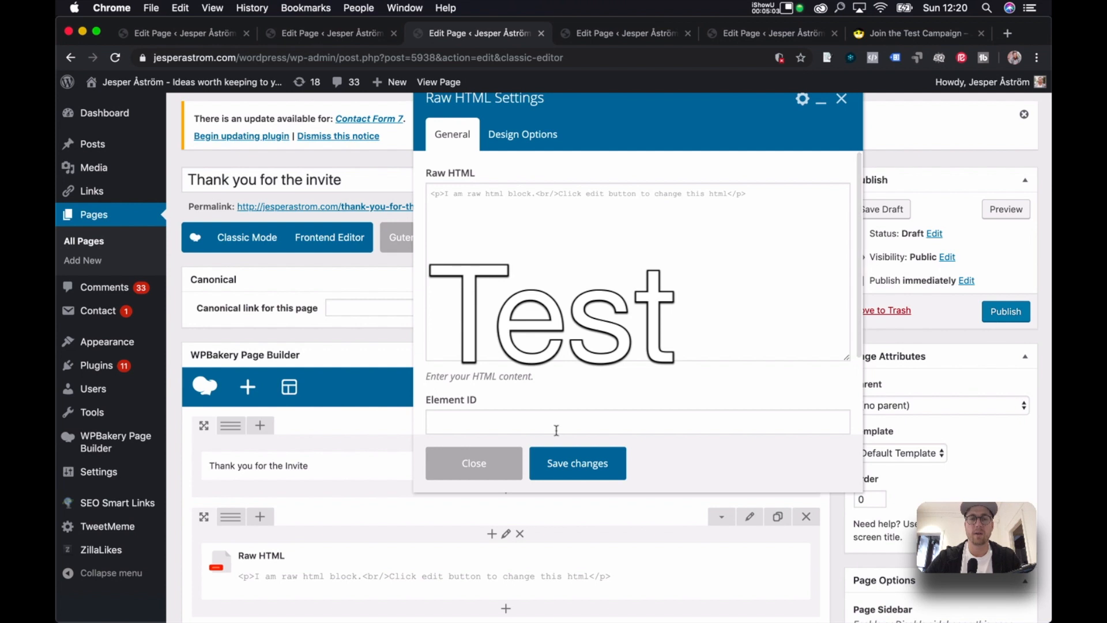
{"action": "left_click", "coordinate": [595, 477]}
{"action": "left_click", "coordinate": [1006, 242]}
On the Confirm and Invite page, switch to the page builder and add a 'Confirm and Invite' text block.
{"action": "left_click", "coordinate": [349, 34]}
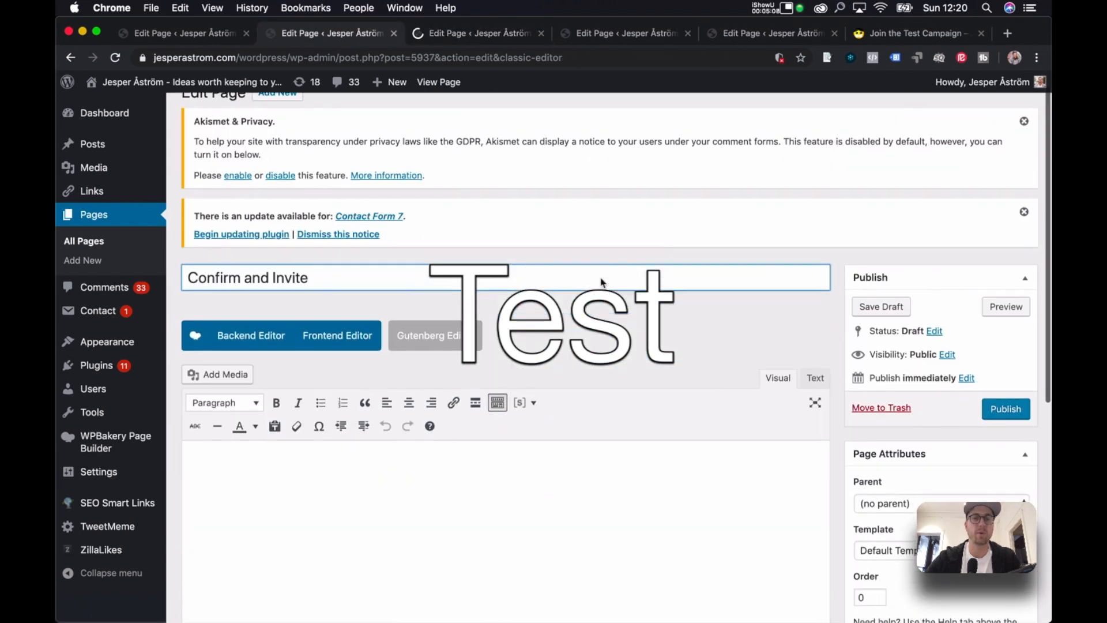
{"action": "scroll", "coordinate": [270, 279], "scroll_direction": "down", "scroll_amount": 3}
{"action": "left_click", "coordinate": [269, 278]}
{"action": "scroll", "coordinate": [487, 473], "scroll_direction": "down", "scroll_amount": 3}
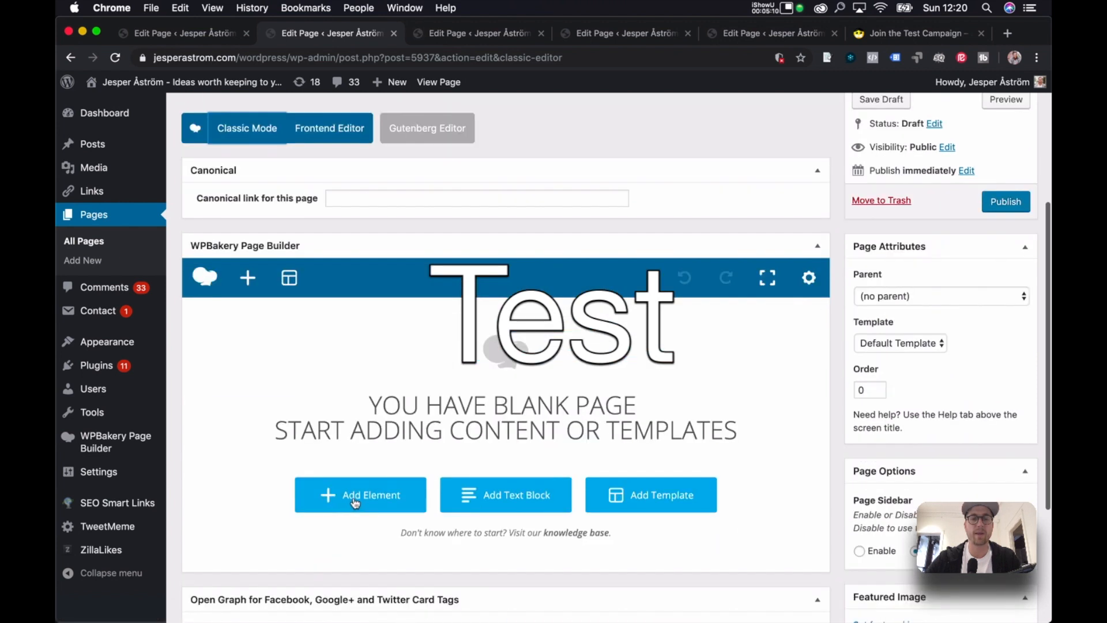
{"action": "left_click", "coordinate": [487, 473]}
{"action": "left_click", "coordinate": [500, 238]}
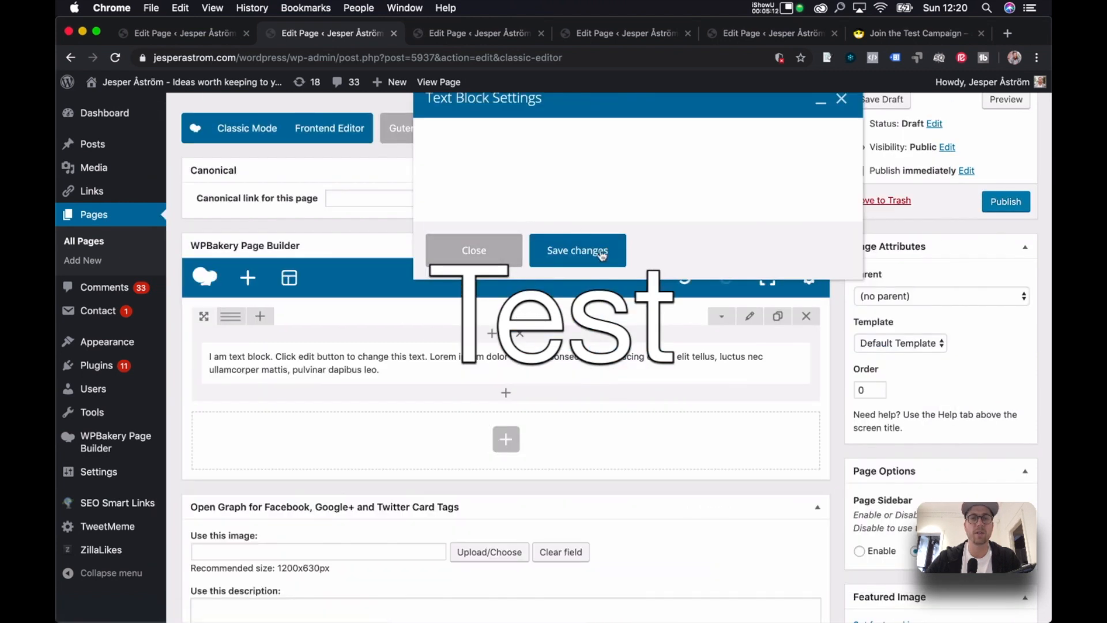
{"action": "triple_click", "coordinate": [589, 293]}
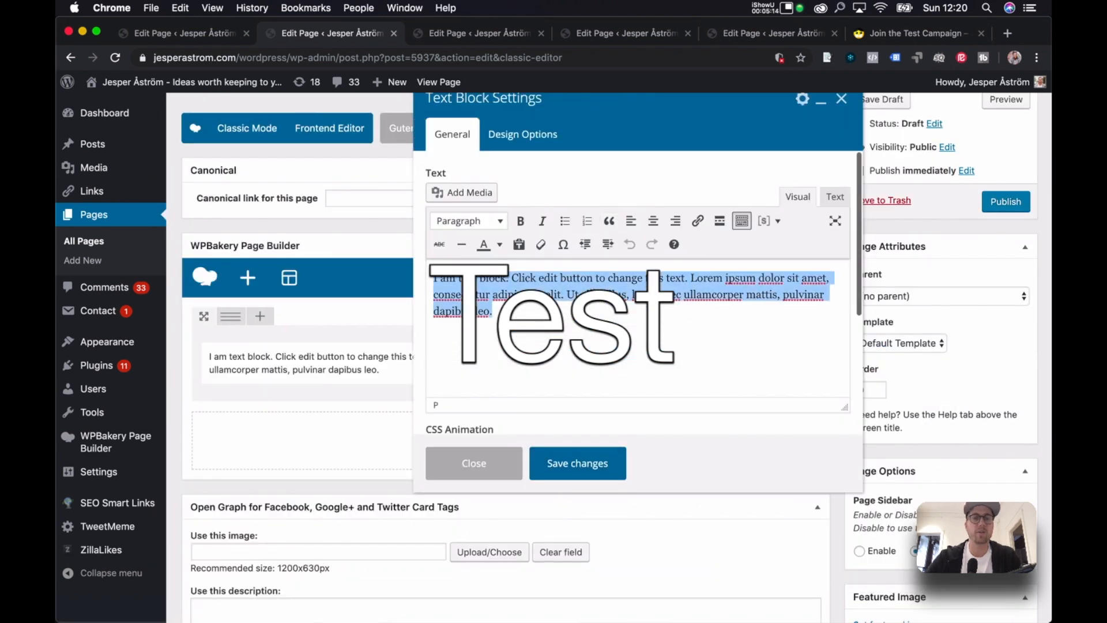
{"action": "scroll", "coordinate": [312, 287], "scroll_direction": "up", "scroll_amount": 3}
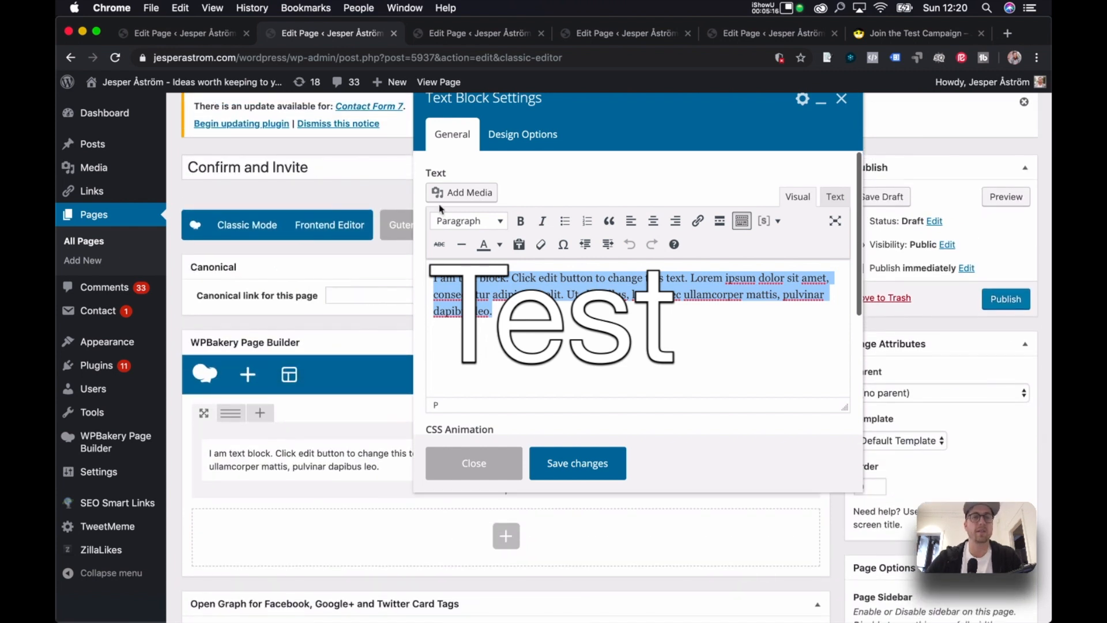
{"action": "key", "text": "BackSpace"}
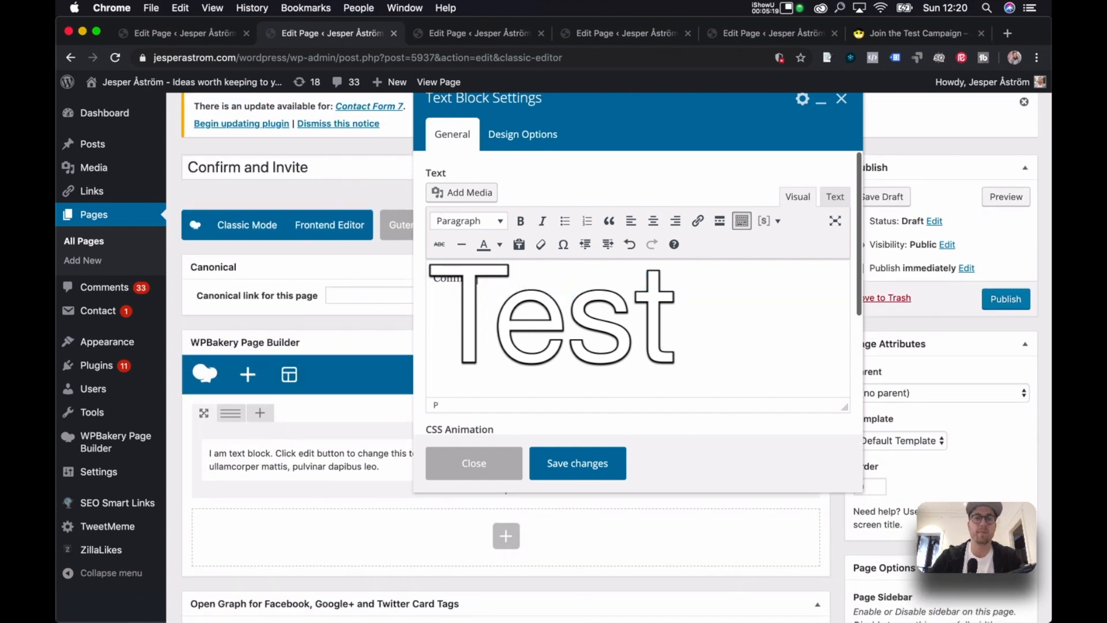
{"action": "type", "text": "Confirm and Invite"}
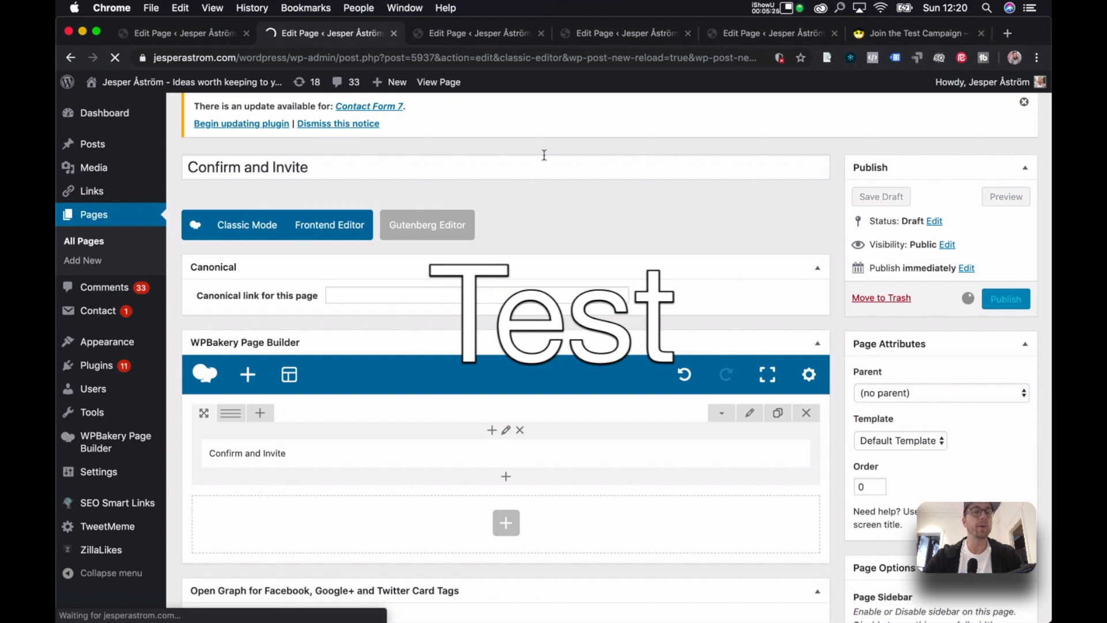
Add a Raw HTML element below the text and update the Confirm and Invite page.
{"action": "scroll", "coordinate": [561, 264], "scroll_direction": "down", "scroll_amount": 10}
{"action": "scroll", "coordinate": [561, 264], "scroll_direction": "up", "scroll_amount": 4}
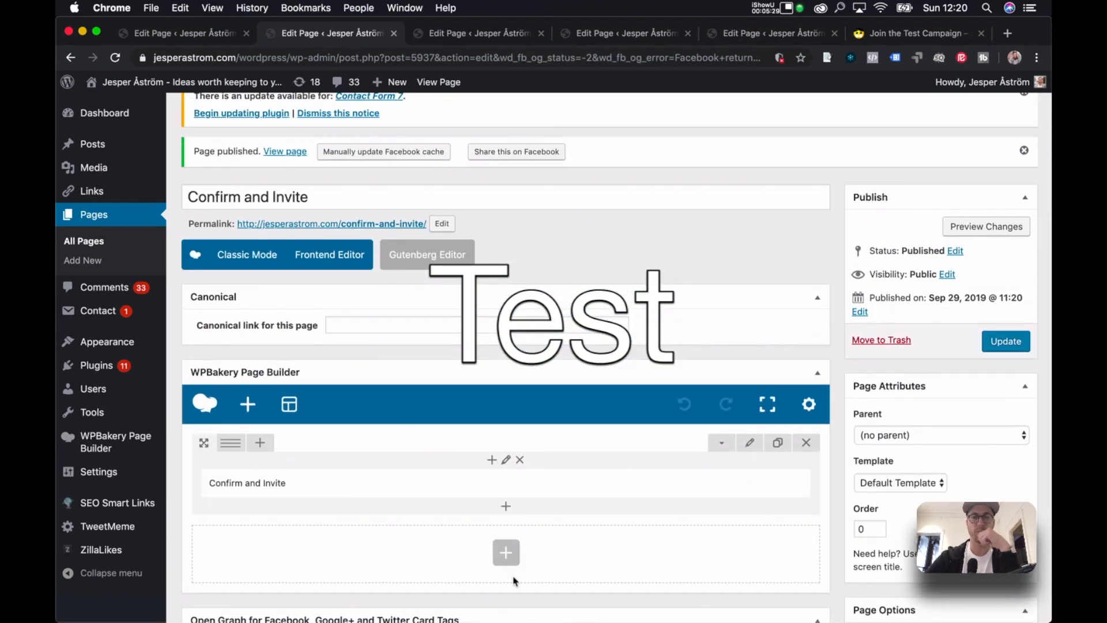
{"action": "left_click", "coordinate": [507, 553]}
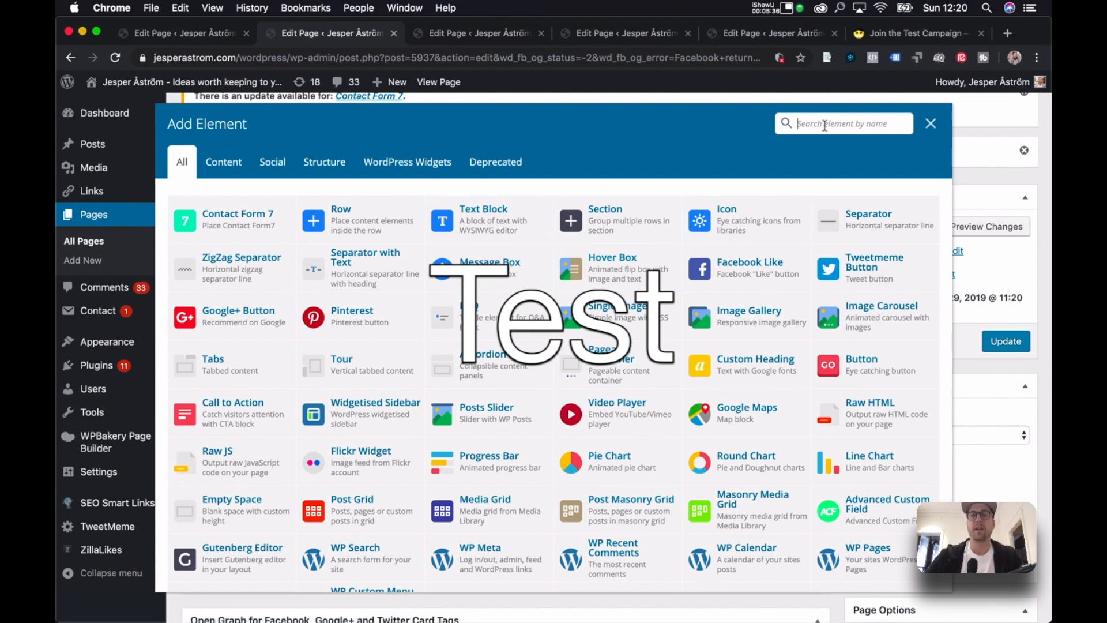
{"action": "type", "text": "htm"}
{"action": "left_click", "coordinate": [282, 196]}
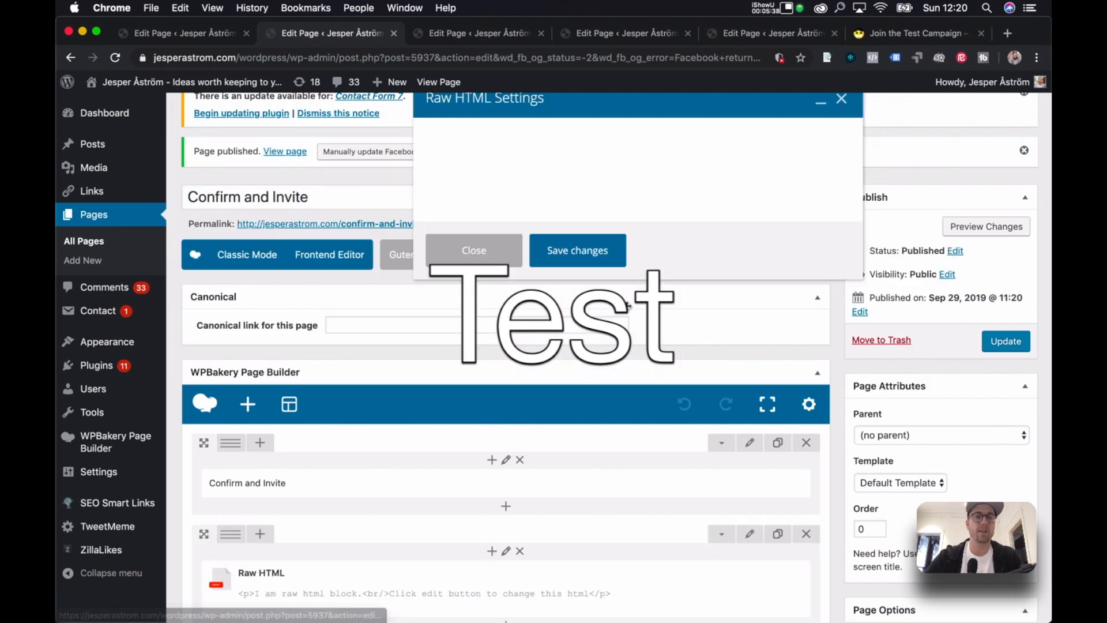
{"action": "left_click", "coordinate": [1007, 341]}
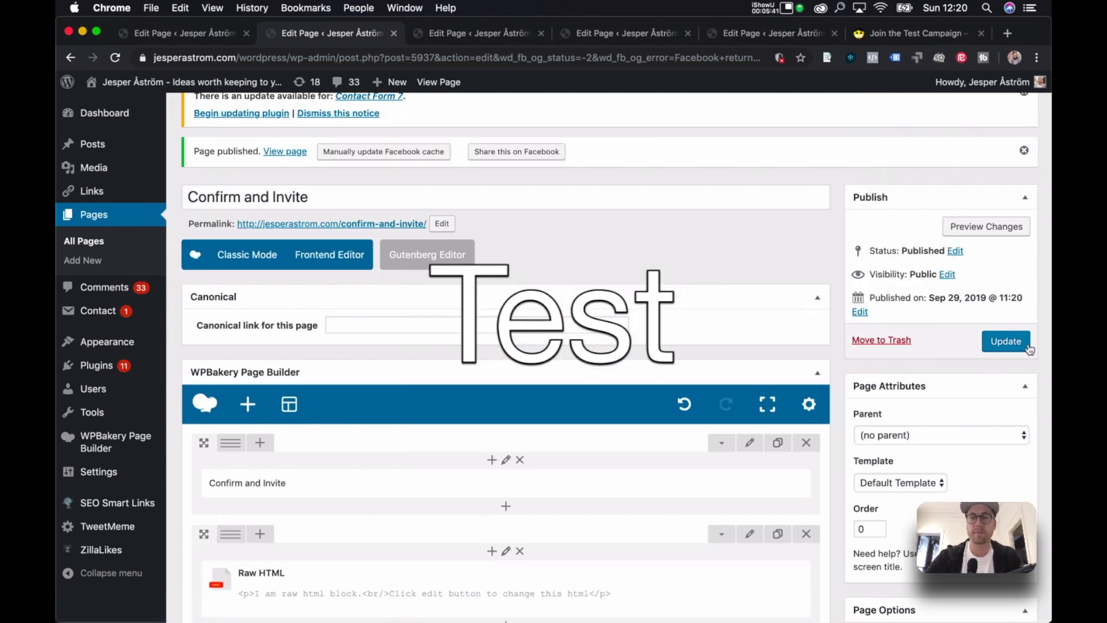
Check each page's edit tab, then view the live Join the Test Campaign page.
{"action": "left_click", "coordinate": [190, 32]}
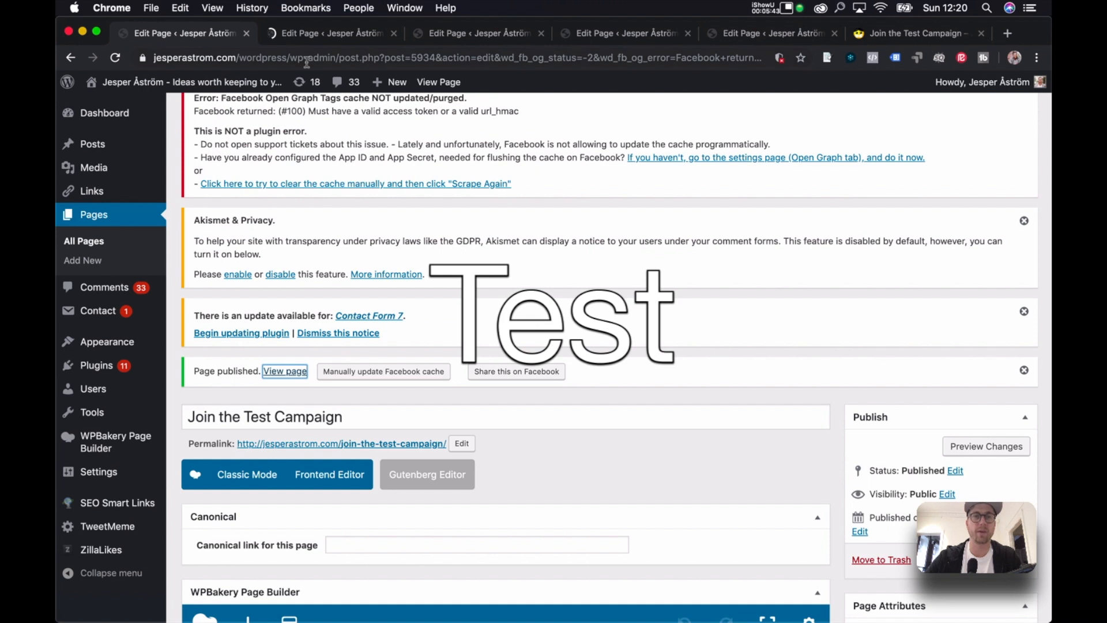
{"action": "left_click", "coordinate": [304, 30]}
{"action": "left_click", "coordinate": [483, 30]}
{"action": "left_click", "coordinate": [629, 32]}
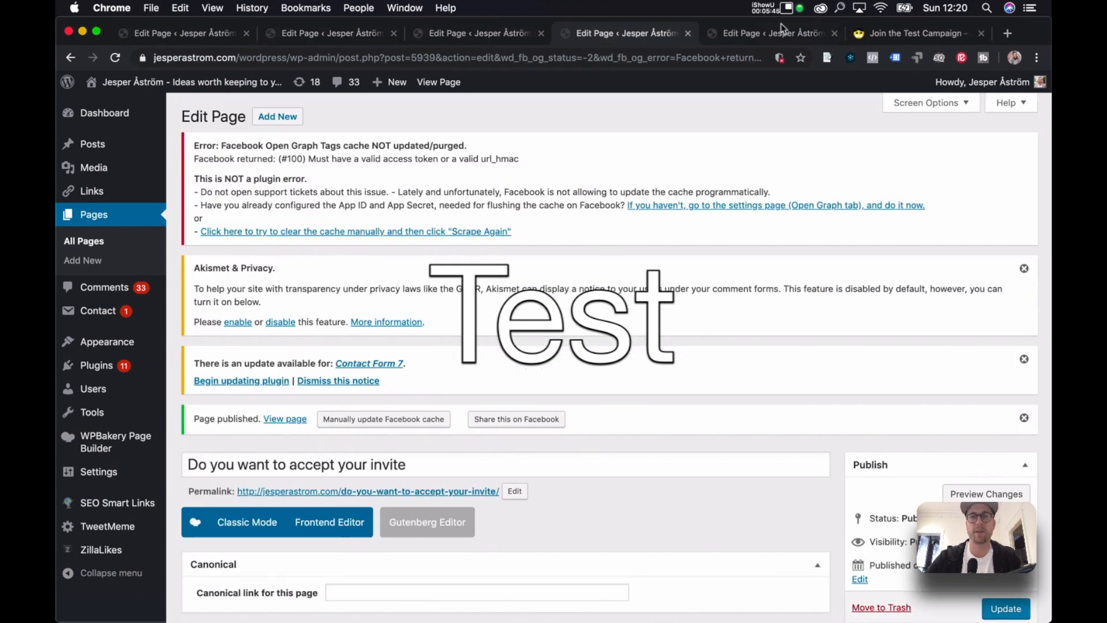
{"action": "left_click", "coordinate": [775, 35]}
{"action": "left_click", "coordinate": [162, 44]}
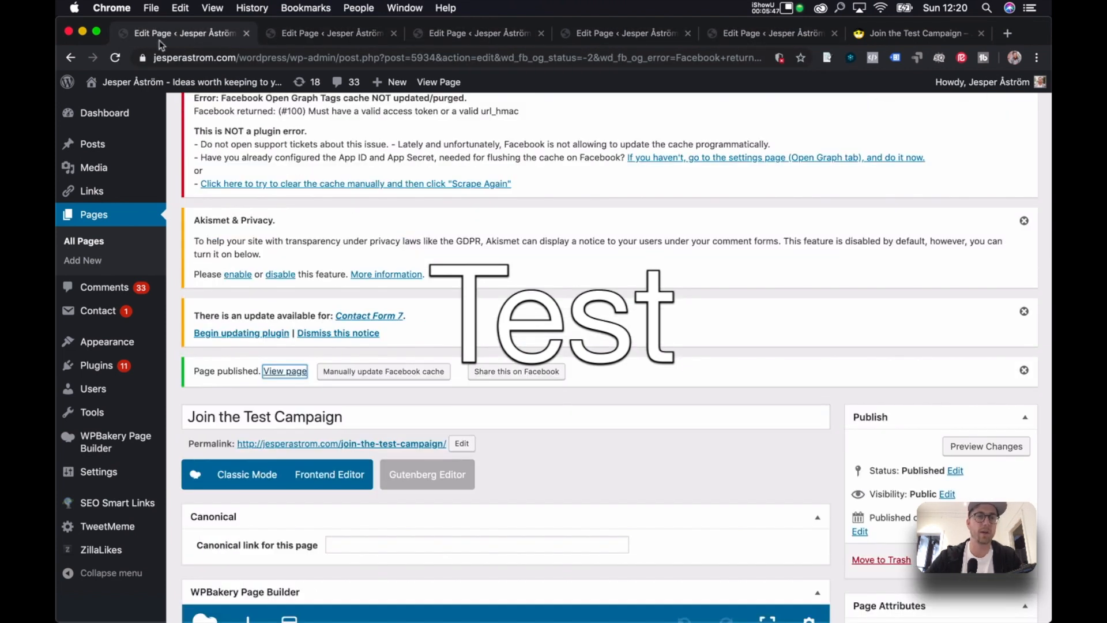
{"action": "left_click", "coordinate": [276, 370]}
View the live Confirm and Invite, Thank you for the invite, Do you want to accept your invite, and Social Assets pages.
{"action": "key", "text": "ctrl+Tab"}
{"action": "left_click", "coordinate": [279, 420]}
{"action": "key", "text": "ctrl+Tab"}
{"action": "left_click", "coordinate": [285, 419]}
{"action": "key", "text": "ctrl+Tab"}
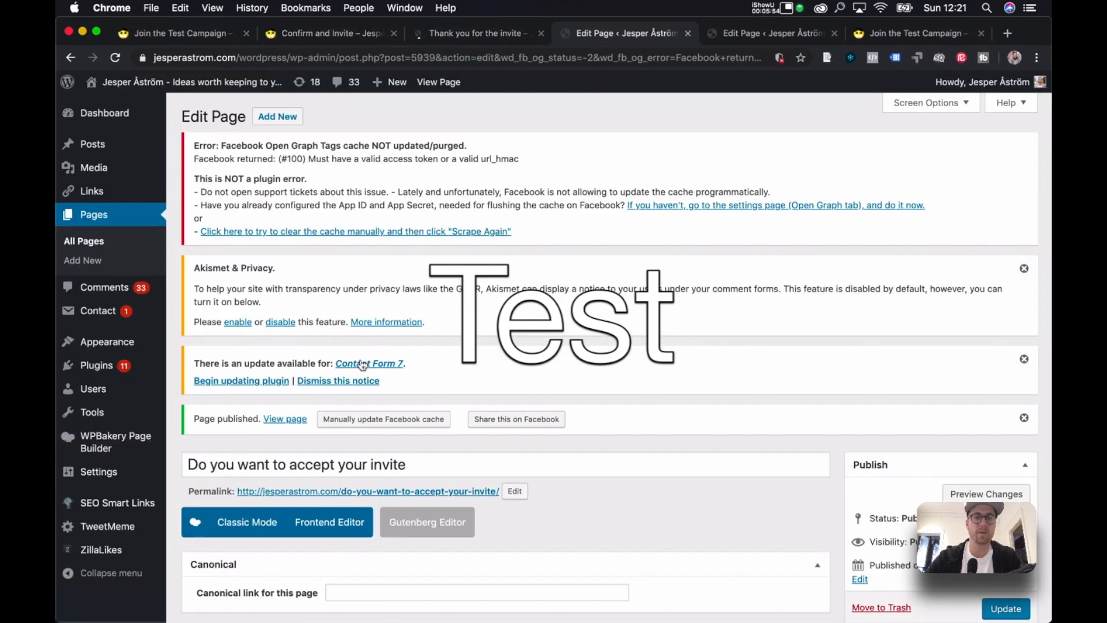
{"action": "left_click", "coordinate": [285, 419]}
{"action": "key", "text": "ctrl+Tab"}
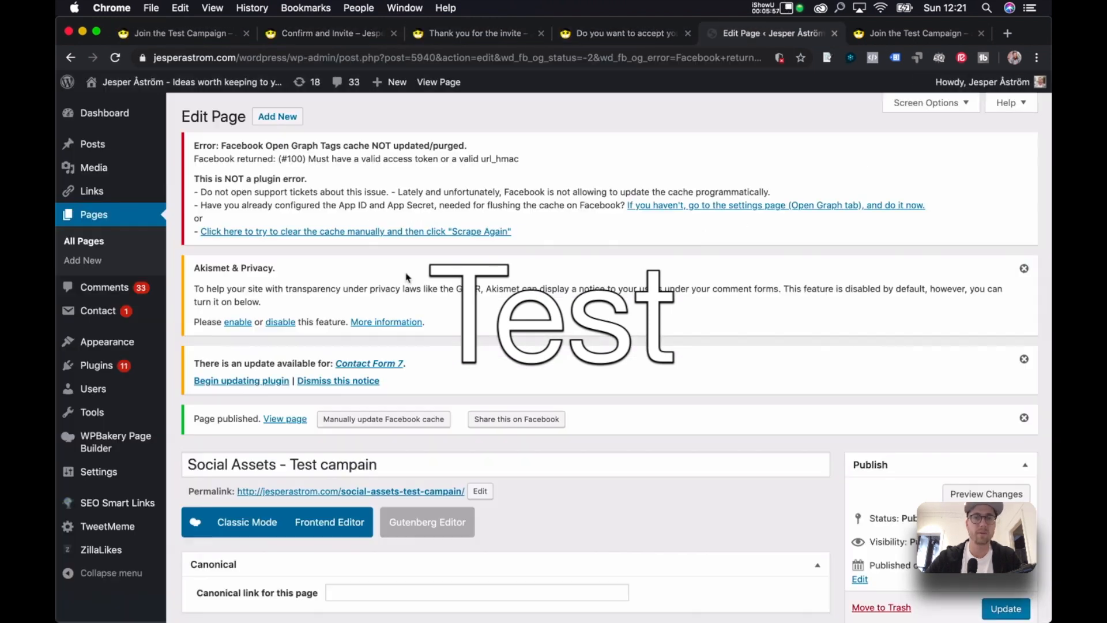
{"action": "left_click", "coordinate": [280, 419]}
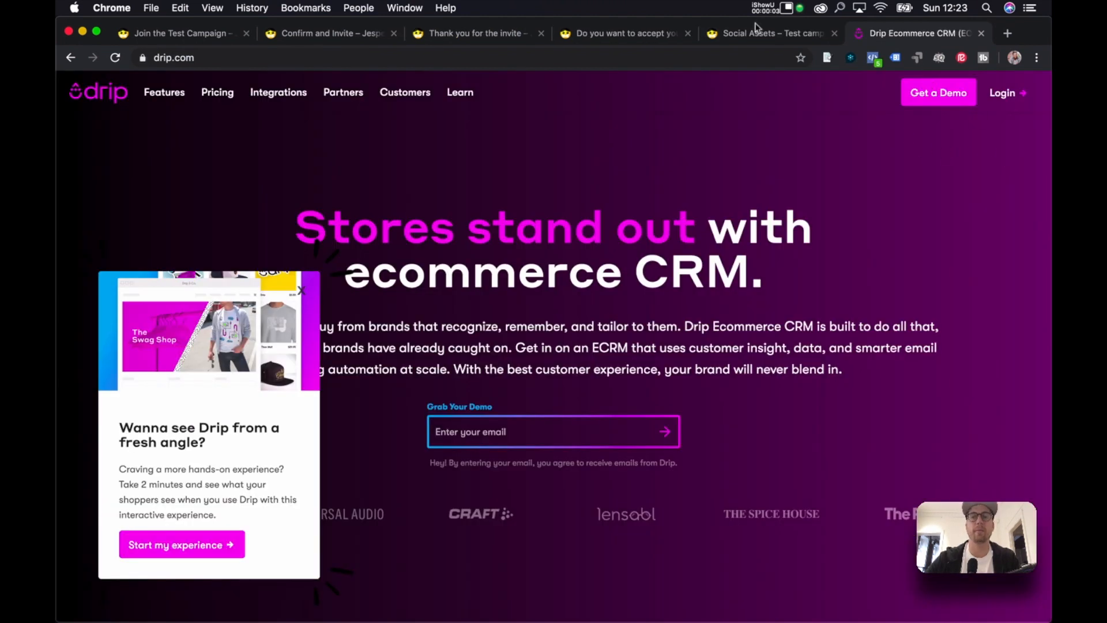
Log in to Drip and check the account list without switching accounts.
{"action": "left_click", "coordinate": [1002, 93]}
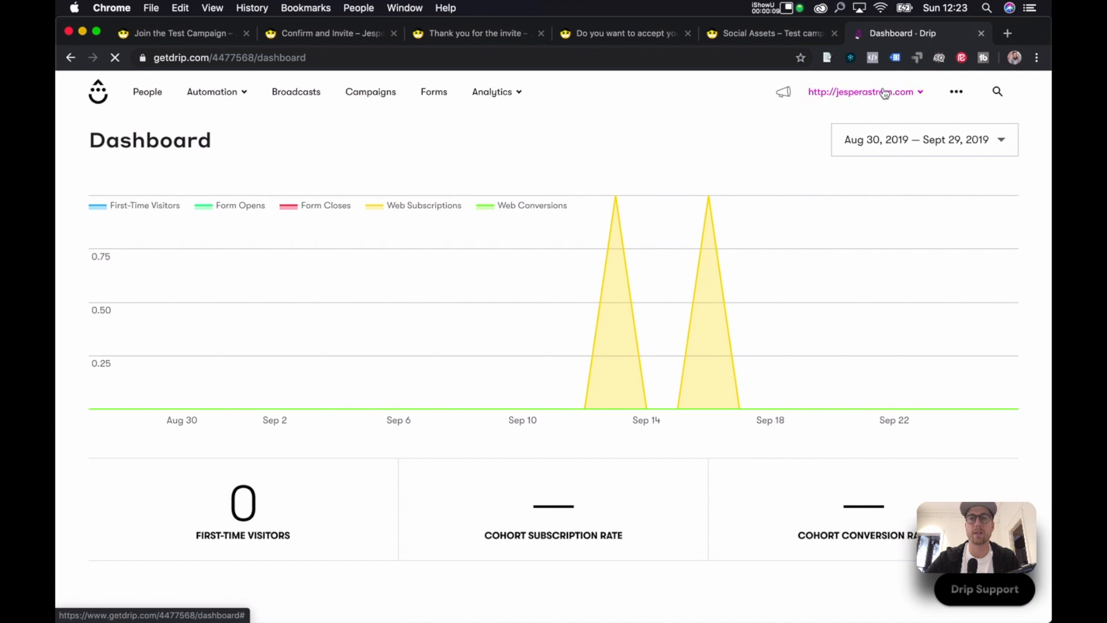
{"action": "left_click", "coordinate": [885, 93]}
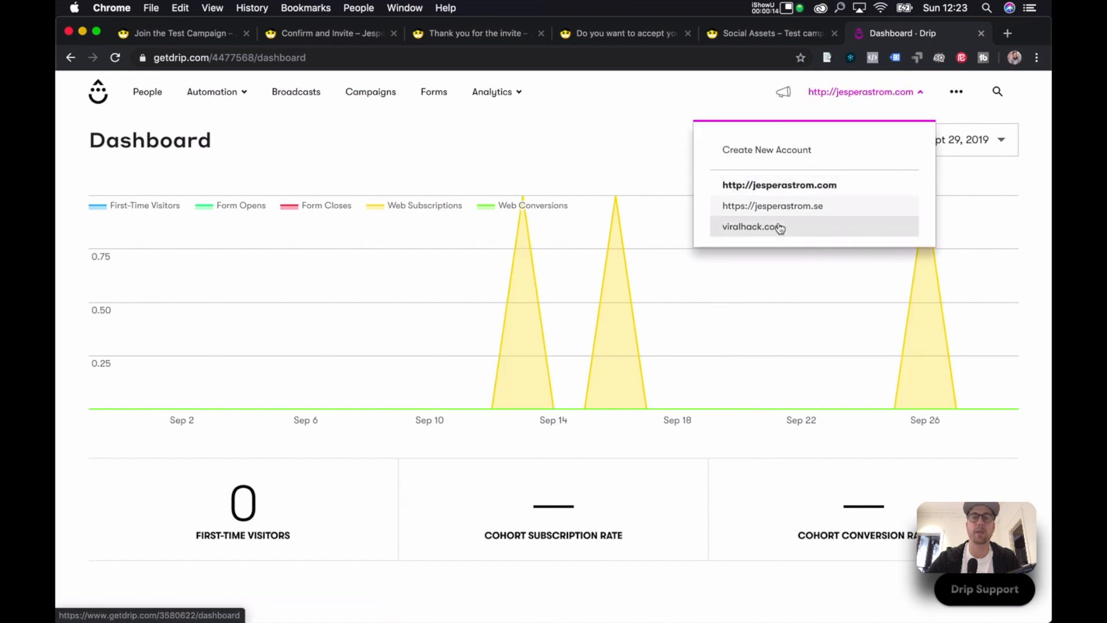
{"action": "left_click", "coordinate": [884, 95]}
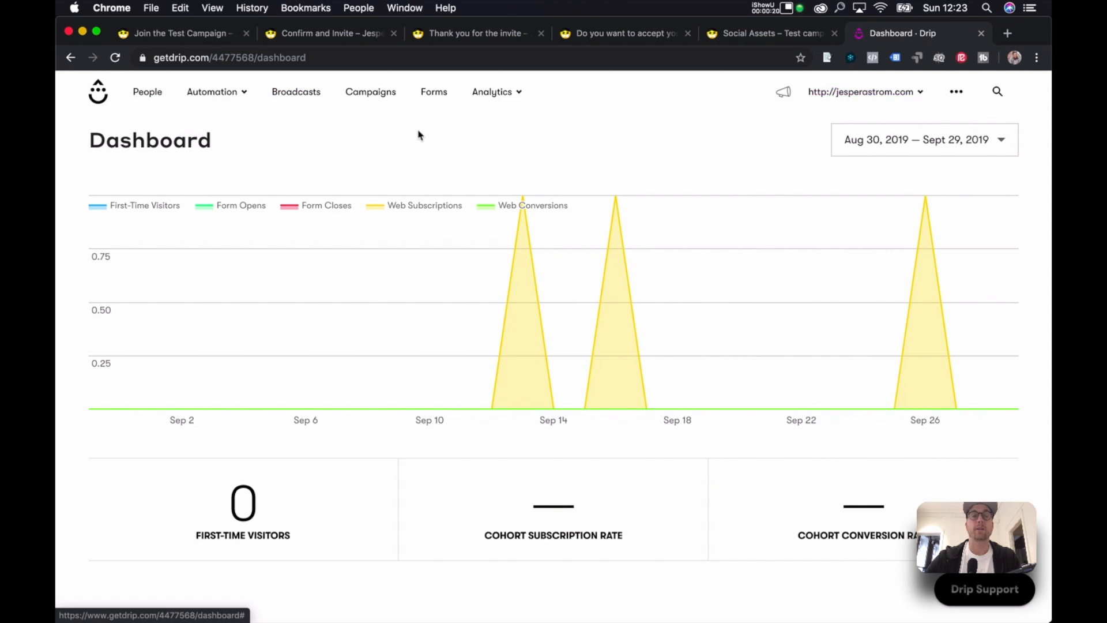
Glance at the Keynote planning slide, then browse People and Analytics and go to the Forms overview.
{"action": "key", "text": "ctrl+Up"}
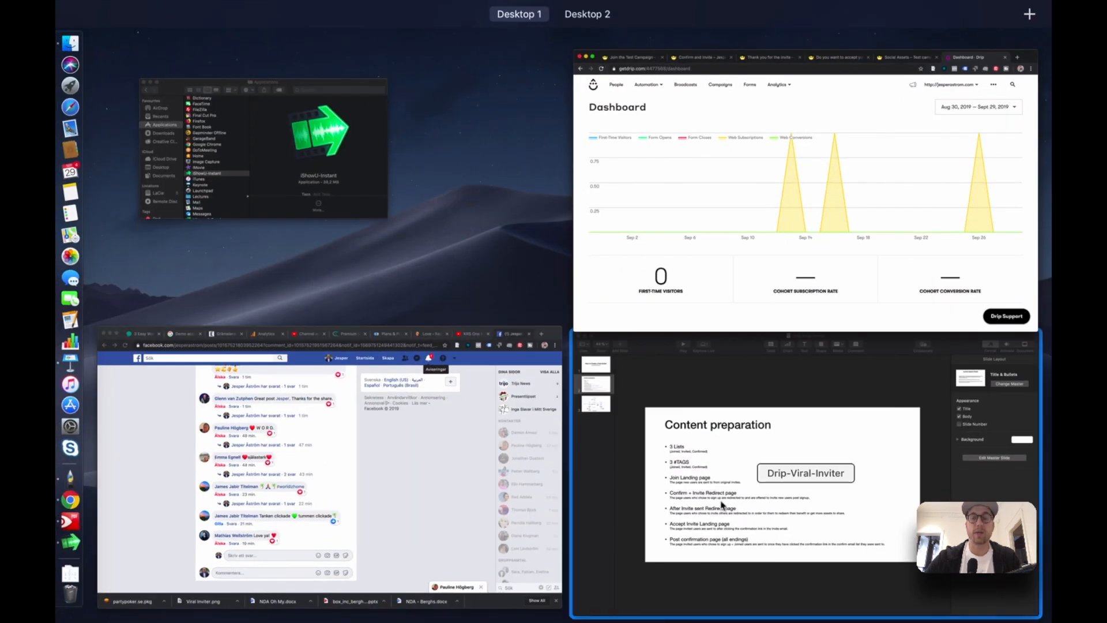
{"action": "left_click", "coordinate": [722, 505]}
{"action": "key", "text": "ctrl+Up"}
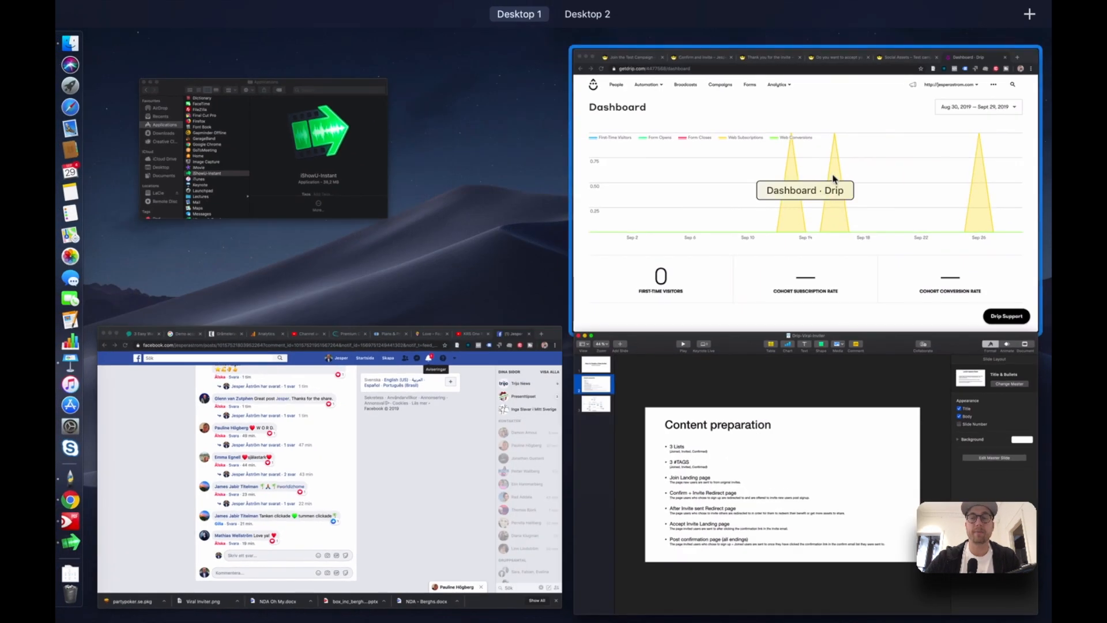
{"action": "left_click", "coordinate": [833, 178]}
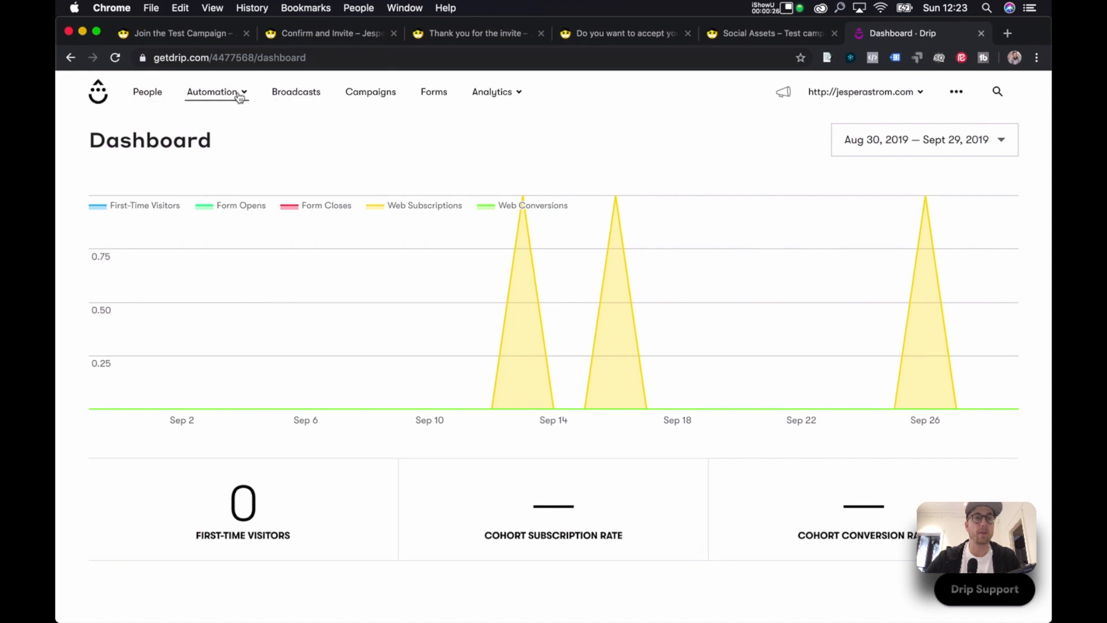
{"action": "left_click", "coordinate": [147, 94]}
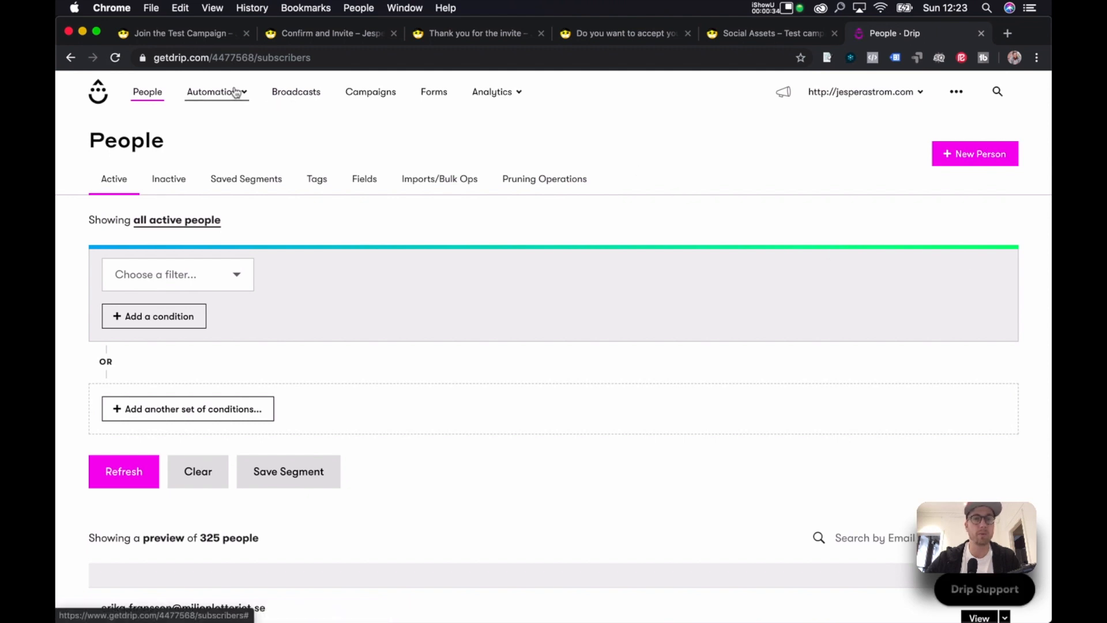
{"action": "left_click", "coordinate": [492, 96]}
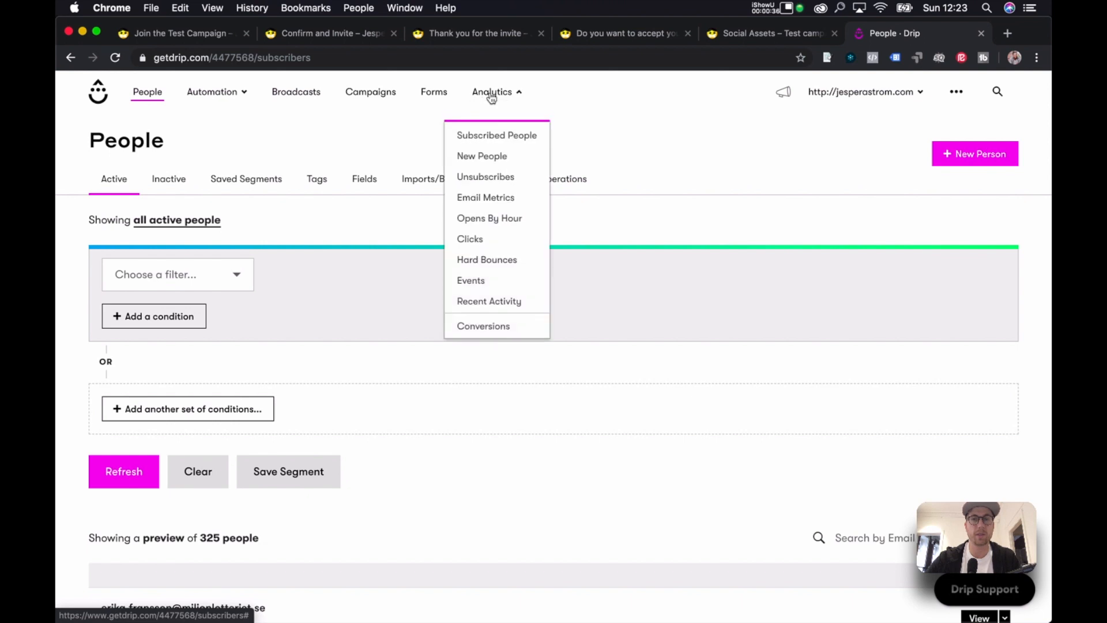
{"action": "left_click", "coordinate": [433, 96]}
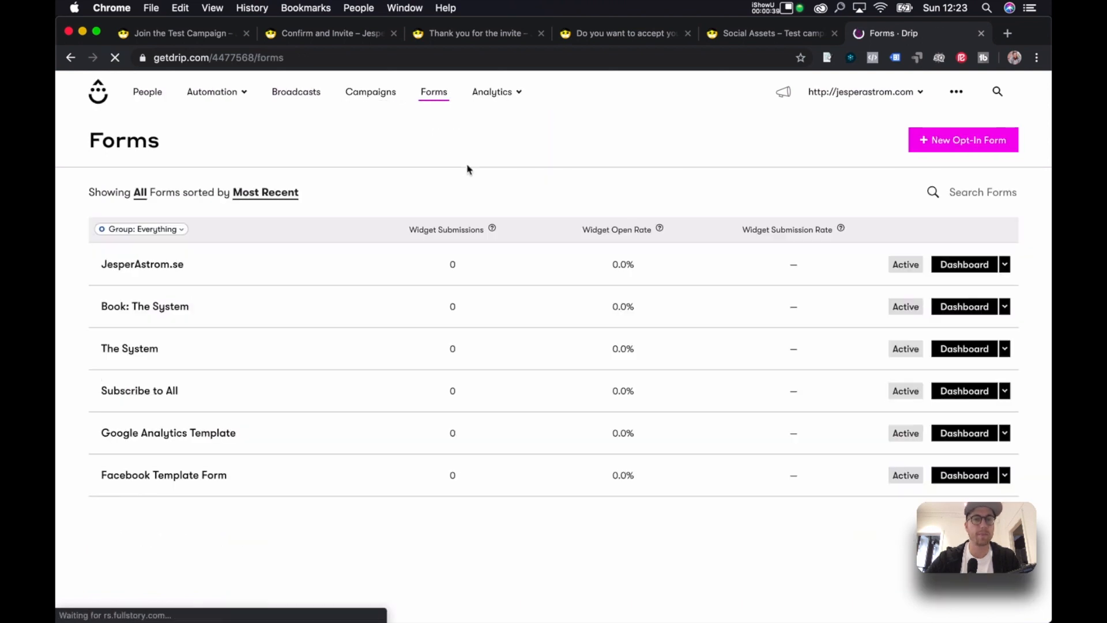
Create a new opt-in form named Joined.
{"action": "left_click", "coordinate": [941, 142]}
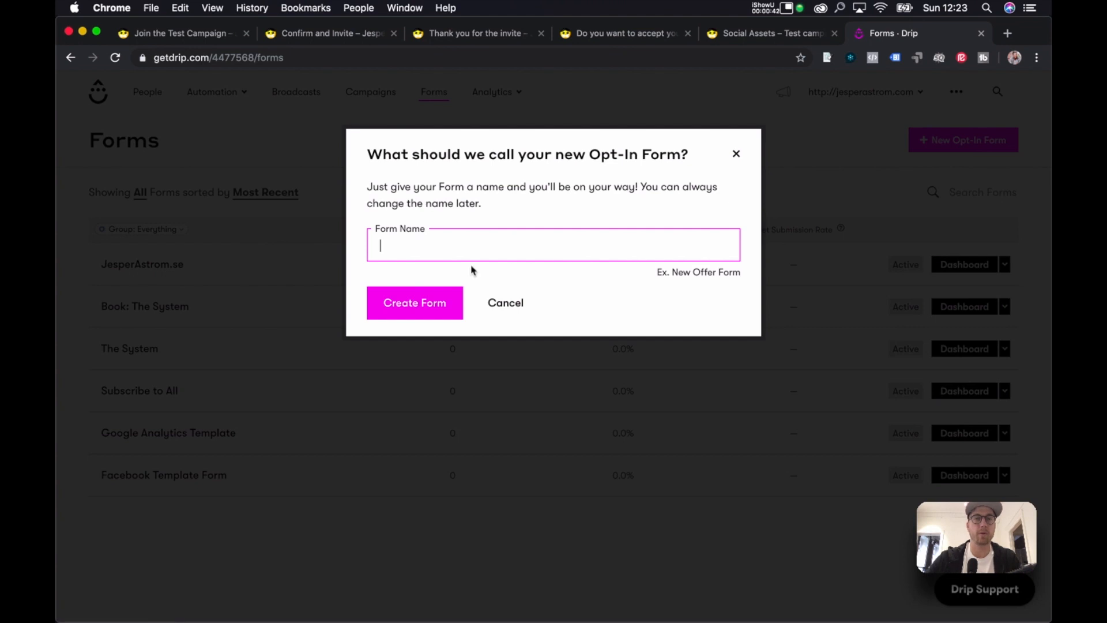
{"action": "key", "text": "ctrl+Up"}
{"action": "left_click", "coordinate": [708, 441]}
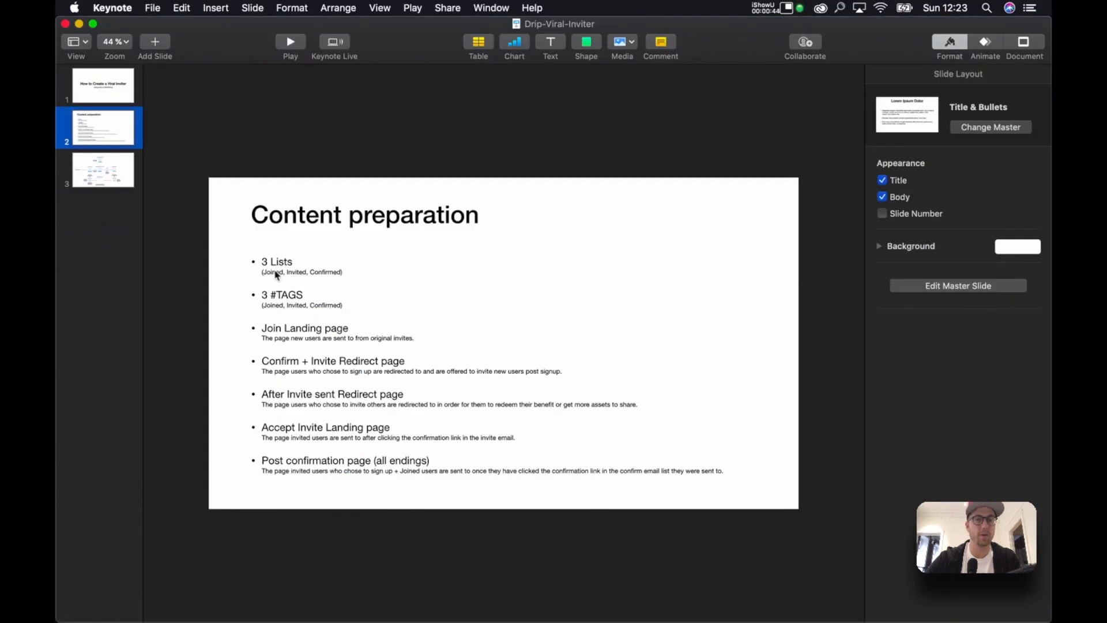
{"action": "key", "text": "ctrl+Up"}
{"action": "left_click", "coordinate": [720, 241]}
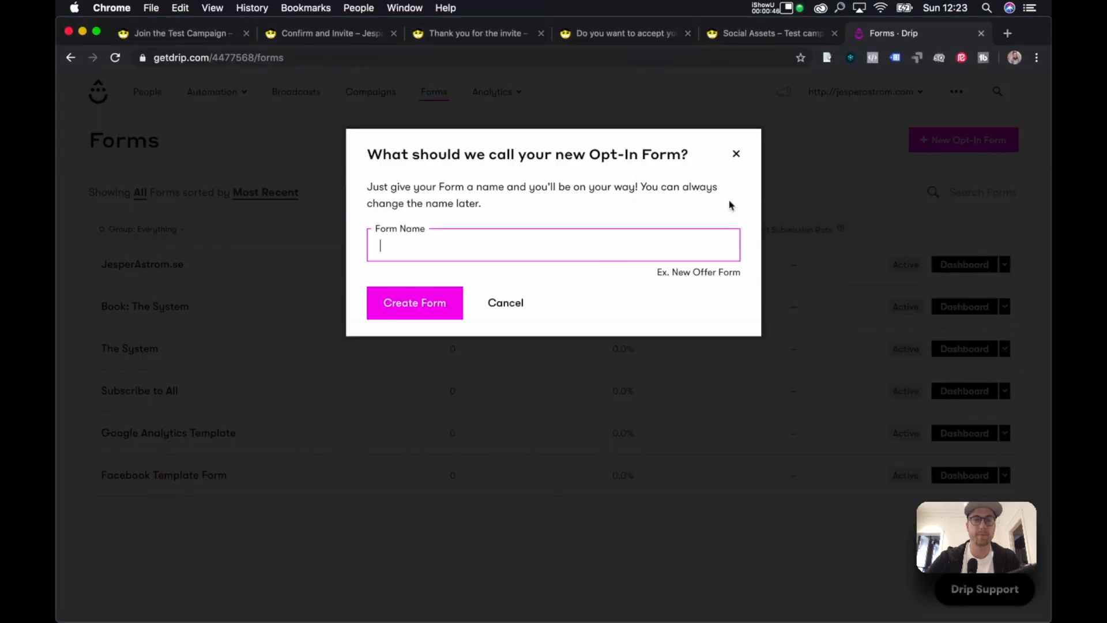
{"action": "type", "text": "d"}
{"action": "left_click", "coordinate": [444, 307]}
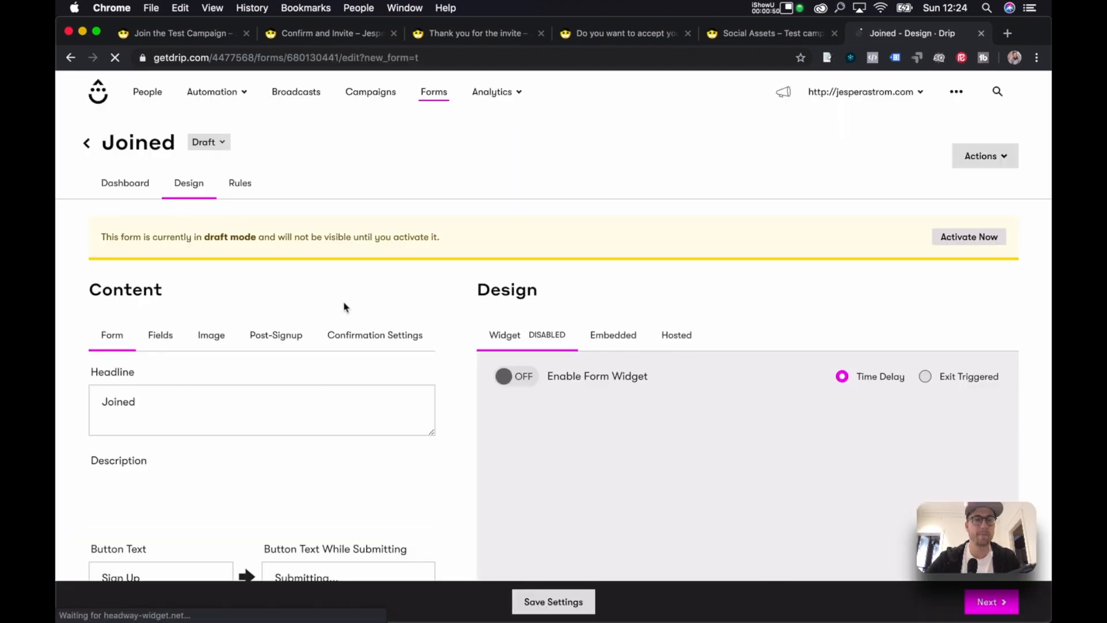
Open the Joined form's Post-Signup settings at the Custom Post-Submission Page field.
{"action": "scroll", "coordinate": [344, 307], "scroll_direction": "down", "scroll_amount": 2}
{"action": "scroll", "coordinate": [345, 307], "scroll_direction": "down", "scroll_amount": 1}
{"action": "scroll", "coordinate": [163, 209], "scroll_direction": "up", "scroll_amount": 1}
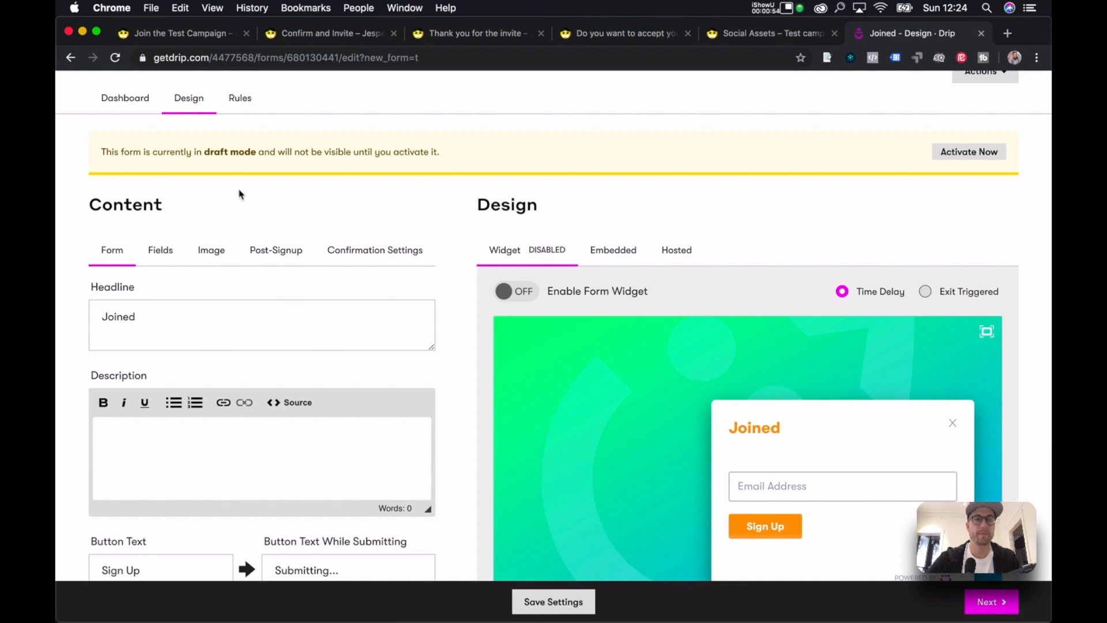
{"action": "left_click", "coordinate": [277, 250]}
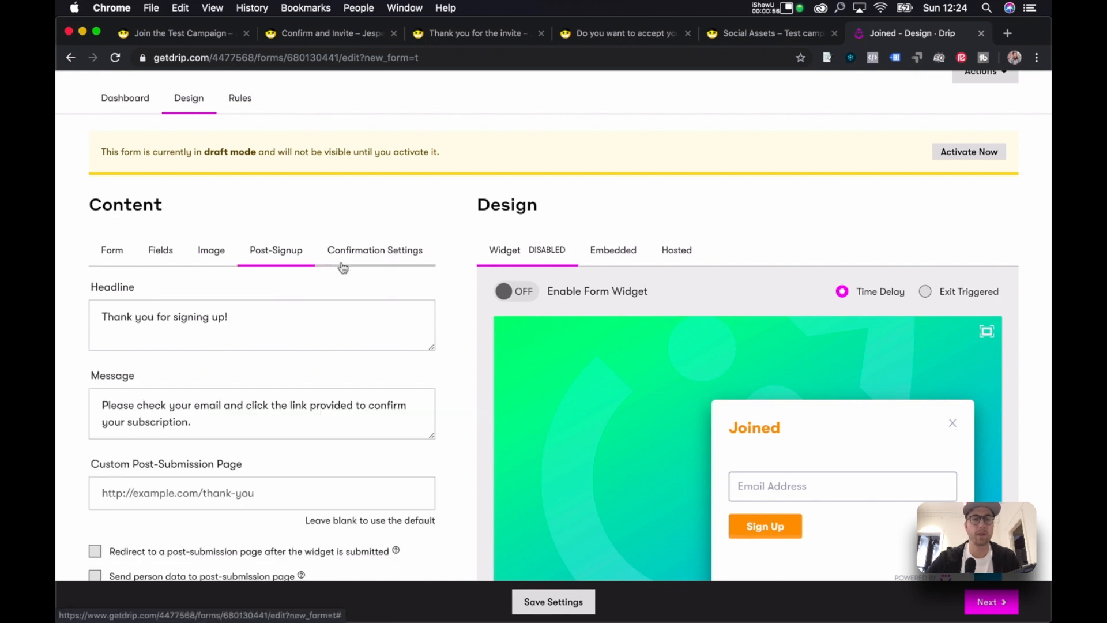
{"action": "scroll", "coordinate": [263, 318], "scroll_direction": "down", "scroll_amount": 3}
{"action": "left_click", "coordinate": [264, 317]}
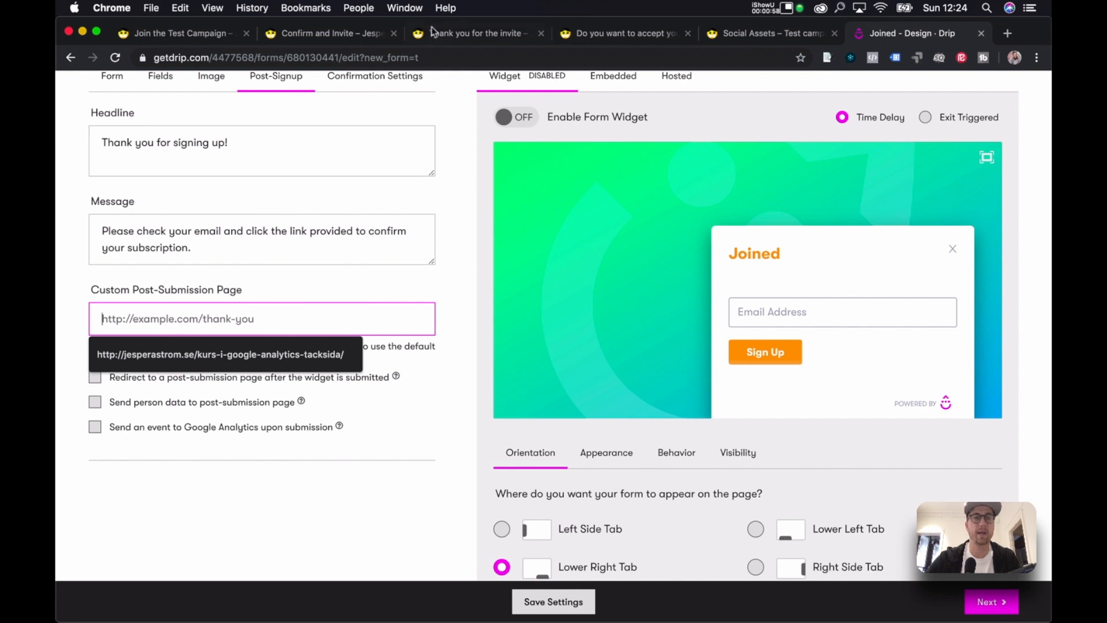
{"action": "left_click", "coordinate": [338, 34]}
{"action": "left_click", "coordinate": [326, 58]}
{"action": "key", "text": "super+c"}
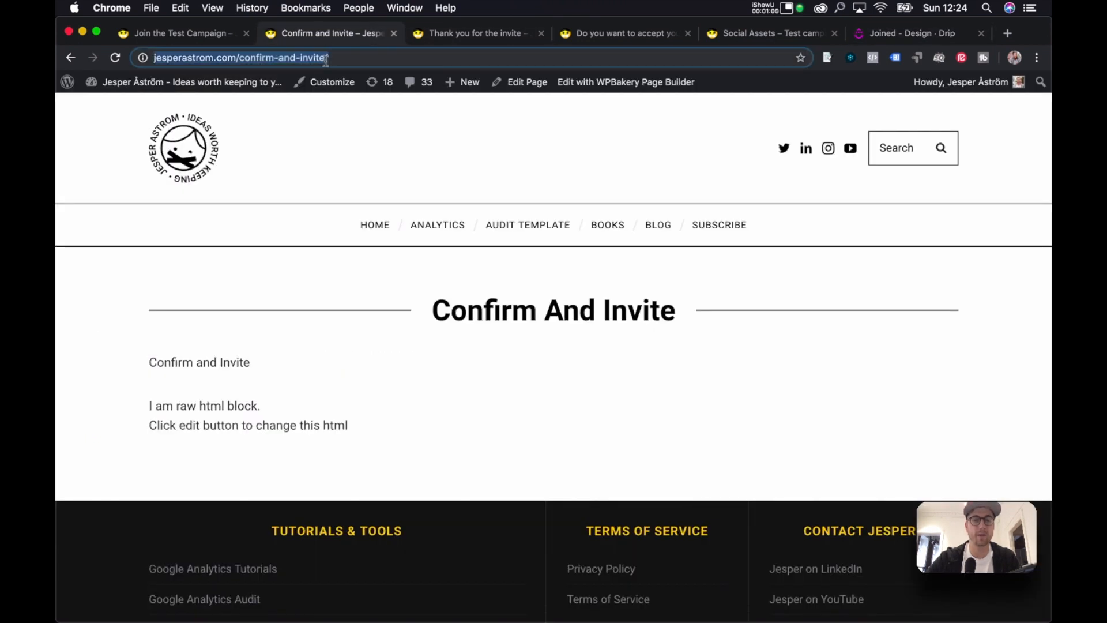
{"action": "left_click", "coordinate": [214, 37]}
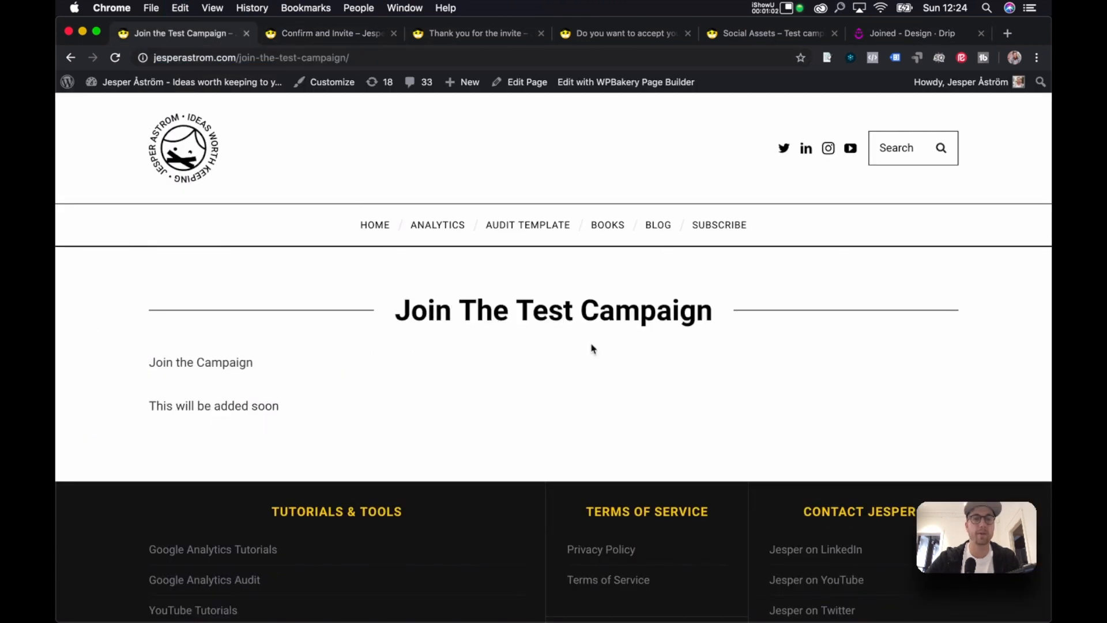
{"action": "left_click", "coordinate": [333, 32]}
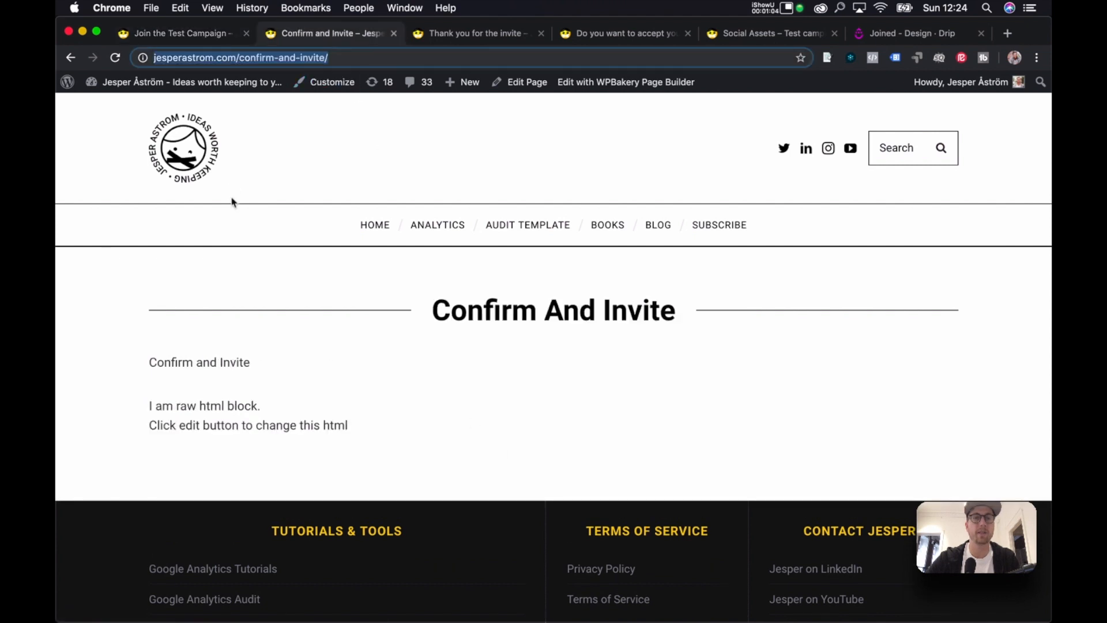
{"action": "left_click", "coordinate": [913, 33]}
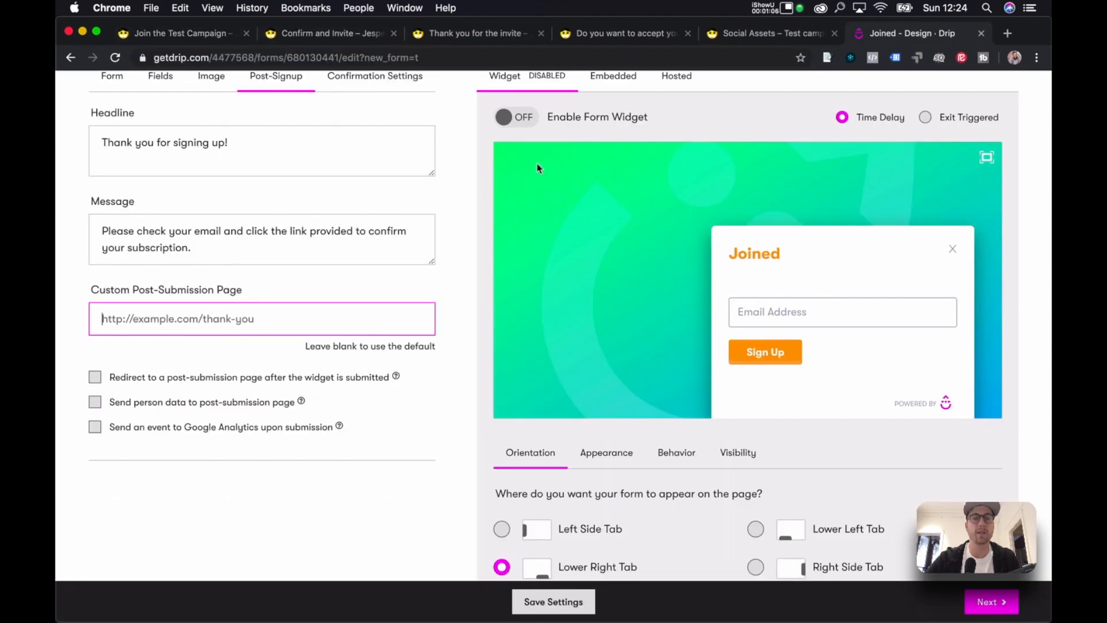
{"action": "left_click", "coordinate": [309, 320]}
{"action": "key", "text": "super+v"}
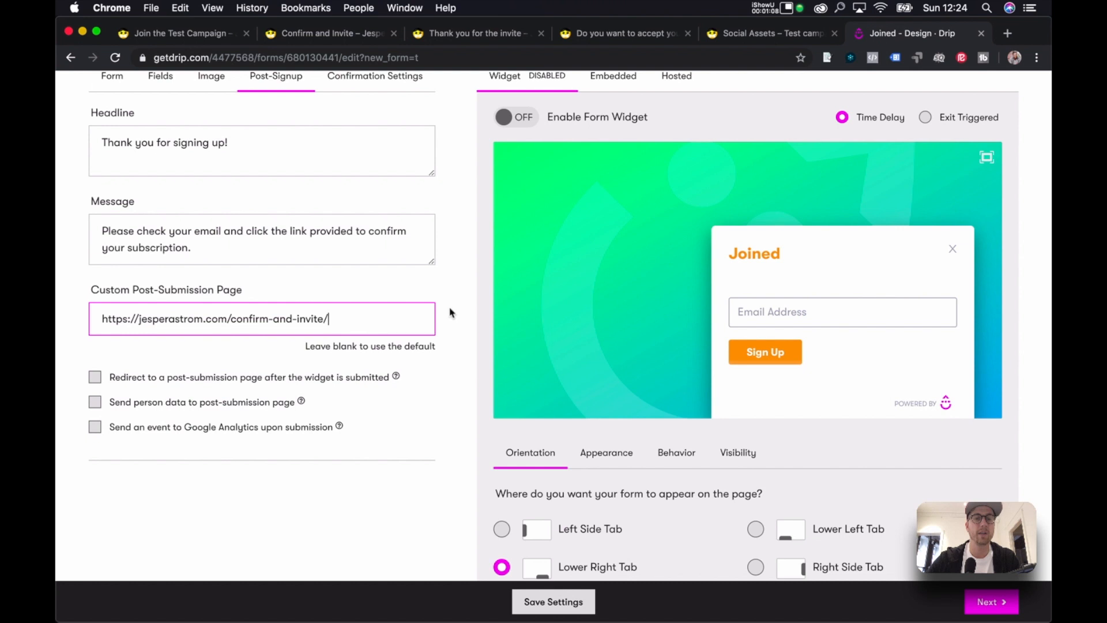
{"action": "left_click", "coordinate": [467, 294]}
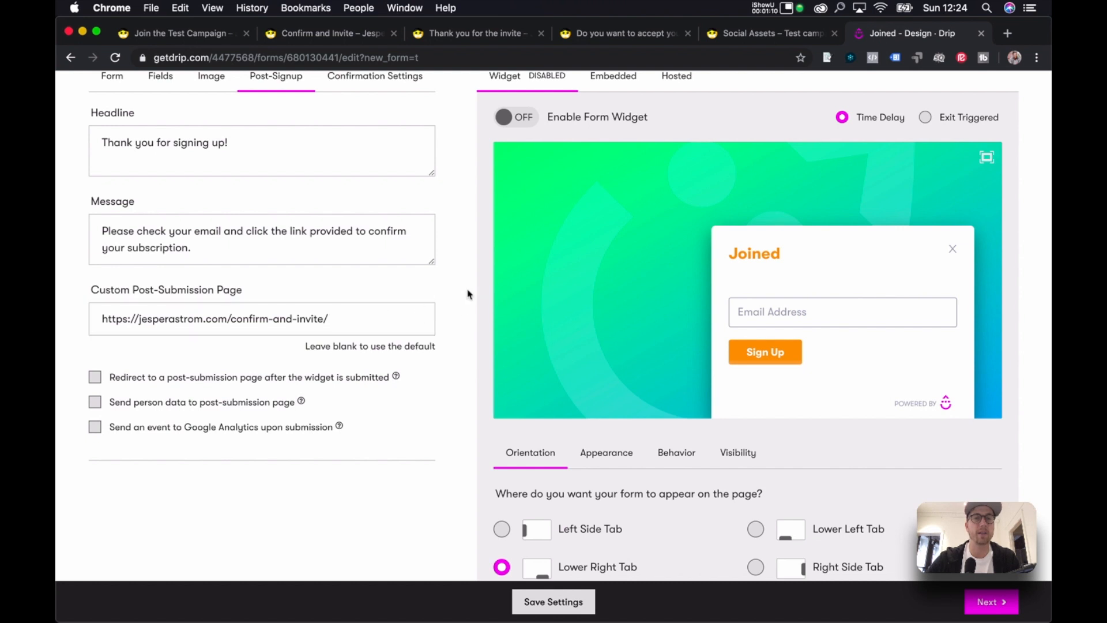
{"action": "scroll", "coordinate": [455, 240], "scroll_direction": "up", "scroll_amount": 2}
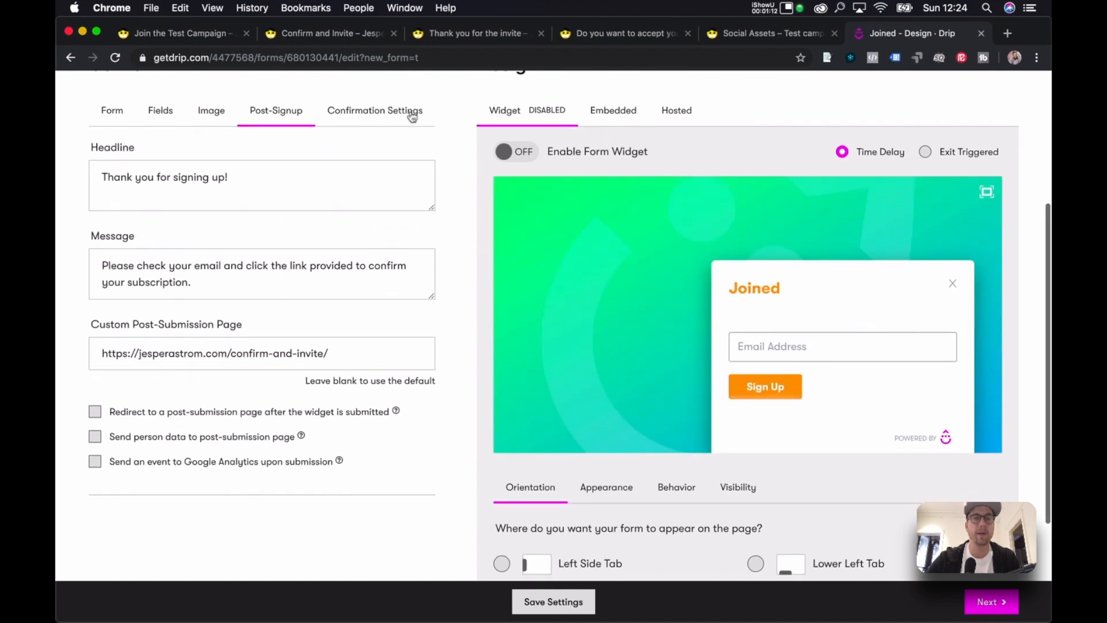
Open the form's confirmation settings and look up the Thank you for the invite page address.
{"action": "left_click", "coordinate": [411, 113]}
{"action": "scroll", "coordinate": [479, 255], "scroll_direction": "down", "scroll_amount": 6}
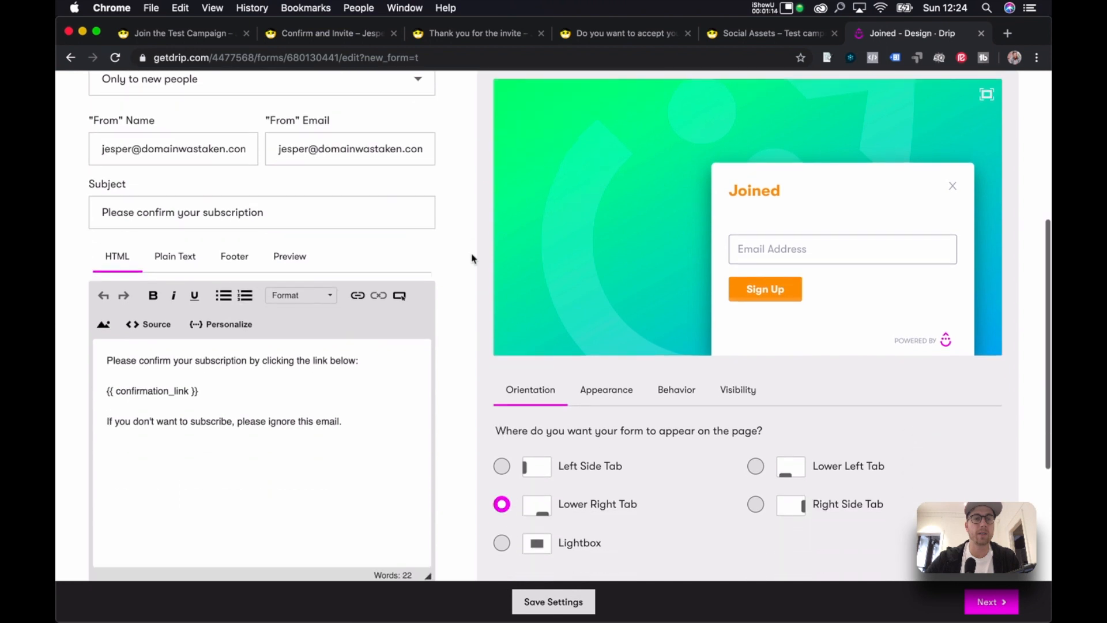
{"action": "scroll", "coordinate": [472, 256], "scroll_direction": "down", "scroll_amount": 2}
{"action": "left_click", "coordinate": [258, 433]}
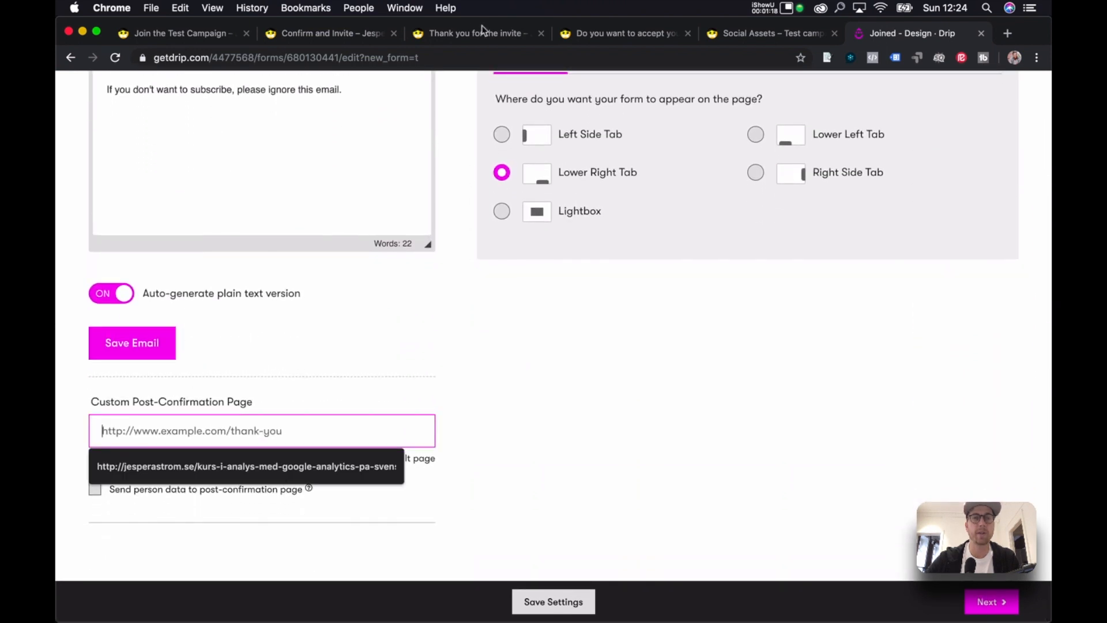
{"action": "left_click", "coordinate": [482, 31]}
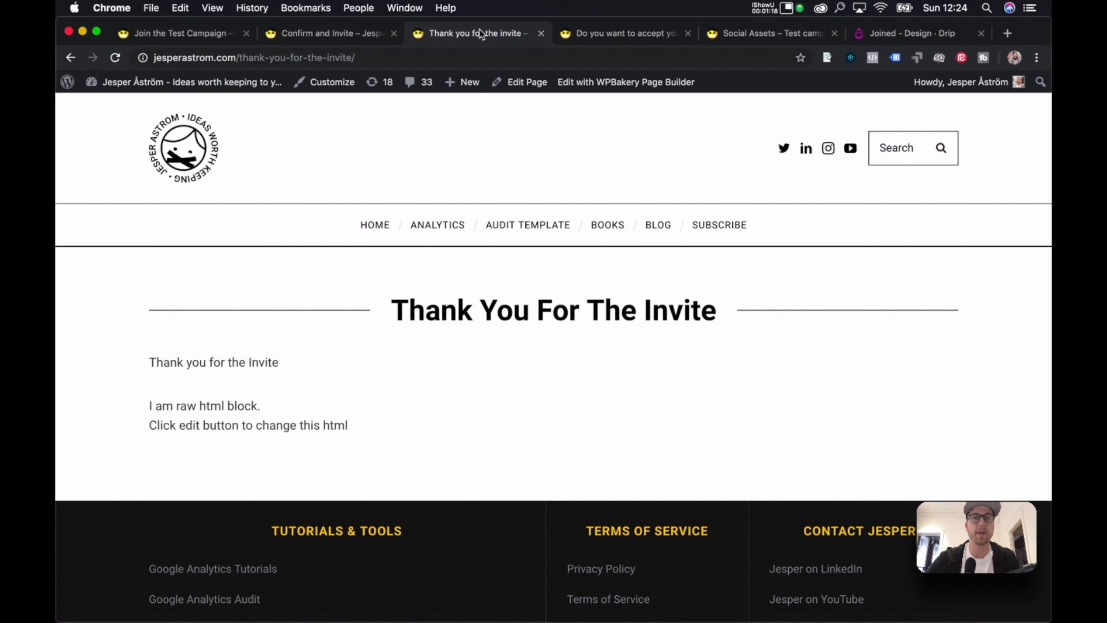
{"action": "left_click", "coordinate": [492, 60]}
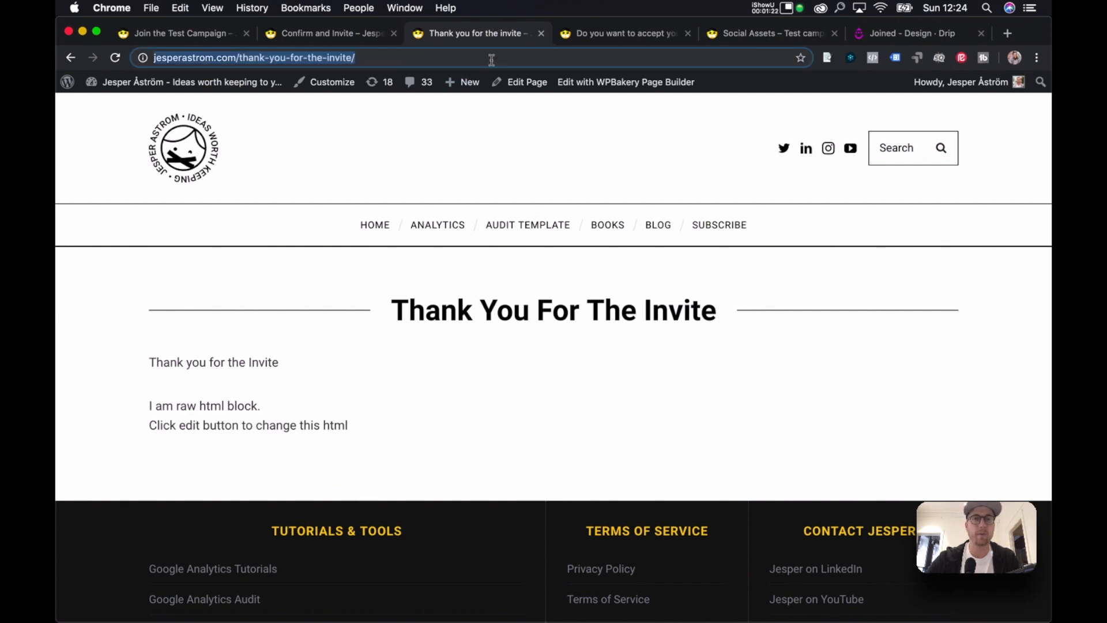
Copy the Social Assets page URL into the custom post-confirmation page field.
{"action": "left_click", "coordinate": [772, 32]}
{"action": "key", "text": "super+l"}
{"action": "key", "text": "super+c"}
{"action": "left_click", "coordinate": [892, 36]}
{"action": "left_click", "coordinate": [276, 427]}
{"action": "key", "text": "super+v"}
Scroll back up and bring the Keynote Drip-Viral-Inviter presentation to the front.
{"action": "scroll", "coordinate": [434, 361], "scroll_direction": "up", "scroll_amount": 1}
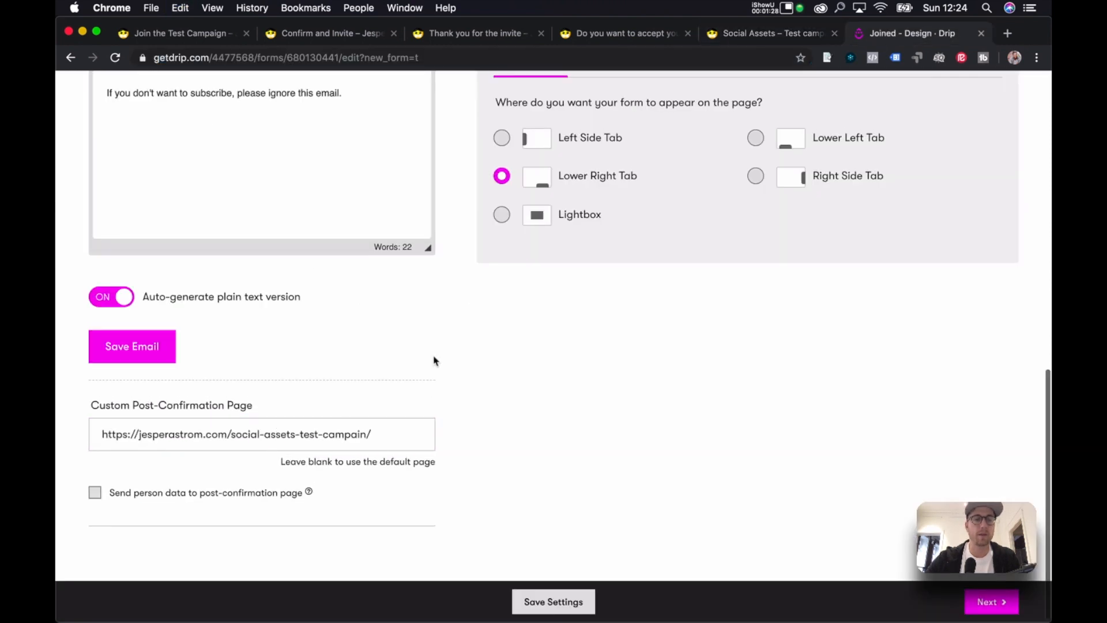
{"action": "scroll", "coordinate": [484, 386], "scroll_direction": "up", "scroll_amount": 10}
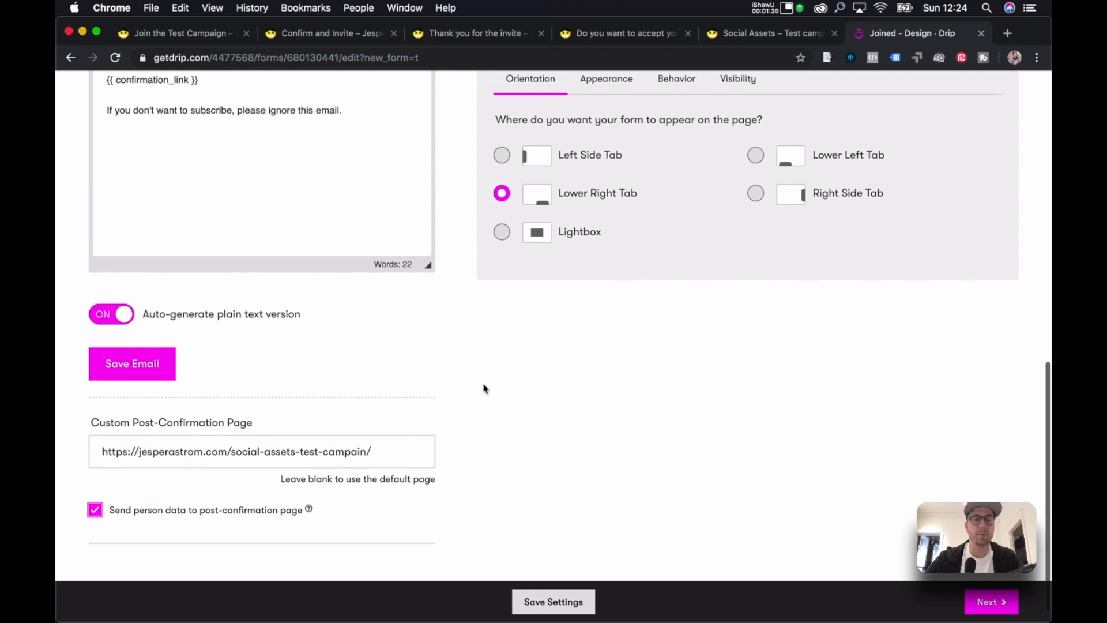
{"action": "scroll", "coordinate": [484, 390], "scroll_direction": "up", "scroll_amount": 1}
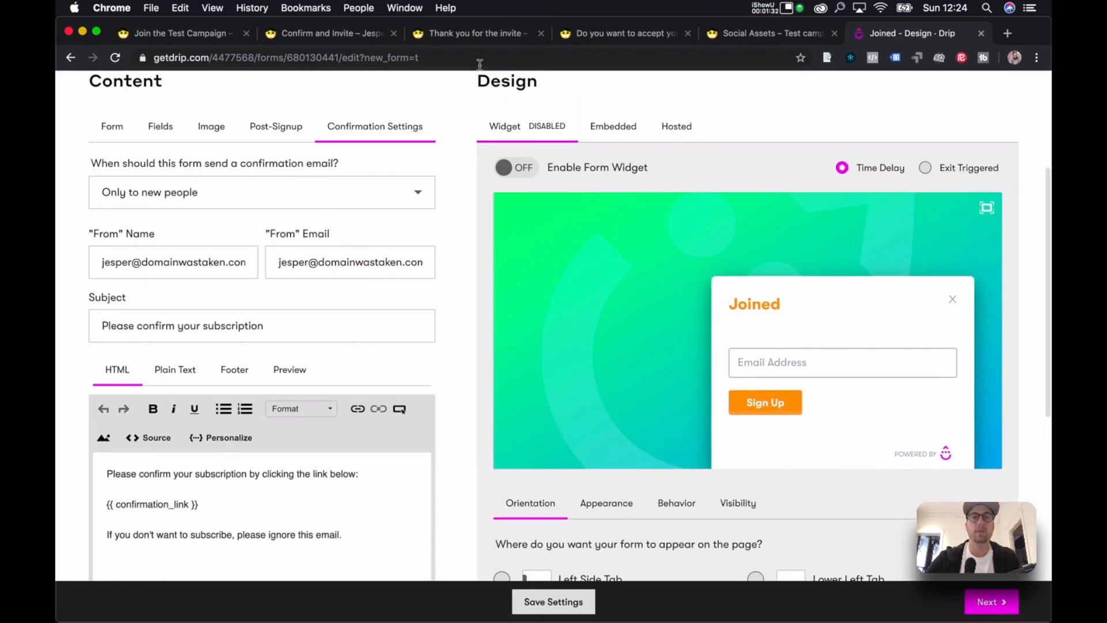
{"action": "key", "text": "ctrl+Up"}
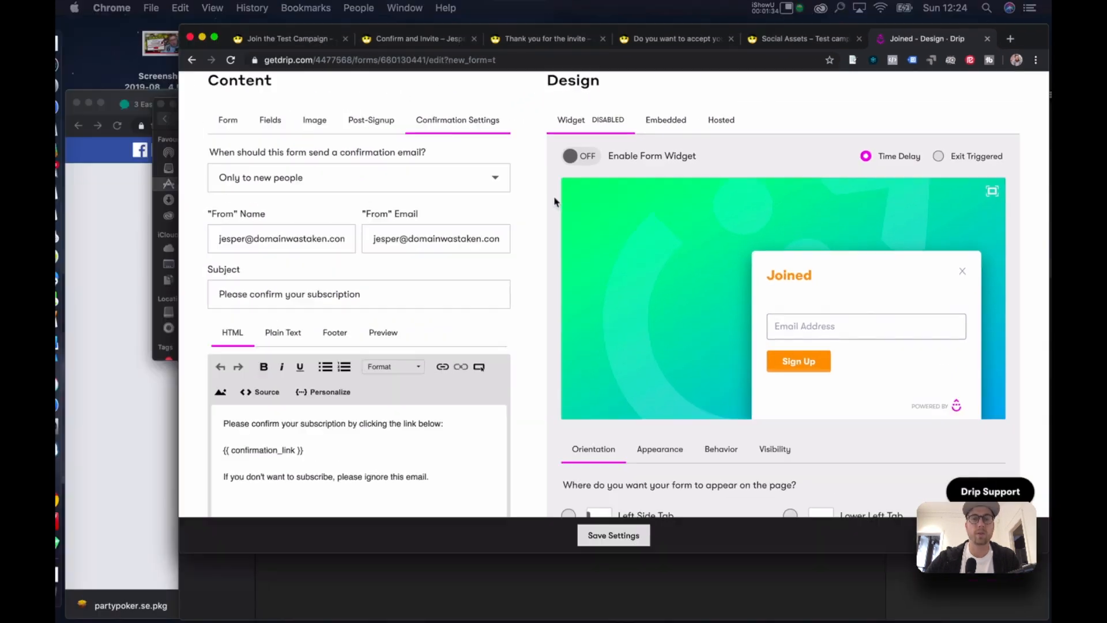
{"action": "left_click", "coordinate": [726, 452]}
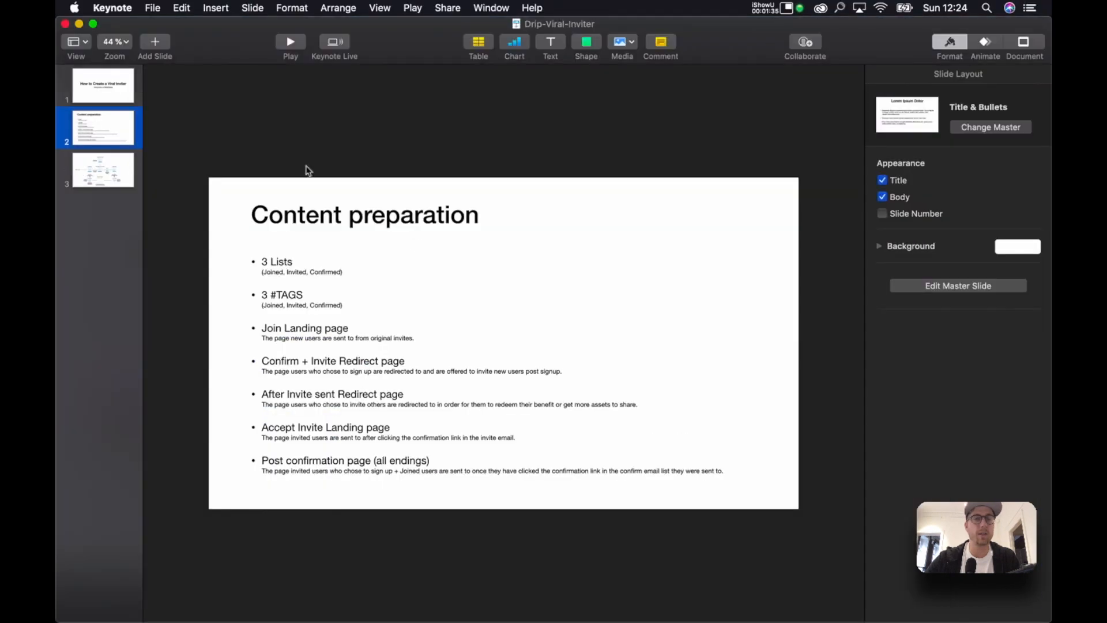
Study the invite flow diagram on Keynote slide 3, then return to the Drip form editor.
{"action": "left_click", "coordinate": [117, 177]}
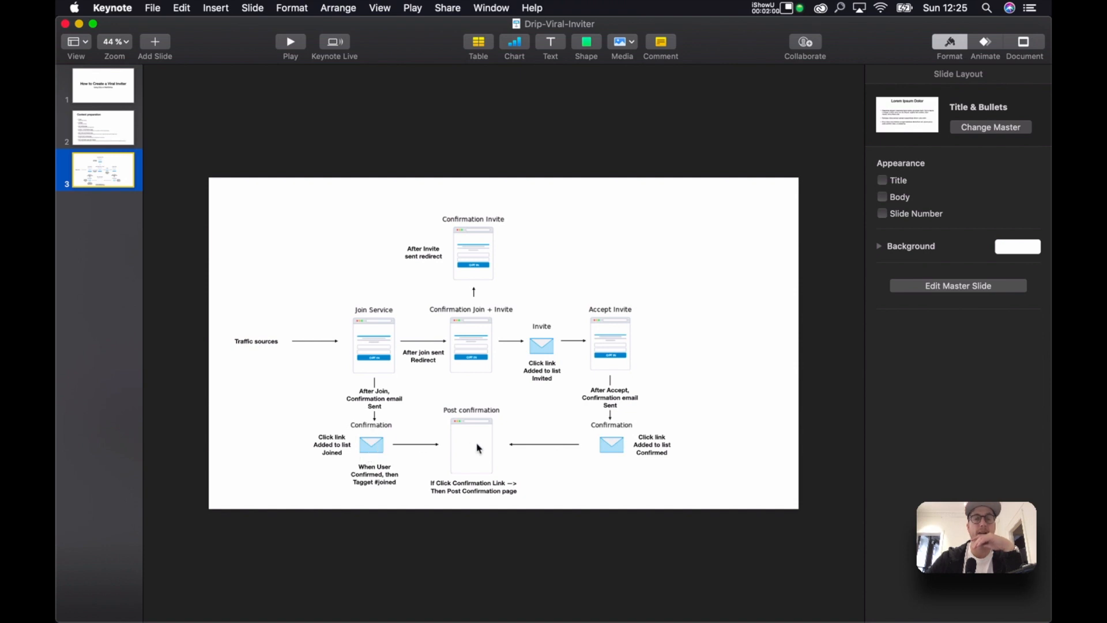
{"action": "key", "text": "ctrl+Up"}
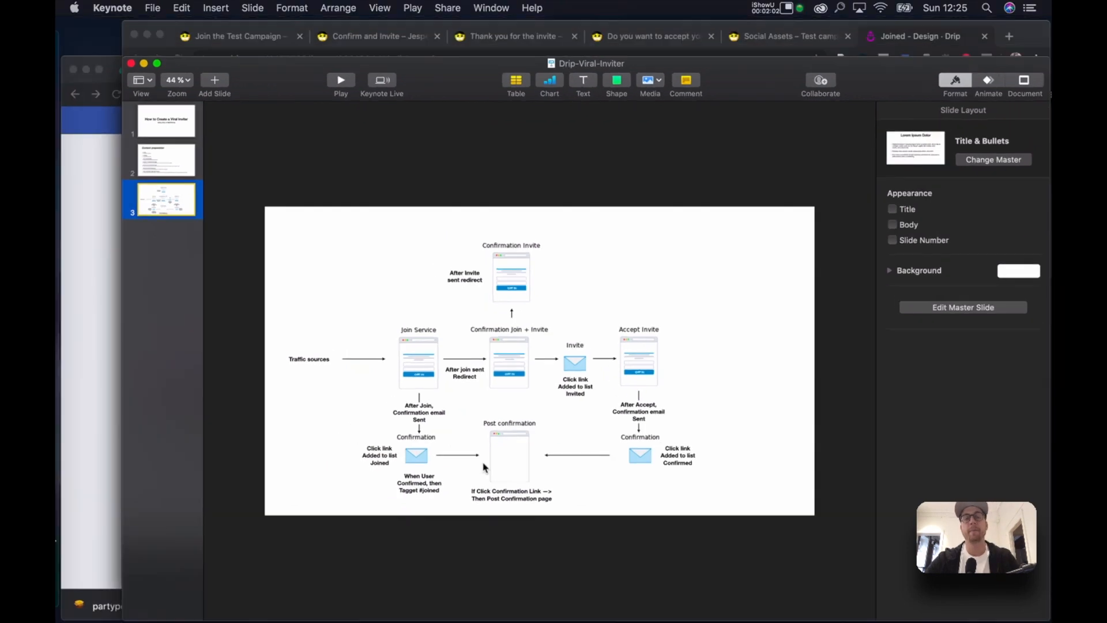
{"action": "left_click", "coordinate": [656, 70]}
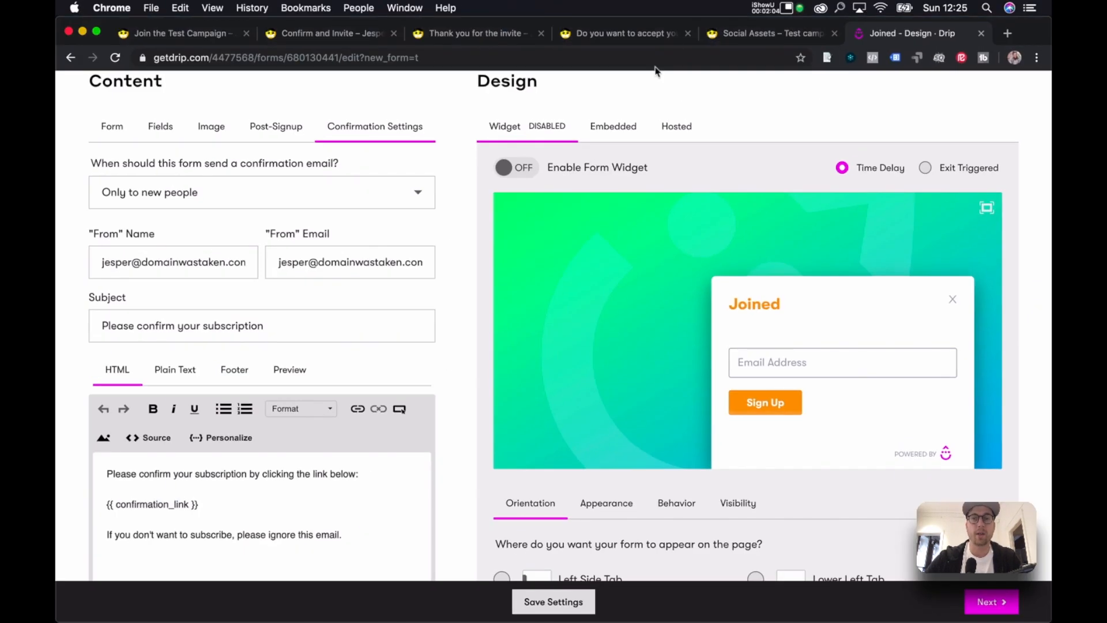
Open the Drip Forms list, start a new opt-in form, and bring Keynote forward.
{"action": "scroll", "coordinate": [512, 156], "scroll_direction": "up", "scroll_amount": 5}
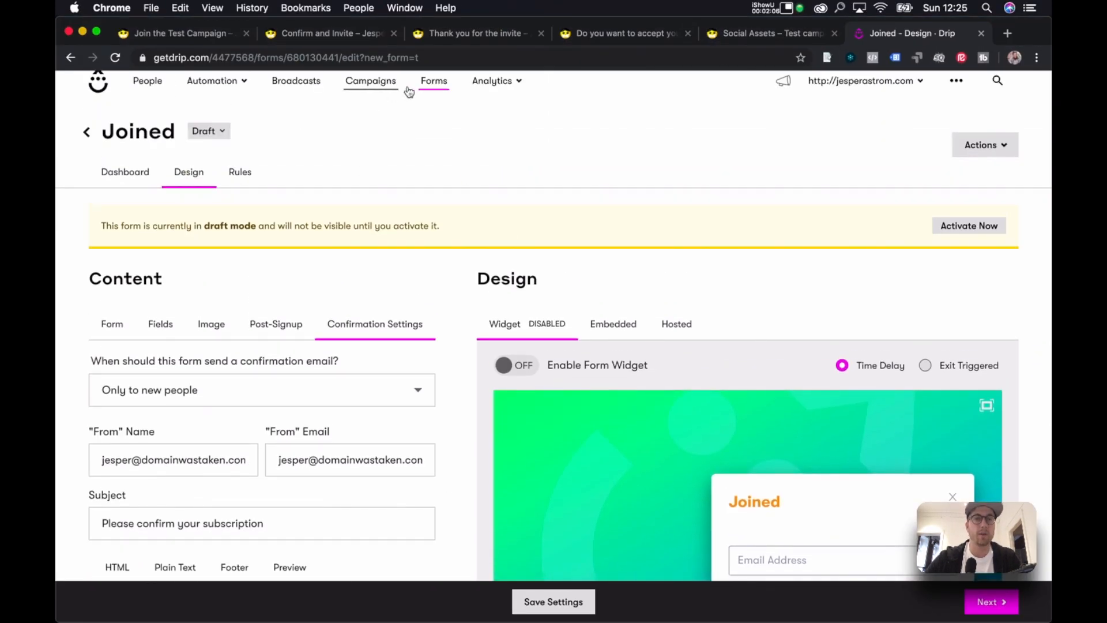
{"action": "left_click", "coordinate": [433, 91], "text": "super"}
{"action": "left_click", "coordinate": [922, 42]}
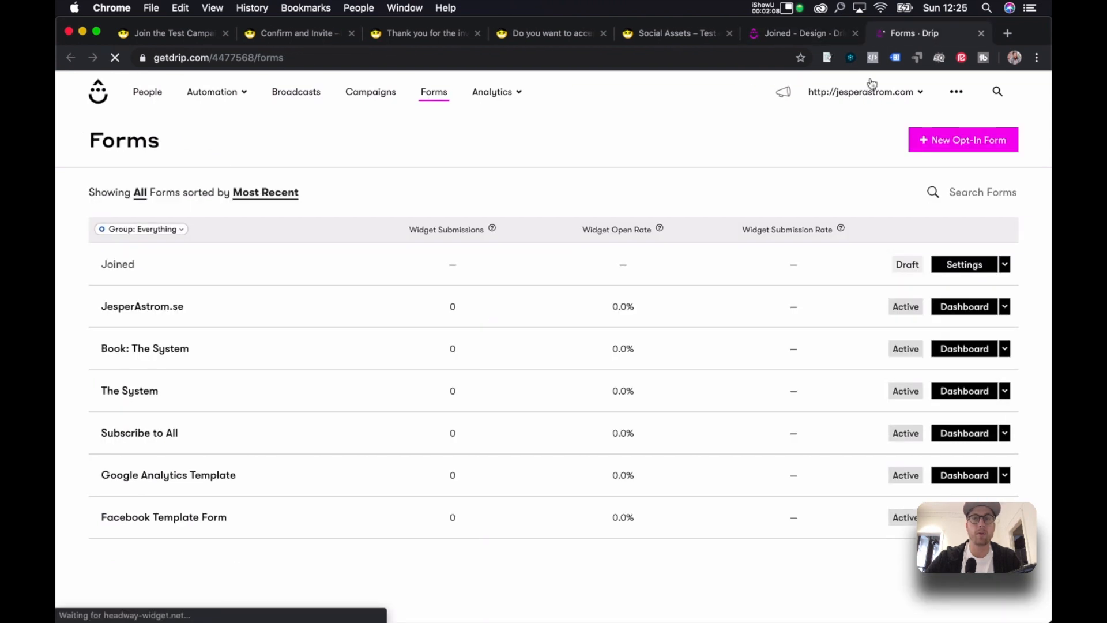
{"action": "left_click", "coordinate": [928, 142]}
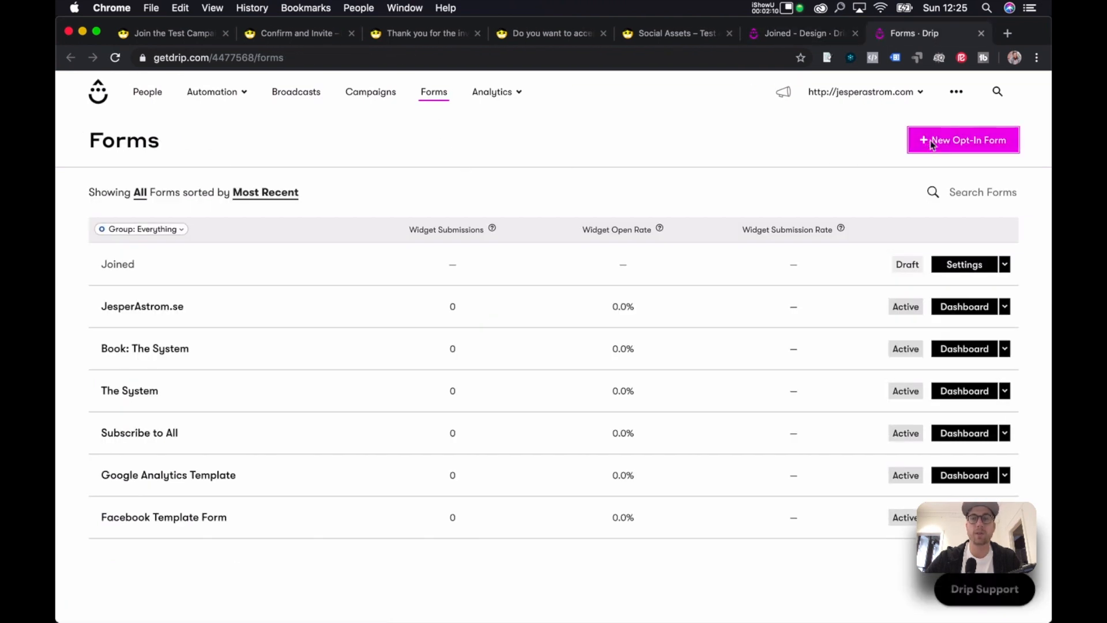
{"action": "key", "text": "ctrl+Up"}
{"action": "left_click", "coordinate": [664, 386]}
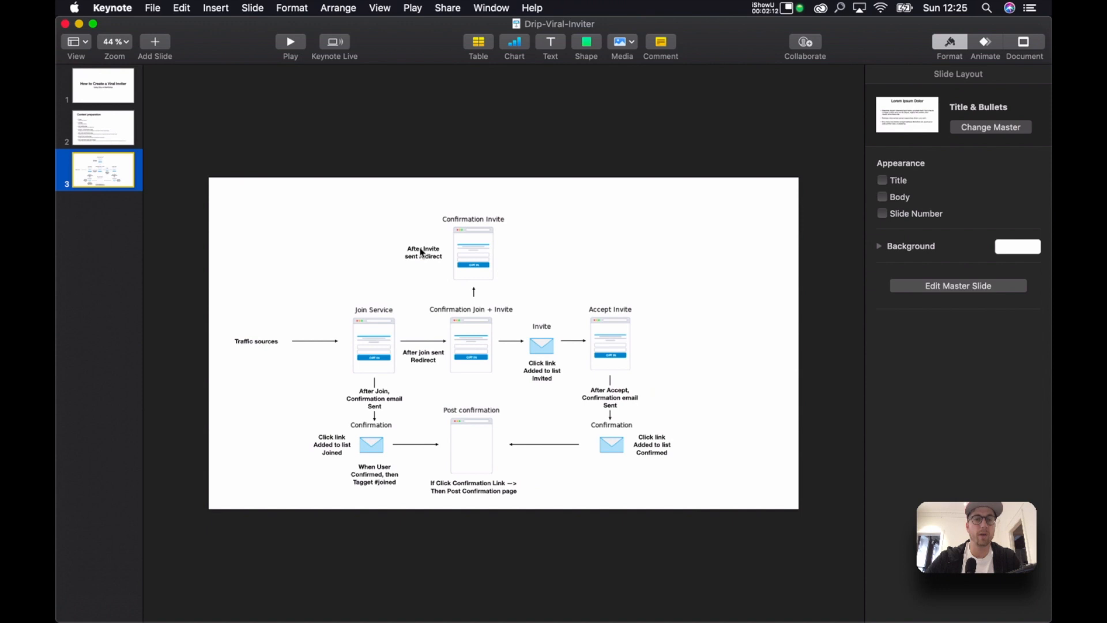
Create the opt-in form 'Invited', then view the Thank You For The Invite page.
{"action": "left_click", "coordinate": [104, 139]}
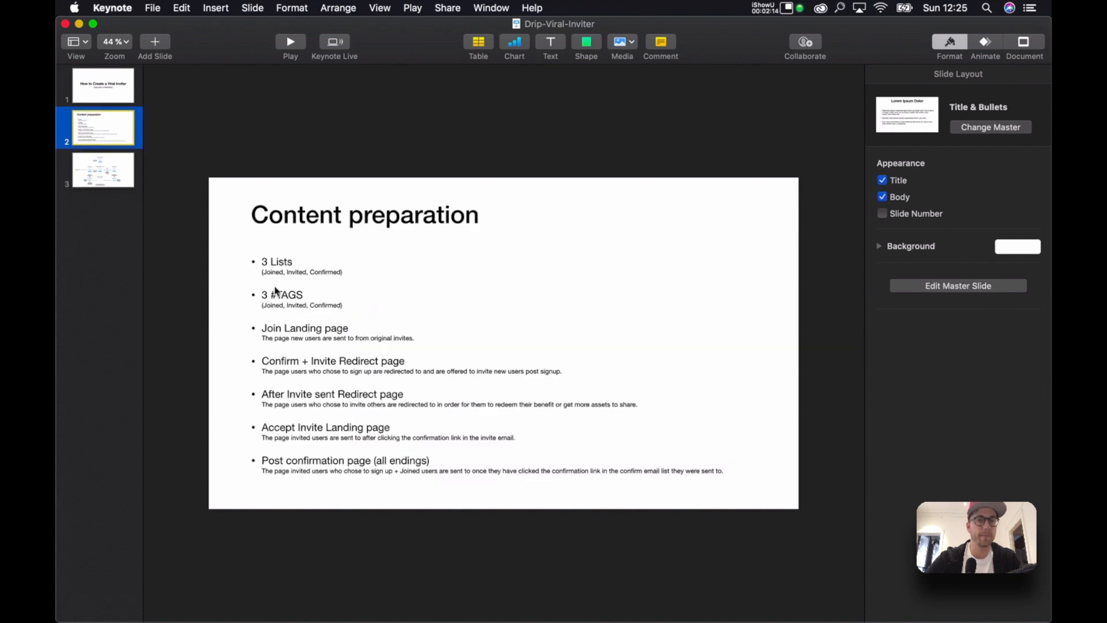
{"action": "key", "text": "ctrl+Up"}
{"action": "left_click", "coordinate": [779, 206]}
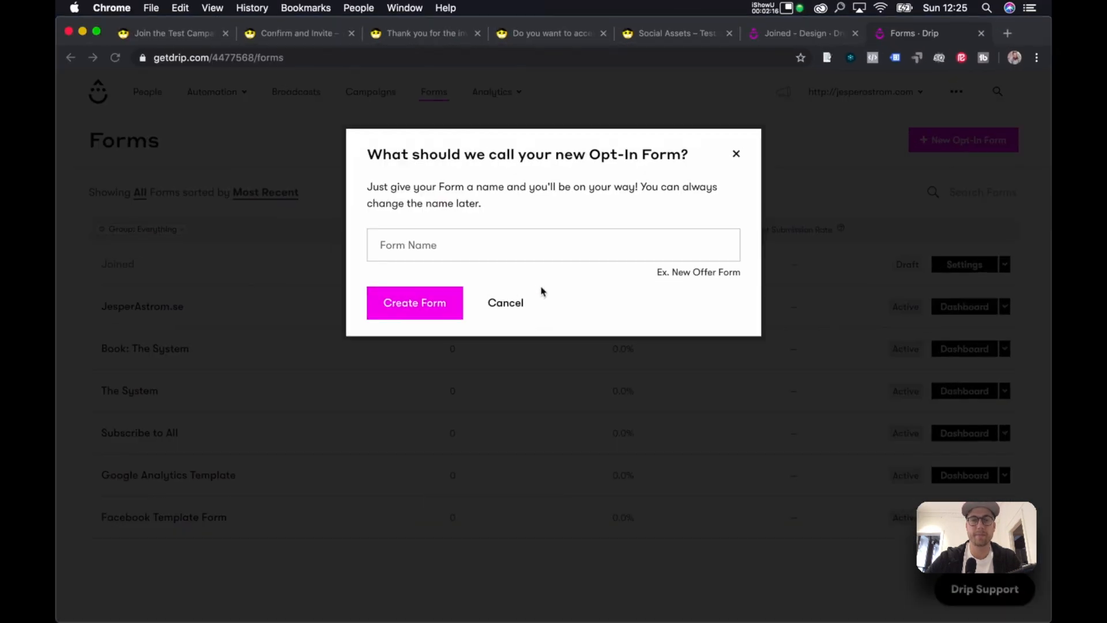
{"action": "type", "text": "Invited"}
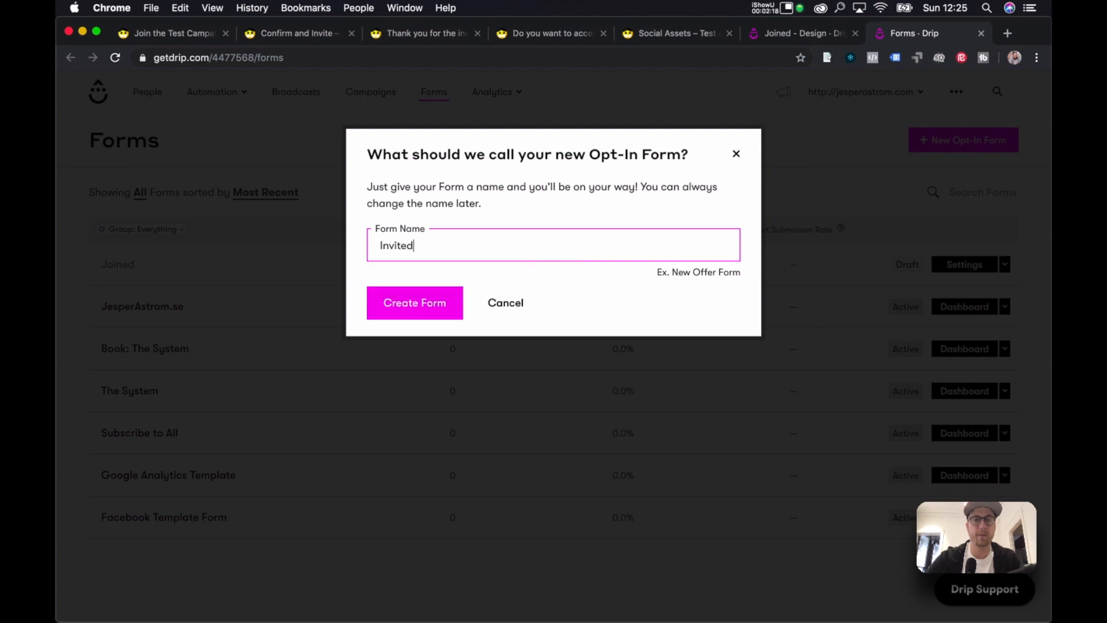
{"action": "left_click", "coordinate": [444, 302]}
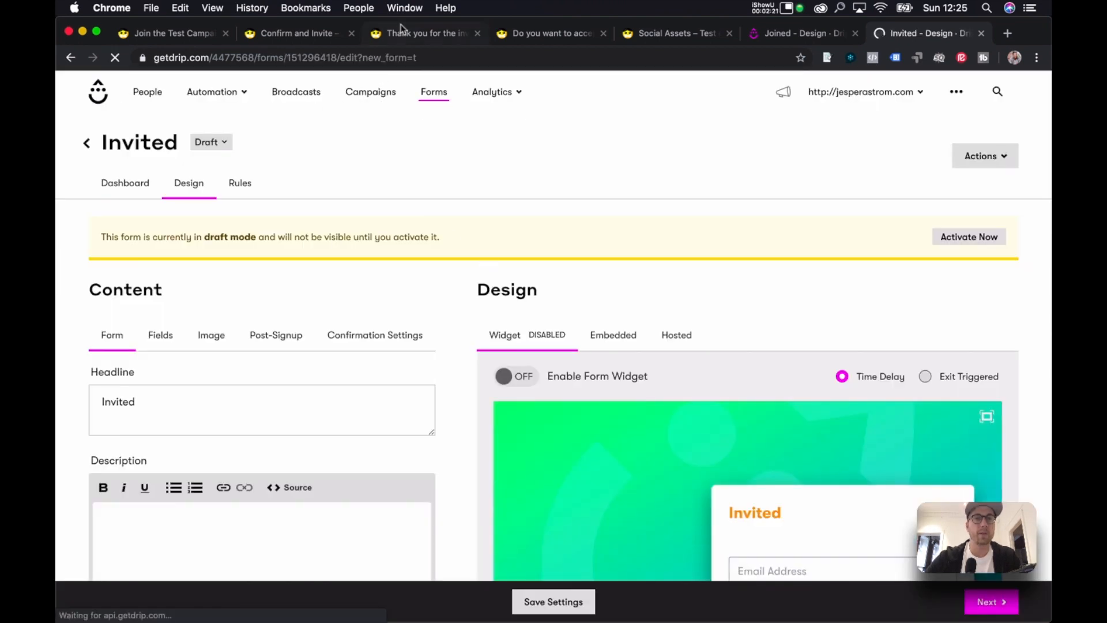
{"action": "left_click", "coordinate": [402, 30]}
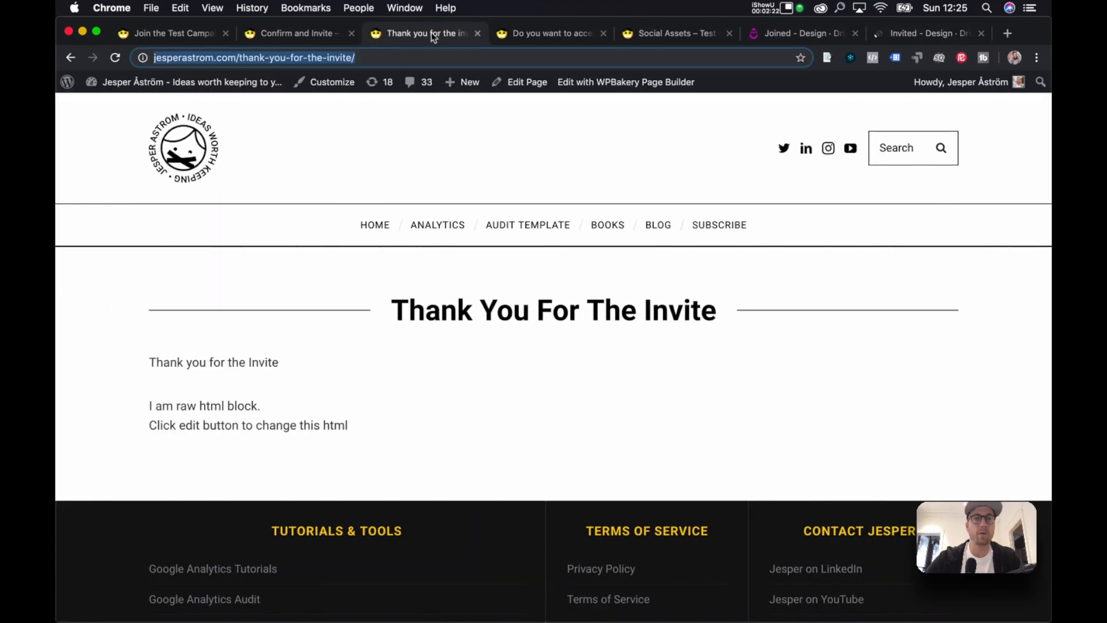
{"action": "left_click", "coordinate": [528, 30]}
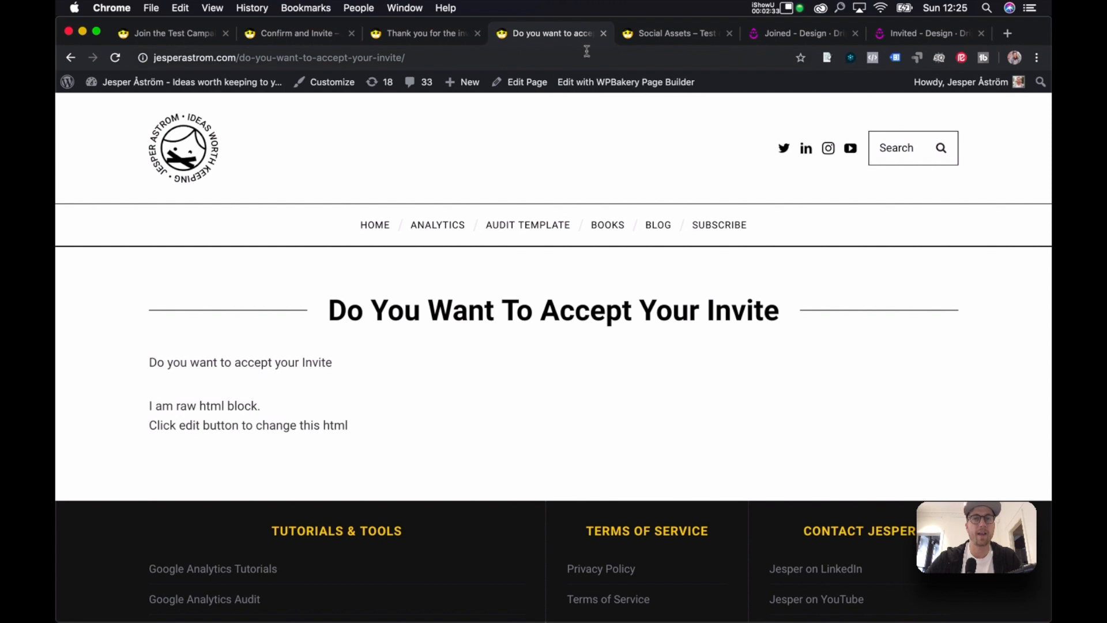
{"action": "key", "text": "ctrl+Up"}
{"action": "left_click", "coordinate": [750, 274]}
{"action": "left_click", "coordinate": [421, 33]}
{"action": "left_click", "coordinate": [308, 37]}
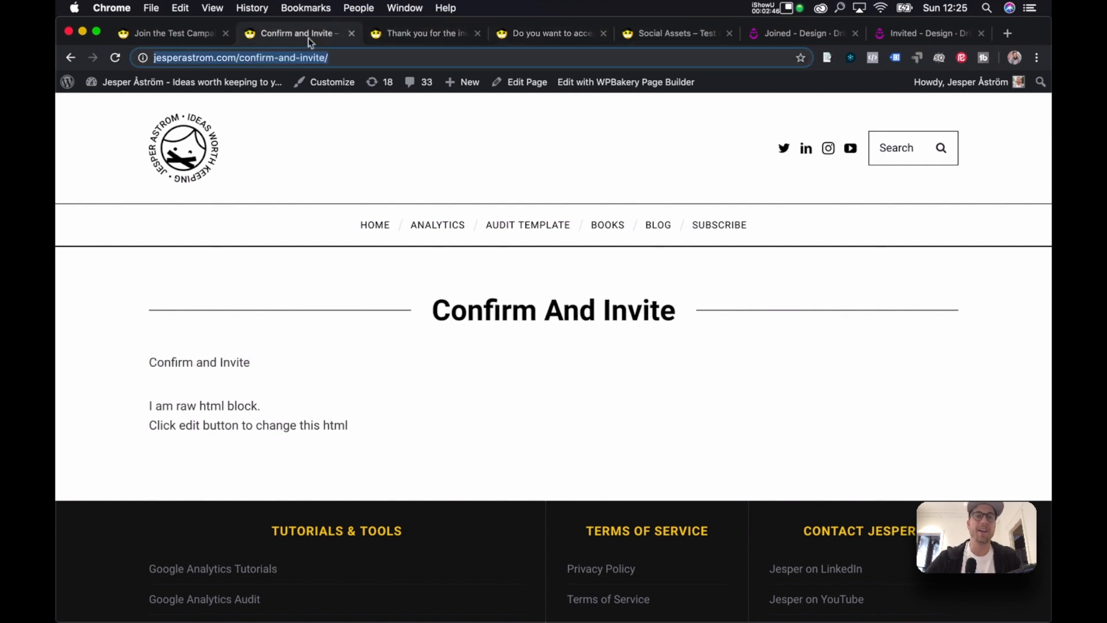
{"action": "left_click", "coordinate": [559, 34]}
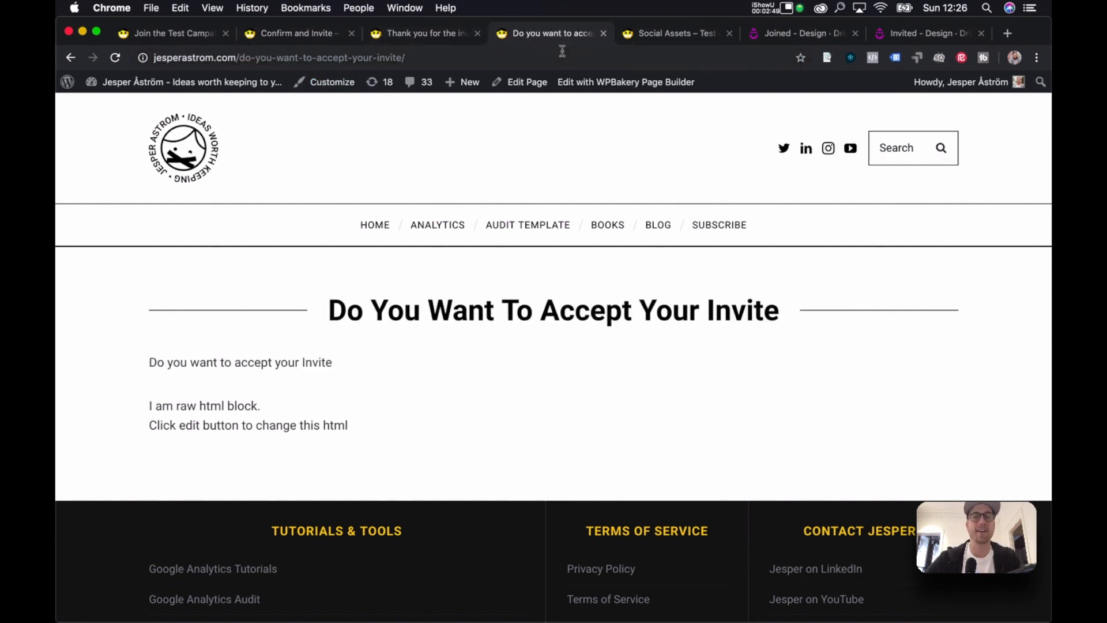
{"action": "left_click", "coordinate": [445, 39]}
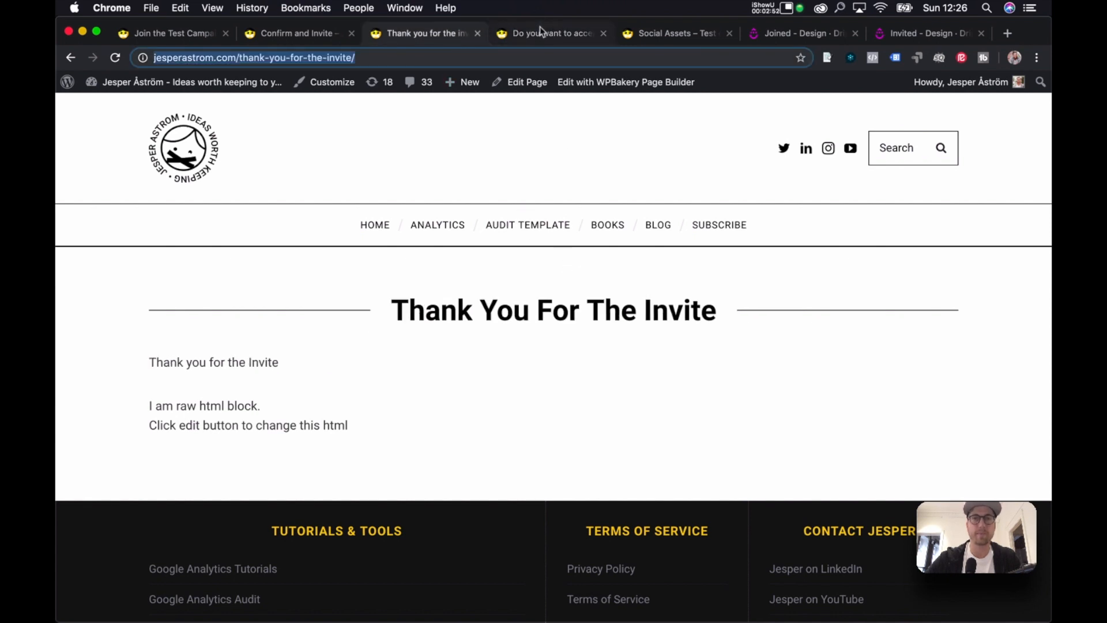
{"action": "left_click", "coordinate": [409, 57]}
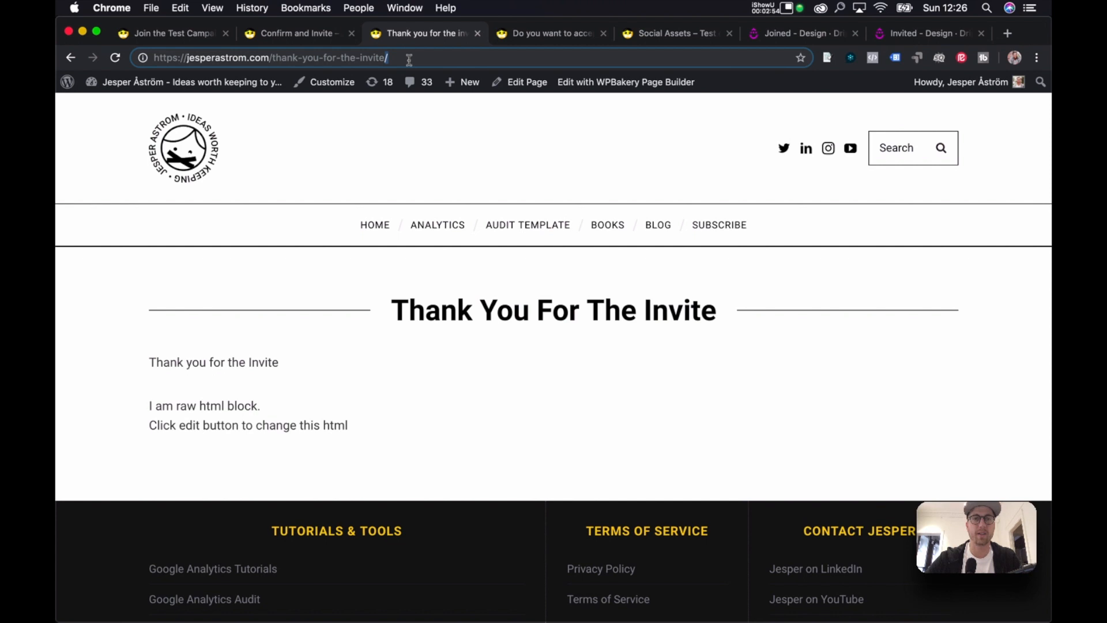
{"action": "key", "text": "super+a"}
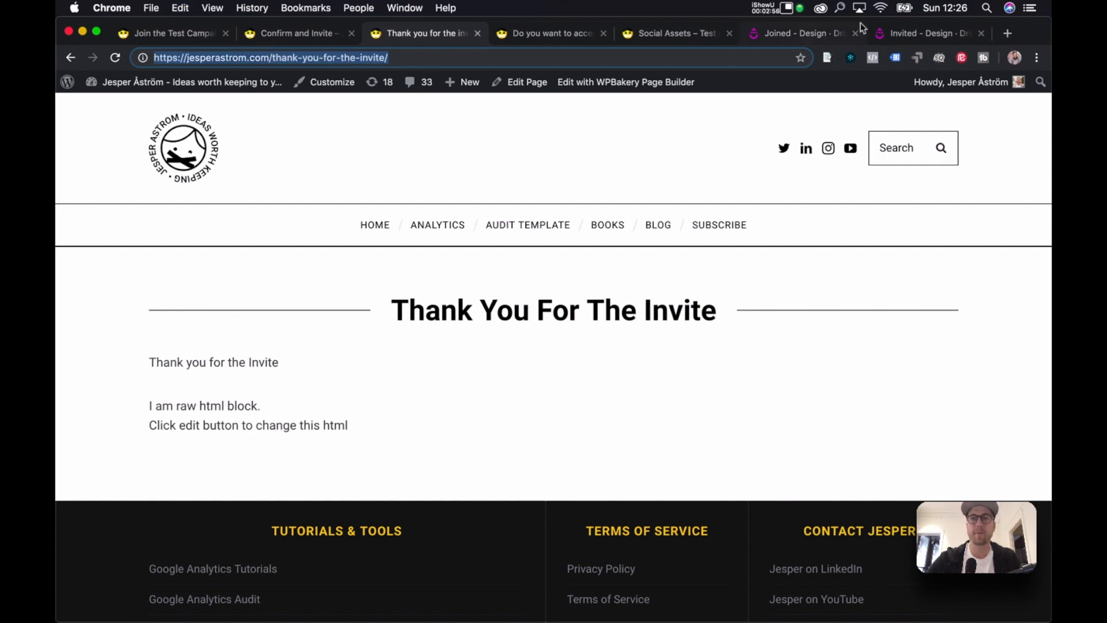
Paste the thank-you-for-the-invite URL into the Invited form's Custom Post-Submission Page field.
{"action": "left_click", "coordinate": [906, 28]}
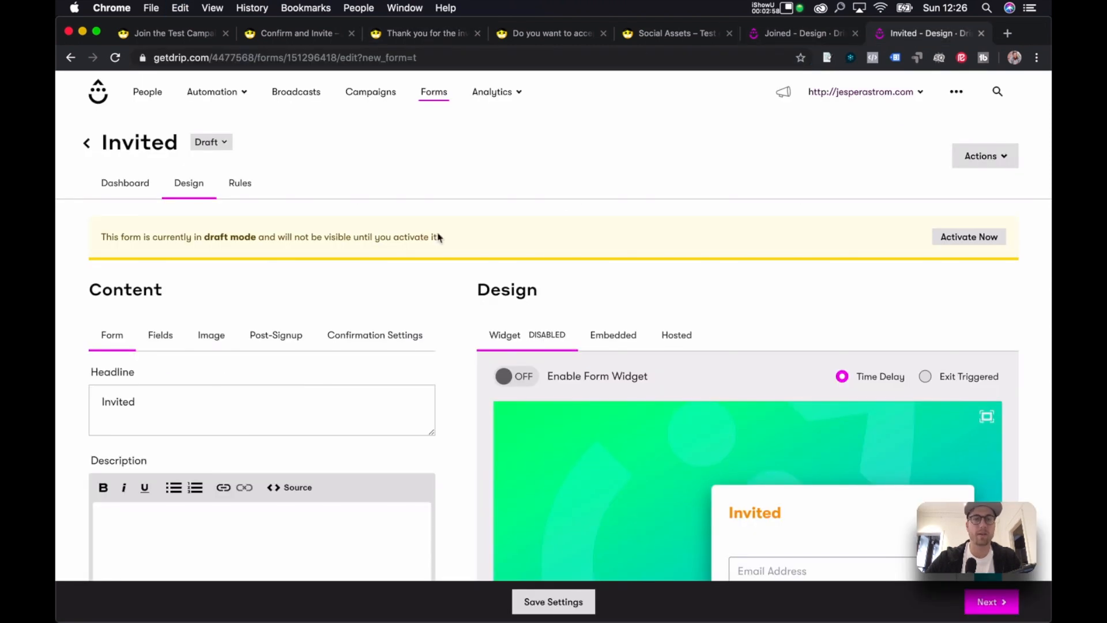
{"action": "scroll", "coordinate": [303, 275], "scroll_direction": "down", "scroll_amount": 1}
{"action": "left_click", "coordinate": [278, 279]}
{"action": "scroll", "coordinate": [346, 277], "scroll_direction": "down", "scroll_amount": 4}
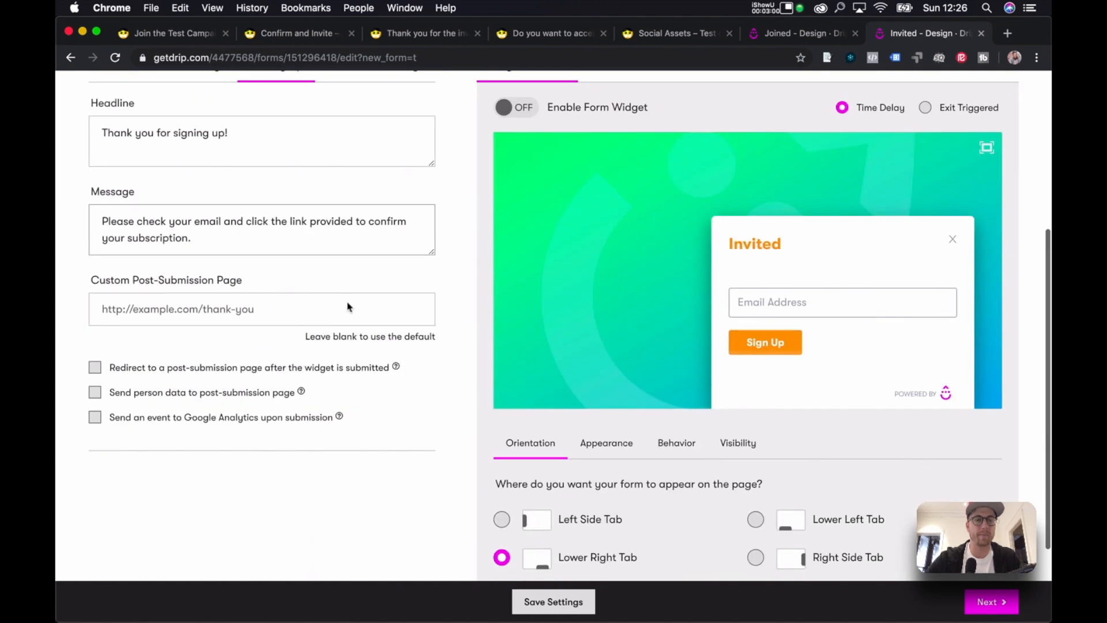
{"action": "left_click", "coordinate": [273, 310]}
{"action": "key", "text": "super+v"}
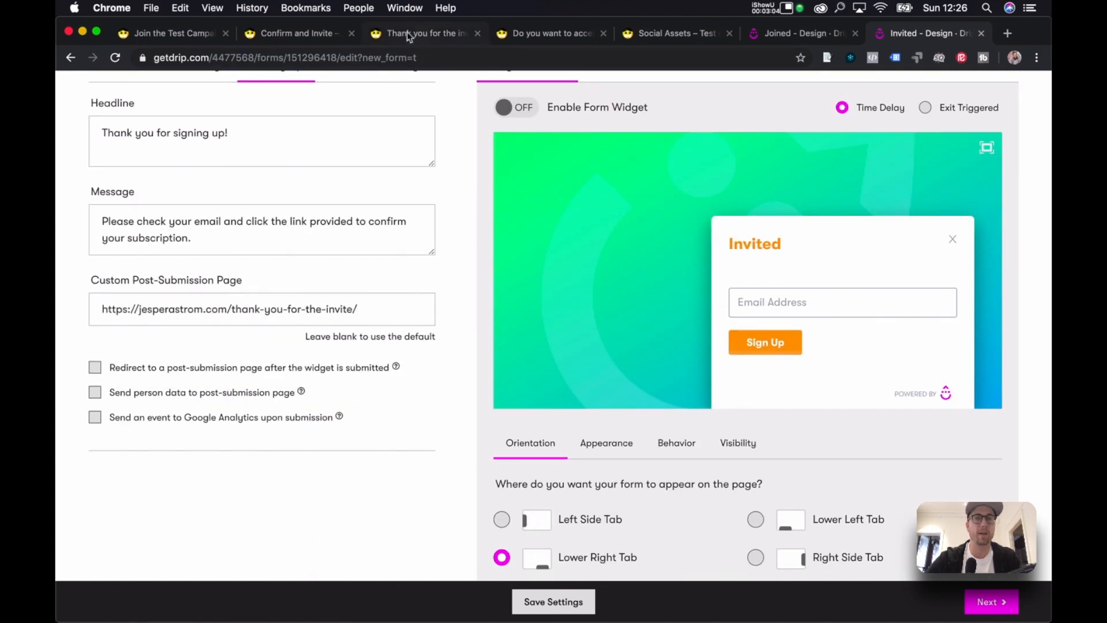
Review the Confirm And Invite, Join The Test Campaign and Do You Want To Accept pages.
{"action": "left_click", "coordinate": [312, 34]}
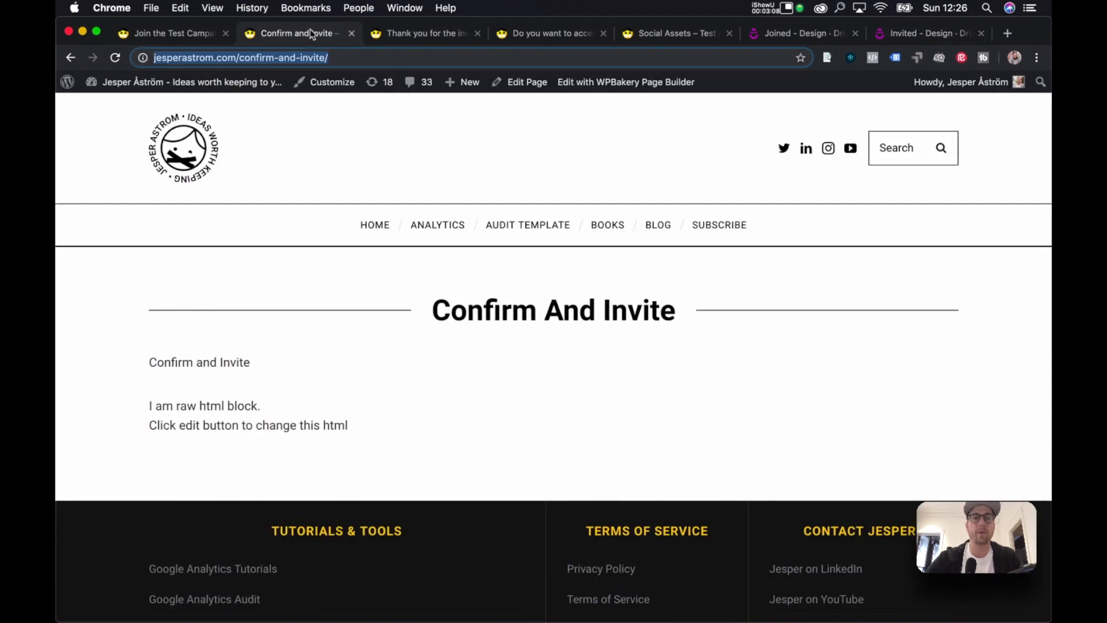
{"action": "left_click", "coordinate": [202, 33]}
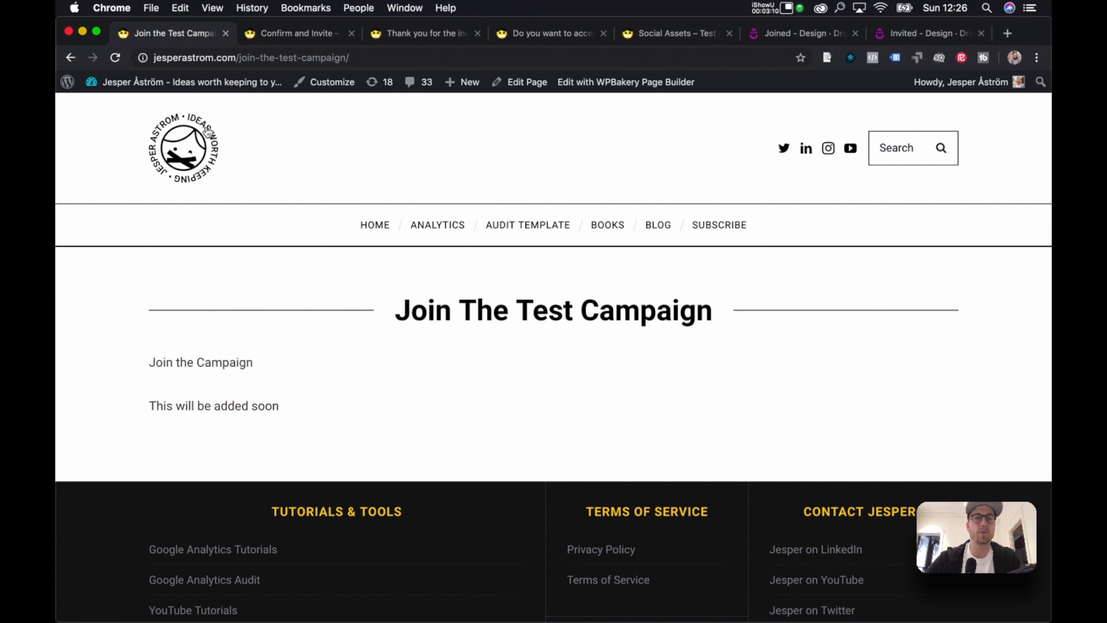
{"action": "left_click", "coordinate": [292, 33]}
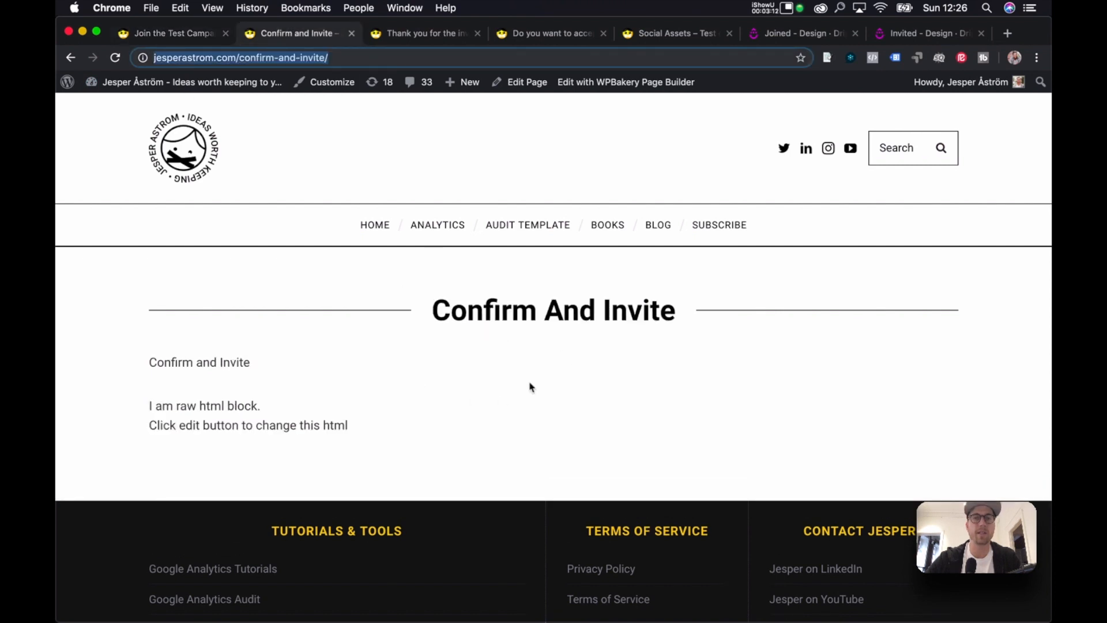
{"action": "left_click", "coordinate": [930, 34]}
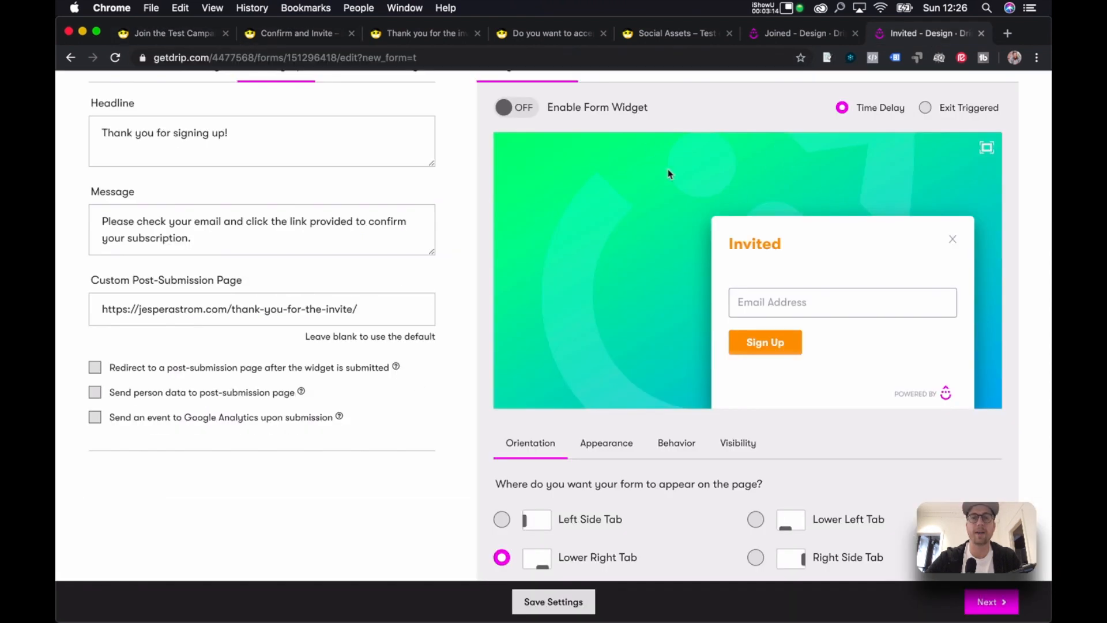
{"action": "scroll", "coordinate": [668, 173], "scroll_direction": "up", "scroll_amount": 2}
{"action": "left_click", "coordinate": [292, 33]}
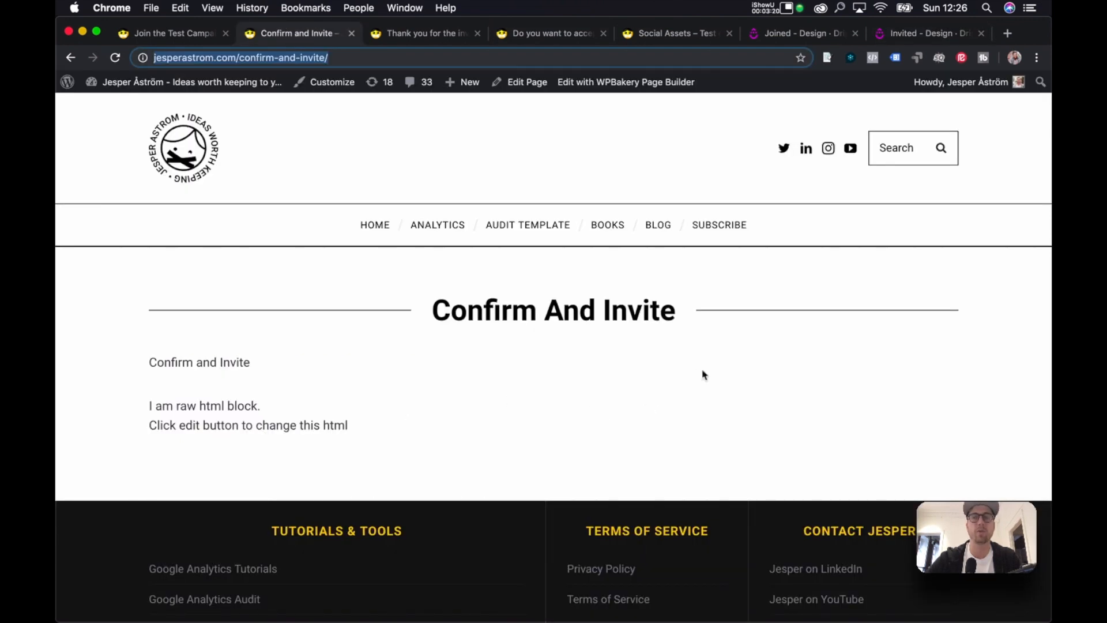
{"action": "left_click", "coordinate": [920, 35]}
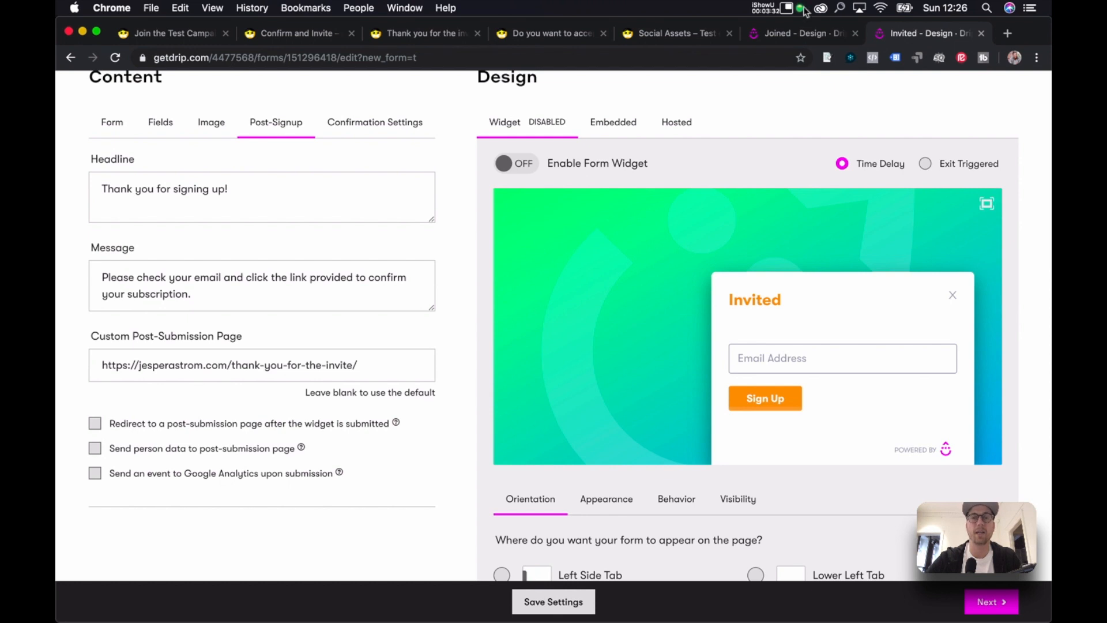
{"action": "left_click", "coordinate": [531, 35]}
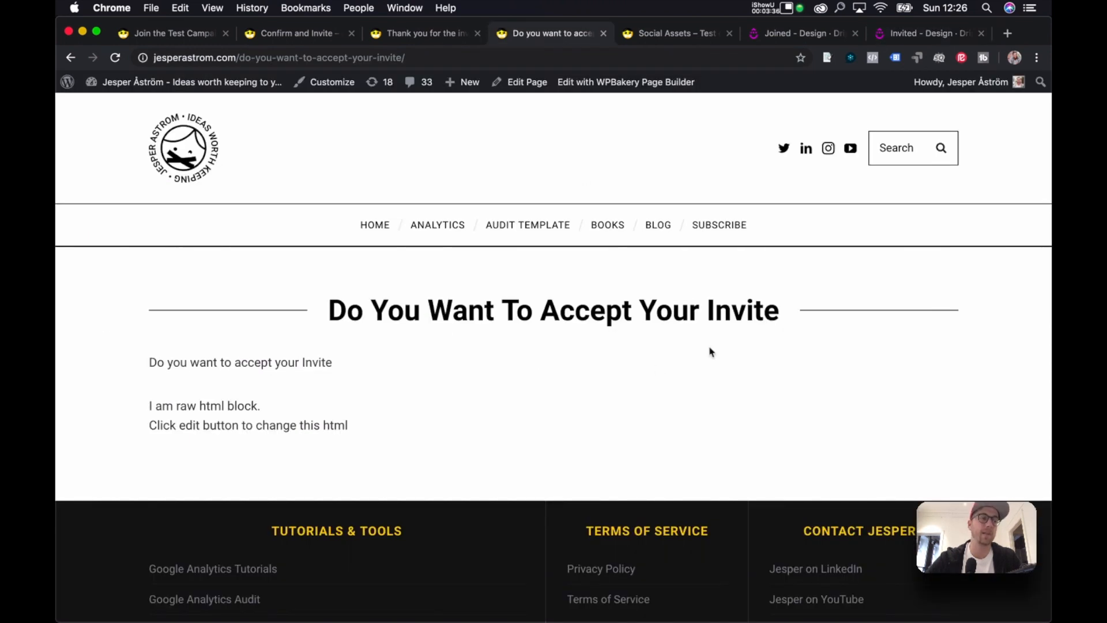
{"action": "left_click", "coordinate": [308, 38]}
{"action": "key", "text": "ctrl+Up"}
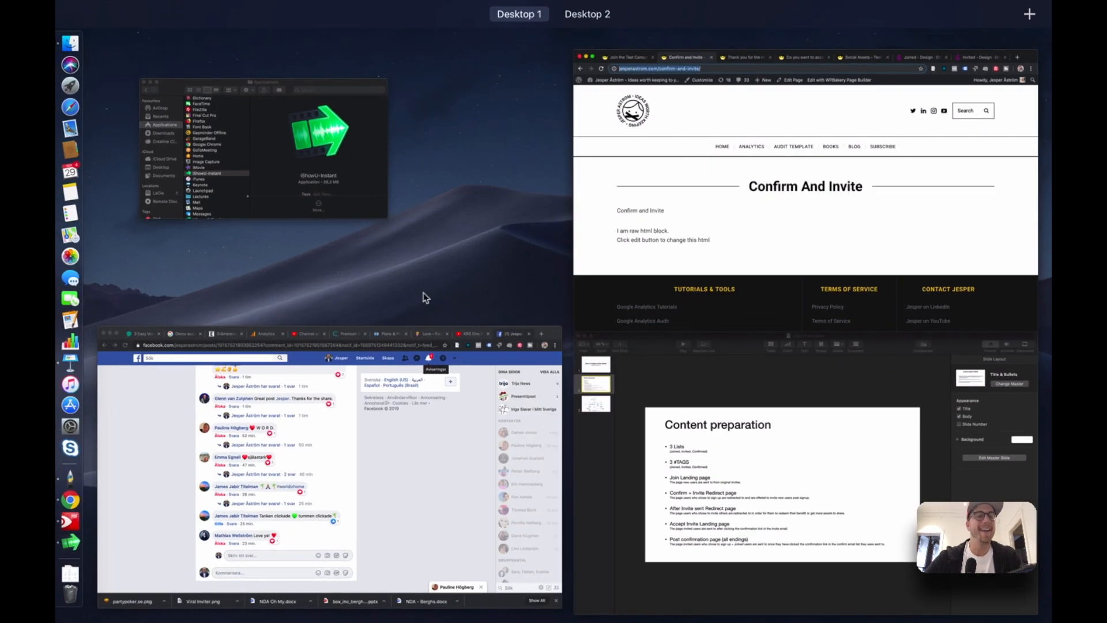
Show the Drip-Viral-Inviter flow diagram on slide 3, then return to the browser.
{"action": "left_click", "coordinate": [796, 460]}
{"action": "left_click", "coordinate": [85, 175]}
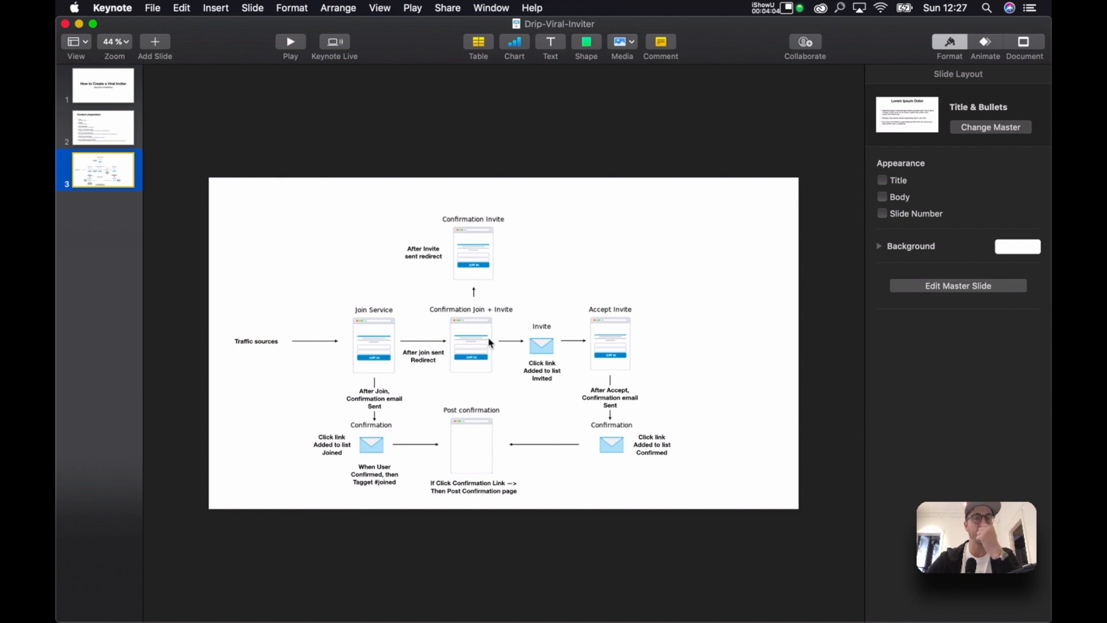
{"action": "key", "text": "ctrl+Up"}
{"action": "left_click", "coordinate": [699, 212]}
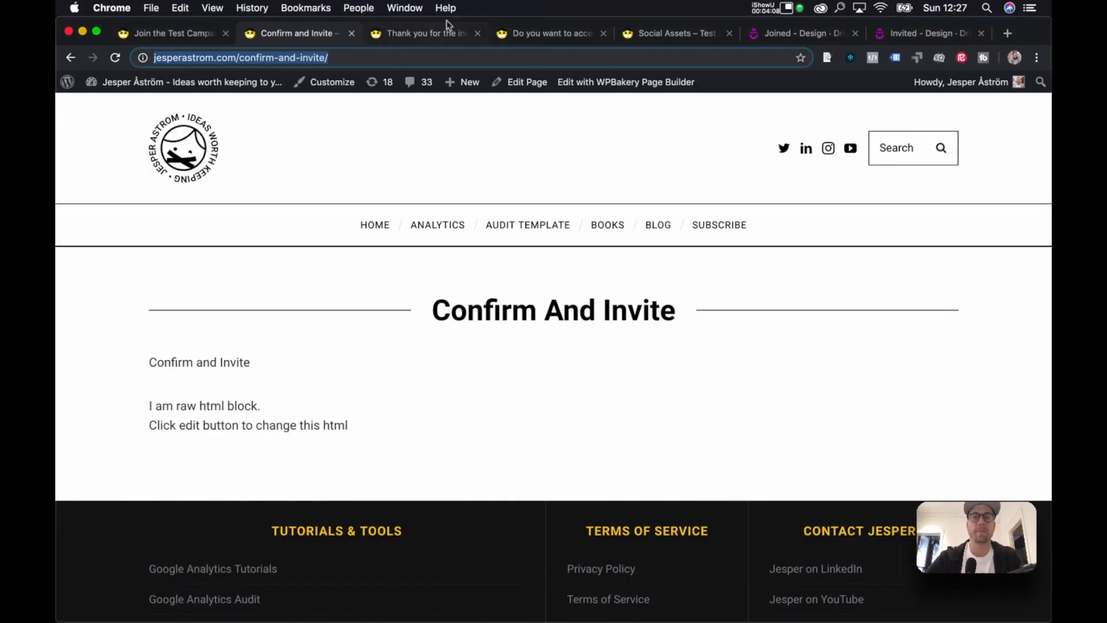
Compare the Joined and Invited form editors with the Confirm and Invite and Thank You For The Invite pages.
{"action": "left_click", "coordinate": [796, 36]}
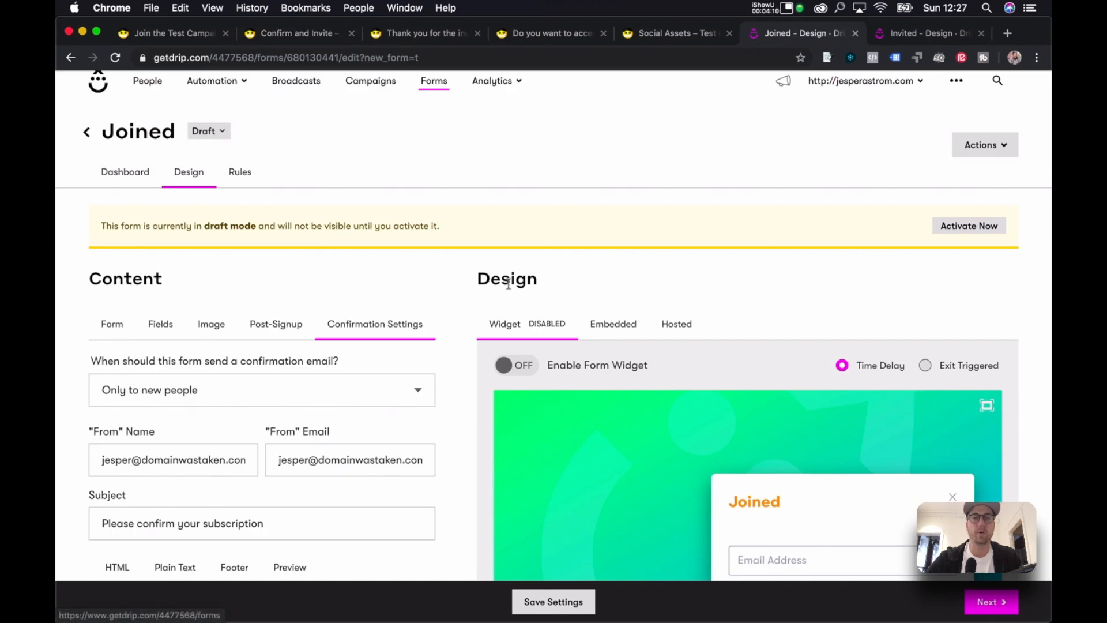
{"action": "scroll", "coordinate": [508, 285], "scroll_direction": "down", "scroll_amount": 5}
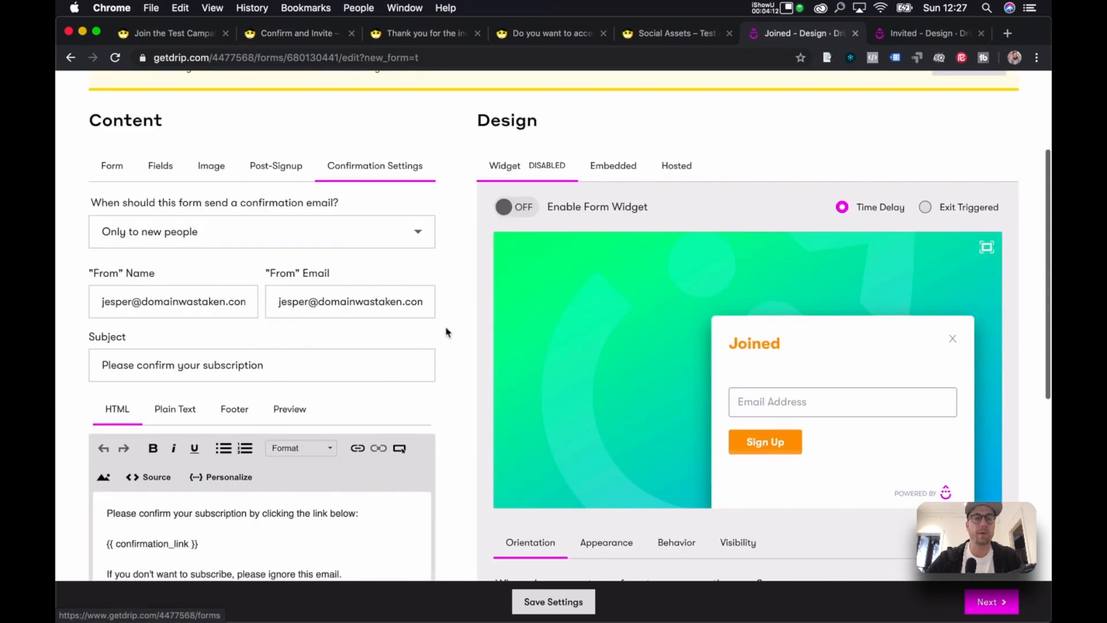
{"action": "scroll", "coordinate": [447, 332], "scroll_direction": "down", "scroll_amount": 3}
{"action": "left_click", "coordinate": [315, 36]}
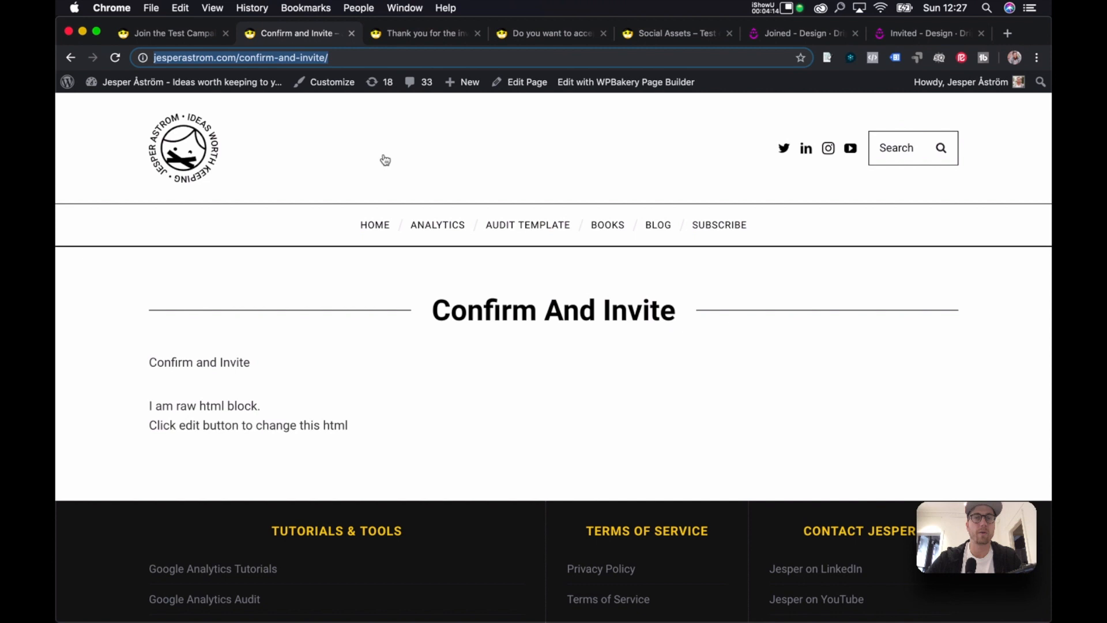
{"action": "left_click", "coordinate": [801, 32]}
{"action": "left_click", "coordinate": [914, 33]}
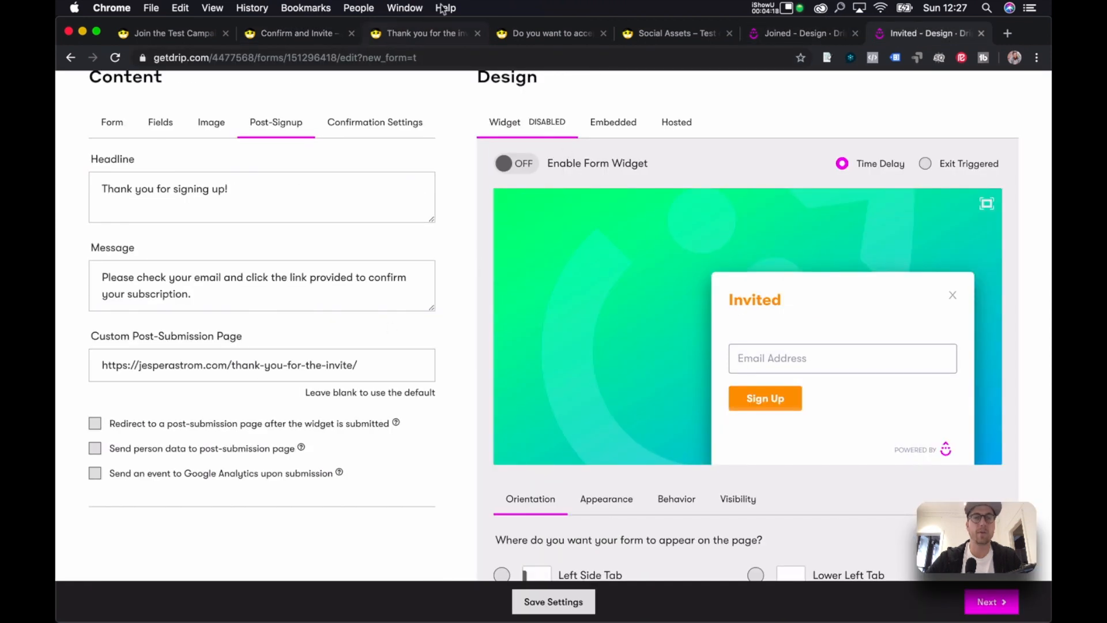
{"action": "left_click", "coordinate": [428, 35]}
Check the Drip-Viral-Inviter presentation, then open the Invited form's Confirmation Settings.
{"action": "key", "text": "ctrl+Up"}
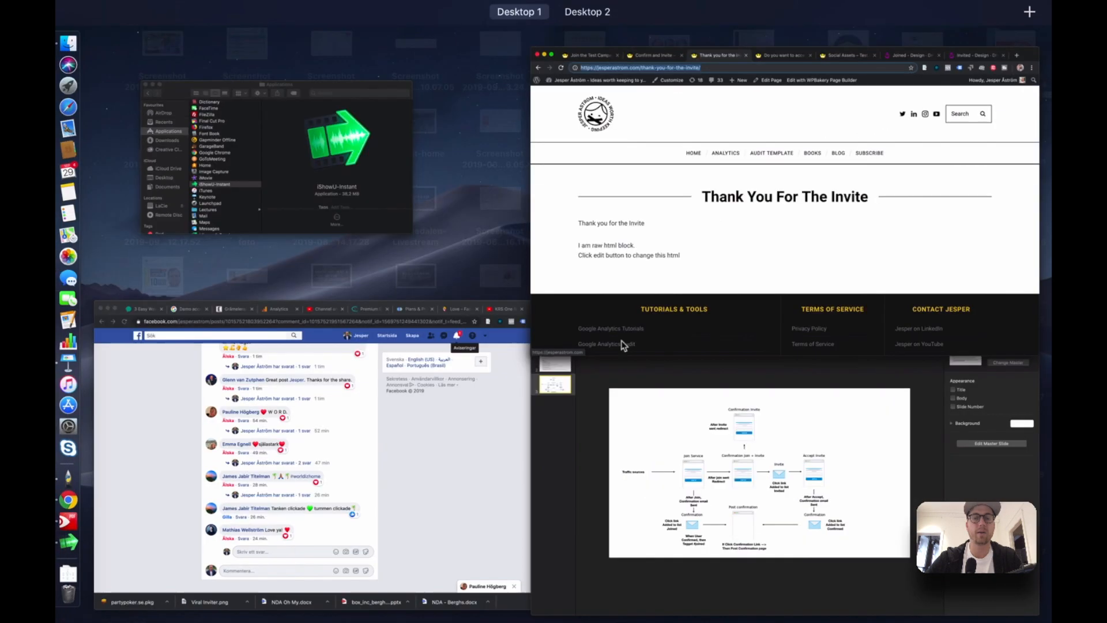
{"action": "left_click", "coordinate": [730, 432]}
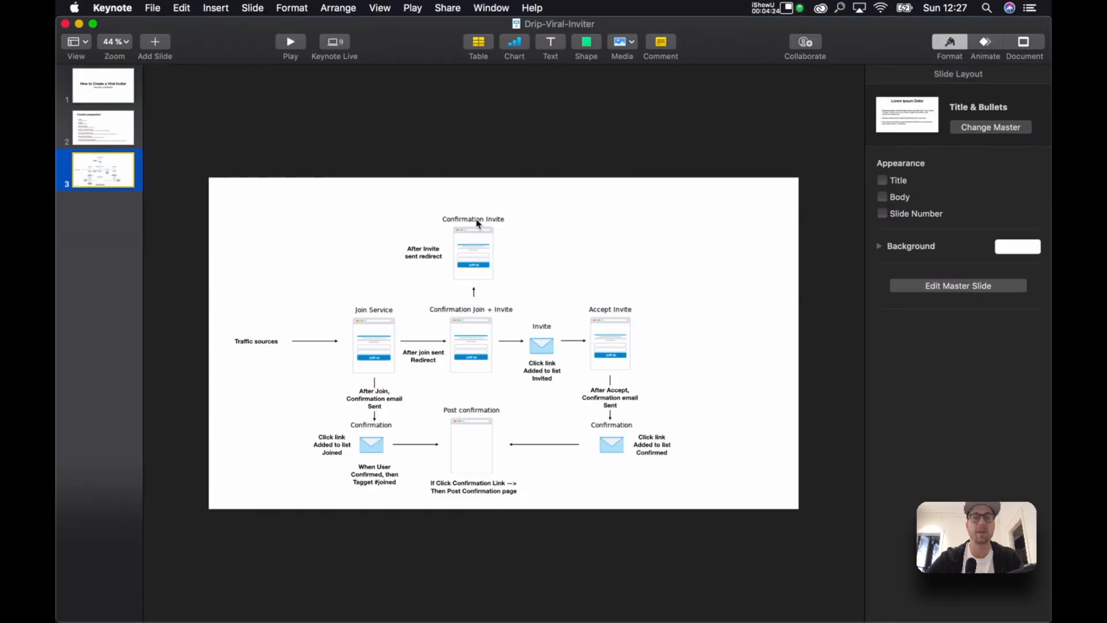
{"action": "key", "text": "ctrl+Up"}
{"action": "left_click", "coordinate": [776, 173]}
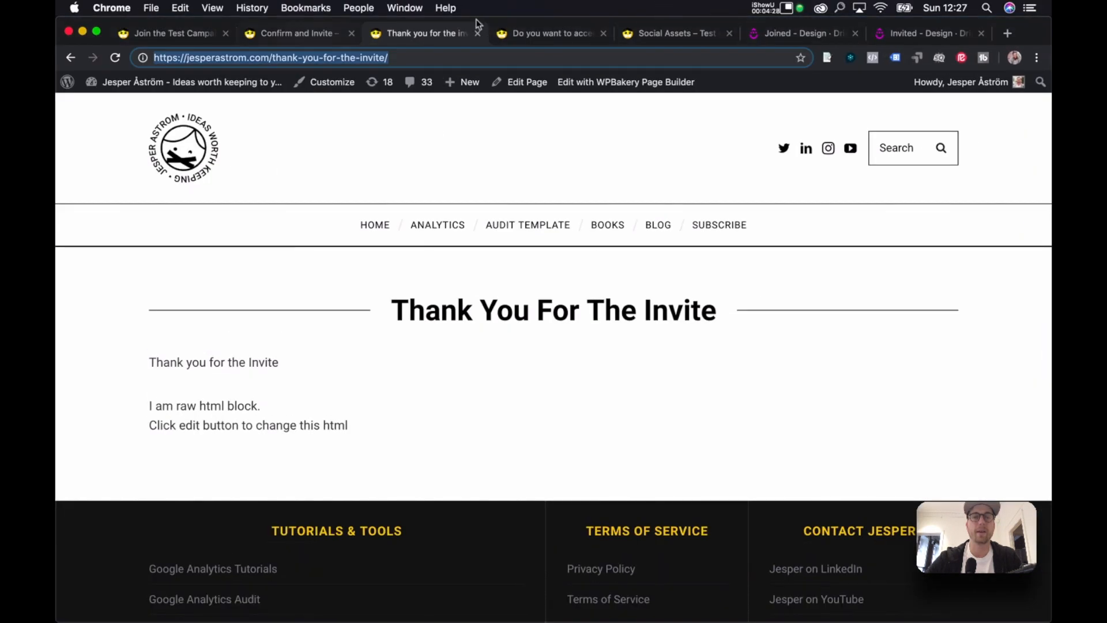
{"action": "left_click", "coordinate": [883, 29]}
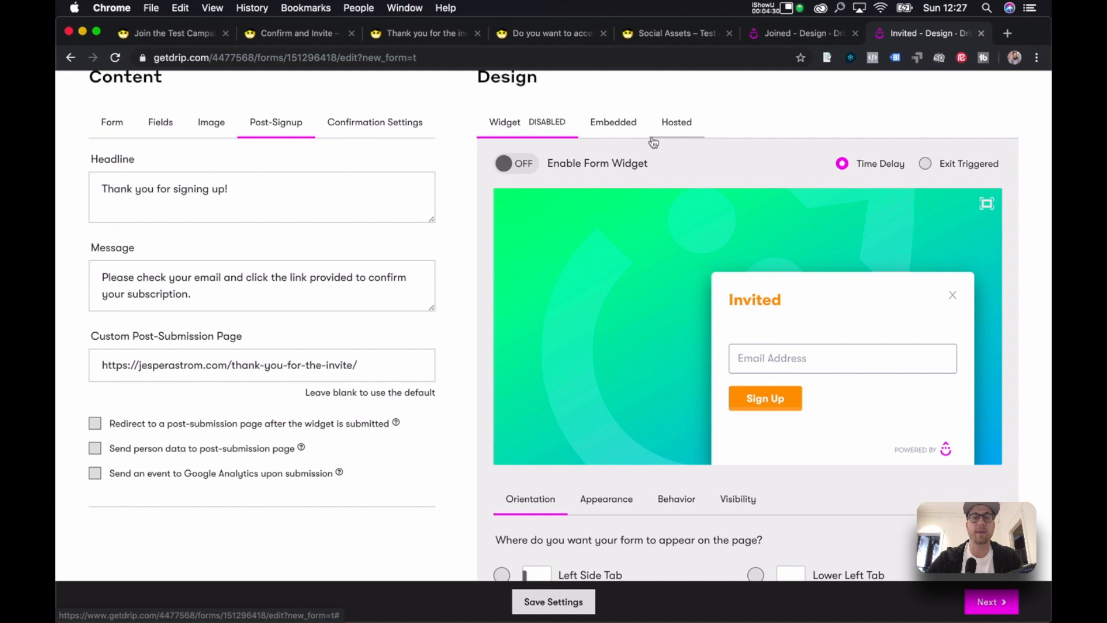
{"action": "left_click", "coordinate": [381, 122]}
{"action": "key", "text": "ctrl+Up"}
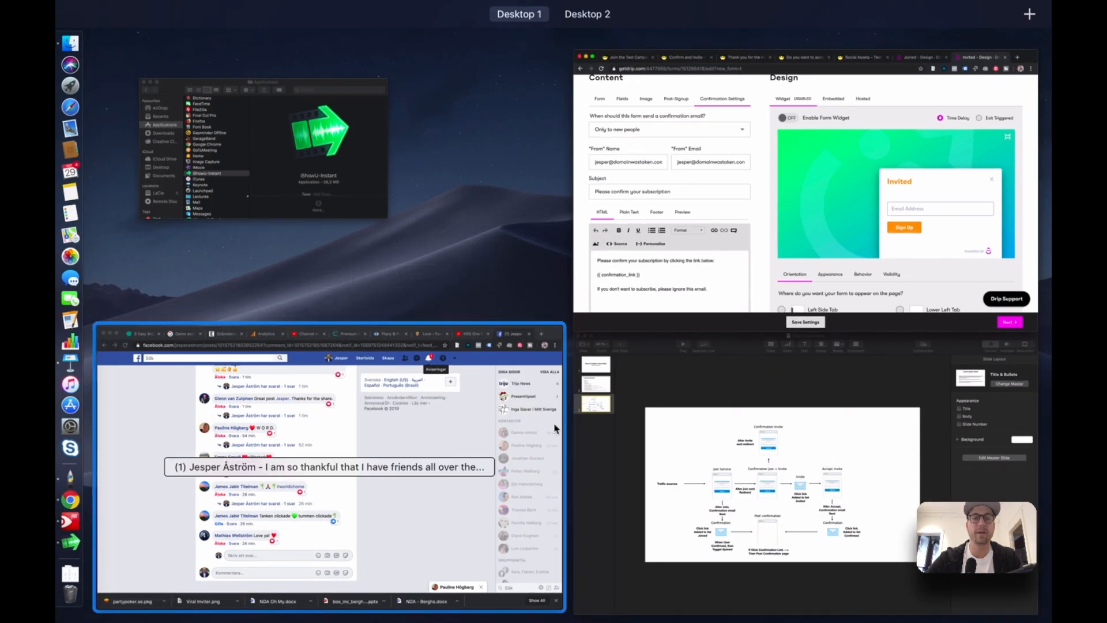
Paste the Do You Want To Accept Your Invite page URL into Invited's Custom Post-Confirmation Page.
{"action": "left_click", "coordinate": [677, 195]}
{"action": "scroll", "coordinate": [455, 296], "scroll_direction": "down", "scroll_amount": 1}
{"action": "scroll", "coordinate": [454, 296], "scroll_direction": "down", "scroll_amount": 8}
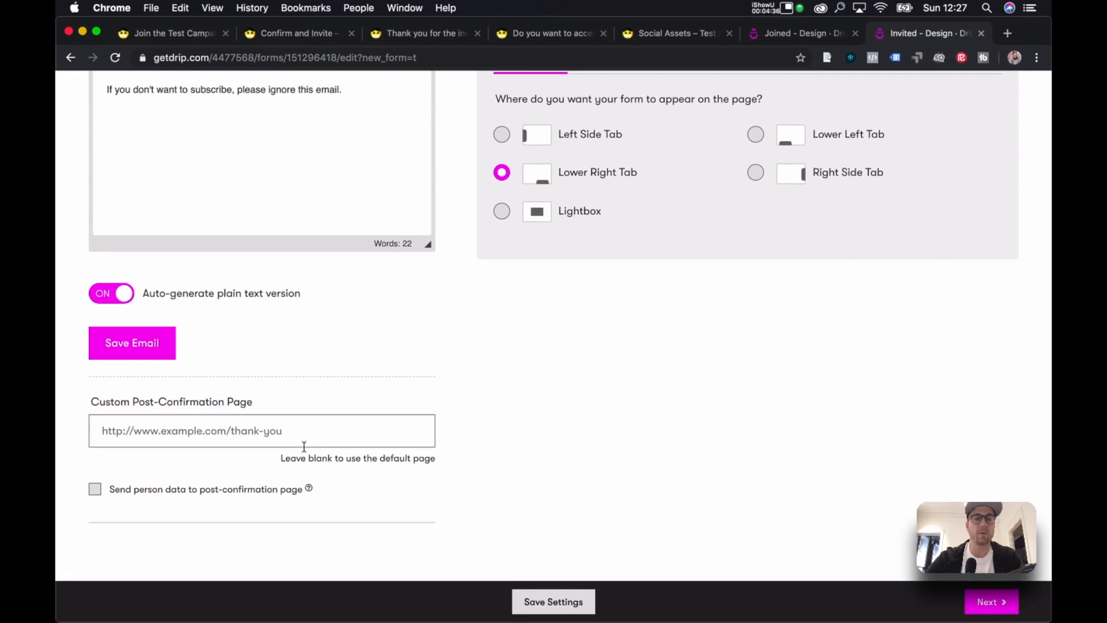
{"action": "left_click", "coordinate": [304, 422]}
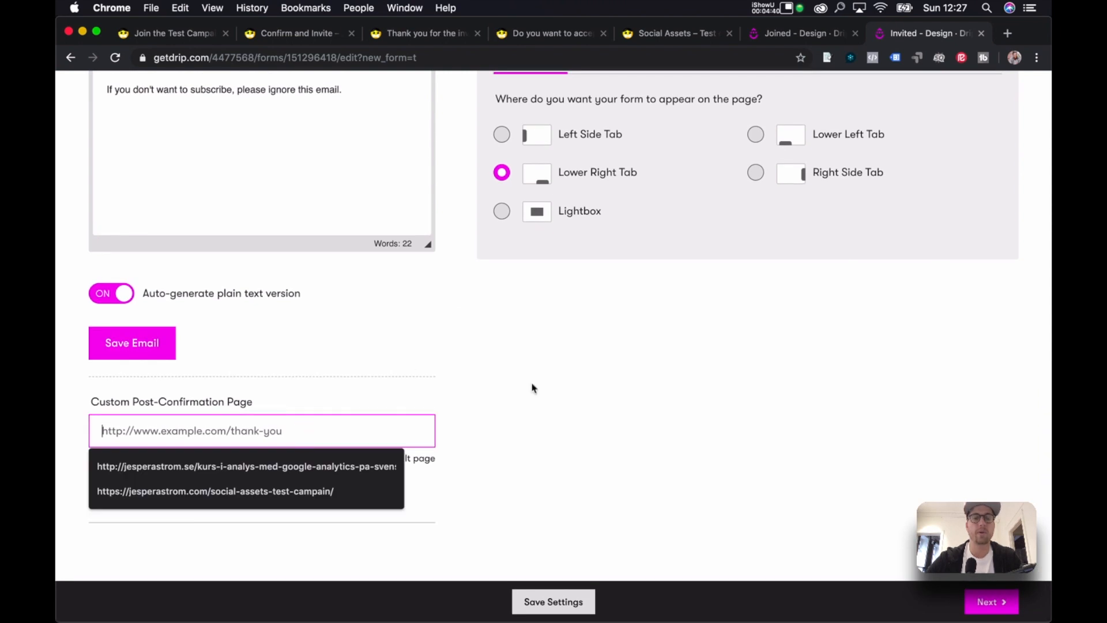
{"action": "left_click", "coordinate": [556, 34]}
{"action": "left_click", "coordinate": [443, 57]}
{"action": "key", "text": "super+c"}
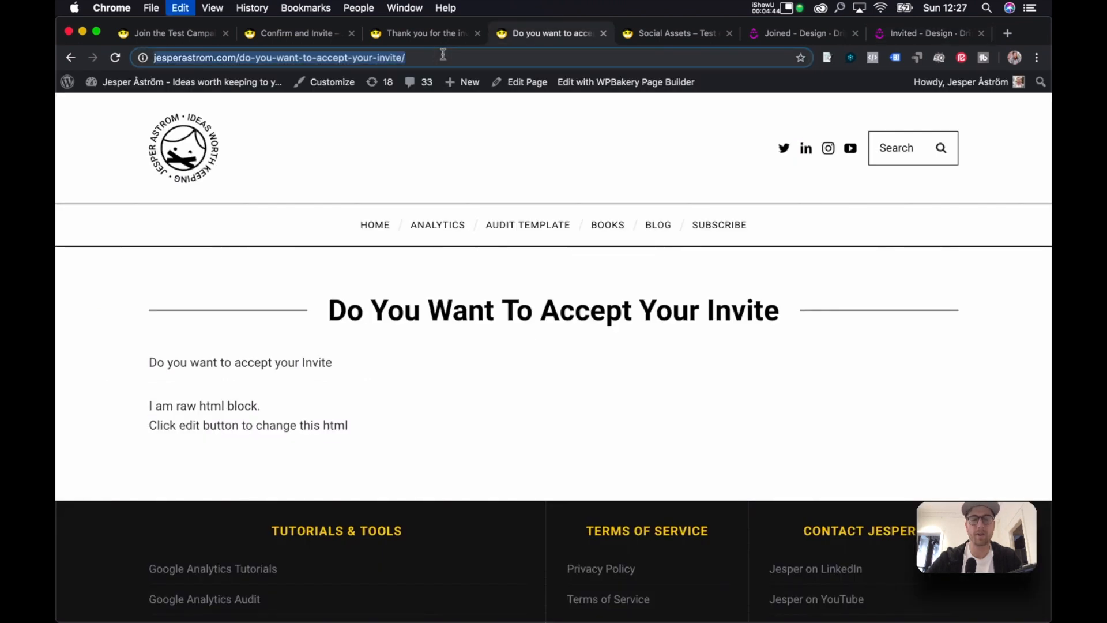
{"action": "left_click", "coordinate": [901, 33]}
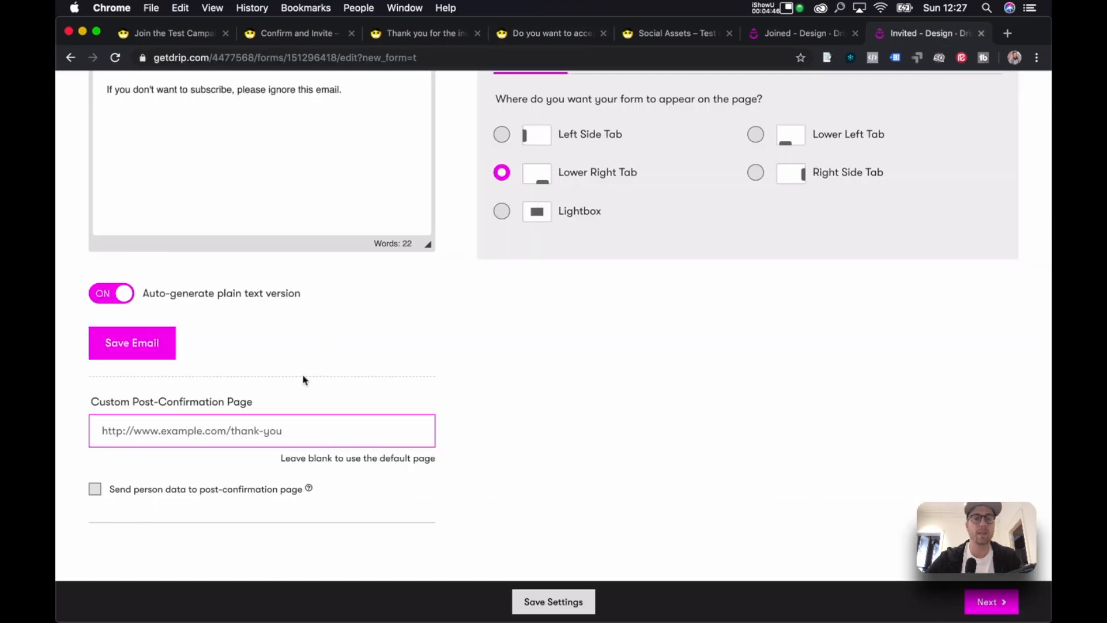
{"action": "key", "text": "super+v"}
Consult the Drip-Viral-Inviter presentation, then review the Invited form editor again.
{"action": "key", "text": "ctrl+Up"}
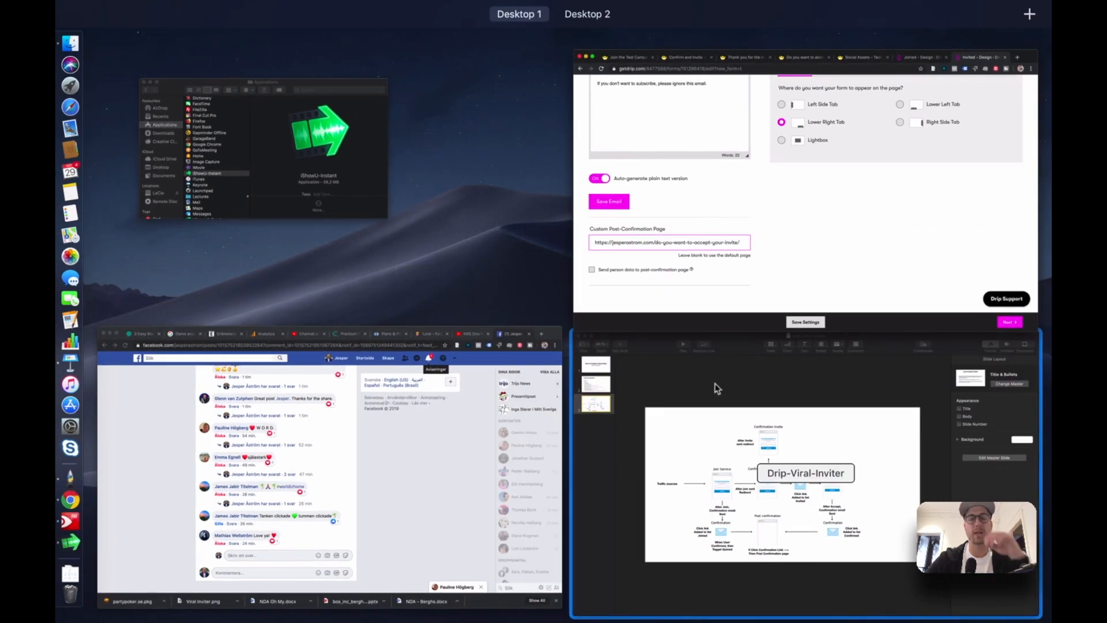
{"action": "left_click", "coordinate": [715, 383]}
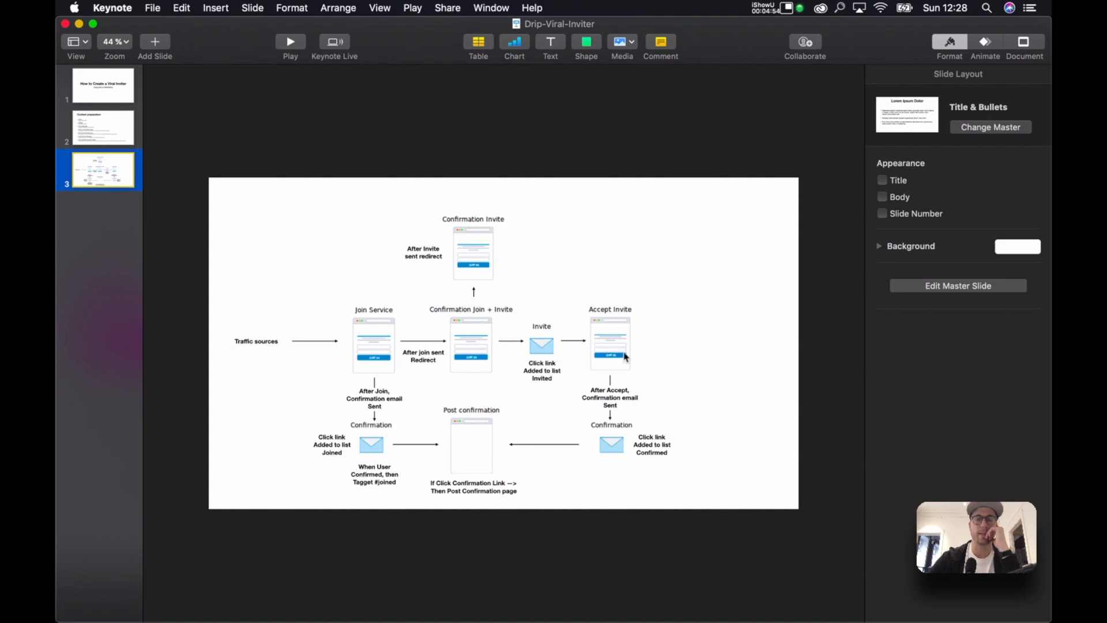
{"action": "left_click", "coordinate": [668, 353]}
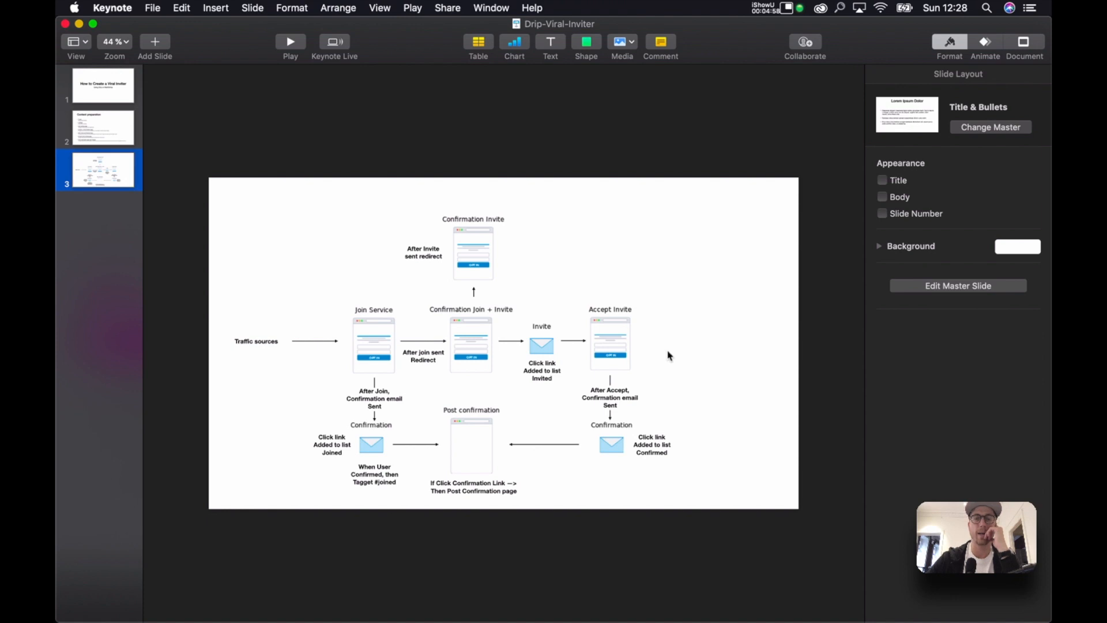
{"action": "key", "text": "ctrl+Up"}
{"action": "left_click", "coordinate": [673, 233]}
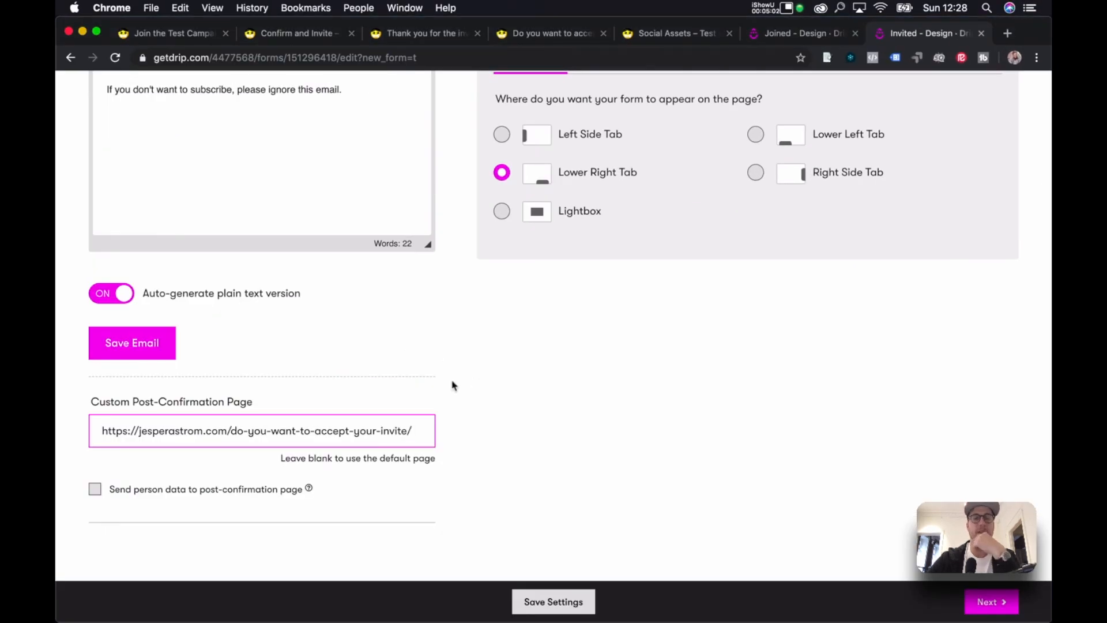
{"action": "scroll", "coordinate": [519, 289], "scroll_direction": "up", "scroll_amount": 3}
{"action": "scroll", "coordinate": [470, 211], "scroll_direction": "up", "scroll_amount": 5}
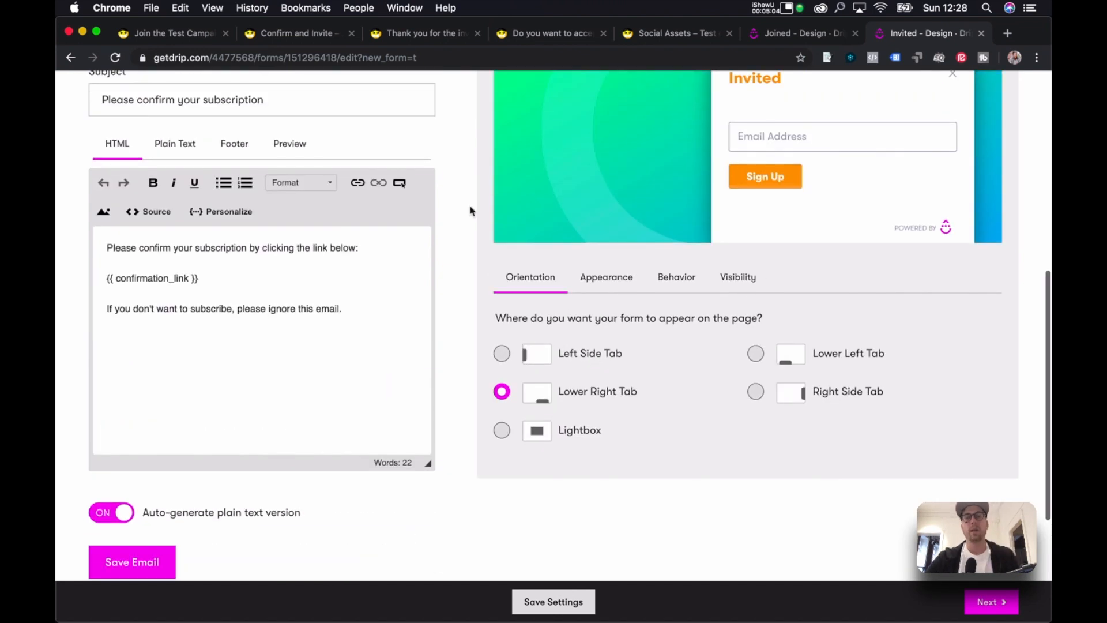
{"action": "scroll", "coordinate": [470, 211], "scroll_direction": "up", "scroll_amount": 1}
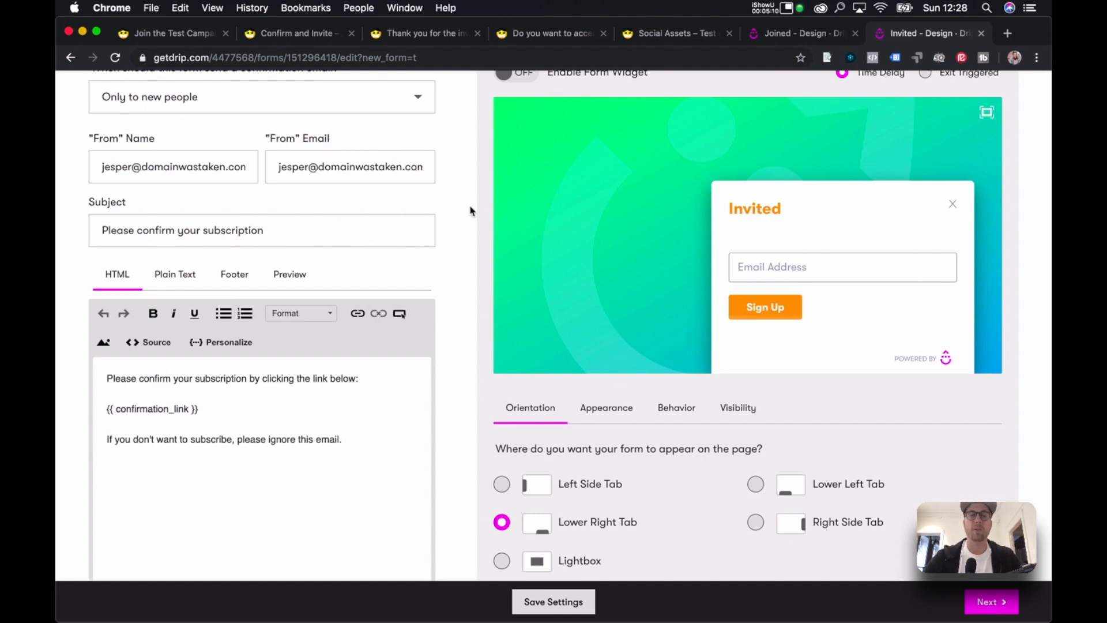
Save the settings of both the Invited and Joined forms.
{"action": "key", "text": "ctrl+Up"}
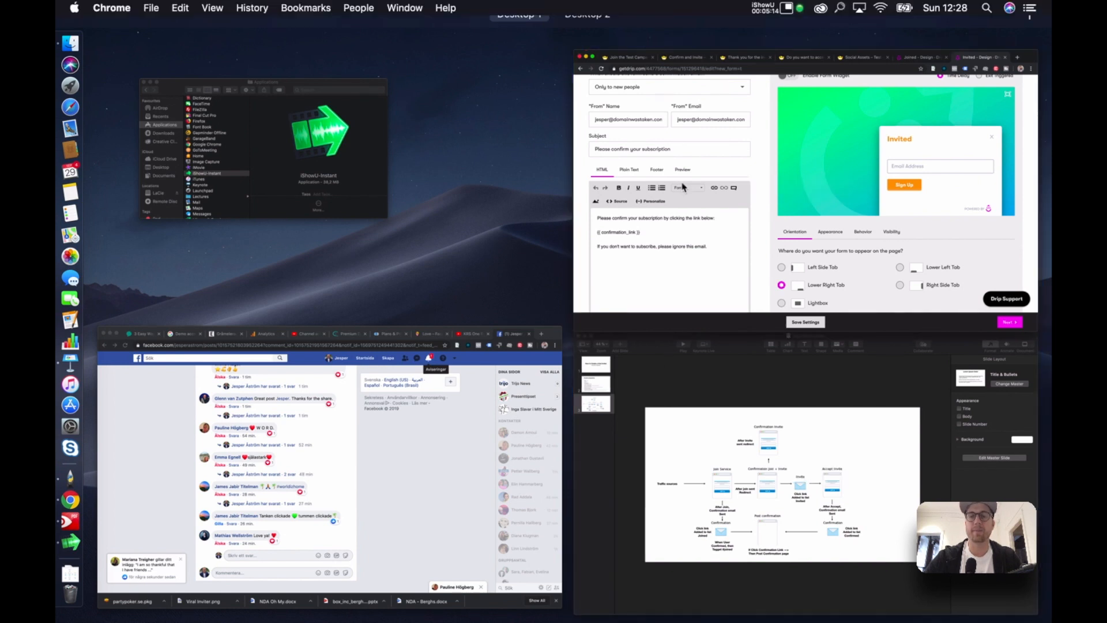
{"action": "left_click", "coordinate": [682, 187]}
{"action": "scroll", "coordinate": [645, 178], "scroll_direction": "up", "scroll_amount": 5}
{"action": "scroll", "coordinate": [453, 196], "scroll_direction": "down", "scroll_amount": 3}
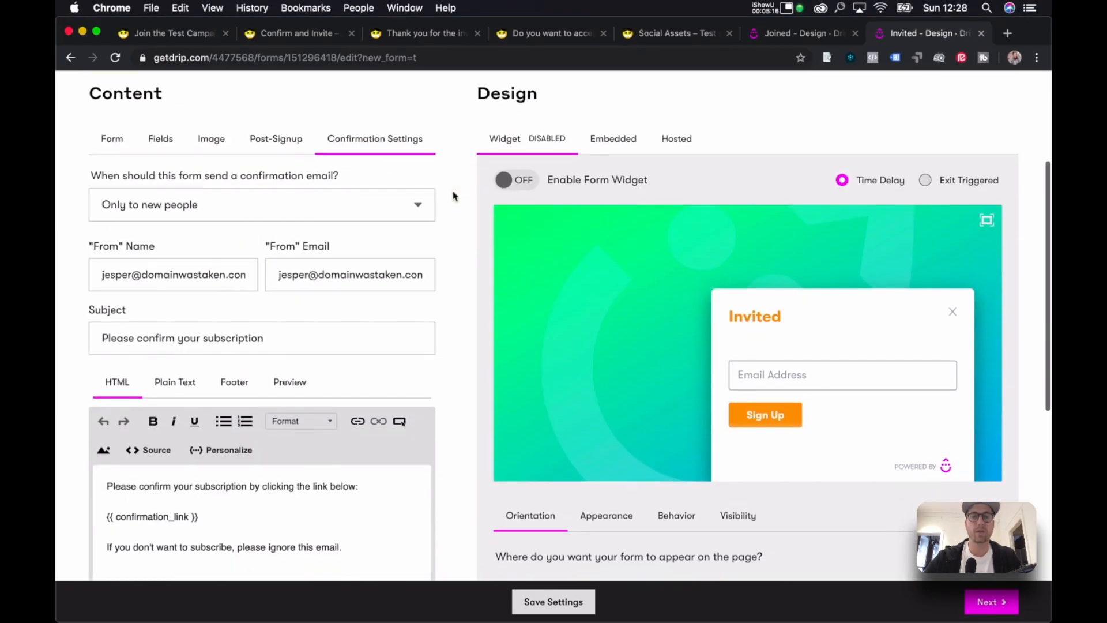
{"action": "scroll", "coordinate": [453, 196], "scroll_direction": "down", "scroll_amount": 5}
{"action": "left_click", "coordinate": [554, 603]}
{"action": "left_click", "coordinate": [757, 36]}
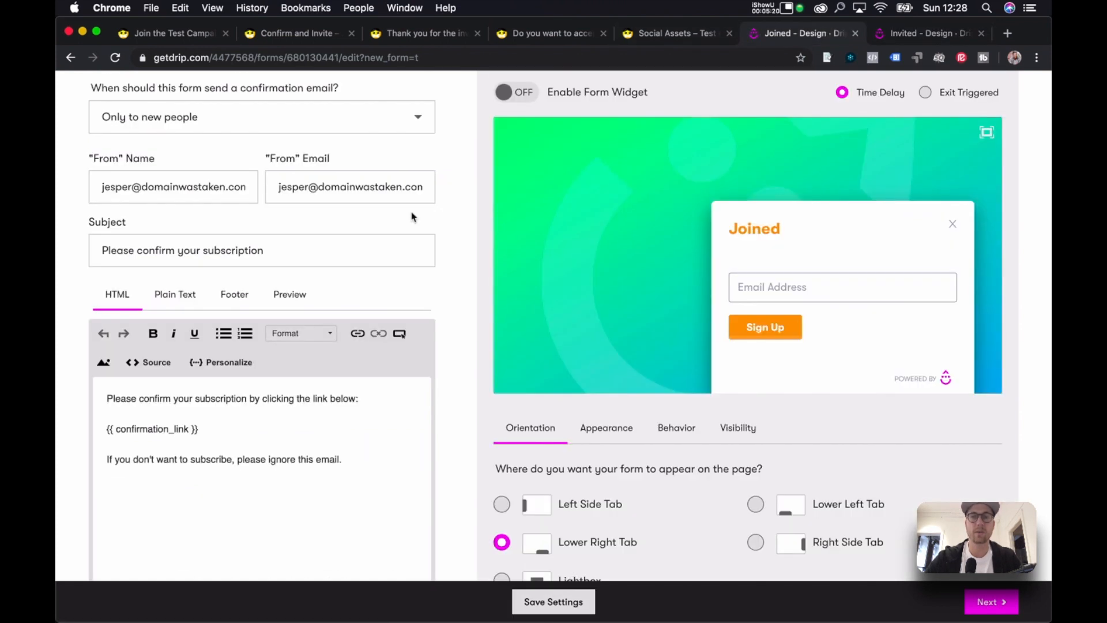
{"action": "scroll", "coordinate": [452, 510], "scroll_direction": "down", "scroll_amount": 7}
{"action": "left_click", "coordinate": [550, 597]}
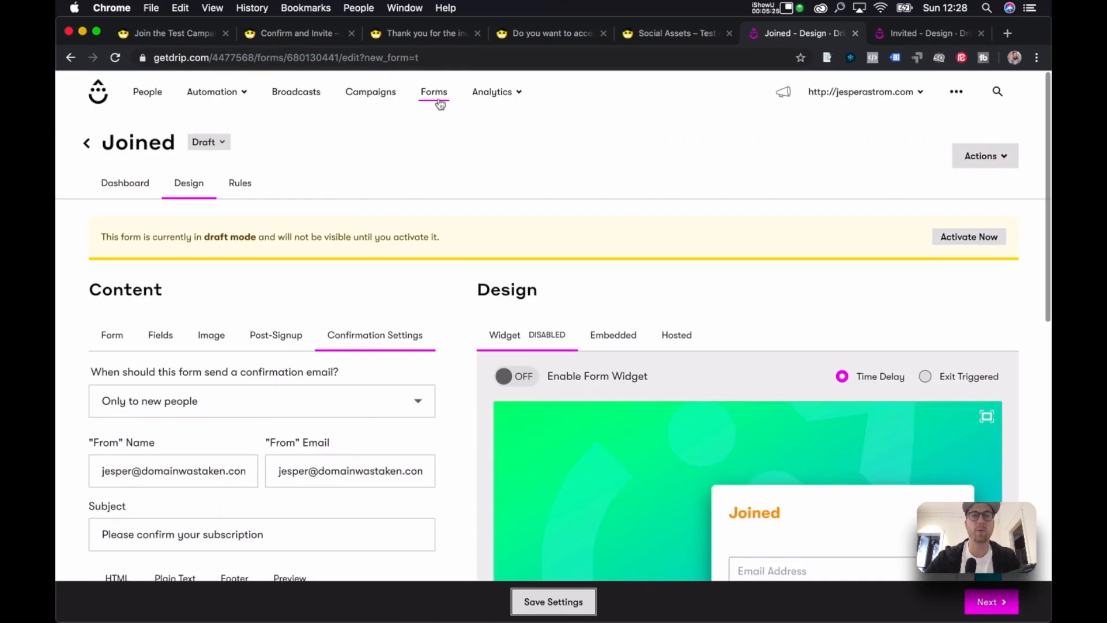
Open the Forms list in a new tab placed after the Invited form tab.
{"action": "left_click", "coordinate": [444, 94], "text": "super"}
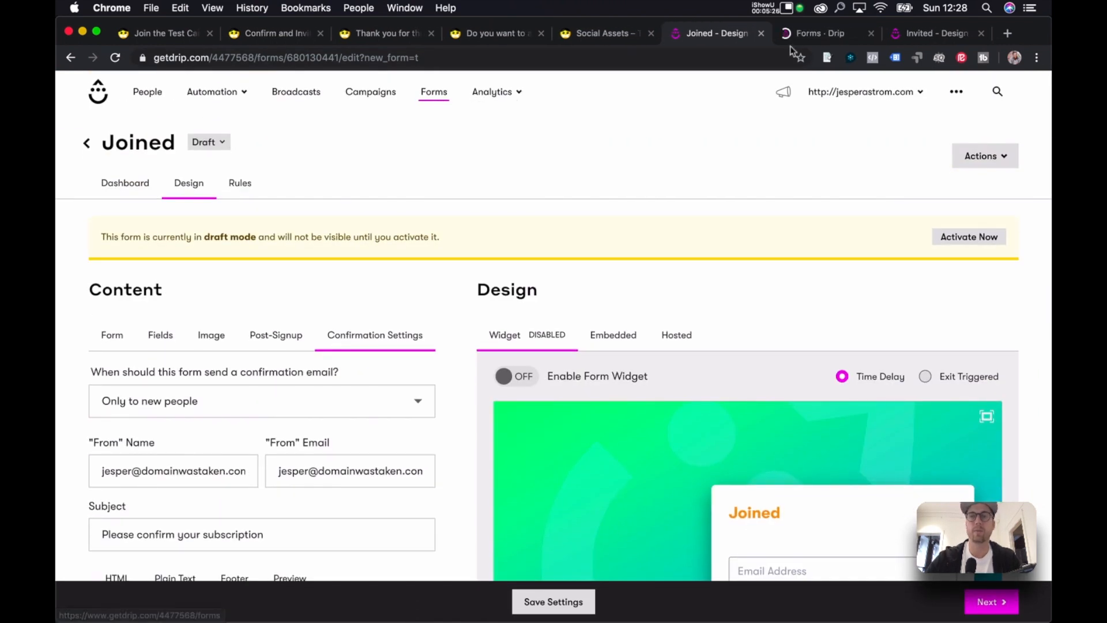
{"action": "left_click_drag", "start_coordinate": [822, 33], "coordinate": [927, 35]}
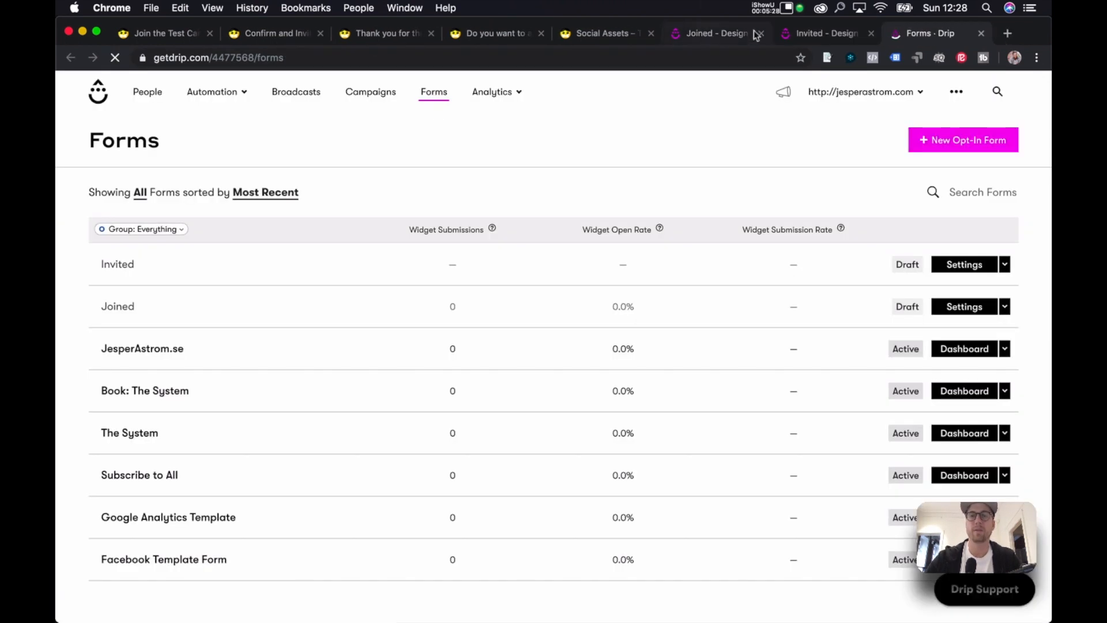
{"action": "left_click", "coordinate": [744, 34]}
{"action": "left_click", "coordinate": [808, 33]}
Glance at Keynote's Content preparation slide, then bring the Drip Forms list back to the front.
{"action": "left_click", "coordinate": [919, 33]}
{"action": "key", "text": "ctrl+Up"}
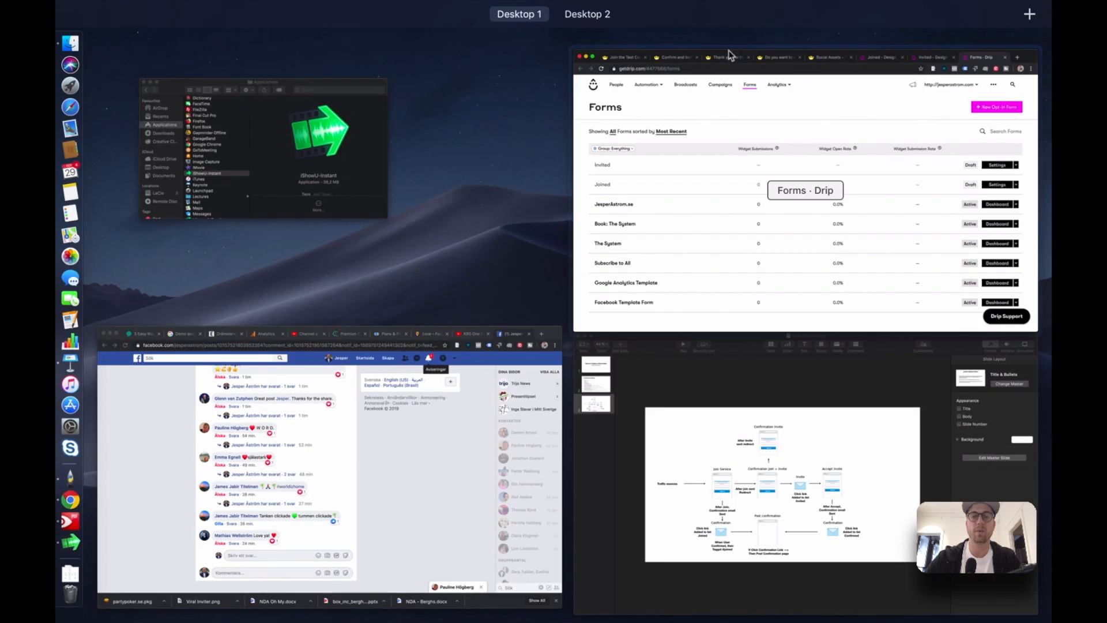
{"action": "left_click", "coordinate": [796, 500]}
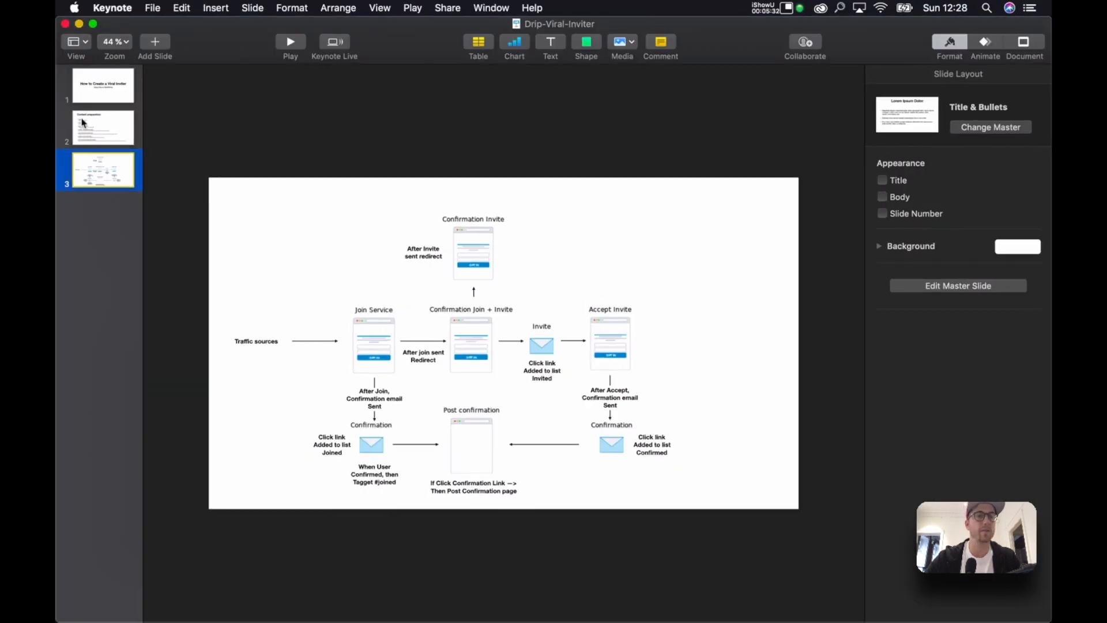
{"action": "left_click", "coordinate": [84, 122]}
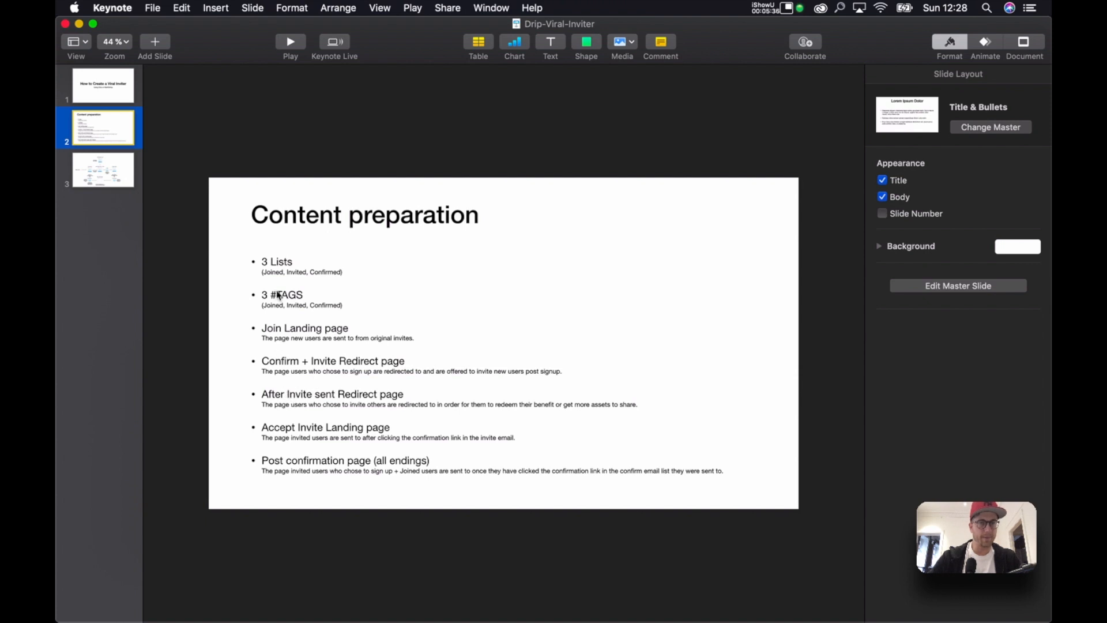
{"action": "key", "text": "ctrl+Up"}
{"action": "left_click", "coordinate": [742, 317]}
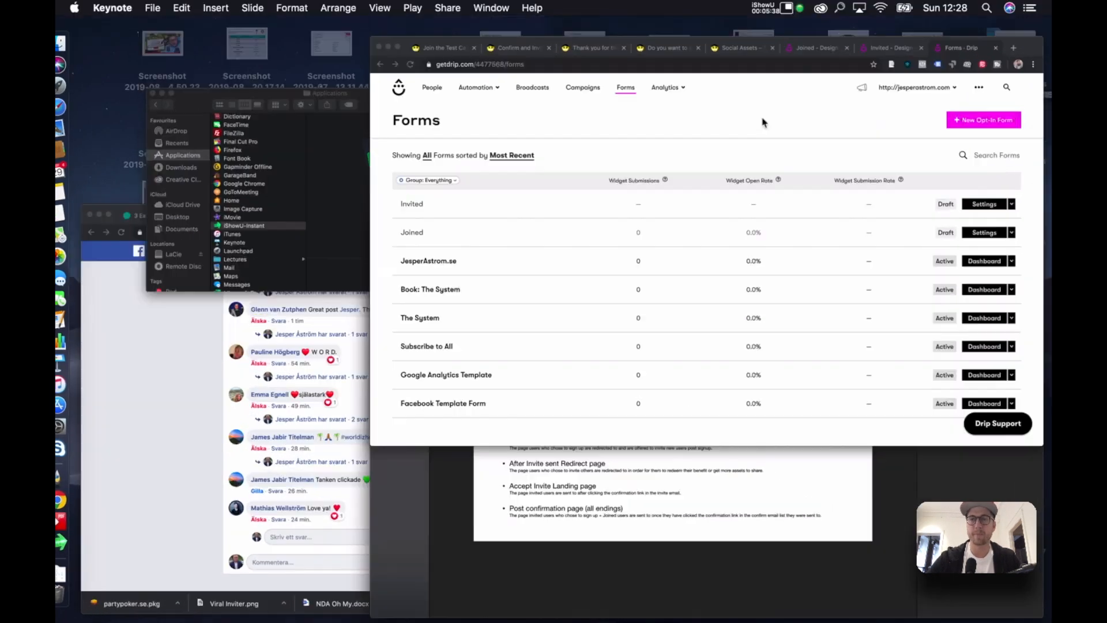
Start a new opt-in form, name it 'Confirmed', and create it.
{"action": "left_click", "coordinate": [950, 145]}
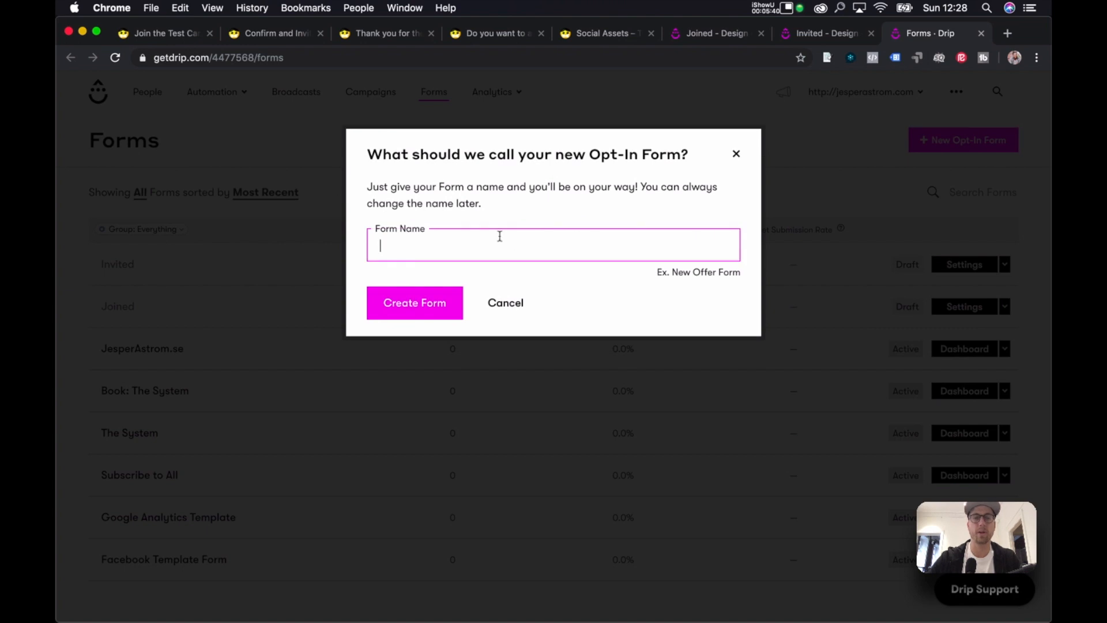
{"action": "type", "text": "Confirmed"}
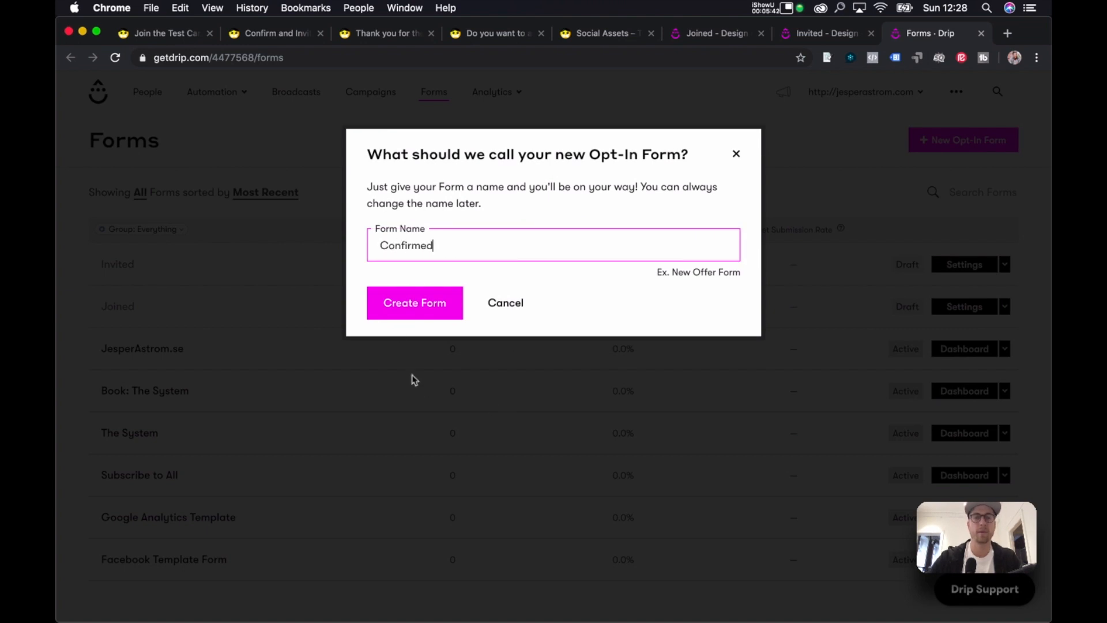
{"action": "left_click", "coordinate": [405, 308]}
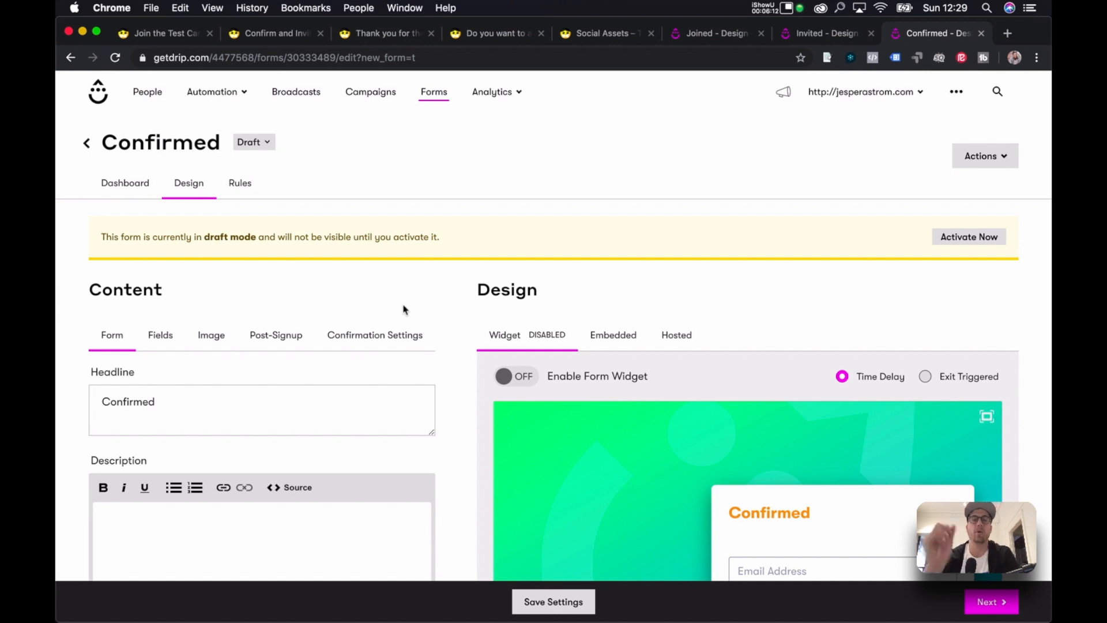
{"action": "left_click", "coordinate": [282, 334]}
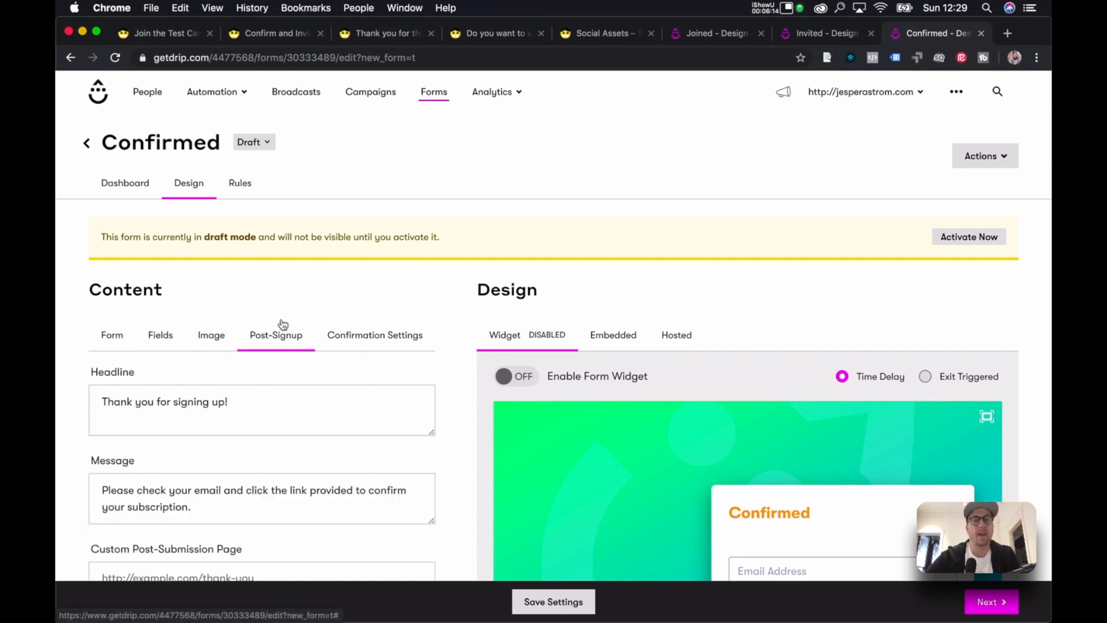
{"action": "scroll", "coordinate": [350, 307], "scroll_direction": "down", "scroll_amount": 2}
{"action": "scroll", "coordinate": [349, 304], "scroll_direction": "down", "scroll_amount": 2}
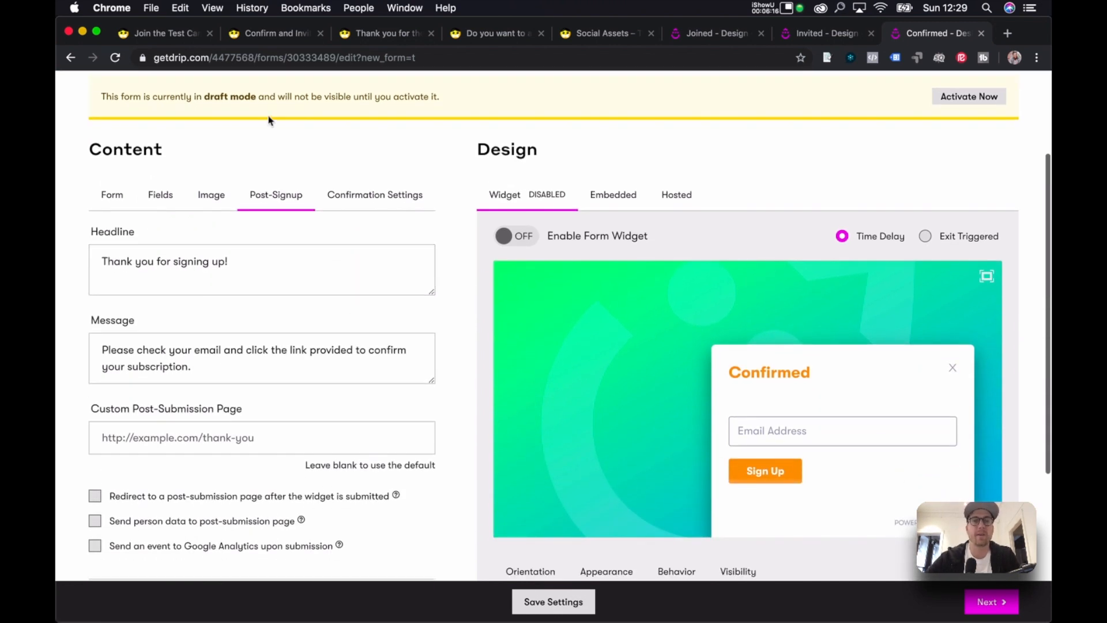
{"action": "left_click", "coordinate": [273, 35]}
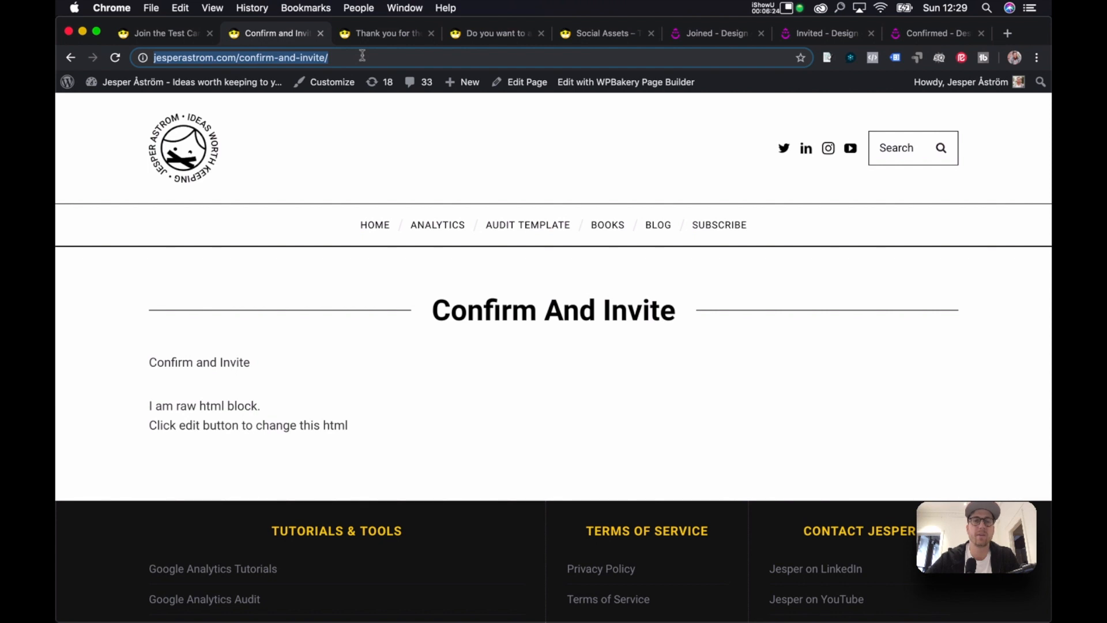
{"action": "left_click", "coordinate": [940, 33]}
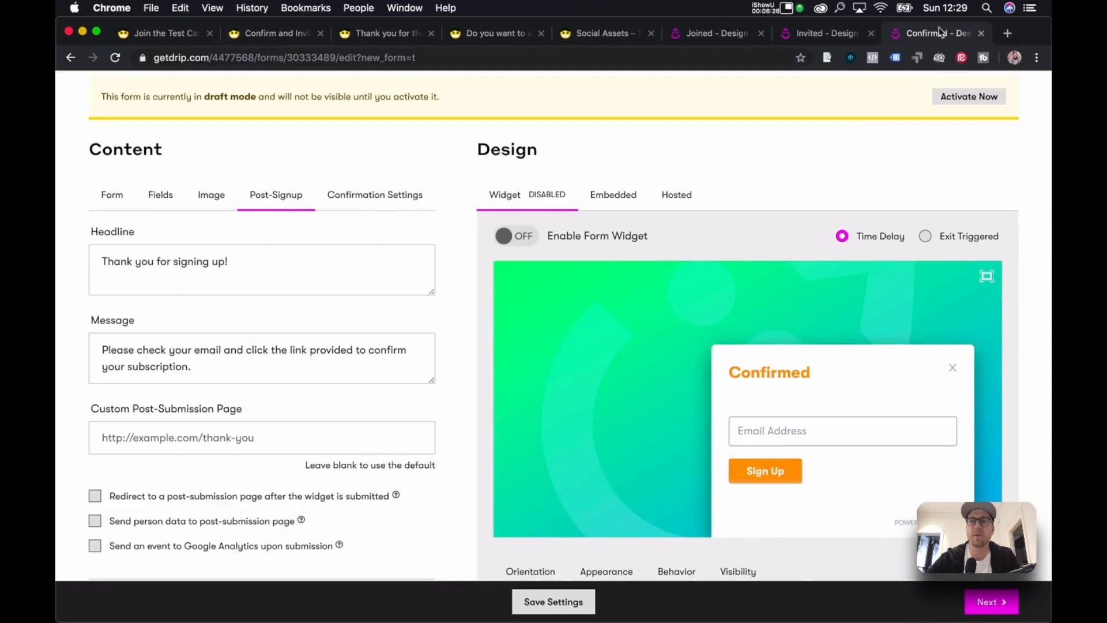
{"action": "scroll", "coordinate": [434, 232], "scroll_direction": "down", "scroll_amount": 5}
{"action": "left_click", "coordinate": [306, 287]}
{"action": "type", "text": "https://jesperastrom.com/confirm-and-invite/"}
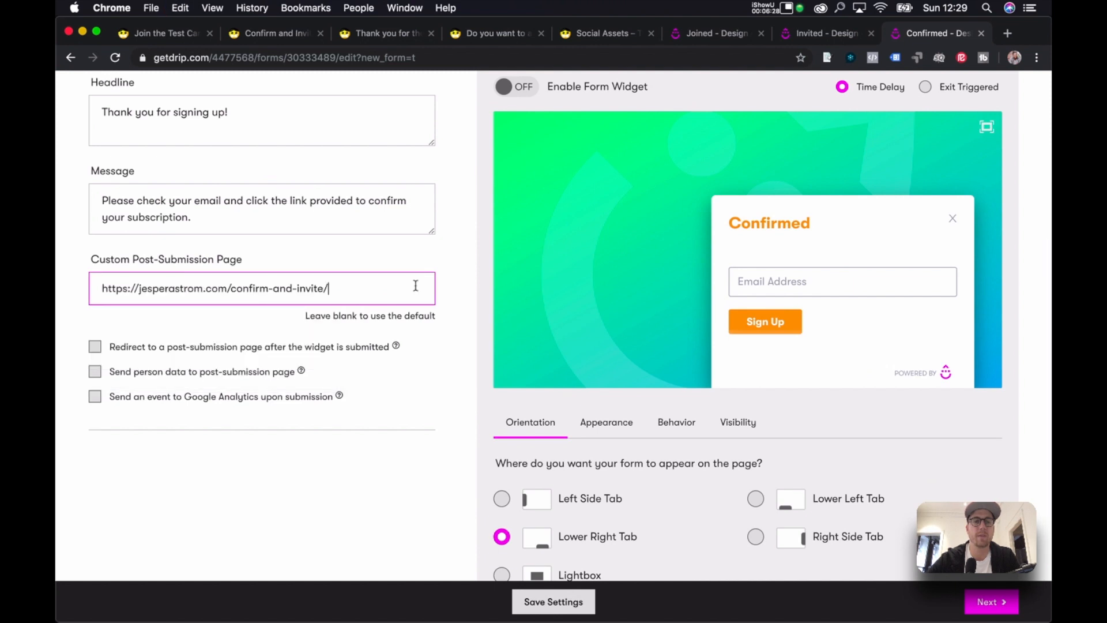
{"action": "left_click", "coordinate": [451, 247]}
{"action": "scroll", "coordinate": [450, 245], "scroll_direction": "up", "scroll_amount": 5}
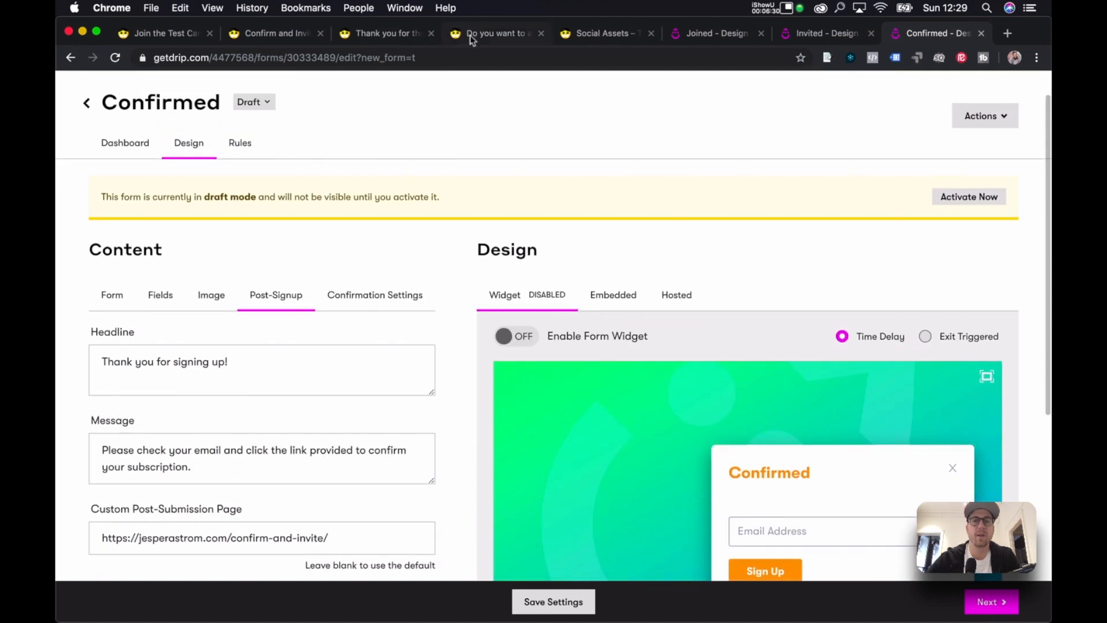
Review the invite pages and copy the Social Assets test campaign page URL.
{"action": "left_click", "coordinate": [367, 36]}
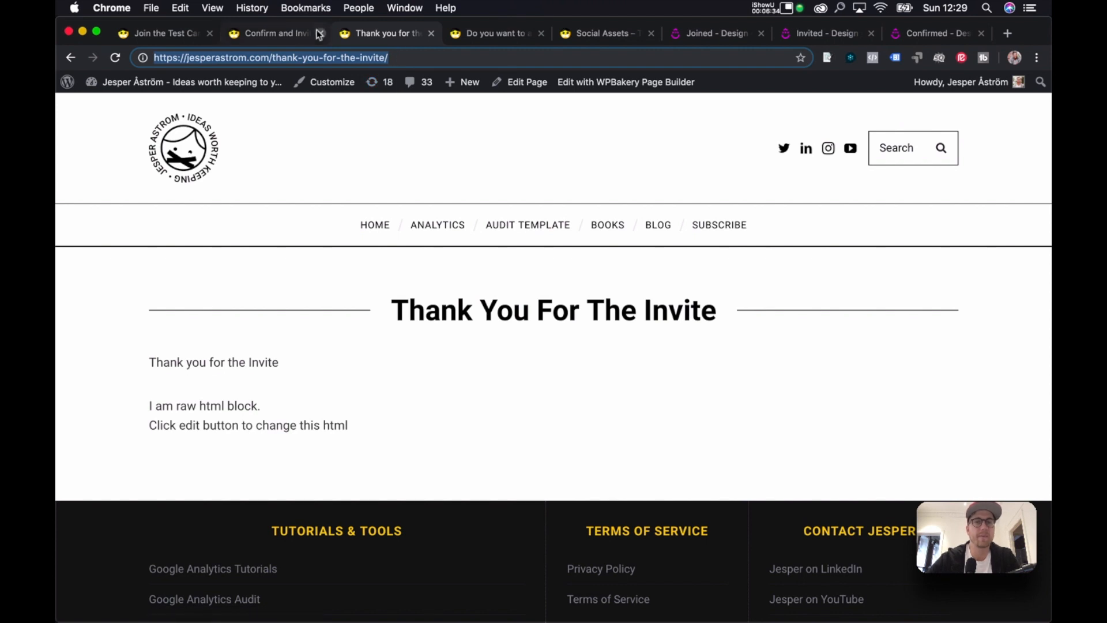
{"action": "left_click", "coordinate": [515, 39]}
{"action": "left_click", "coordinate": [594, 36]}
{"action": "left_click", "coordinate": [451, 59]}
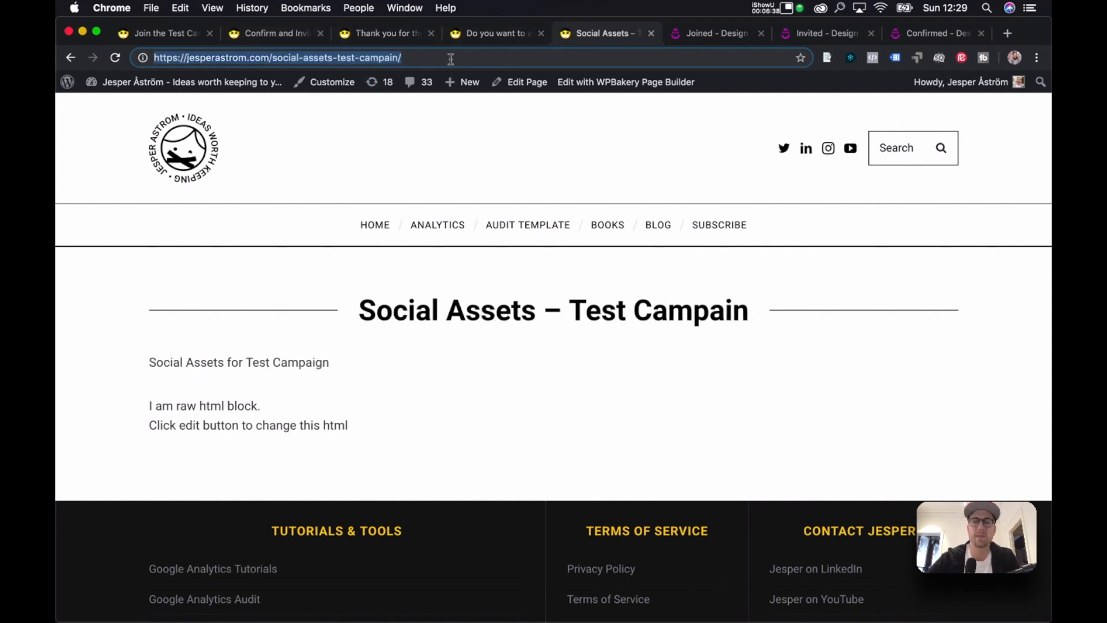
{"action": "left_click", "coordinate": [935, 31]}
{"action": "scroll", "coordinate": [388, 375], "scroll_direction": "down", "scroll_amount": 3}
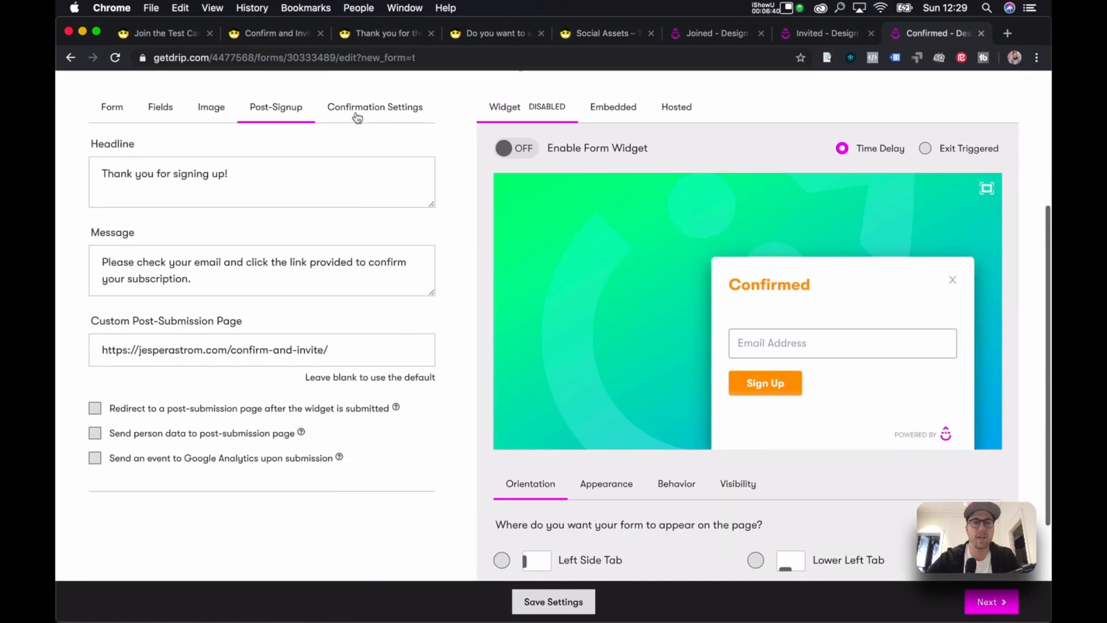
Set the Confirmed form's post-confirmation page to the Social Assets URL with Send person data ticked.
{"action": "left_click", "coordinate": [357, 110]}
{"action": "scroll", "coordinate": [346, 421], "scroll_direction": "down", "scroll_amount": 3}
{"action": "scroll", "coordinate": [358, 428], "scroll_direction": "down", "scroll_amount": 5}
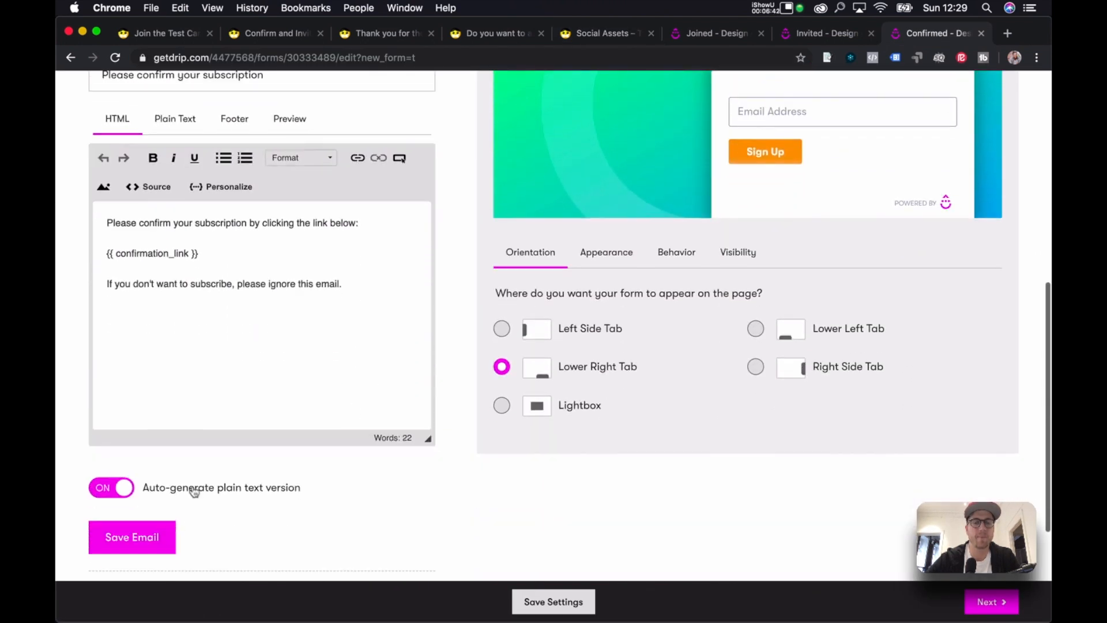
{"action": "scroll", "coordinate": [218, 492], "scroll_direction": "down", "scroll_amount": 3}
{"action": "scroll", "coordinate": [209, 486], "scroll_direction": "down", "scroll_amount": 3}
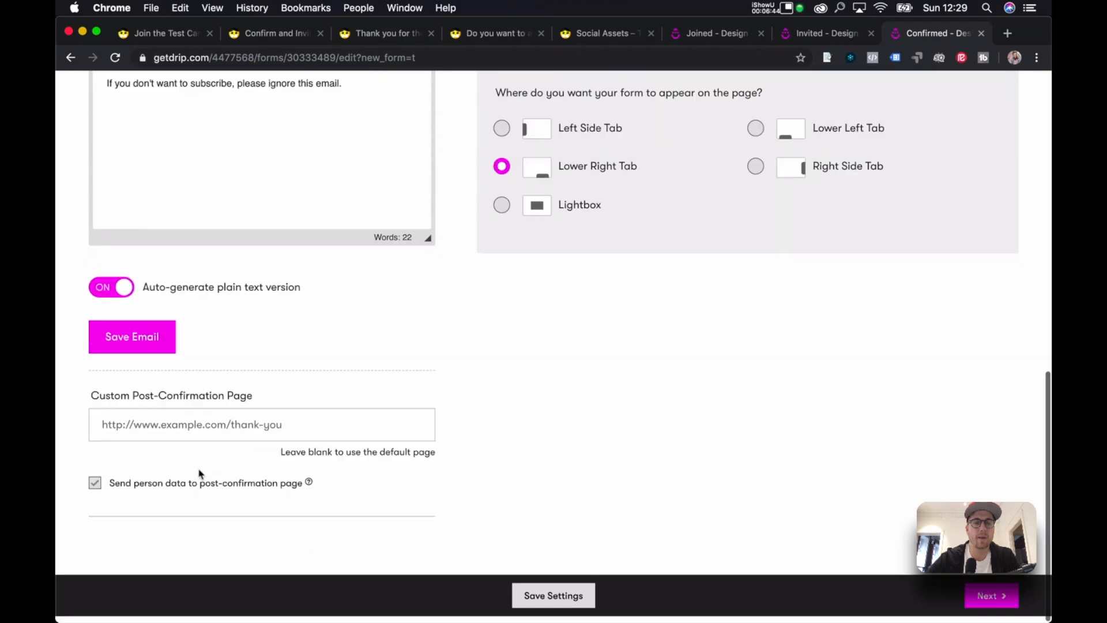
{"action": "left_click", "coordinate": [198, 430]}
{"action": "left_click", "coordinate": [109, 490]}
{"action": "left_click", "coordinate": [95, 490]}
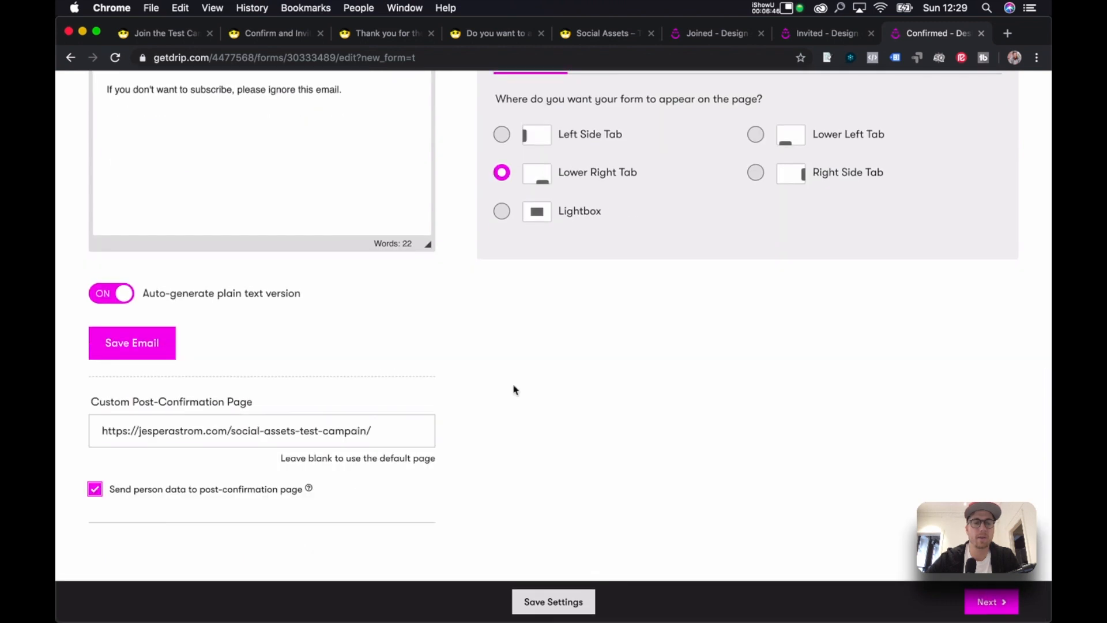
{"action": "scroll", "coordinate": [514, 388], "scroll_direction": "up", "scroll_amount": 2}
Tick Send person data on the Invited form's post-confirmation page.
{"action": "left_click", "coordinate": [821, 39]}
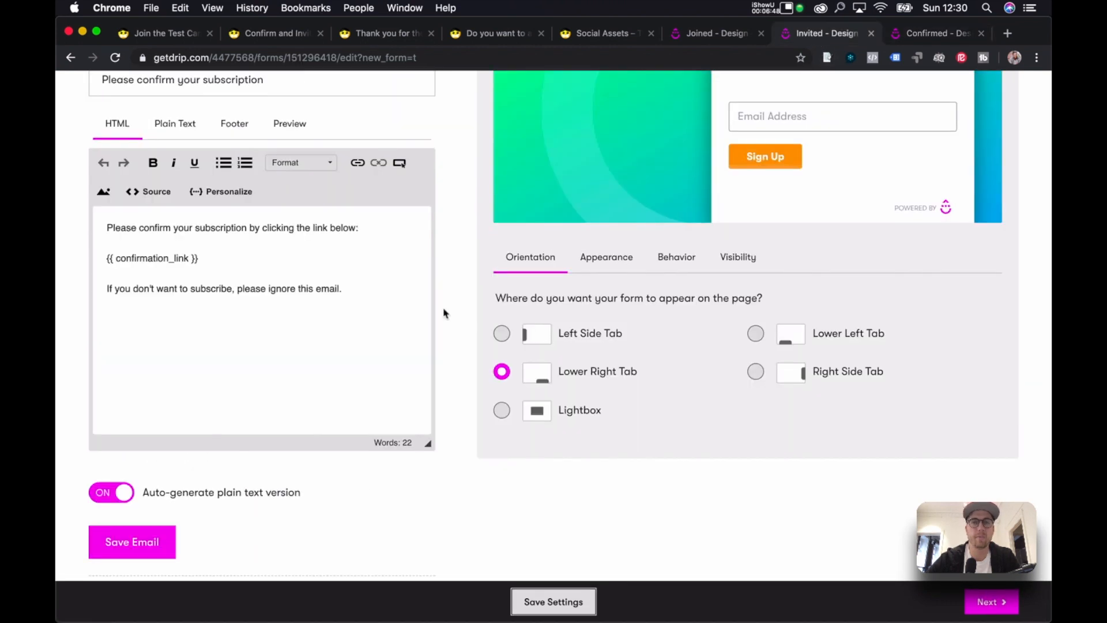
{"action": "scroll", "coordinate": [444, 313], "scroll_direction": "down", "scroll_amount": 5}
{"action": "left_click", "coordinate": [94, 489]}
{"action": "scroll", "coordinate": [463, 360], "scroll_direction": "up", "scroll_amount": 2}
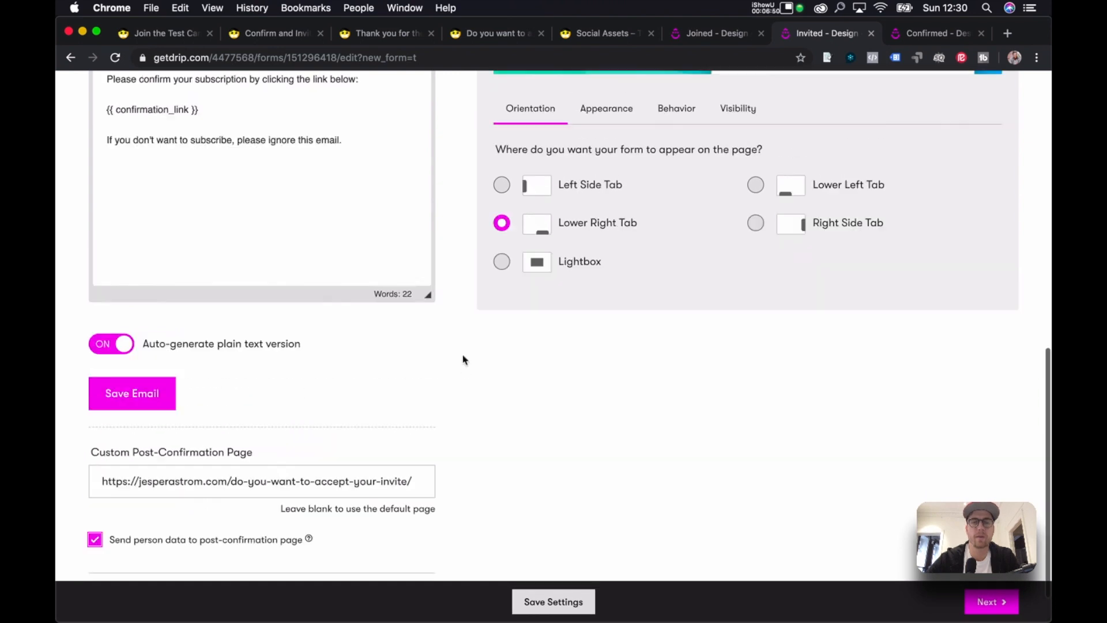
{"action": "scroll", "coordinate": [463, 360], "scroll_direction": "up", "scroll_amount": 3}
Bring up the invite-flow diagram on slide 3 of the Keynote presentation.
{"action": "key", "text": "ctrl+Up"}
{"action": "left_click", "coordinate": [770, 406]}
{"action": "key", "text": "Down"}
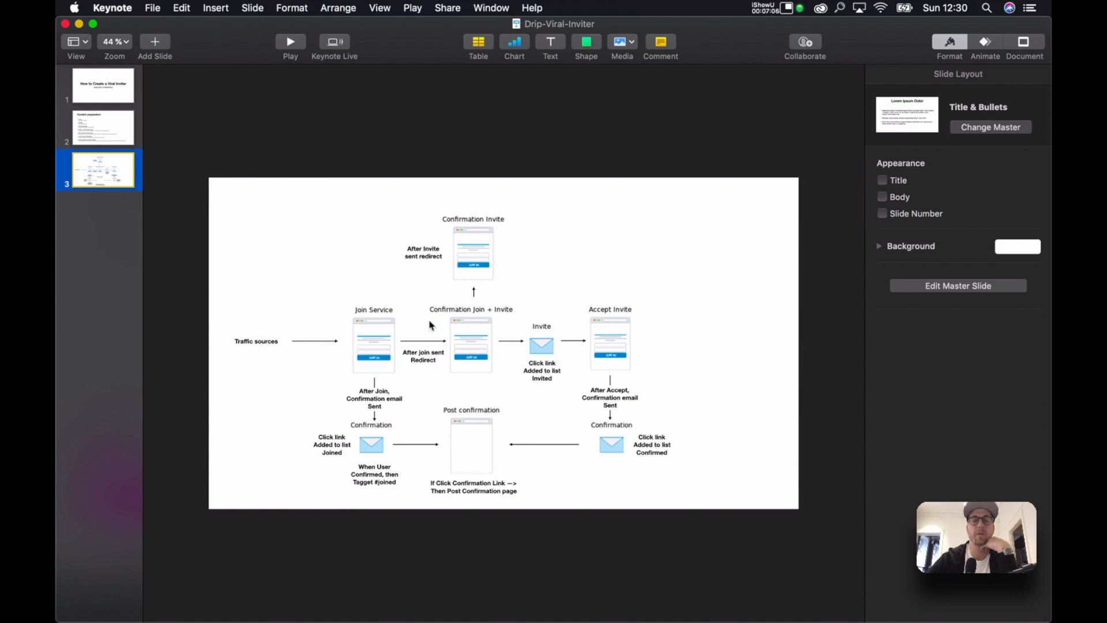
Return from Keynote to the Invited - Design editor window in Chrome.
{"action": "key", "text": "ctrl+Up"}
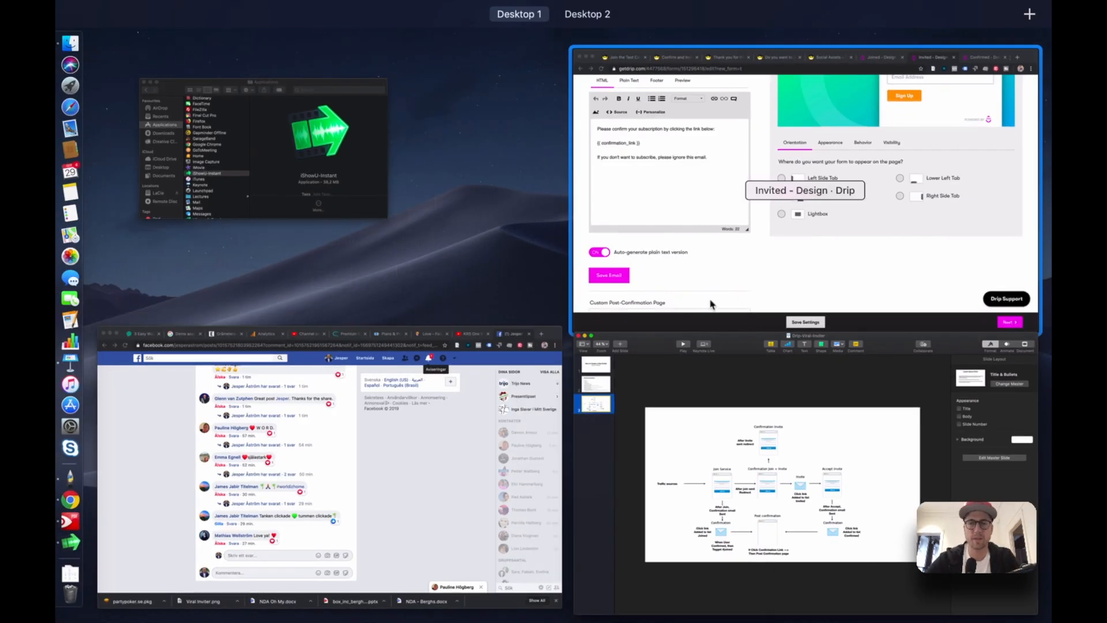
{"action": "left_click", "coordinate": [723, 291]}
Save the Invited form's settings and activate the Confirmed form.
{"action": "left_click", "coordinate": [564, 601]}
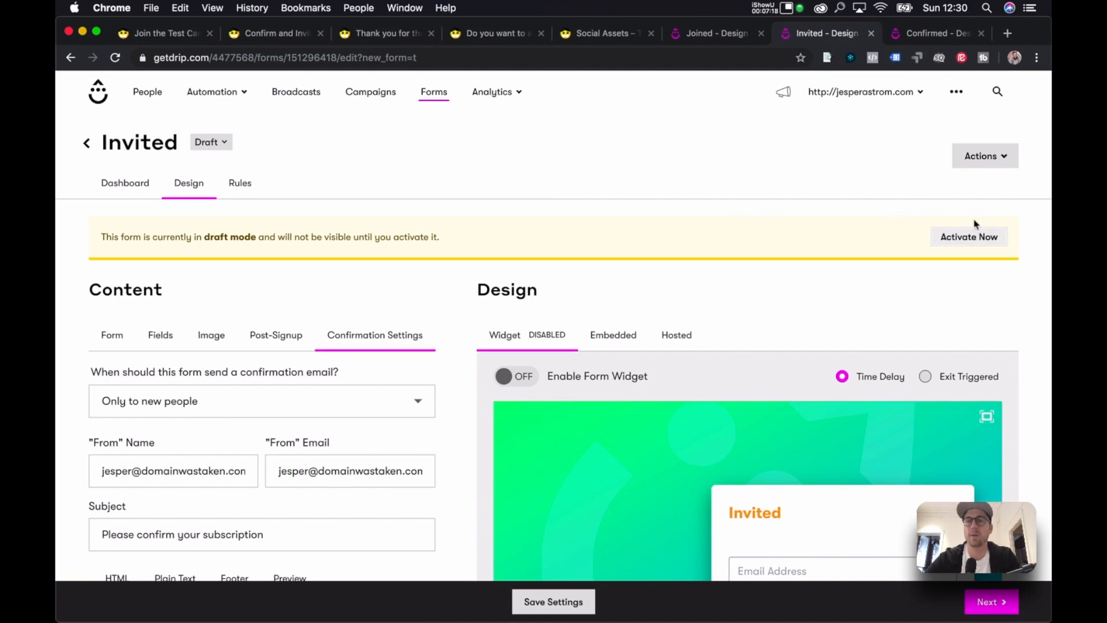
{"action": "left_click", "coordinate": [959, 36]}
{"action": "scroll", "coordinate": [873, 225], "scroll_direction": "up", "scroll_amount": 8}
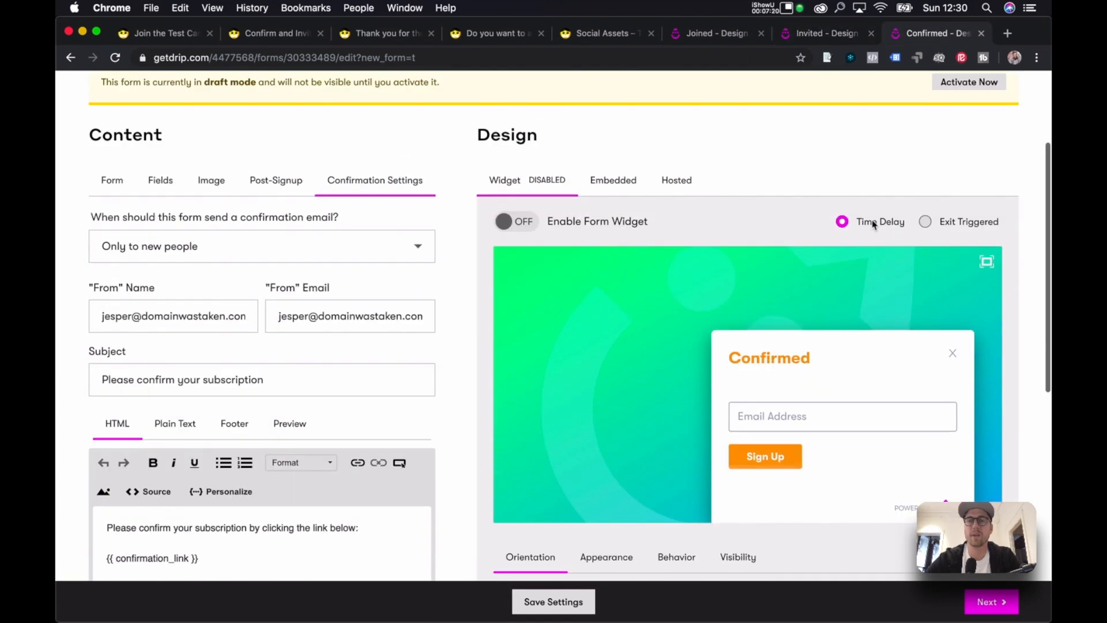
{"action": "left_click", "coordinate": [966, 129]}
Review the three form editors, then display the Joined form's embedded HTML code.
{"action": "left_click", "coordinate": [710, 35]}
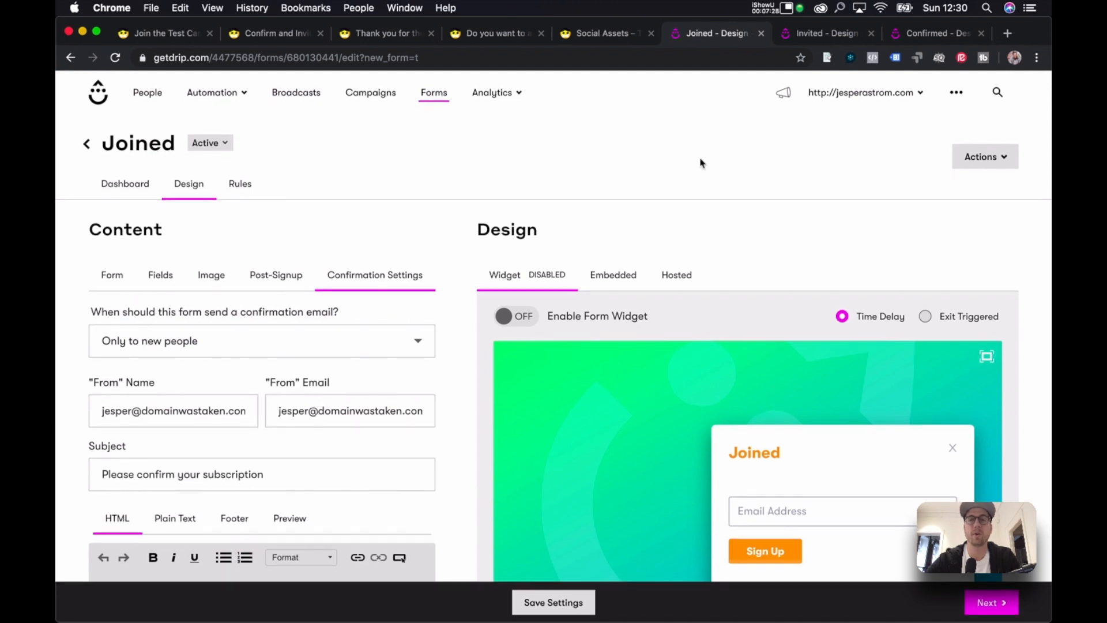
{"action": "left_click", "coordinate": [820, 36]}
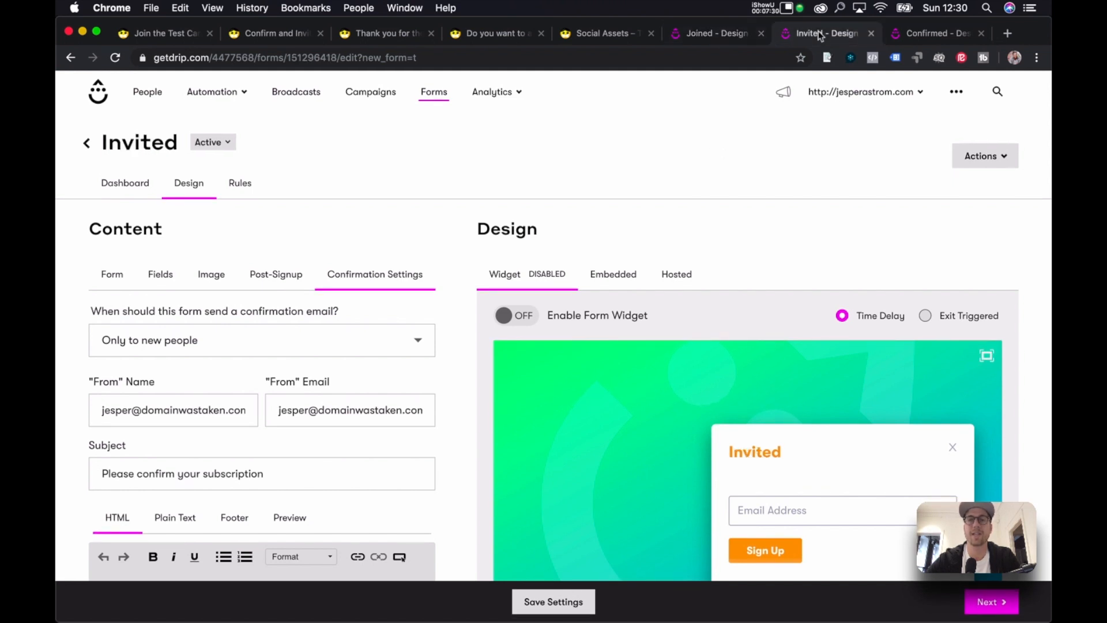
{"action": "left_click", "coordinate": [915, 35]}
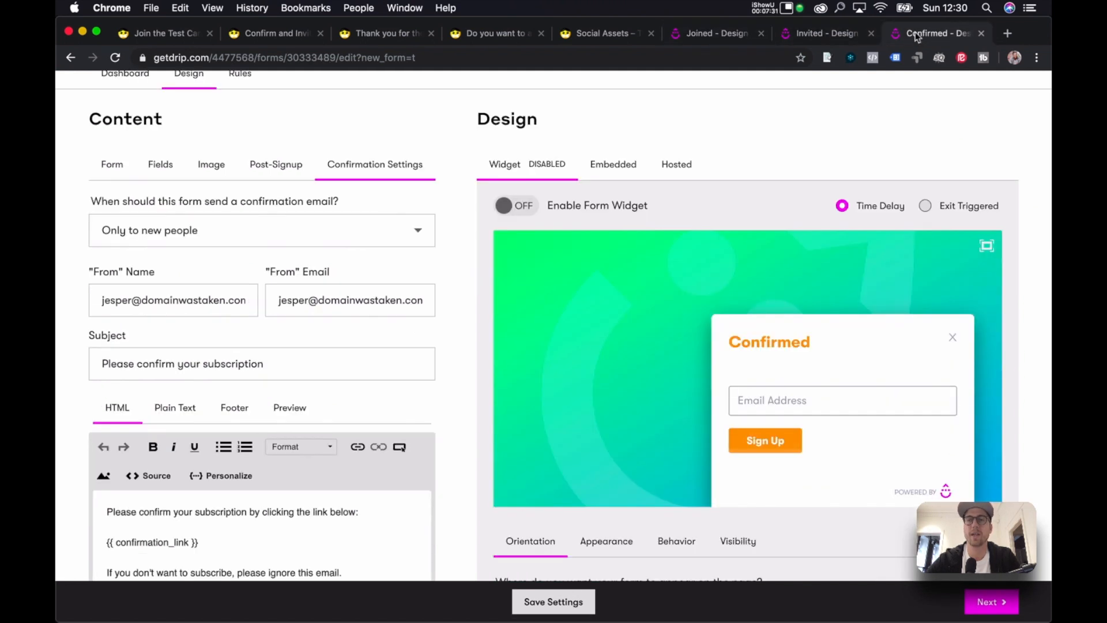
{"action": "left_click", "coordinate": [699, 36]}
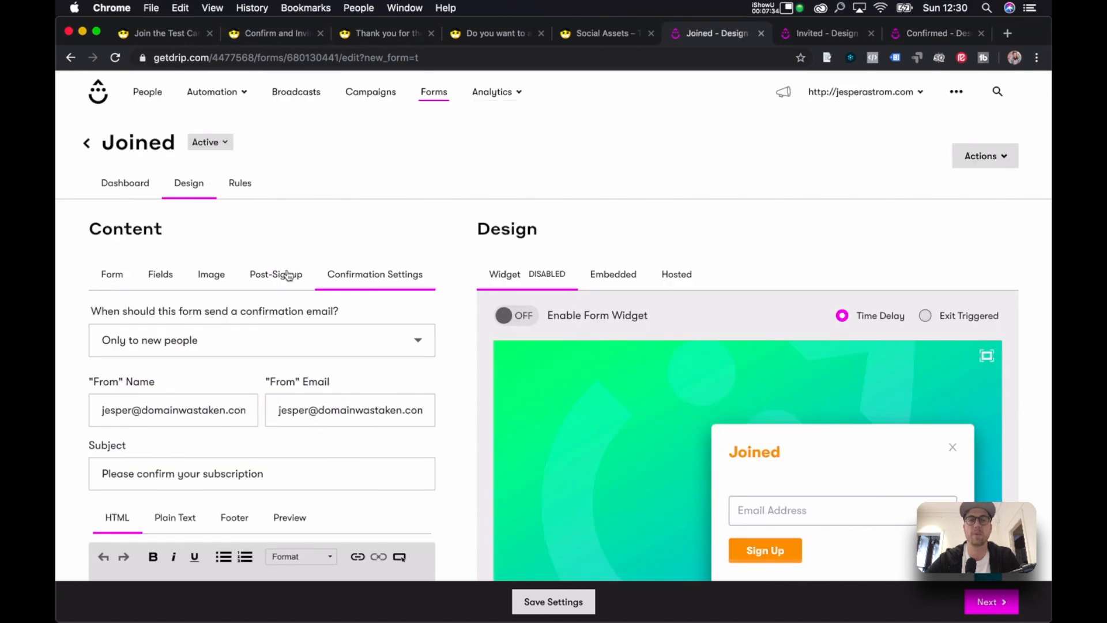
{"action": "scroll", "coordinate": [311, 456], "scroll_direction": "down", "scroll_amount": 10}
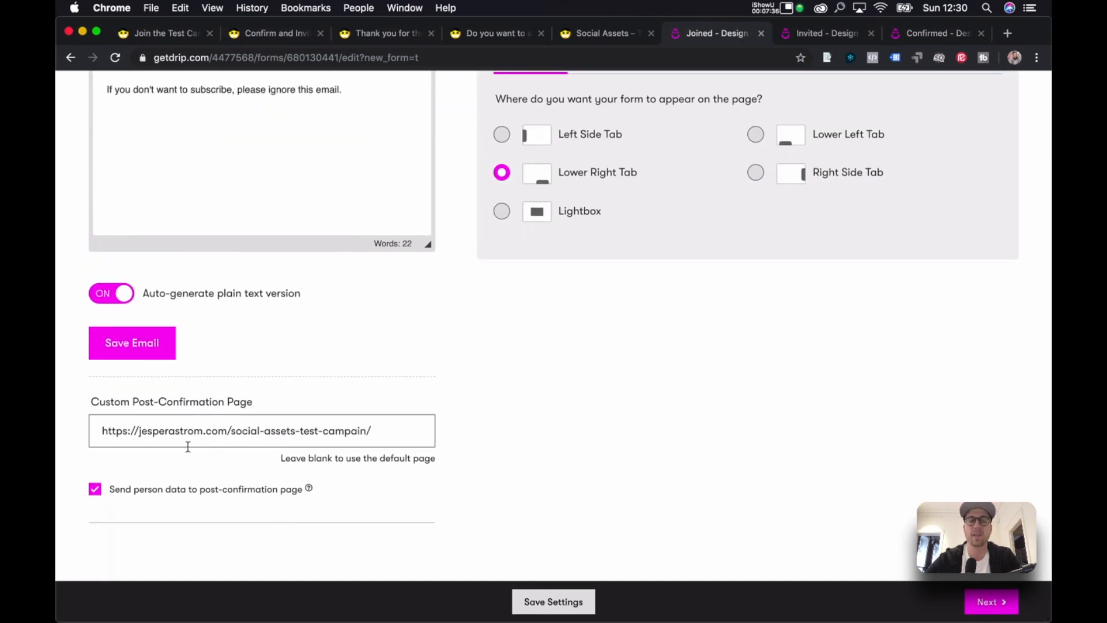
{"action": "scroll", "coordinate": [422, 383], "scroll_direction": "up", "scroll_amount": 8}
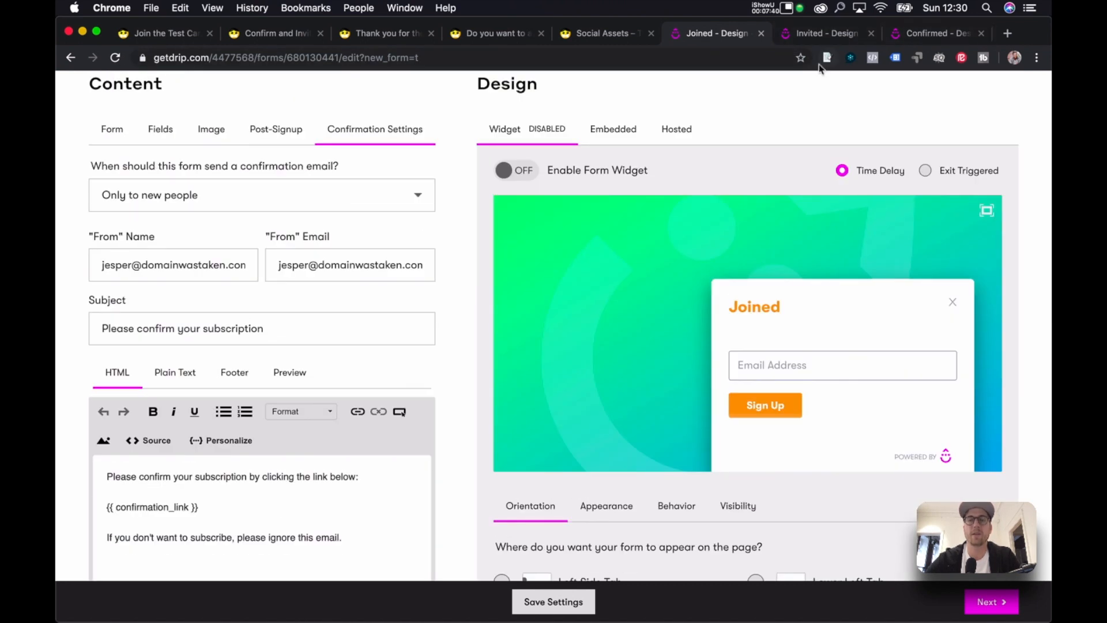
{"action": "scroll", "coordinate": [654, 114], "scroll_direction": "up", "scroll_amount": 3}
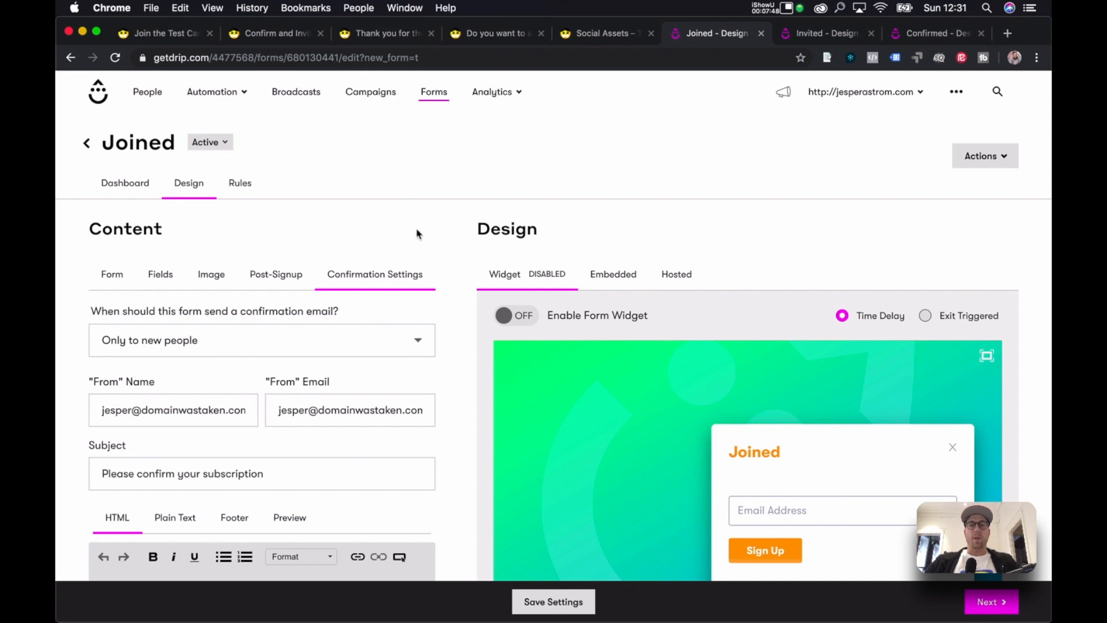
{"action": "scroll", "coordinate": [417, 234], "scroll_direction": "down", "scroll_amount": 4}
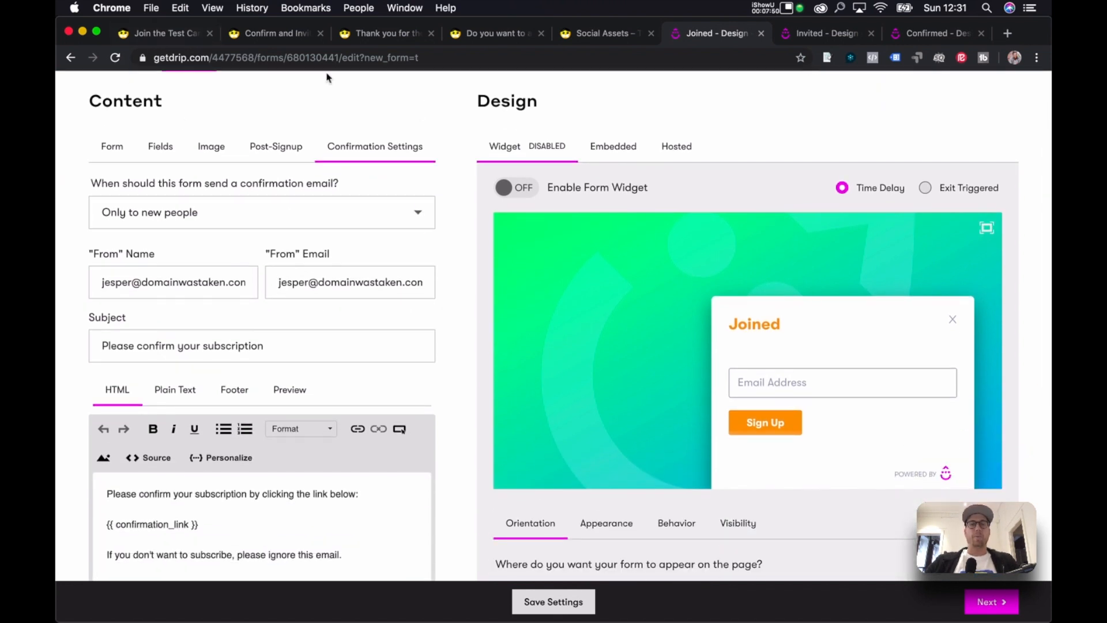
{"action": "scroll", "coordinate": [463, 160], "scroll_direction": "up", "scroll_amount": 4}
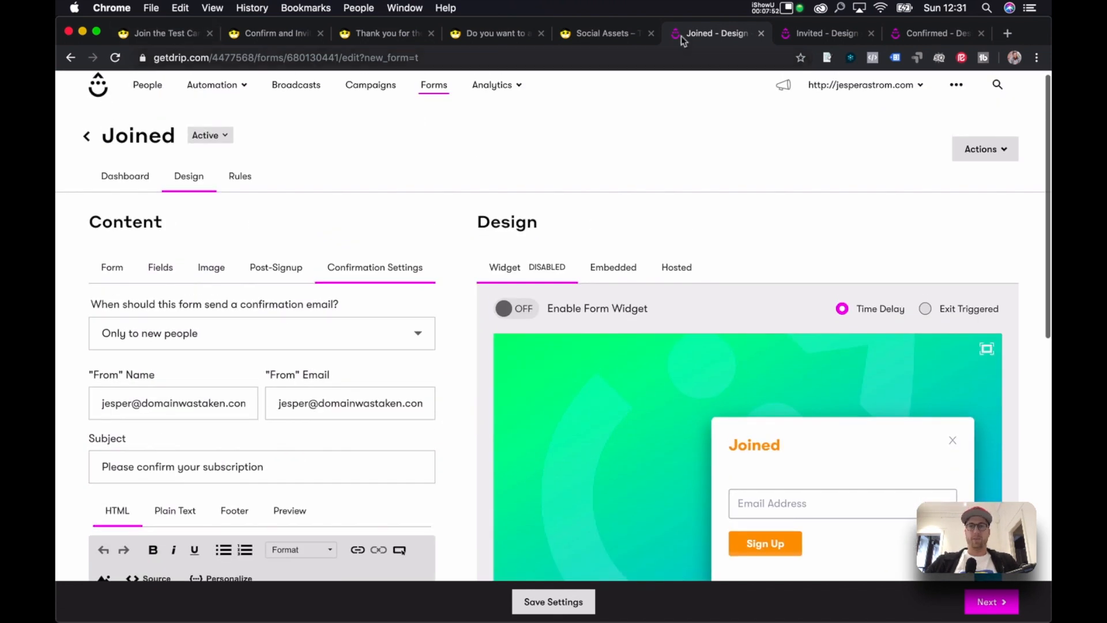
{"action": "scroll", "coordinate": [491, 193], "scroll_direction": "down", "scroll_amount": 6}
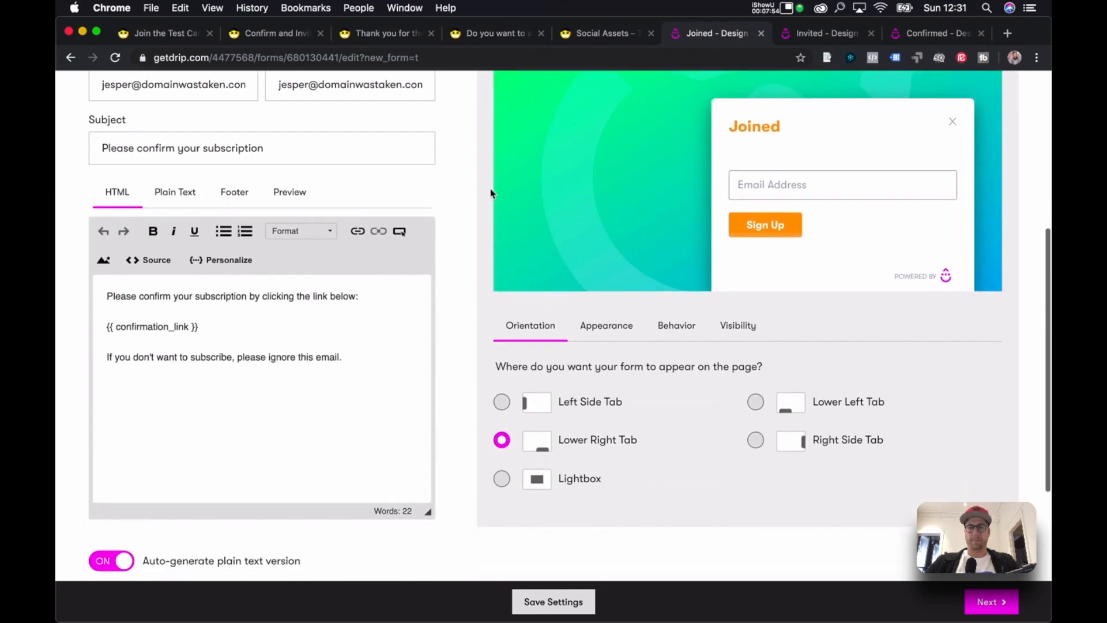
{"action": "scroll", "coordinate": [770, 168], "scroll_direction": "up", "scroll_amount": 3}
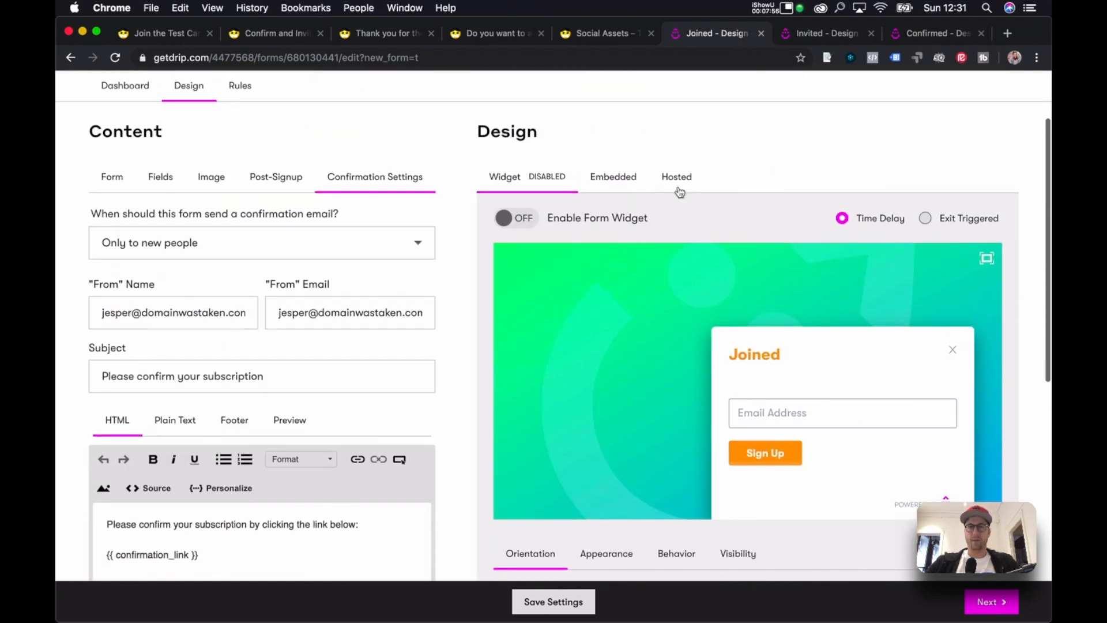
{"action": "left_click", "coordinate": [677, 176]}
{"action": "left_click", "coordinate": [623, 179]}
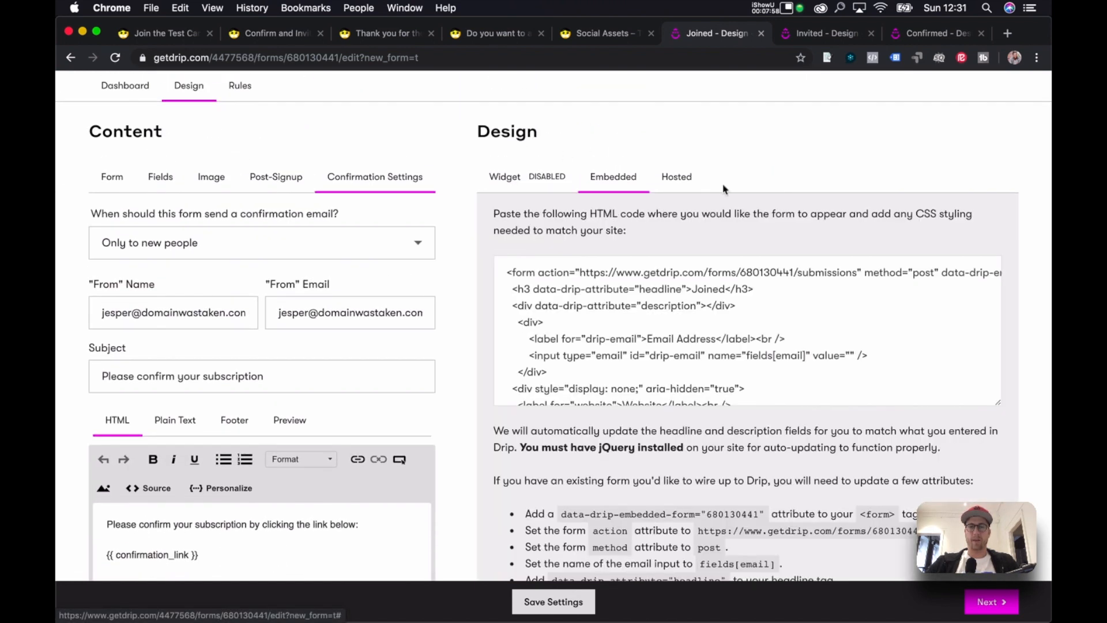
{"action": "scroll", "coordinate": [683, 319], "scroll_direction": "down", "scroll_amount": 2}
Copy the Joined form's embed HTML and go to the Join The Test Campaign page.
{"action": "scroll", "coordinate": [683, 318], "scroll_direction": "down", "scroll_amount": 1}
{"action": "key", "text": "super+a"}
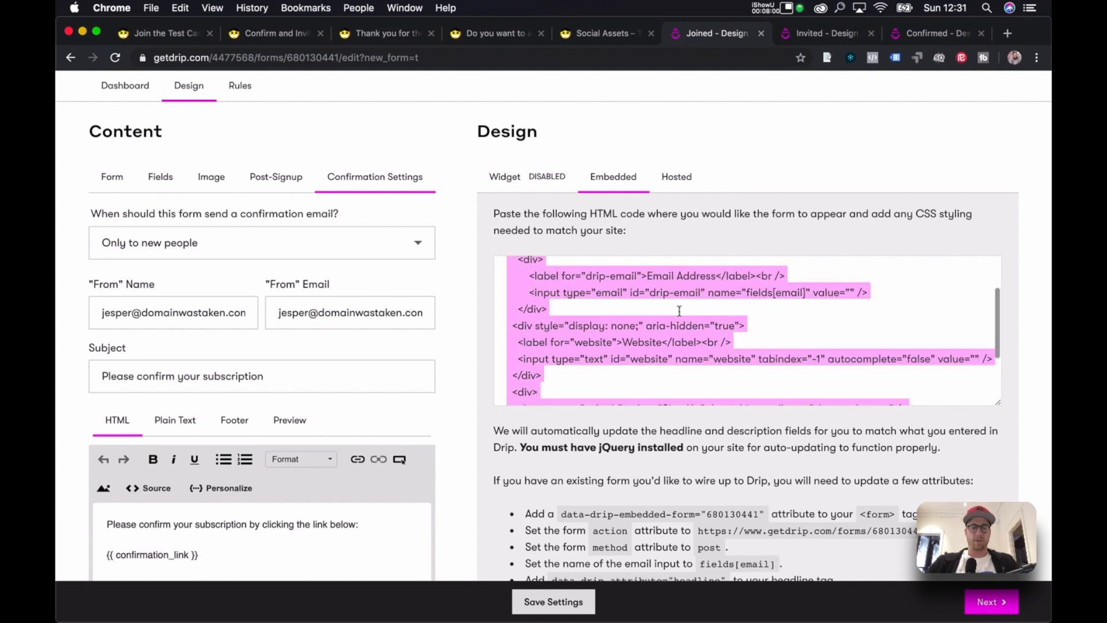
{"action": "key", "text": "super+c"}
{"action": "scroll", "coordinate": [819, 398], "scroll_direction": "down", "scroll_amount": 5}
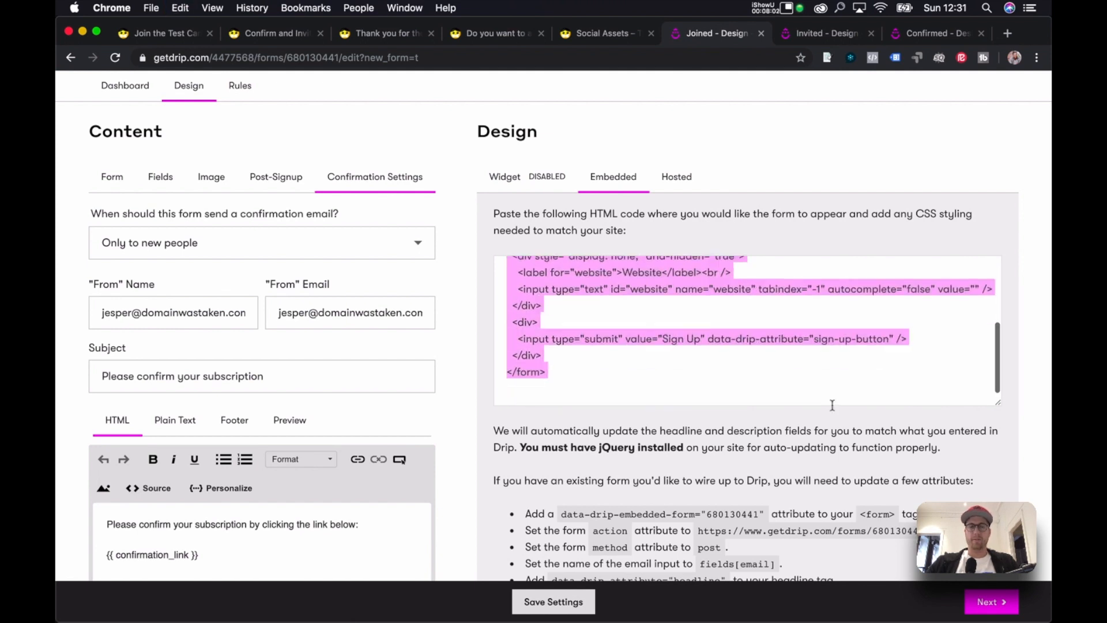
{"action": "scroll", "coordinate": [622, 403], "scroll_direction": "up", "scroll_amount": 5}
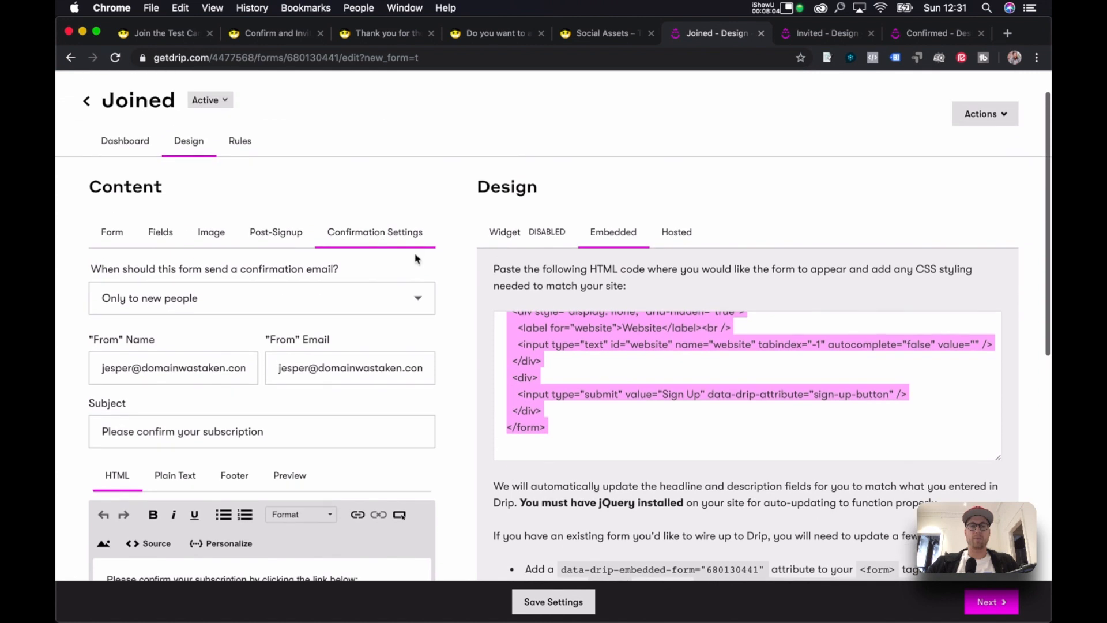
{"action": "left_click", "coordinate": [160, 231]}
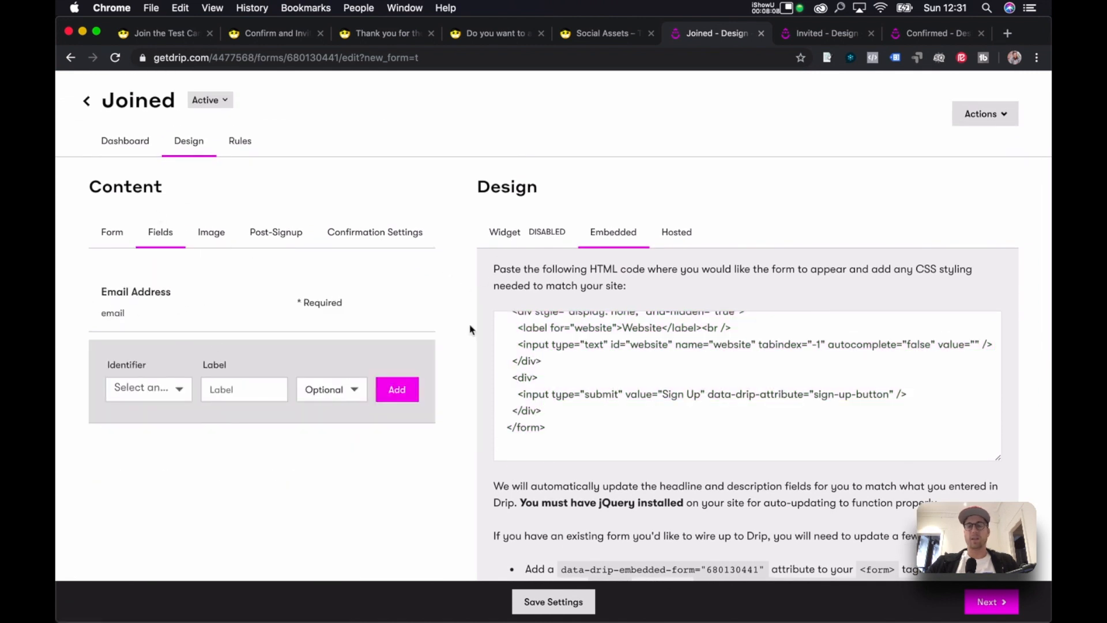
{"action": "scroll", "coordinate": [460, 226], "scroll_direction": "up", "scroll_amount": 1}
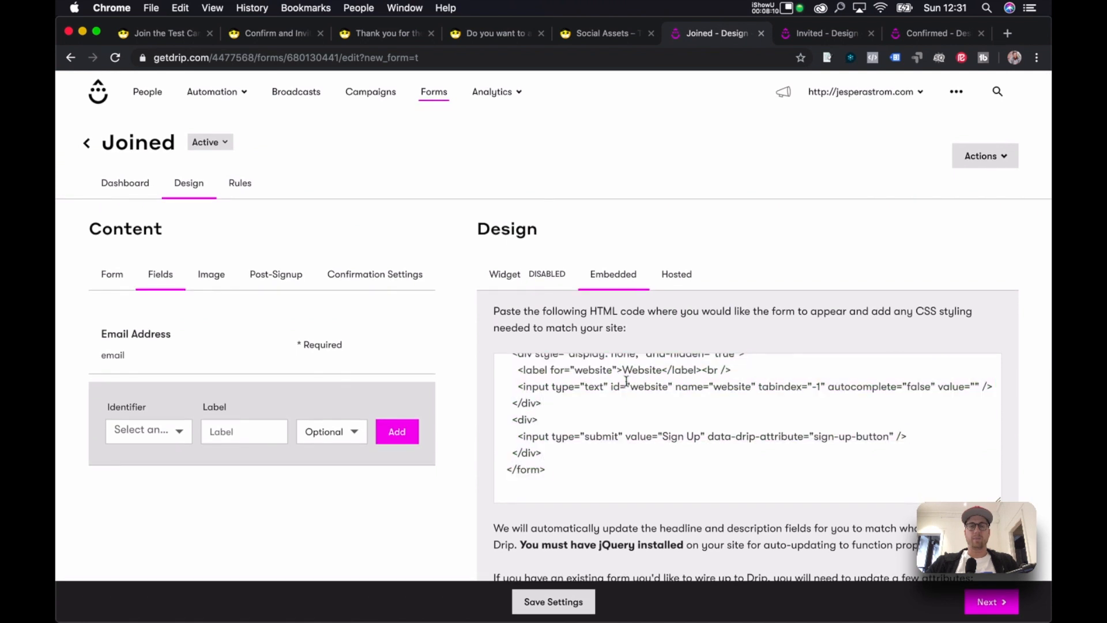
{"action": "left_click", "coordinate": [626, 380]}
{"action": "key", "text": "super+c"}
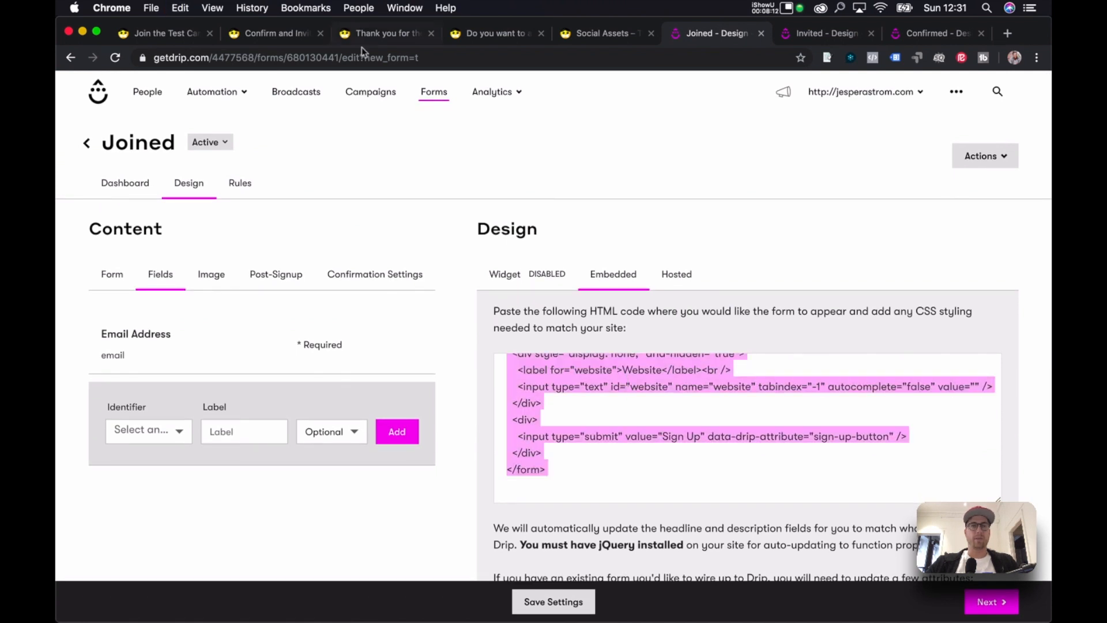
{"action": "left_click", "coordinate": [145, 34]}
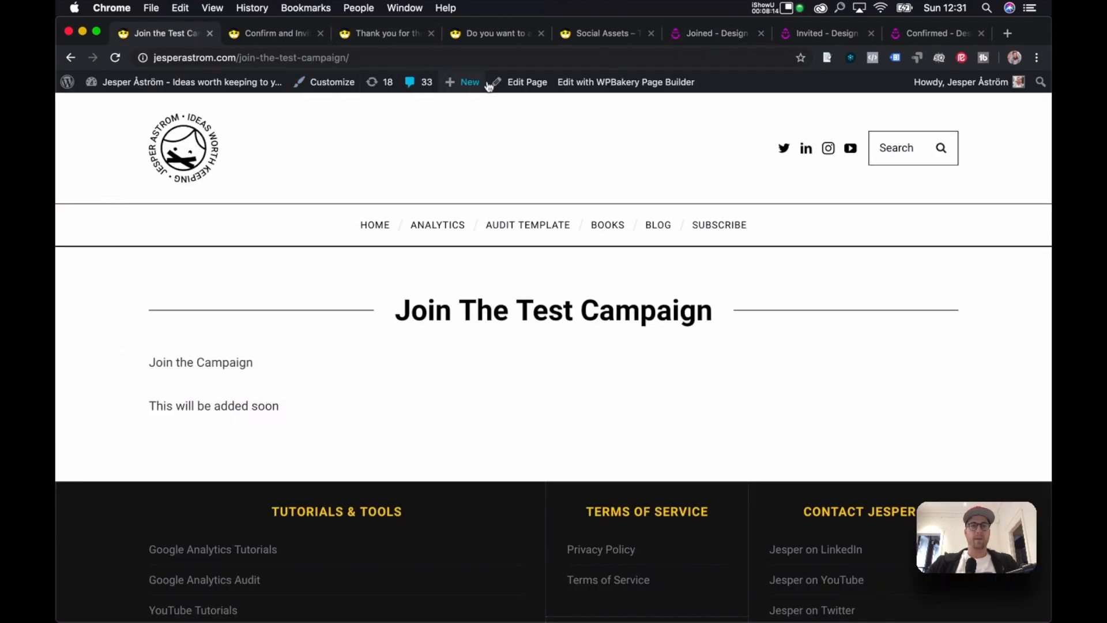
Replace the Raw HTML placeholder 'This will be added soon' with the Joined embed code and update the page.
{"action": "left_click", "coordinate": [509, 86]}
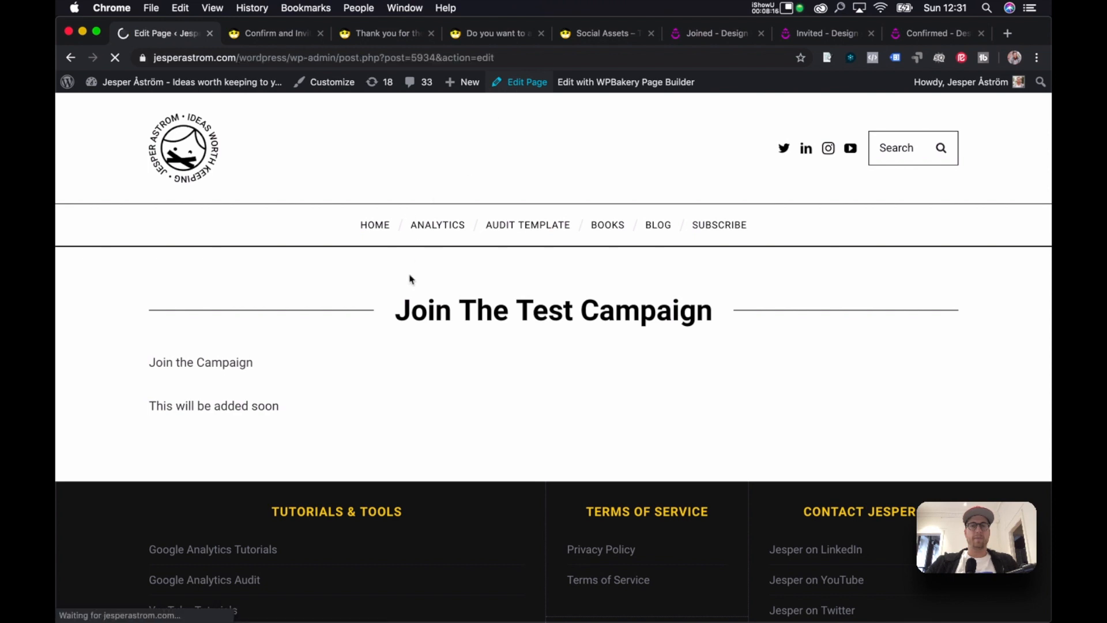
{"action": "scroll", "coordinate": [546, 346], "scroll_direction": "down", "scroll_amount": 5}
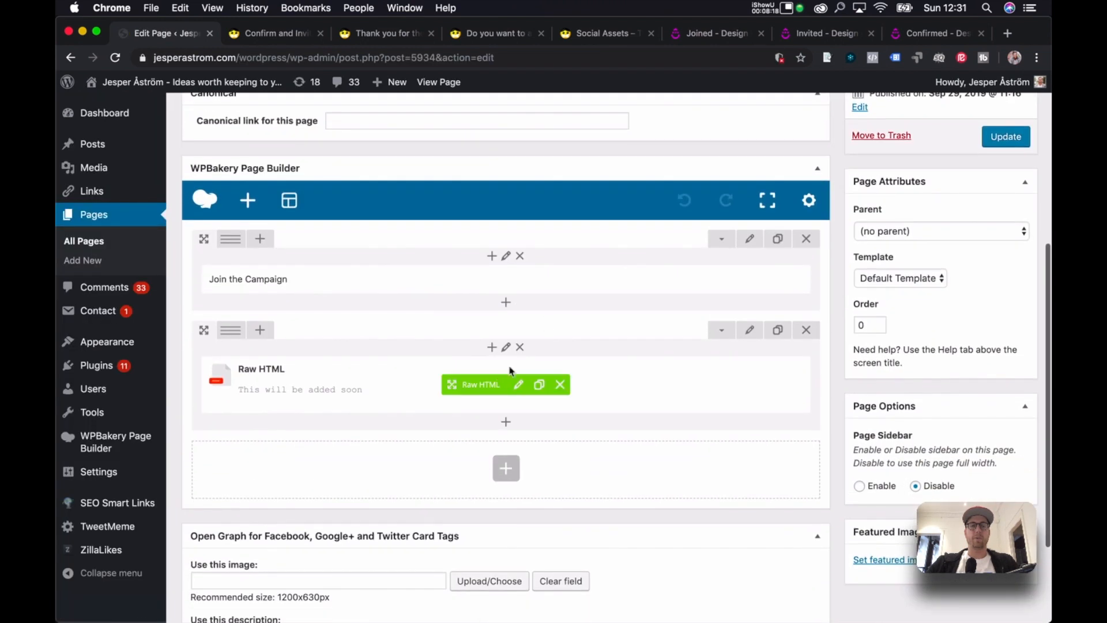
{"action": "left_click", "coordinate": [518, 383]}
{"action": "left_click", "coordinate": [557, 256]}
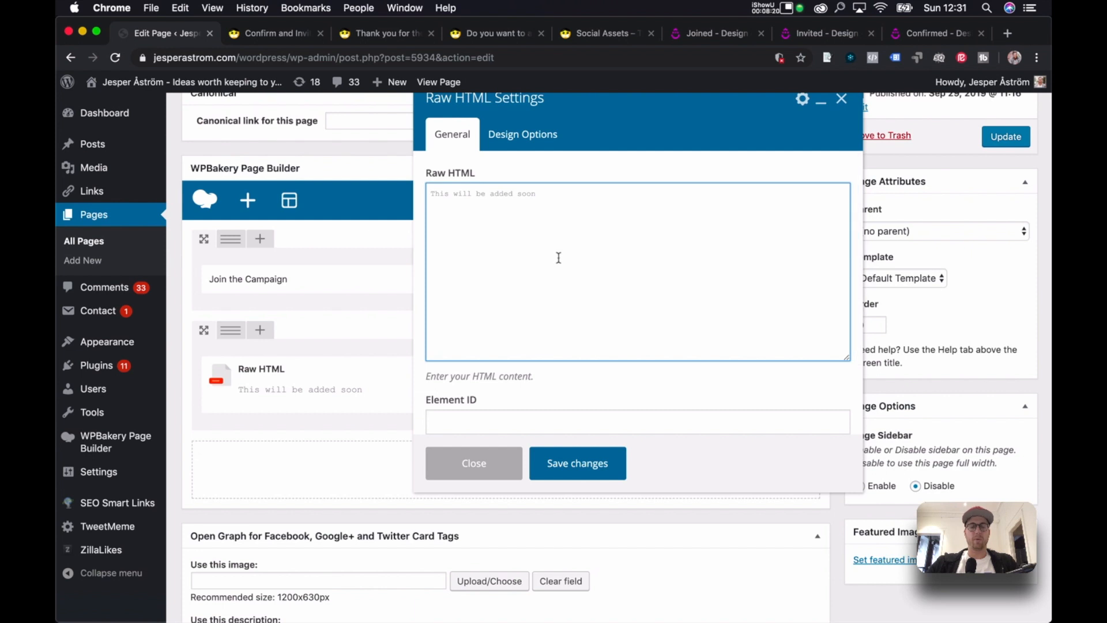
{"action": "key", "text": "super+a"}
{"action": "key", "text": "super+v"}
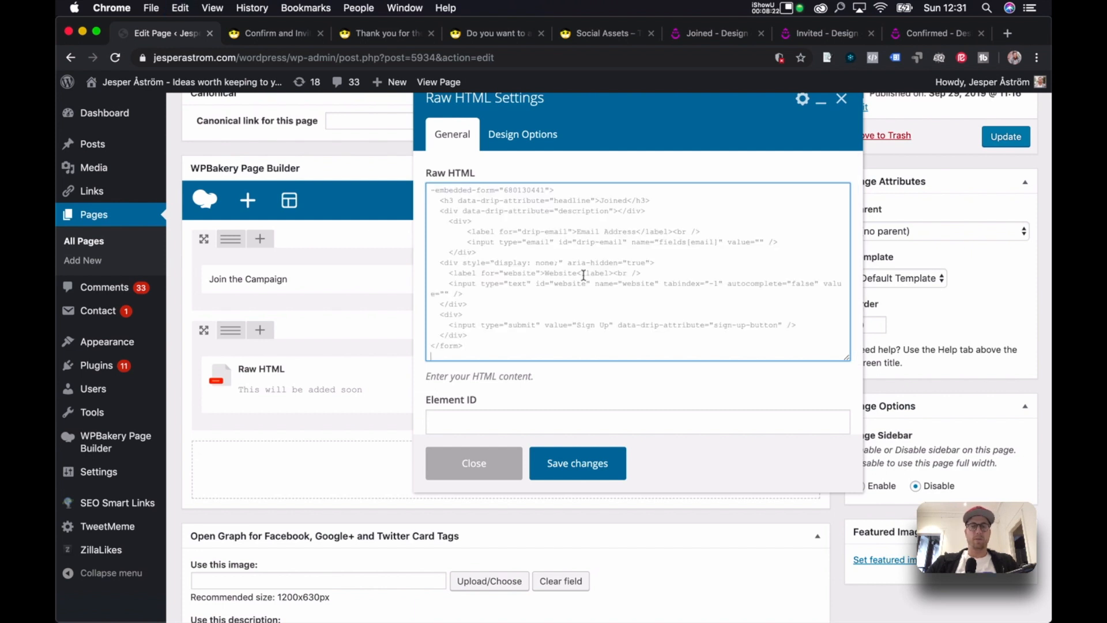
{"action": "left_click", "coordinate": [585, 465]}
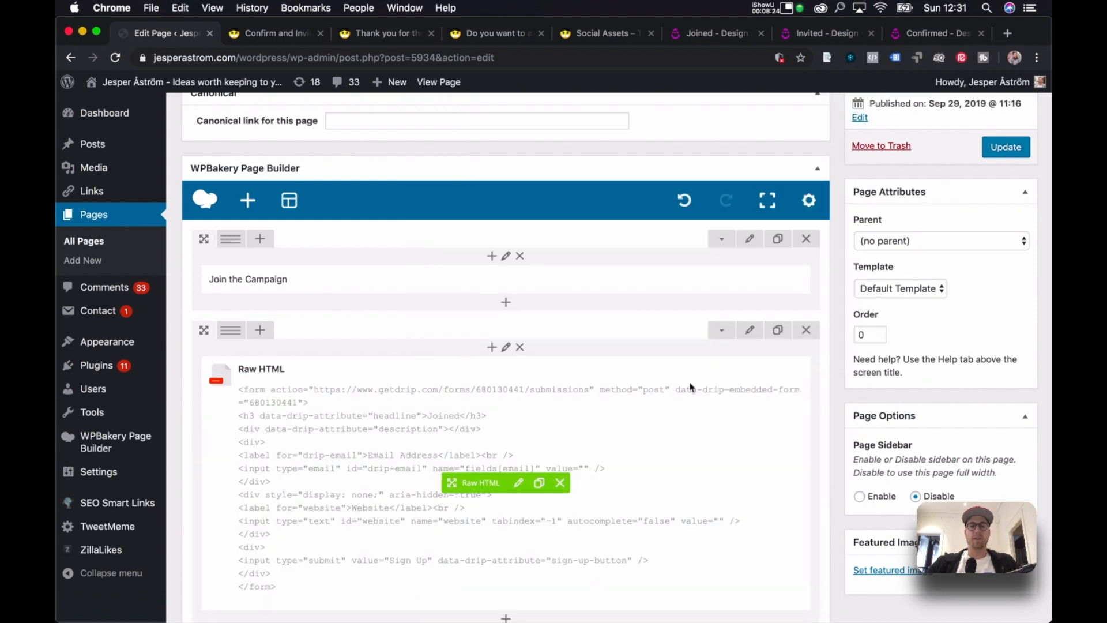
{"action": "left_click", "coordinate": [993, 153]}
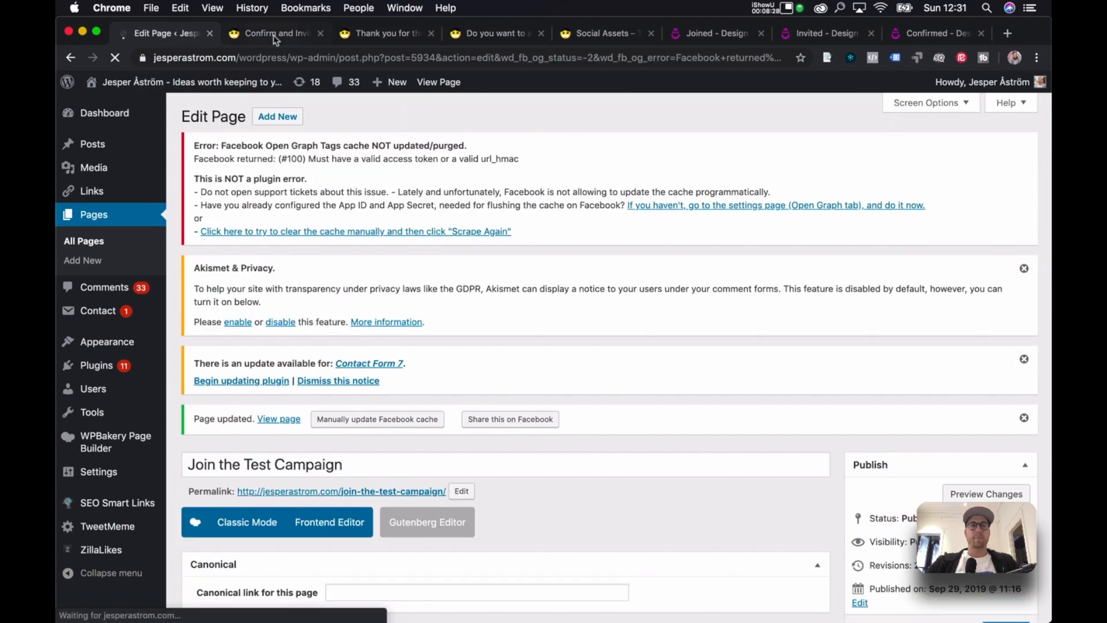
{"action": "left_click", "coordinate": [275, 33]}
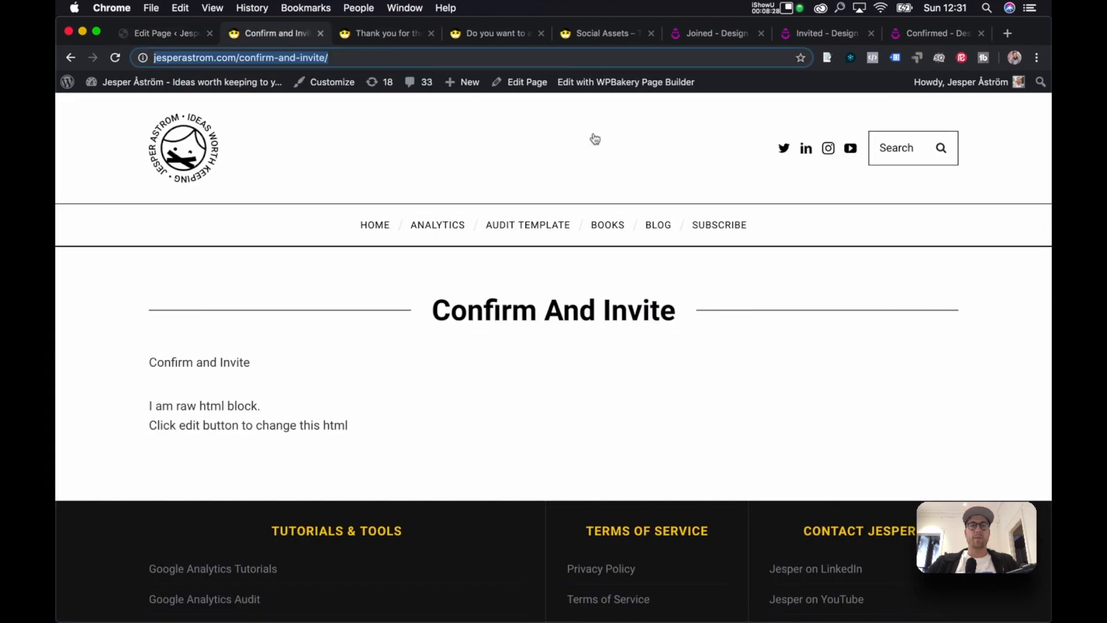
Copy the Invited form's HTML embed code and open the Confirm and Invite page in the editor.
{"action": "left_click", "coordinate": [823, 33]}
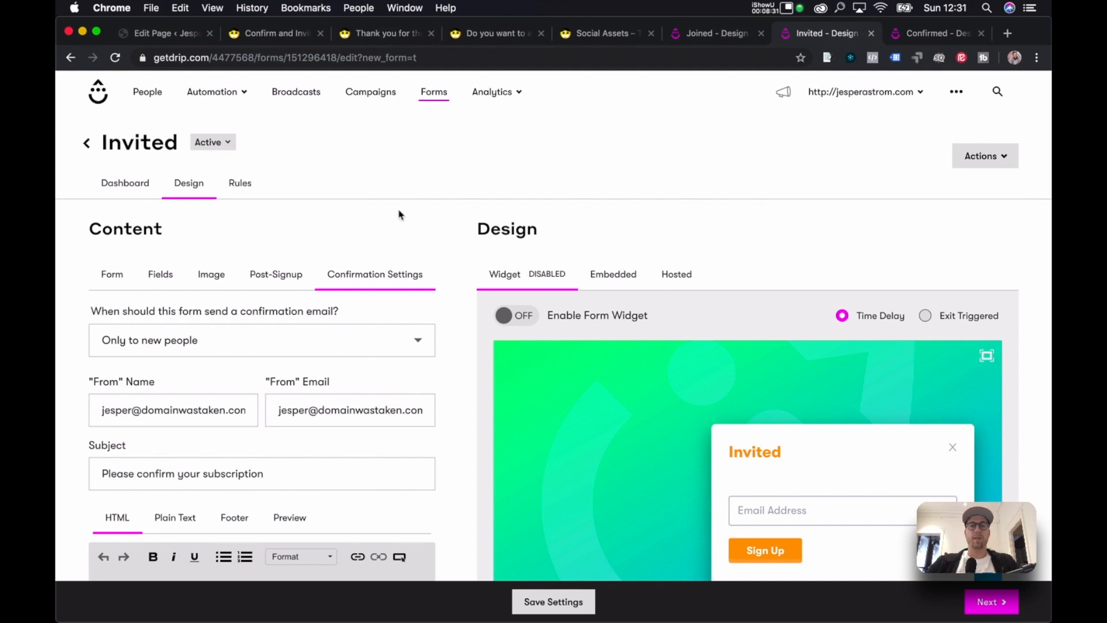
{"action": "left_click", "coordinate": [614, 276]}
{"action": "left_click", "coordinate": [691, 418]}
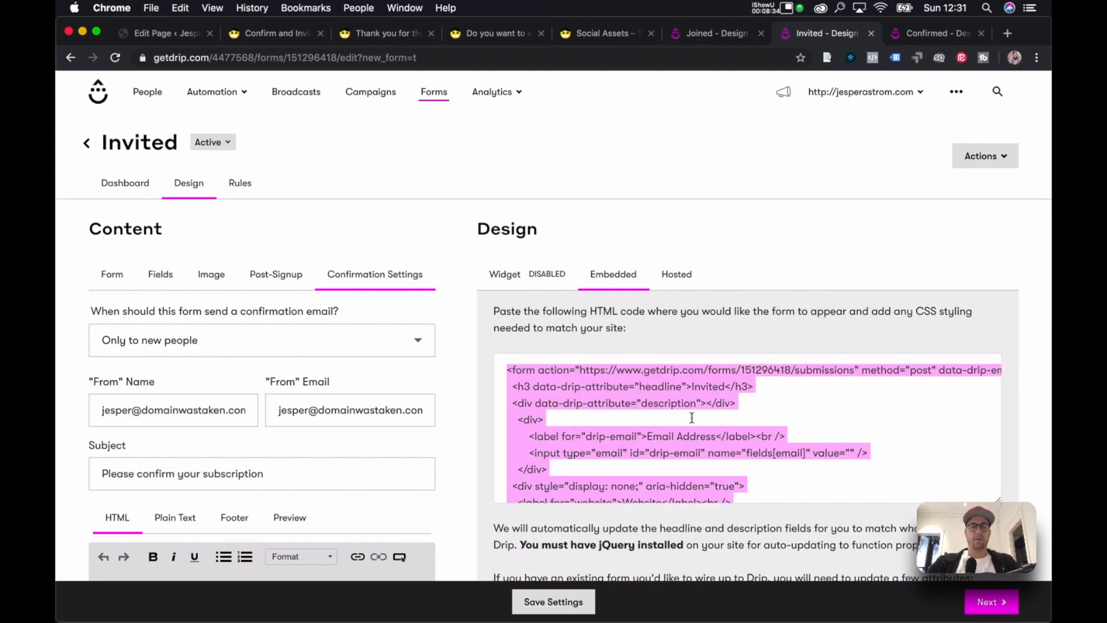
{"action": "left_click", "coordinate": [611, 35]}
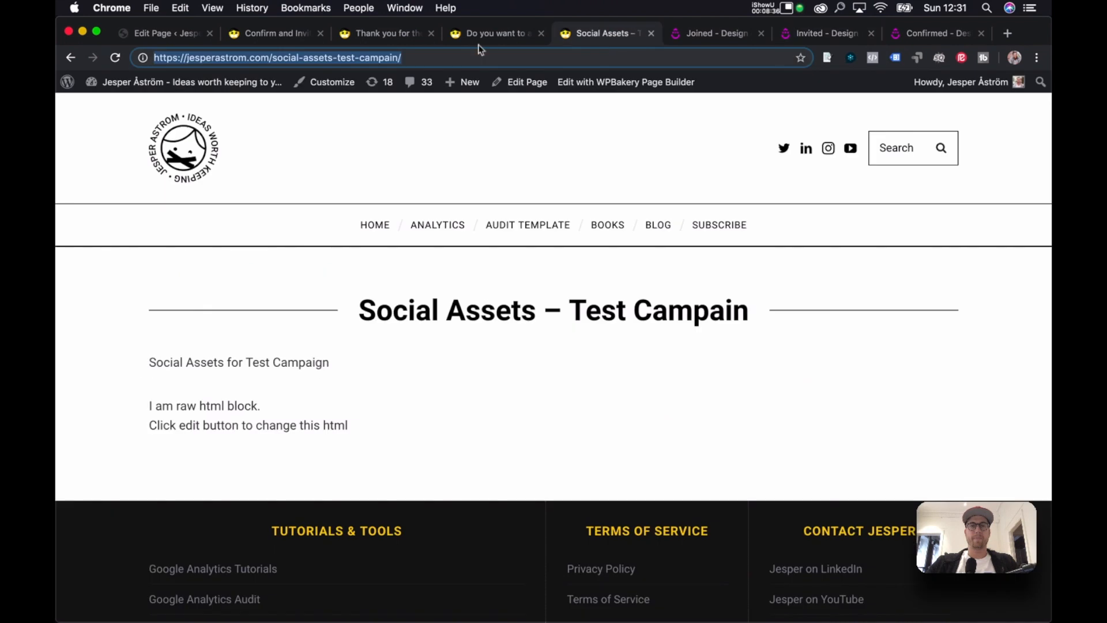
{"action": "left_click", "coordinate": [259, 34]}
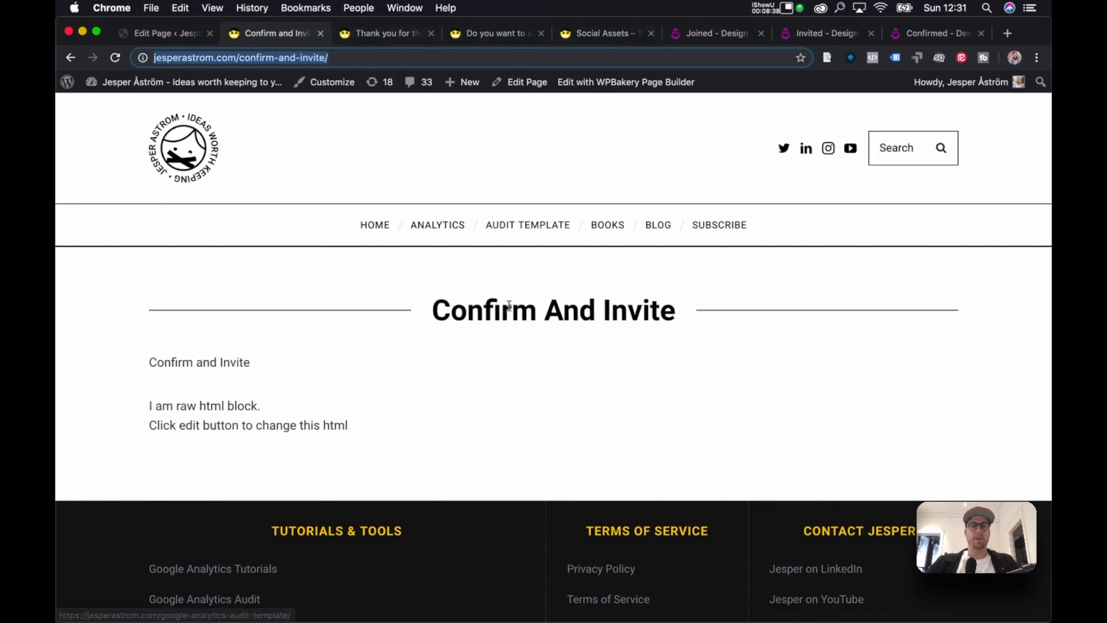
{"action": "left_click", "coordinate": [517, 85]}
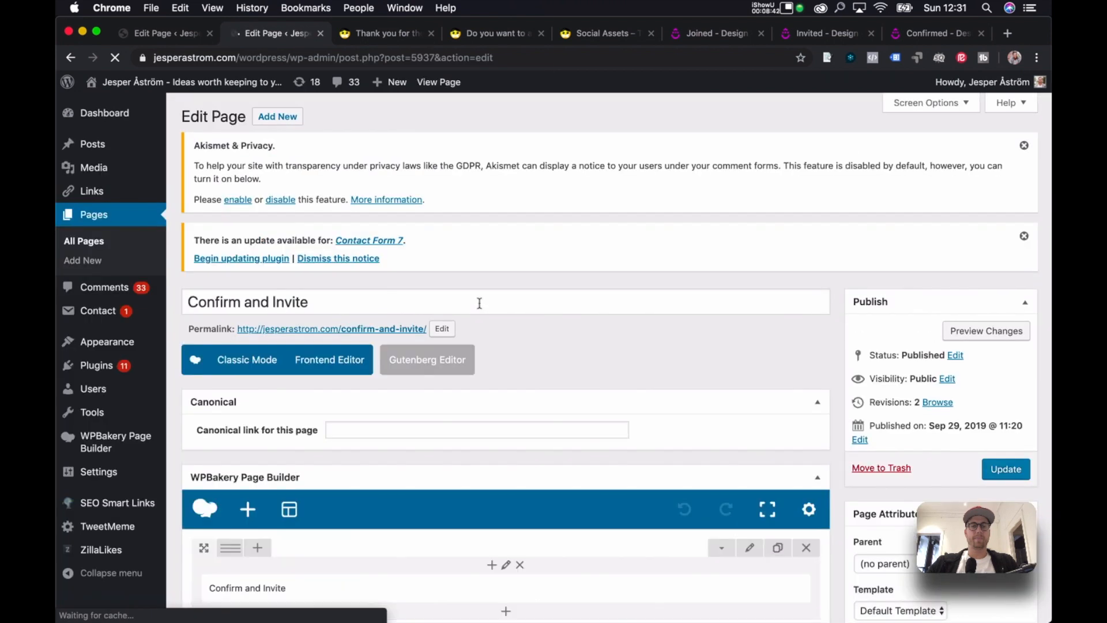
Replace the page's Raw HTML block with the Invited embed code, save it and update the page.
{"action": "scroll", "coordinate": [548, 305], "scroll_direction": "down", "scroll_amount": 5}
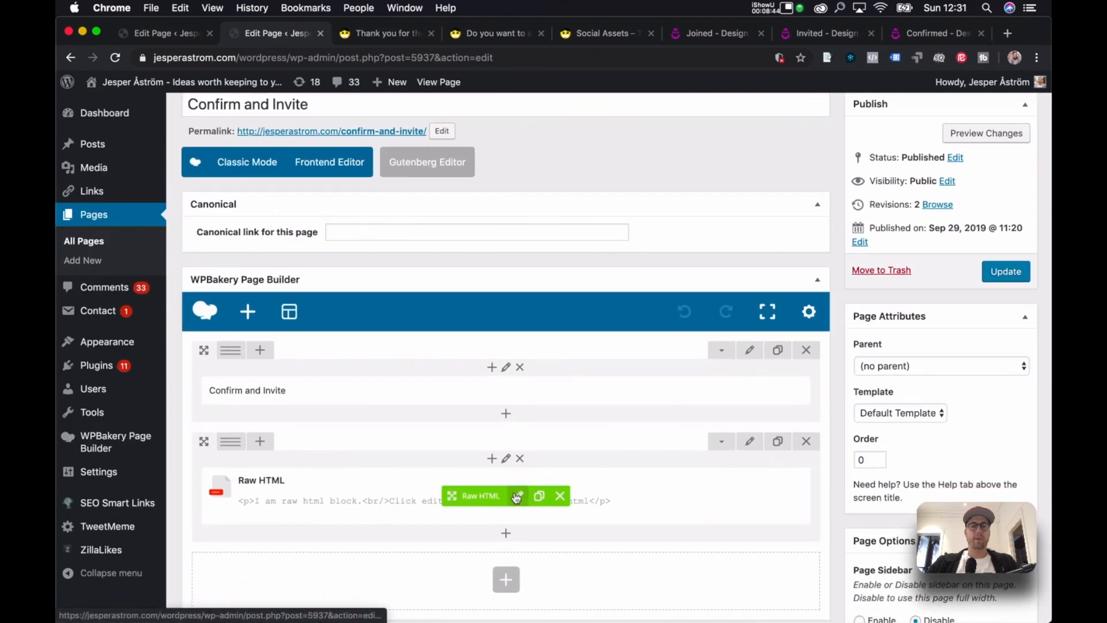
{"action": "left_click", "coordinate": [519, 497]}
{"action": "left_click", "coordinate": [597, 220]}
{"action": "key", "text": "ctrl+a"}
{"action": "key", "text": "ctrl+v"}
{"action": "left_click", "coordinate": [579, 463]}
{"action": "left_click", "coordinate": [1007, 271]}
{"action": "left_click", "coordinate": [917, 35]}
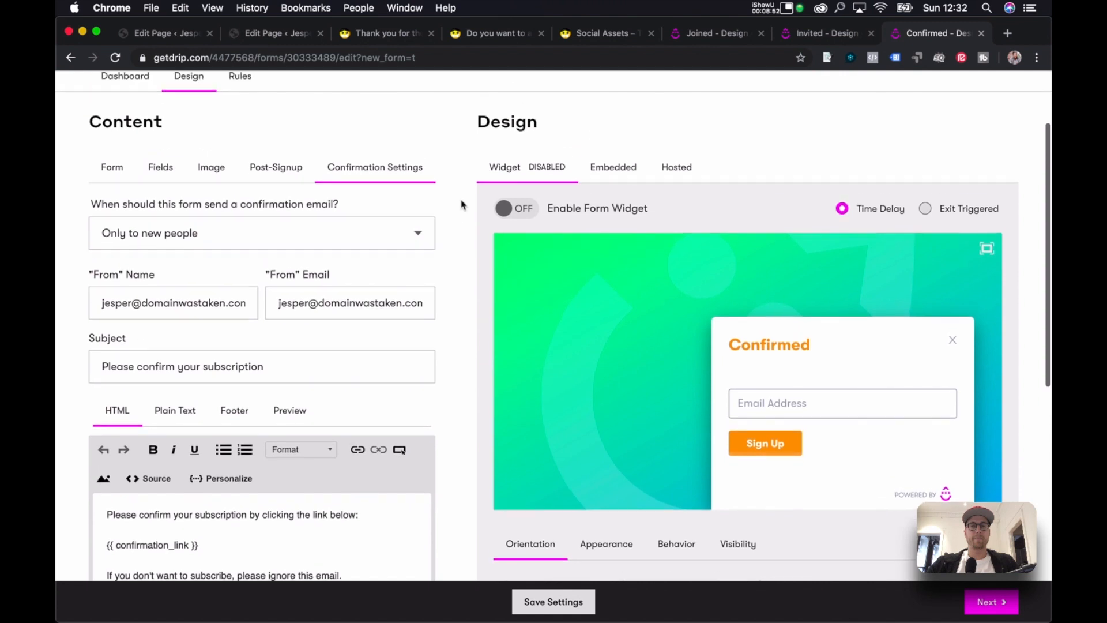
Copy the Confirmed form's embed code and open the Do You Want To Accept Your Invite page for editing.
{"action": "scroll", "coordinate": [462, 203], "scroll_direction": "up", "scroll_amount": 1}
{"action": "left_click", "coordinate": [614, 185]}
{"action": "left_click", "coordinate": [604, 328]}
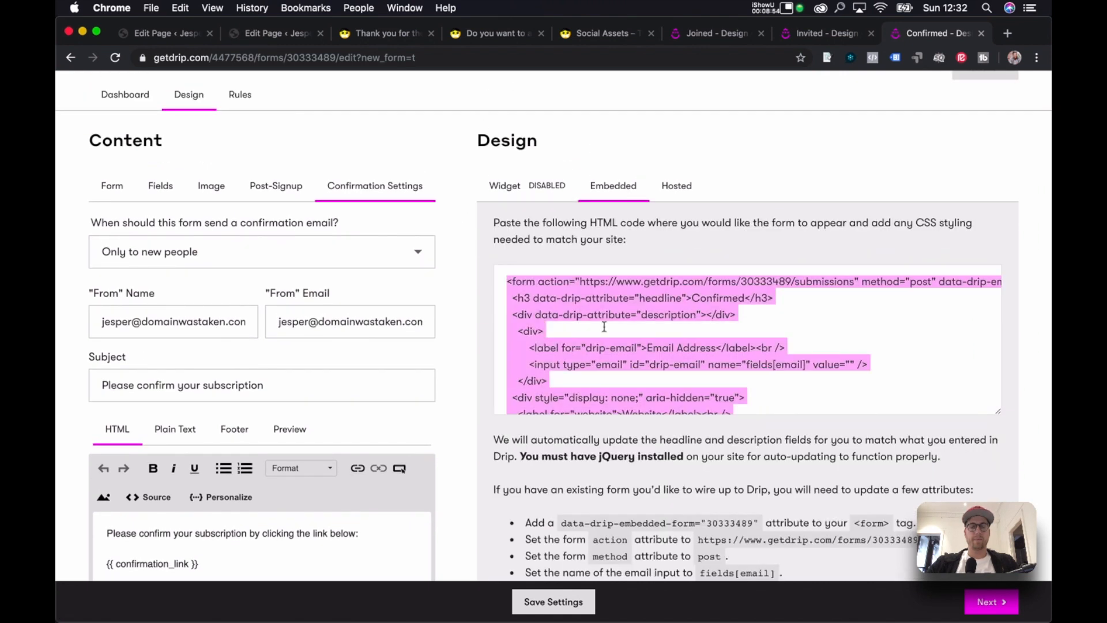
{"action": "key", "text": "super+c"}
{"action": "left_click", "coordinate": [501, 33]}
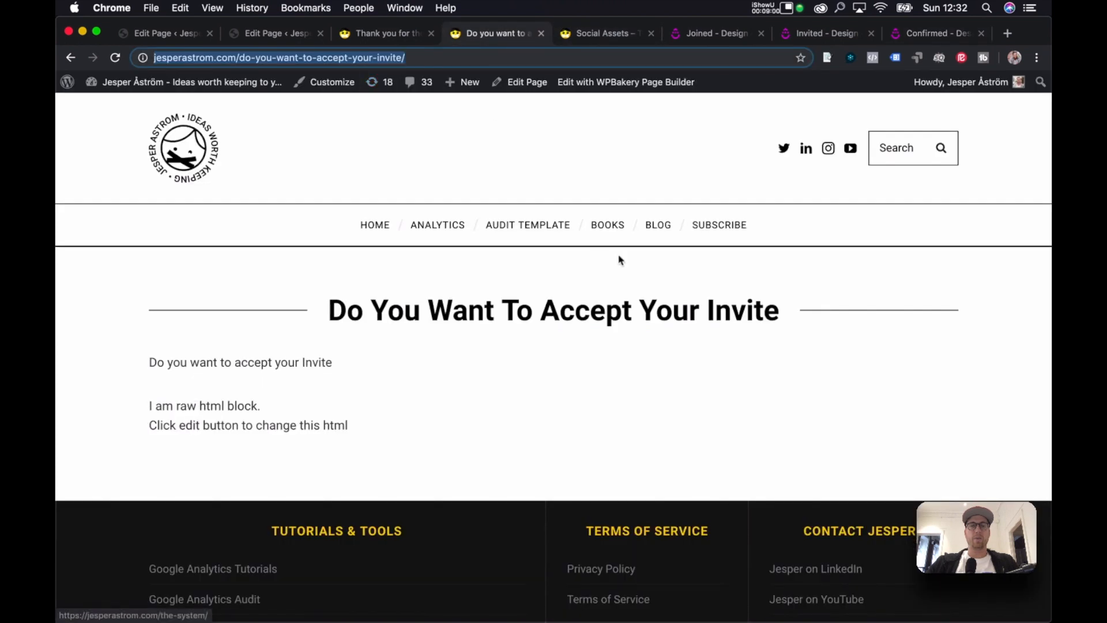
{"action": "left_click", "coordinate": [526, 83]}
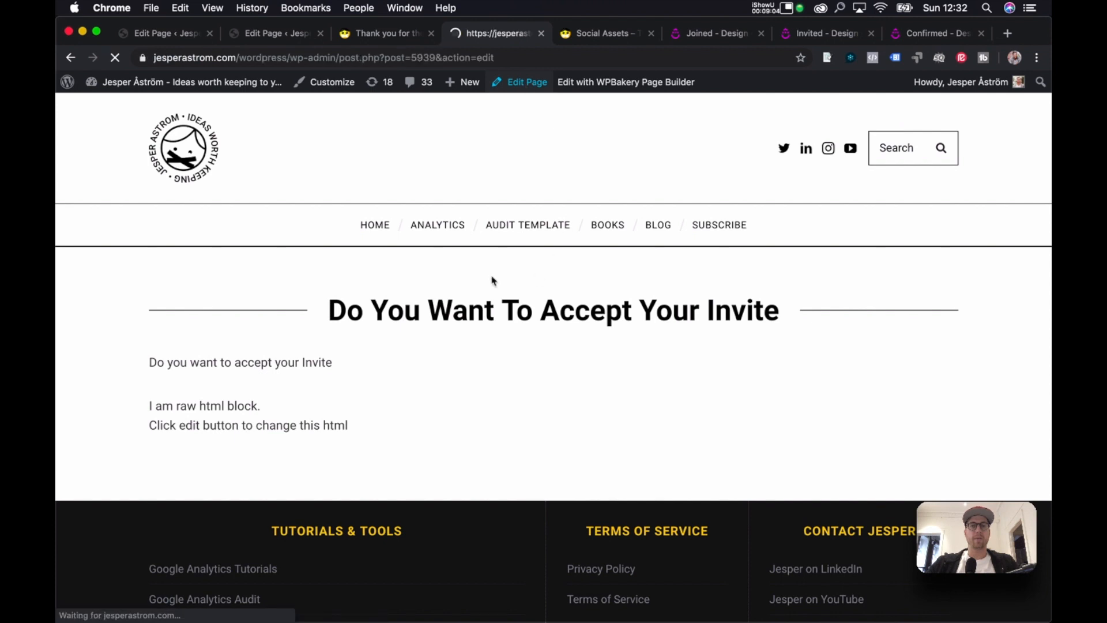
Paste the Confirmed embed code into the page's Raw HTML block, save it and update the page.
{"action": "scroll", "coordinate": [538, 377], "scroll_direction": "down", "scroll_amount": 4}
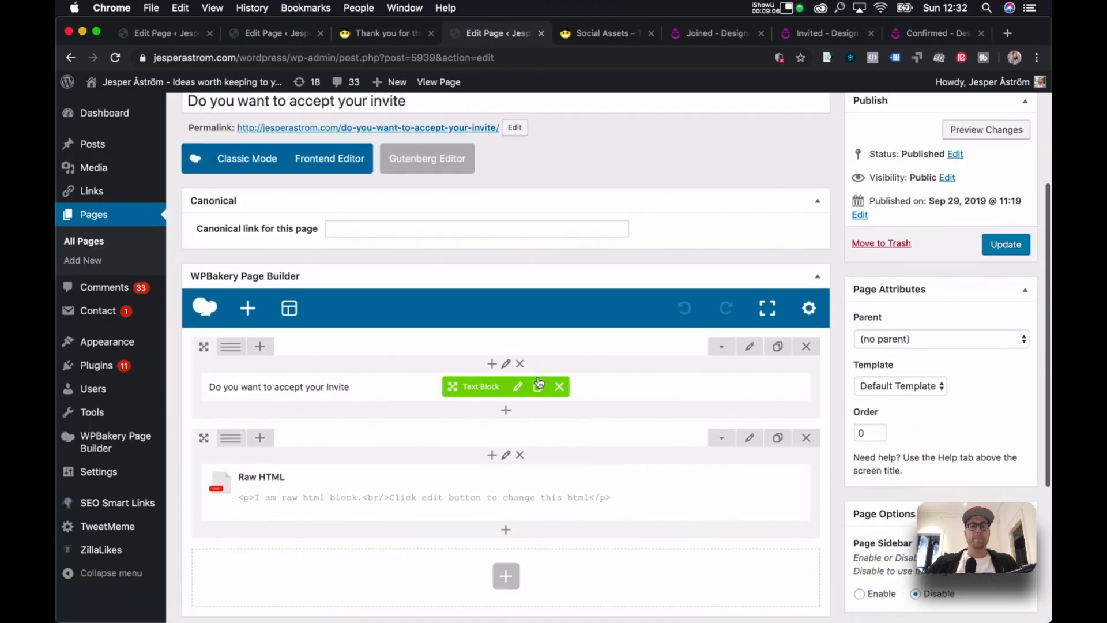
{"action": "left_click", "coordinate": [523, 507]}
{"action": "left_click", "coordinate": [571, 191]}
{"action": "key", "text": "super+a"}
{"action": "key", "text": "super+v"}
{"action": "left_click", "coordinate": [614, 469]}
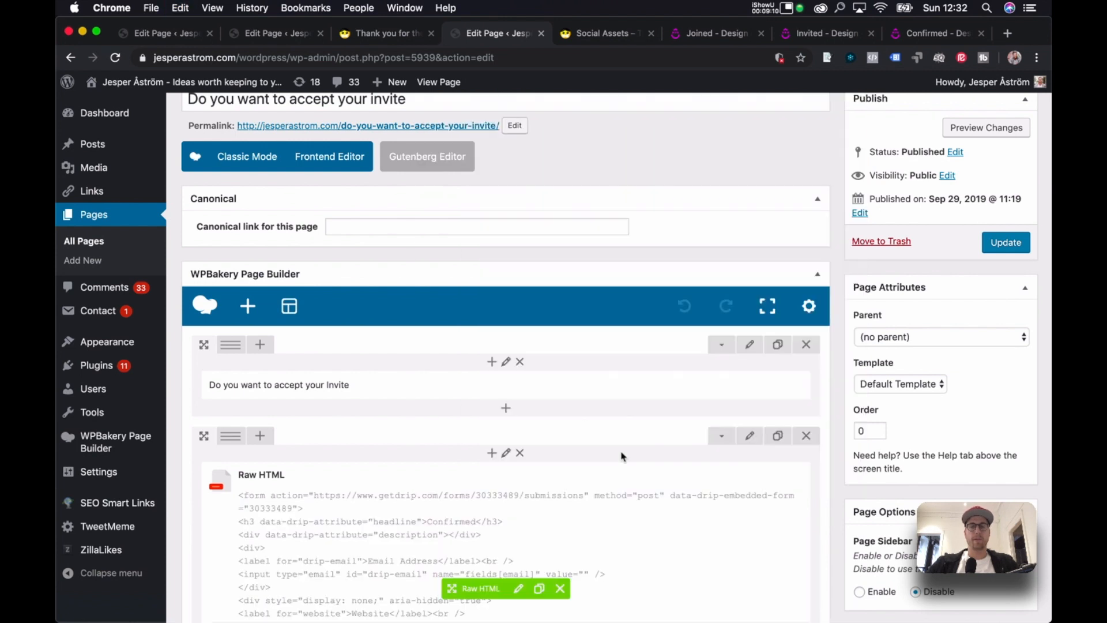
{"action": "left_click", "coordinate": [1005, 244]}
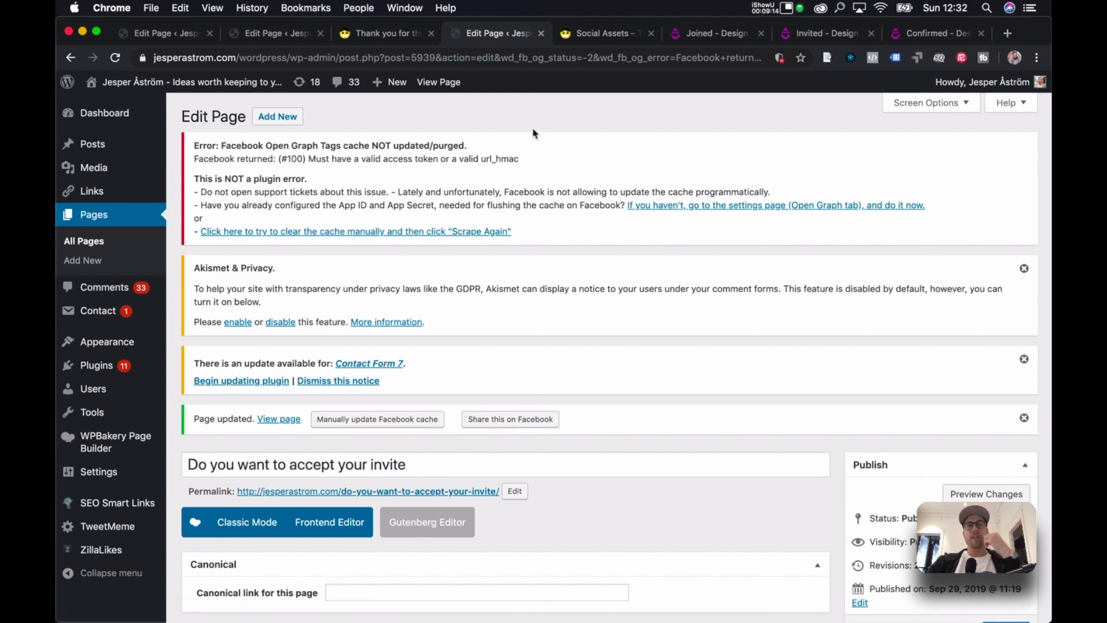
{"action": "left_click", "coordinate": [709, 37]}
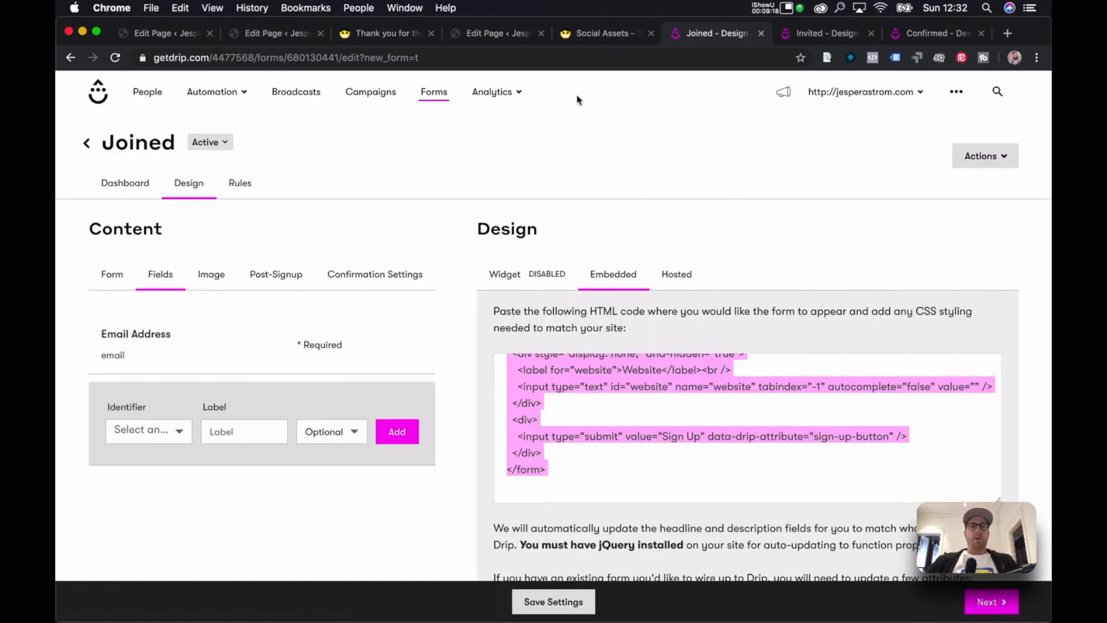
Bring up the Joined form's Confirmation Settings, showing the 'Please confirm your subscription' email.
{"action": "left_click", "coordinate": [474, 34]}
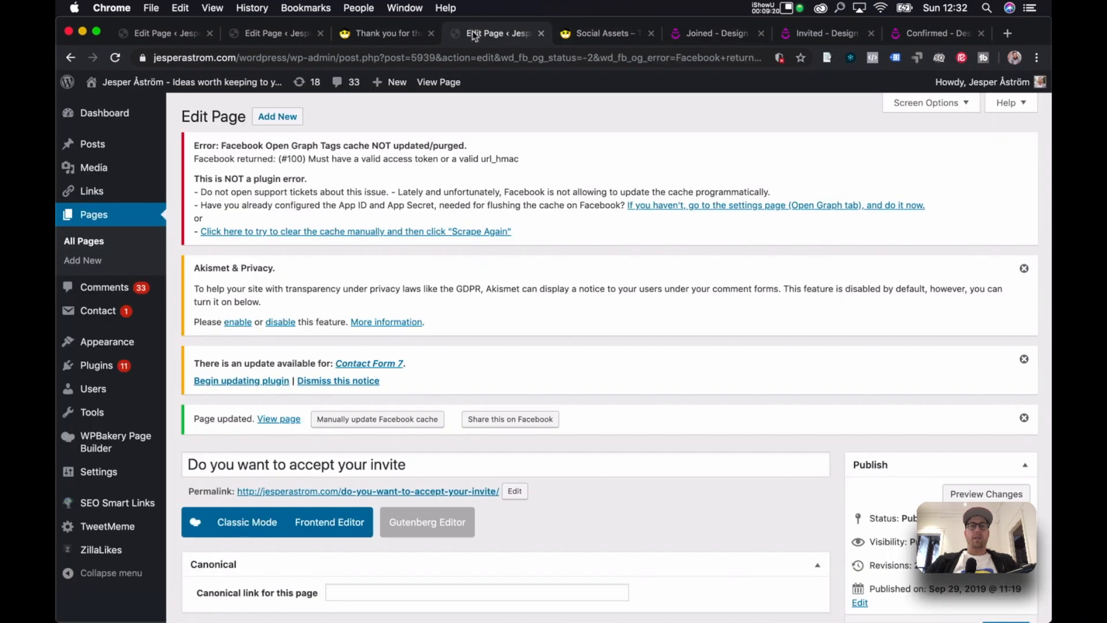
{"action": "left_click", "coordinate": [708, 34]}
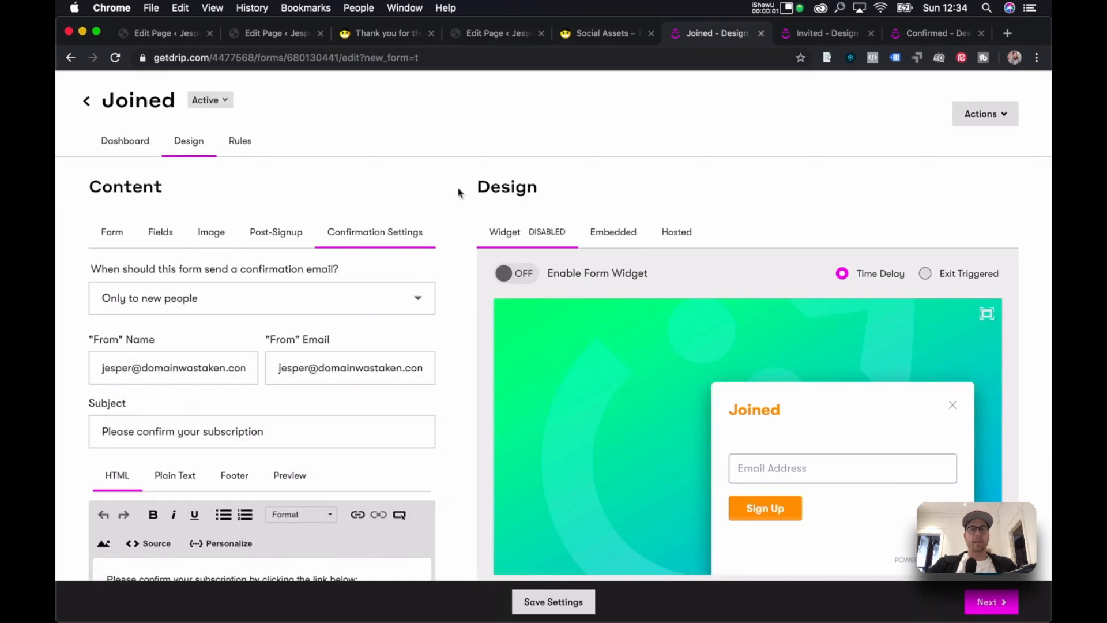
{"action": "scroll", "coordinate": [455, 192], "scroll_direction": "up", "scroll_amount": 1}
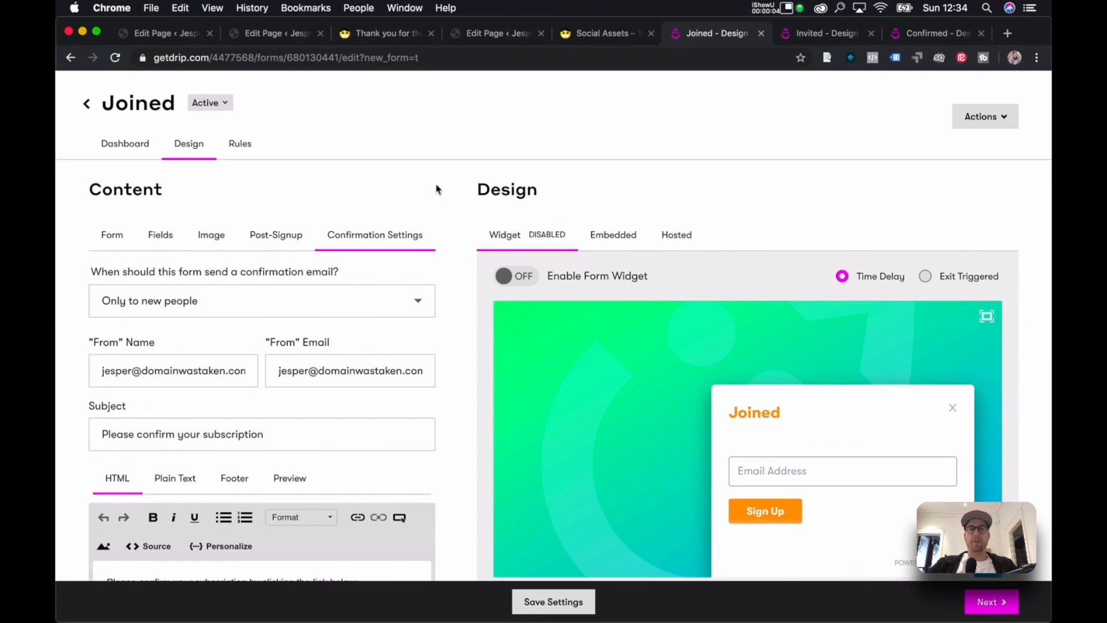
{"action": "scroll", "coordinate": [436, 189], "scroll_direction": "down", "scroll_amount": 5}
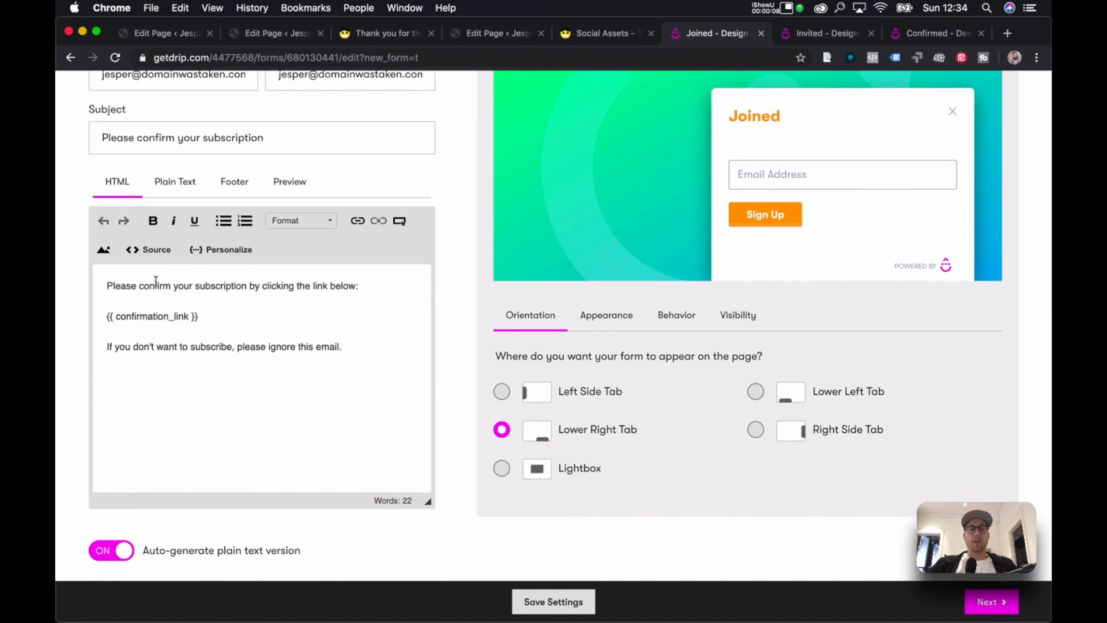
{"action": "scroll", "coordinate": [236, 208], "scroll_direction": "up", "scroll_amount": 3}
{"action": "scroll", "coordinate": [235, 208], "scroll_direction": "up", "scroll_amount": 3}
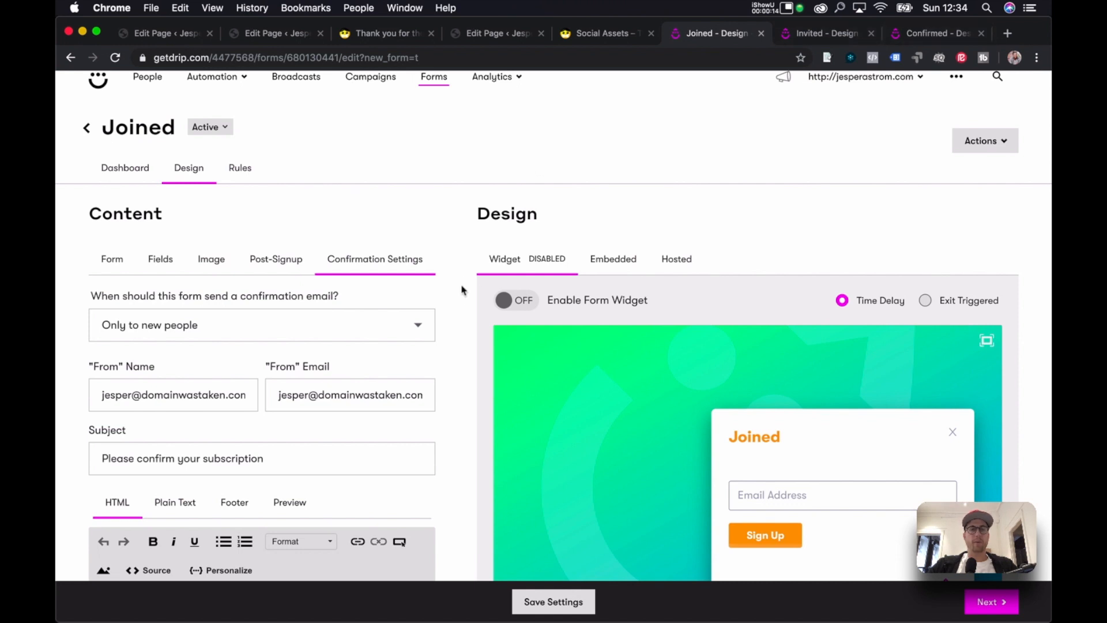
{"action": "scroll", "coordinate": [460, 300], "scroll_direction": "down", "scroll_amount": 2}
{"action": "scroll", "coordinate": [460, 300], "scroll_direction": "down", "scroll_amount": 2}
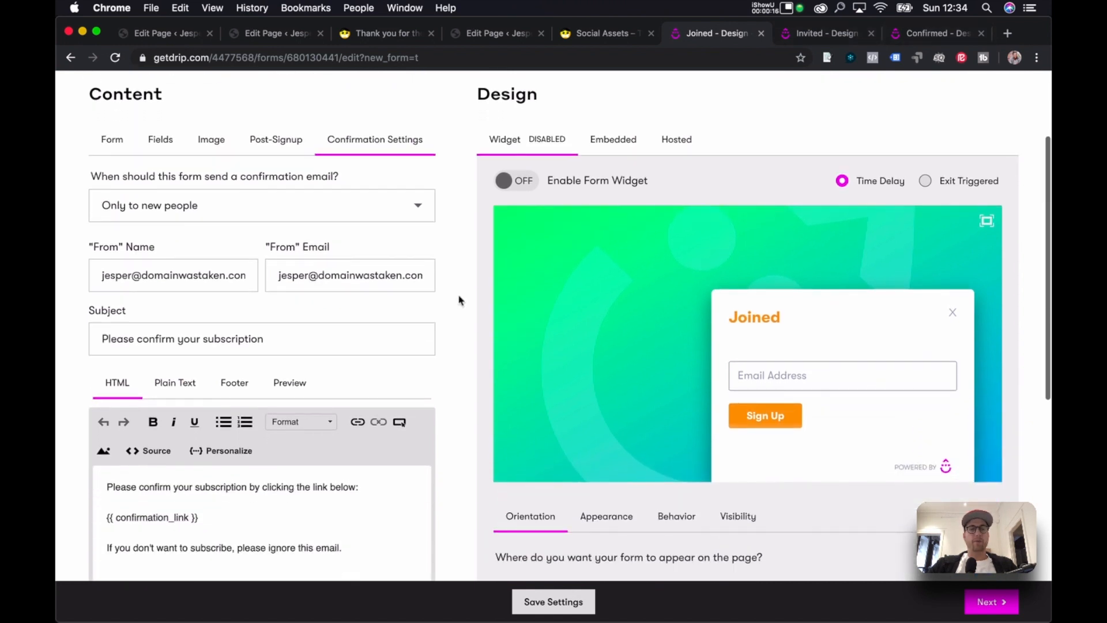
{"action": "scroll", "coordinate": [456, 298], "scroll_direction": "down", "scroll_amount": 1}
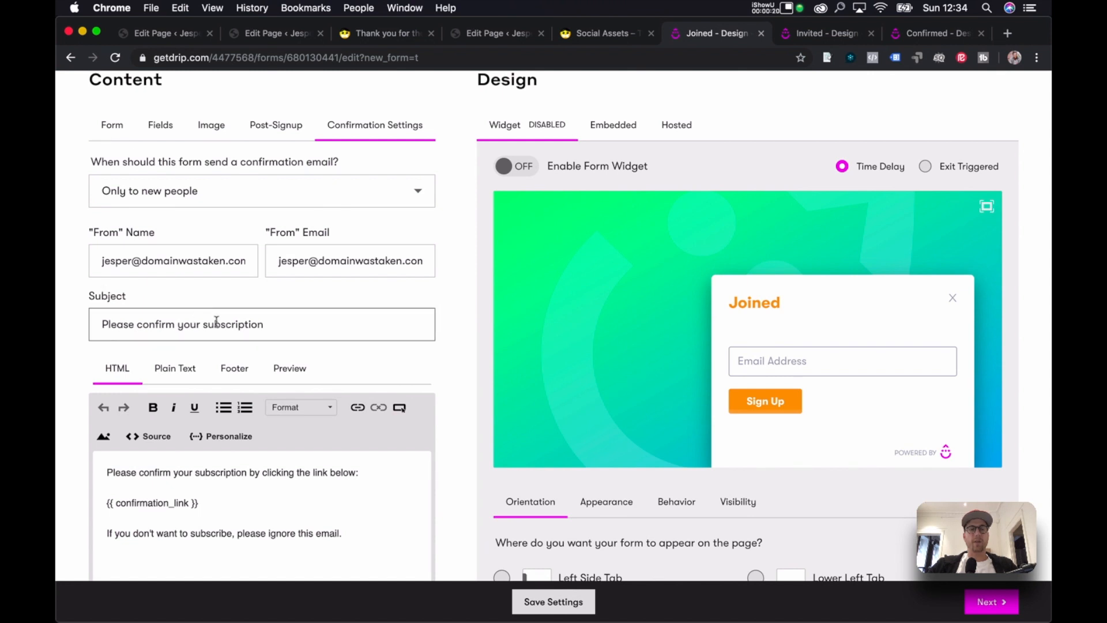
Change the Joined confirmation email subject to 'Confirm e-mail to Join'.
{"action": "scroll", "coordinate": [254, 274], "scroll_direction": "down", "scroll_amount": 3}
{"action": "triple_click", "coordinate": [241, 261]}
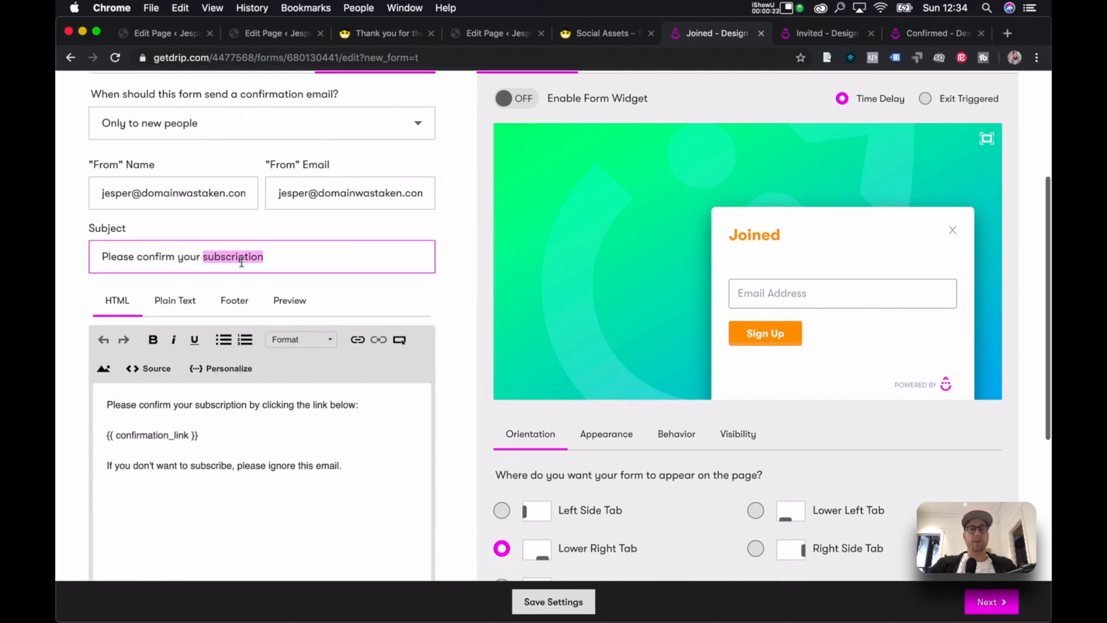
{"action": "type", "text": "Confirm "}
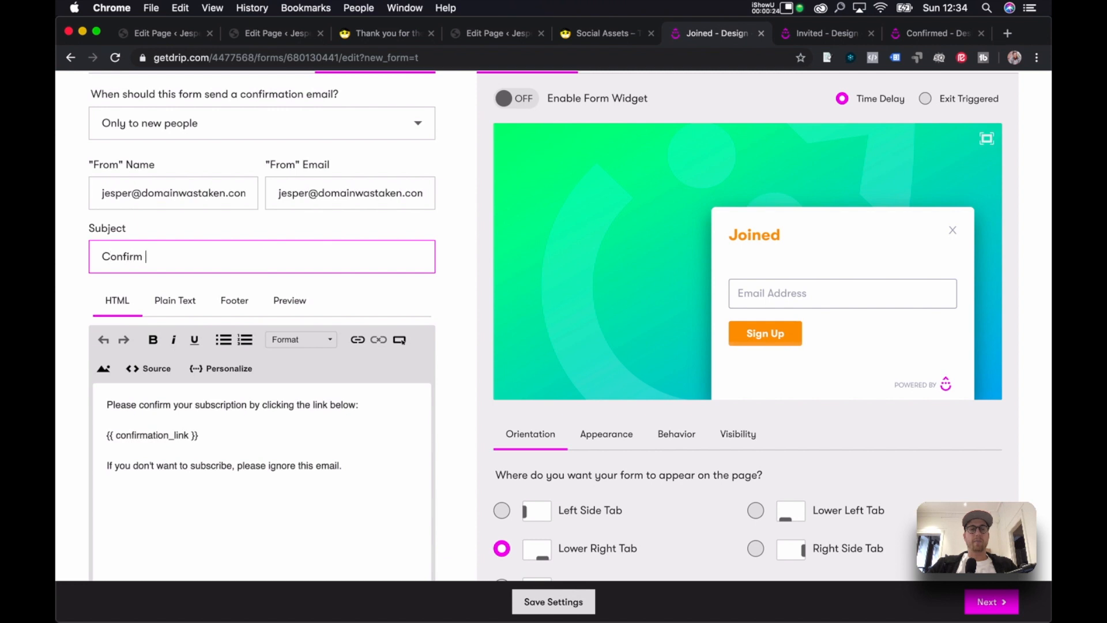
{"action": "type", "text": "e-mail to Join"}
{"action": "key", "text": "BackSpace"}
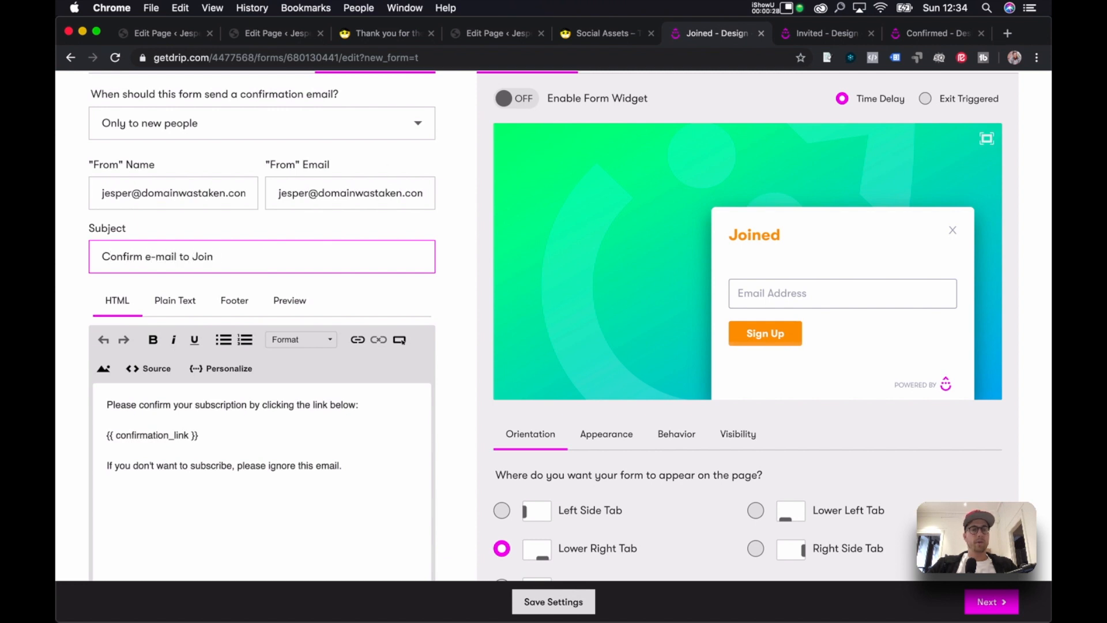
{"action": "left_click", "coordinate": [455, 293]}
Review the email body wording and save the Joined form's settings.
{"action": "scroll", "coordinate": [442, 334], "scroll_direction": "down", "scroll_amount": 2}
{"action": "scroll", "coordinate": [440, 333], "scroll_direction": "down", "scroll_amount": 2}
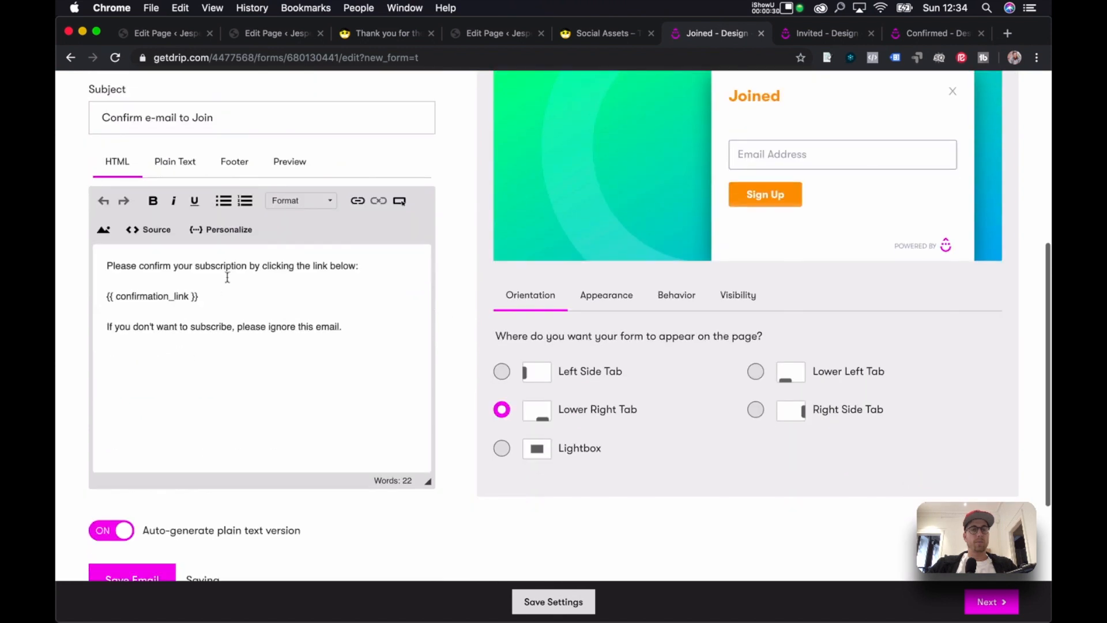
{"action": "double_click", "coordinate": [215, 265]}
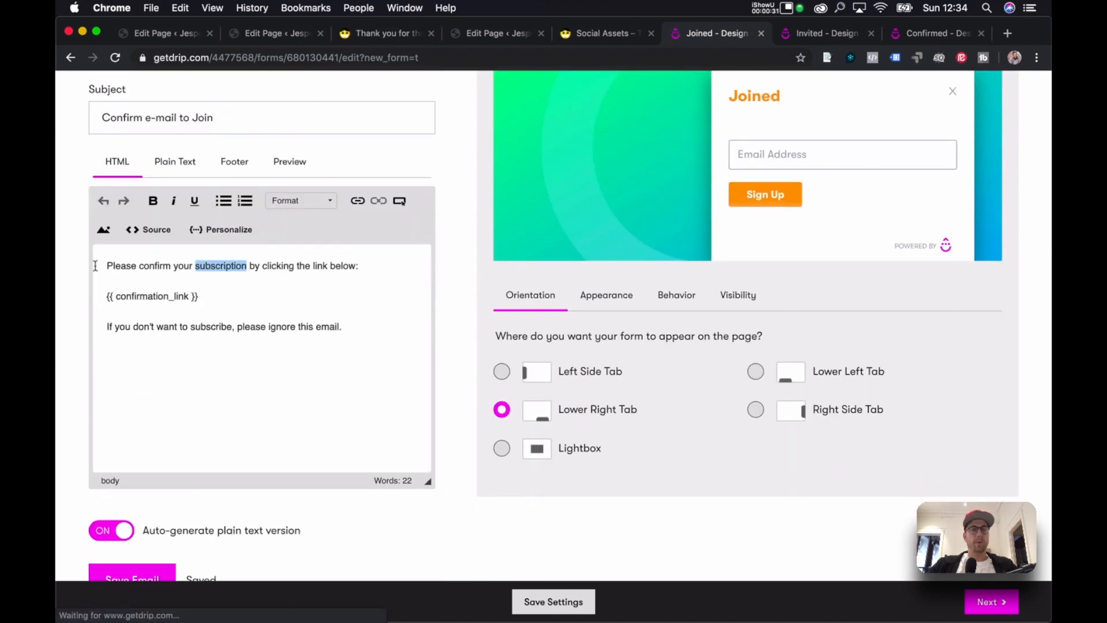
{"action": "left_click", "coordinate": [360, 263]}
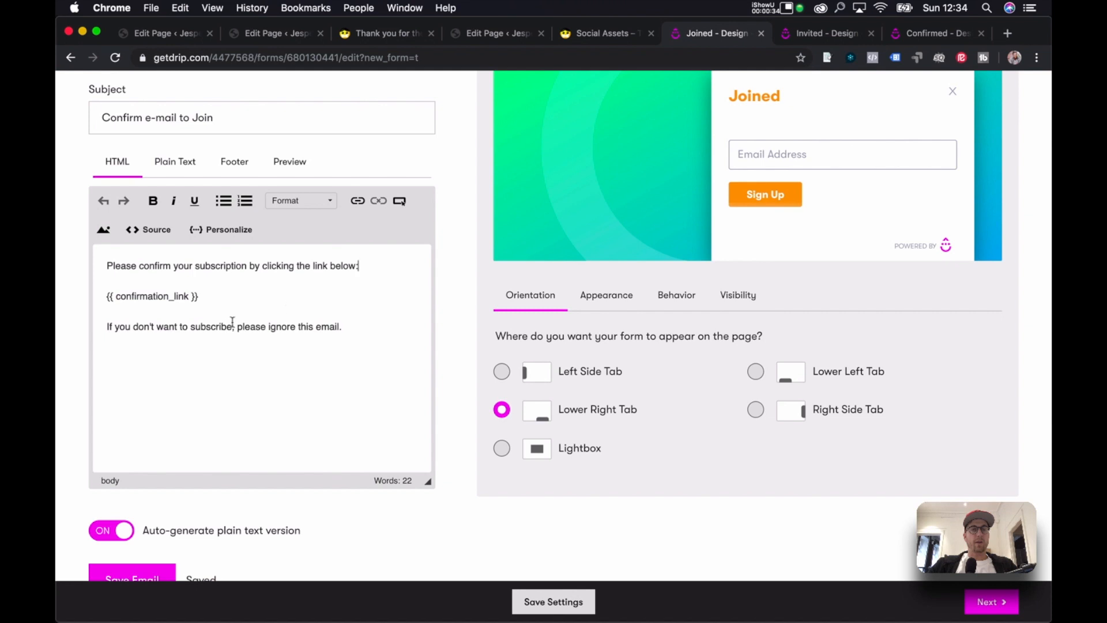
{"action": "double_click", "coordinate": [118, 327]}
{"action": "left_click_drag", "start_coordinate": [184, 330], "coordinate": [363, 316]}
{"action": "left_click", "coordinate": [381, 319]}
{"action": "scroll", "coordinate": [453, 346], "scroll_direction": "down", "scroll_amount": 1}
{"action": "scroll", "coordinate": [453, 346], "scroll_direction": "down", "scroll_amount": 3}
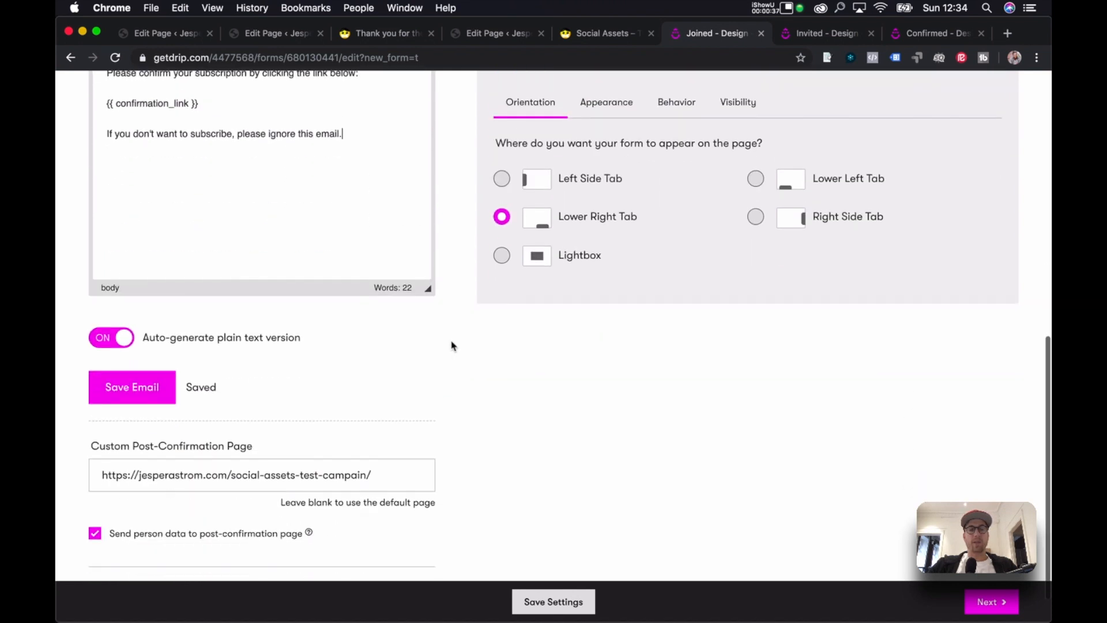
{"action": "left_click", "coordinate": [565, 600]}
{"action": "scroll", "coordinate": [441, 314], "scroll_direction": "up", "scroll_amount": 5}
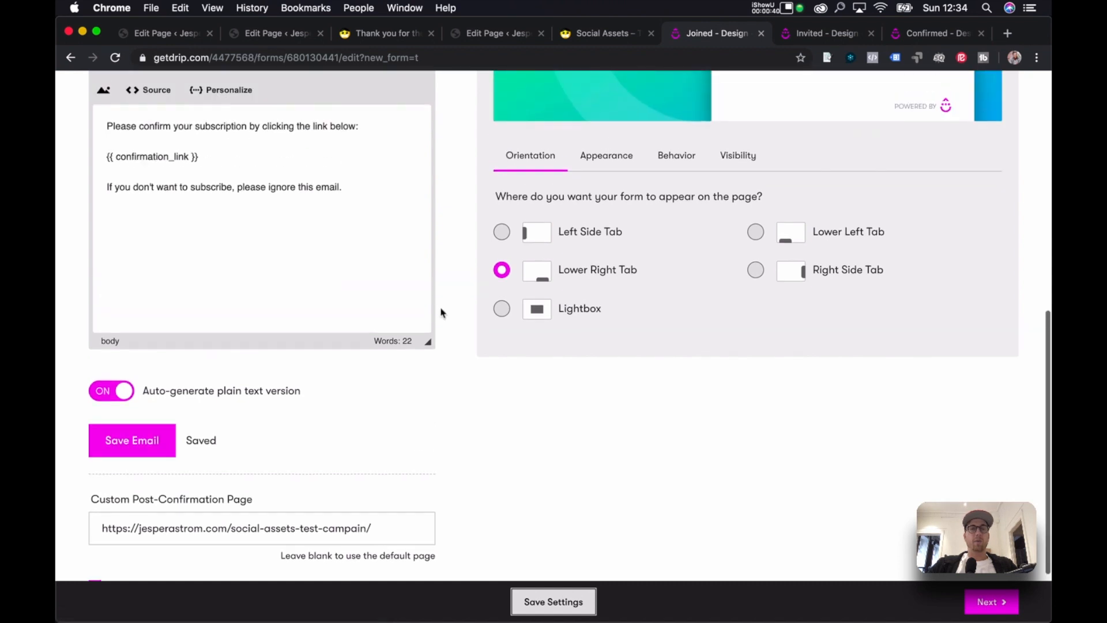
On the Invited form, set the confirmation email to send after every submission.
{"action": "scroll", "coordinate": [441, 313], "scroll_direction": "up", "scroll_amount": 4}
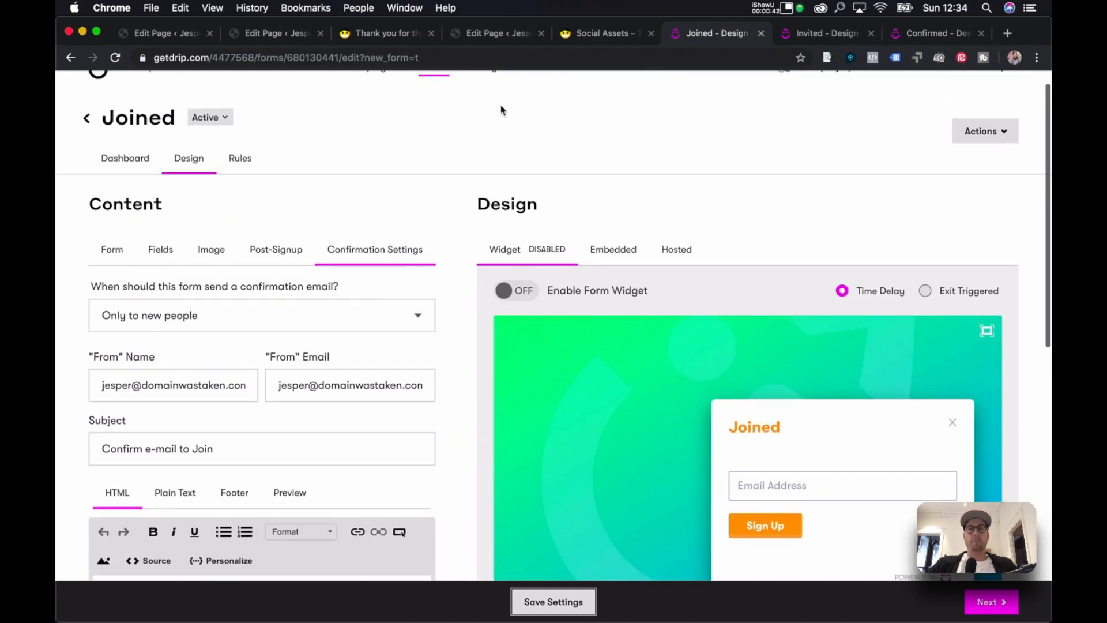
{"action": "left_click", "coordinate": [828, 33]}
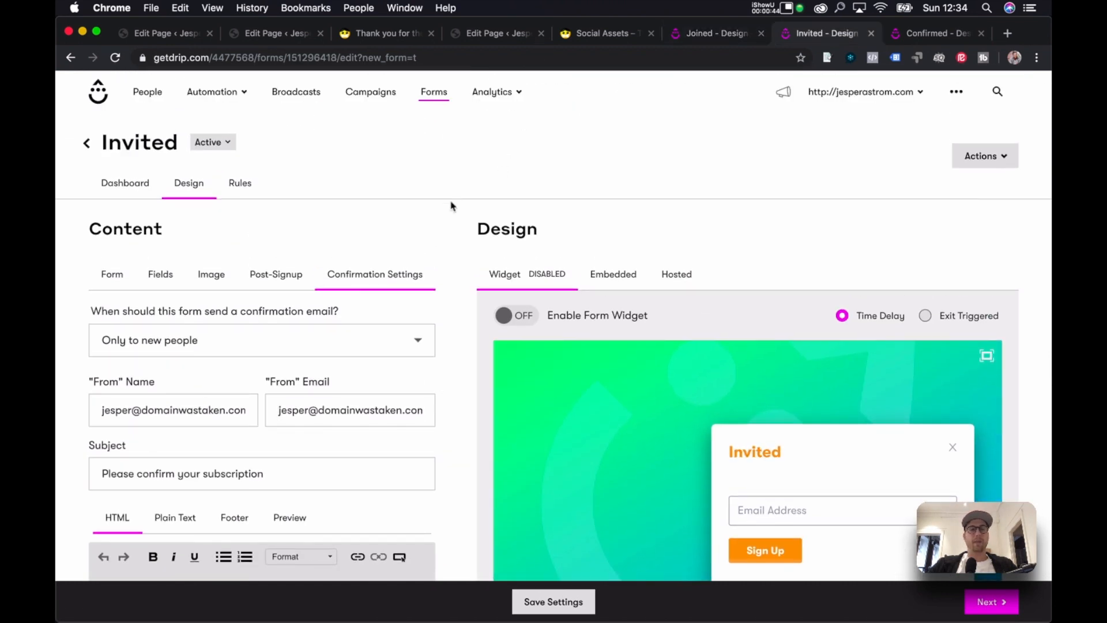
{"action": "scroll", "coordinate": [415, 248], "scroll_direction": "down", "scroll_amount": 1}
{"action": "left_click", "coordinate": [390, 275]}
{"action": "left_click", "coordinate": [381, 297]}
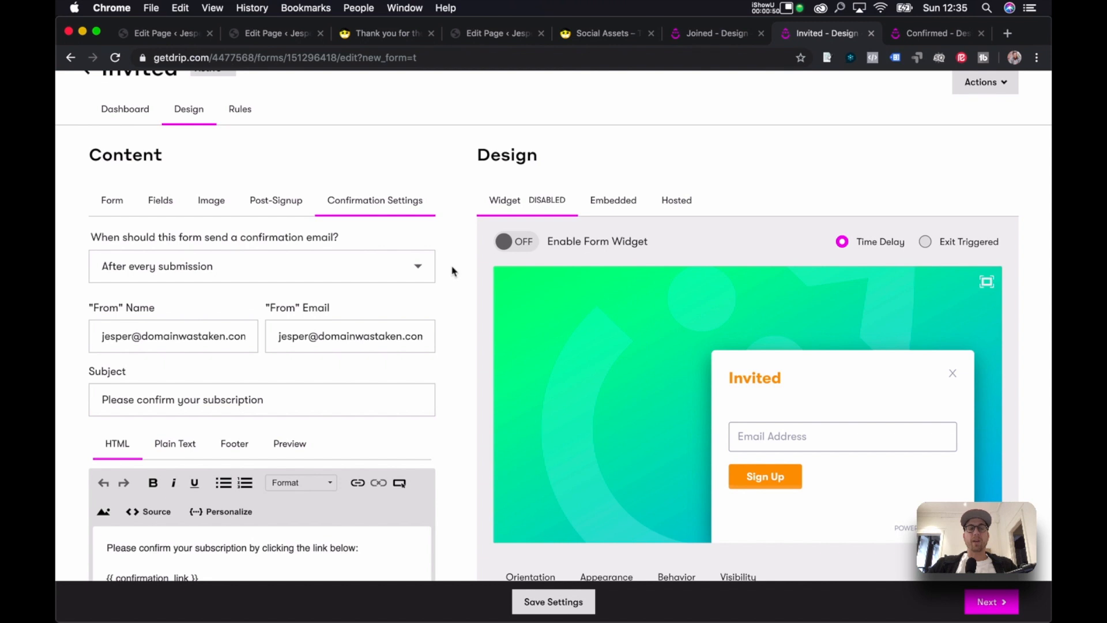
{"action": "scroll", "coordinate": [452, 271], "scroll_direction": "down", "scroll_amount": 3}
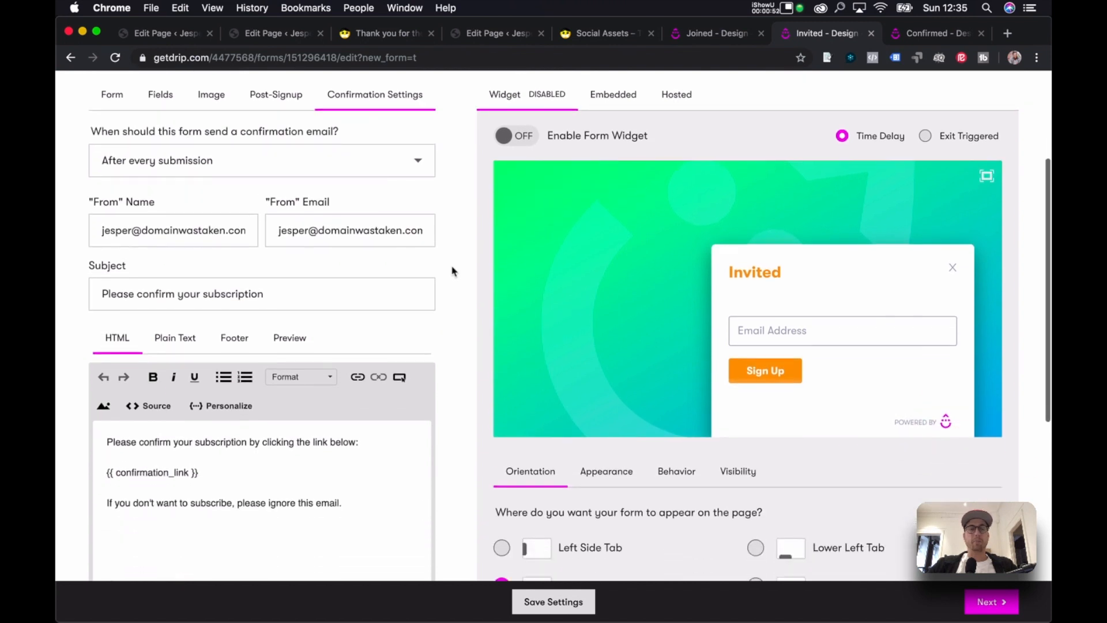
Overwrite the Invited email subject 'Please confirm your subscription' with 'Invite to [x]'.
{"action": "triple_click", "coordinate": [286, 290]}
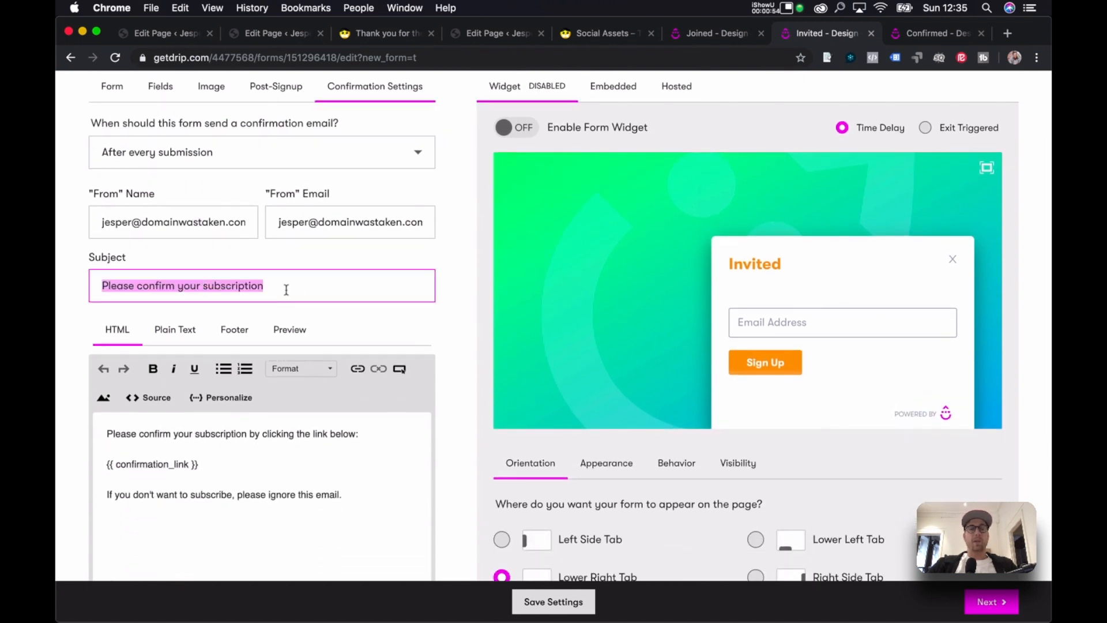
{"action": "type", "text": "Invite to [x"}
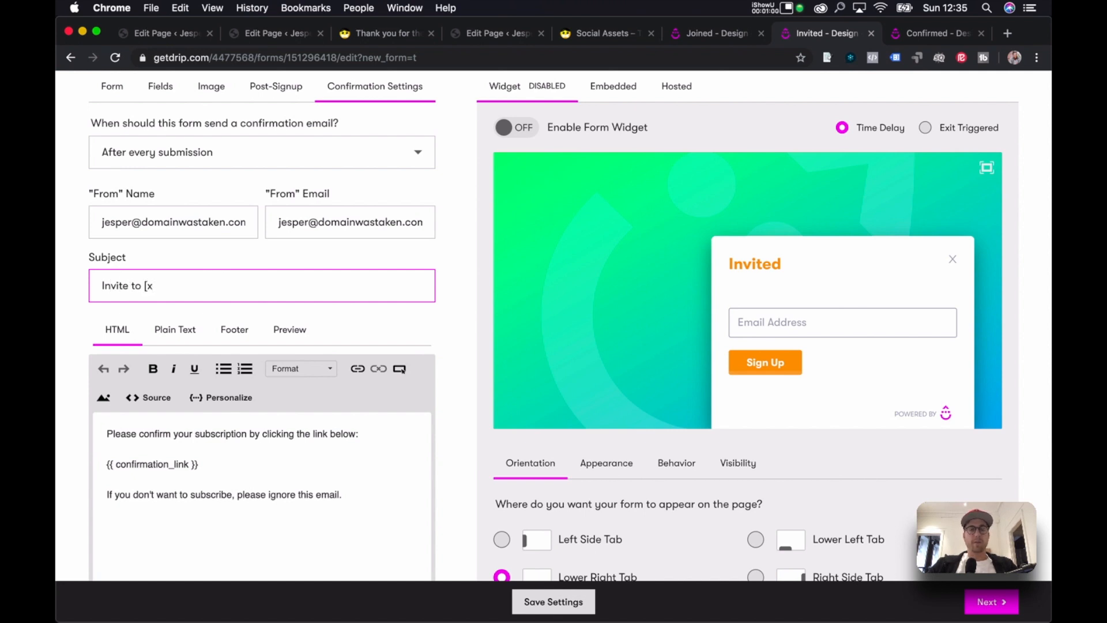
{"action": "scroll", "coordinate": [452, 297], "scroll_direction": "down", "scroll_amount": 1}
{"action": "scroll", "coordinate": [452, 297], "scroll_direction": "down", "scroll_amount": 5}
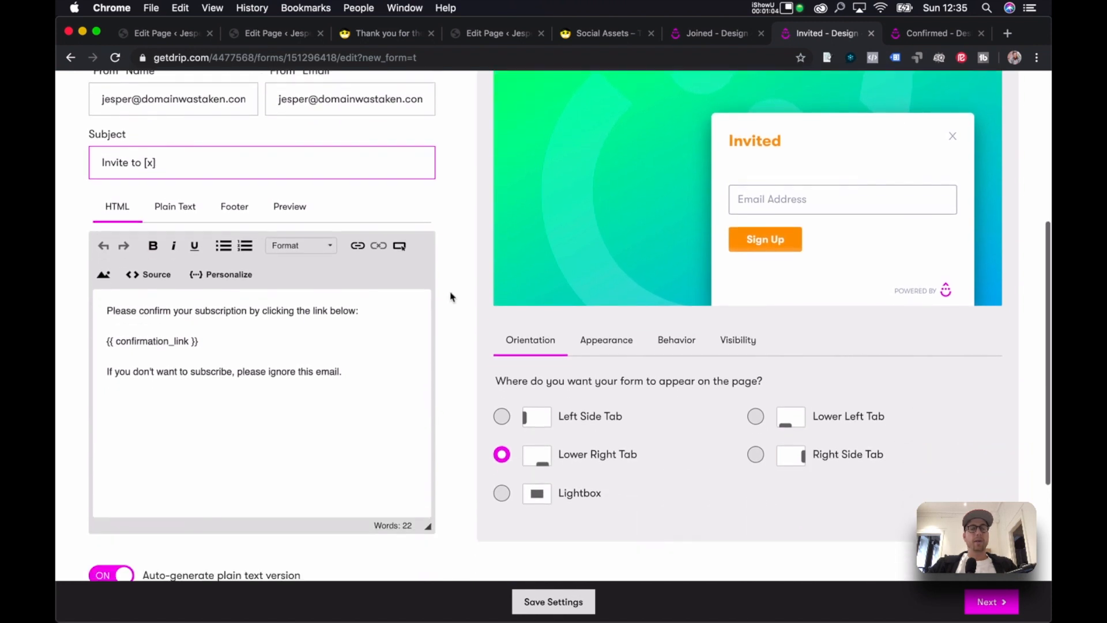
Rewrite the body's first line as 'You have been invited to [x]', valid for 24 hours.
{"action": "triple_click", "coordinate": [251, 314]}
{"action": "type", "text": "Y"}
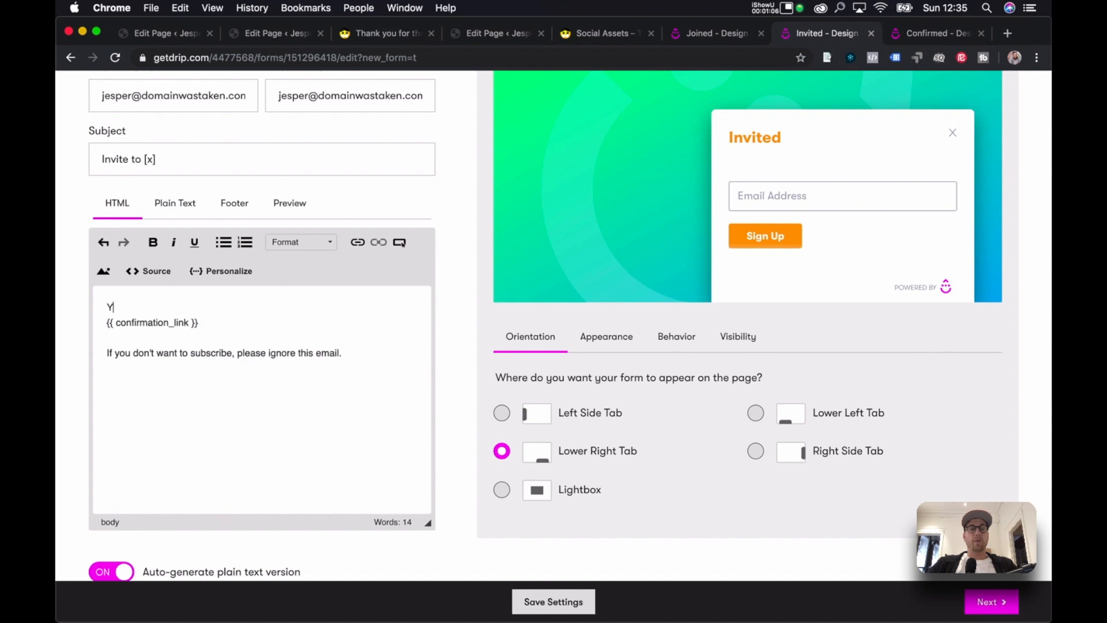
{"action": "type", "text": "ou have been invited"}
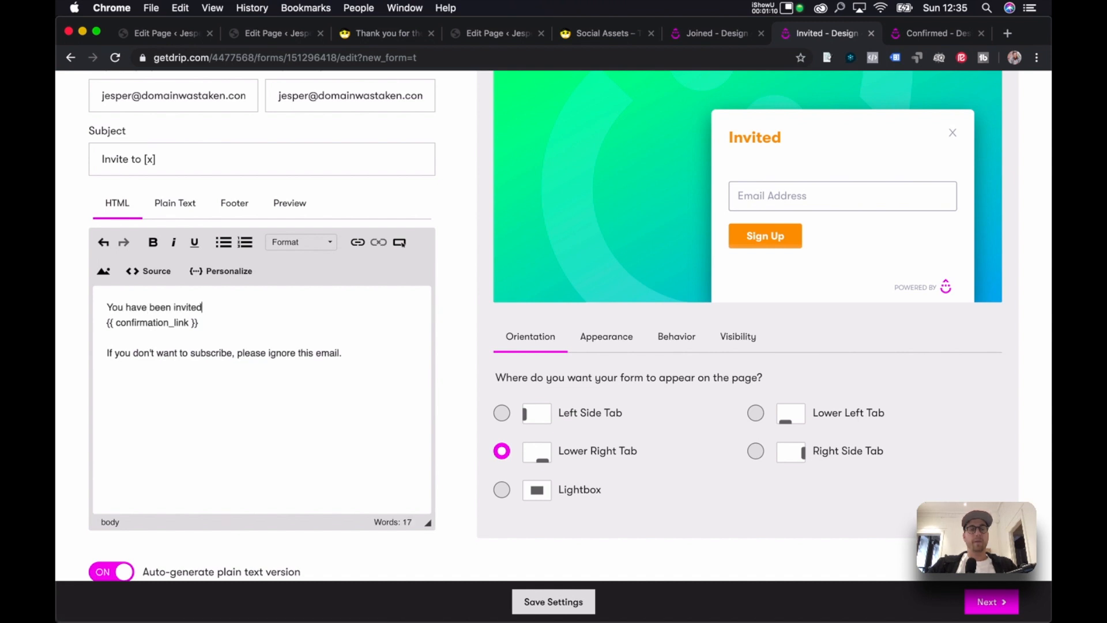
{"action": "type", "text": " to [x]"}
{"action": "key", "text": "Return"}
{"action": "key", "text": "BackSpace"}
{"action": "type", "text": ". Your invite will b"}
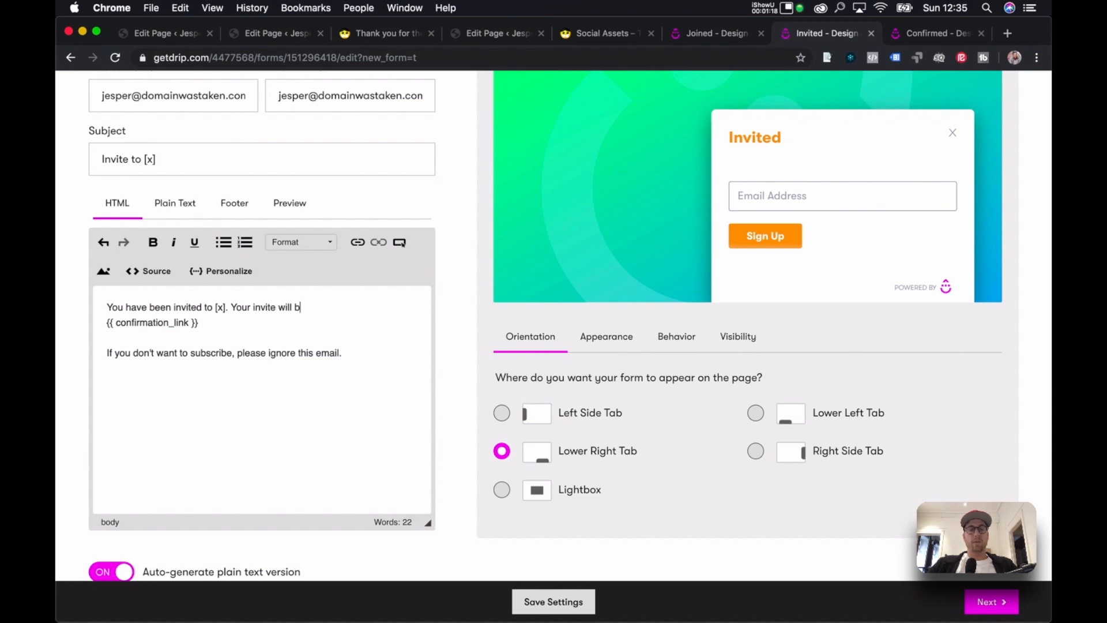
{"action": "type", "text": "e valid for 24 ho"}
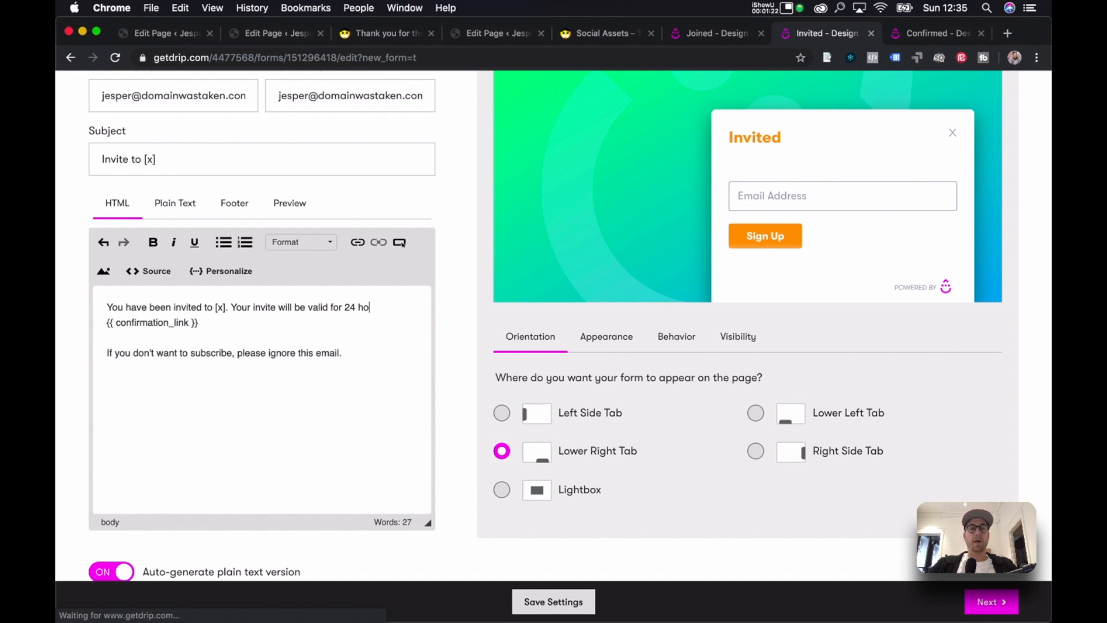
{"action": "type", "text": "urs. After that"}
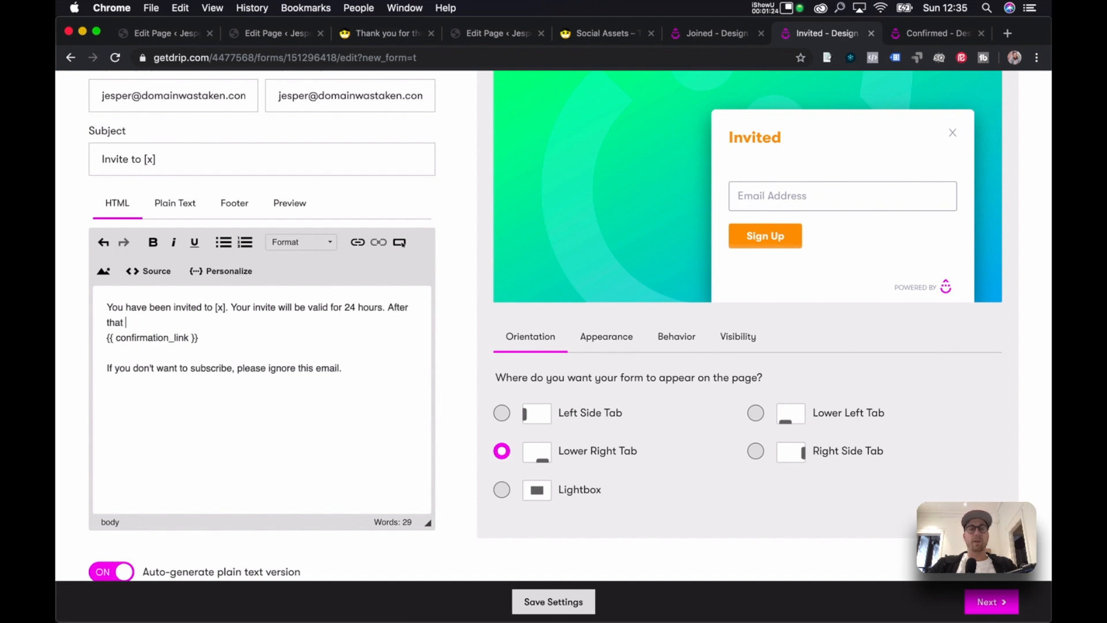
{"action": "type", "text": " time your invi"}
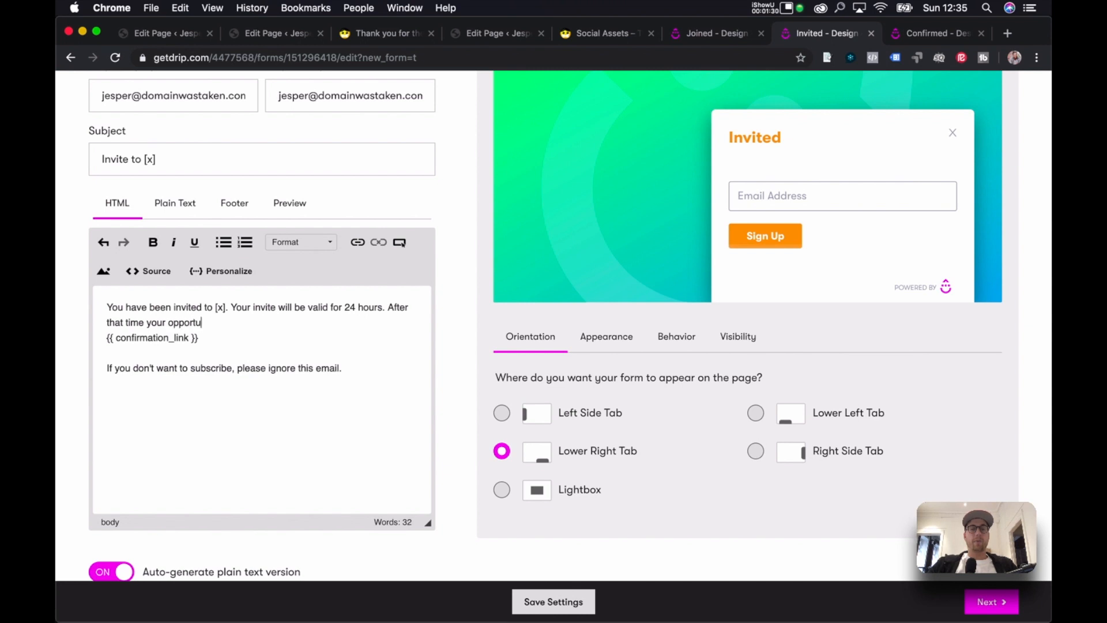
{"action": "type", "text": "[x] will be lost."}
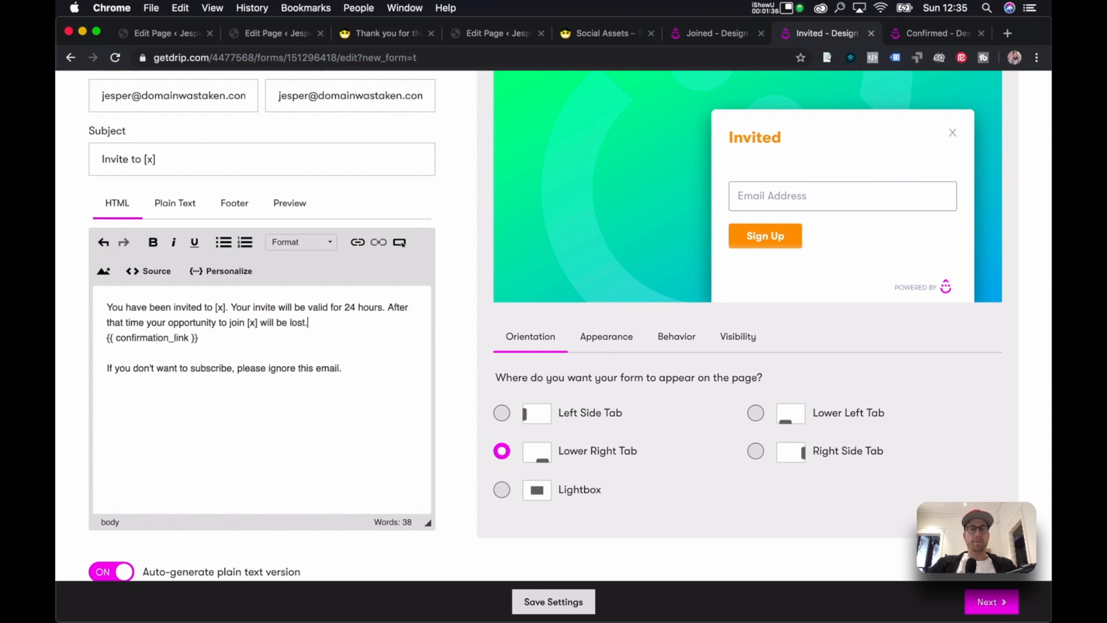
Add a paragraph telling recipients to click the link below and enter their account email.
{"action": "key", "text": "Return"}
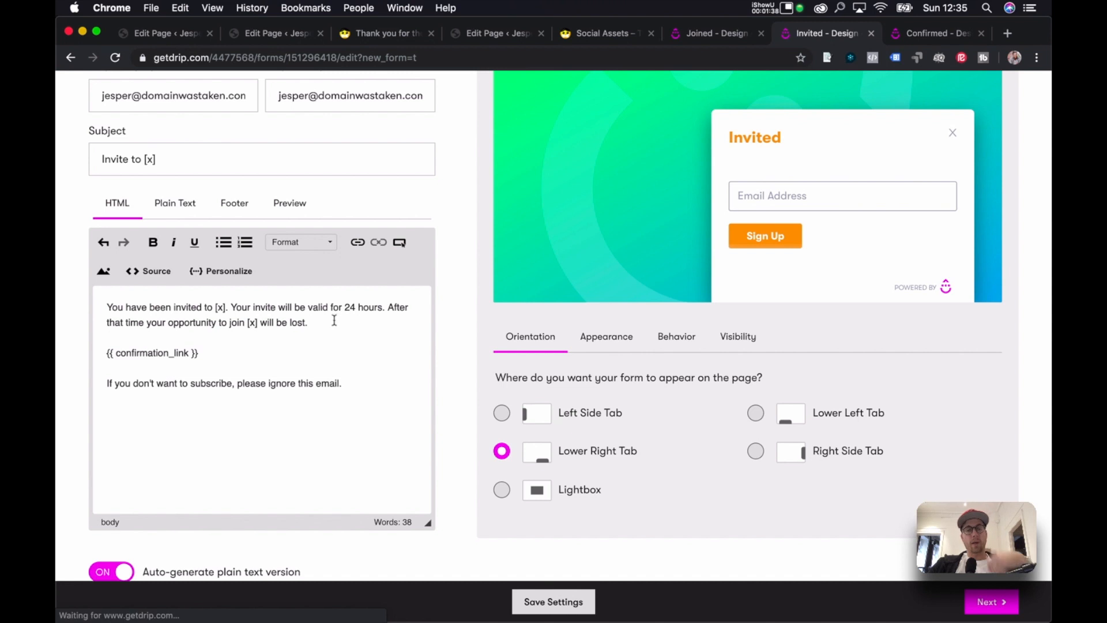
{"action": "key", "text": "Return"}
{"action": "type", "text": "To claim you invite"}
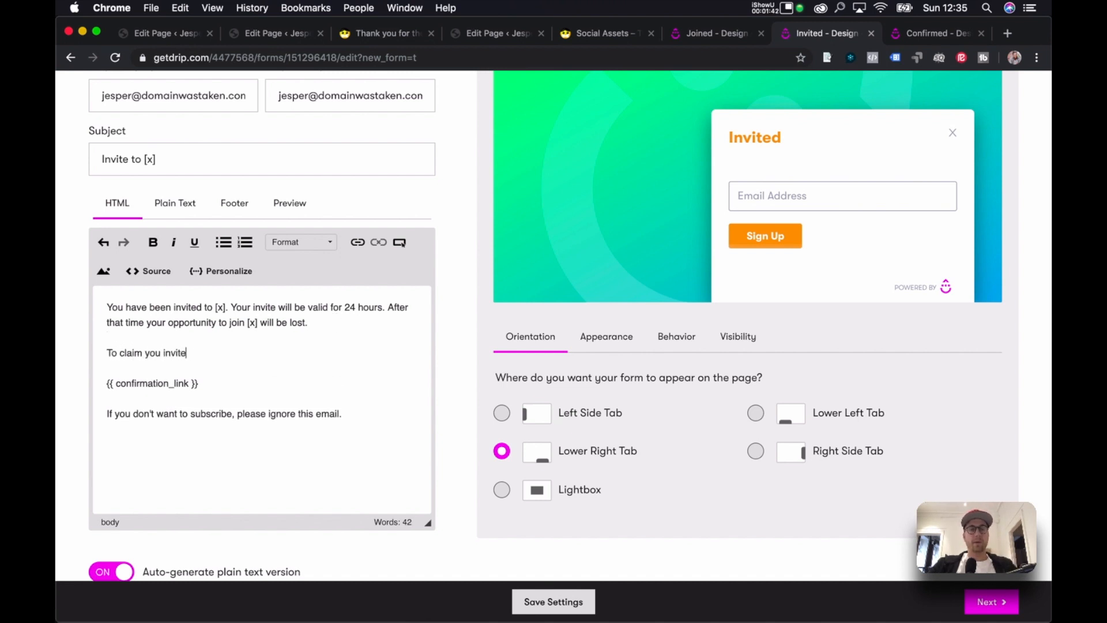
{"action": "type", "text": " and membership. Please"}
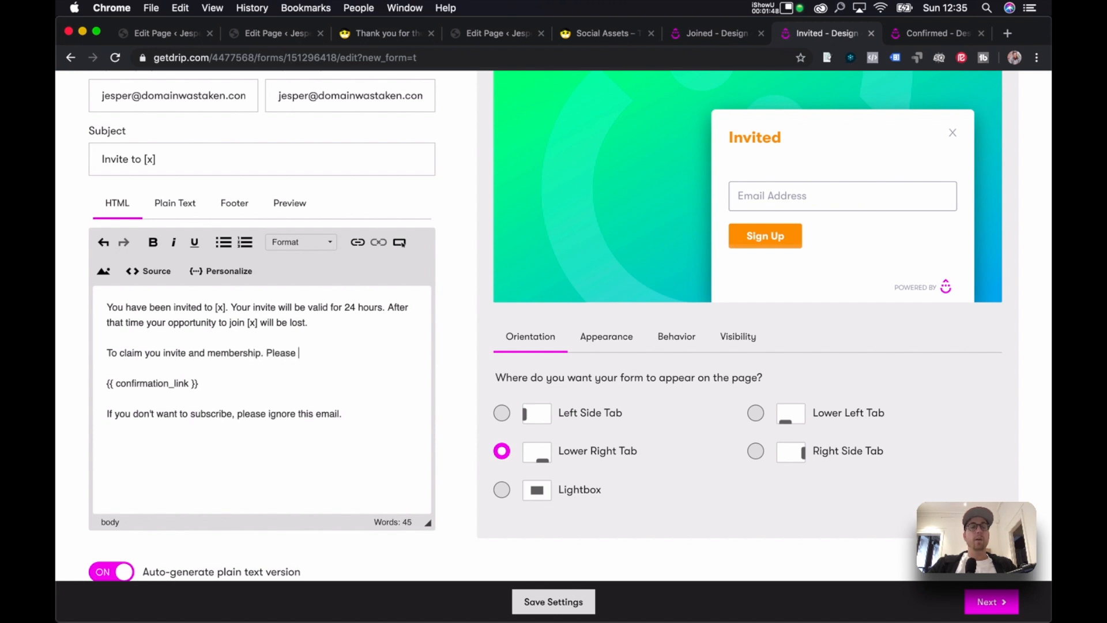
{"action": "type", "text": " click the link below and res"}
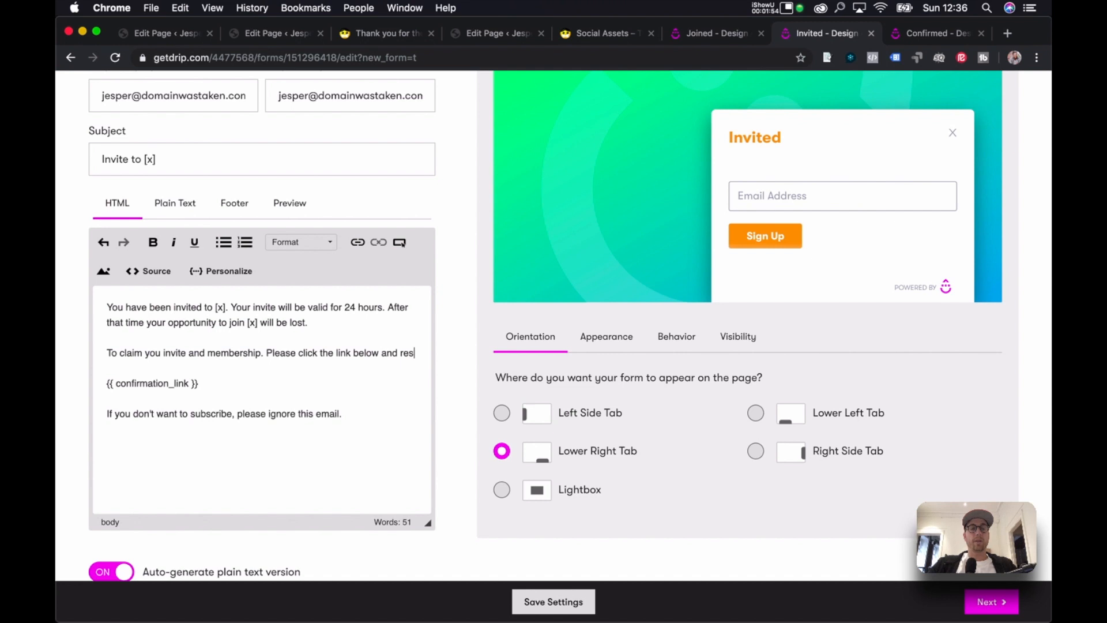
{"action": "type", "text": "ub"}
{"action": "key", "text": "BackSpace"}
{"action": "key", "text": "BackSpace"}
{"action": "key", "text": "BackSpace"}
{"action": "key", "text": "BackSpace"}
{"action": "key", "text": "BackSpace"}
{"action": "key", "text": "BackSpace"}
{"action": "key", "text": "BackSpace"}
{"action": "key", "text": "BackSpace"}
{"action": "key", "text": "BackSpace"}
{"action": "key", "text": "BackSpace"}
{"action": "key", "text": "BackSpace"}
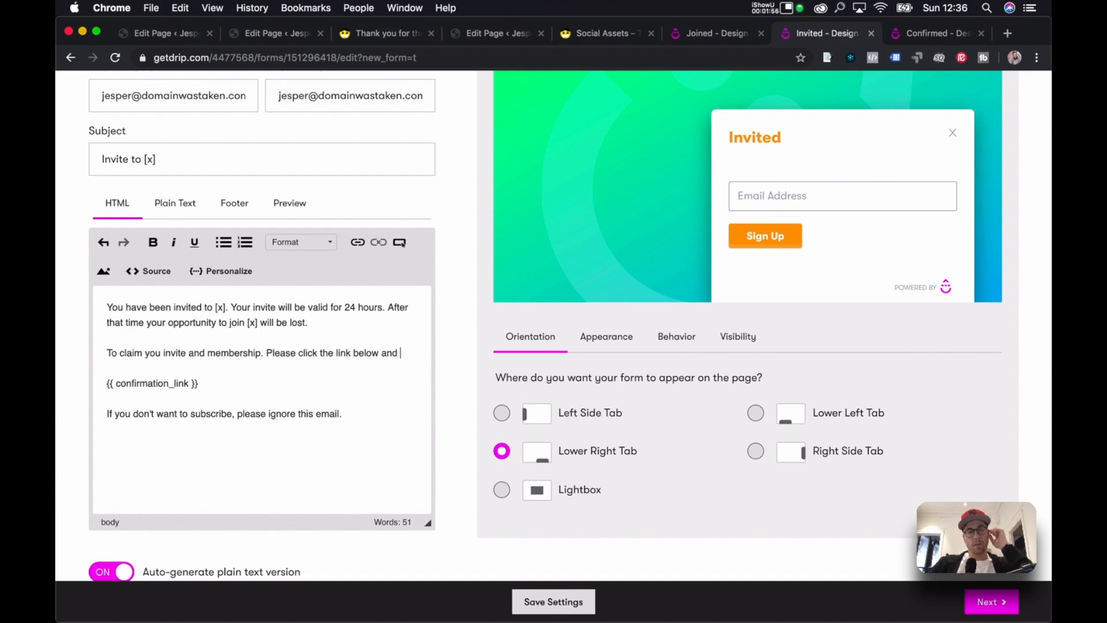
{"action": "type", "text": "and resu"}
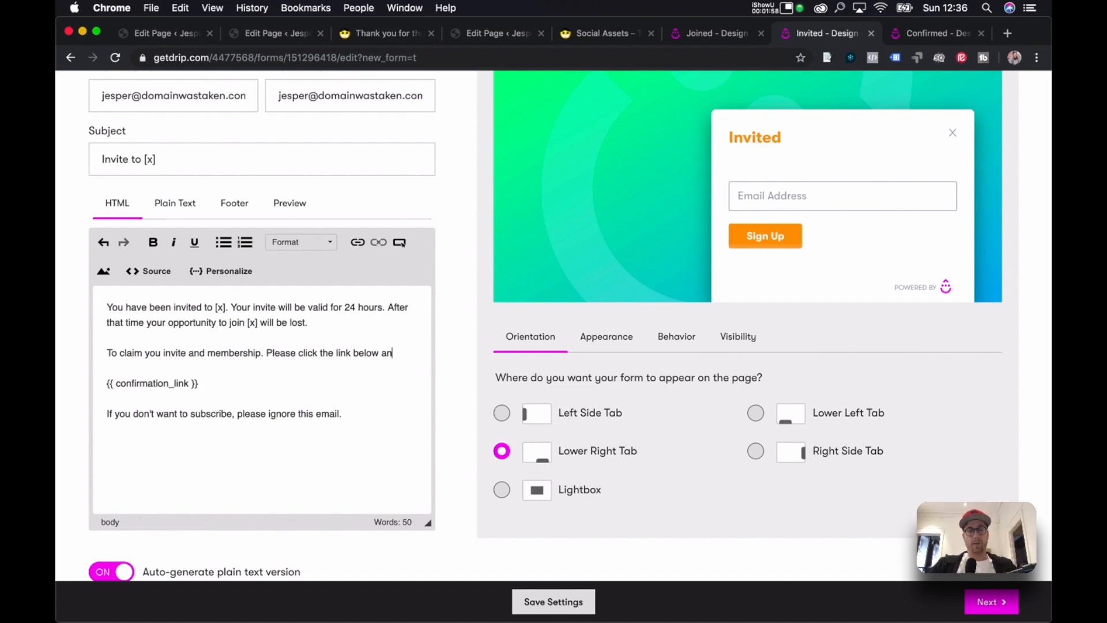
{"action": "key", "text": "BackSpace"}
{"action": "key", "text": "BackSpace"}
{"action": "key", "text": "BackSpace"}
{"action": "key", "text": "BackSpace"}
{"action": "type", "text": "enter the email you want uss to use as your account email."}
{"action": "key", "text": "Delete"}
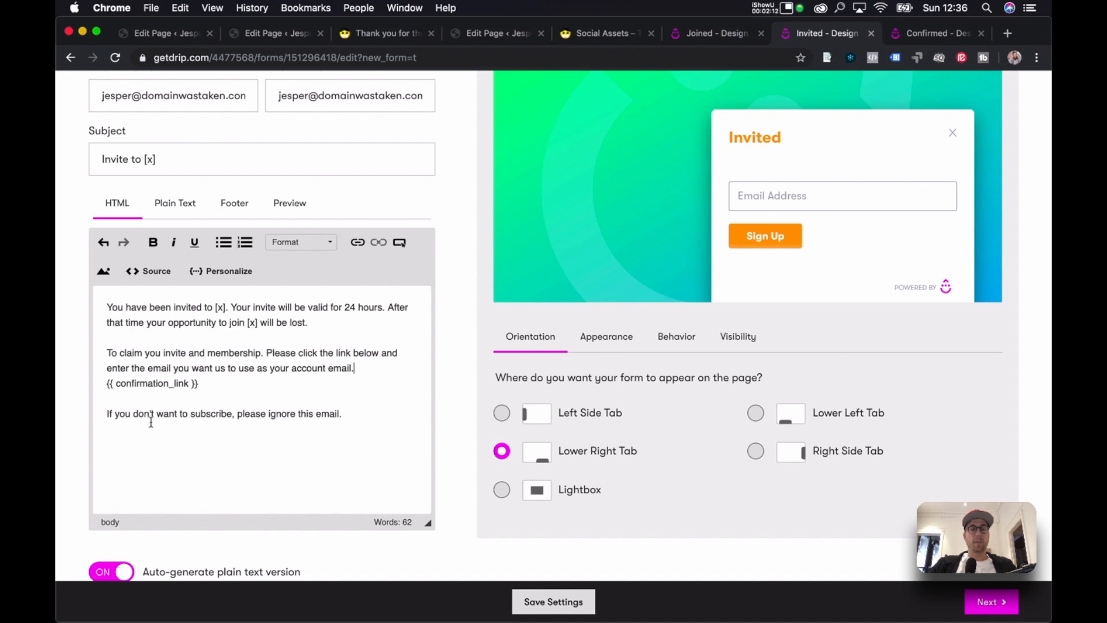
Reword the closing line: unaccepted invites expire in 24 hours, email can be ignored, data deleted.
{"action": "scroll", "coordinate": [279, 425], "scroll_direction": "down", "scroll_amount": 2}
{"action": "double_click", "coordinate": [162, 361]}
{"action": "double_click", "coordinate": [203, 361]}
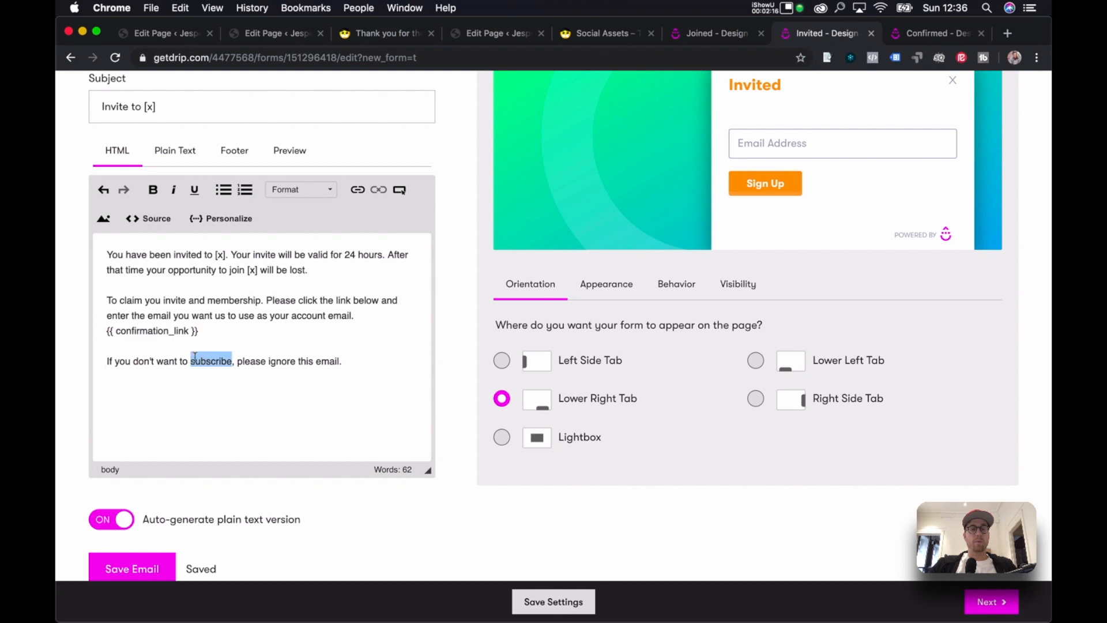
{"action": "type", "text": "accept your"}
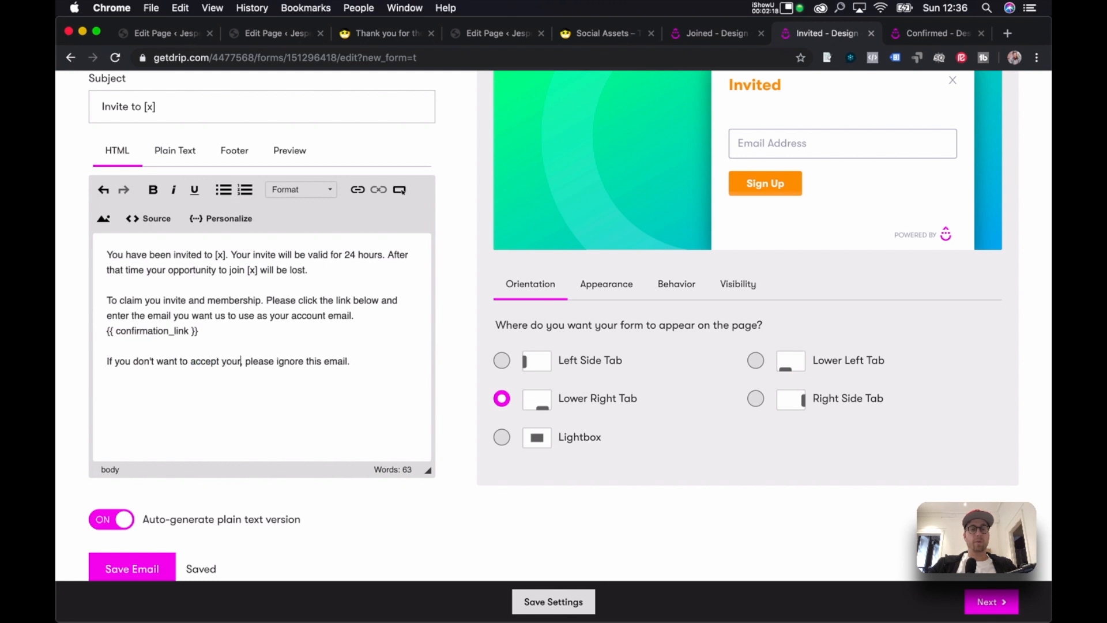
{"action": "type", "text": " invite, the op"}
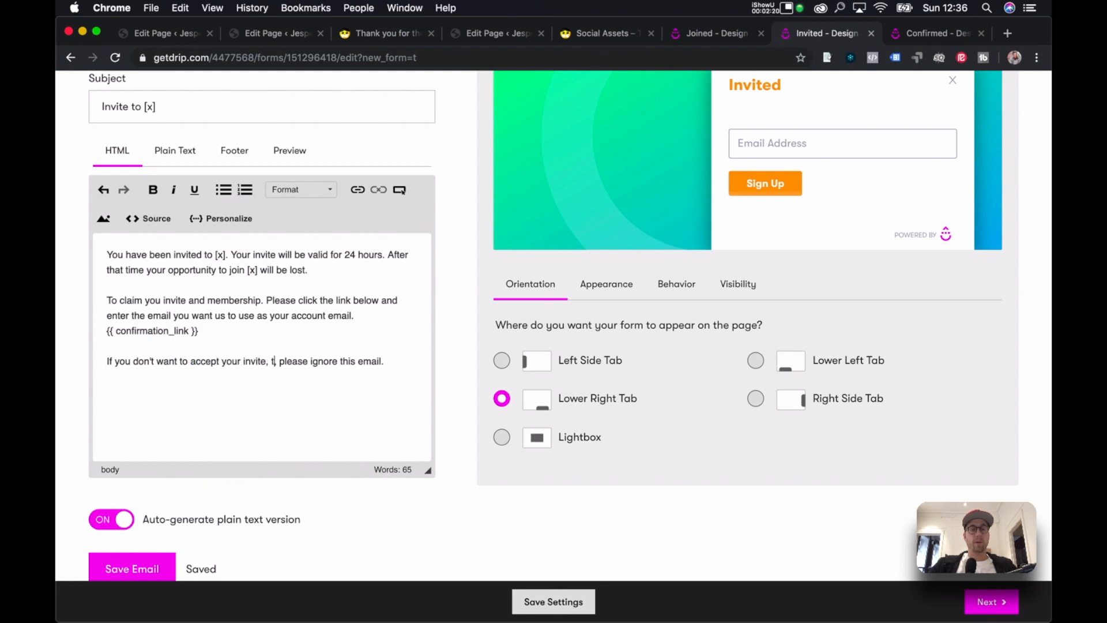
{"action": "type", "text": "port"}
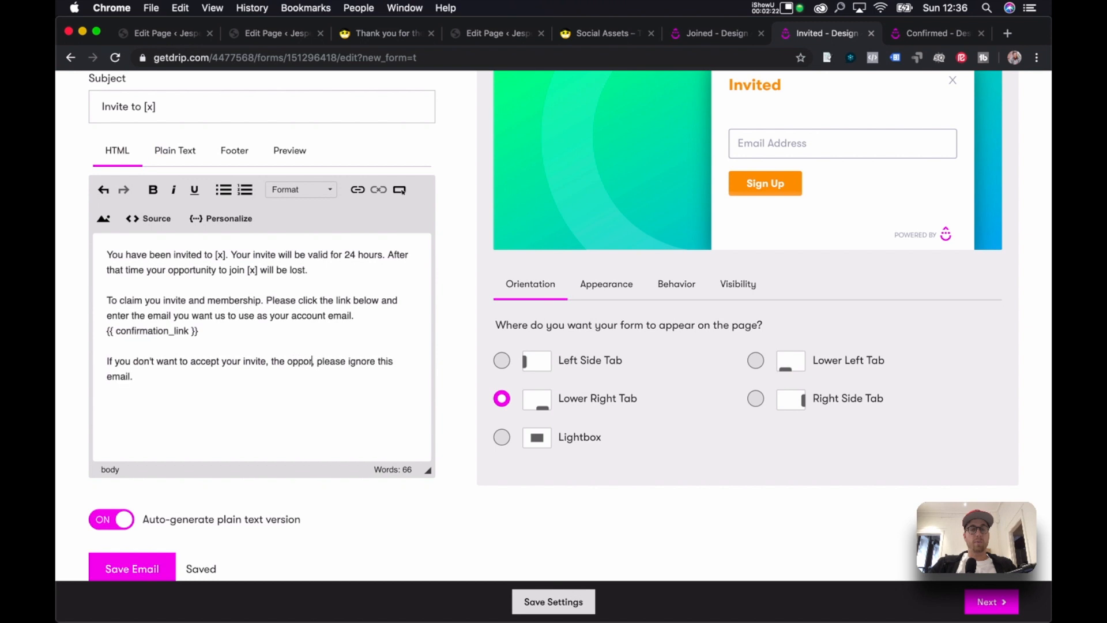
{"action": "type", "text": "unity will be lost "}
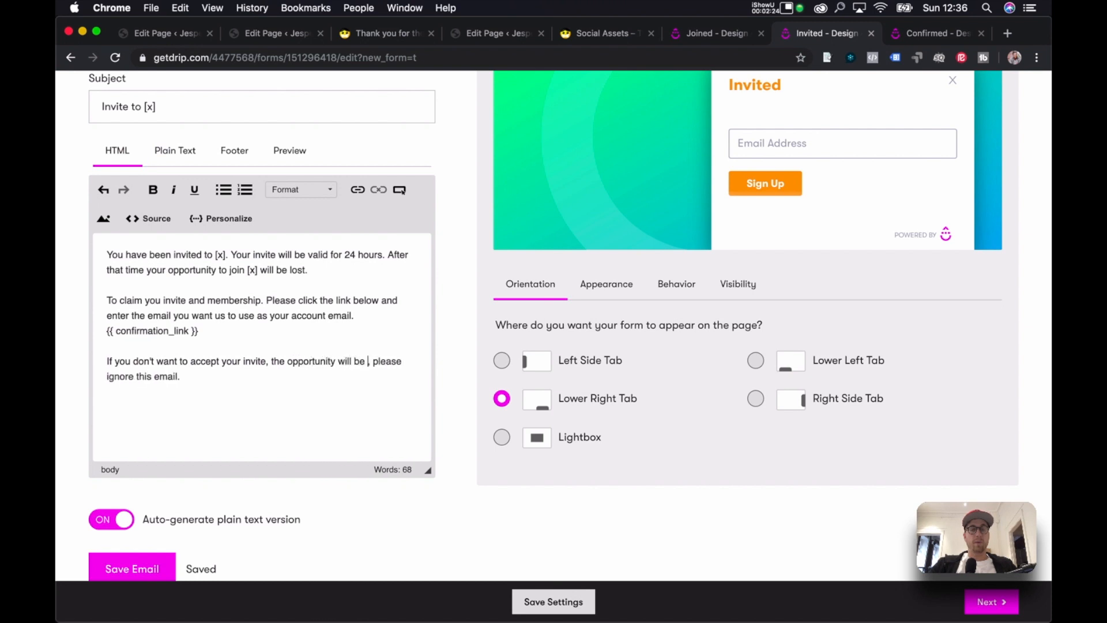
{"action": "type", "text": "in 24 hours"}
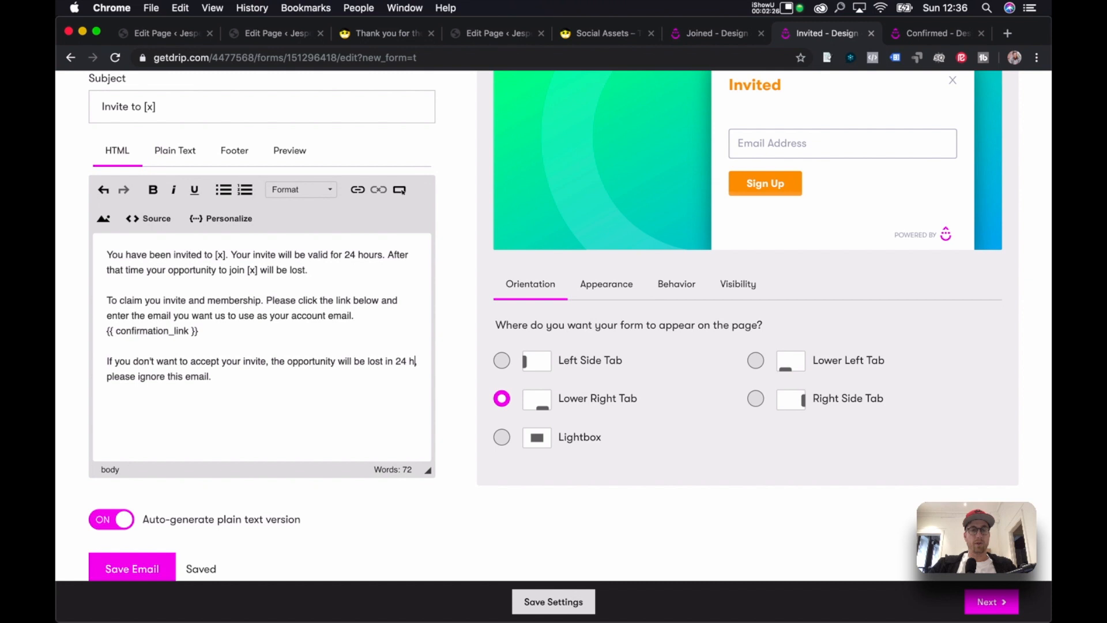
{"action": "type", "text": " and you can ig"}
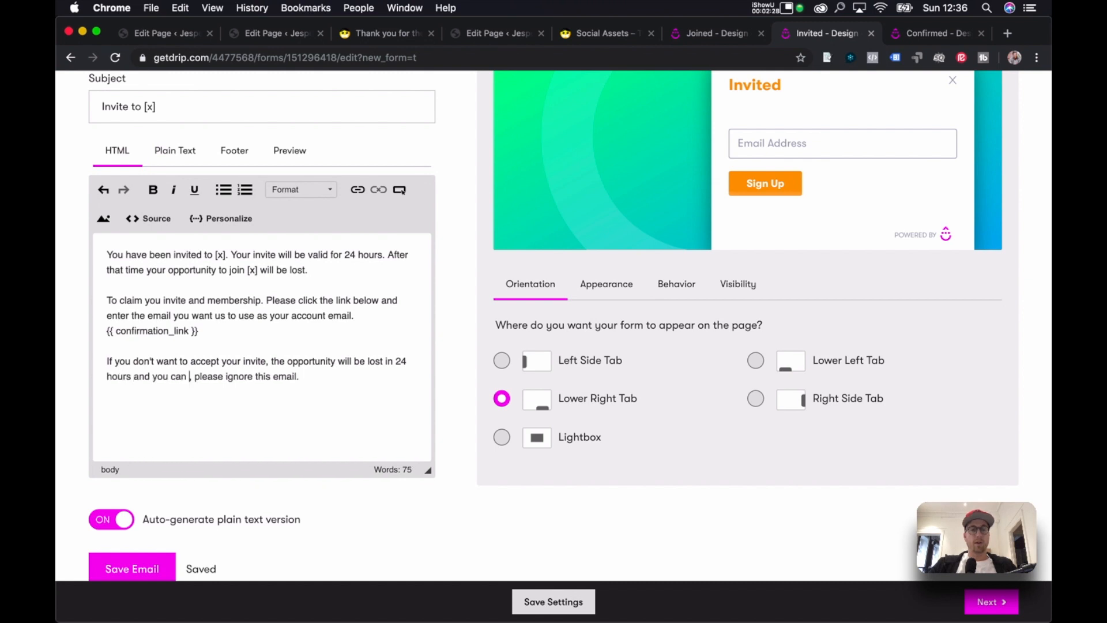
{"action": "type", "text": "nore this email."}
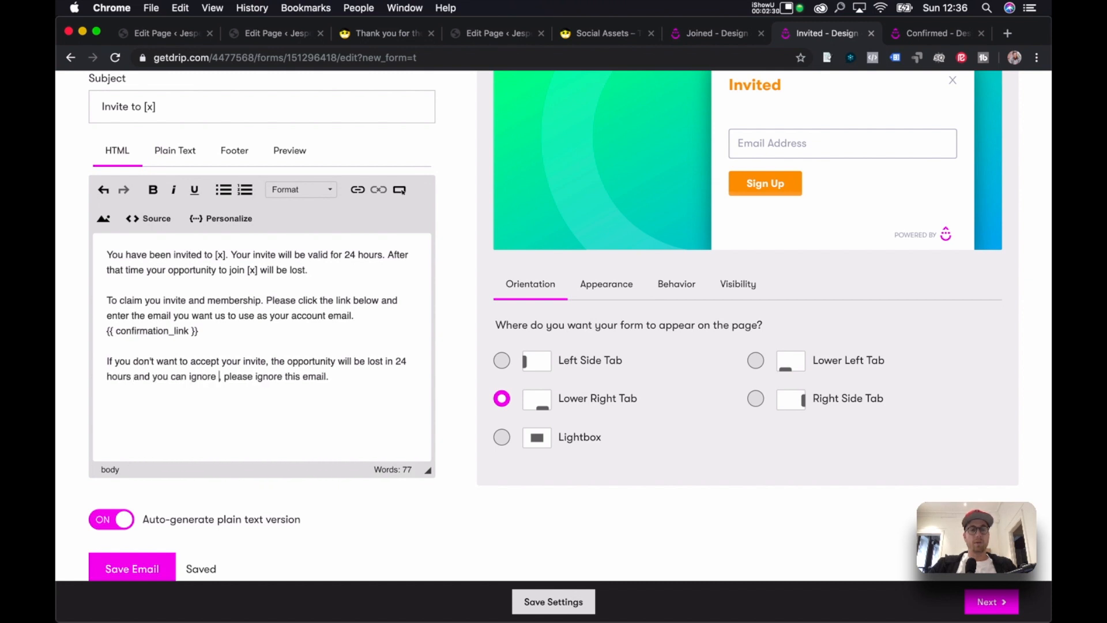
{"action": "type", "text": " Al l"}
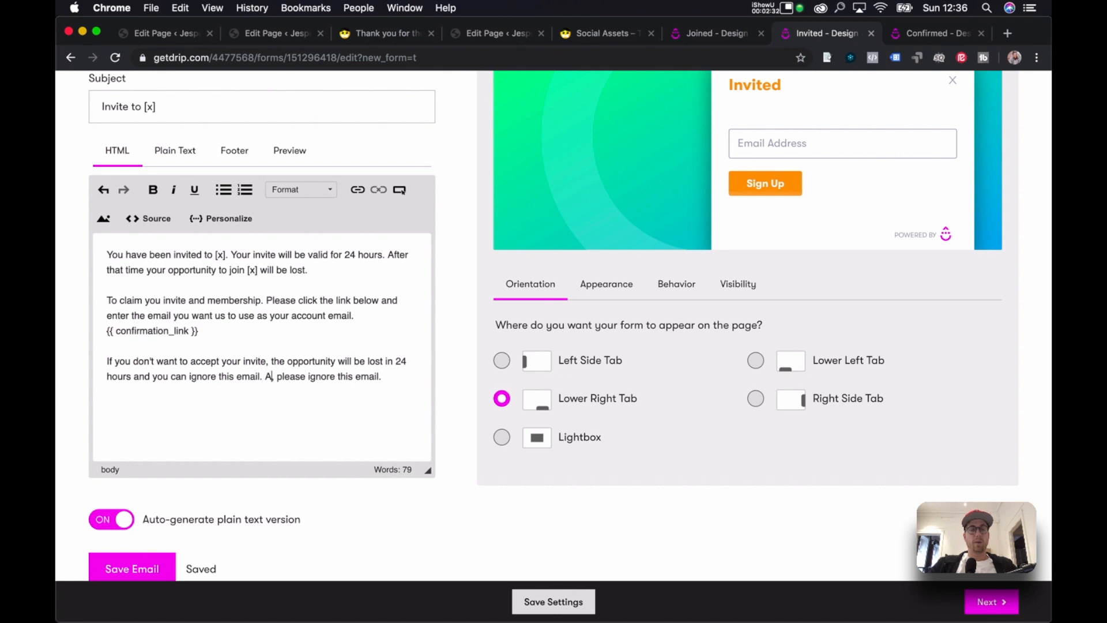
{"action": "type", "text": " your data wil"}
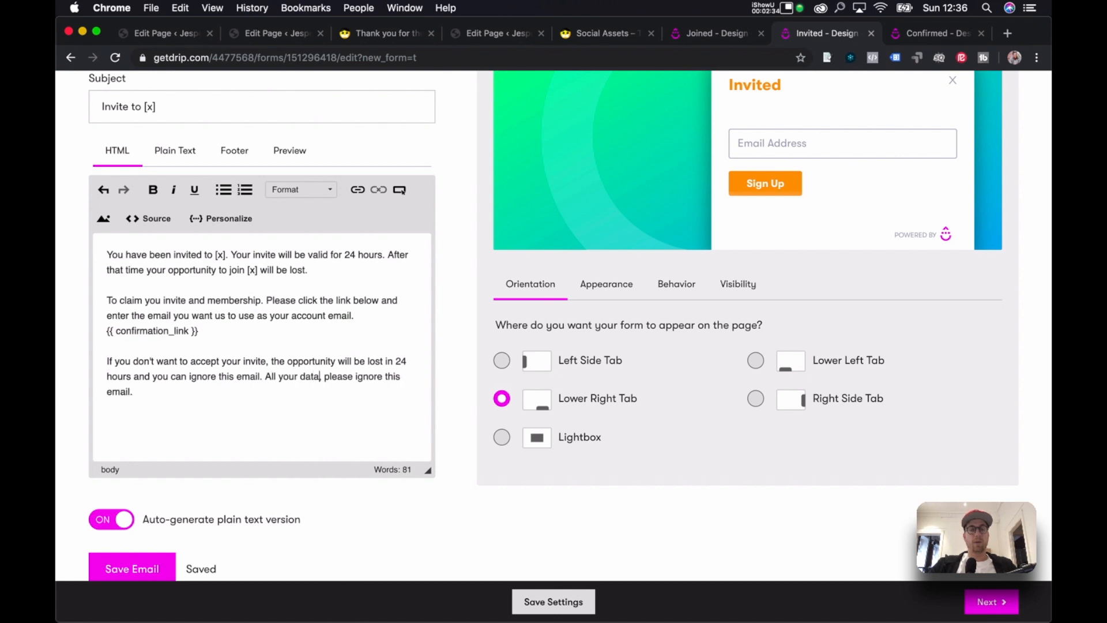
{"action": "type", "text": "l be dele"}
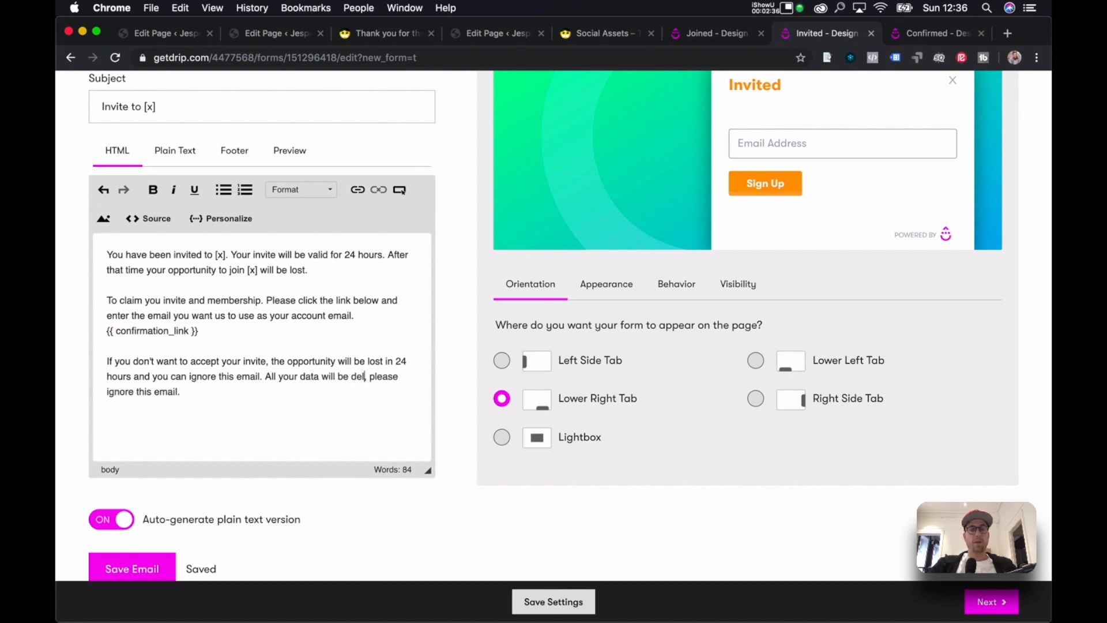
{"action": "type", "text": "ted."}
{"action": "key", "text": "Delete"}
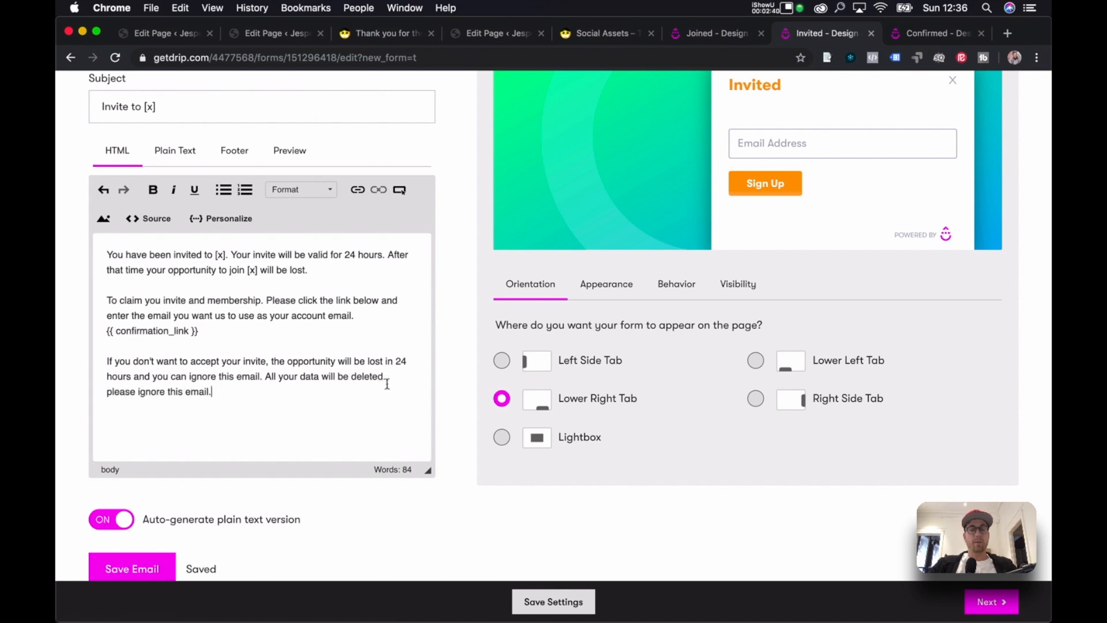
{"action": "left_click_drag", "start_coordinate": [387, 387], "coordinate": [387, 382]}
{"action": "key", "text": "BackSpace"}
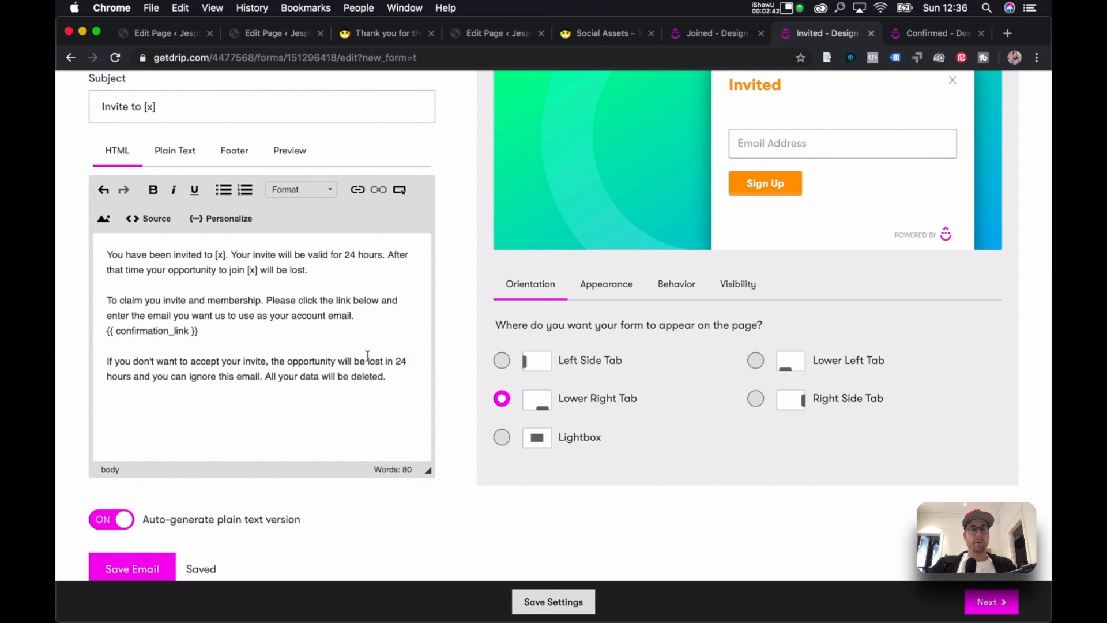
{"action": "scroll", "coordinate": [368, 356], "scroll_direction": "up", "scroll_amount": 3}
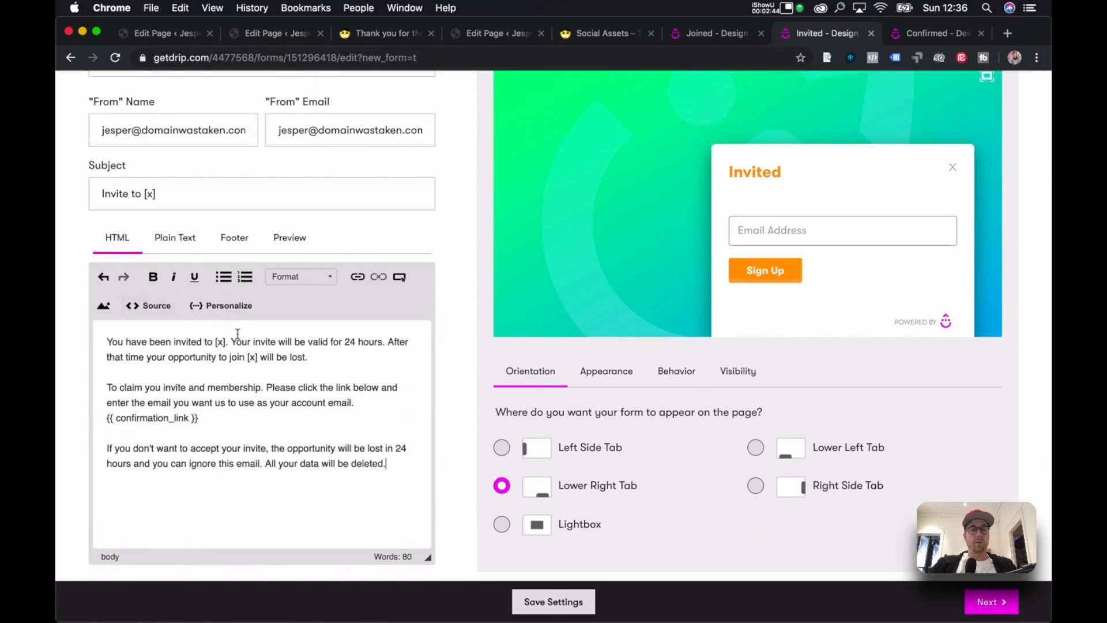
{"action": "scroll", "coordinate": [413, 352], "scroll_direction": "up", "scroll_amount": 1}
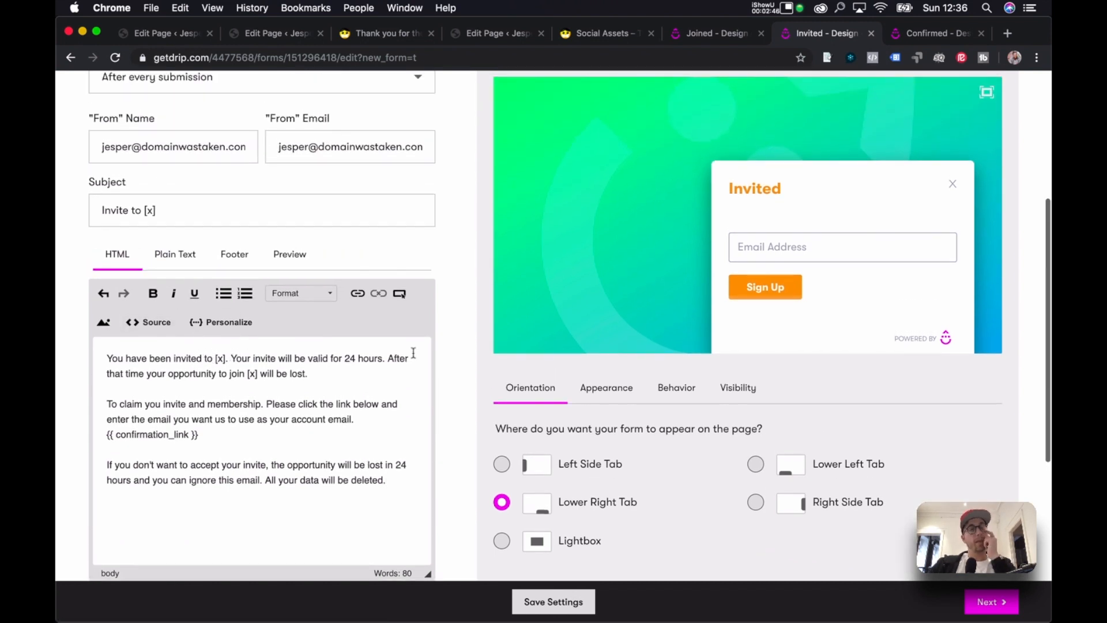
{"action": "scroll", "coordinate": [413, 352], "scroll_direction": "down", "scroll_amount": 2}
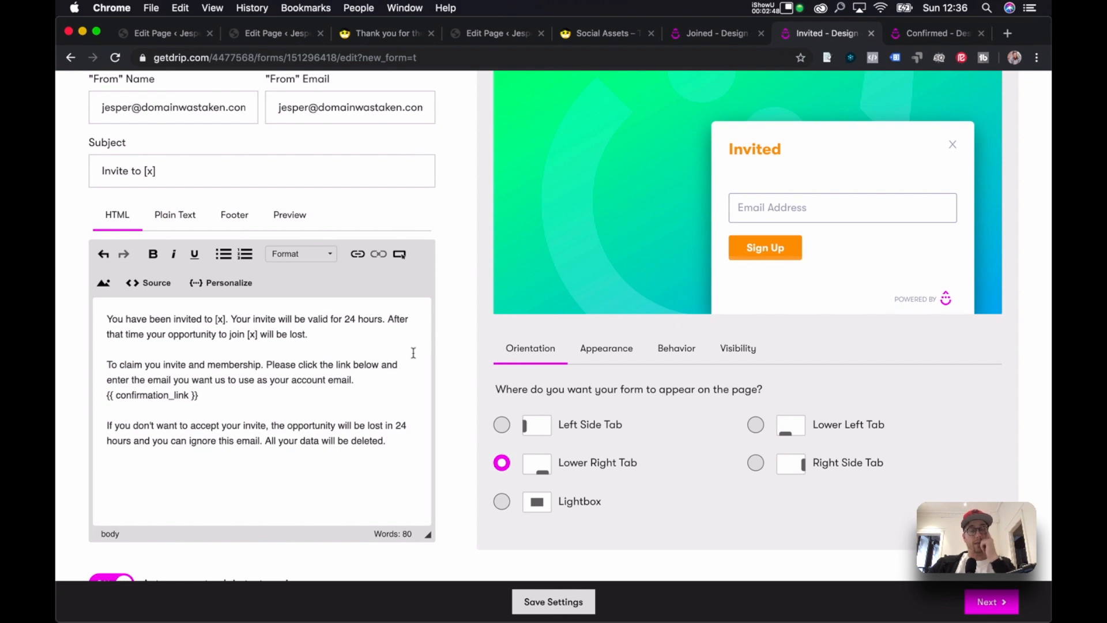
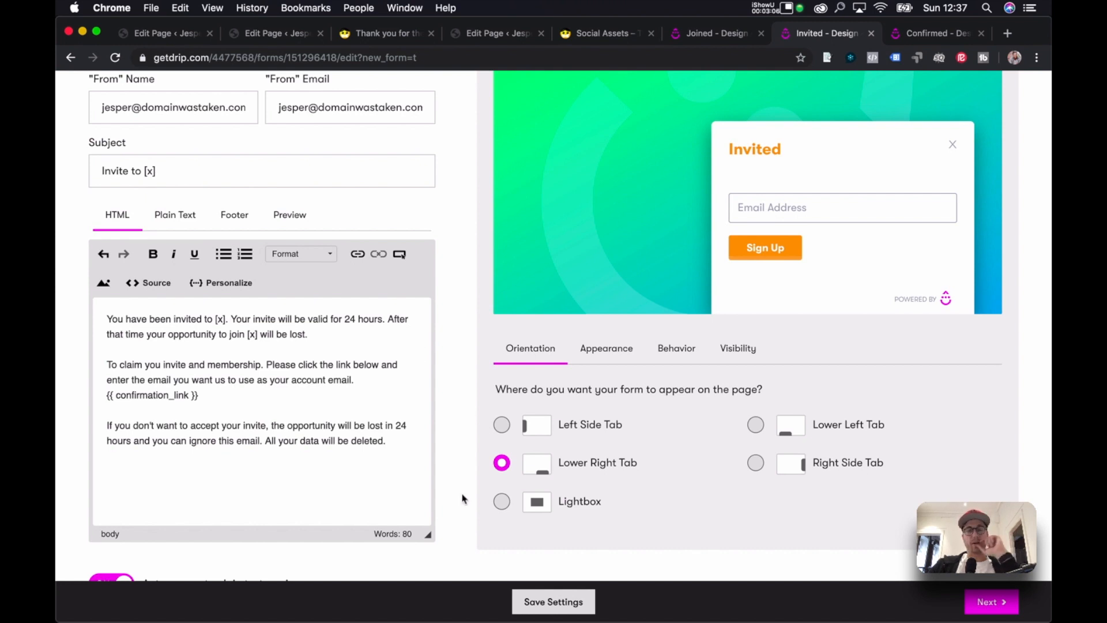
Save the Invited form's email settings, then view the live 'Thank You For The Invite' page.
{"action": "left_click", "coordinate": [547, 602]}
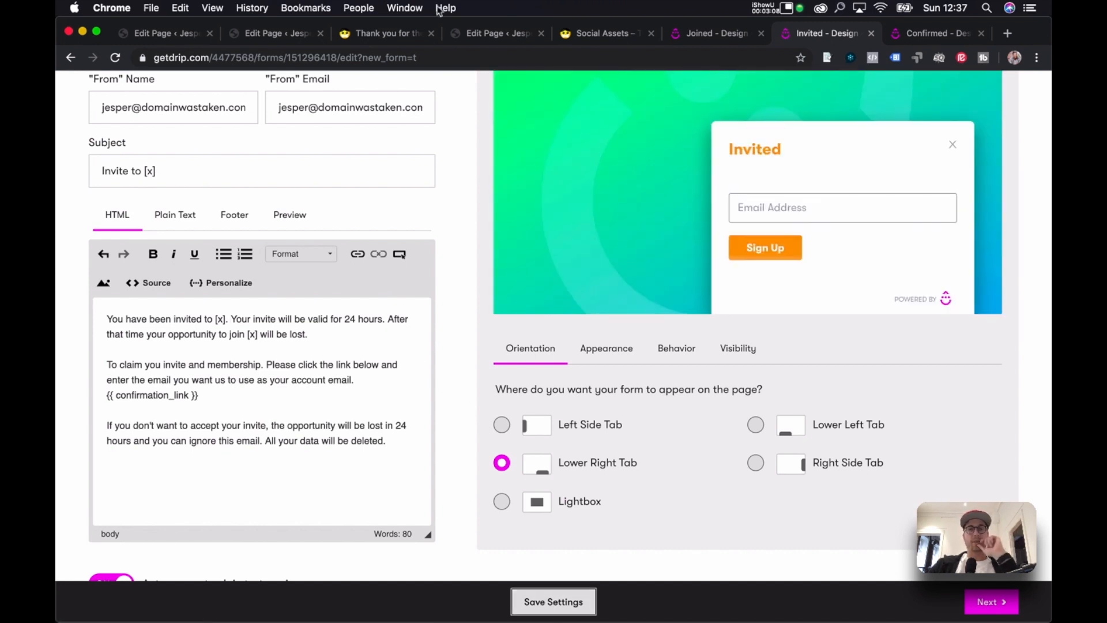
{"action": "left_click", "coordinate": [383, 37]}
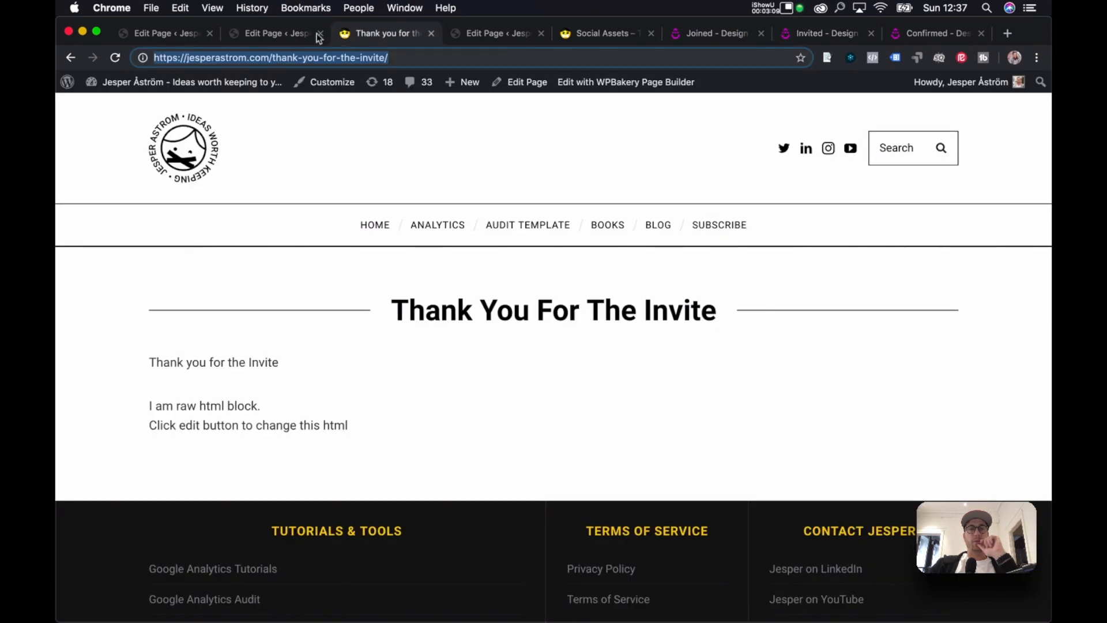
Preview the live Confirm And Invite page from its Edit Page screen.
{"action": "left_click", "coordinate": [248, 39]}
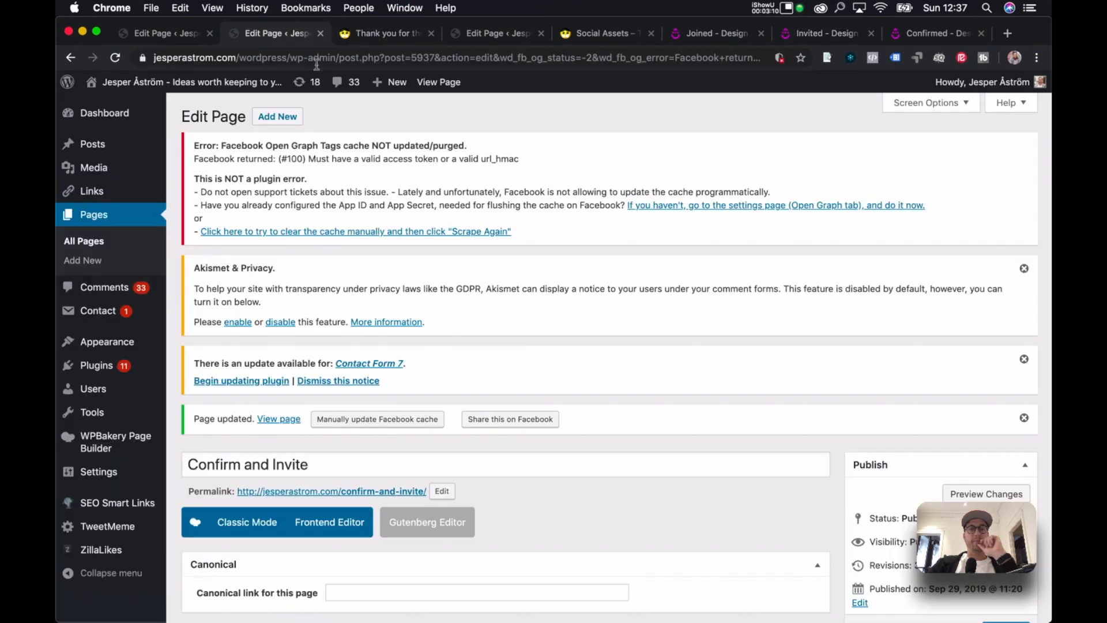
{"action": "left_click", "coordinate": [440, 82]}
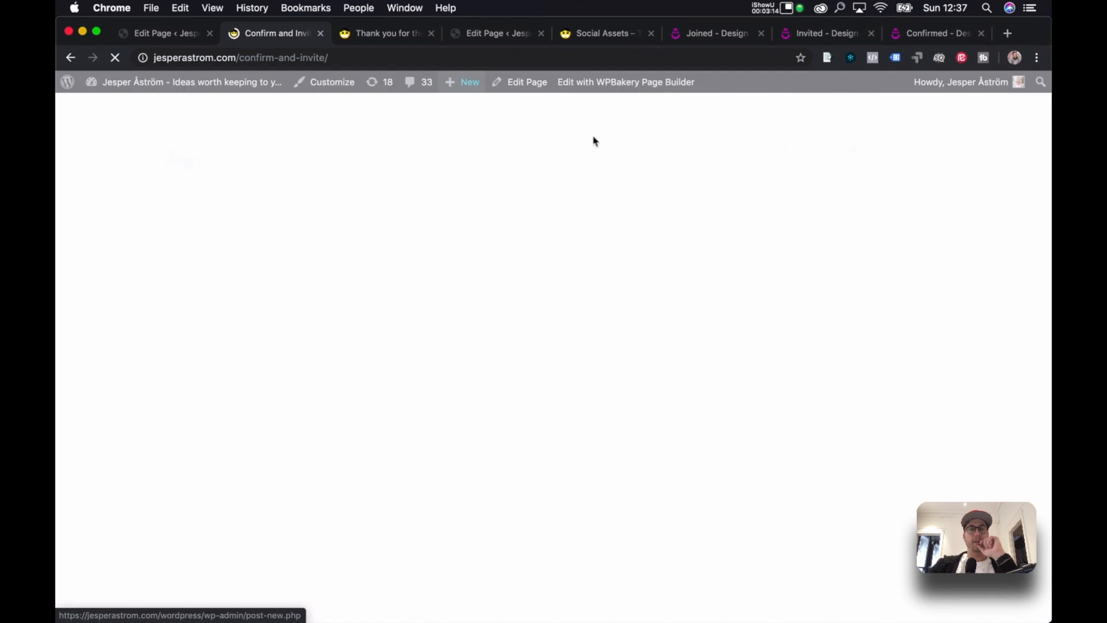
{"action": "scroll", "coordinate": [552, 166], "scroll_direction": "down", "scroll_amount": 2}
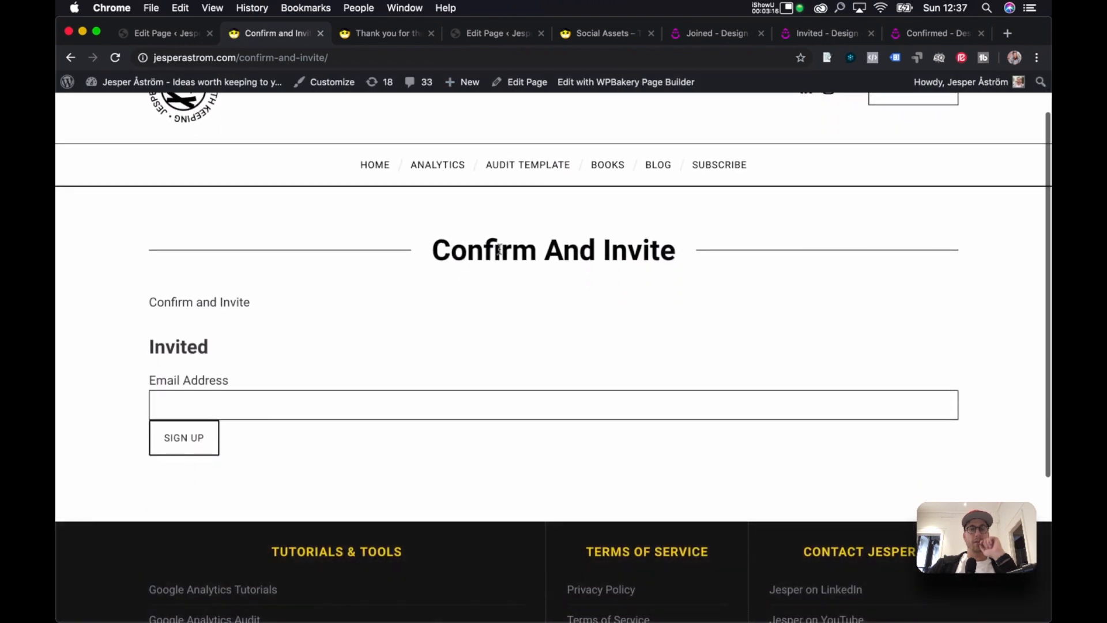
Preview the live Do You Want To Accept Your Invite page and try its Email Address field.
{"action": "left_click", "coordinate": [491, 36]}
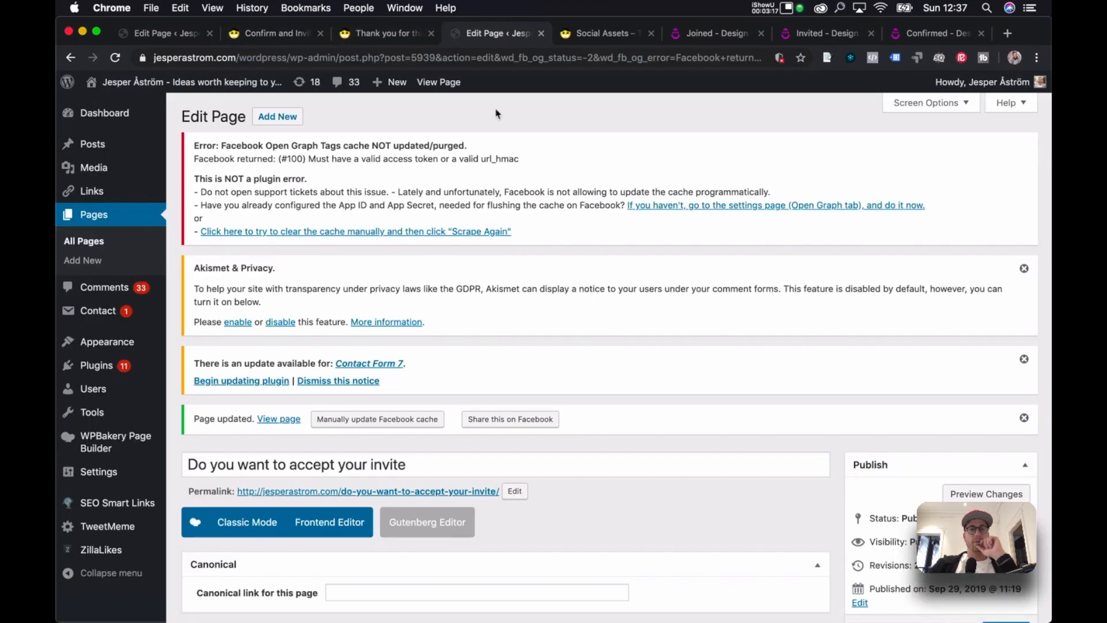
{"action": "left_click", "coordinate": [436, 83]}
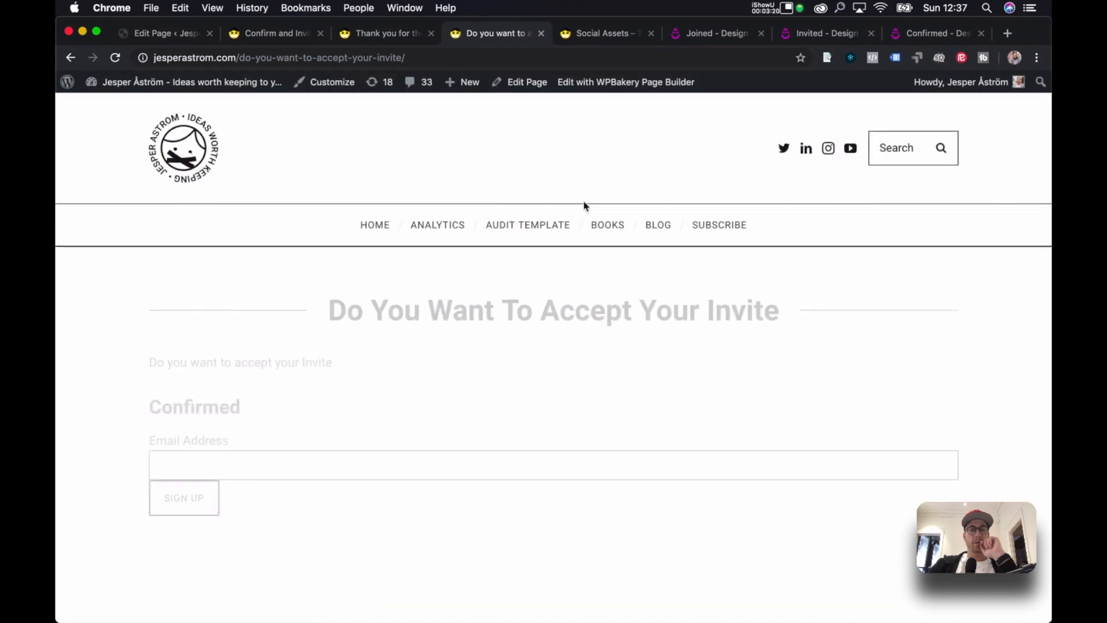
{"action": "scroll", "coordinate": [576, 217], "scroll_direction": "down", "scroll_amount": 3}
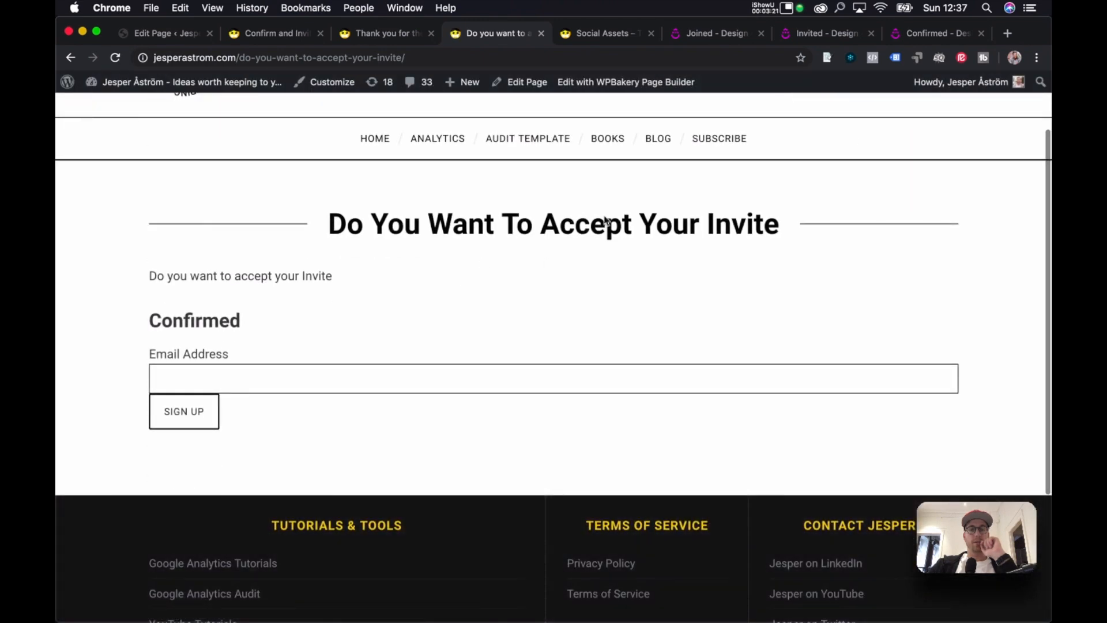
{"action": "left_click", "coordinate": [346, 380]}
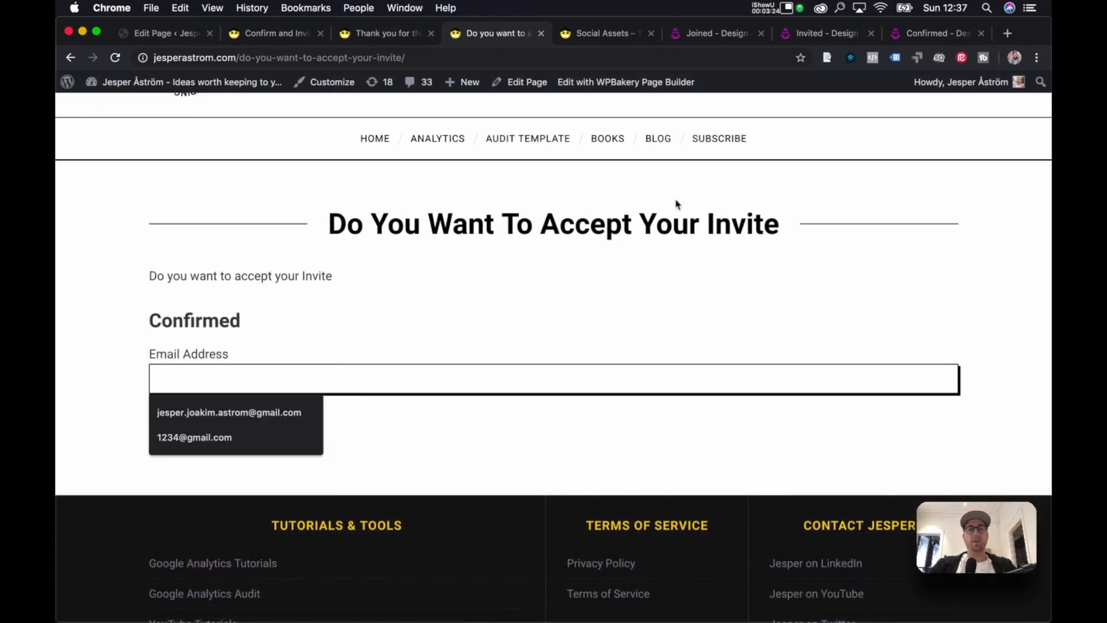
Revisit the thank-you and Confirm And Invite pages, then return to Drip's 'Invited - Design' form.
{"action": "left_click", "coordinate": [397, 35]}
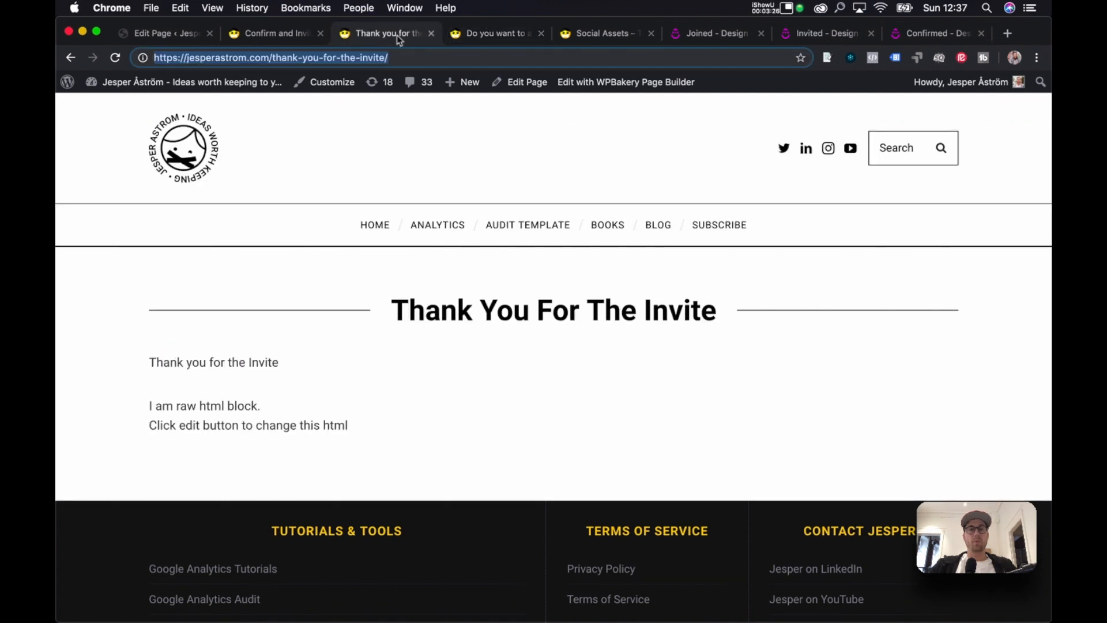
{"action": "left_click", "coordinate": [274, 35]}
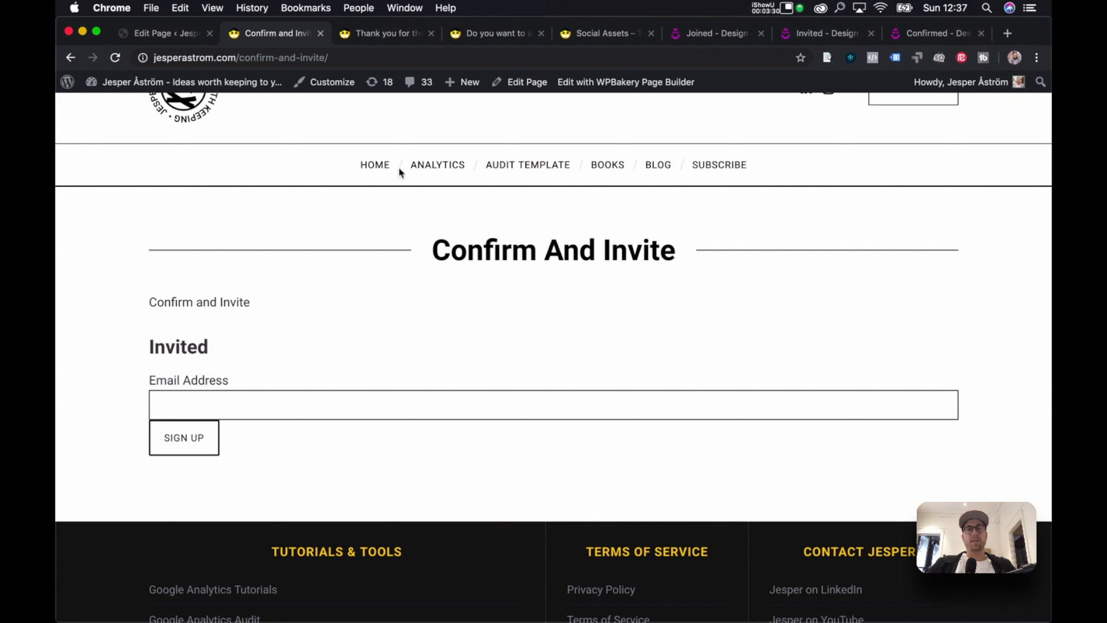
{"action": "left_click", "coordinate": [840, 35]}
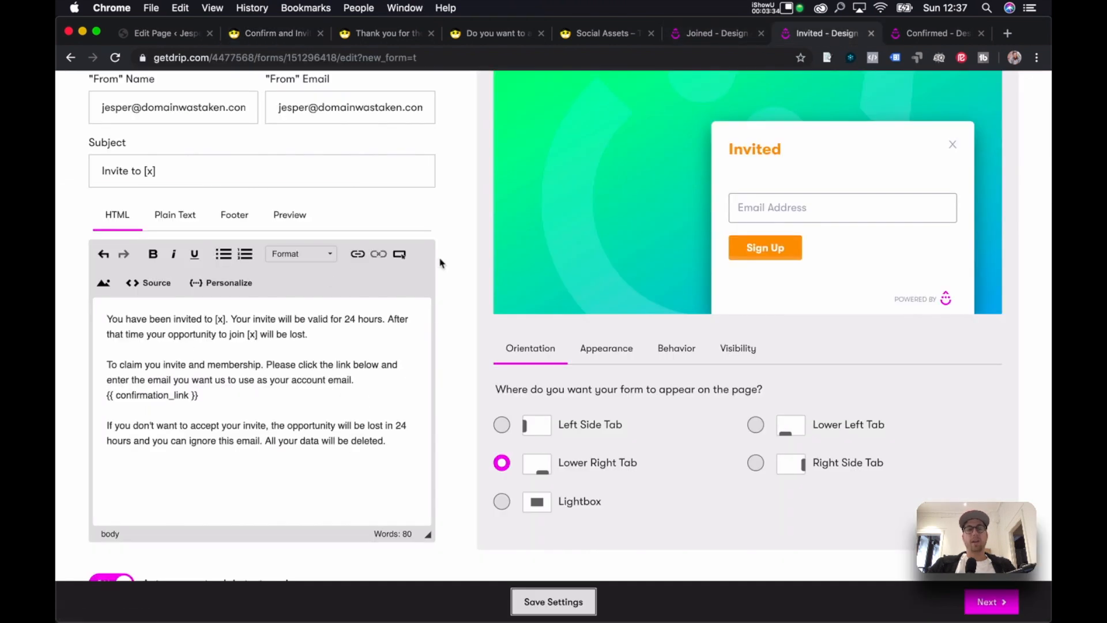
Compare the Invited form's email with the Confirmed form and the live accept-invite page.
{"action": "scroll", "coordinate": [453, 271], "scroll_direction": "up", "scroll_amount": 1}
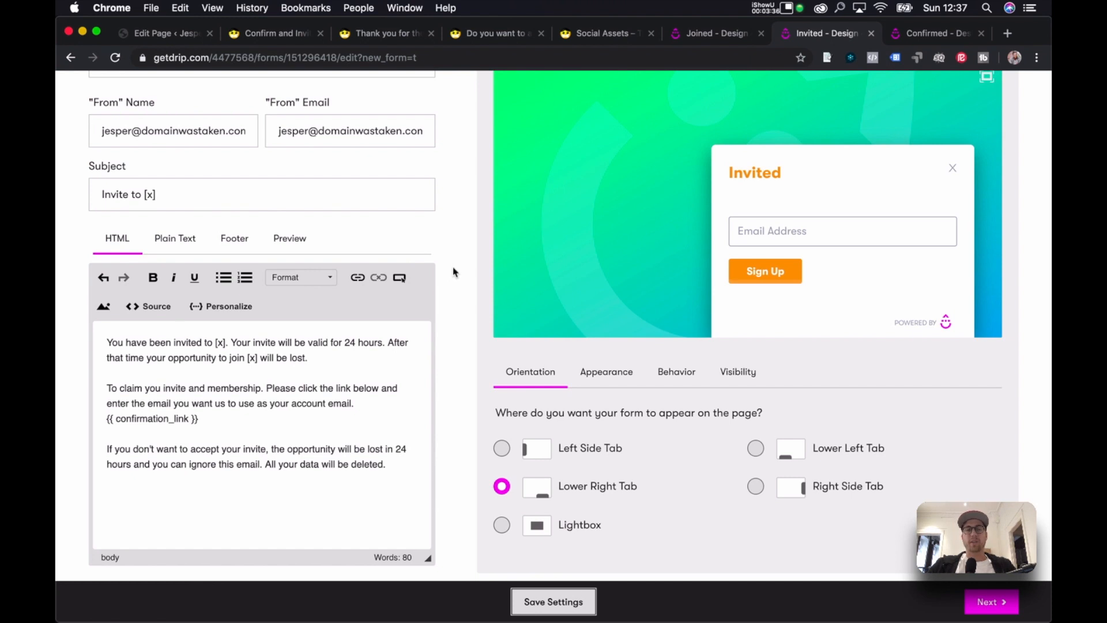
{"action": "scroll", "coordinate": [453, 272], "scroll_direction": "up", "scroll_amount": 5}
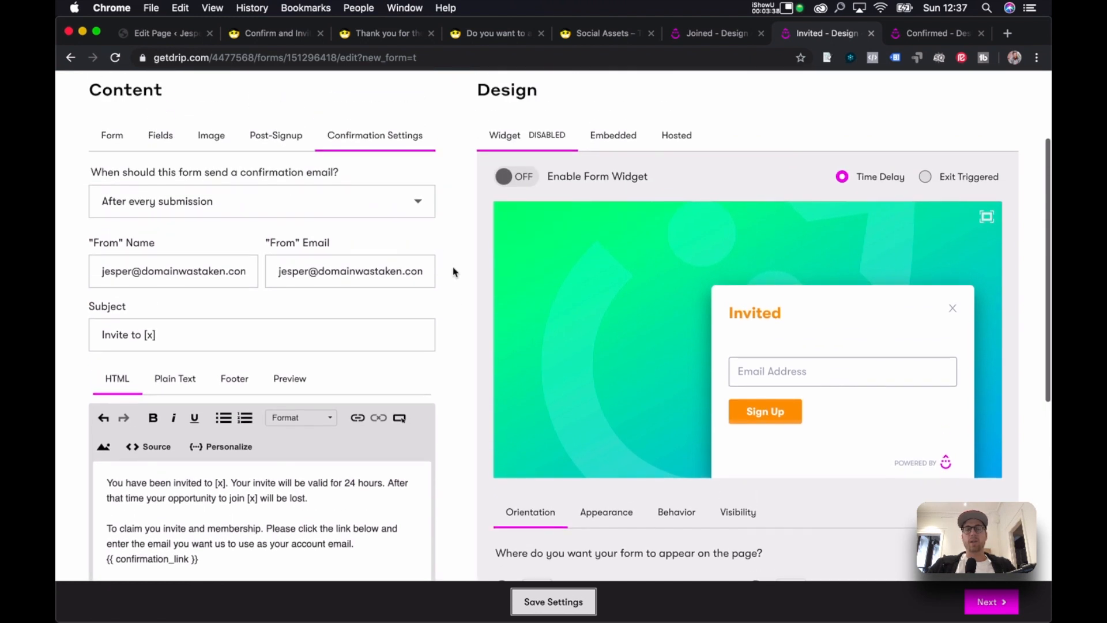
{"action": "left_click", "coordinate": [945, 35]}
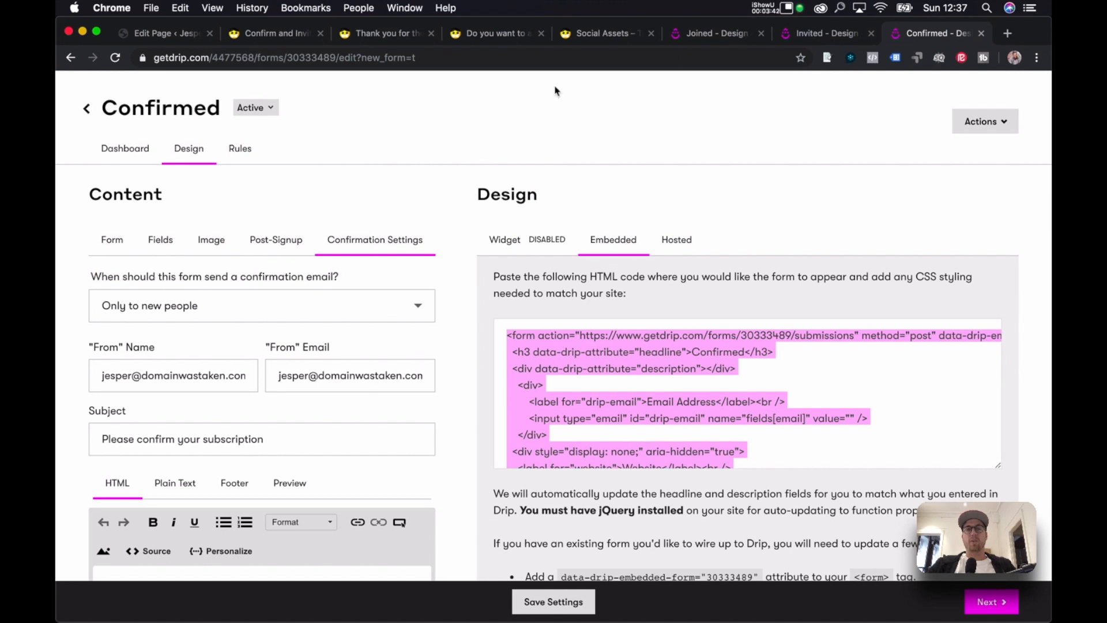
{"action": "left_click", "coordinate": [489, 34]}
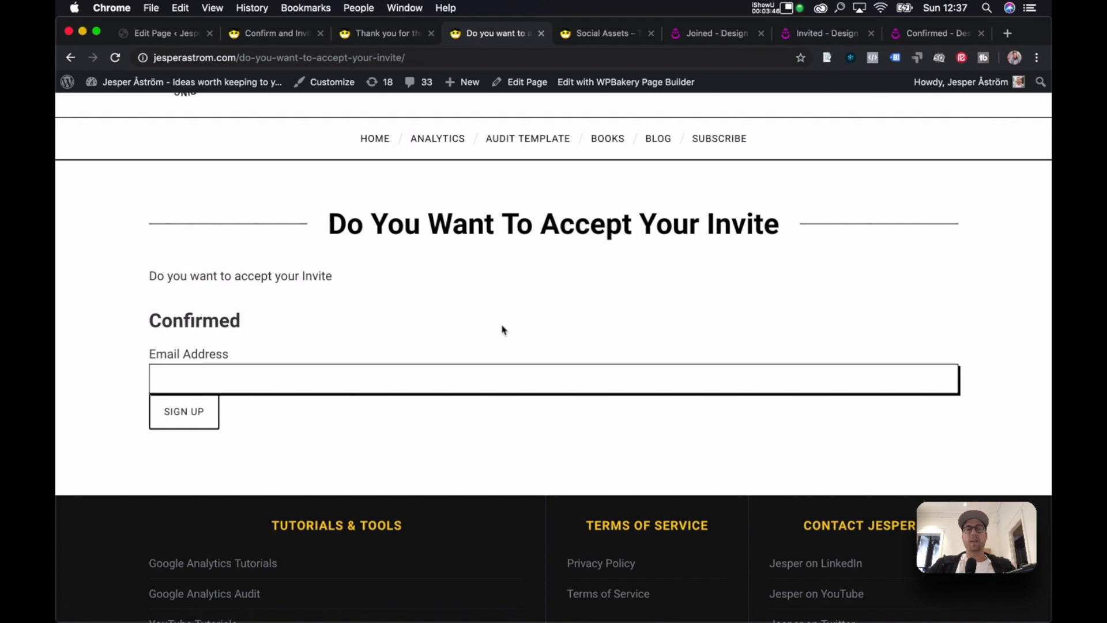
{"action": "left_click", "coordinate": [808, 34]}
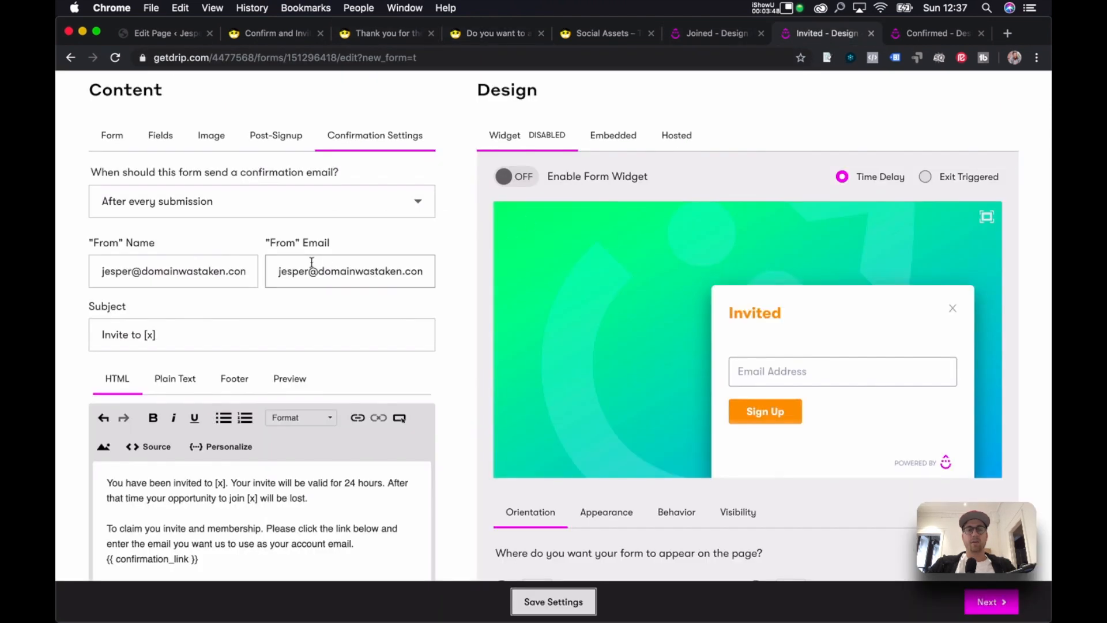
{"action": "scroll", "coordinate": [312, 262], "scroll_direction": "down", "scroll_amount": 6}
{"action": "scroll", "coordinate": [203, 488], "scroll_direction": "down", "scroll_amount": 1}
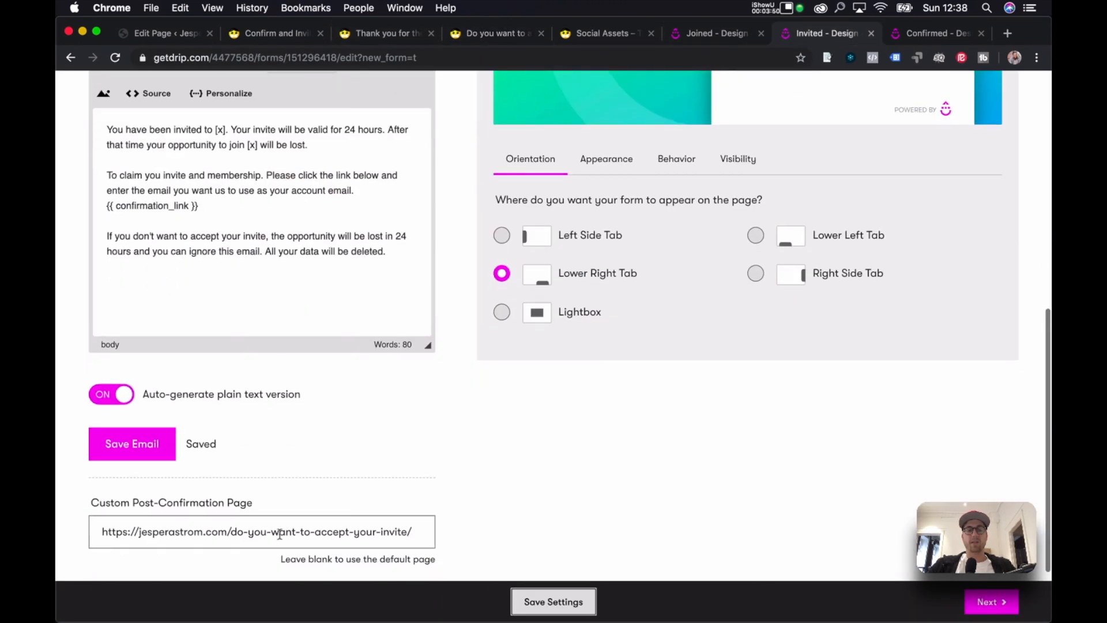
{"action": "left_click", "coordinate": [526, 37]}
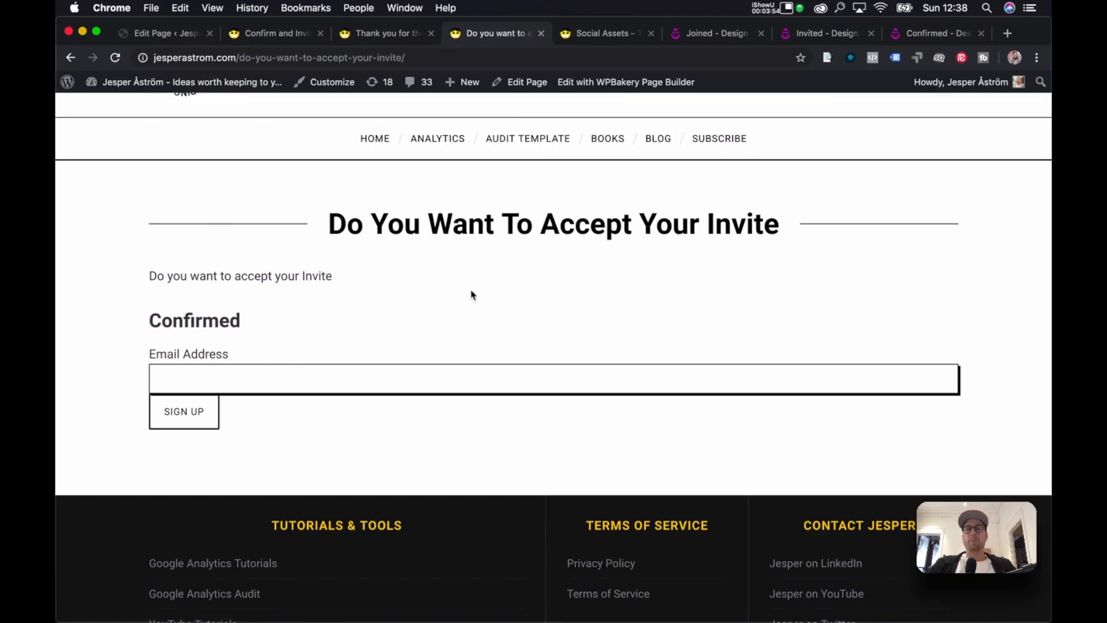
{"action": "left_click", "coordinate": [920, 30]}
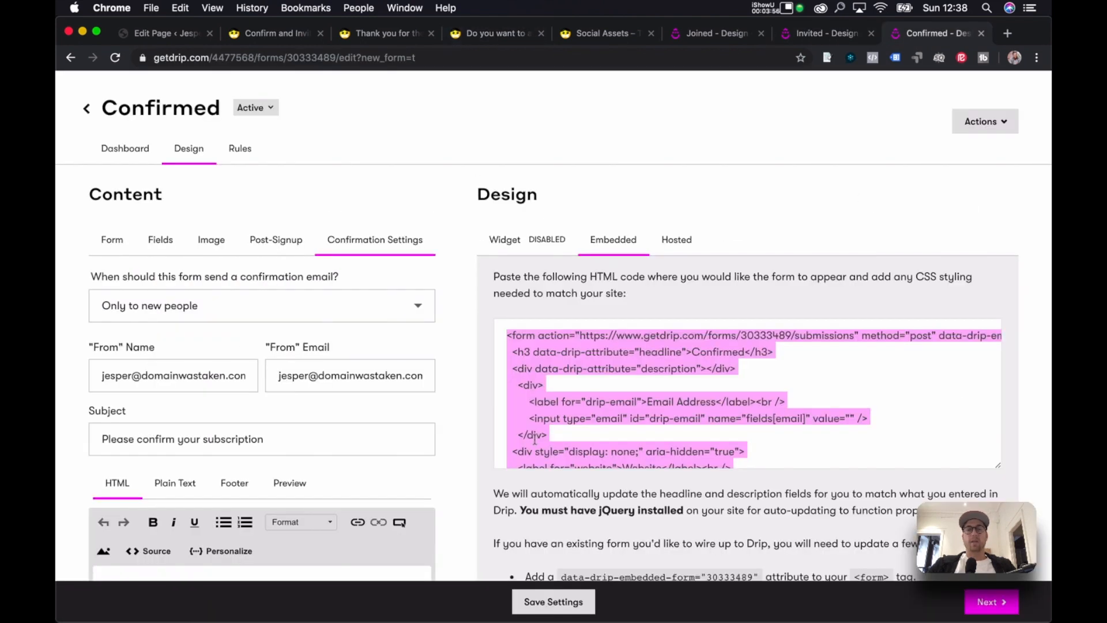
{"action": "scroll", "coordinate": [434, 301], "scroll_direction": "down", "scroll_amount": 2}
{"action": "scroll", "coordinate": [433, 300], "scroll_direction": "up", "scroll_amount": 3}
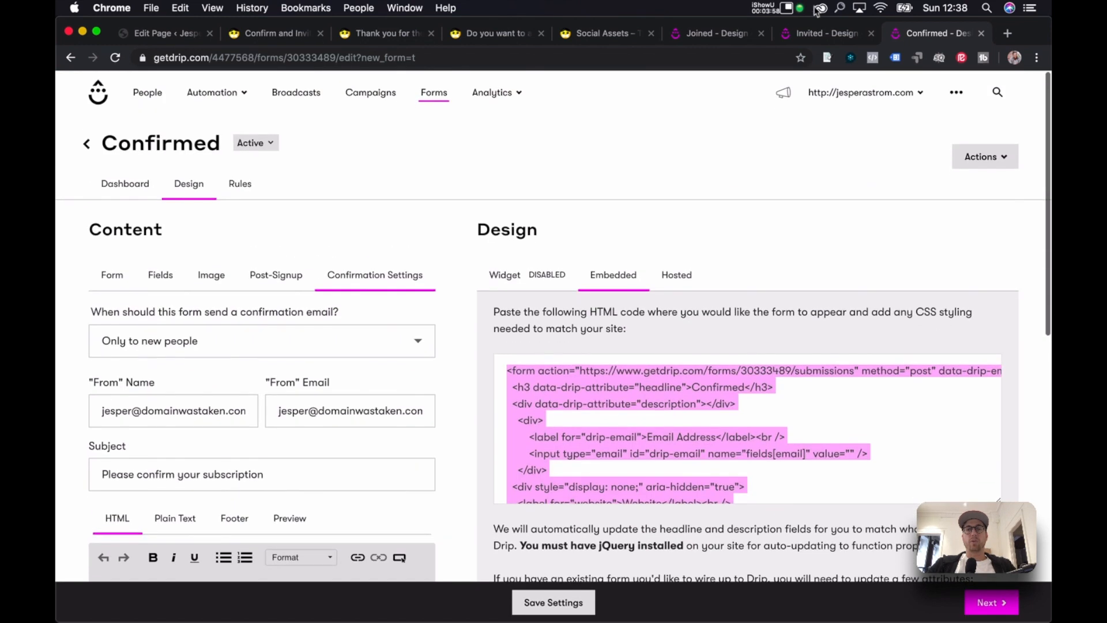
Compare the Joined, Invited and Confirmed forms, ending on the Confirmed form's email body.
{"action": "left_click", "coordinate": [718, 35]}
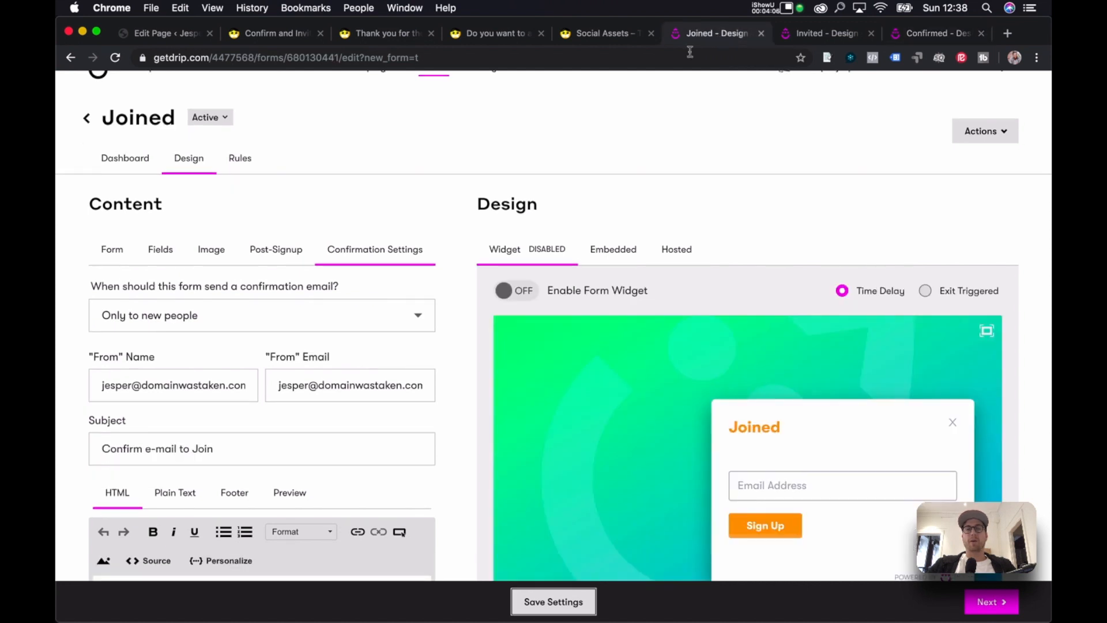
{"action": "left_click", "coordinate": [917, 32]}
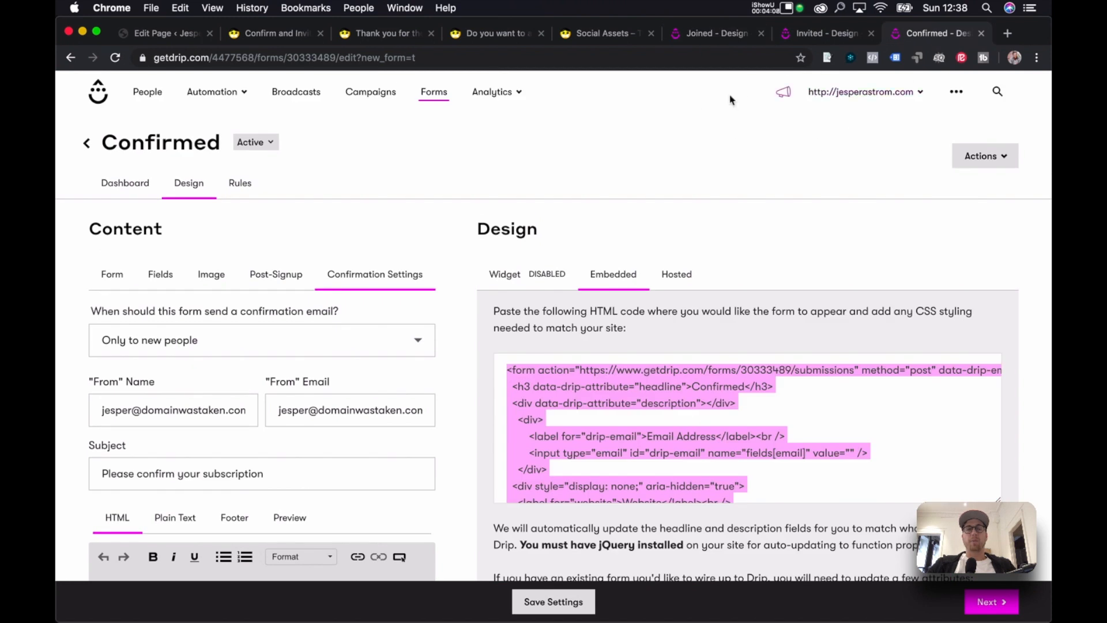
{"action": "left_click", "coordinate": [826, 32]}
{"action": "scroll", "coordinate": [459, 204], "scroll_direction": "up", "scroll_amount": 5}
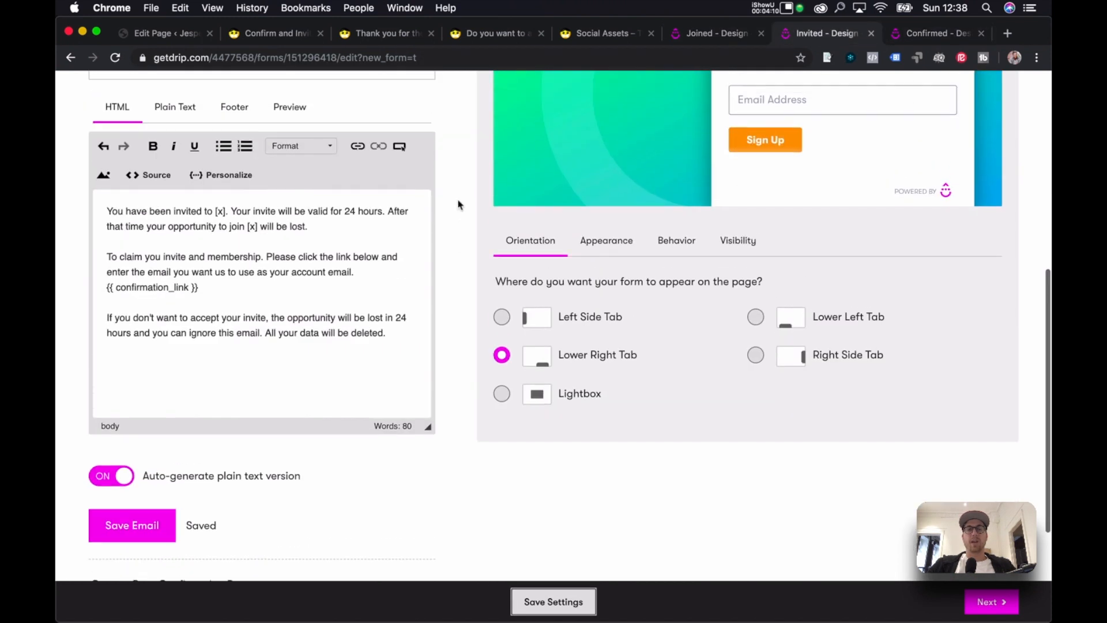
{"action": "scroll", "coordinate": [293, 375], "scroll_direction": "down", "scroll_amount": 3}
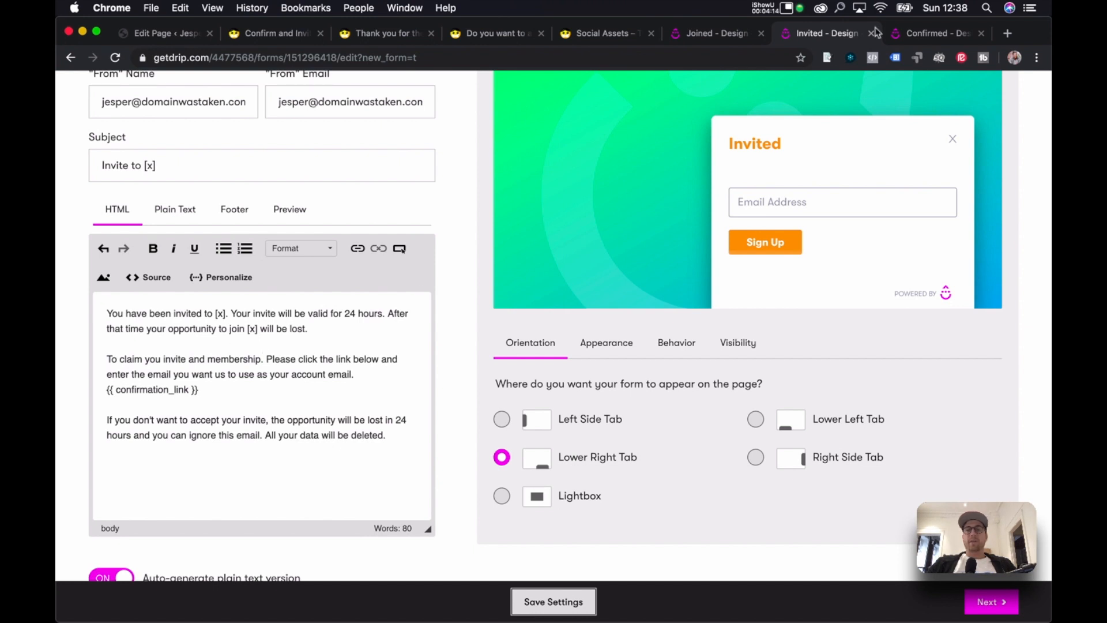
{"action": "left_click", "coordinate": [926, 33]}
{"action": "scroll", "coordinate": [457, 231], "scroll_direction": "down", "scroll_amount": 1}
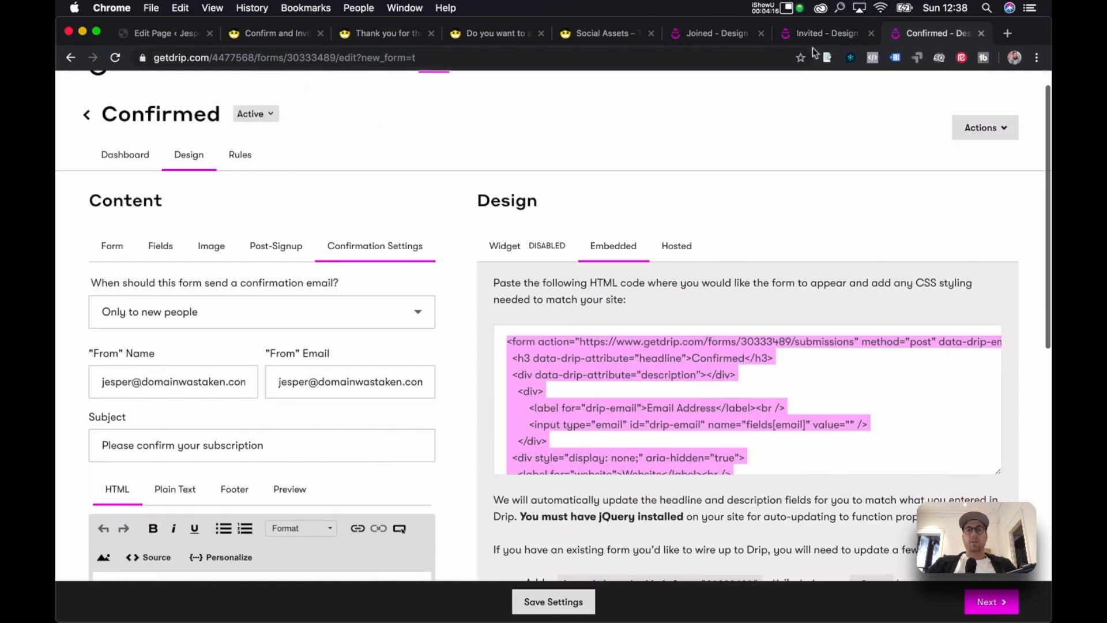
{"action": "left_click", "coordinate": [819, 34]}
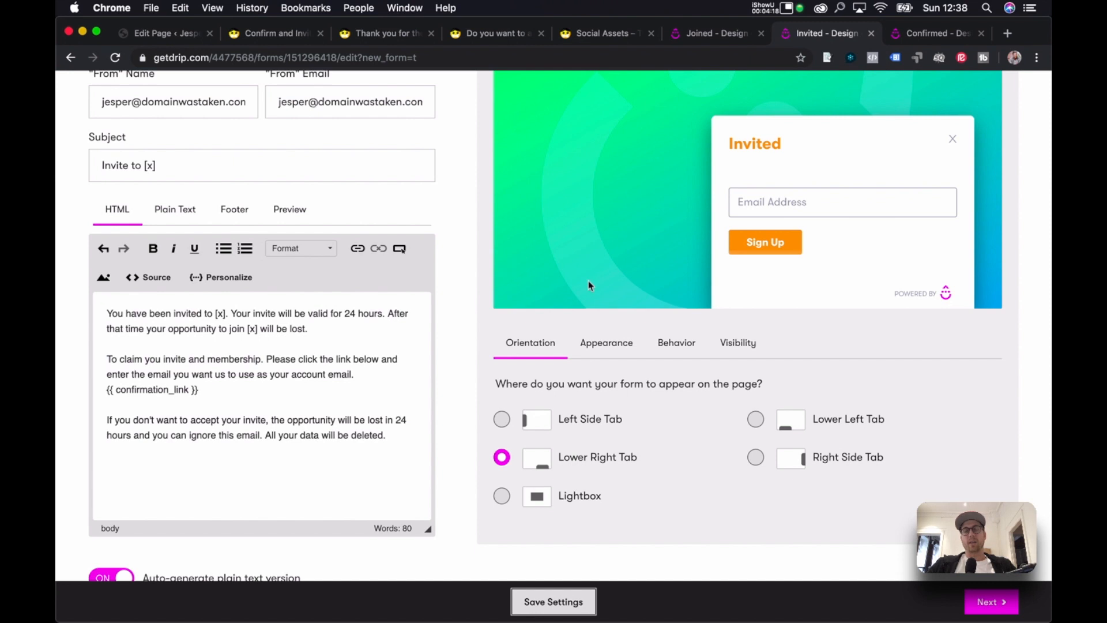
{"action": "left_click", "coordinate": [956, 36]}
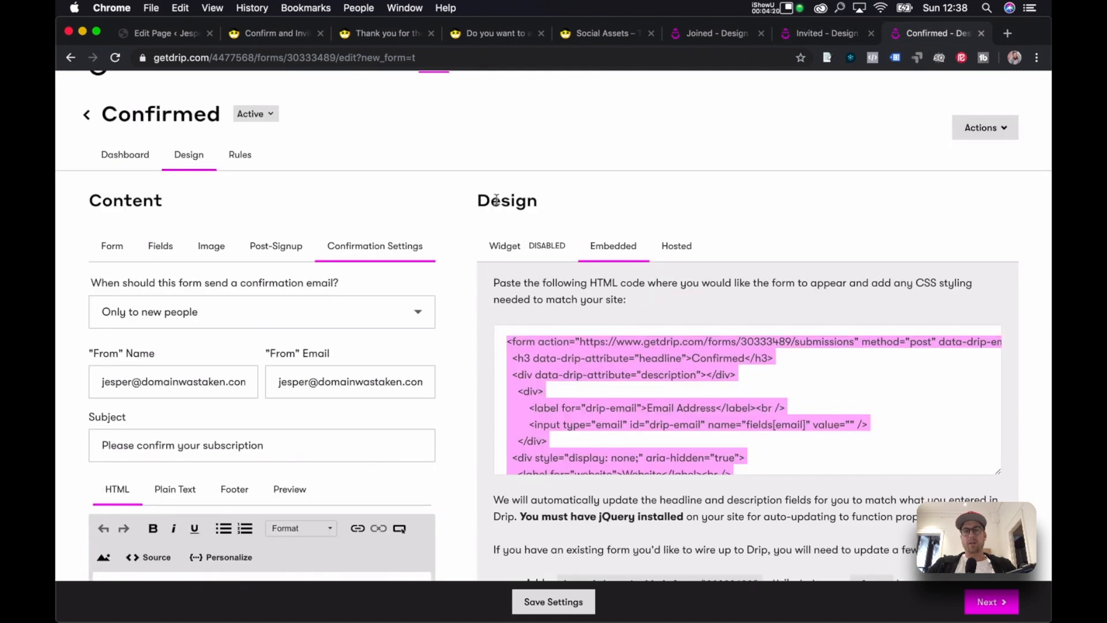
{"action": "scroll", "coordinate": [451, 230], "scroll_direction": "down", "scroll_amount": 6}
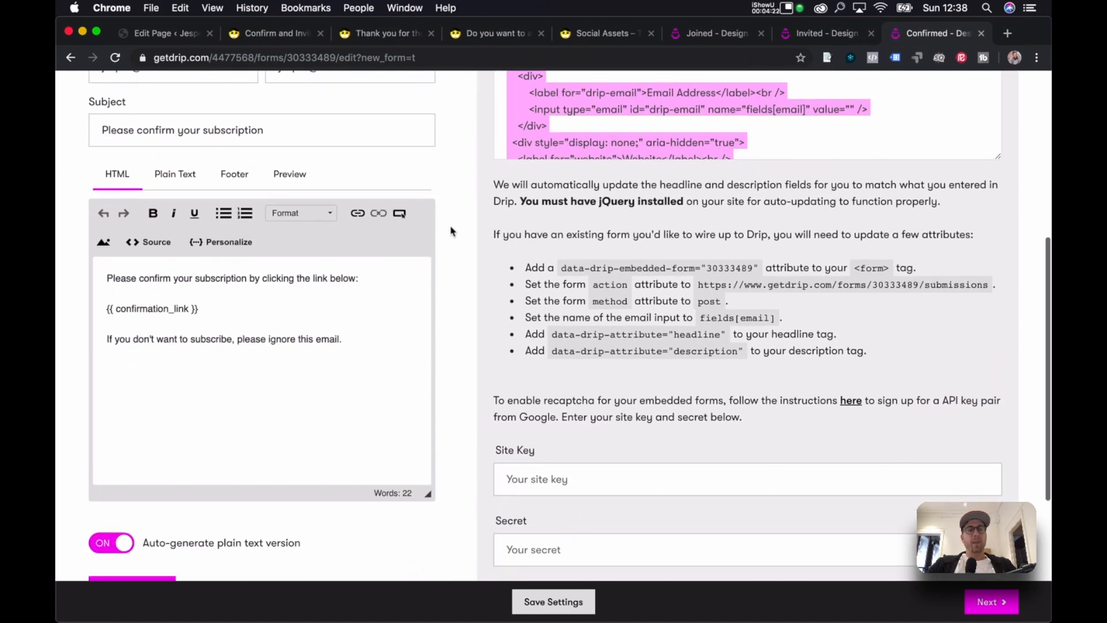
Change the confirmation email subject to 'Confirm you email & membership'.
{"action": "scroll", "coordinate": [452, 231], "scroll_direction": "up", "scroll_amount": 3}
{"action": "triple_click", "coordinate": [280, 258]}
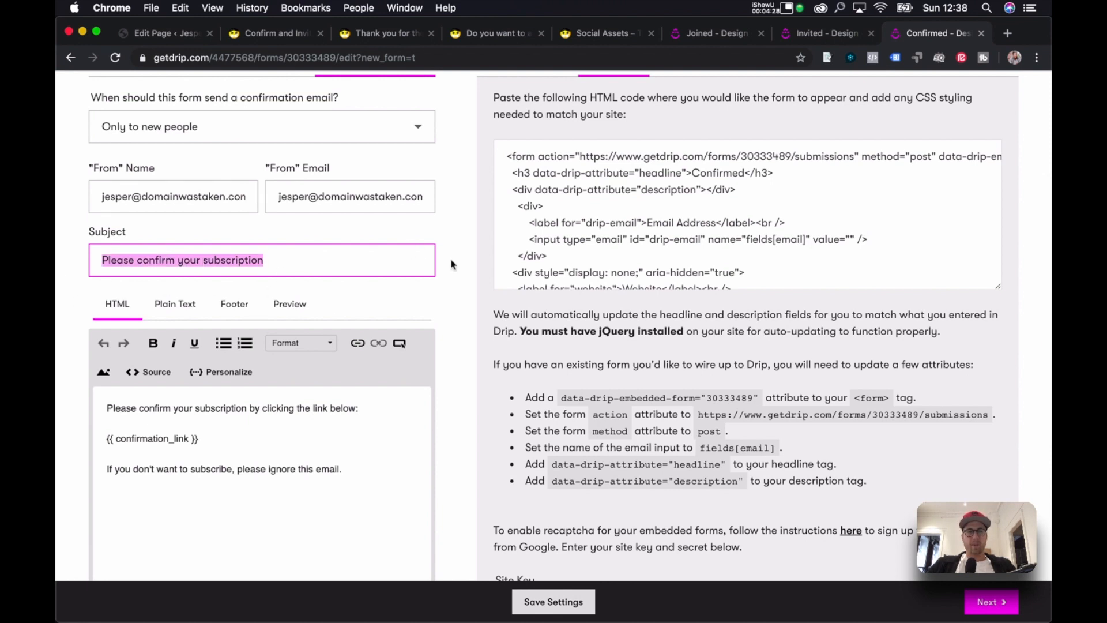
{"action": "type", "text": "T"}
{"action": "type", "text": "Confirm you email"}
{"action": "type", "text": " &"}
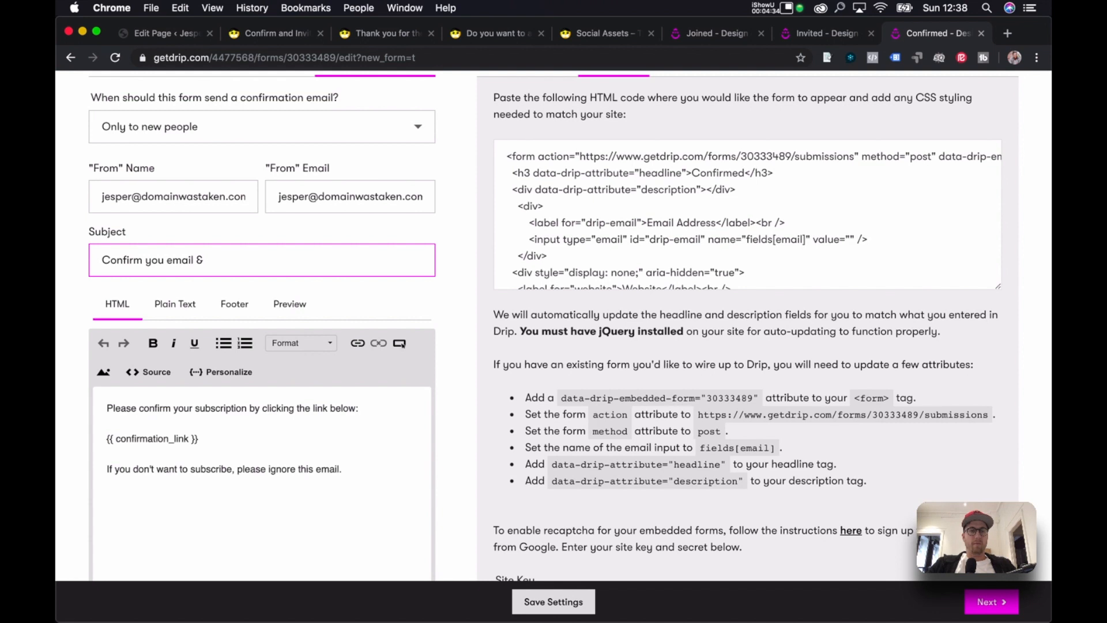
{"action": "type", "text": " membership"}
Add a warning that membership won't activate and the chance to join ends in 24 hours.
{"action": "scroll", "coordinate": [231, 372], "scroll_direction": "down", "scroll_amount": 3}
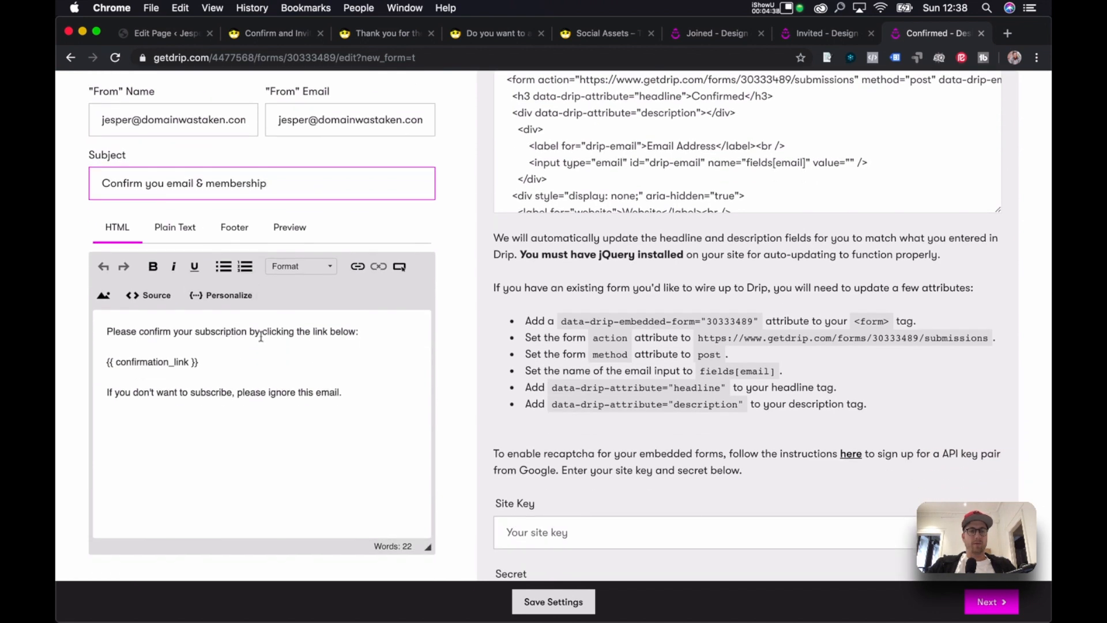
{"action": "double_click", "coordinate": [266, 330]}
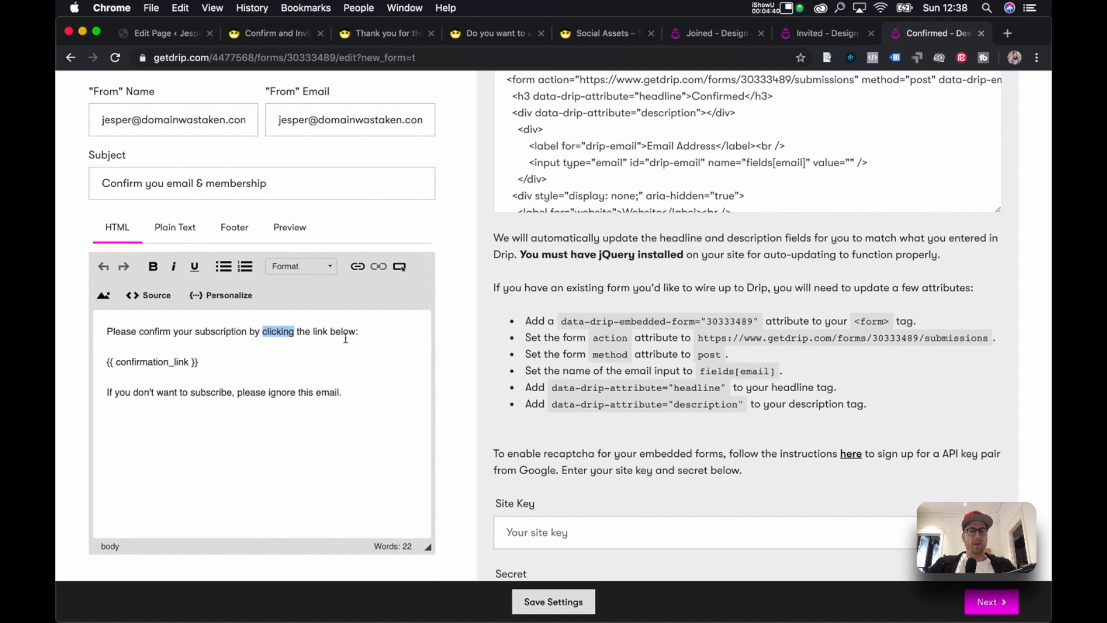
{"action": "left_click", "coordinate": [369, 330]}
{"action": "type", "text": "If you do not, your "}
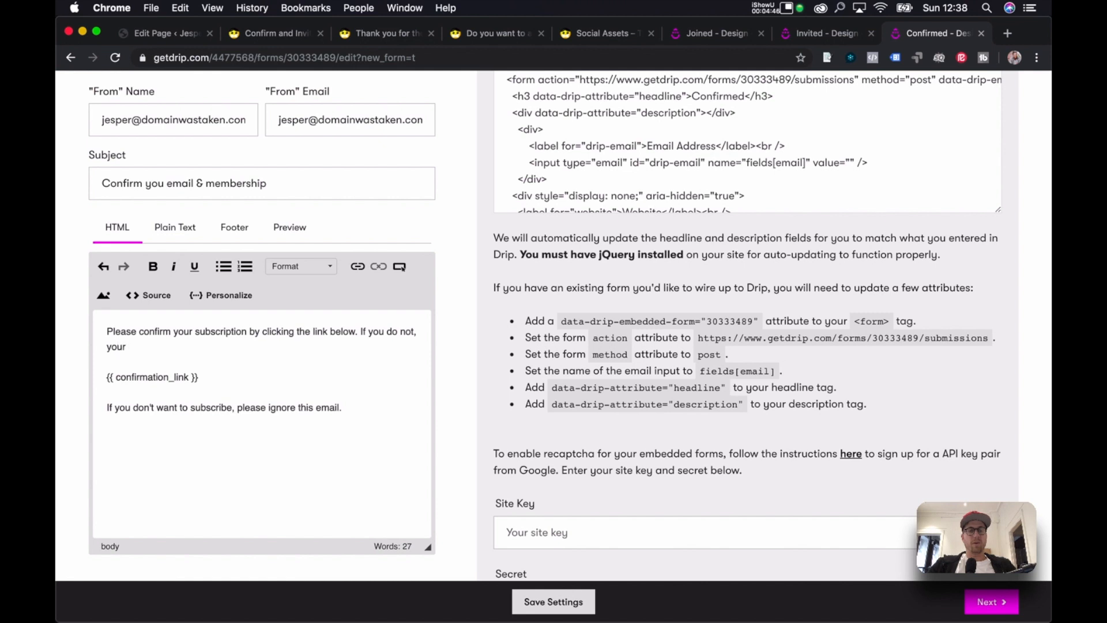
{"action": "type", "text": "membership will not activate"}
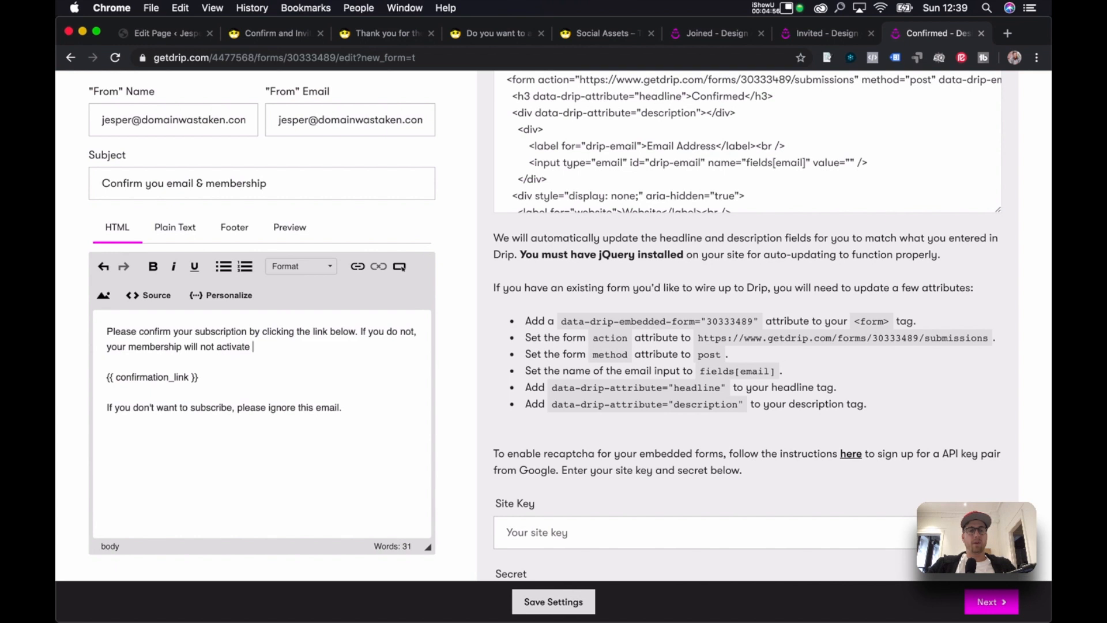
{"action": "type", "text": "our opo"}
{"action": "type", "text": "ortunity to join w"}
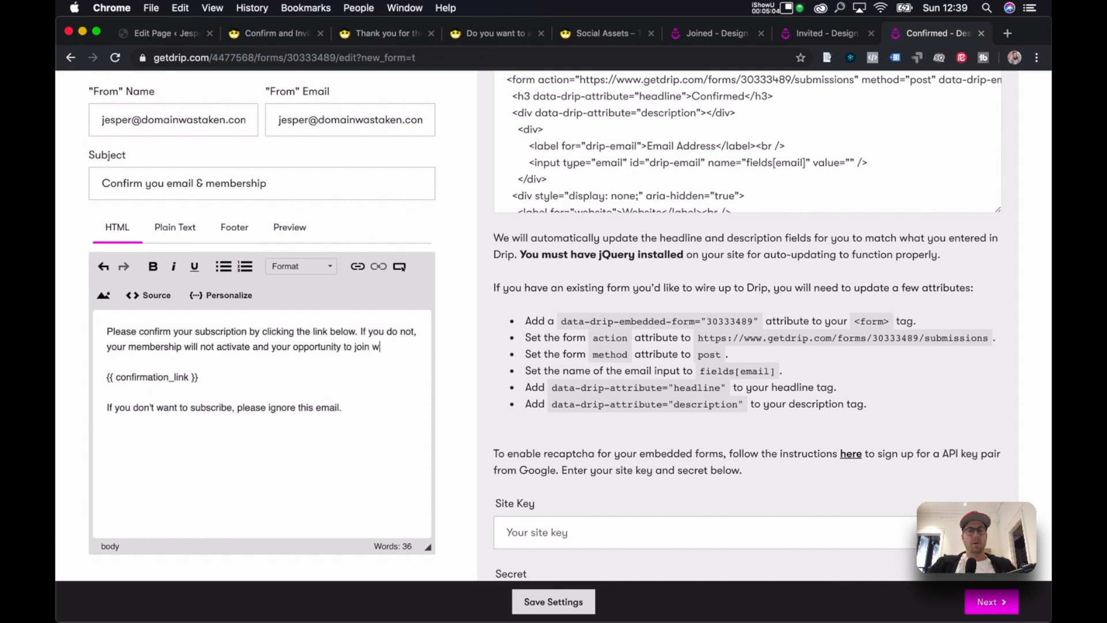
{"action": "type", "text": "ill end in 24 hours."}
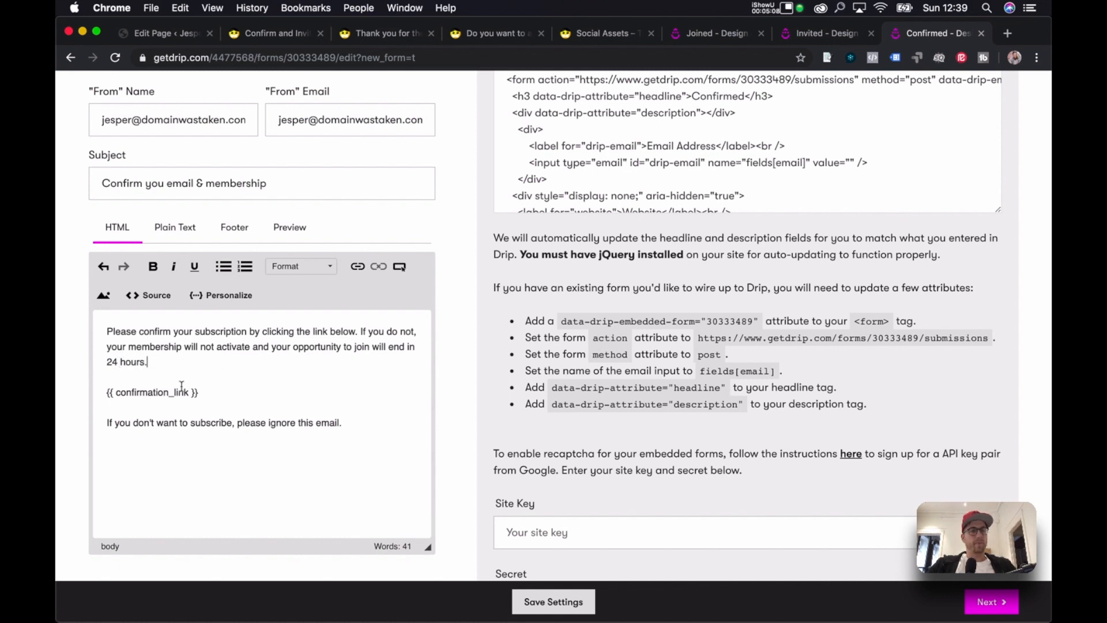
Replace 'subscribe' with 'become a member' in the closing line and save the settings.
{"action": "left_click_drag", "start_coordinate": [123, 425], "coordinate": [365, 419]}
{"action": "left_click", "coordinate": [358, 422]}
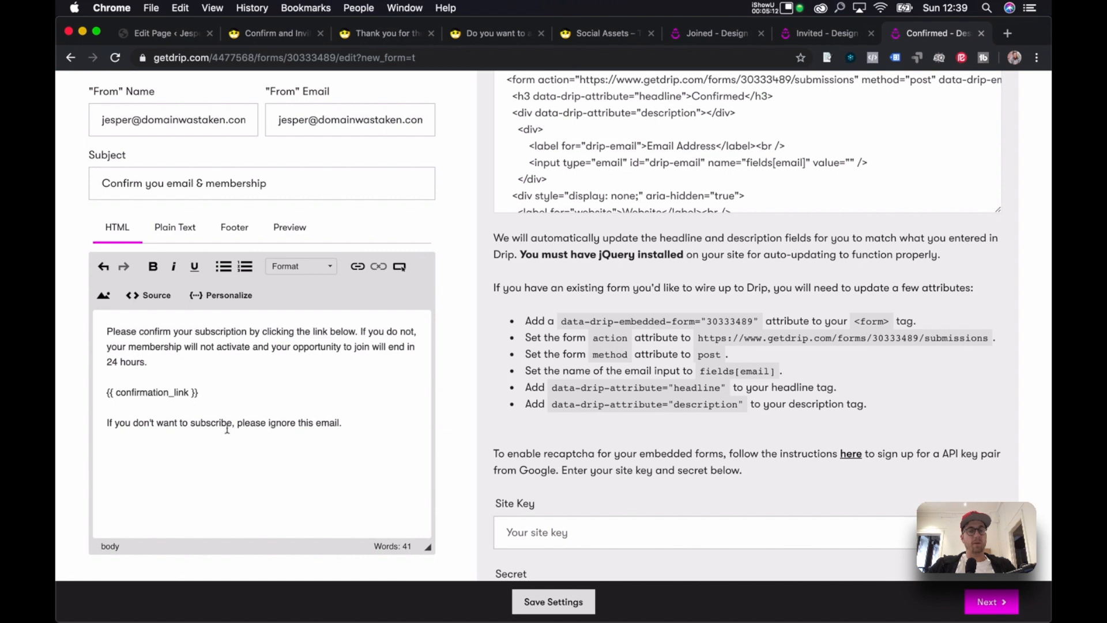
{"action": "double_click", "coordinate": [198, 426]}
{"action": "type", "text": "become ame"}
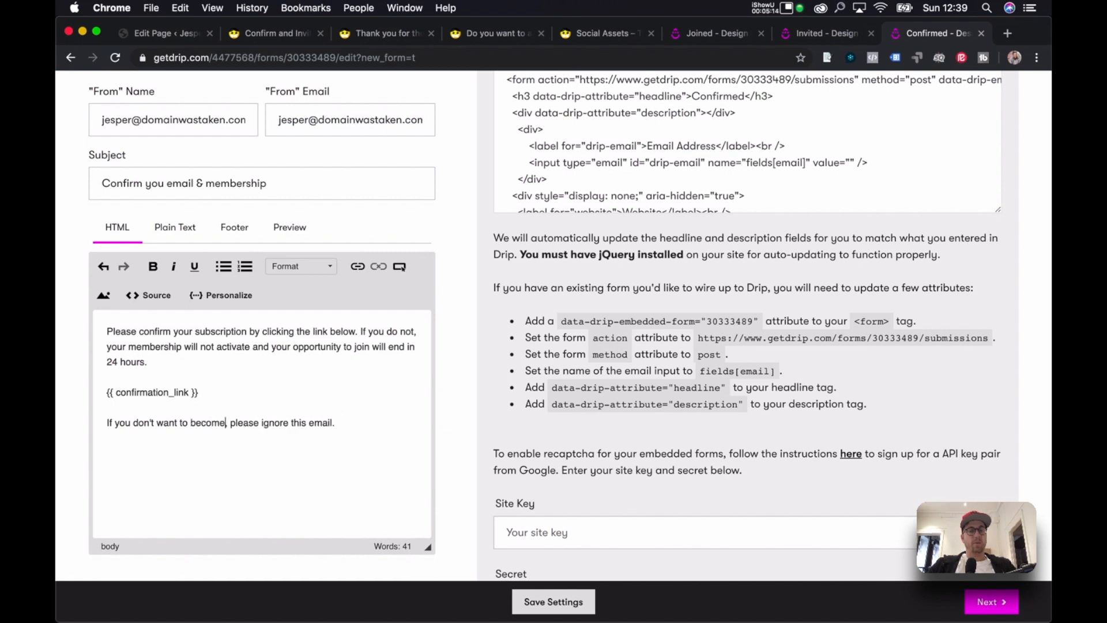
{"action": "key", "text": "BackSpace"}
{"action": "key", "text": "BackSpace"}
{"action": "type", "text": "meme"}
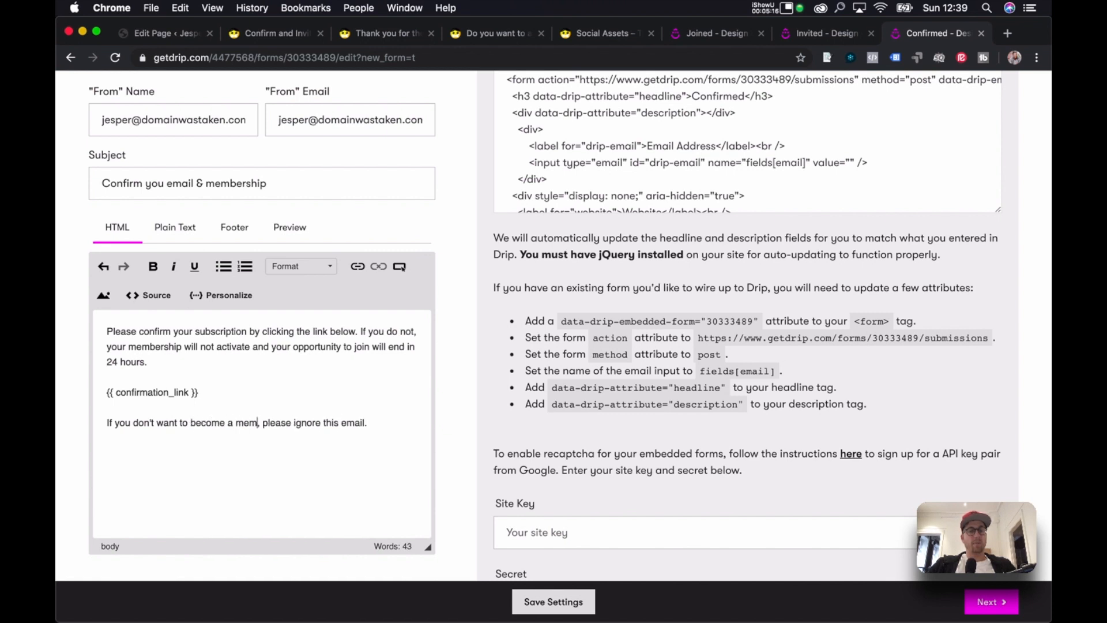
{"action": "key", "text": "BackSpace"}
{"action": "type", "text": "ber"}
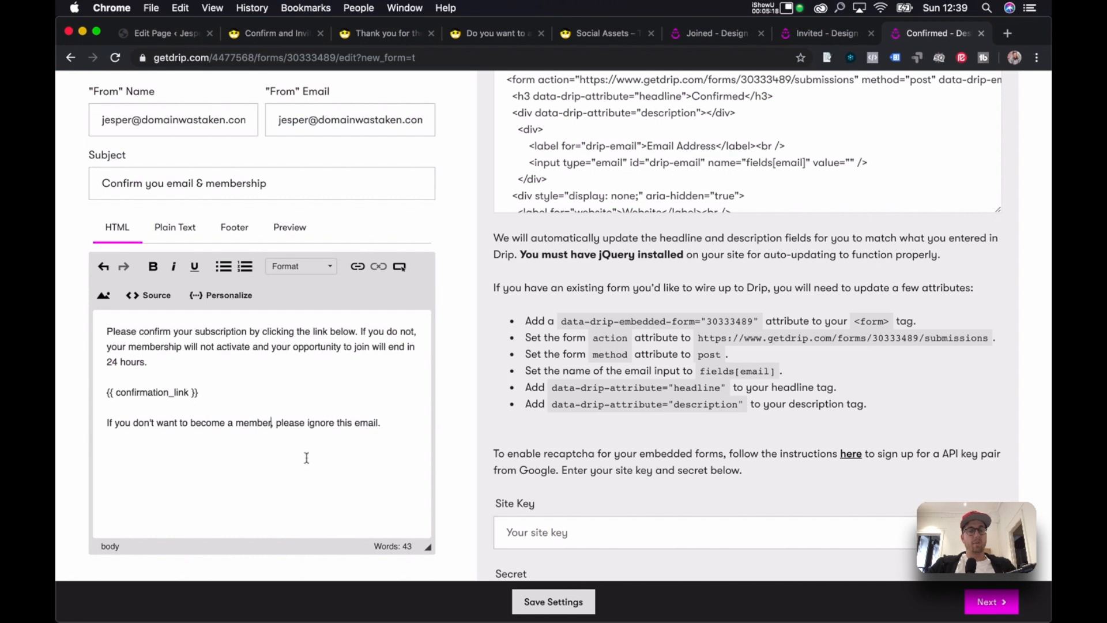
{"action": "left_click", "coordinate": [561, 603]}
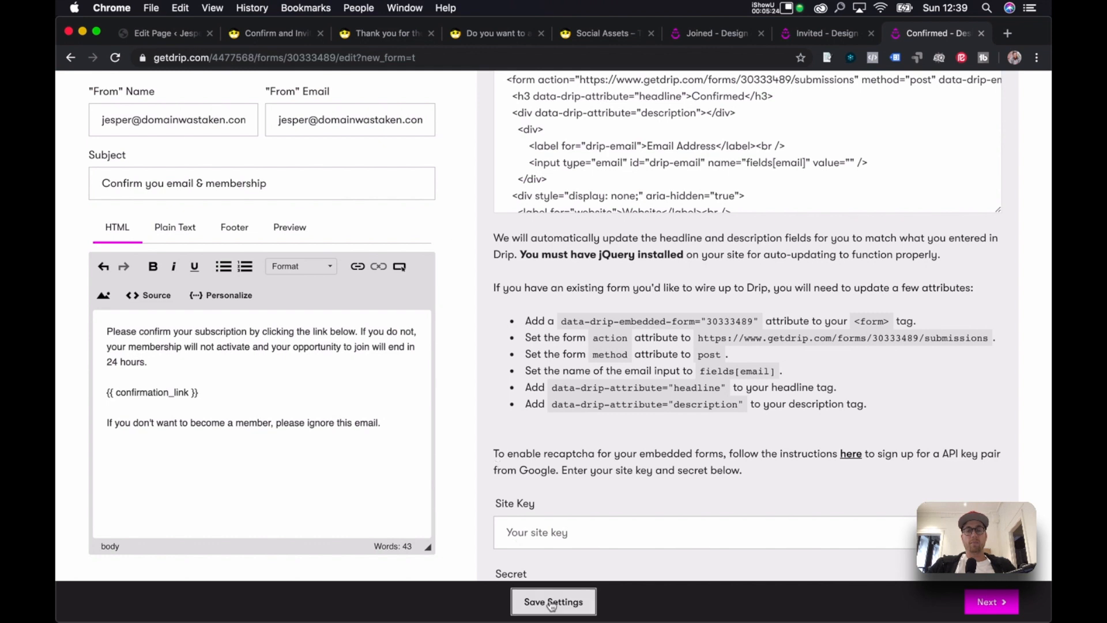
Continue to the submission rules and switch to the Joined form's tab.
{"action": "left_click", "coordinate": [979, 614]}
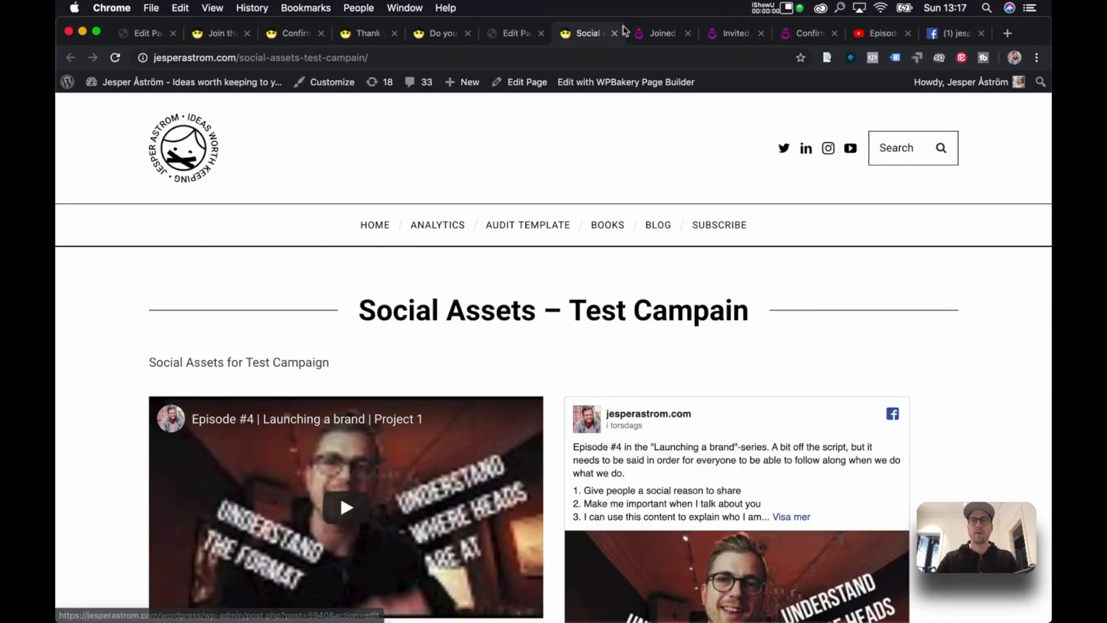
{"action": "left_click", "coordinate": [658, 33]}
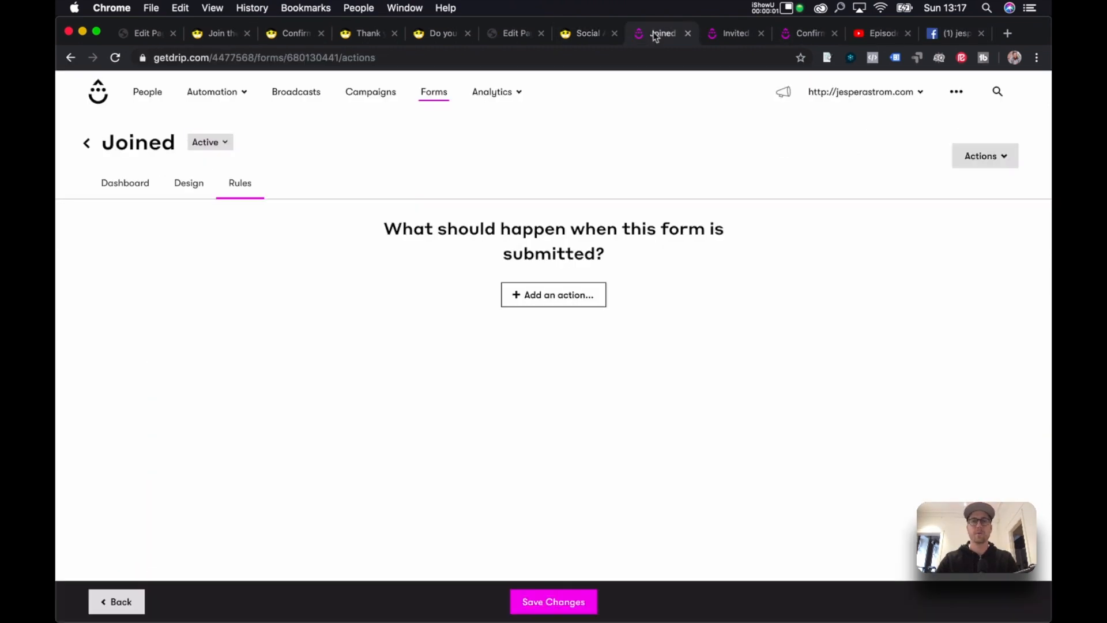
{"action": "left_click", "coordinate": [742, 38]}
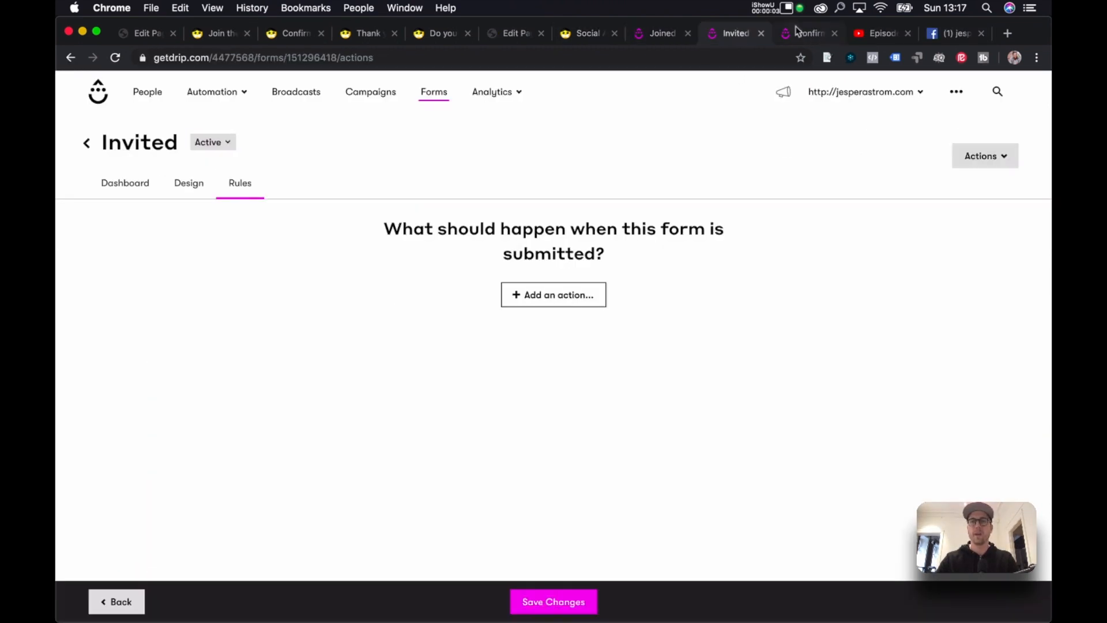
{"action": "left_click", "coordinate": [801, 35]}
{"action": "left_click", "coordinate": [657, 36]}
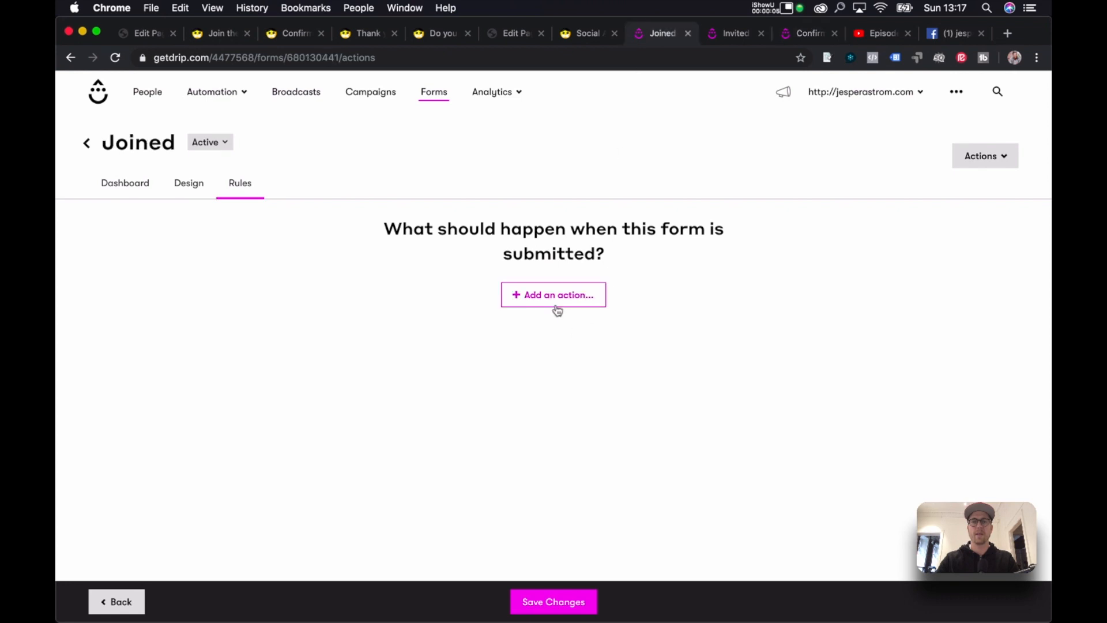
Add a Drip 'Apply a tag' action to the Joined form, leaving the tag unchosen.
{"action": "left_click", "coordinate": [605, 306]}
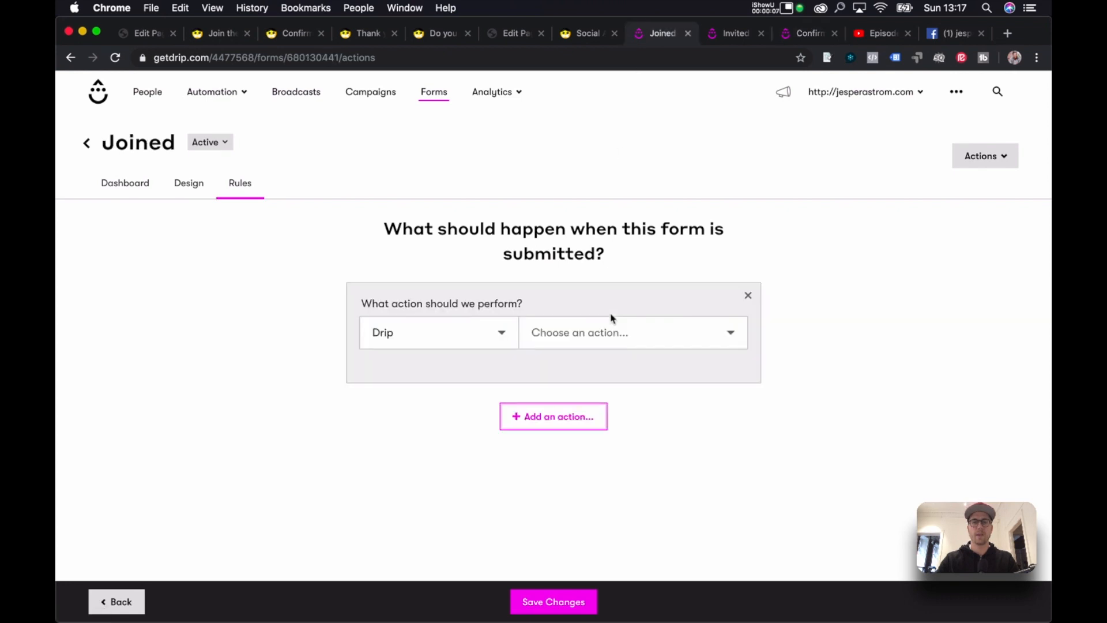
{"action": "left_click", "coordinate": [411, 335]}
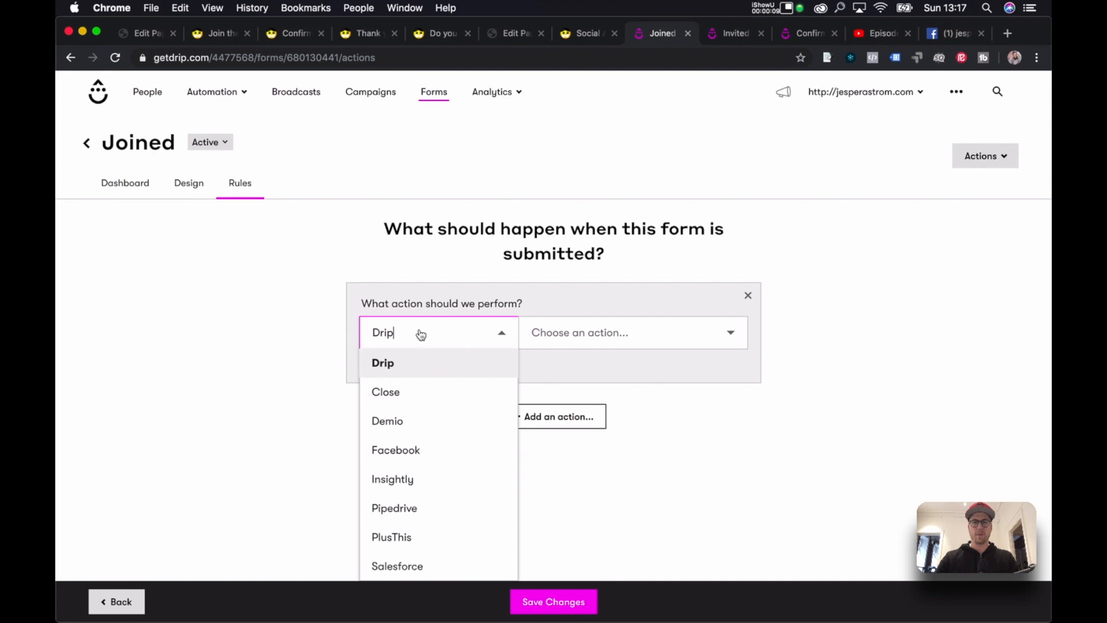
{"action": "left_click", "coordinate": [630, 333]}
{"action": "left_click", "coordinate": [637, 378]}
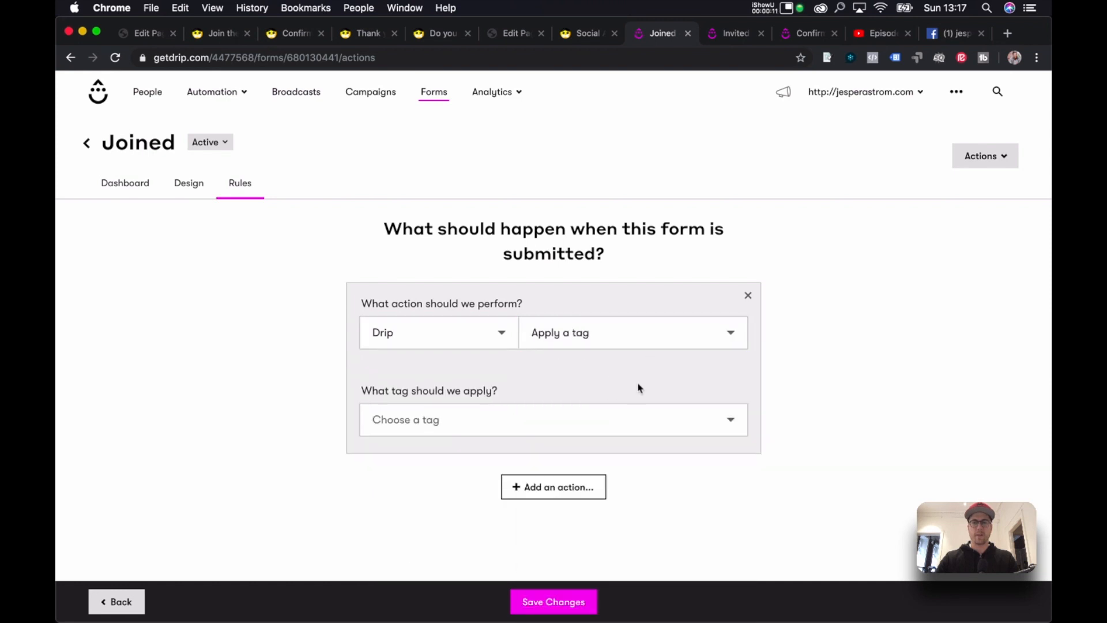
{"action": "left_click", "coordinate": [533, 422]}
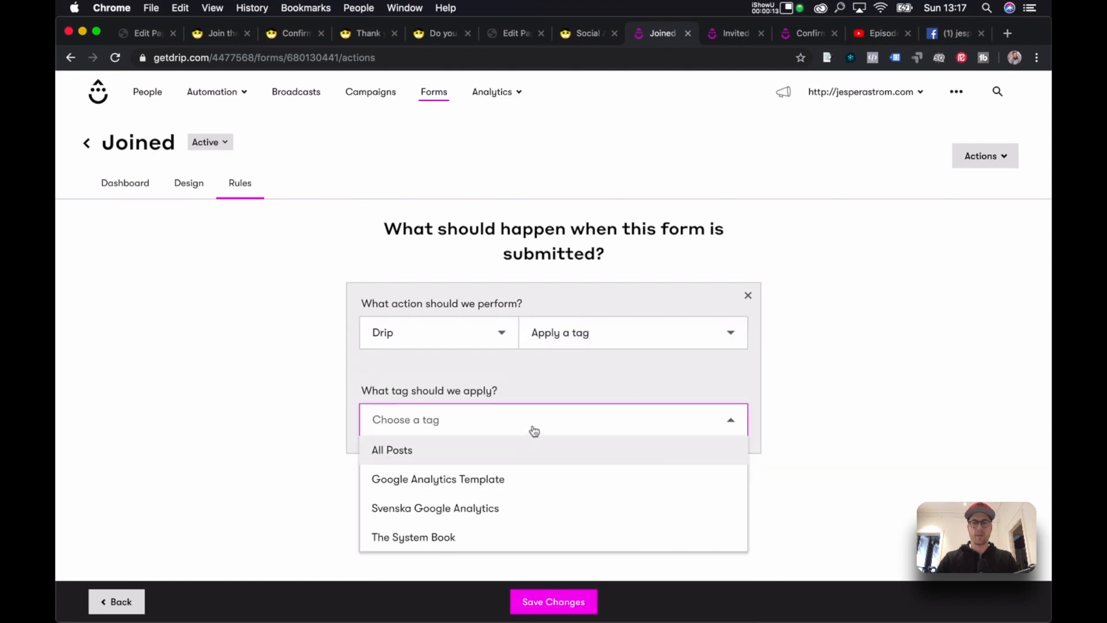
{"action": "left_click", "coordinate": [806, 396]}
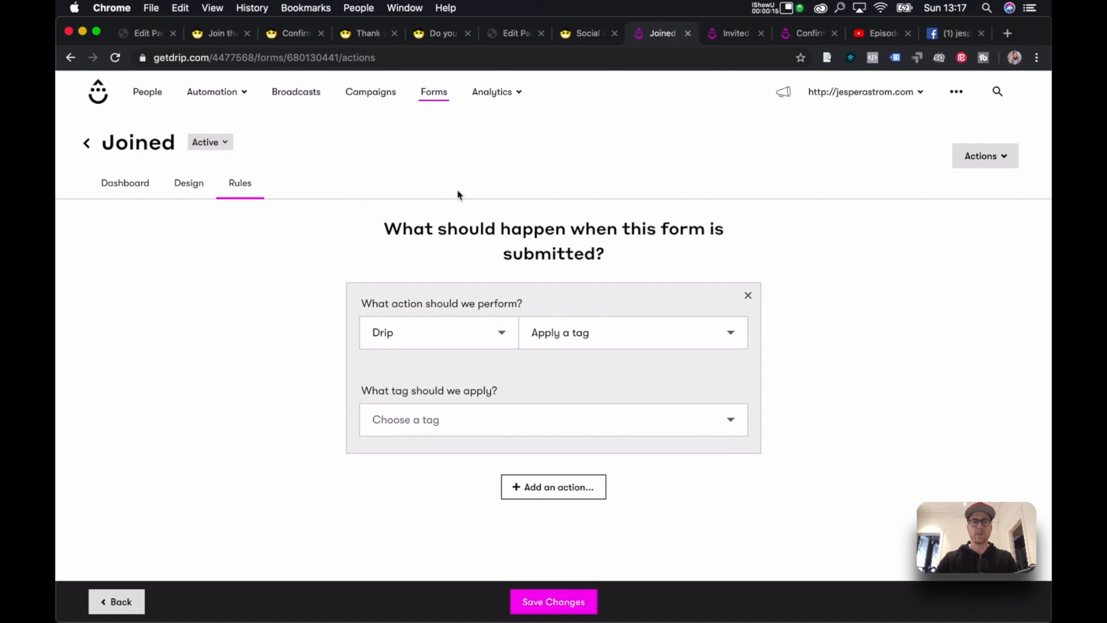
Go to the People page listing active subscribers.
{"action": "mouse_move", "coordinate": [233, 94]}
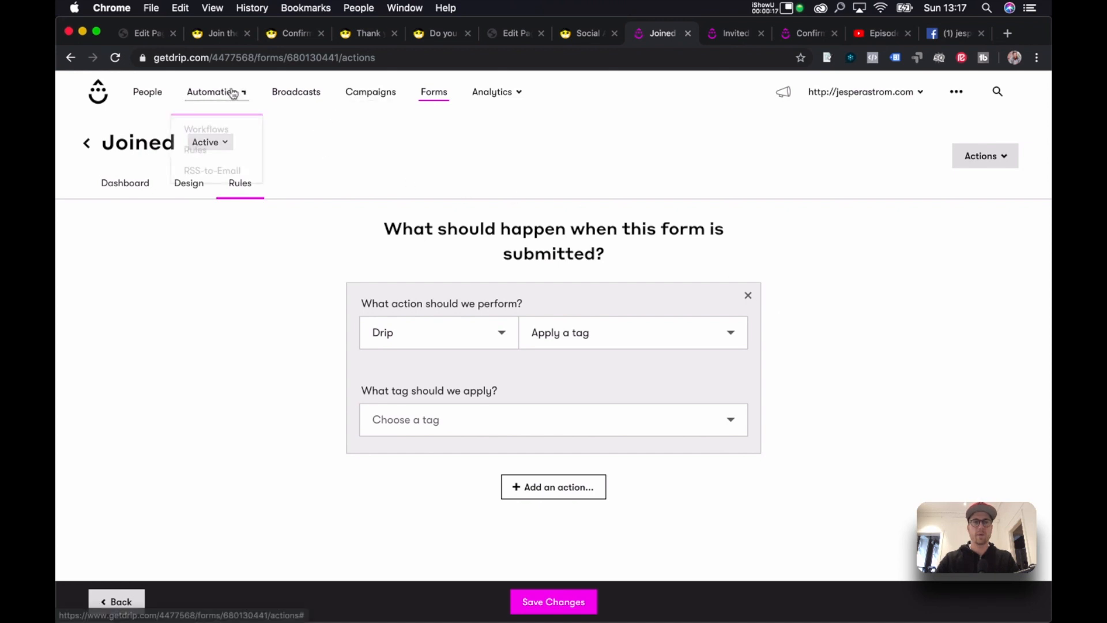
{"action": "mouse_move", "coordinate": [510, 95]}
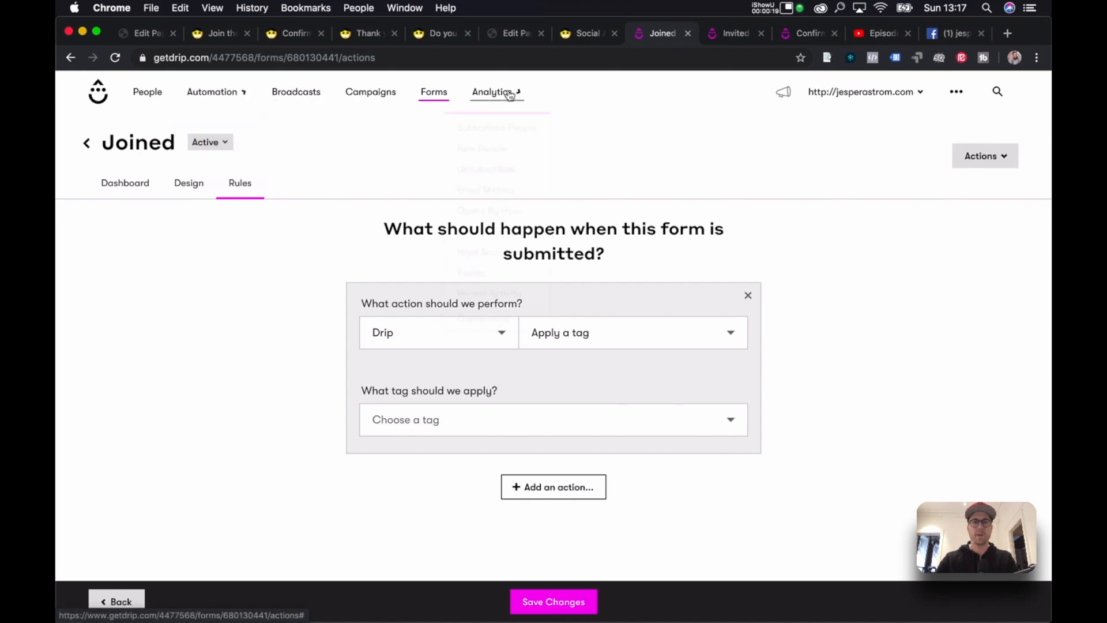
{"action": "left_click", "coordinate": [147, 92]}
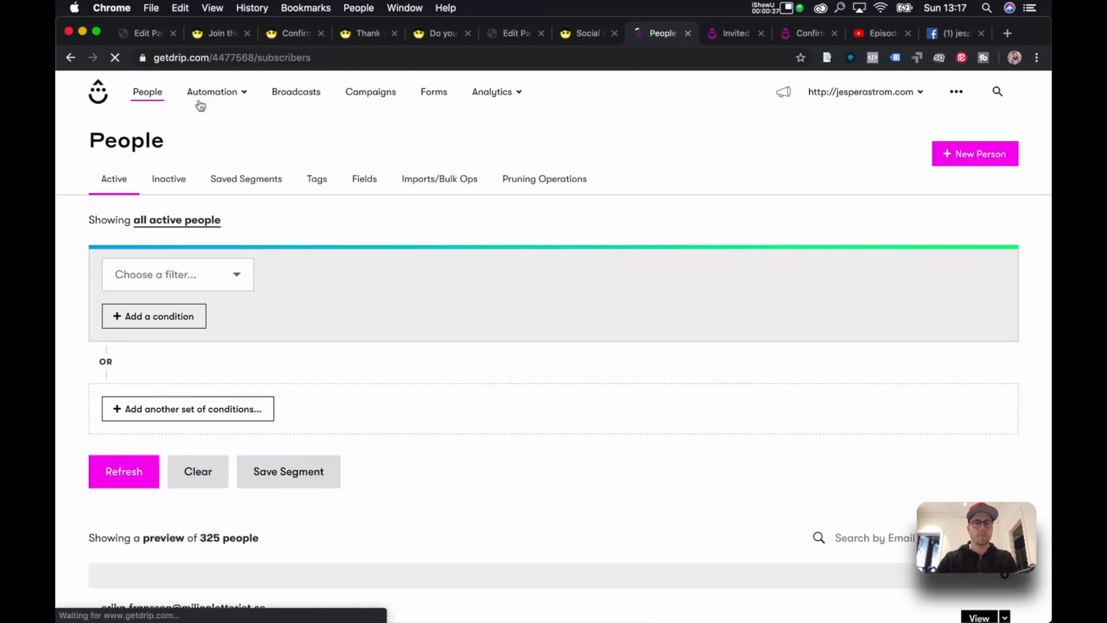
Open the Tags list and create the JoinedViralTest tag.
{"action": "left_click", "coordinate": [320, 182]}
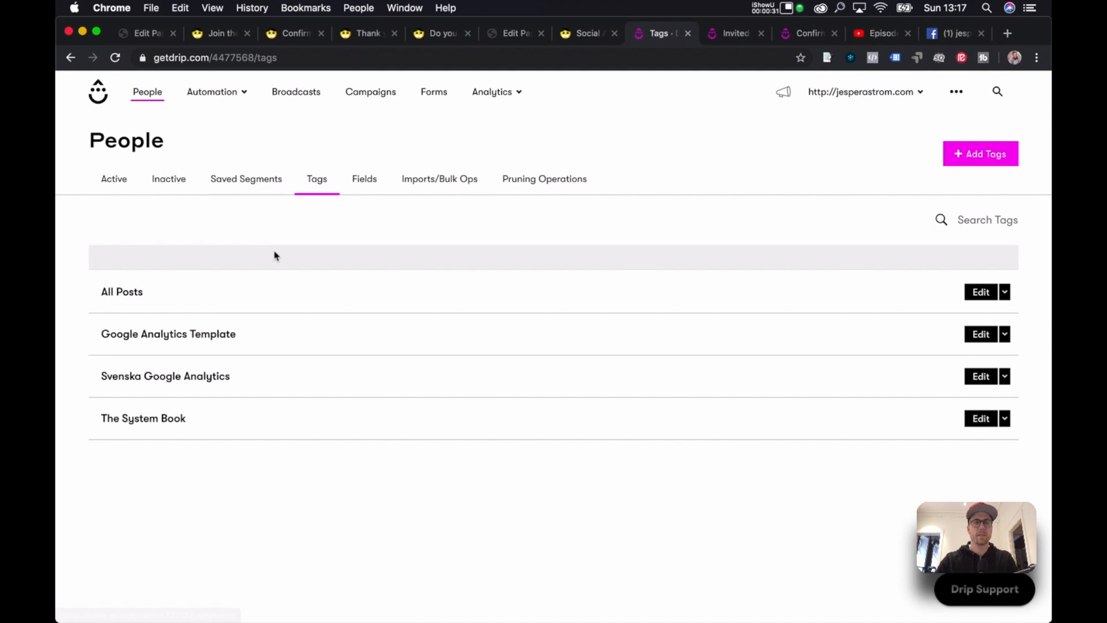
{"action": "left_click", "coordinate": [982, 153]}
{"action": "left_click", "coordinate": [557, 211]}
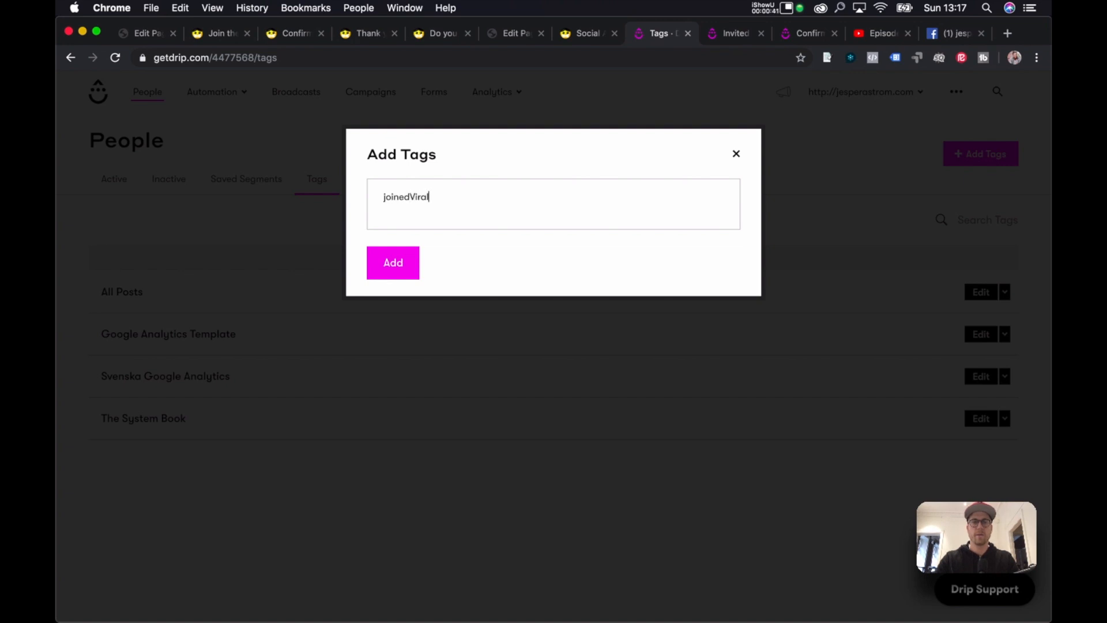
{"action": "type", "text": "t"}
{"action": "left_click", "coordinate": [391, 199]}
{"action": "key", "text": "BackSpace"}
{"action": "type", "text": "J"}
{"action": "double_click", "coordinate": [424, 199]}
{"action": "key", "text": "super+c"}
{"action": "left_click", "coordinate": [418, 253]}
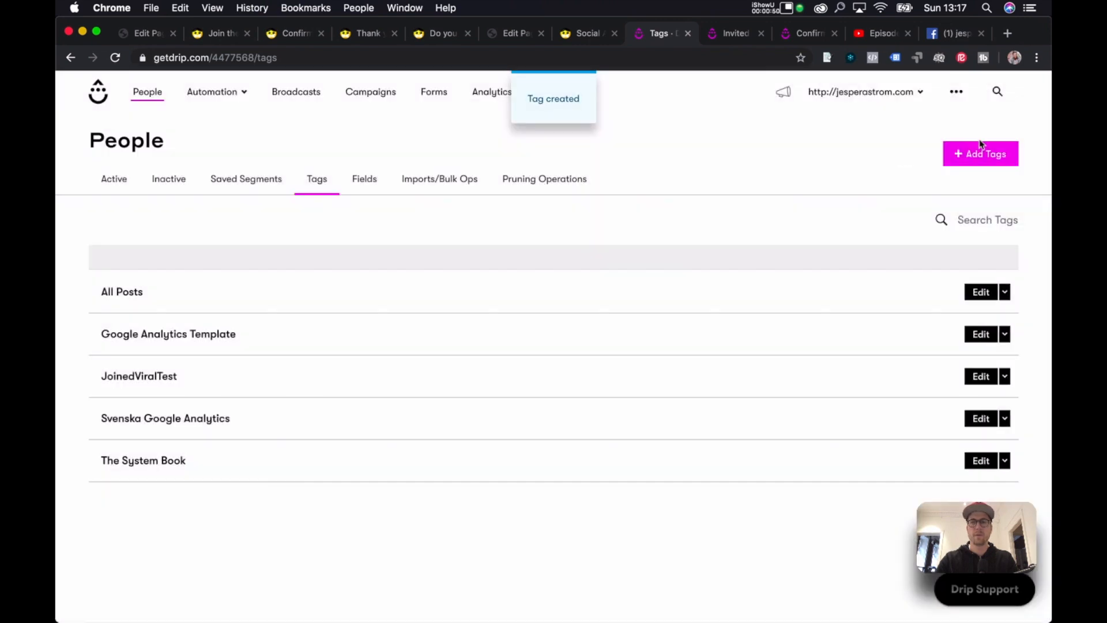
Create the InvitedViralTest tag.
{"action": "left_click", "coordinate": [981, 145]}
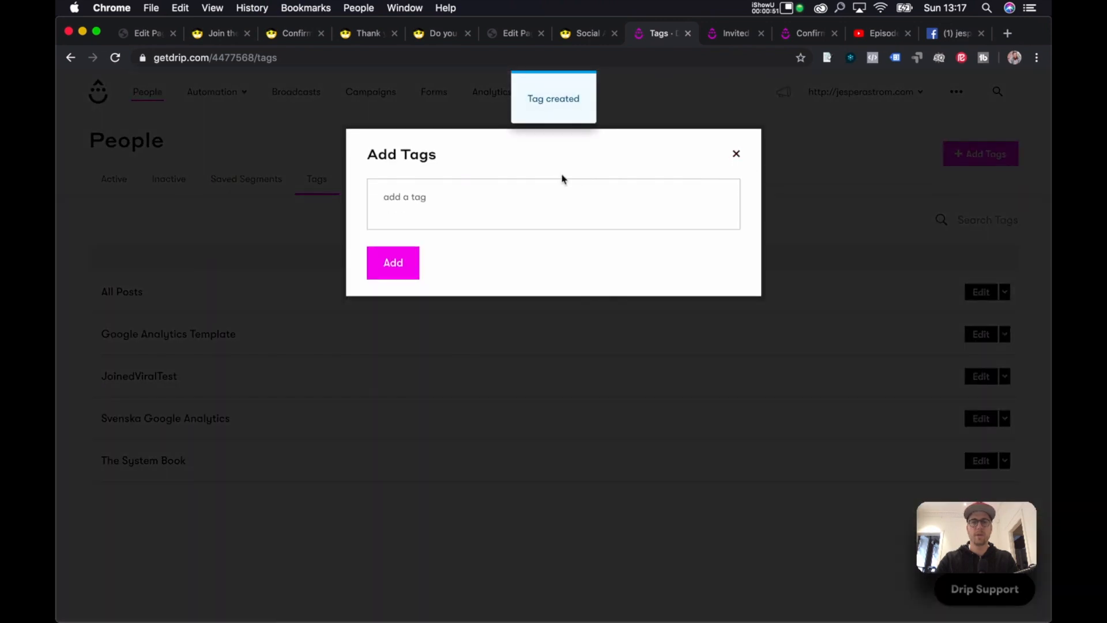
{"action": "key", "text": "super+v"}
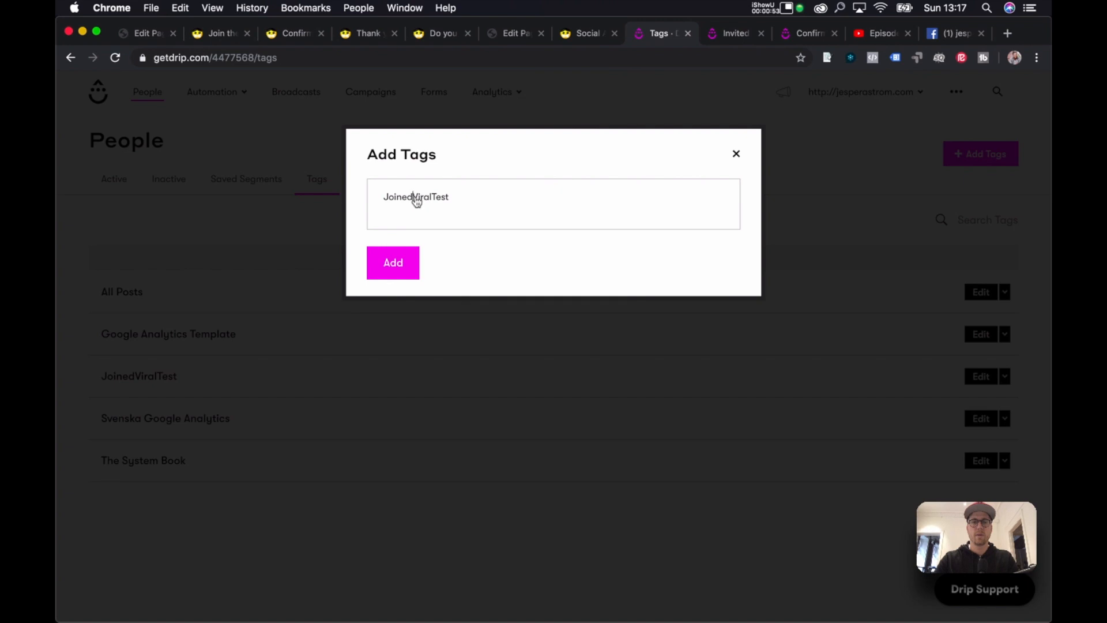
{"action": "type", "text": "Invited"}
{"action": "left_click", "coordinate": [372, 278]}
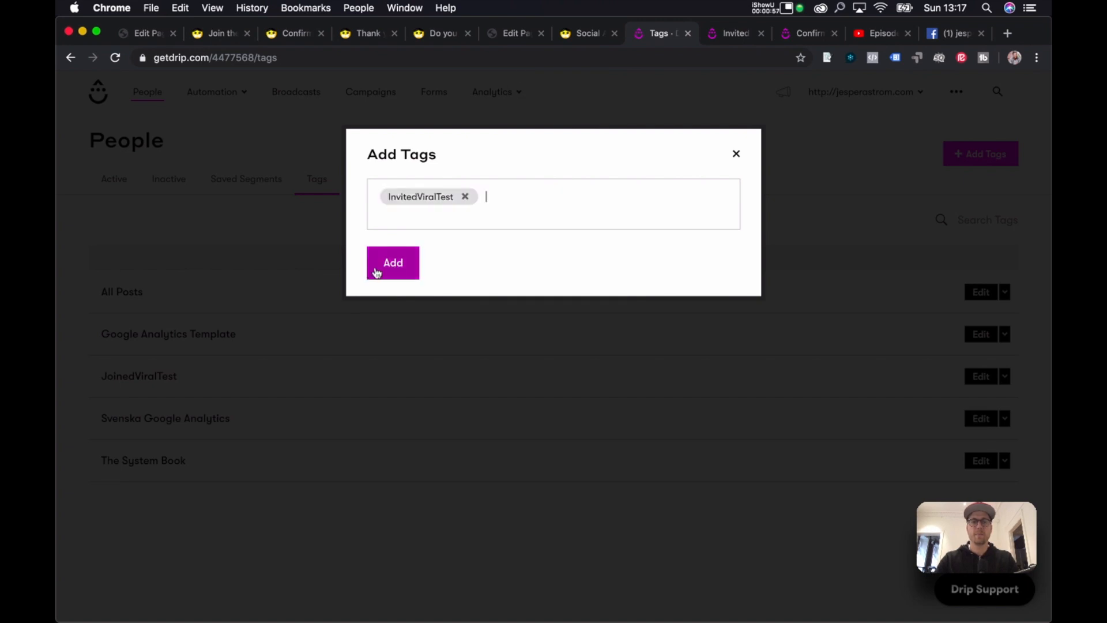
{"action": "left_click", "coordinate": [400, 275]}
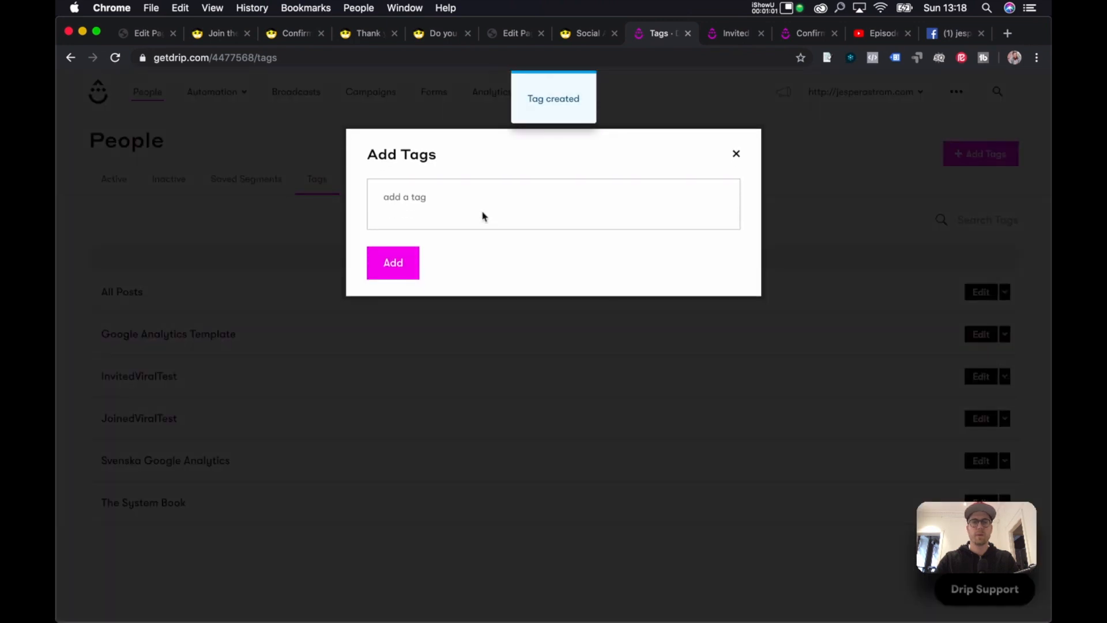
Create the ConfirmedViralTest tag and go to the Forms list.
{"action": "left_click", "coordinate": [470, 188]}
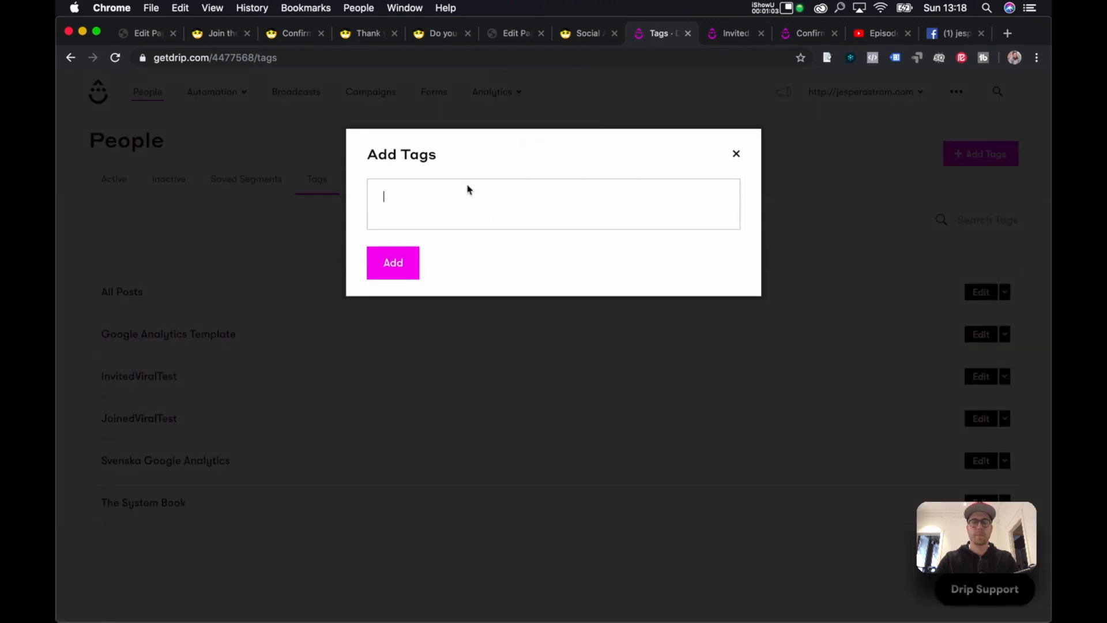
{"action": "key", "text": "super+v"}
{"action": "left_click", "coordinate": [414, 198]}
{"action": "key", "text": "BackSpace"}
{"action": "key", "text": "BackSpace"}
{"action": "key", "text": "BackSpace"}
{"action": "key", "text": "BackSpace"}
{"action": "key", "text": "BackSpace"}
{"action": "key", "text": "BackSpace"}
{"action": "type", "text": "Confirmed"}
{"action": "key", "text": "Return"}
{"action": "left_click", "coordinate": [379, 269]}
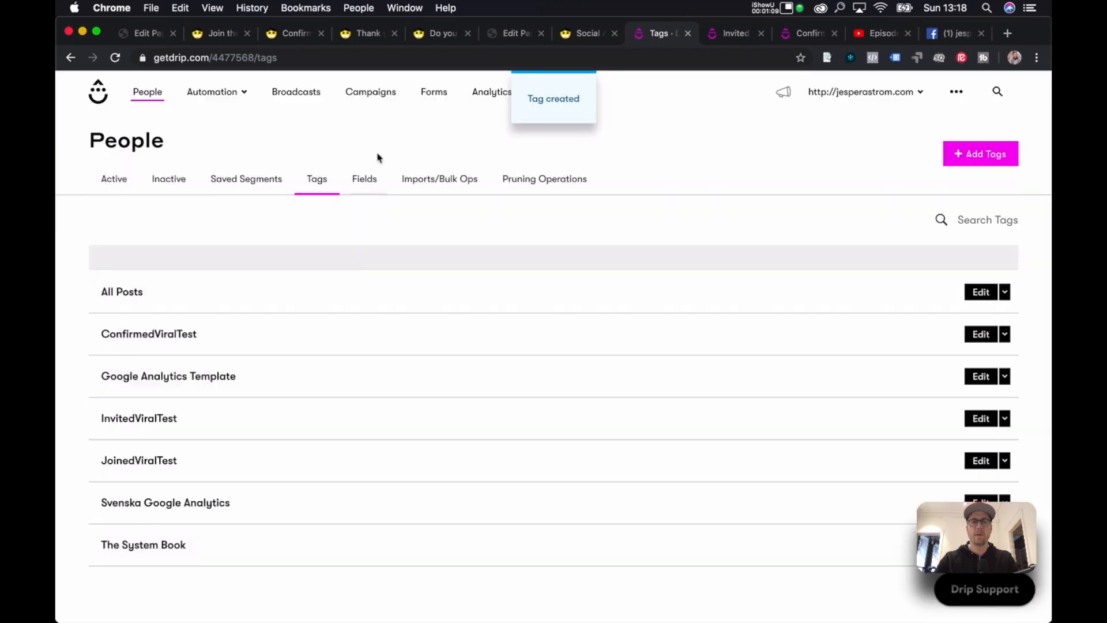
{"action": "left_click", "coordinate": [435, 92]}
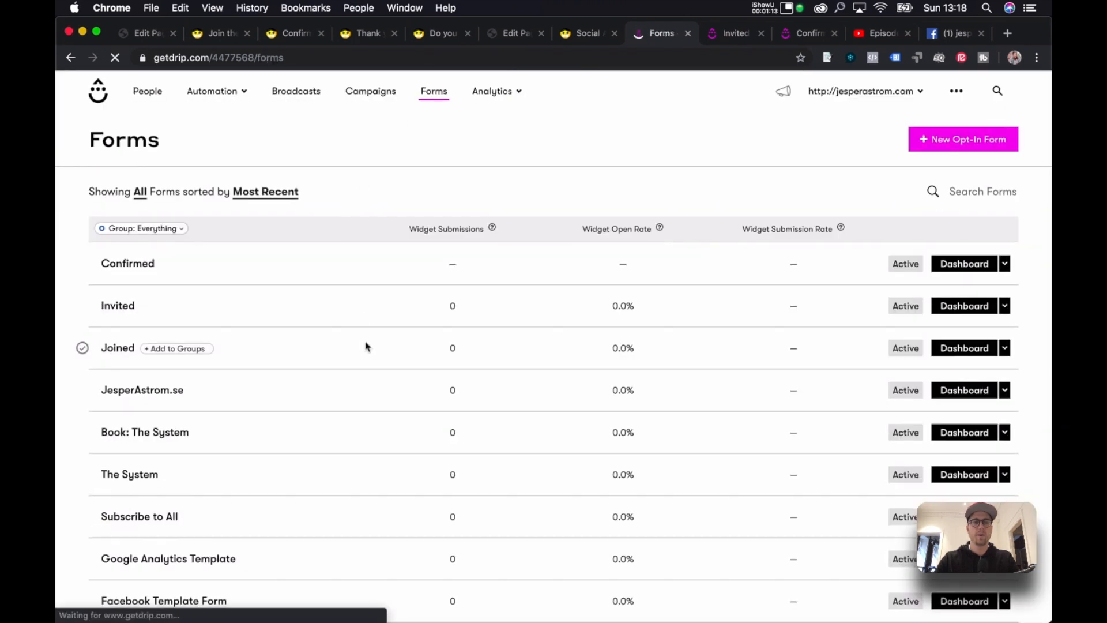
Give the Joined form a rule applying the JoinedViralTest tag on submission, and save.
{"action": "left_click", "coordinate": [124, 348]}
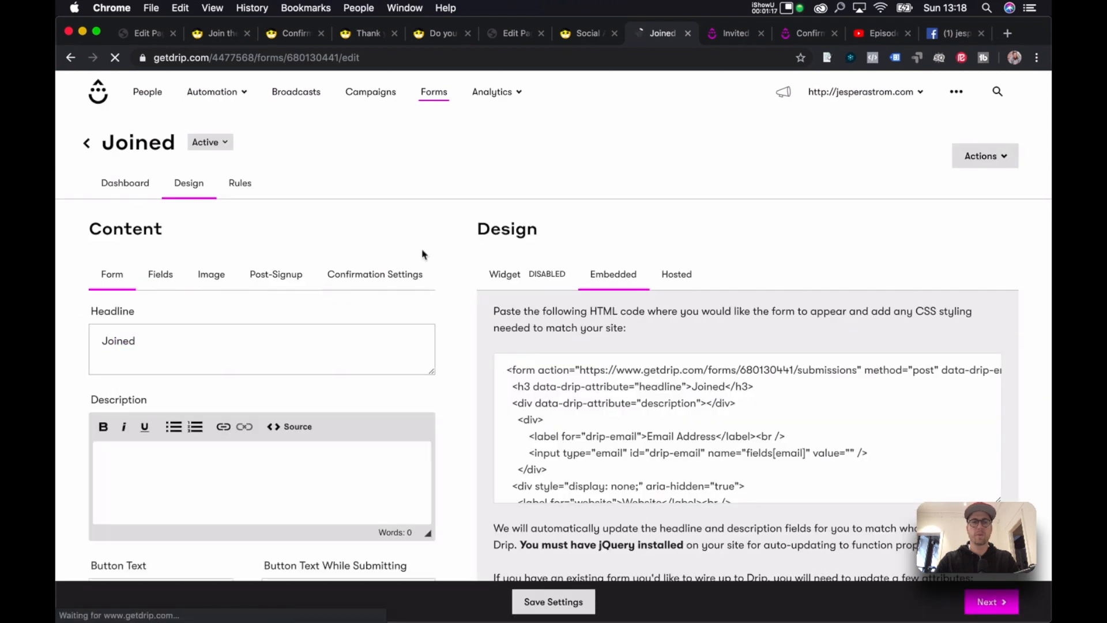
{"action": "left_click", "coordinate": [991, 602]}
{"action": "left_click", "coordinate": [600, 326]}
{"action": "left_click", "coordinate": [625, 363]}
{"action": "left_click", "coordinate": [564, 423]}
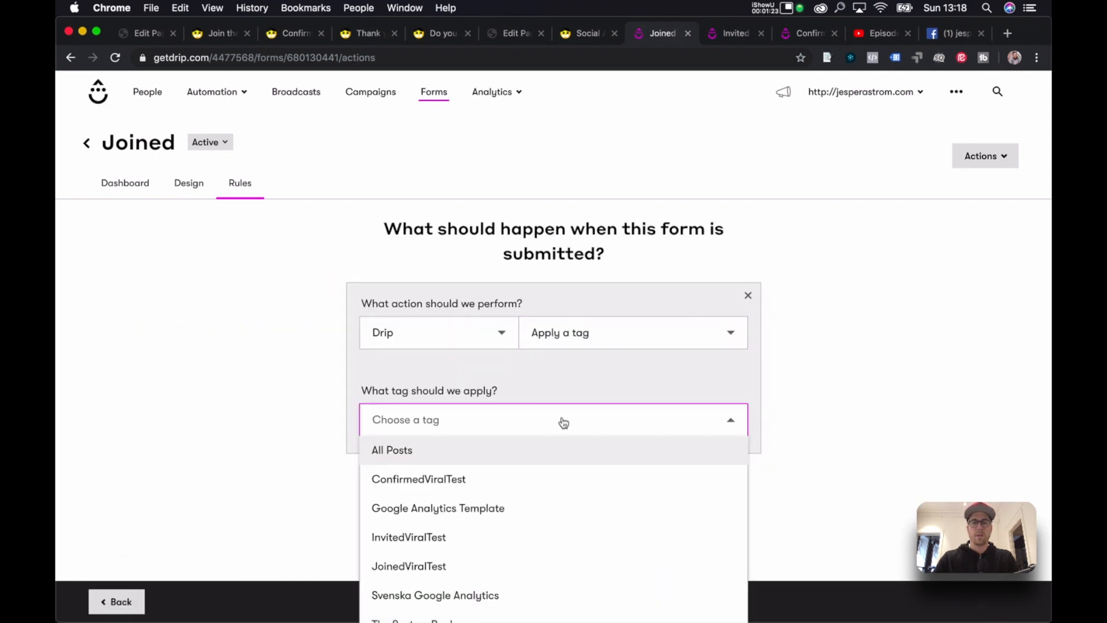
{"action": "left_click", "coordinate": [575, 563]}
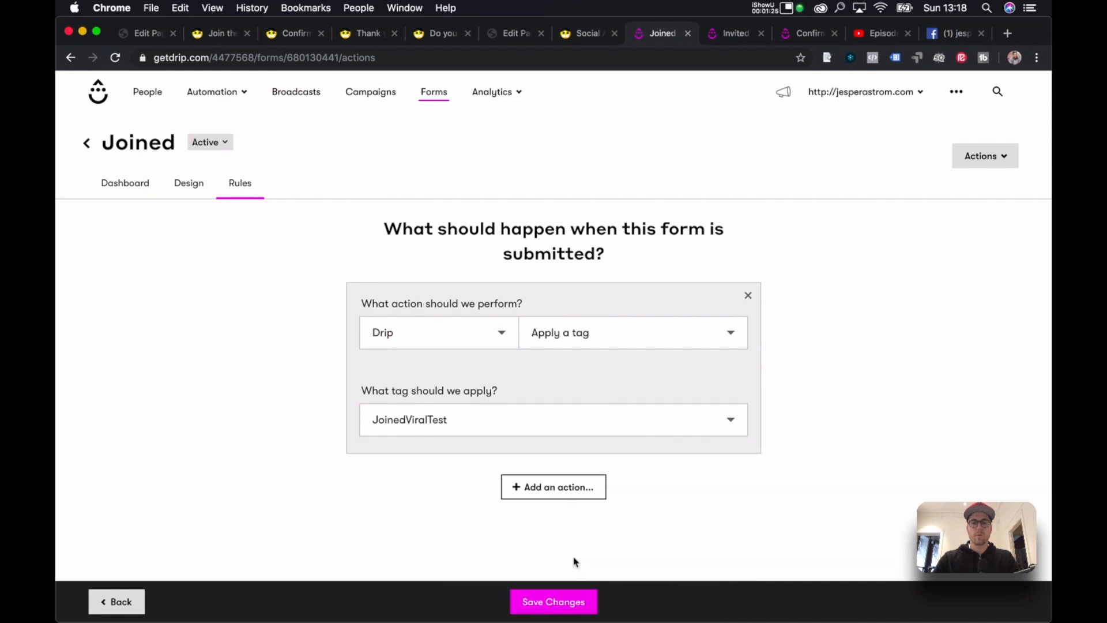
{"action": "left_click", "coordinate": [571, 602]}
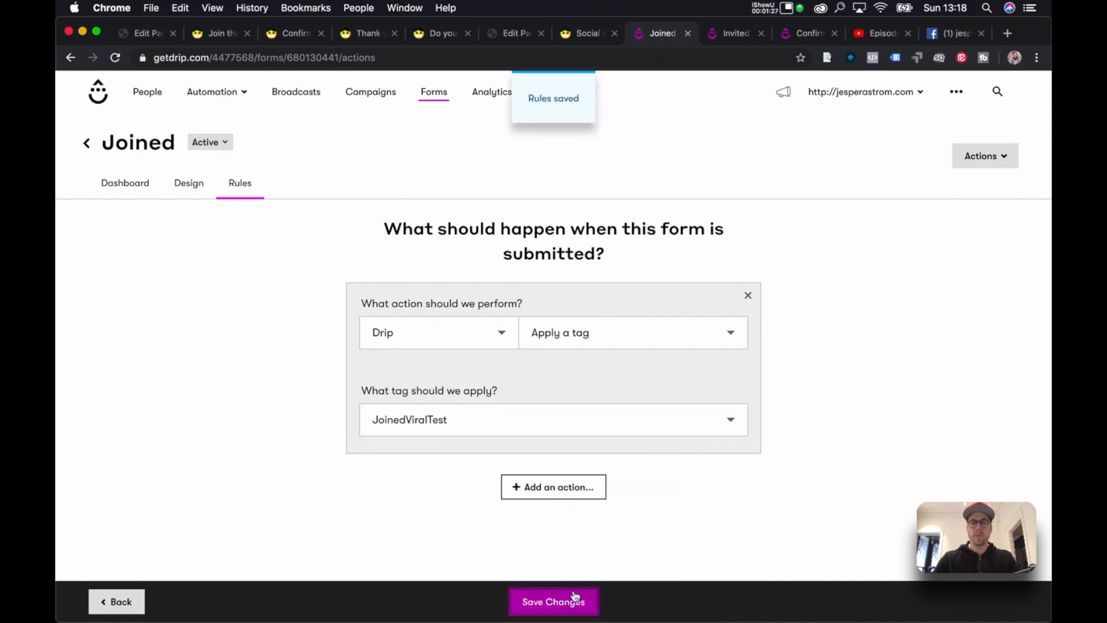
Give the Invited form a rule applying the InvitedViralTest tag, and save.
{"action": "left_click", "coordinate": [730, 35]}
{"action": "left_click", "coordinate": [563, 305]}
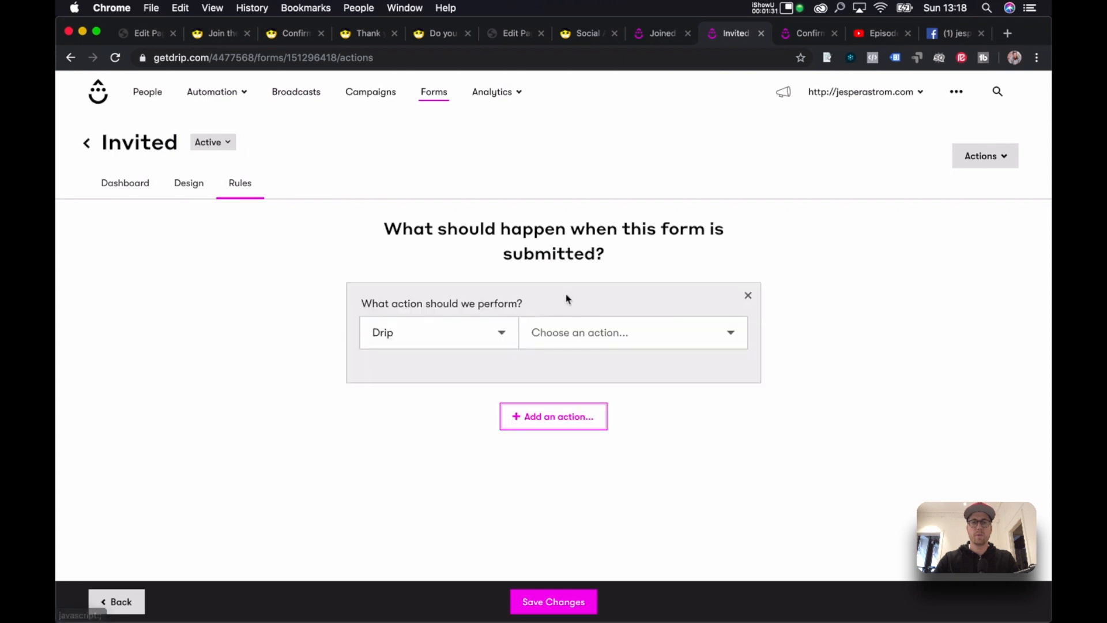
{"action": "left_click", "coordinate": [584, 334]}
{"action": "left_click", "coordinate": [585, 362]}
{"action": "left_click", "coordinate": [542, 418]}
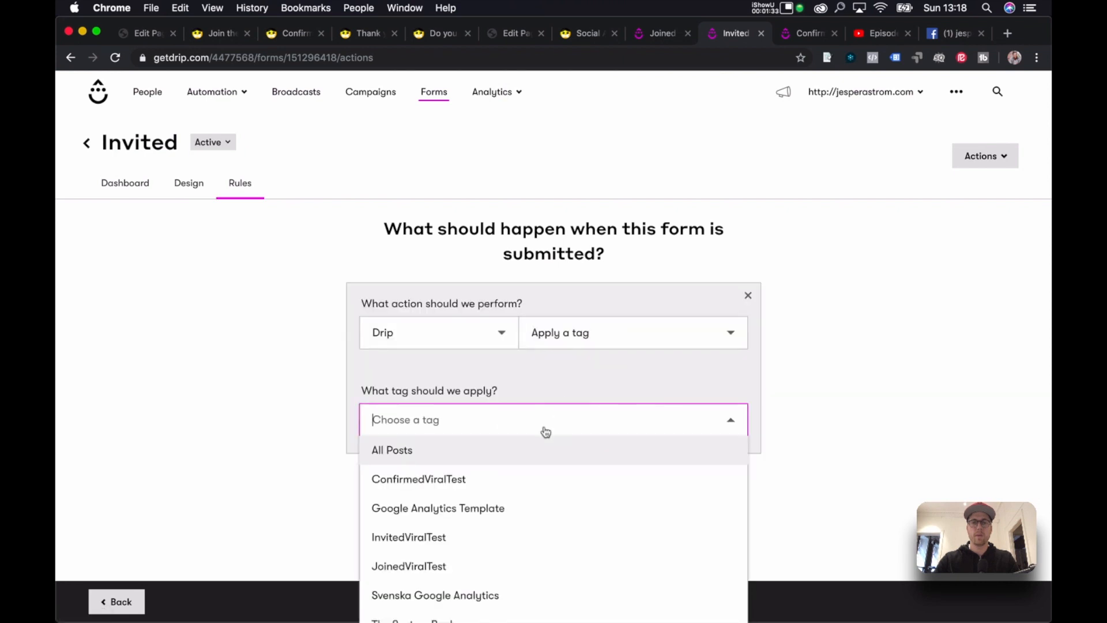
{"action": "left_click", "coordinate": [544, 547]}
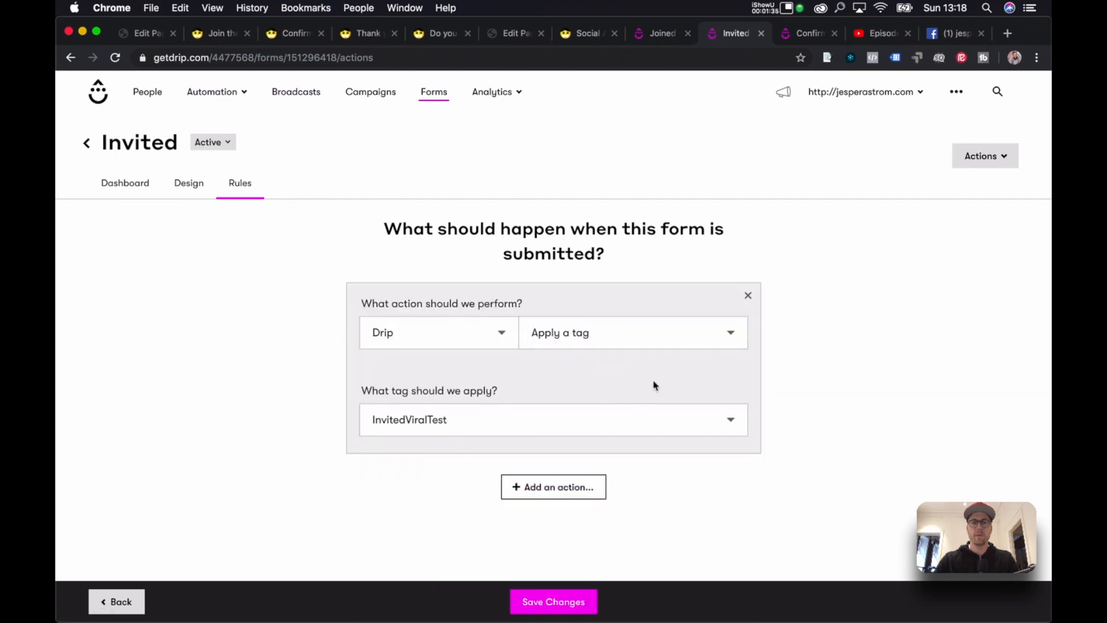
{"action": "left_click", "coordinate": [534, 612]}
Give the Confirmed form a rule applying ConfirmedViralTest, save, then recheck the Joined rules.
{"action": "left_click", "coordinate": [789, 39]}
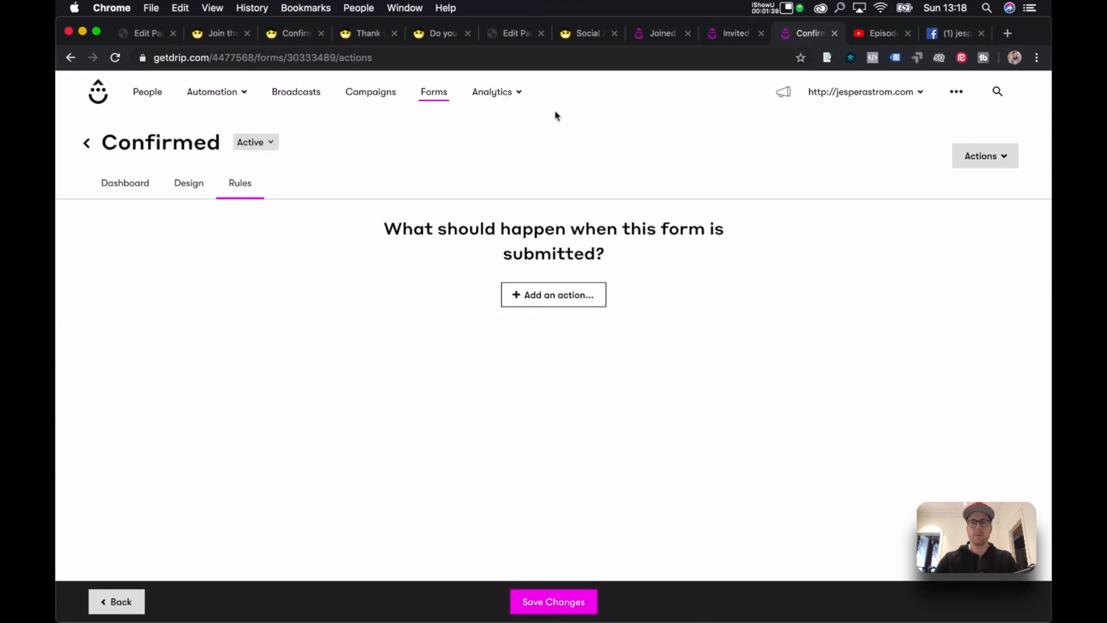
{"action": "left_click", "coordinate": [544, 297]}
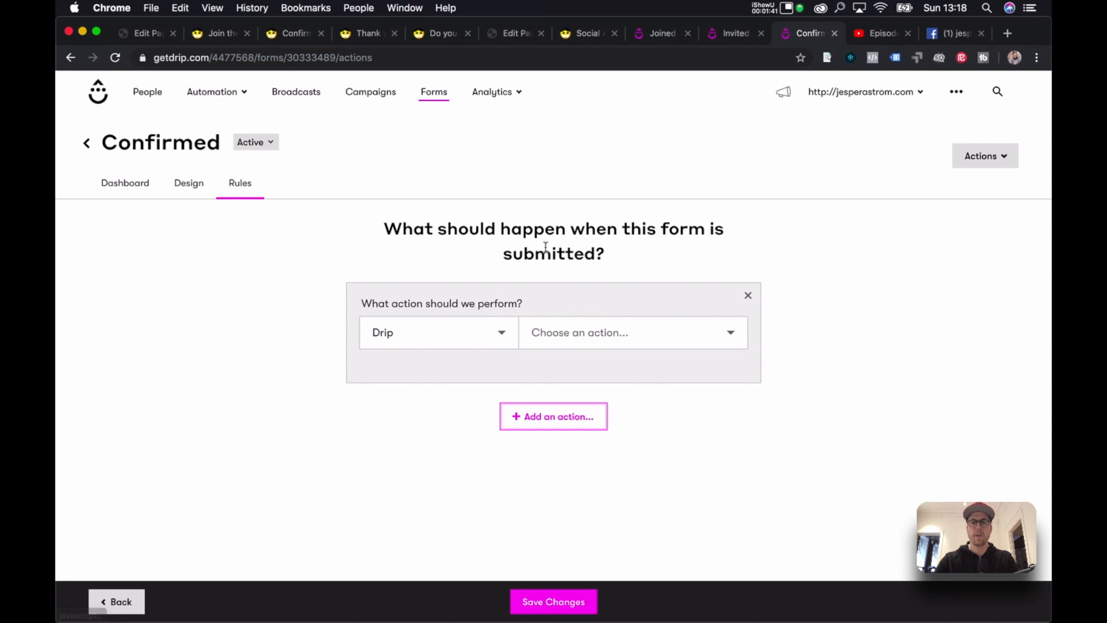
{"action": "left_click", "coordinate": [594, 330]}
{"action": "left_click", "coordinate": [584, 363]}
{"action": "left_click", "coordinate": [562, 429]}
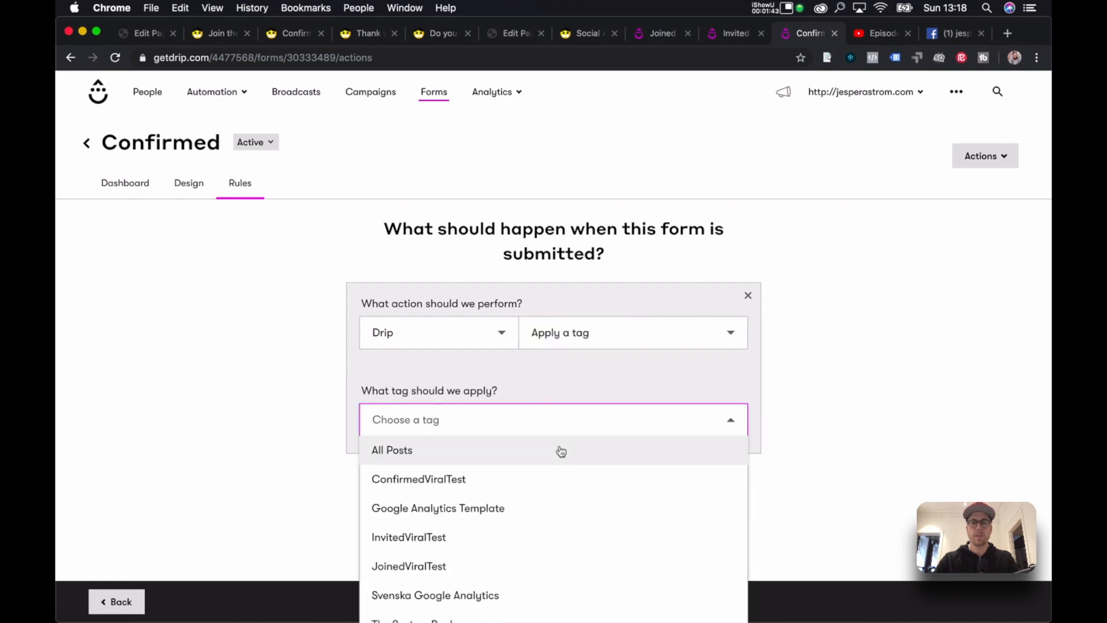
{"action": "left_click", "coordinate": [569, 481]}
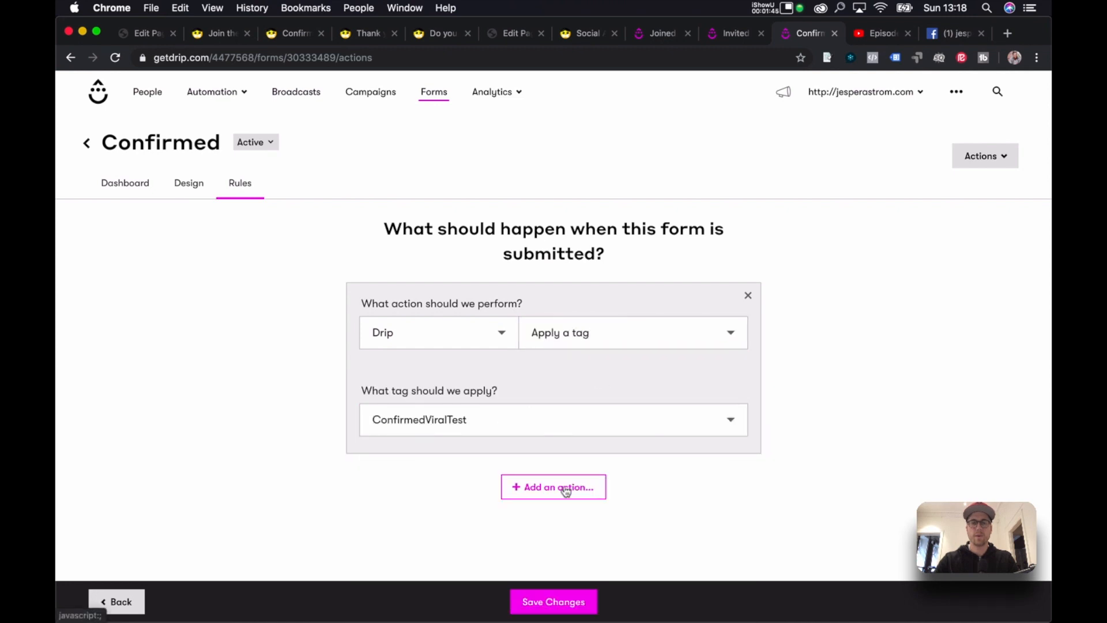
{"action": "left_click_drag", "start_coordinate": [567, 491], "coordinate": [684, 485]}
{"action": "left_click", "coordinate": [572, 603]}
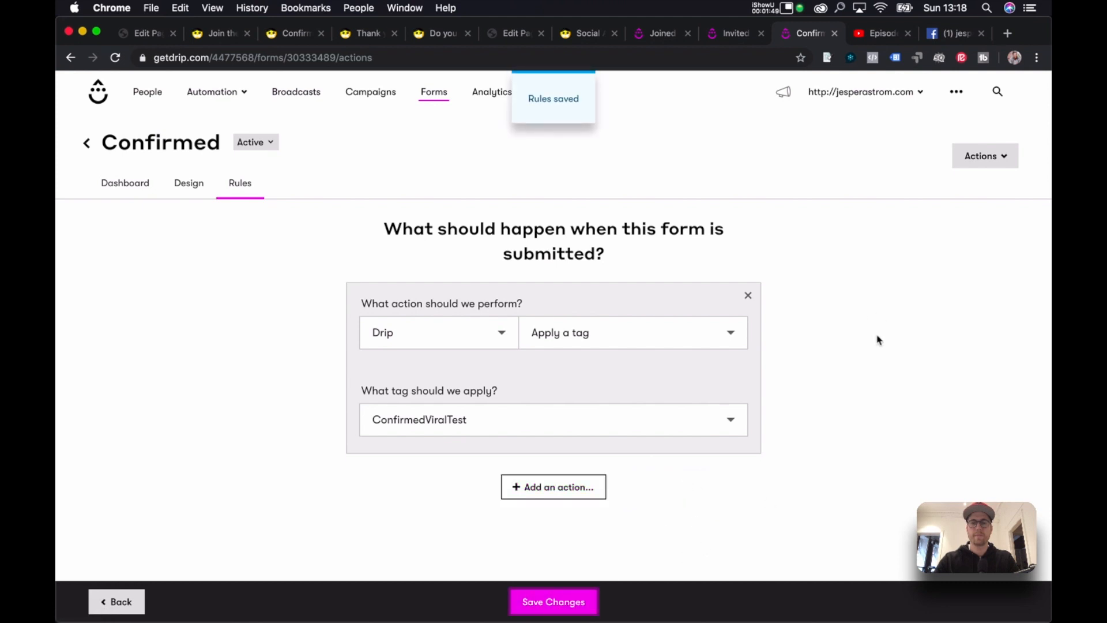
{"action": "left_click", "coordinate": [661, 35]}
{"action": "left_click", "coordinate": [247, 189]}
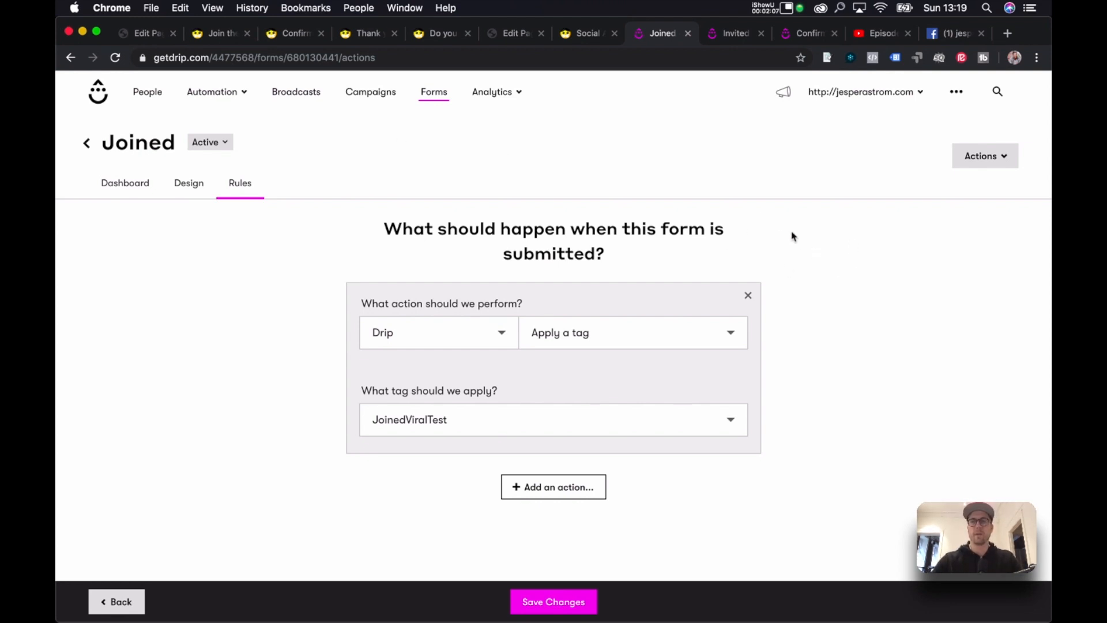
Filter People by tag, including JoinedViralTest, and refresh; no one matches yet.
{"action": "left_click", "coordinate": [149, 93]}
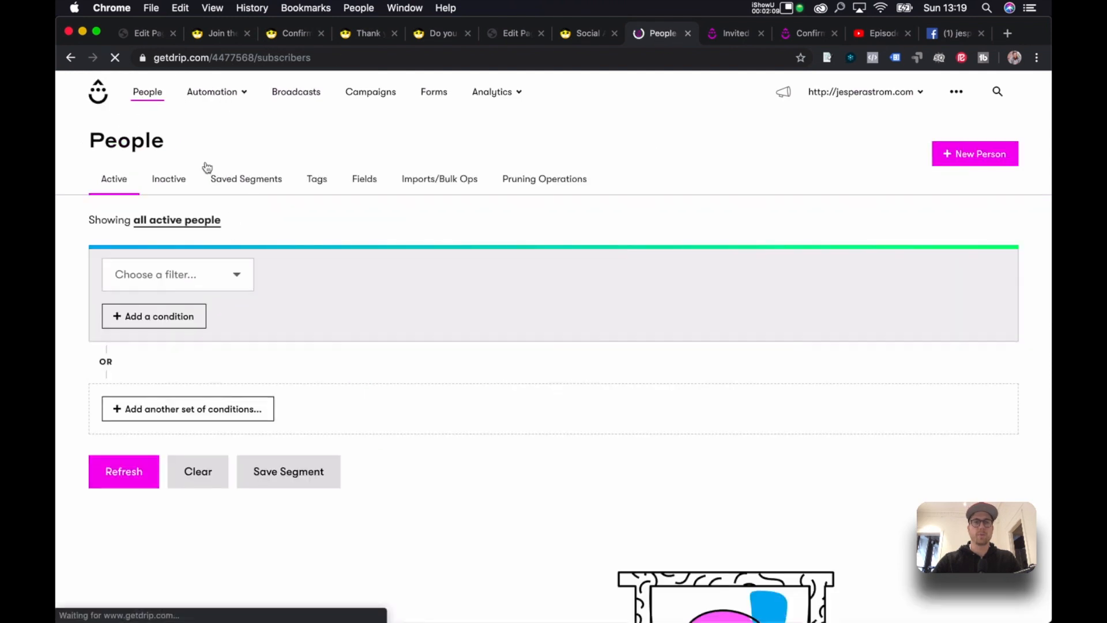
{"action": "left_click", "coordinate": [185, 269]}
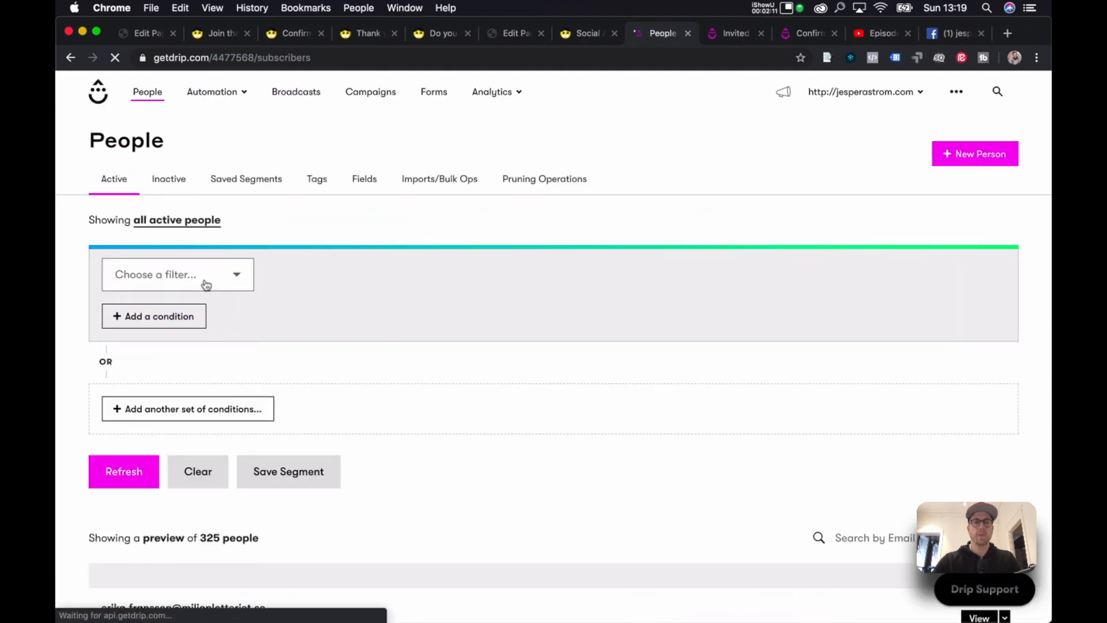
{"action": "left_click", "coordinate": [202, 285]}
{"action": "scroll", "coordinate": [192, 401], "scroll_direction": "down", "scroll_amount": 5}
{"action": "left_click", "coordinate": [188, 434]}
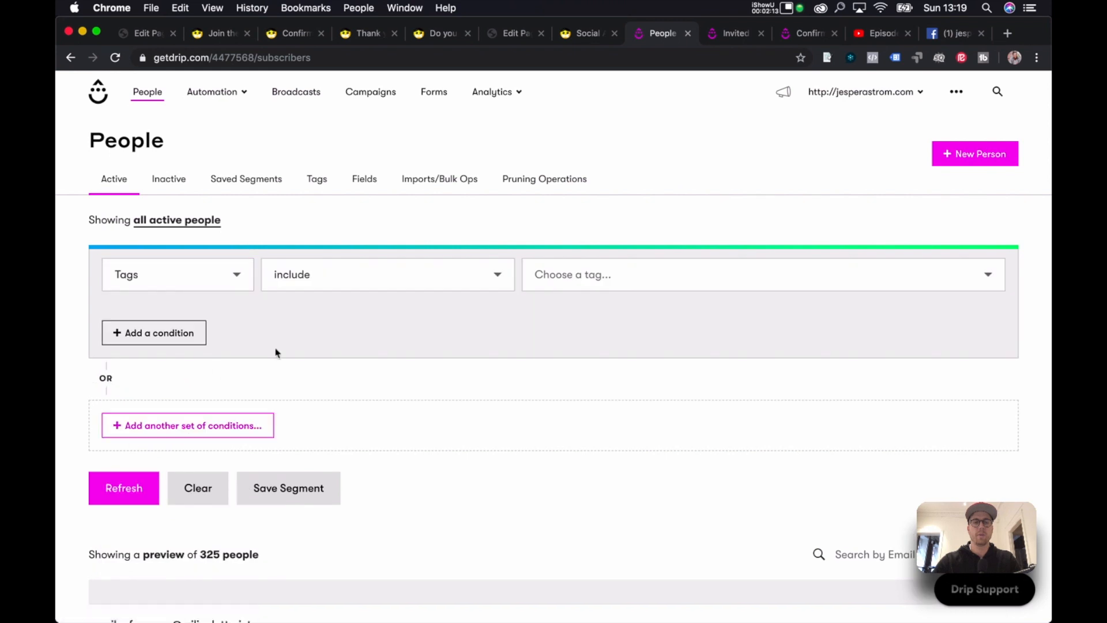
{"action": "left_click", "coordinate": [378, 282]}
{"action": "left_click", "coordinate": [606, 271]}
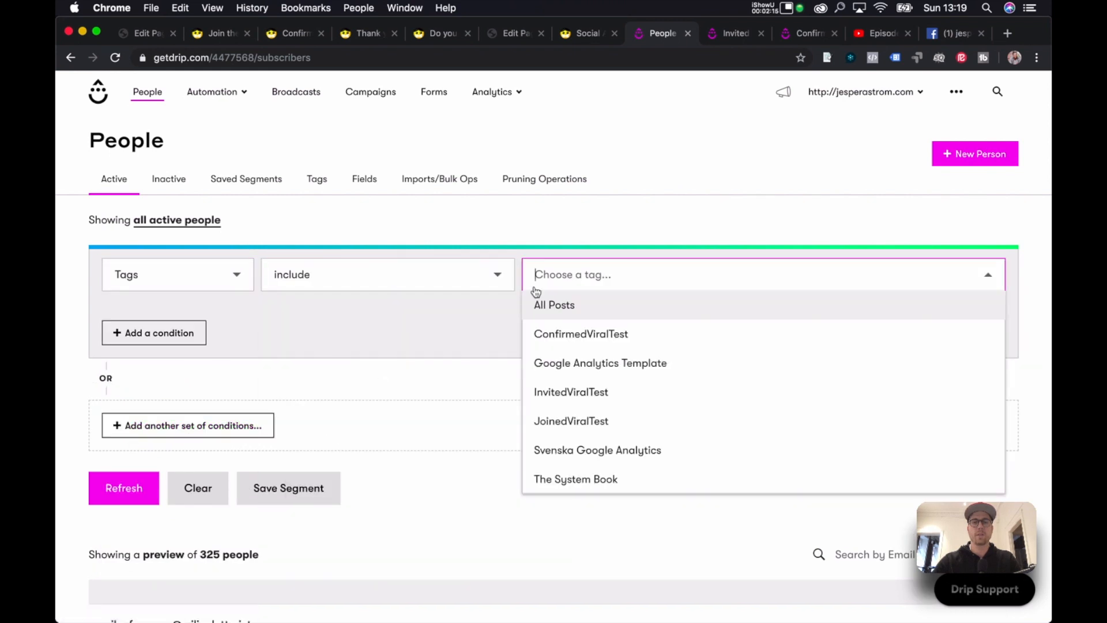
{"action": "left_click", "coordinate": [578, 423]}
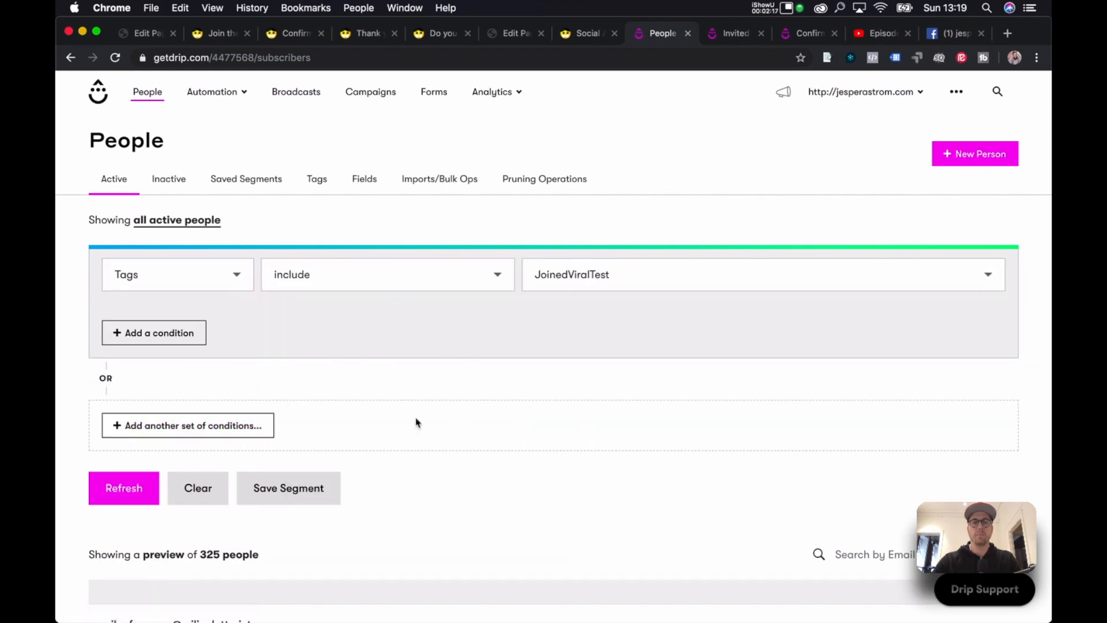
{"action": "left_click", "coordinate": [121, 488]}
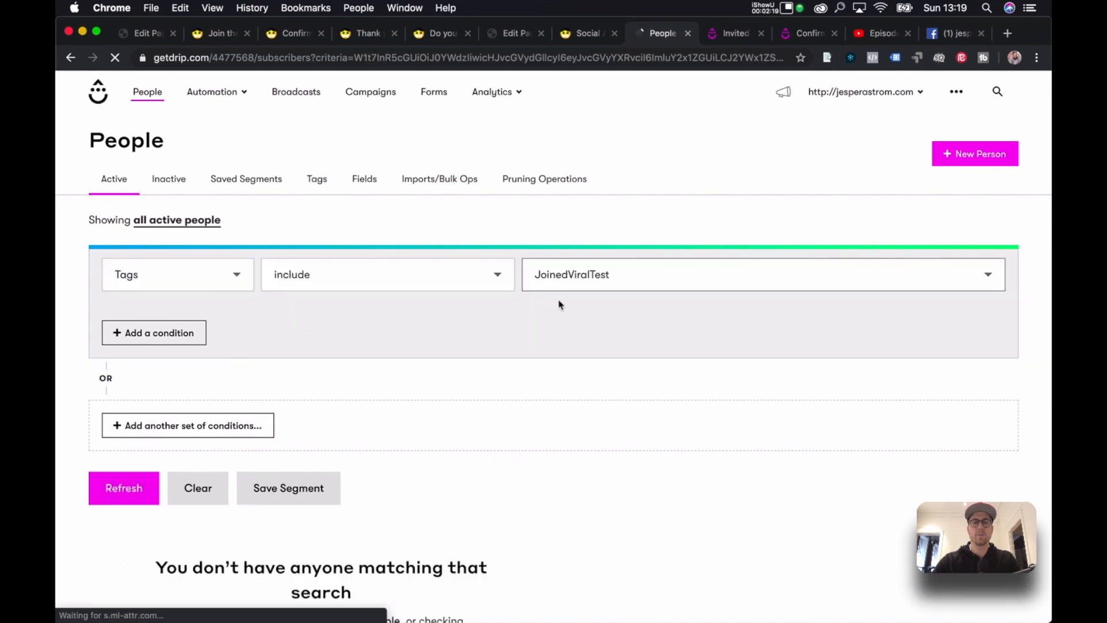
{"action": "scroll", "coordinate": [440, 522], "scroll_direction": "down", "scroll_amount": 3}
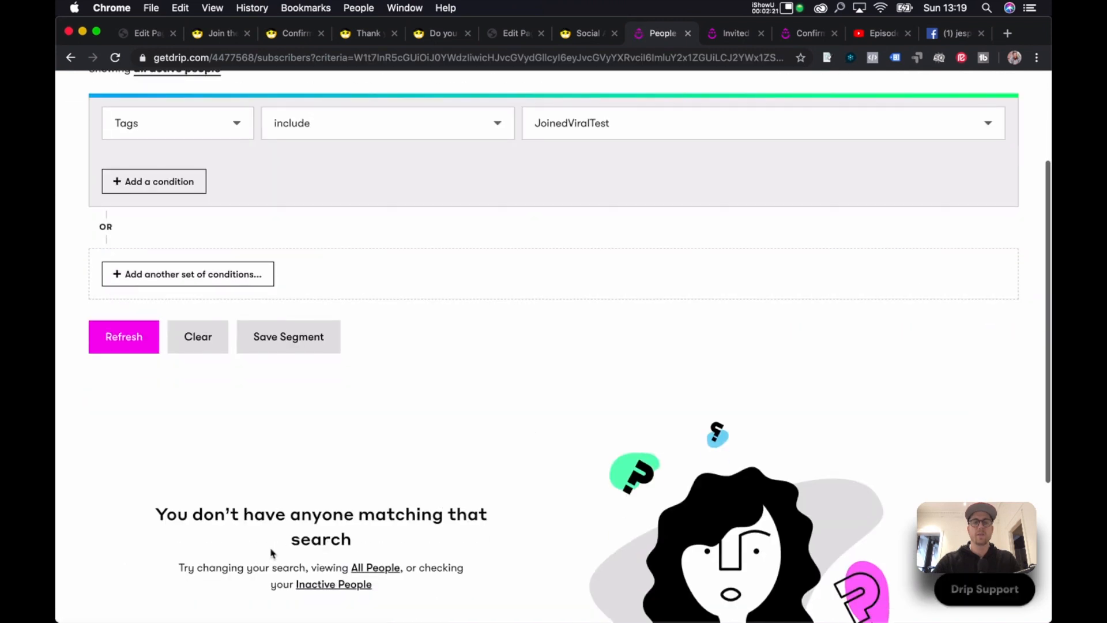
{"action": "scroll", "coordinate": [504, 392], "scroll_direction": "up", "scroll_amount": 5}
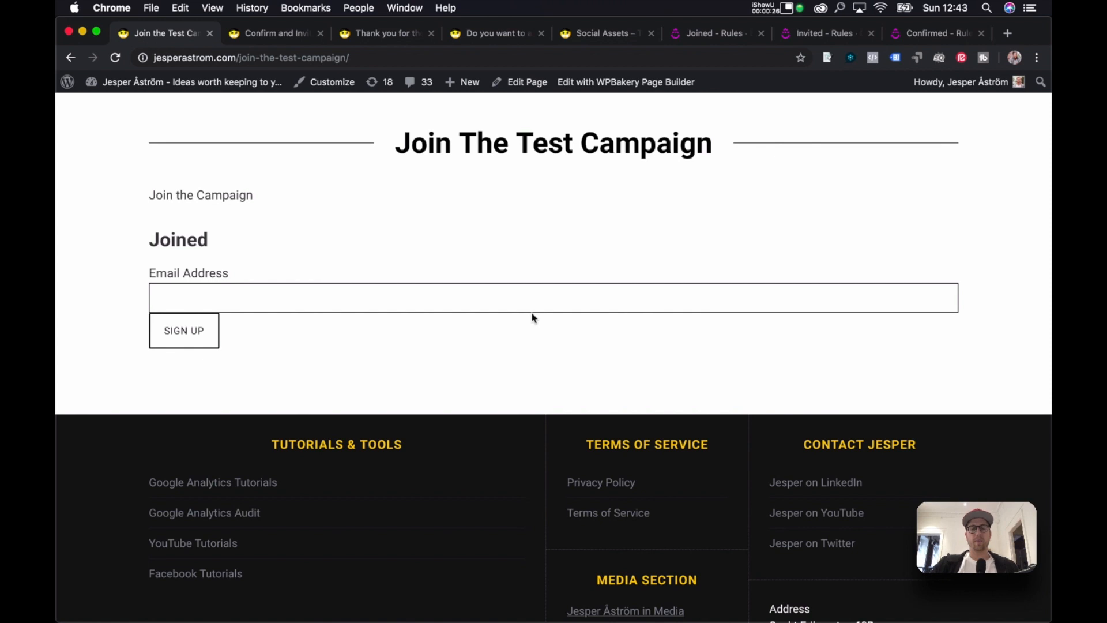
Open the live 'Join The Test Campaign' page in the WordPress page editor.
{"action": "scroll", "coordinate": [462, 223], "scroll_direction": "up", "scroll_amount": 2}
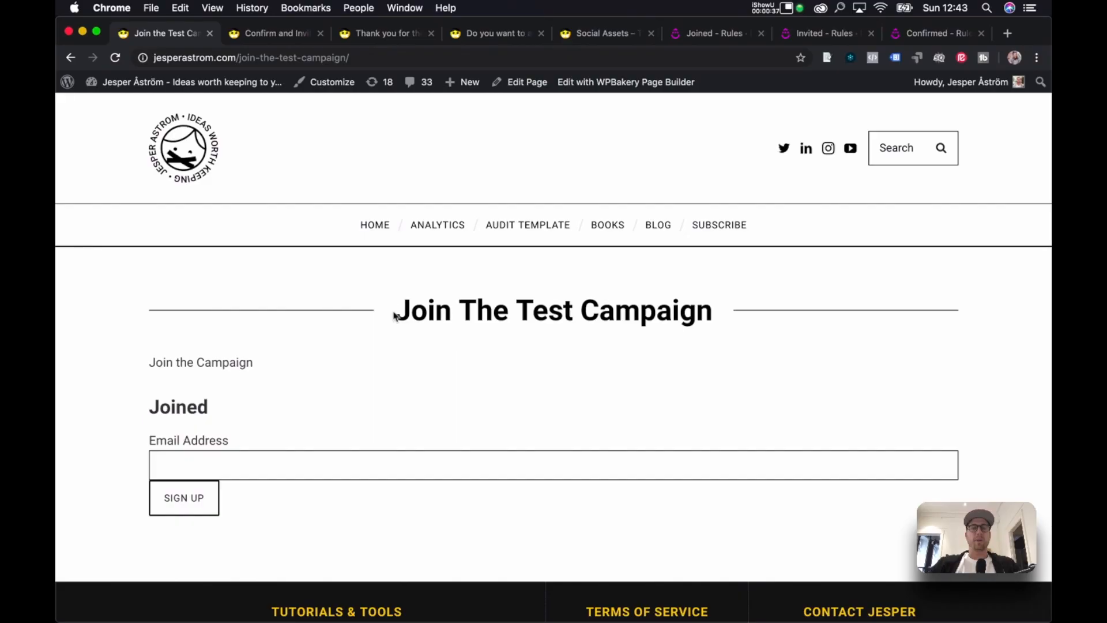
{"action": "left_click_drag", "start_coordinate": [395, 314], "coordinate": [767, 349]}
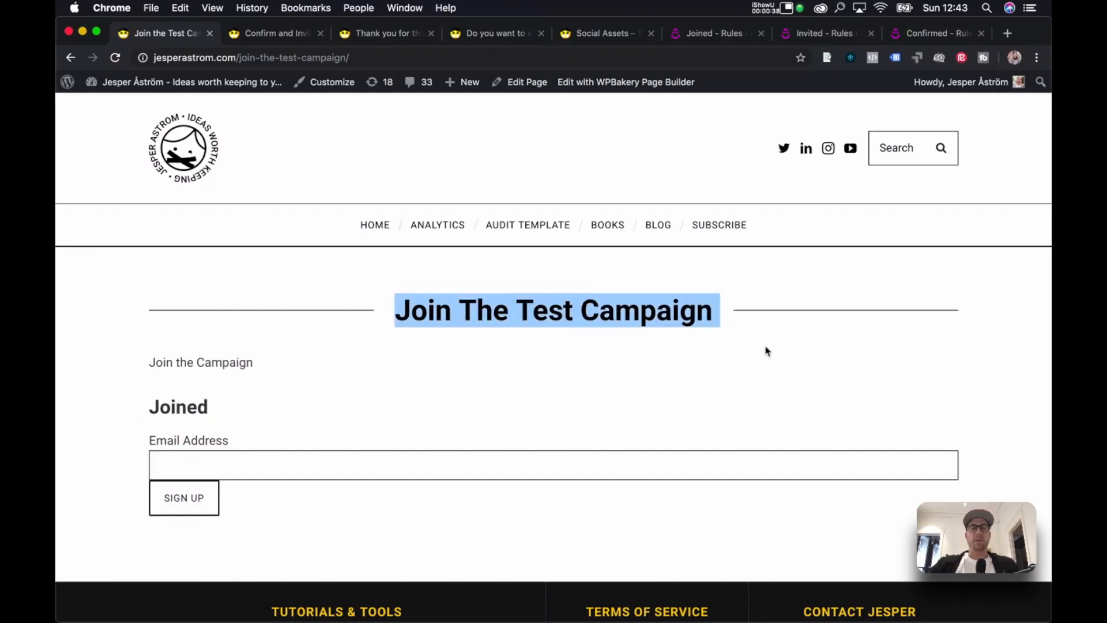
{"action": "left_click", "coordinate": [644, 353]}
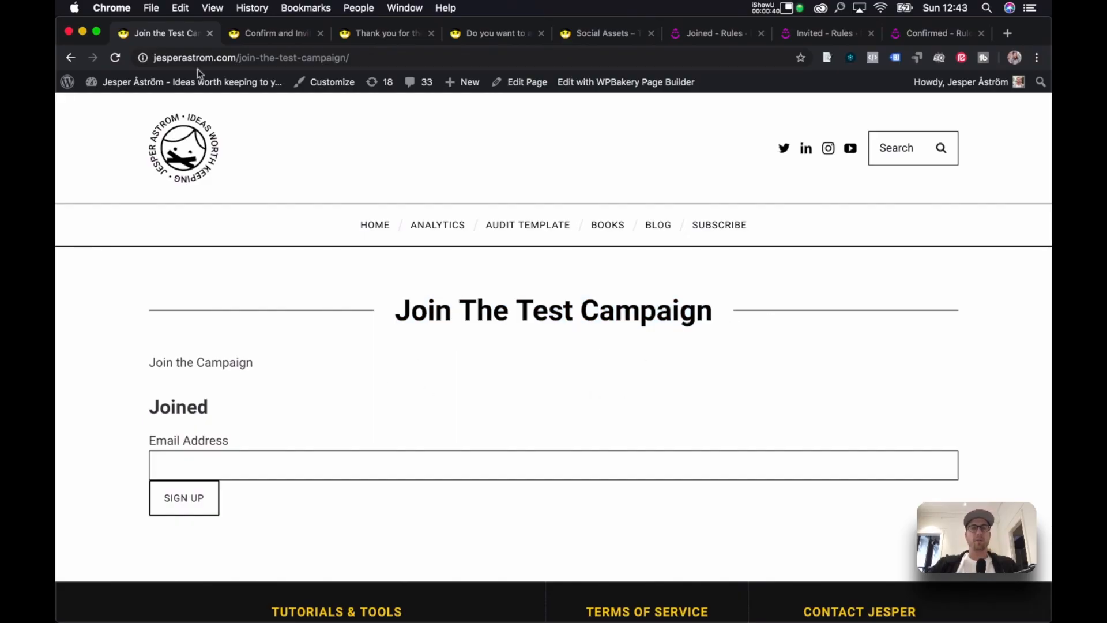
{"action": "left_click", "coordinate": [526, 81]}
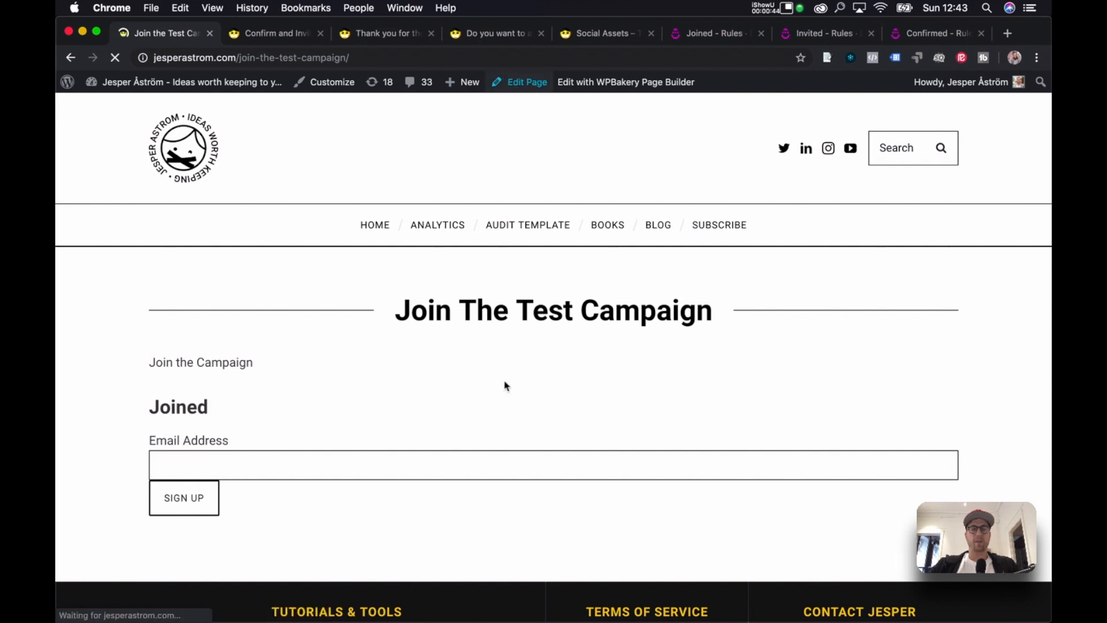
Format the 'Join the Campaign' text block as Heading 2 and save the block.
{"action": "scroll", "coordinate": [579, 298], "scroll_direction": "down", "scroll_amount": 5}
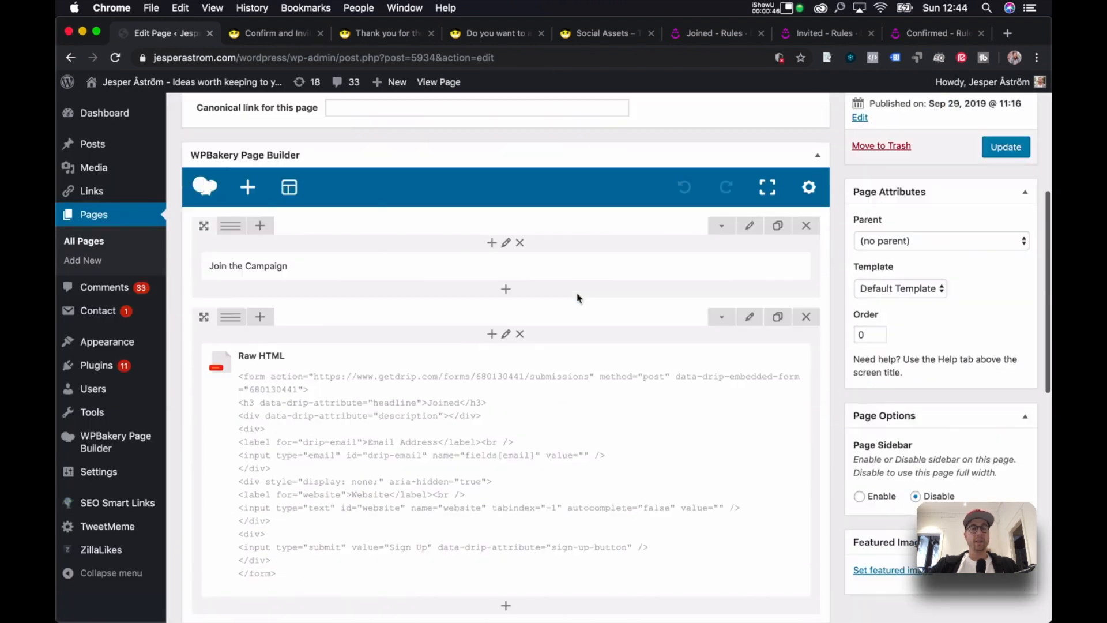
{"action": "left_click", "coordinate": [518, 267]}
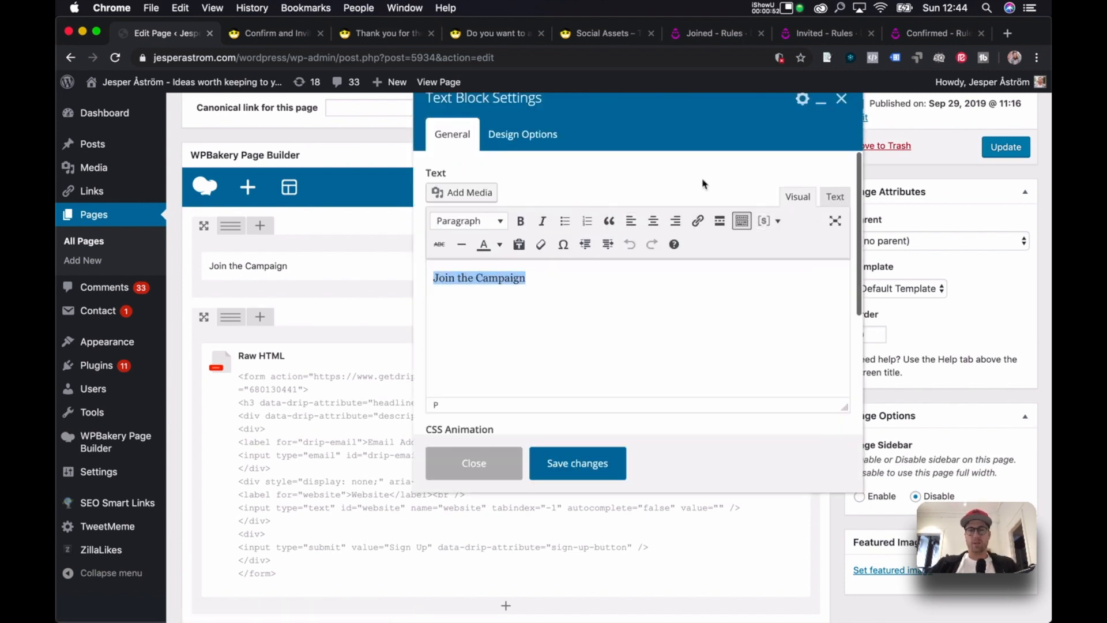
{"action": "left_click", "coordinate": [477, 222]}
{"action": "left_click", "coordinate": [511, 305]}
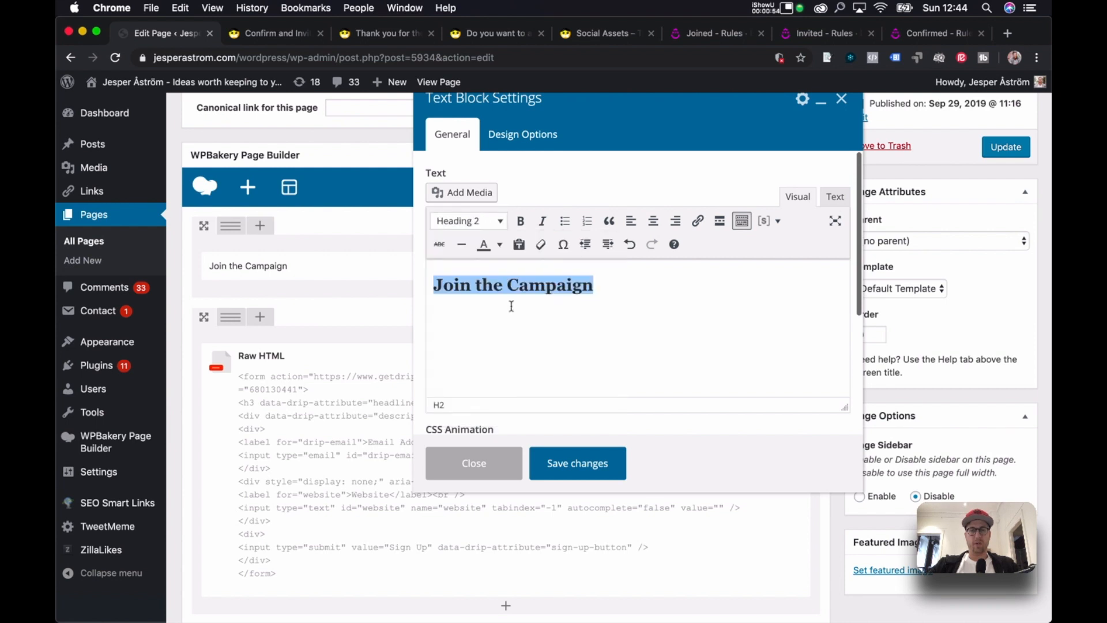
{"action": "left_click", "coordinate": [603, 479]}
{"action": "scroll", "coordinate": [805, 370], "scroll_direction": "down", "scroll_amount": 10}
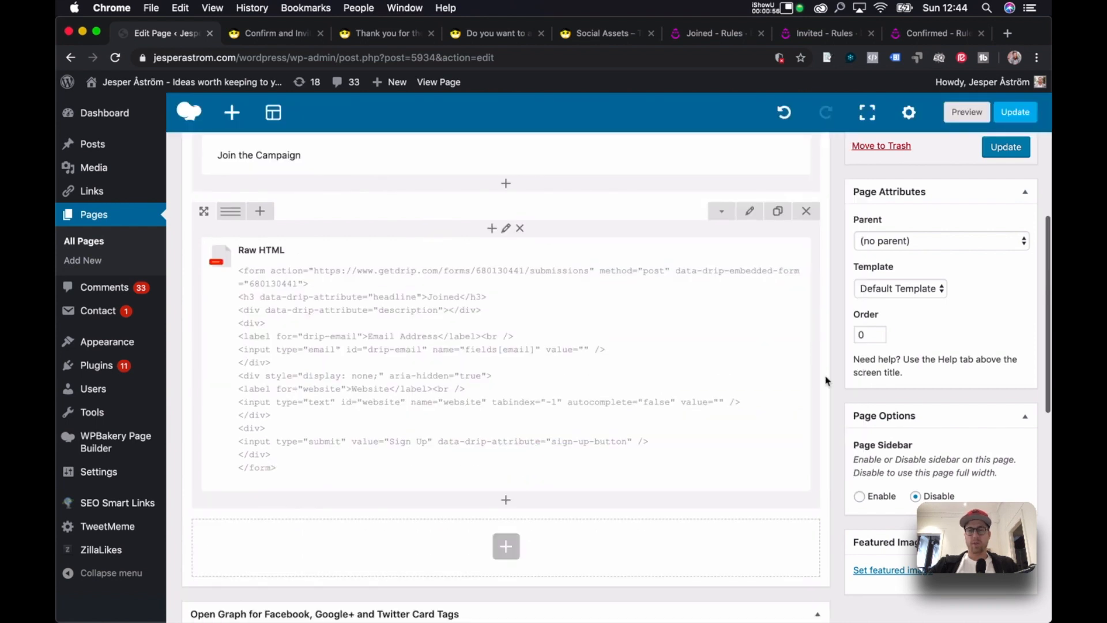
{"action": "scroll", "coordinate": [827, 381], "scroll_direction": "up", "scroll_amount": 2}
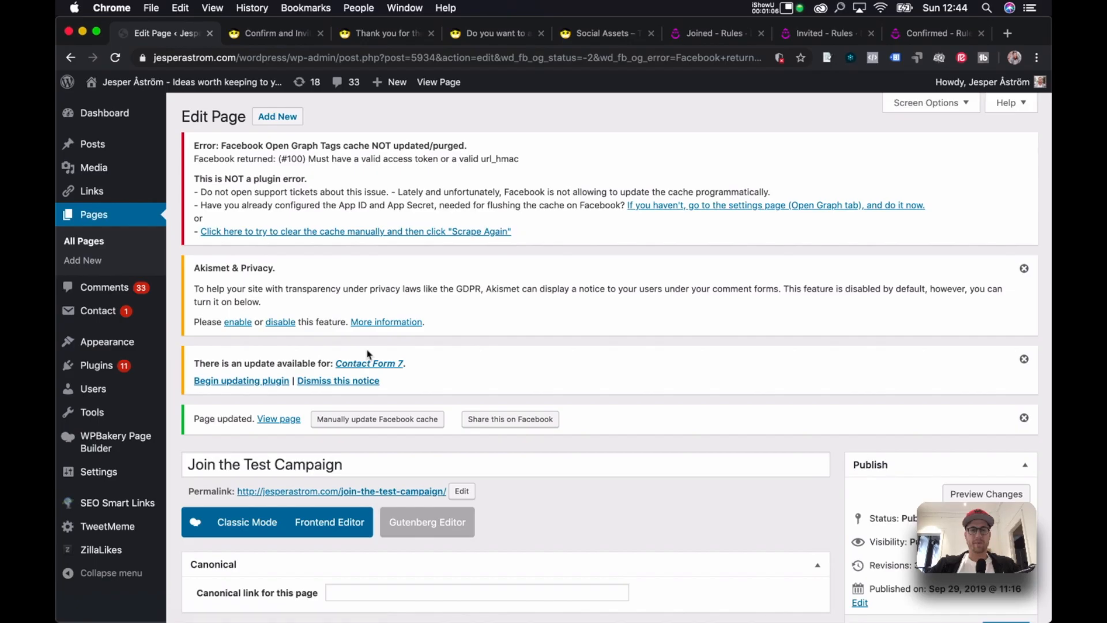
Open the updated Join the Test Campaign page live and scroll through it.
{"action": "left_click", "coordinate": [285, 416], "text": "super"}
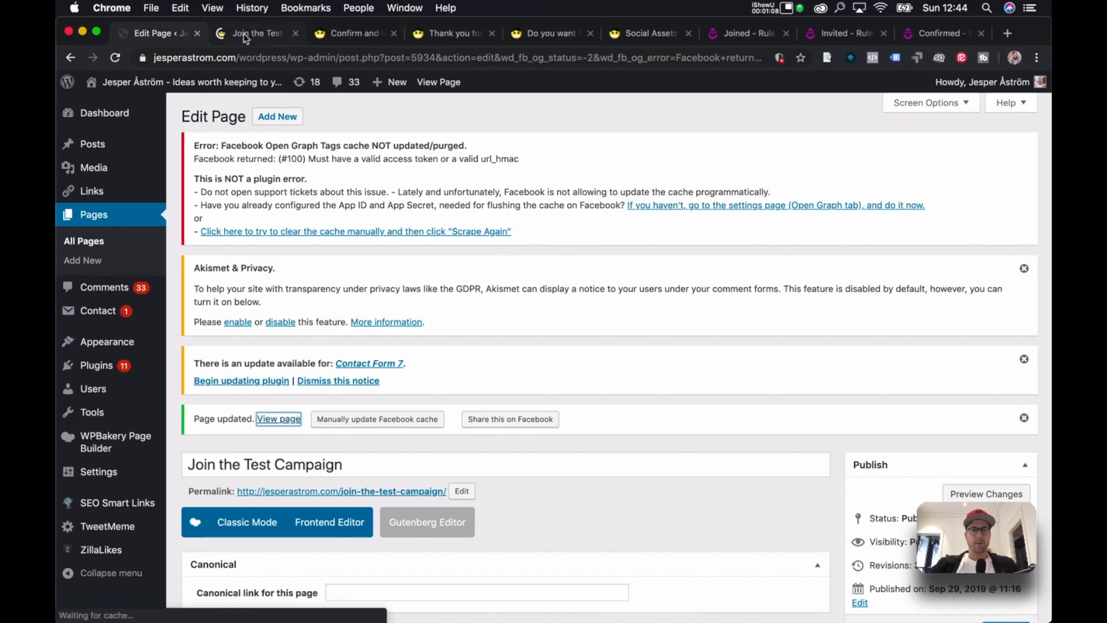
{"action": "left_click", "coordinate": [253, 32]}
{"action": "scroll", "coordinate": [586, 202], "scroll_direction": "down", "scroll_amount": 2}
{"action": "scroll", "coordinate": [585, 202], "scroll_direction": "up", "scroll_amount": 2}
{"action": "scroll", "coordinate": [585, 201], "scroll_direction": "down", "scroll_amount": 2}
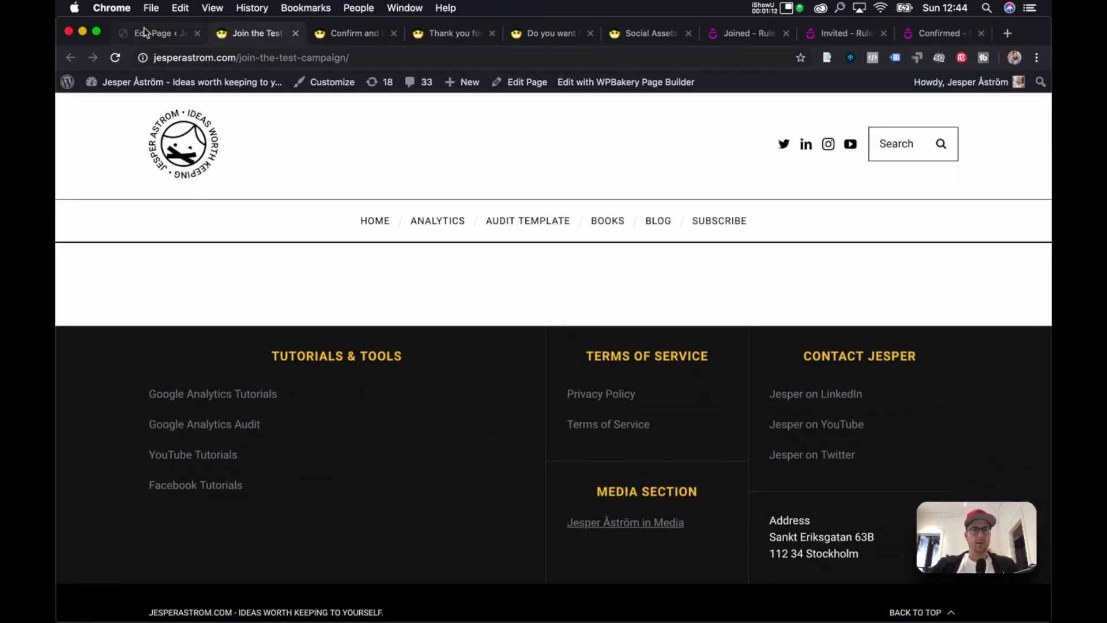
Set the page template to Default Template in Page Attributes and update the page.
{"action": "left_click", "coordinate": [148, 32]}
{"action": "scroll", "coordinate": [699, 371], "scroll_direction": "down", "scroll_amount": 8}
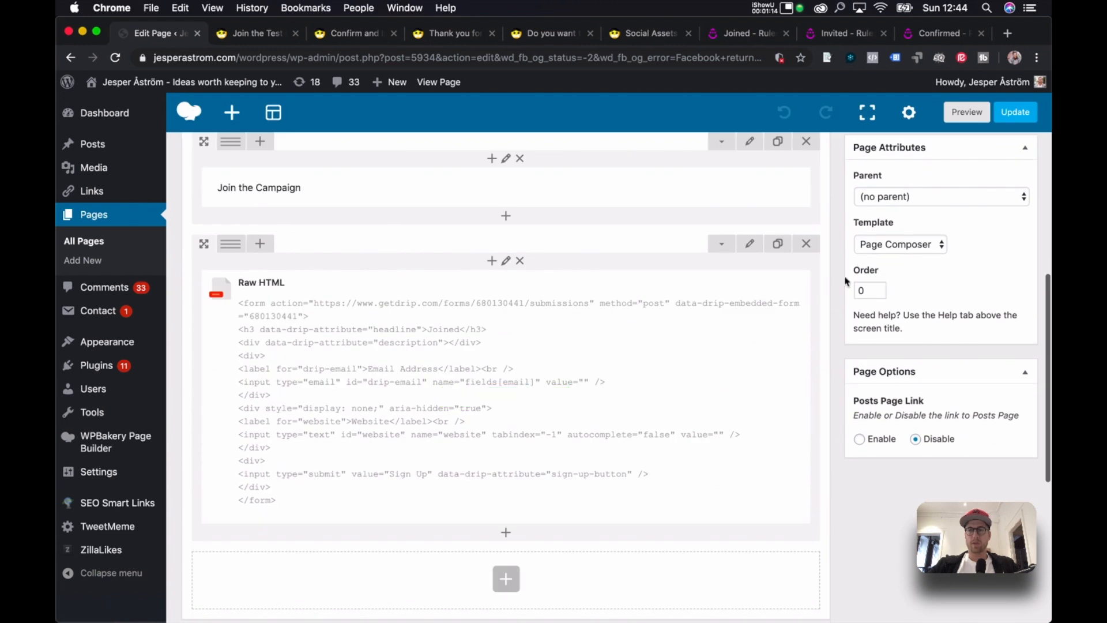
{"action": "scroll", "coordinate": [933, 344], "scroll_direction": "up", "scroll_amount": 1}
{"action": "left_click", "coordinate": [924, 394]}
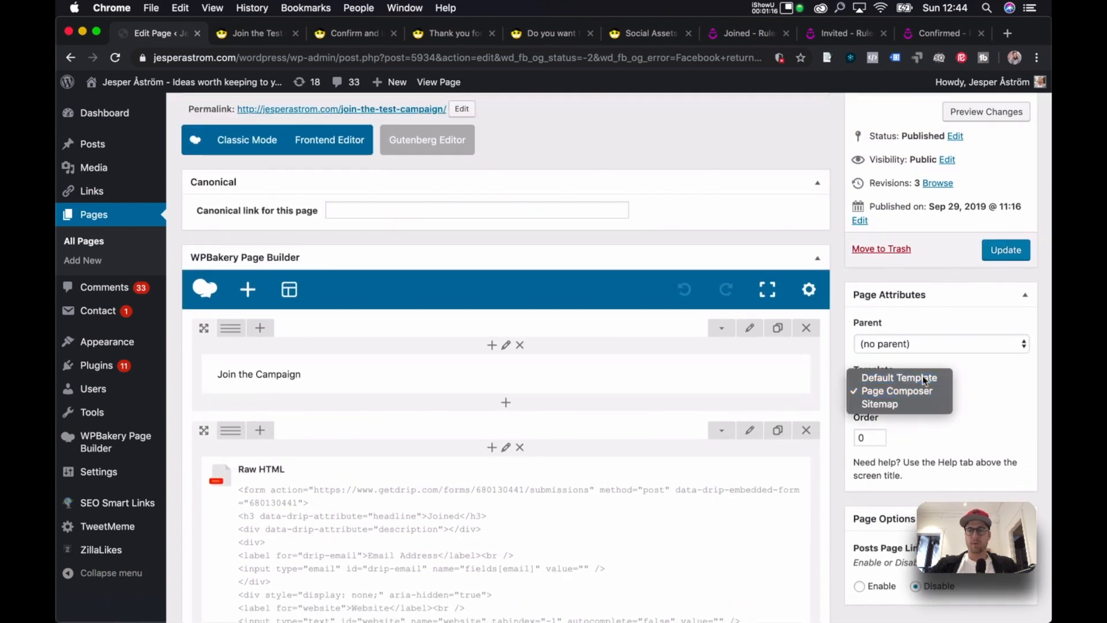
{"action": "left_click", "coordinate": [925, 378]}
{"action": "left_click", "coordinate": [1008, 251]}
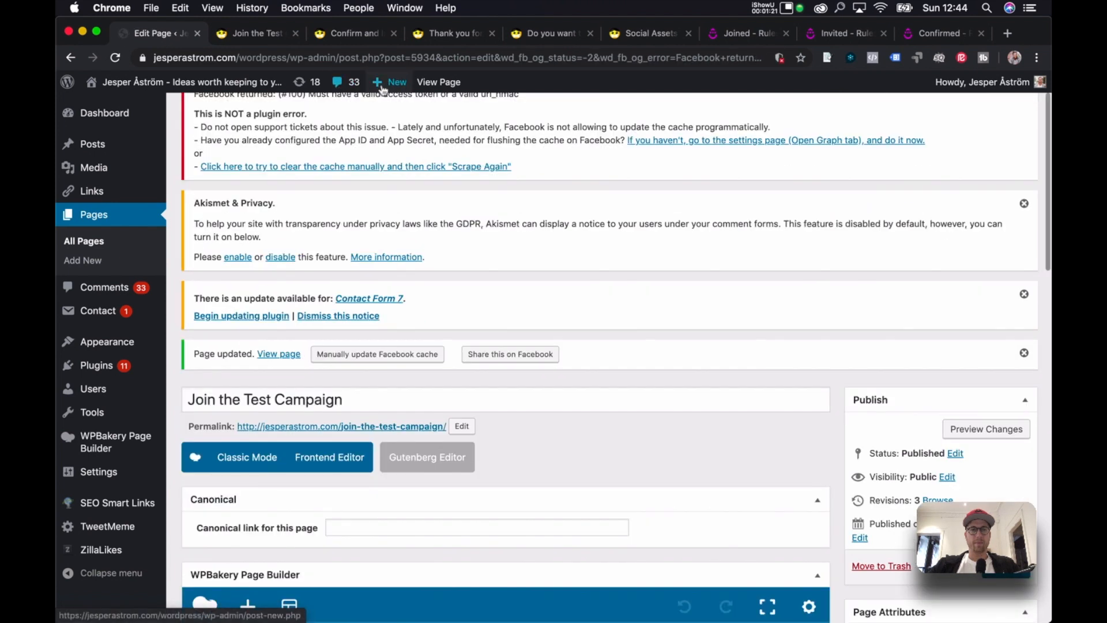
Reload the live page to confirm the form appears, then review the page in the editor.
{"action": "left_click", "coordinate": [245, 34]}
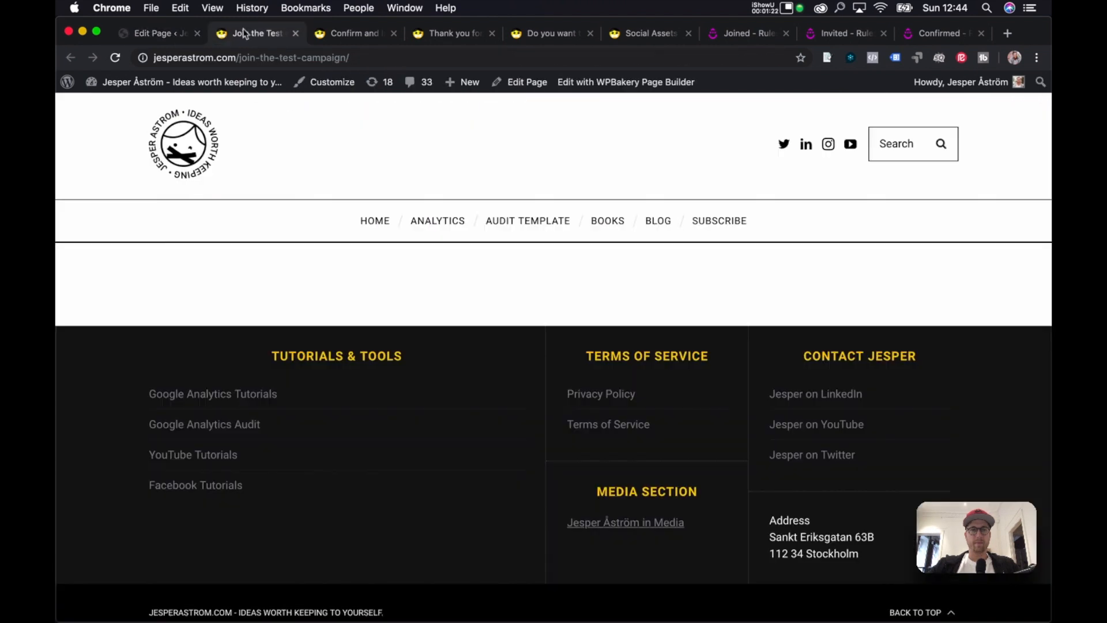
{"action": "key", "text": "super+r"}
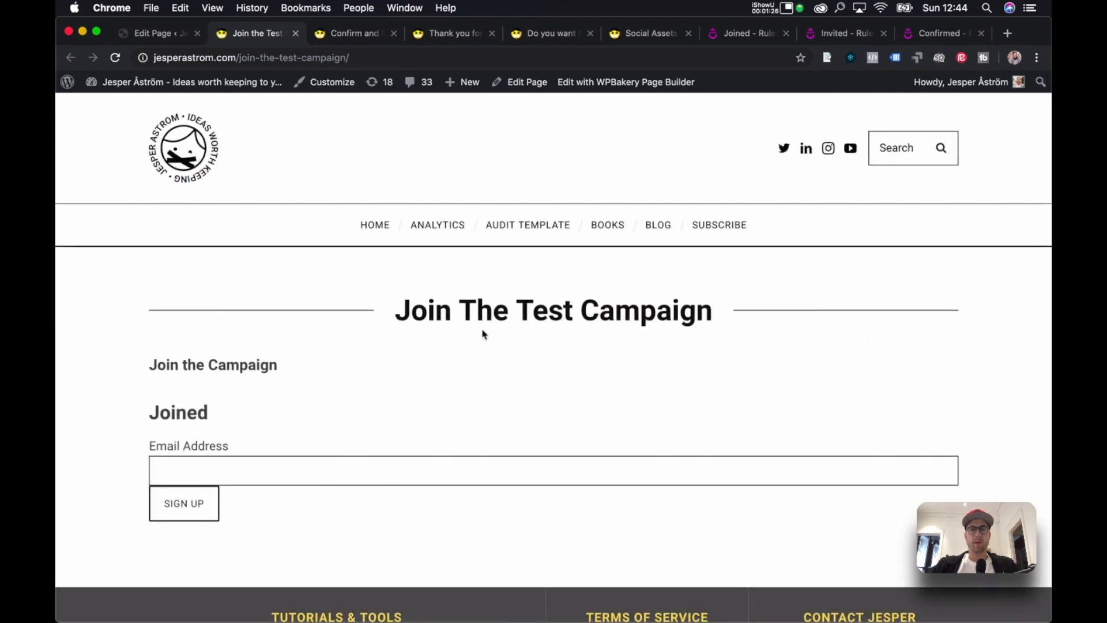
{"action": "left_click", "coordinate": [153, 33]}
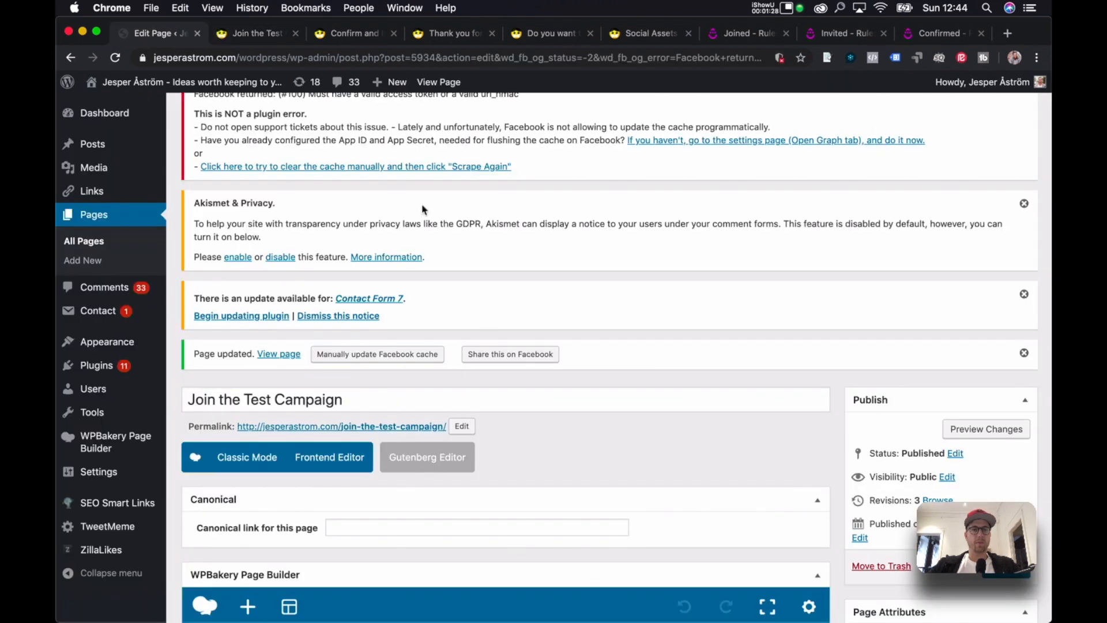
{"action": "scroll", "coordinate": [428, 227], "scroll_direction": "down", "scroll_amount": 5}
{"action": "scroll", "coordinate": [428, 227], "scroll_direction": "down", "scroll_amount": 10}
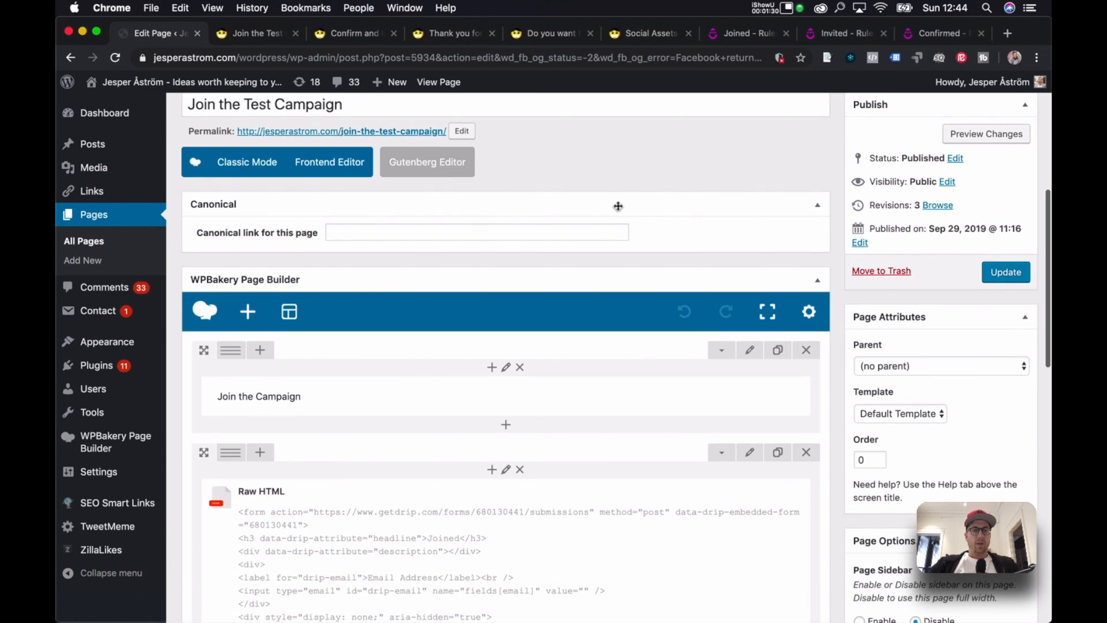
{"action": "scroll", "coordinate": [618, 210], "scroll_direction": "down", "scroll_amount": 5}
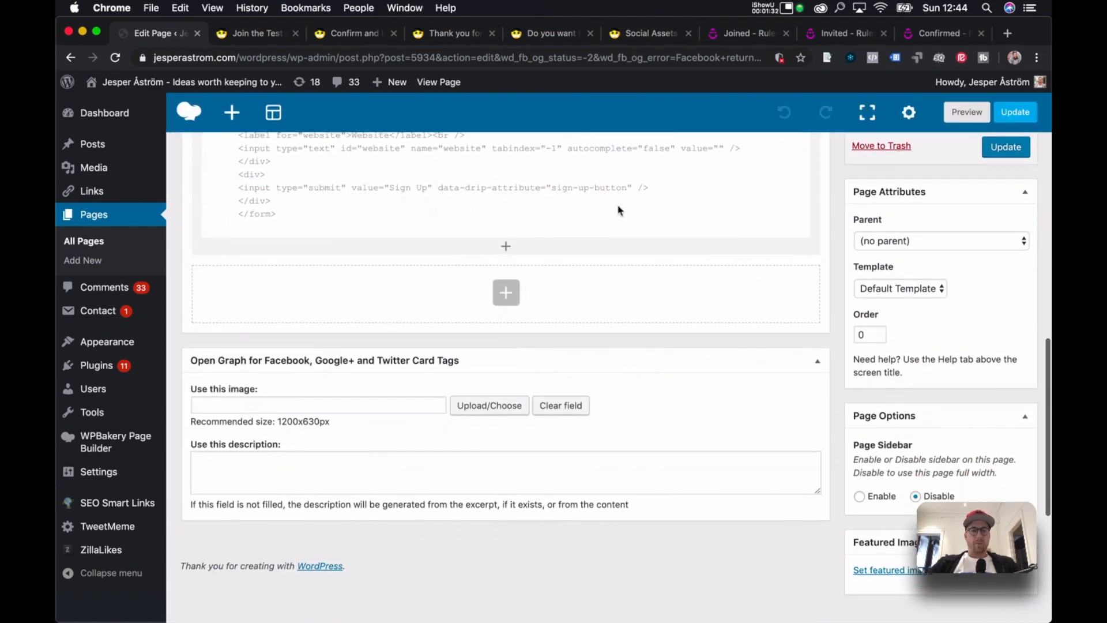
{"action": "scroll", "coordinate": [618, 210], "scroll_direction": "down", "scroll_amount": 4}
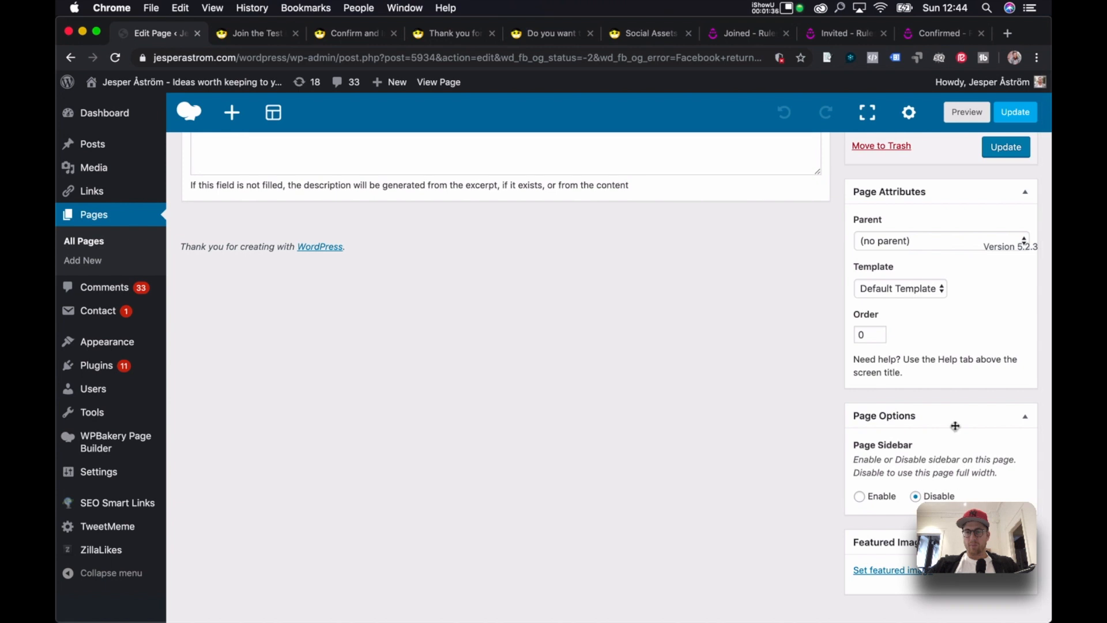
{"action": "scroll", "coordinate": [956, 427], "scroll_direction": "up", "scroll_amount": 10}
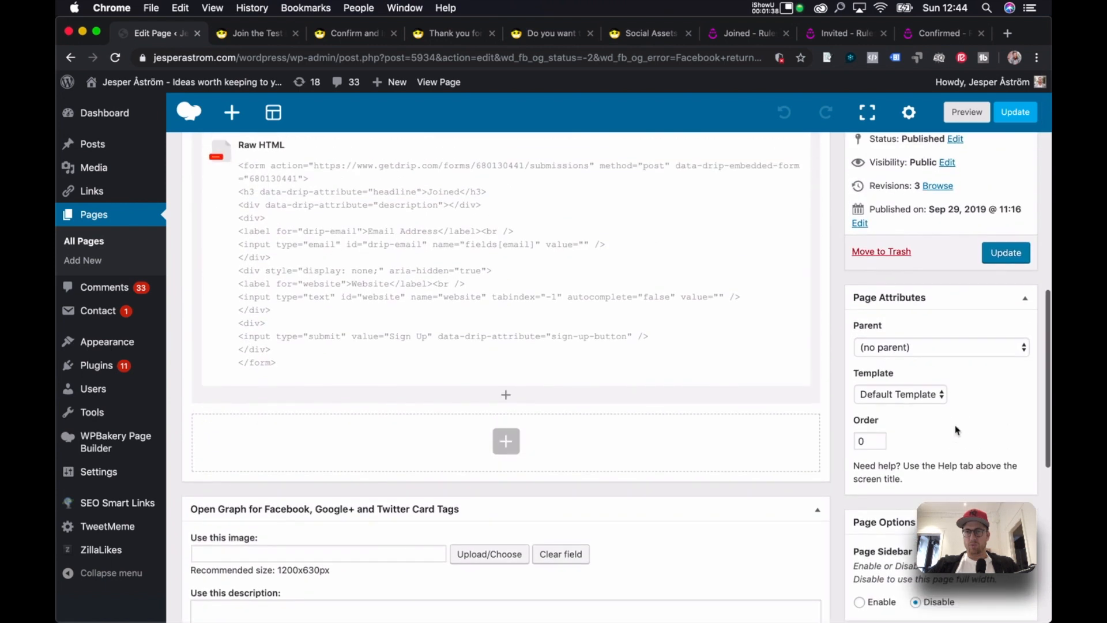
{"action": "scroll", "coordinate": [955, 429], "scroll_direction": "up", "scroll_amount": 6}
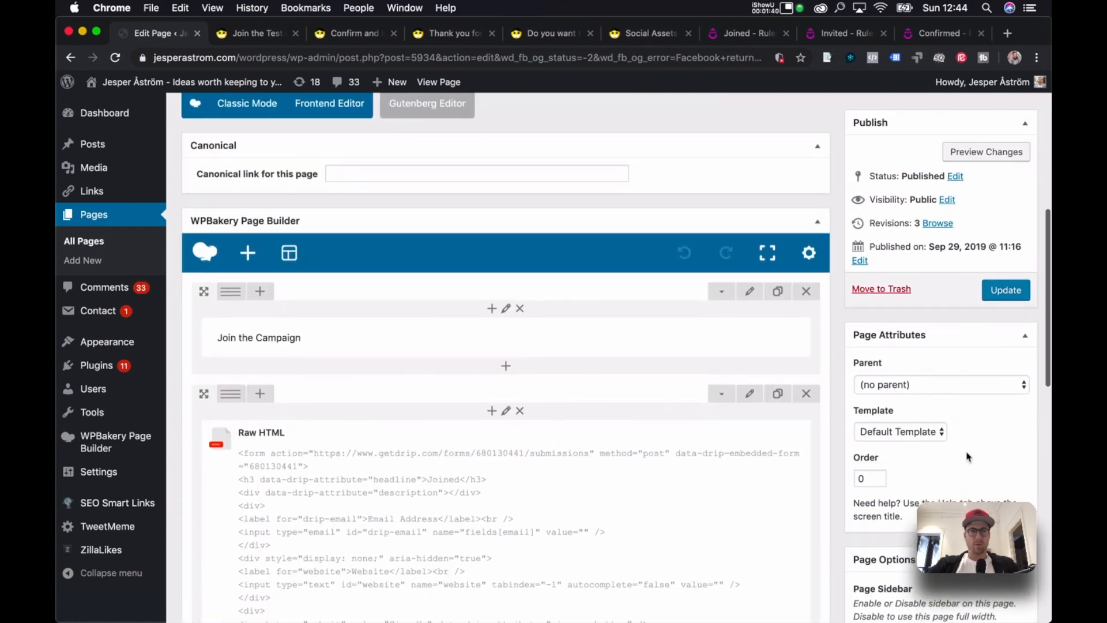
{"action": "scroll", "coordinate": [969, 457], "scroll_direction": "up", "scroll_amount": 1}
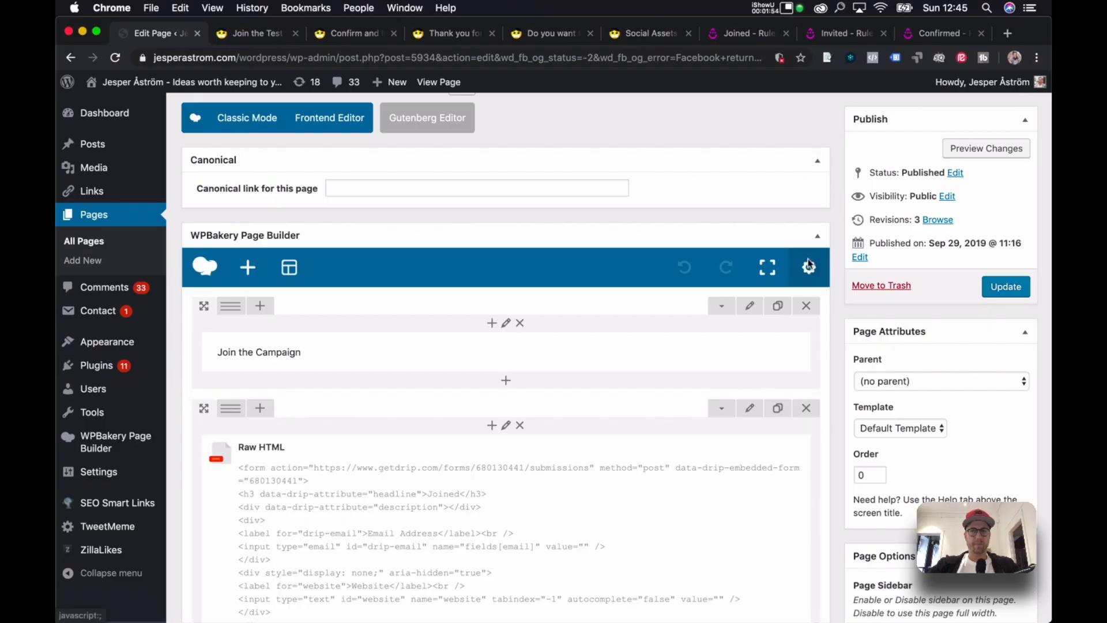
Check WPBakery Page Settings and confirm the template stays Default Template.
{"action": "left_click", "coordinate": [809, 267]}
{"action": "left_click", "coordinate": [860, 141]}
{"action": "left_click", "coordinate": [892, 430]}
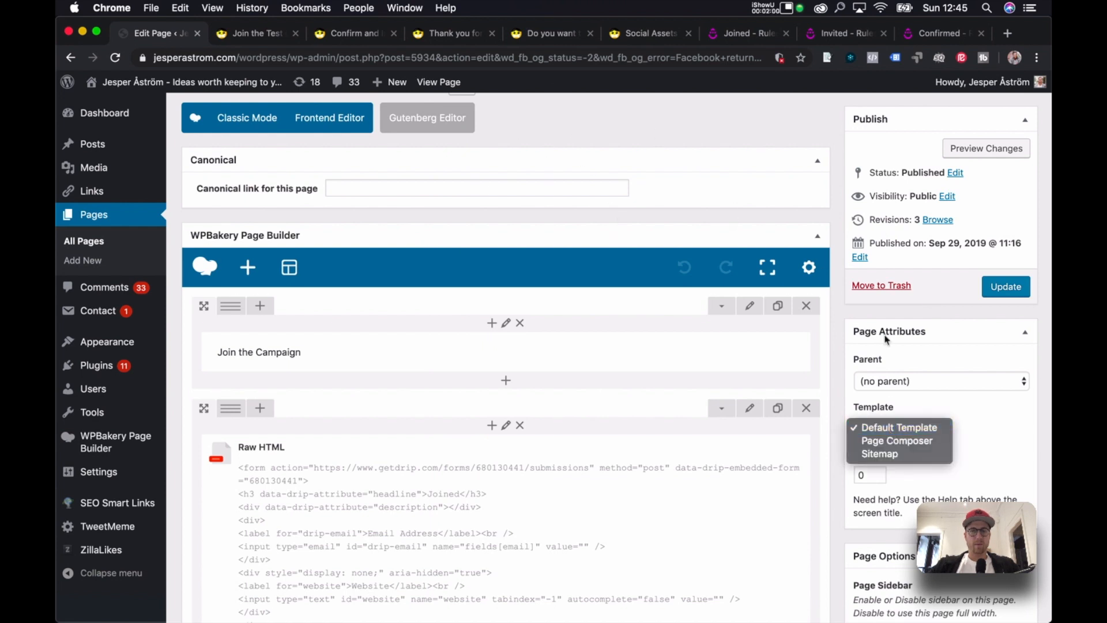
{"action": "left_click", "coordinate": [727, 214]}
Close the Google Analytics Audit Template tab.
{"action": "left_click", "coordinate": [629, 34]}
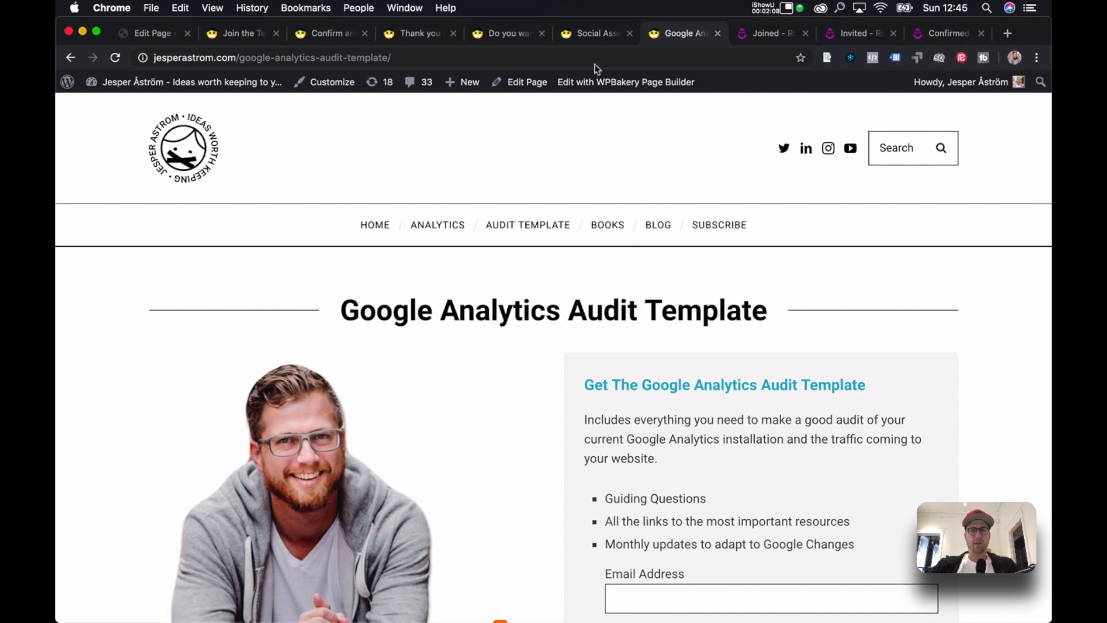
{"action": "left_click", "coordinate": [718, 33]}
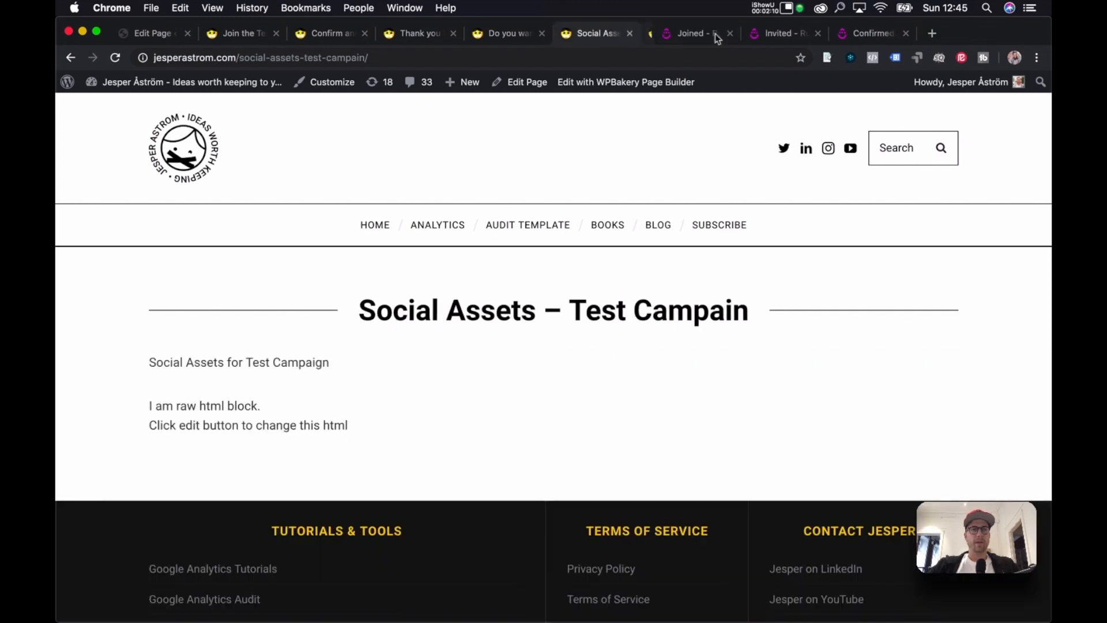
{"action": "left_click", "coordinate": [216, 34]}
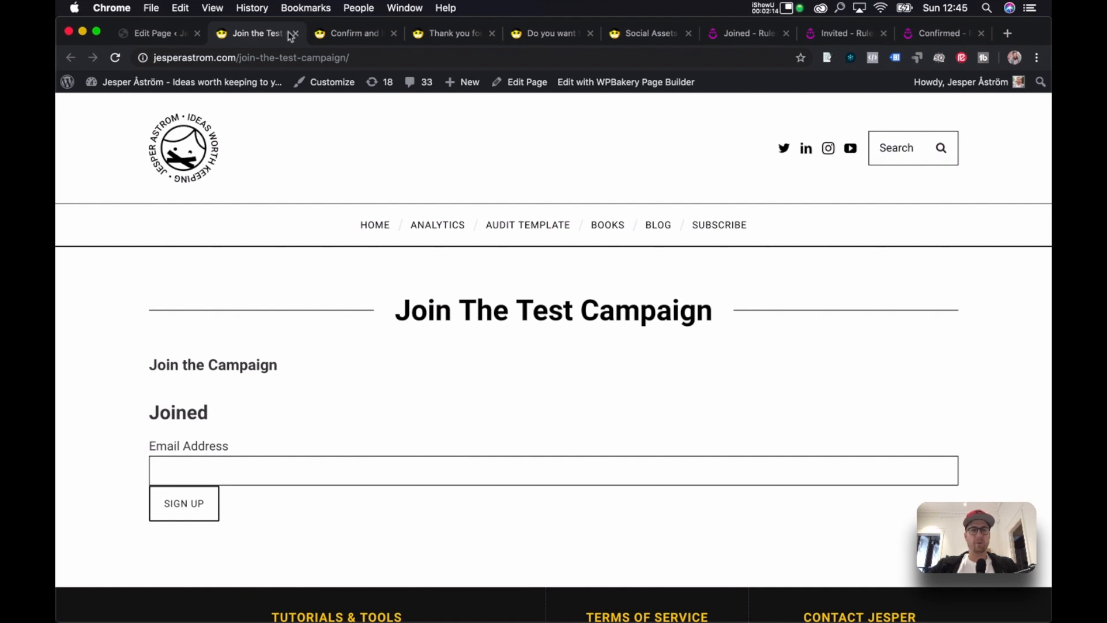
Compare the live Join the Test Campaign page against the editor, ending in the editor.
{"action": "left_click", "coordinate": [148, 32]}
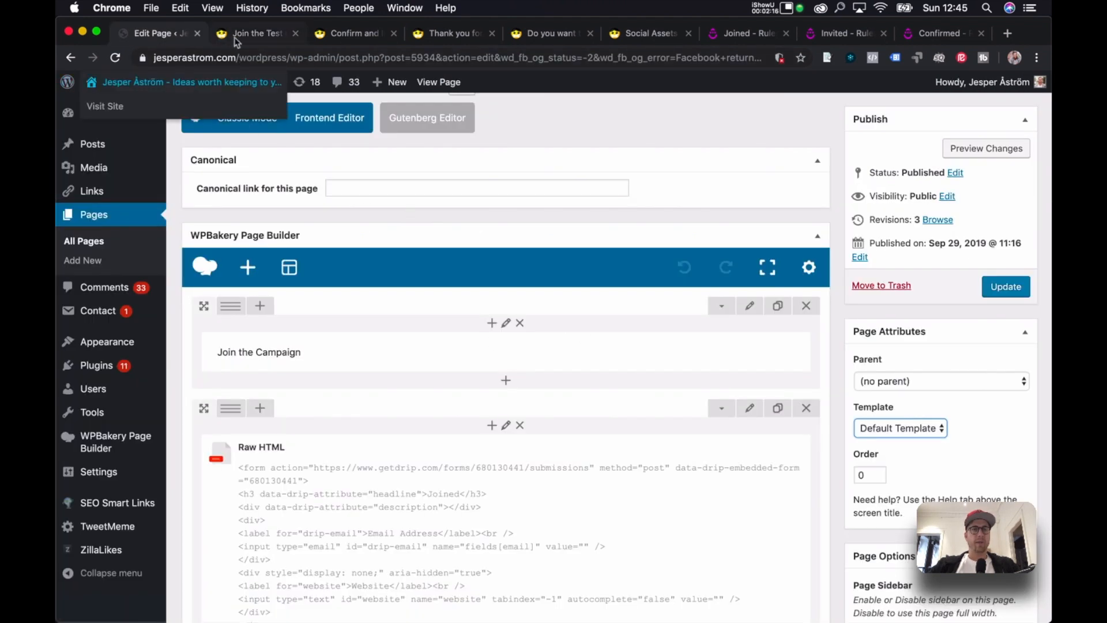
{"action": "left_click", "coordinate": [234, 36]}
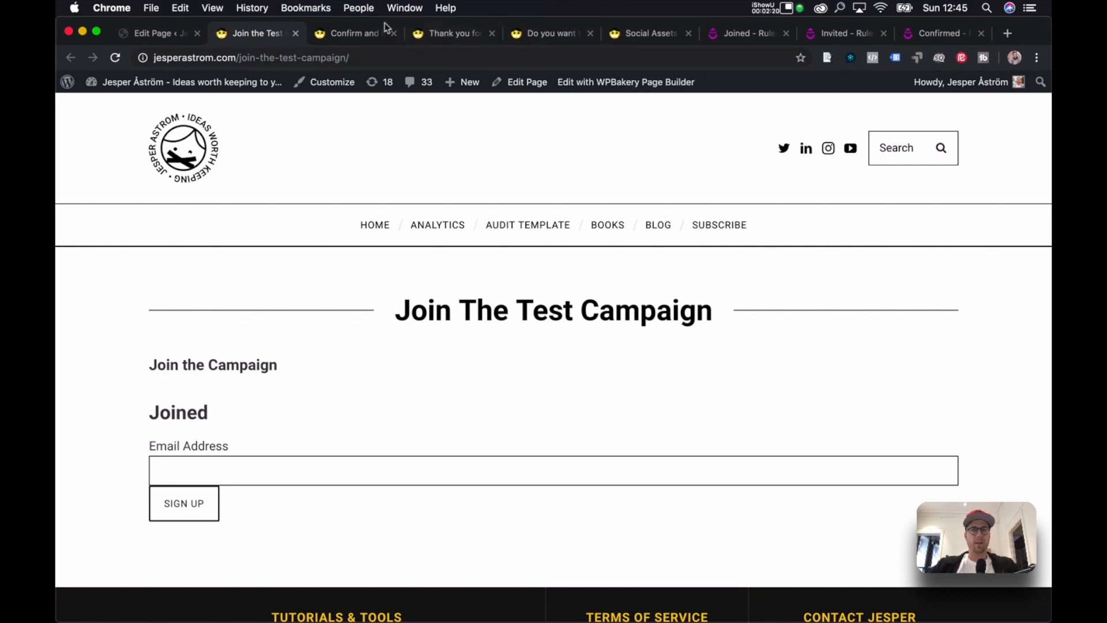
{"action": "left_click", "coordinate": [165, 26]}
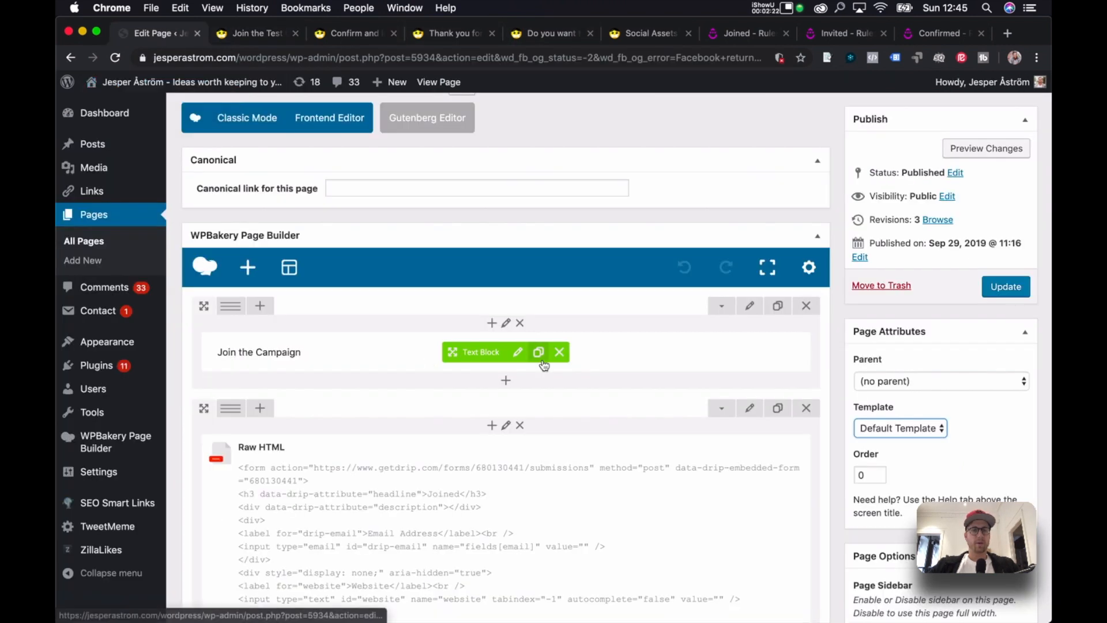
{"action": "scroll", "coordinate": [544, 365], "scroll_direction": "down", "scroll_amount": 5}
{"action": "scroll", "coordinate": [544, 365], "scroll_direction": "up", "scroll_amount": 3}
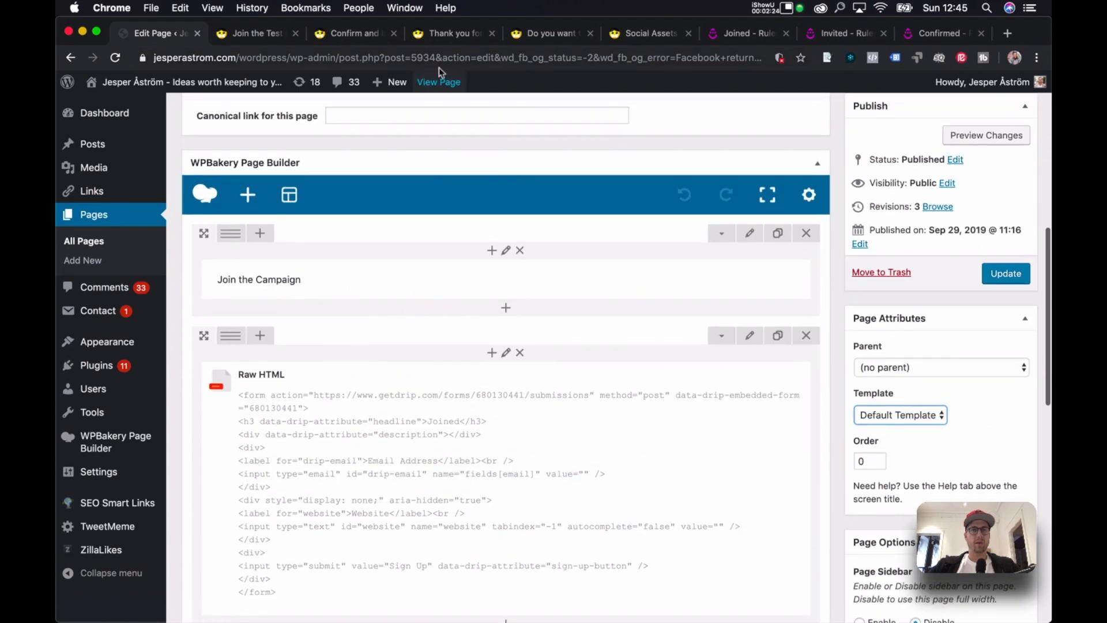
{"action": "left_click", "coordinate": [263, 39]}
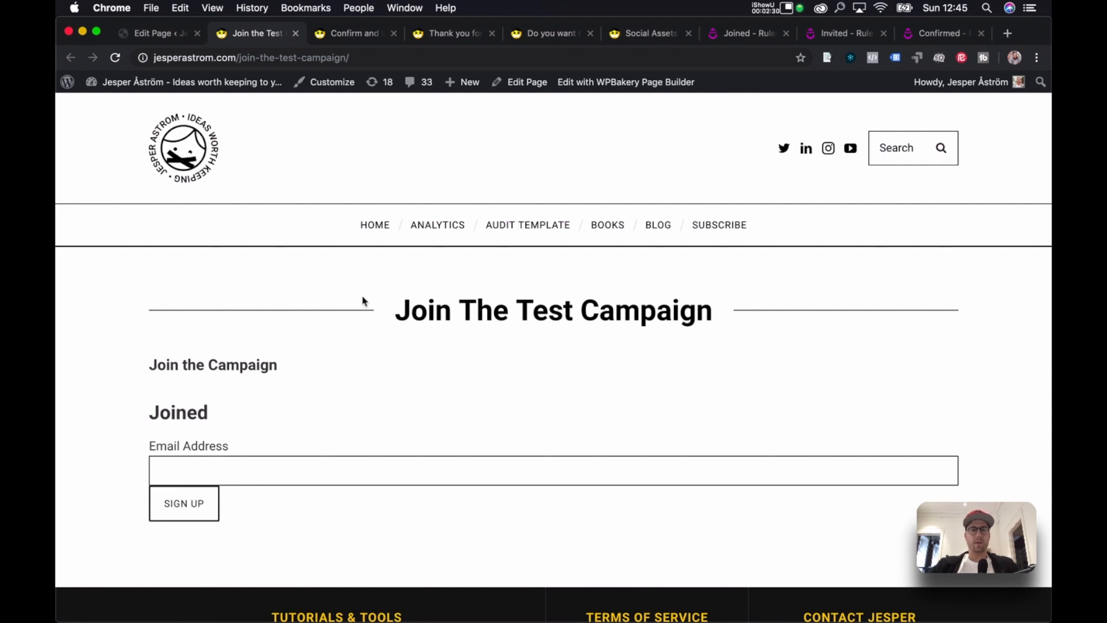
{"action": "left_click", "coordinate": [152, 32]}
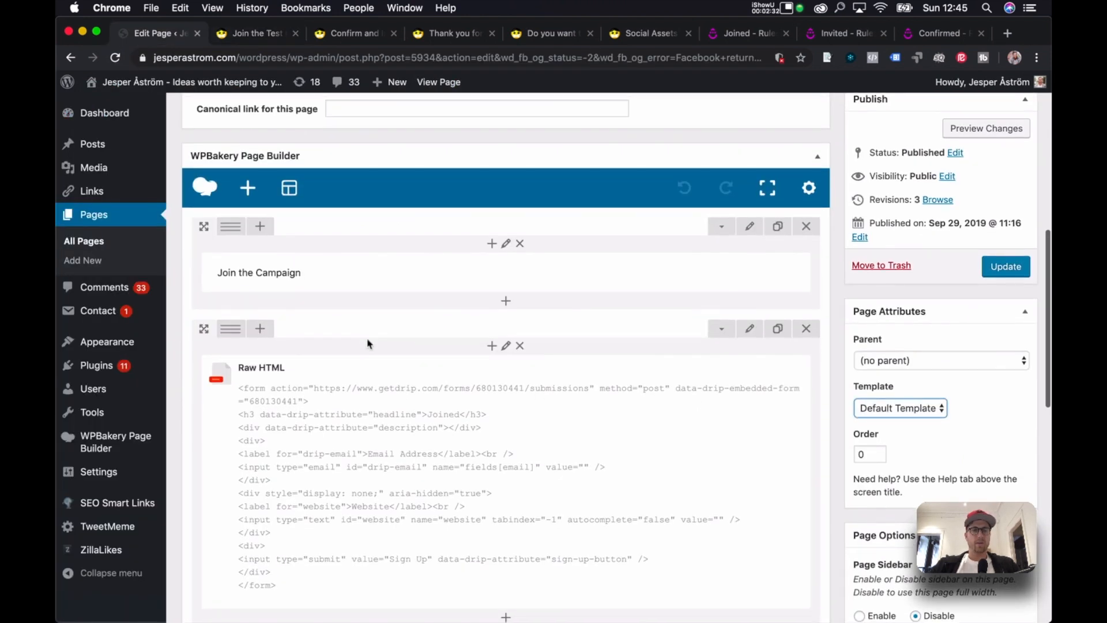
Split the form row into two columns with the Drip form on the right, removing the old text block and empty row.
{"action": "left_click", "coordinate": [257, 329]}
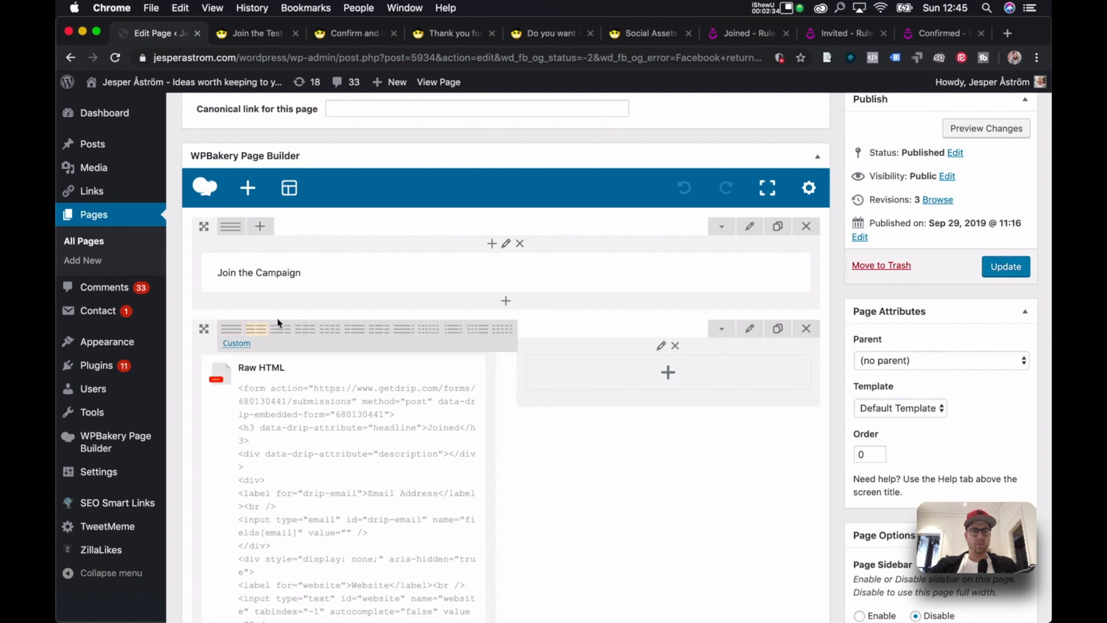
{"action": "mouse_move", "coordinate": [291, 398]}
{"action": "left_mouse_down"}
{"action": "mouse_move", "coordinate": [545, 470]}
{"action": "mouse_move", "coordinate": [619, 388]}
{"action": "left_mouse_up"}
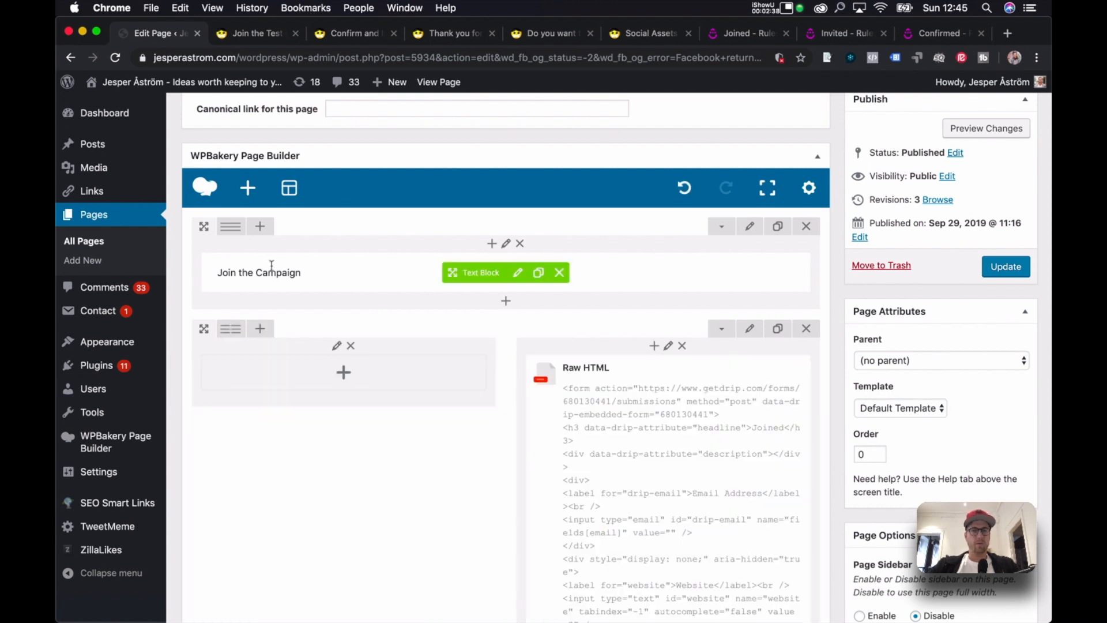
{"action": "left_click", "coordinate": [560, 272]}
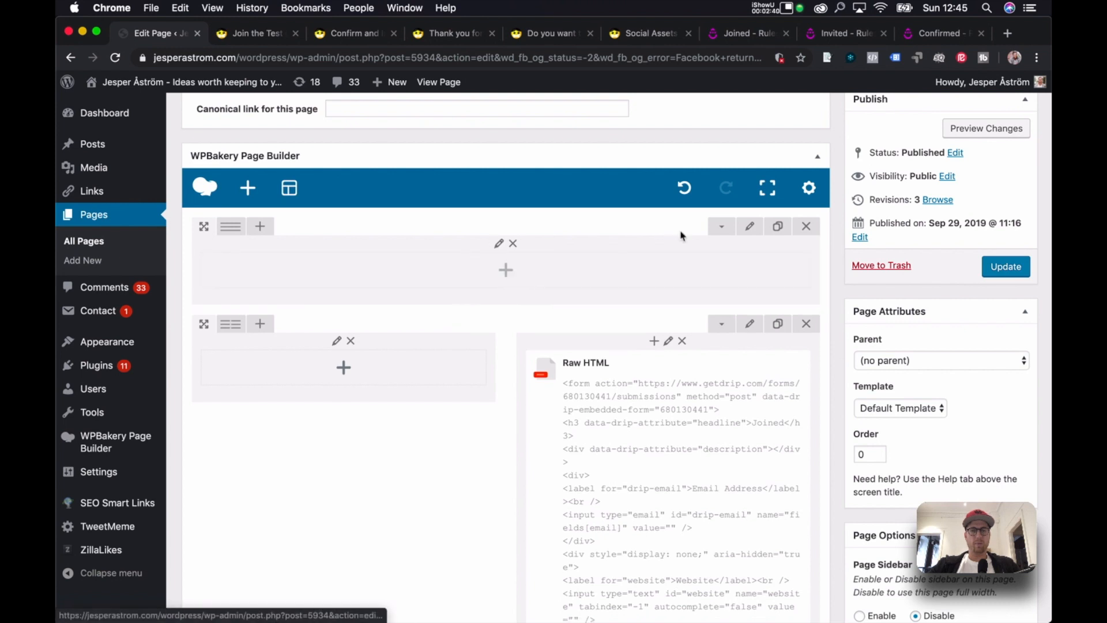
{"action": "left_click", "coordinate": [806, 226]}
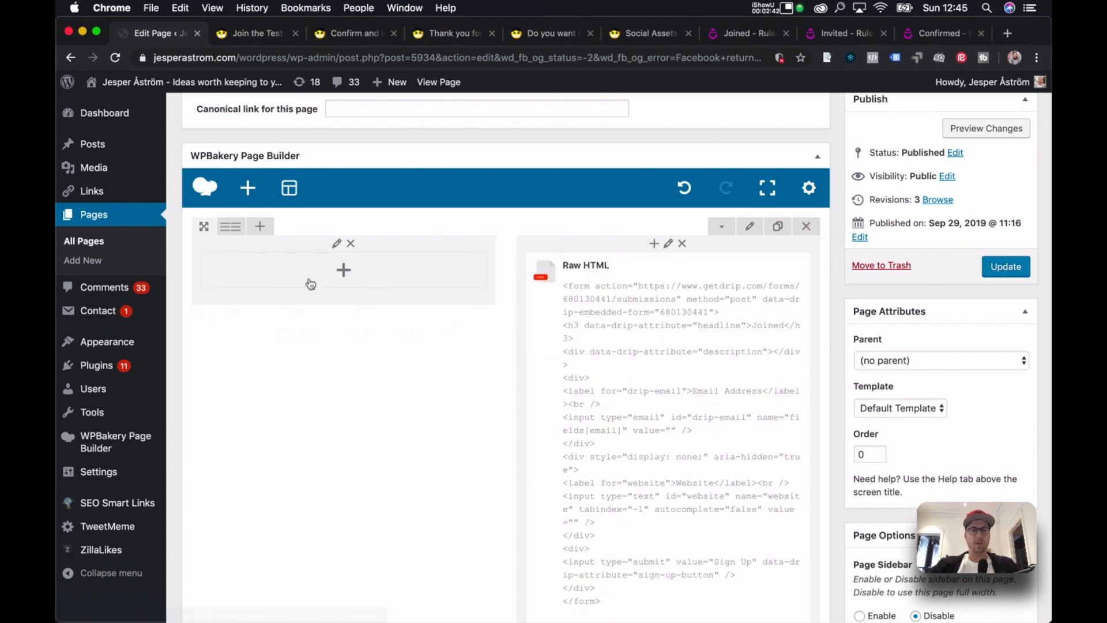
Insert a Call to Action element into the empty left column.
{"action": "left_click", "coordinate": [345, 268]}
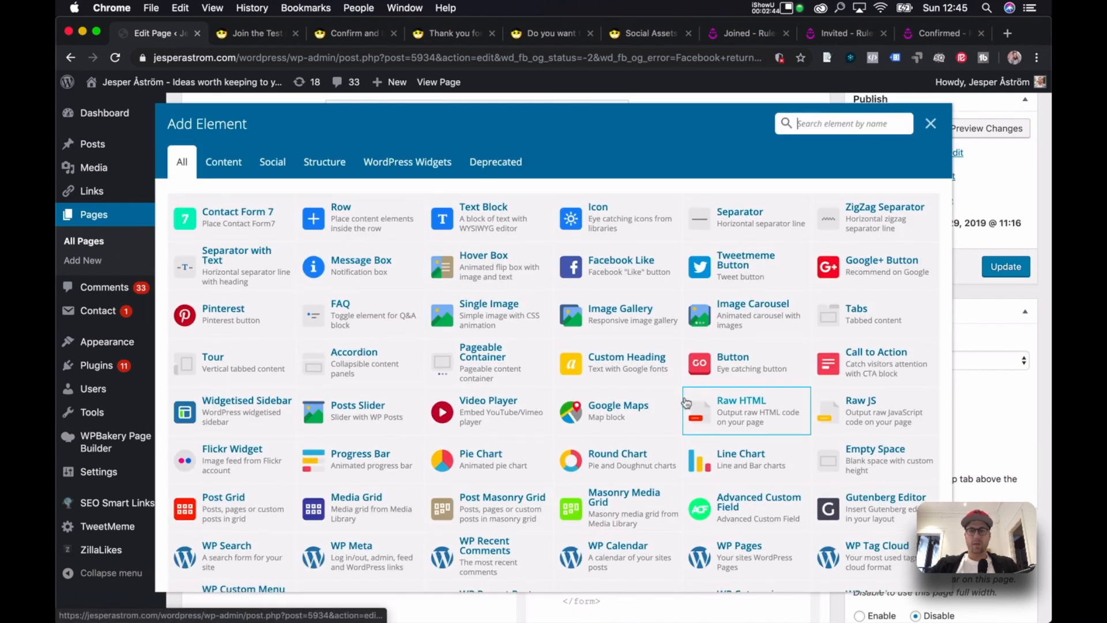
{"action": "scroll", "coordinate": [721, 380], "scroll_direction": "down", "scroll_amount": 2}
{"action": "left_click", "coordinate": [933, 333]}
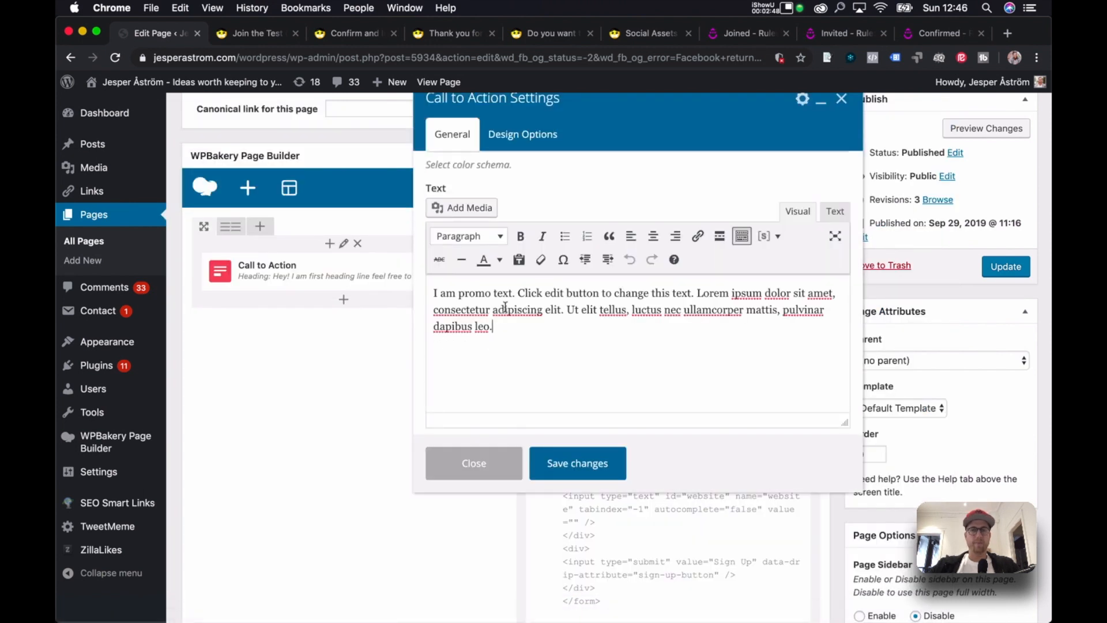
{"action": "scroll", "coordinate": [504, 306], "scroll_direction": "down", "scroll_amount": 2}
{"action": "scroll", "coordinate": [508, 305], "scroll_direction": "up", "scroll_amount": 5}
{"action": "scroll", "coordinate": [513, 302], "scroll_direction": "up", "scroll_amount": 2}
Set the Call to Action heading to 'Get your membership' and body to 'some text', then save.
{"action": "double_click", "coordinate": [513, 189]}
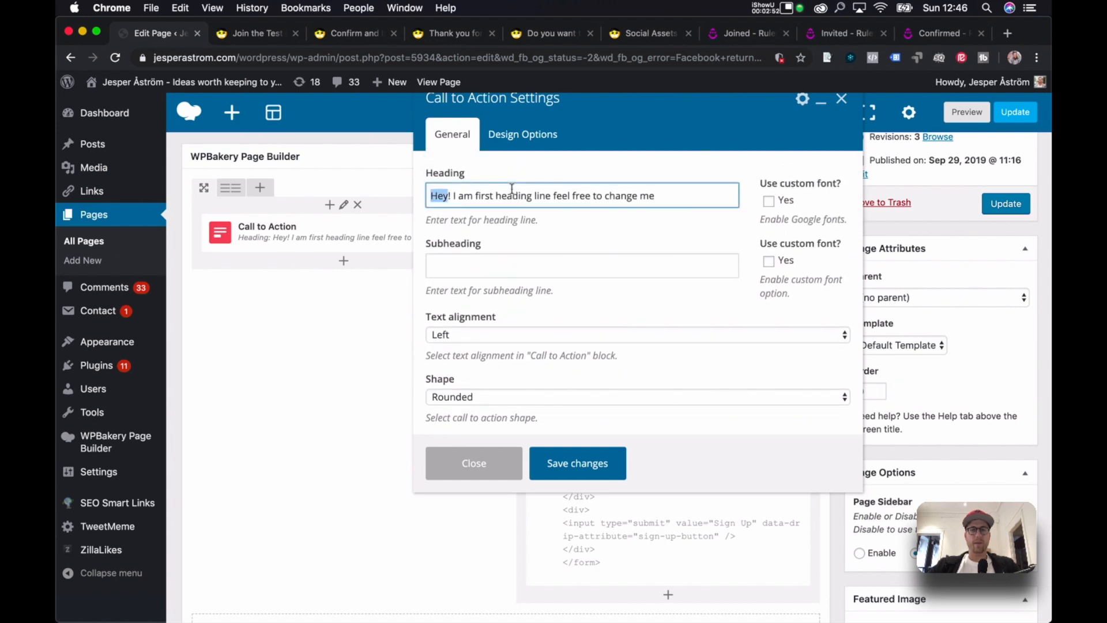
{"action": "key", "text": "super+a"}
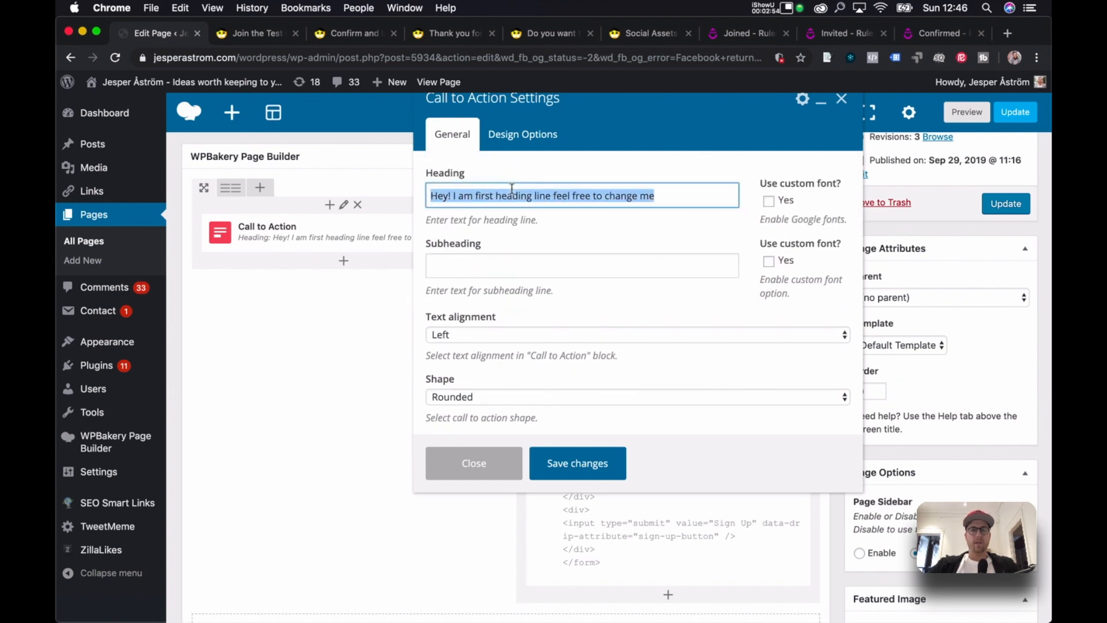
{"action": "type", "text": "Get your membership"}
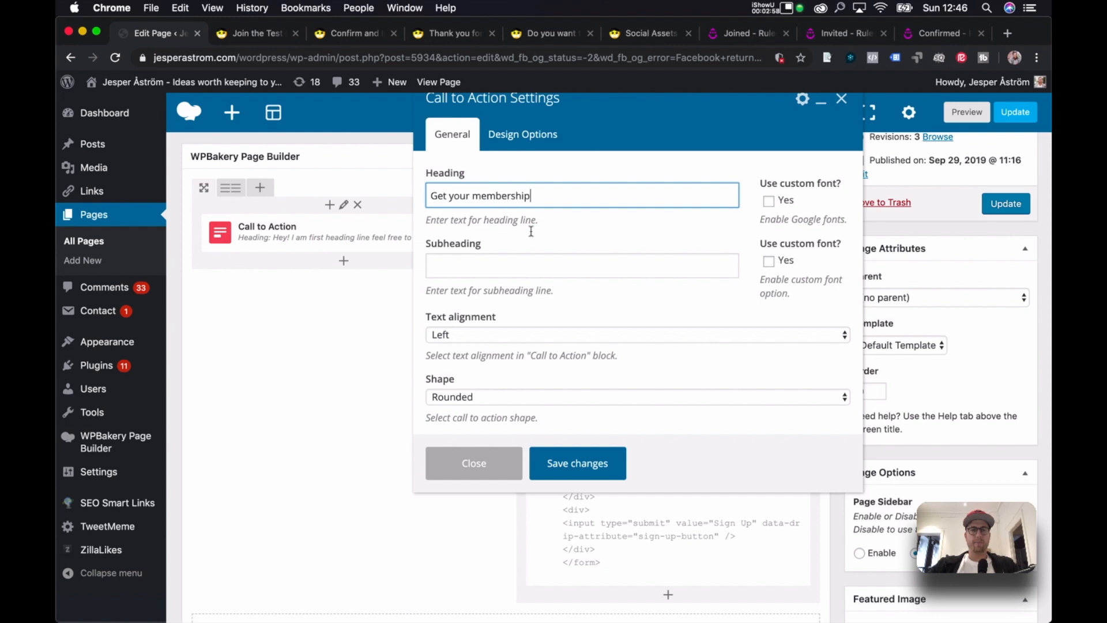
{"action": "scroll", "coordinate": [604, 280], "scroll_direction": "down", "scroll_amount": 5}
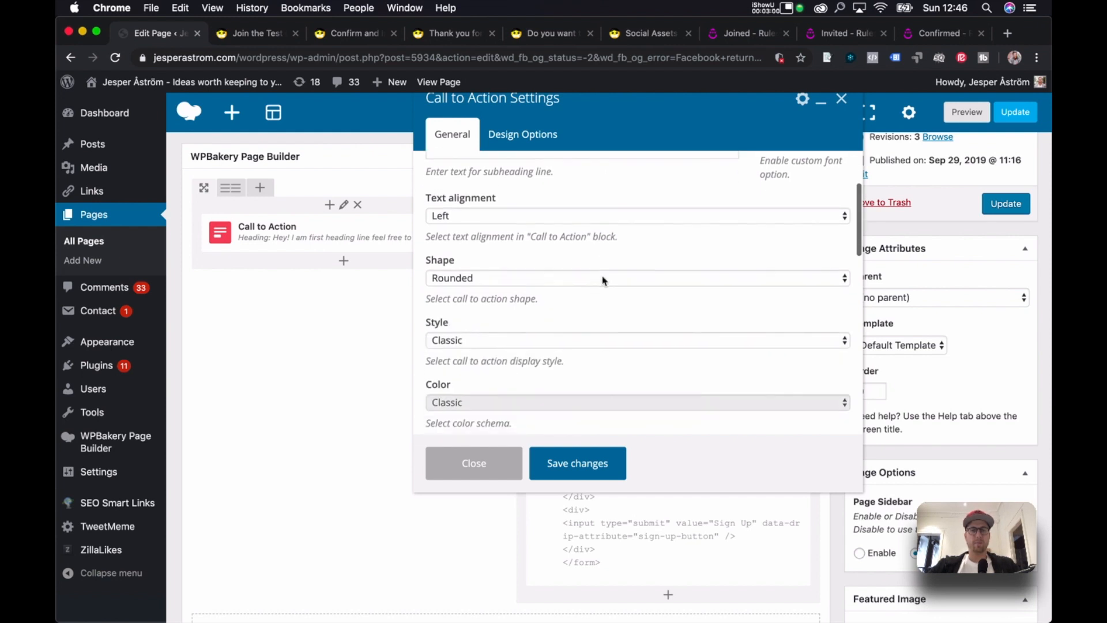
{"action": "scroll", "coordinate": [604, 280], "scroll_direction": "down", "scroll_amount": 9}
{"action": "triple_click", "coordinate": [578, 312]}
{"action": "type", "text": "some text"}
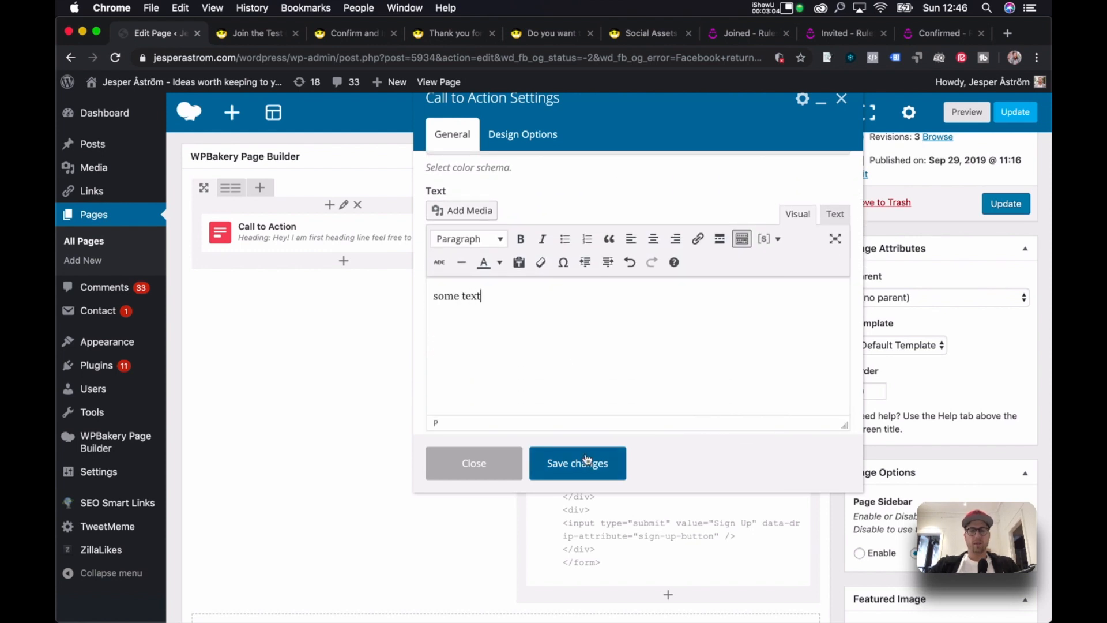
{"action": "left_click", "coordinate": [587, 464]}
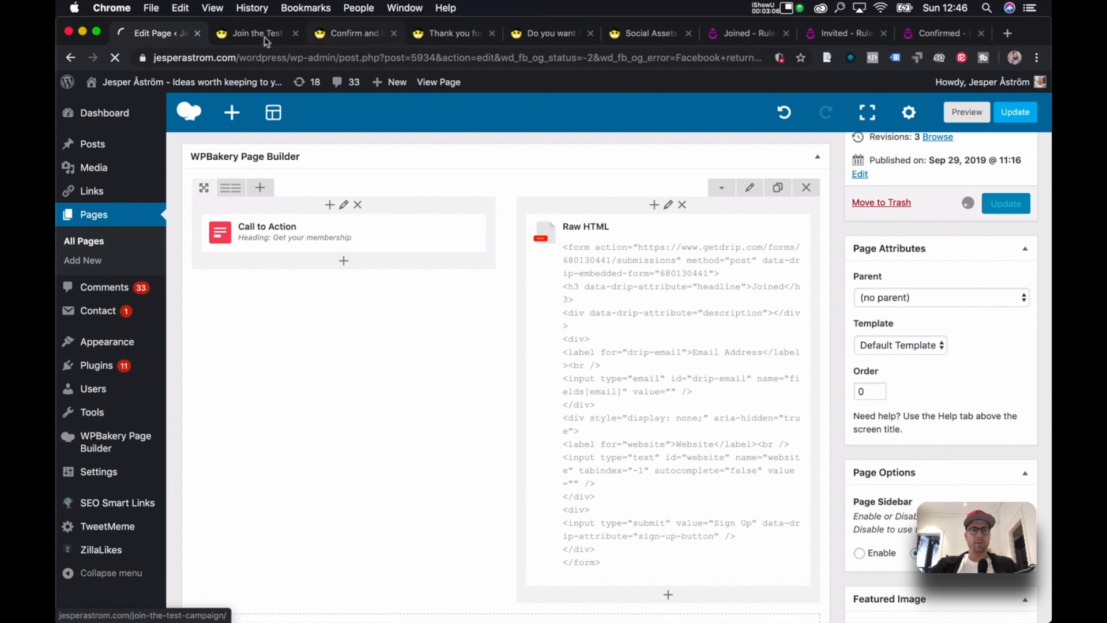
Reload the live page to check the membership box beside the signup form.
{"action": "left_click", "coordinate": [278, 35]}
{"action": "left_click", "coordinate": [267, 60]}
{"action": "key", "text": "Return"}
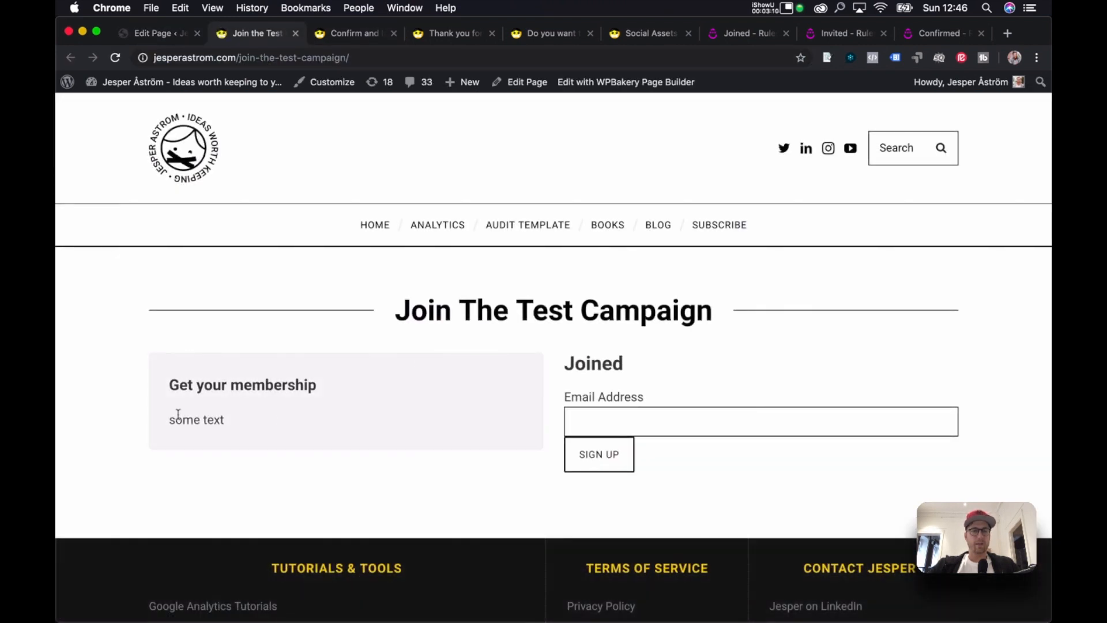
{"action": "left_click_drag", "start_coordinate": [180, 390], "coordinate": [381, 417]}
{"action": "left_click", "coordinate": [392, 401]}
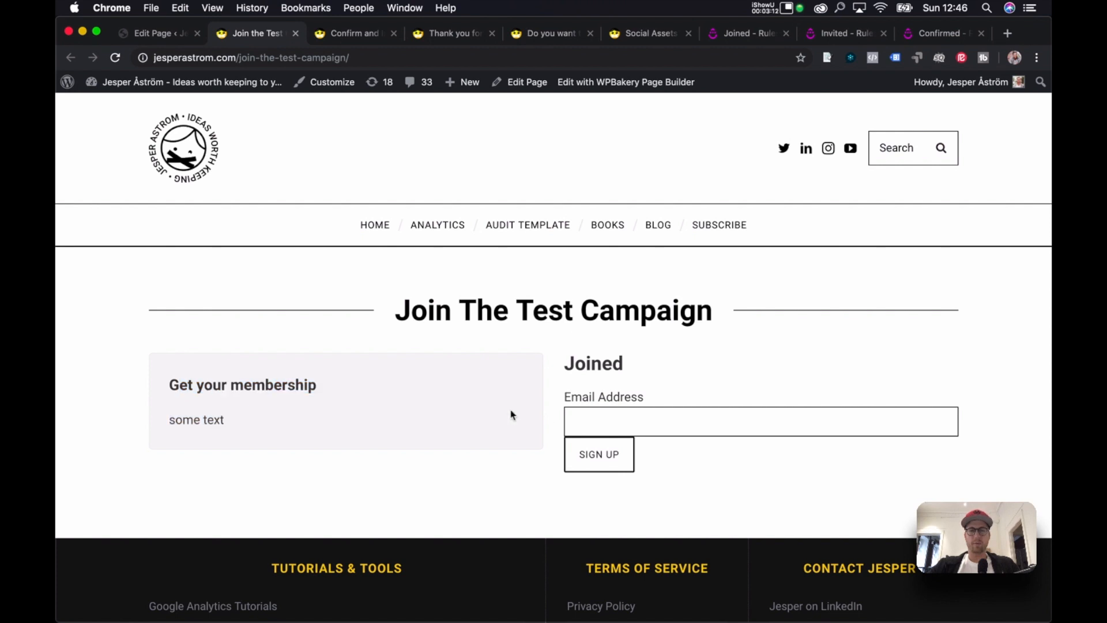
{"action": "left_click", "coordinate": [165, 35]}
{"action": "scroll", "coordinate": [695, 235], "scroll_direction": "down", "scroll_amount": 7}
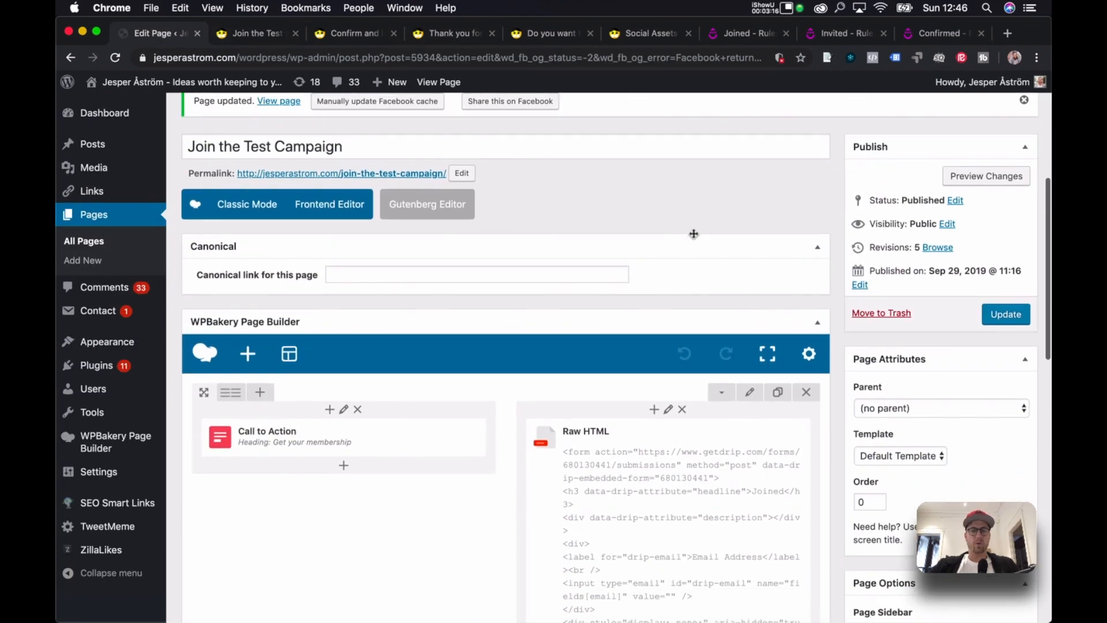
Delete the h3 'Joined' headline line from the Raw HTML Drip form code.
{"action": "left_click", "coordinate": [681, 423]}
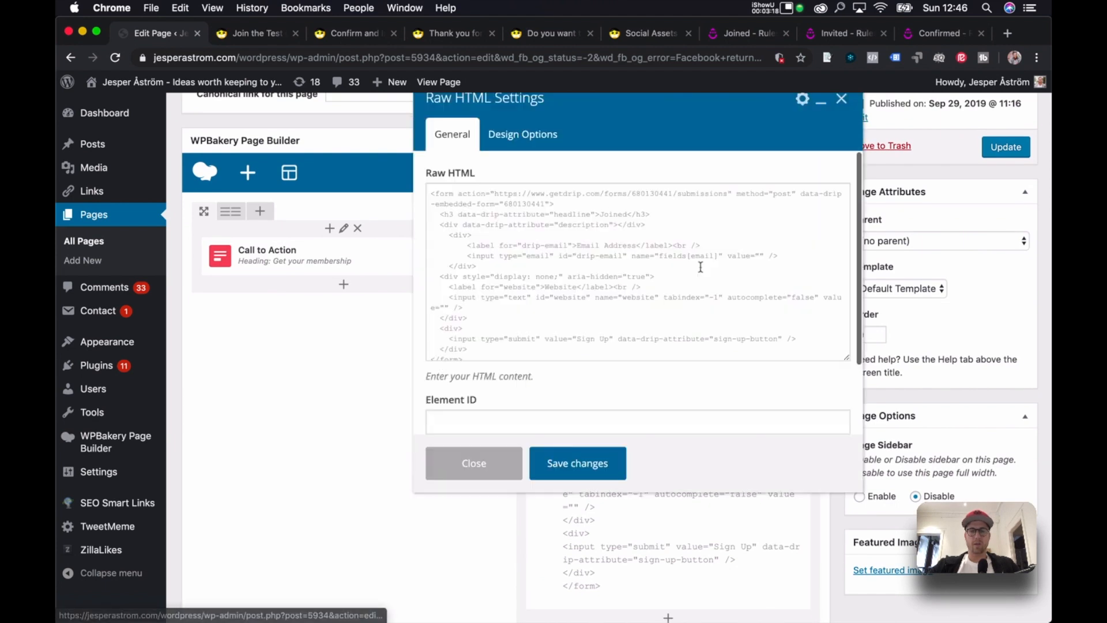
{"action": "key", "text": "cmd+f"}
{"action": "type", "text": "joine"}
{"action": "left_click", "coordinate": [615, 206]}
{"action": "left_click_drag", "start_coordinate": [652, 214], "coordinate": [411, 210]}
{"action": "key", "text": "Return"}
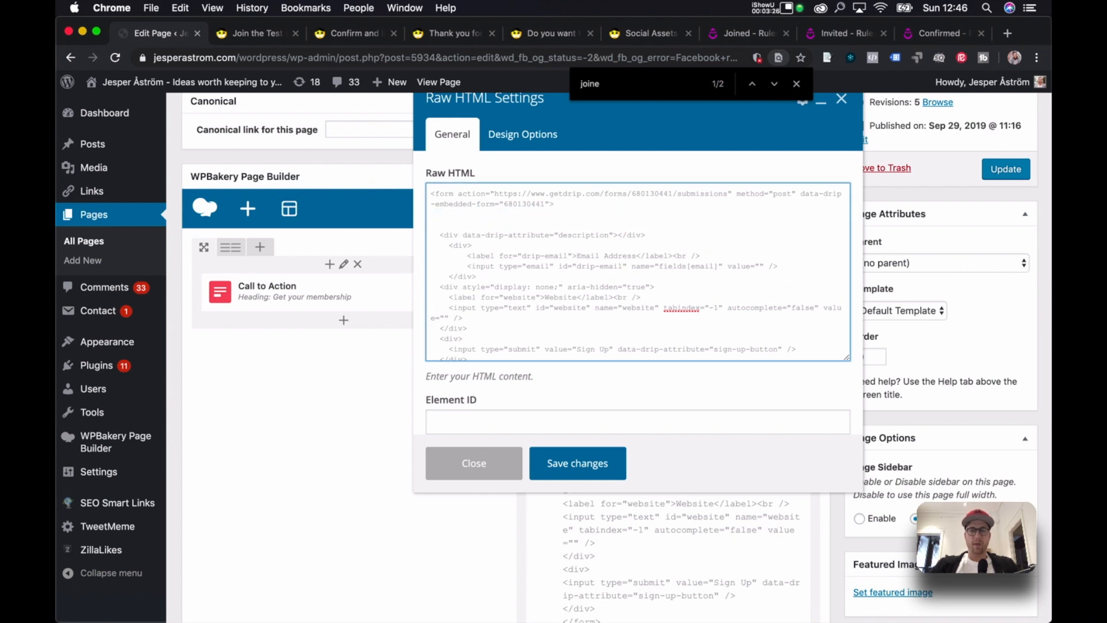
{"action": "key", "text": "super+z"}
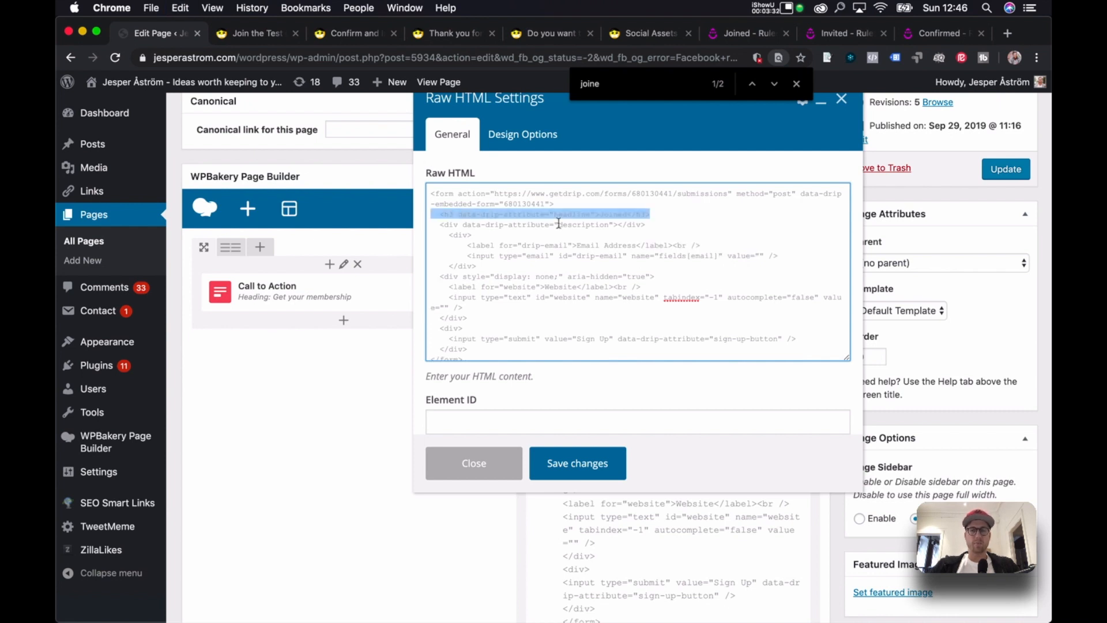
{"action": "key", "text": "BackSpace"}
{"action": "key", "text": "BackSpace"}
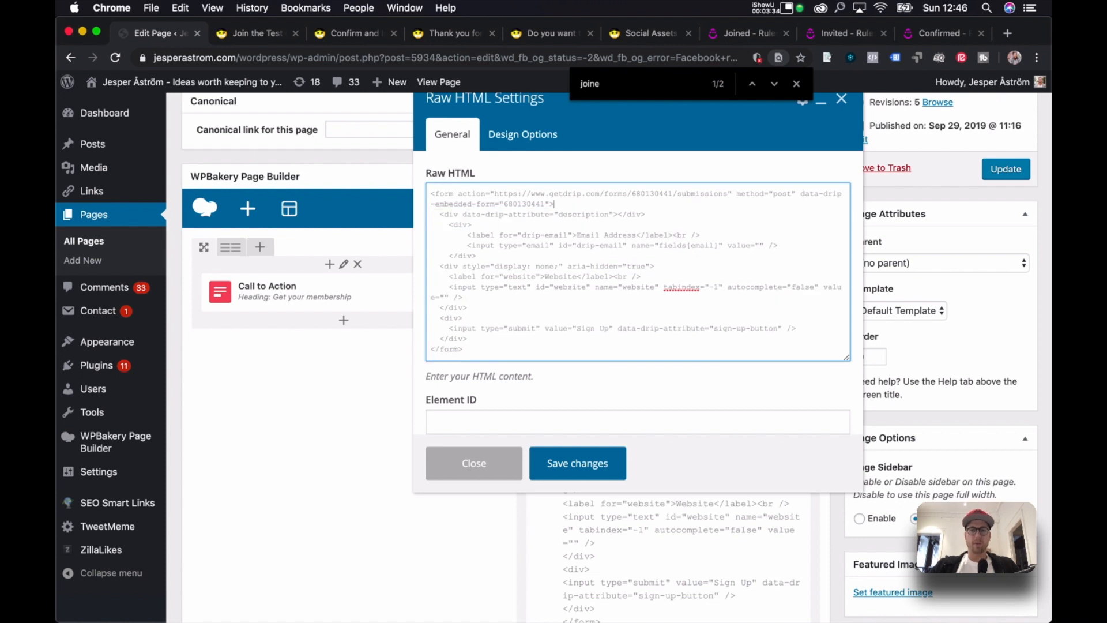
Save the form code, update the page, and reload the live page.
{"action": "left_click", "coordinate": [583, 464]}
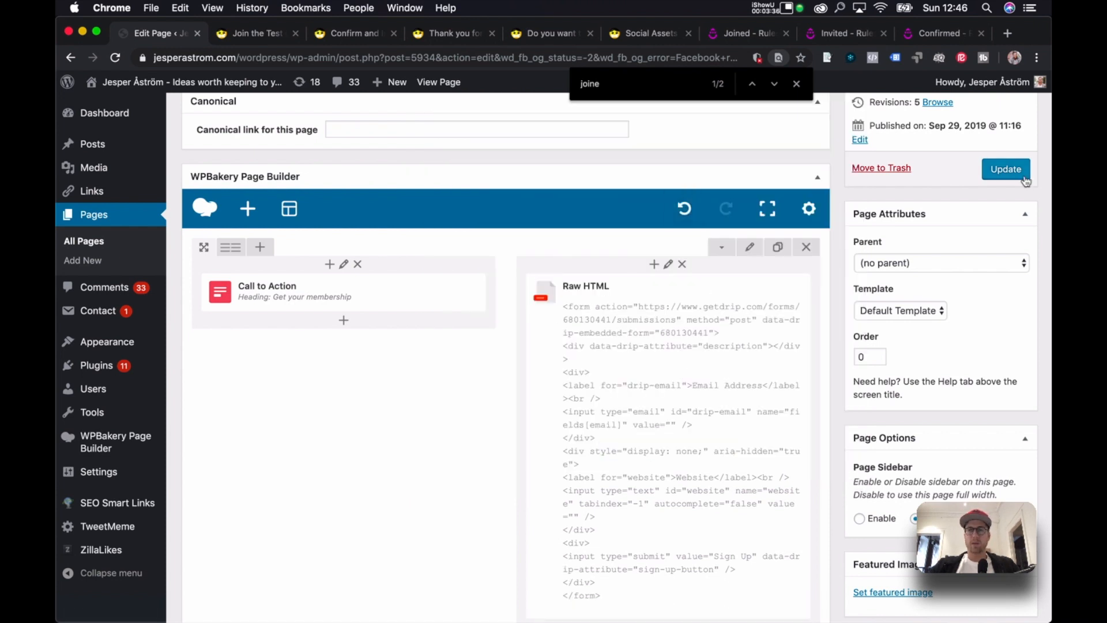
{"action": "left_click", "coordinate": [1008, 172]}
{"action": "left_click", "coordinate": [254, 36]}
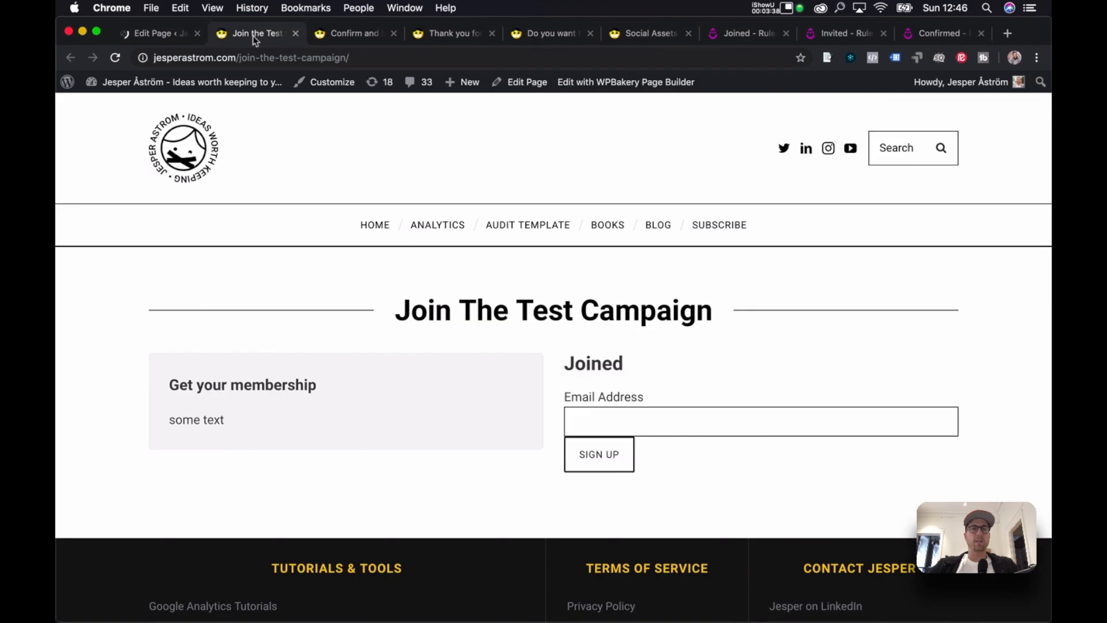
{"action": "double_click", "coordinate": [577, 360]}
{"action": "key", "text": "super+r"}
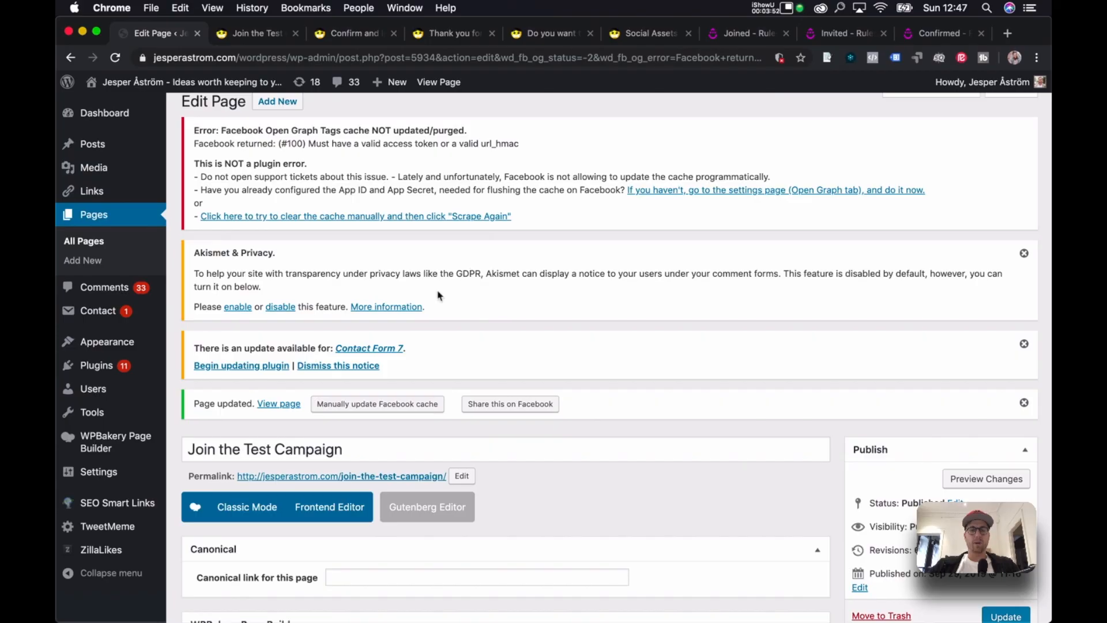
Add a Button element below the Drip form labelled 'Get your membership'.
{"action": "scroll", "coordinate": [437, 296], "scroll_direction": "down", "scroll_amount": 15}
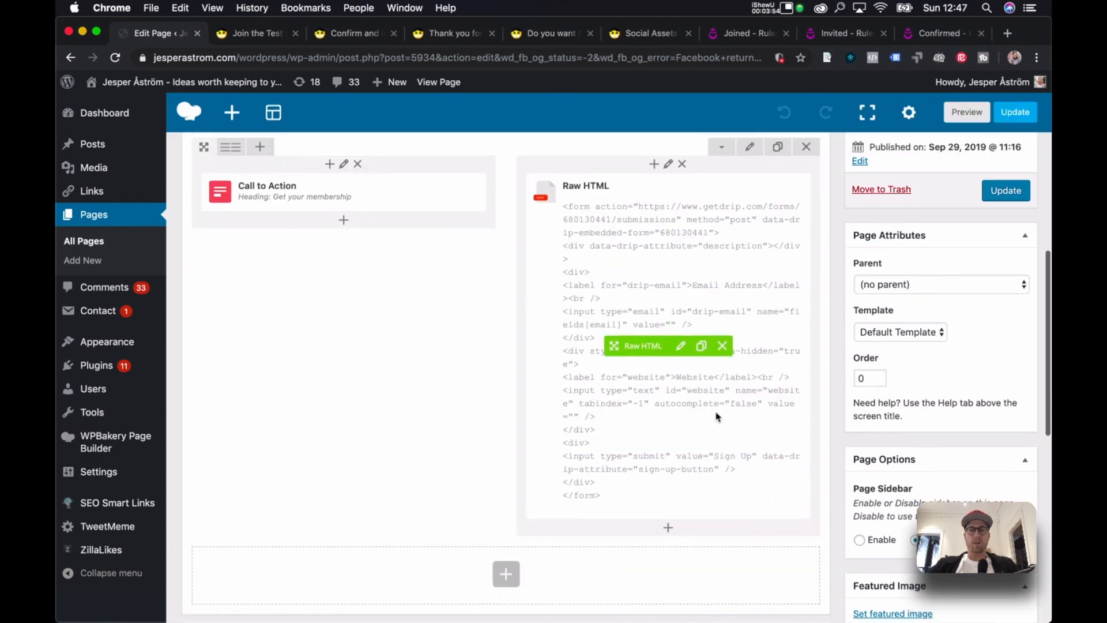
{"action": "left_click", "coordinate": [669, 526]}
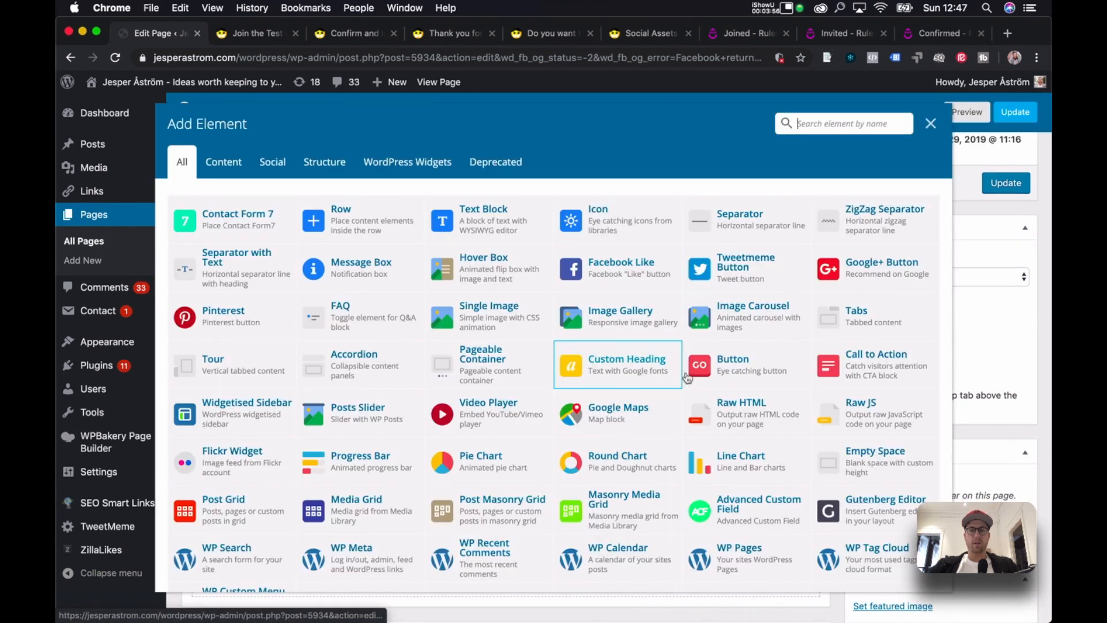
{"action": "left_click", "coordinate": [692, 378]}
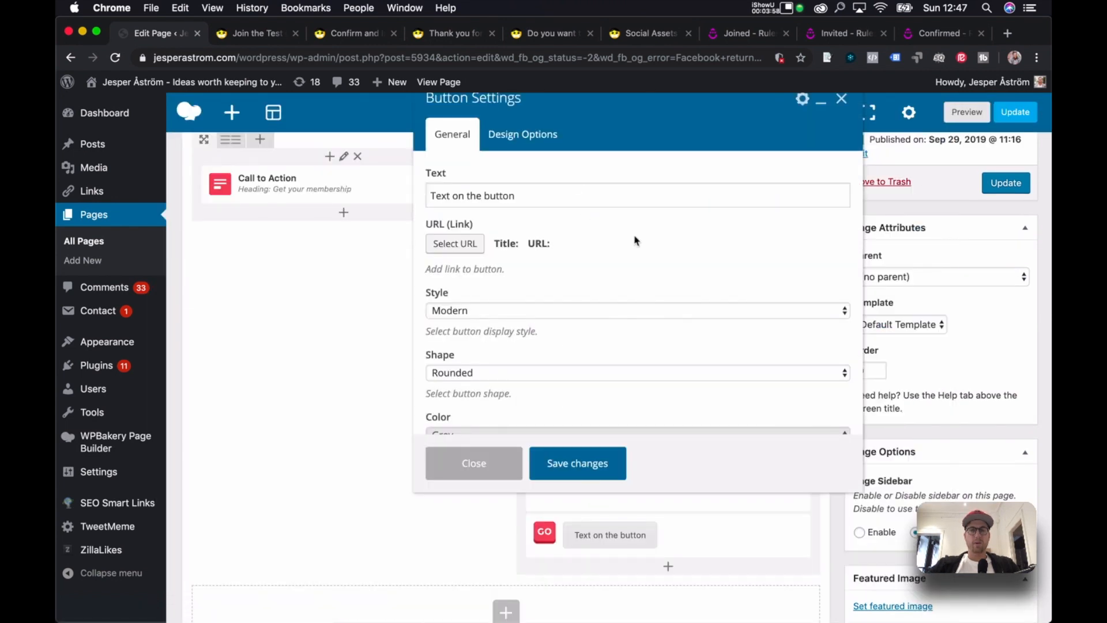
{"action": "double_click", "coordinate": [494, 195]}
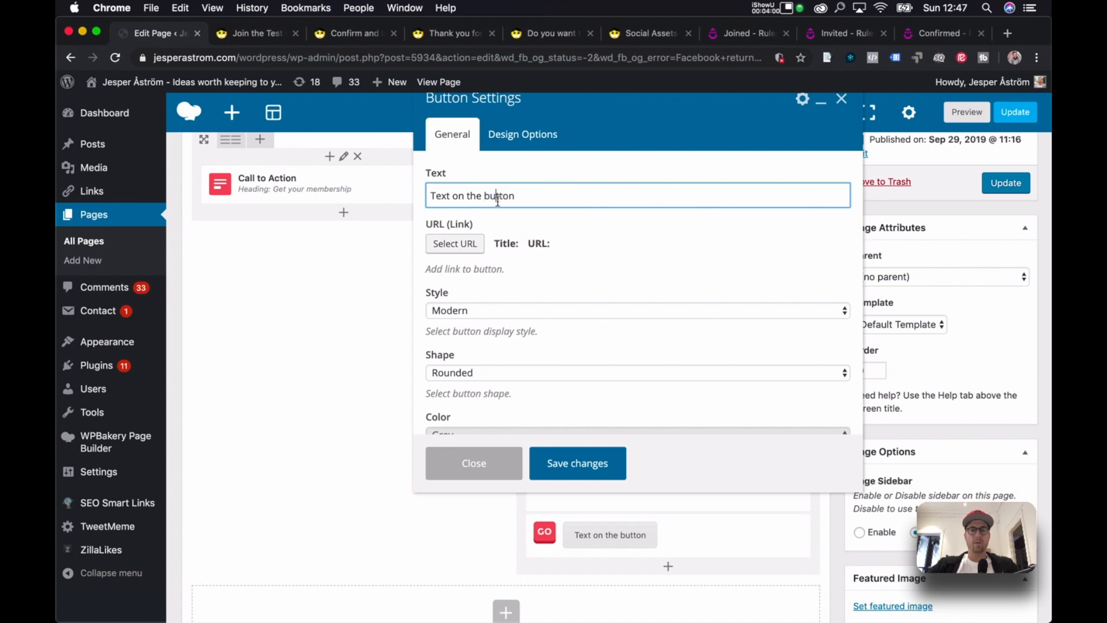
{"action": "key", "text": "super+a"}
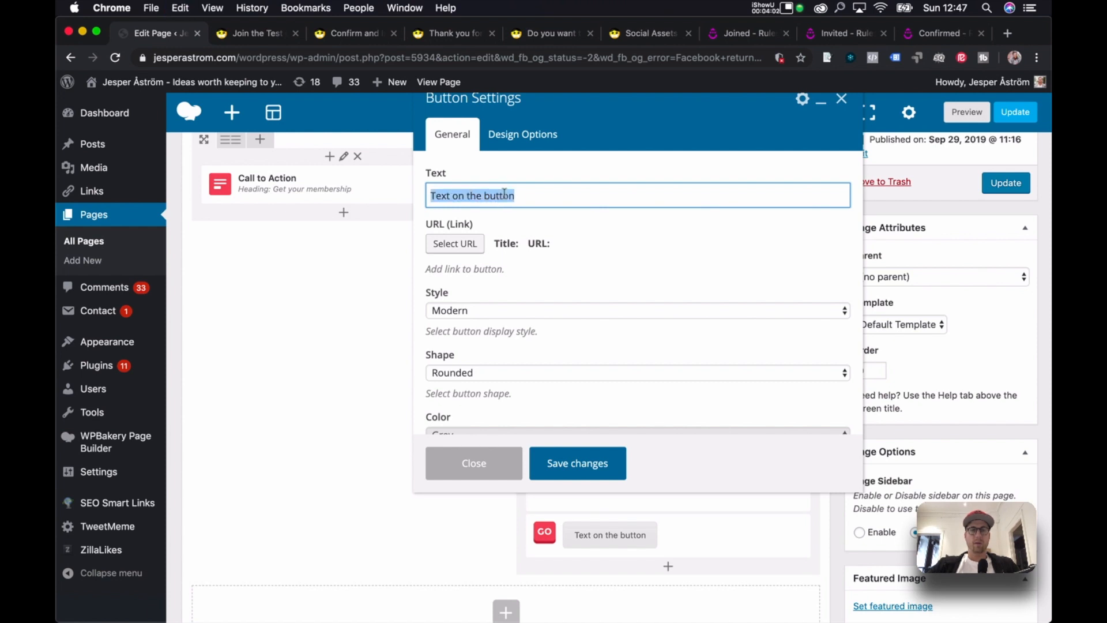
{"action": "type", "text": "here is a bu"}
{"action": "key", "text": "super+a"}
{"action": "type", "text": "Join the"}
{"action": "key", "text": "super+a"}
{"action": "type", "text": "G"}
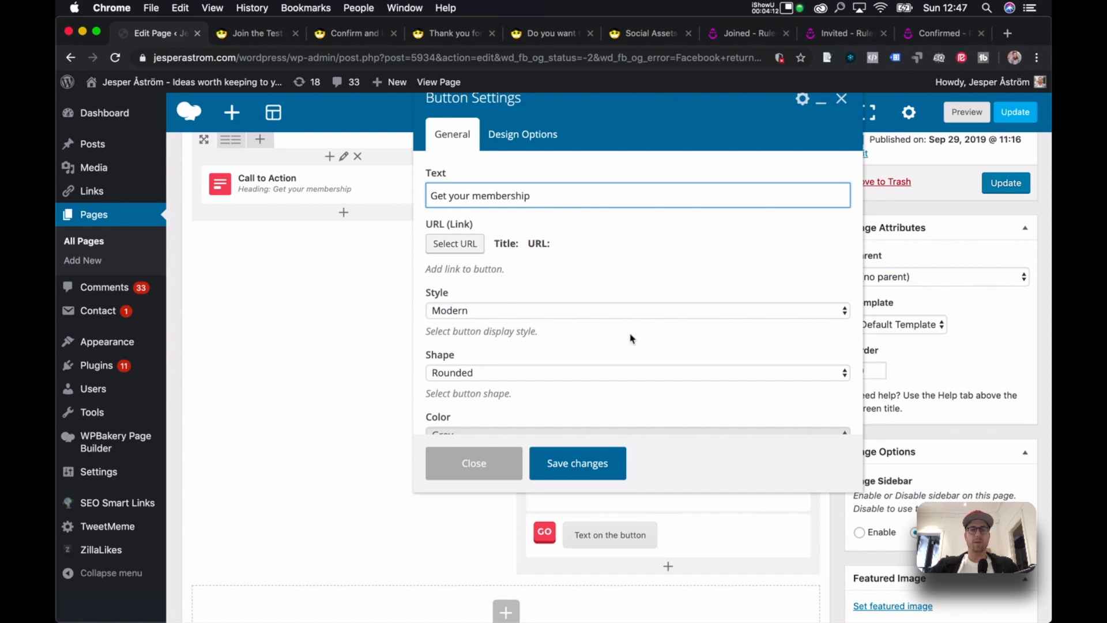
{"action": "scroll", "coordinate": [632, 339], "scroll_direction": "down", "scroll_amount": 10}
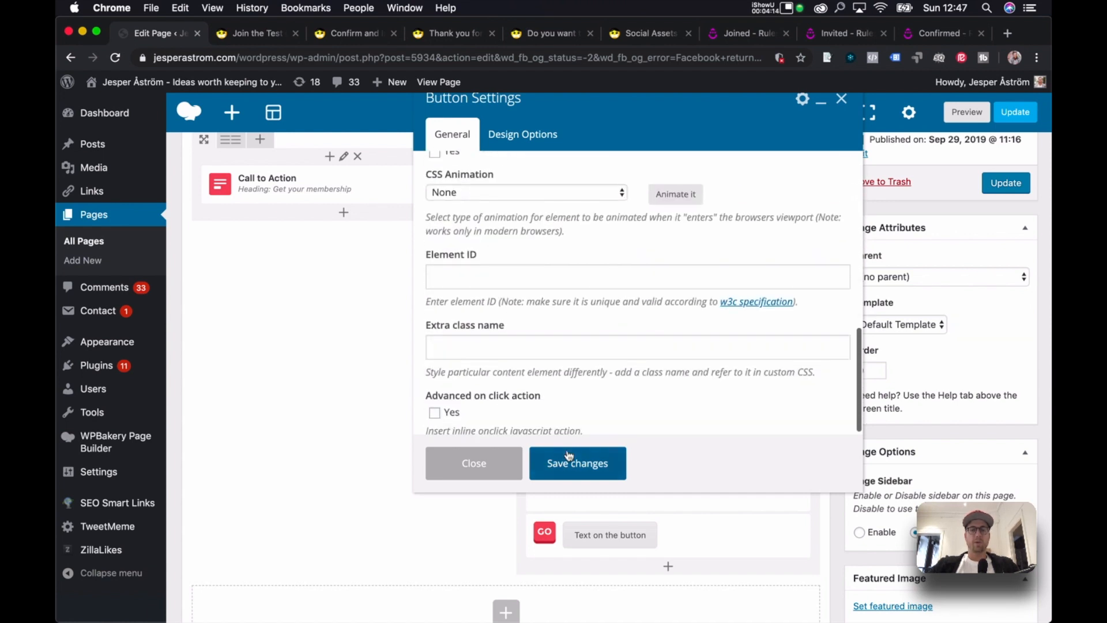
{"action": "left_click", "coordinate": [568, 457]}
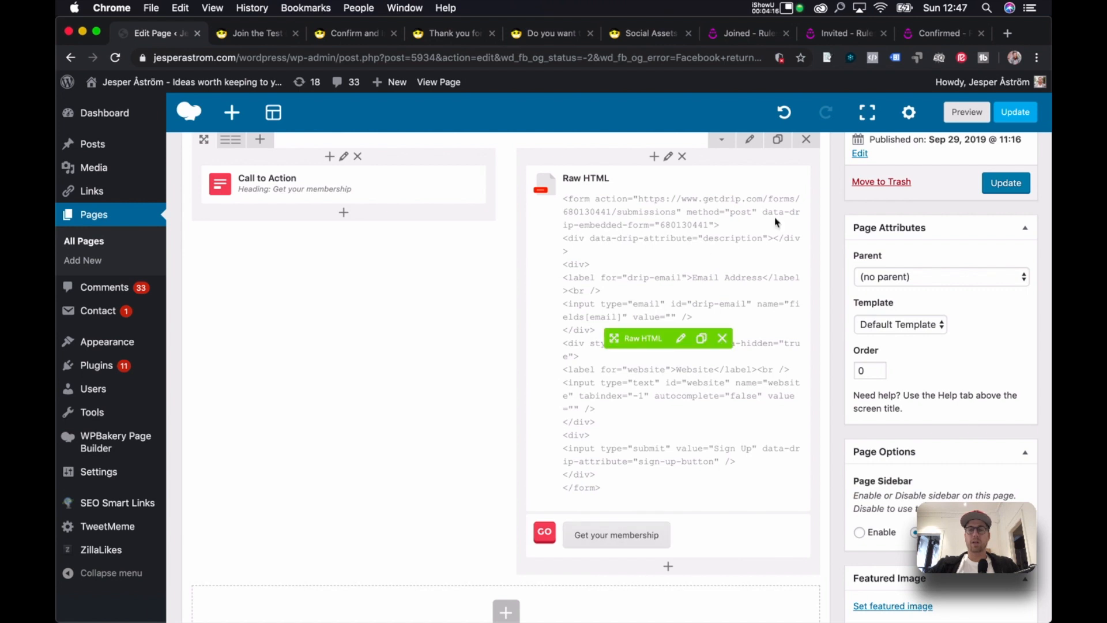
Make the button Classic Green, update the page, and view it live.
{"action": "left_click", "coordinate": [674, 536]}
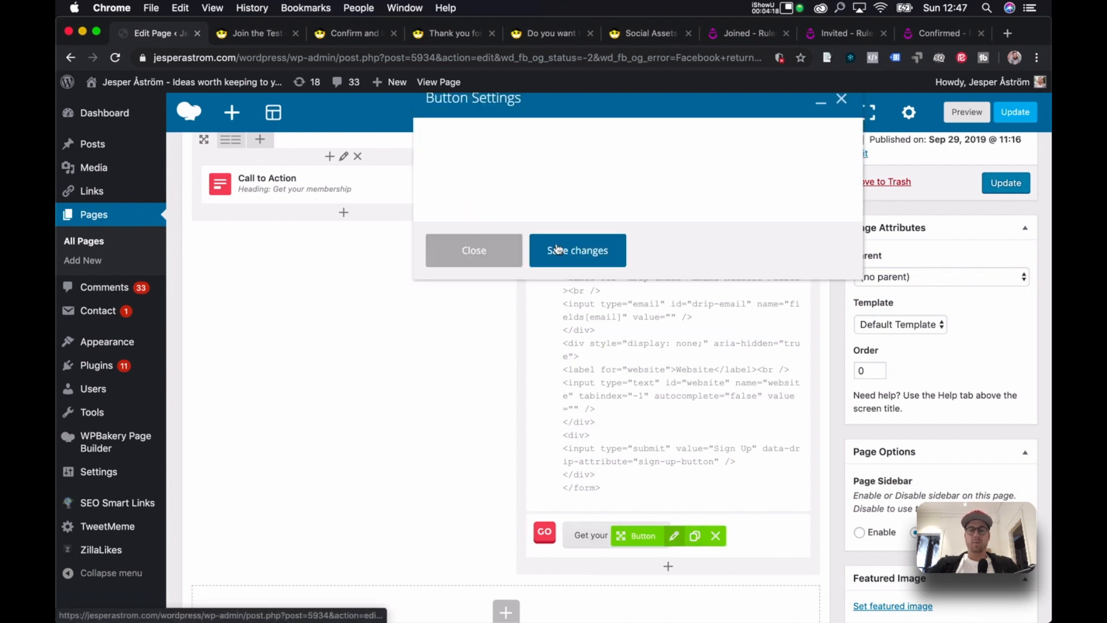
{"action": "scroll", "coordinate": [559, 267], "scroll_direction": "down", "scroll_amount": 5}
{"action": "left_click", "coordinate": [545, 303]}
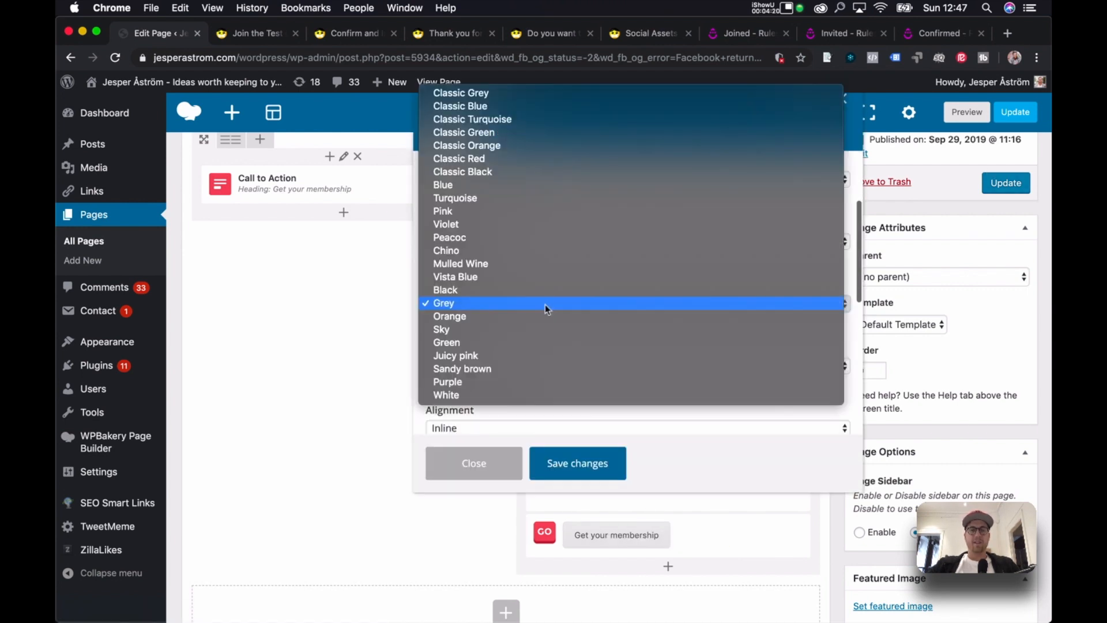
{"action": "left_click", "coordinate": [548, 132]}
{"action": "left_click", "coordinate": [574, 475]}
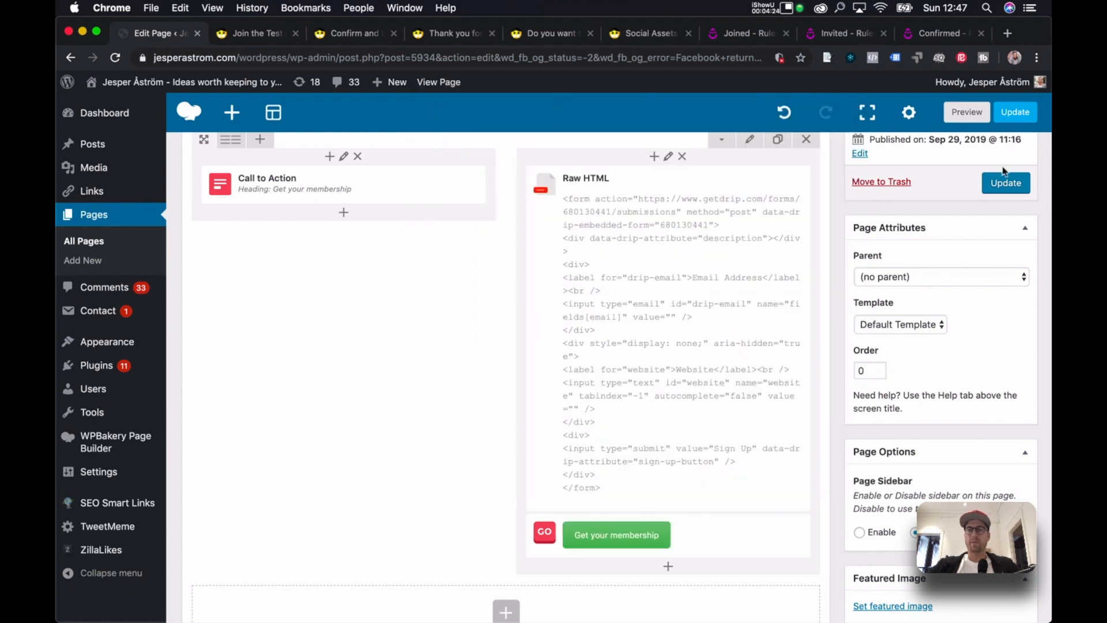
{"action": "left_click", "coordinate": [993, 191]}
{"action": "left_click", "coordinate": [272, 34]}
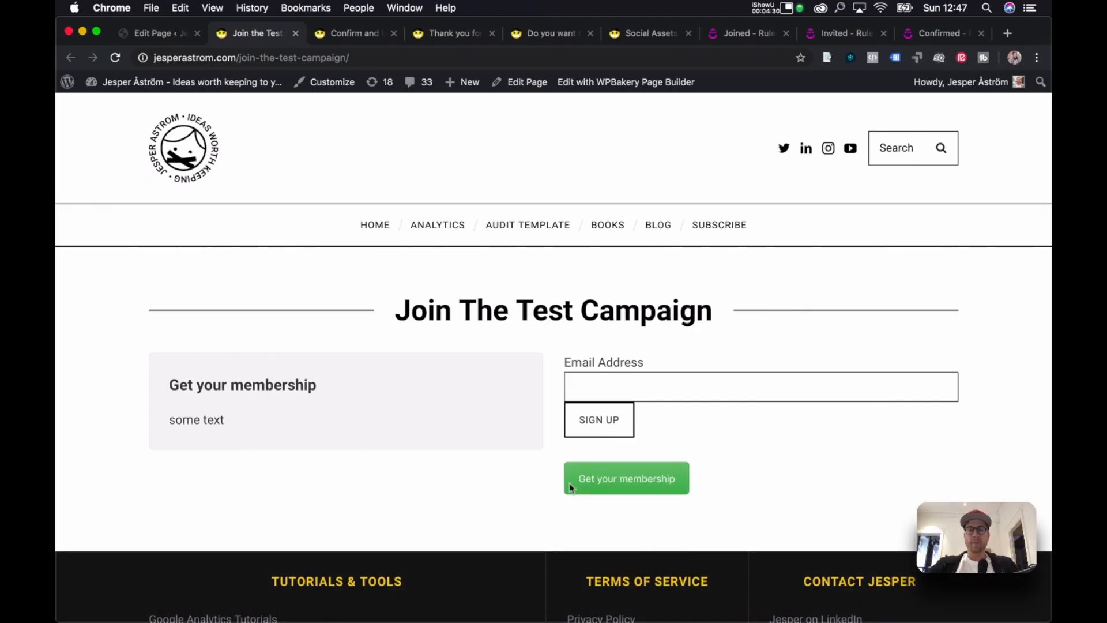
Open Chrome DevTools and inspect the green Get your membership button.
{"action": "left_click", "coordinate": [154, 8]}
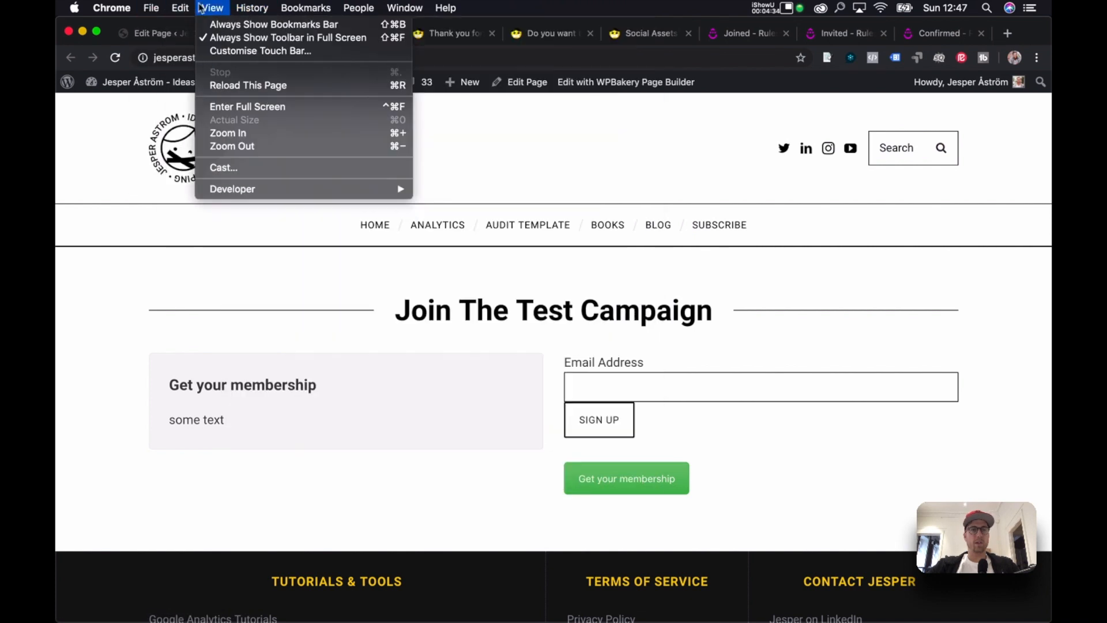
{"action": "mouse_move", "coordinate": [189, 10]}
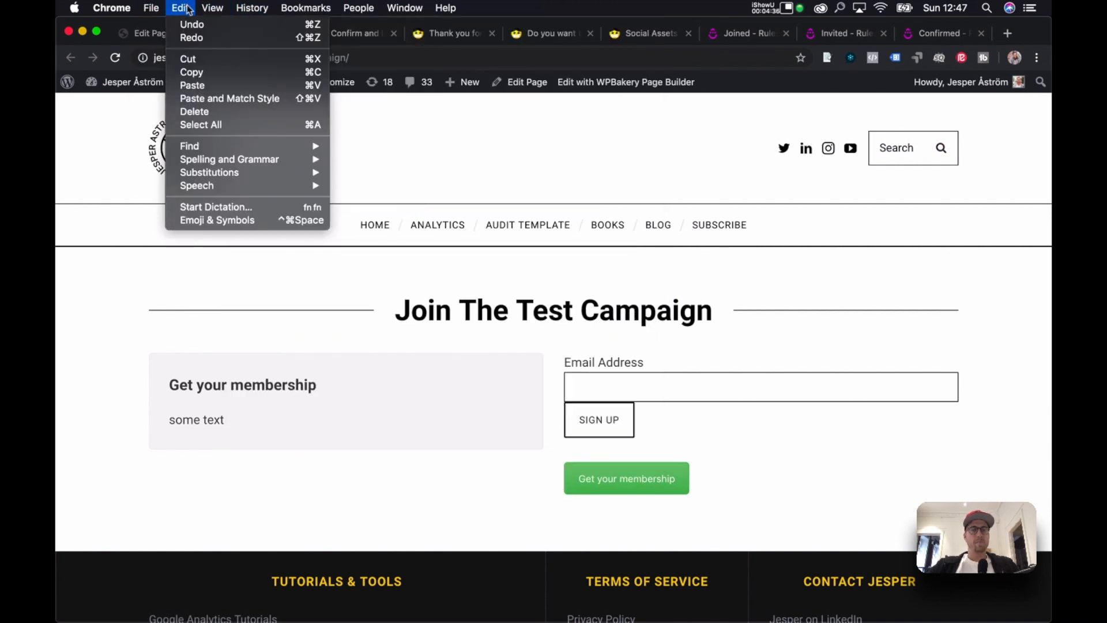
{"action": "mouse_move", "coordinate": [255, 193]}
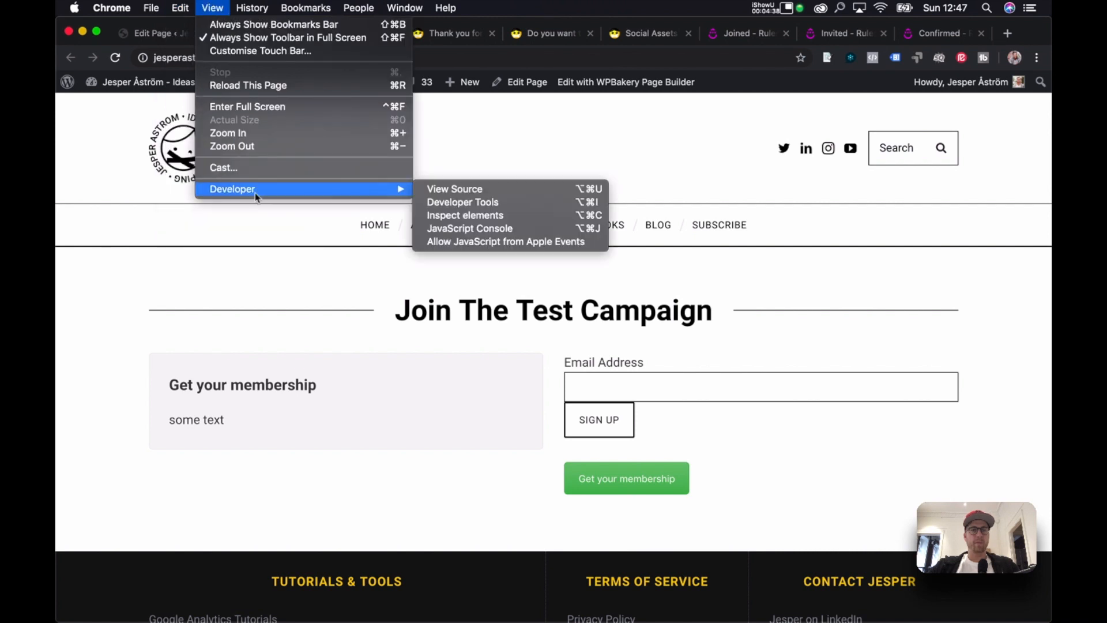
{"action": "left_click", "coordinate": [459, 202]}
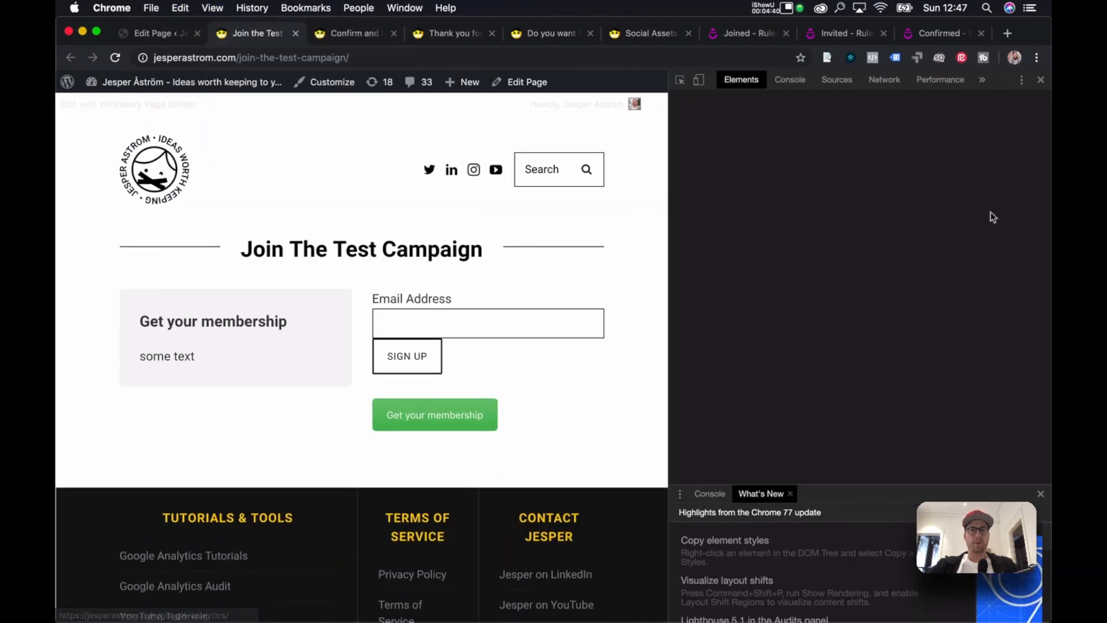
{"action": "left_click", "coordinate": [681, 81]}
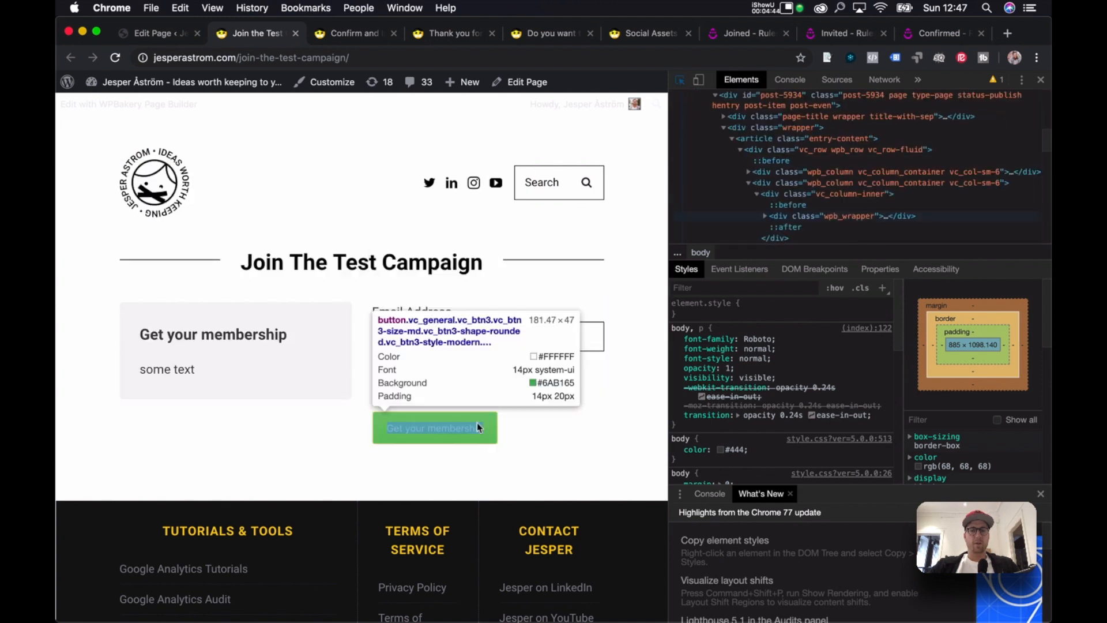
{"action": "left_click", "coordinate": [494, 443]}
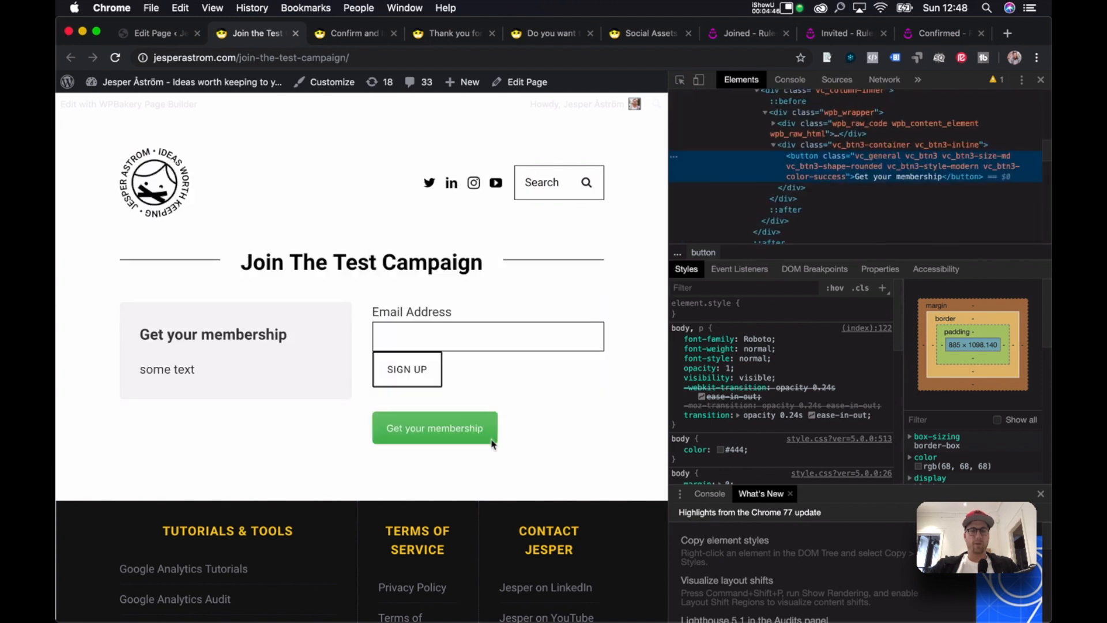
Copy the button's full vc_btn3 class list and return to the WordPress editor.
{"action": "double_click", "coordinate": [843, 173]}
{"action": "left_click", "coordinate": [825, 157]}
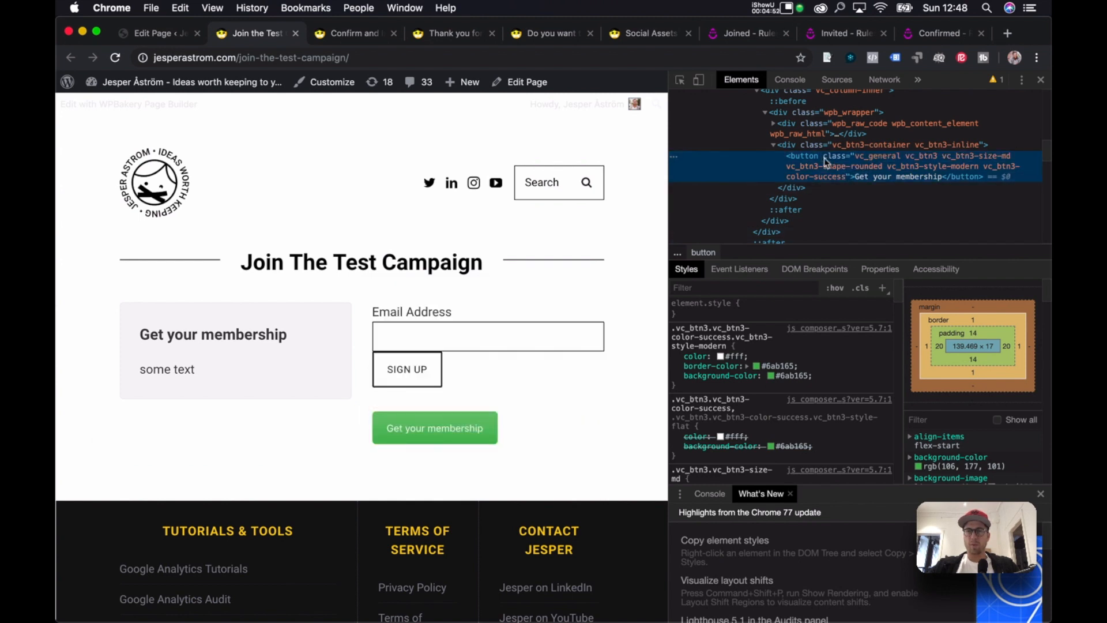
{"action": "double_click", "coordinate": [825, 157]}
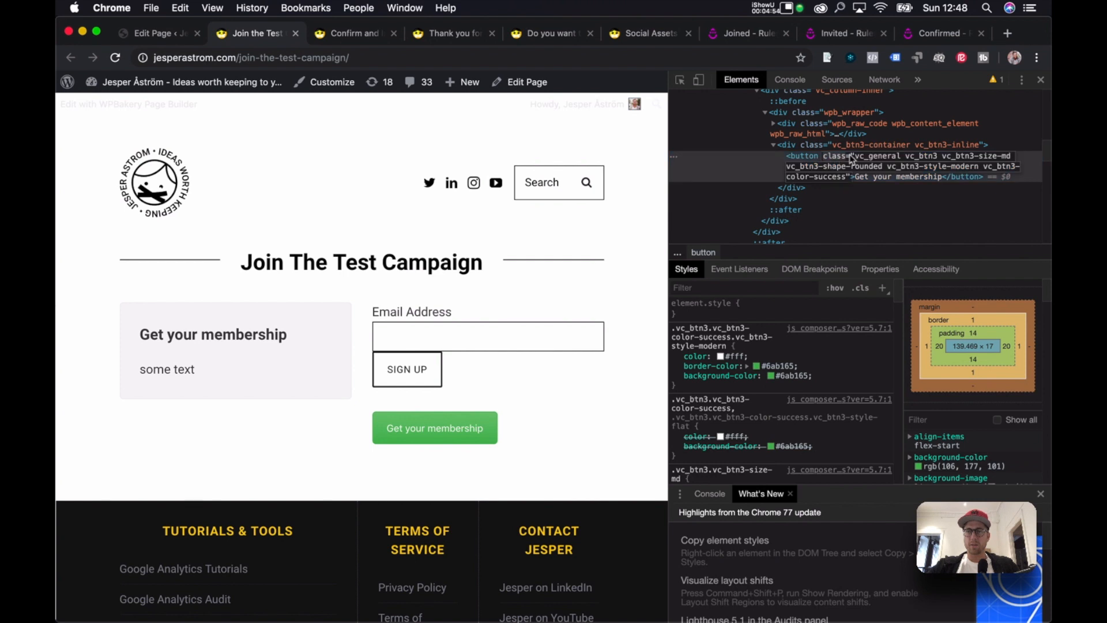
{"action": "left_click_drag", "start_coordinate": [861, 155], "coordinate": [848, 174]}
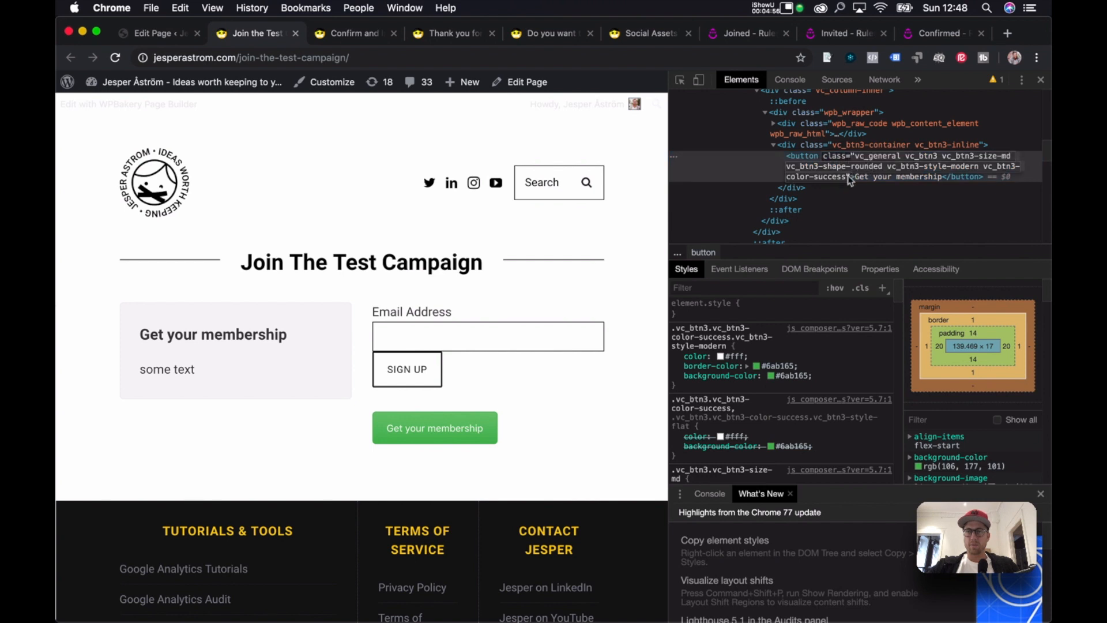
{"action": "key", "text": "super+c"}
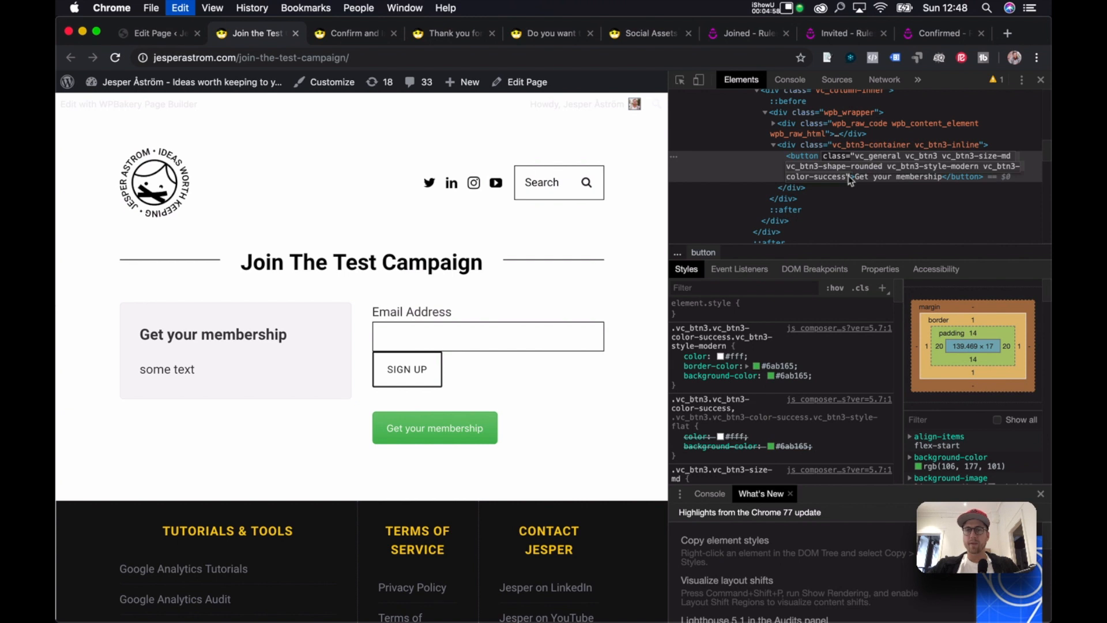
{"action": "left_click", "coordinate": [161, 34]}
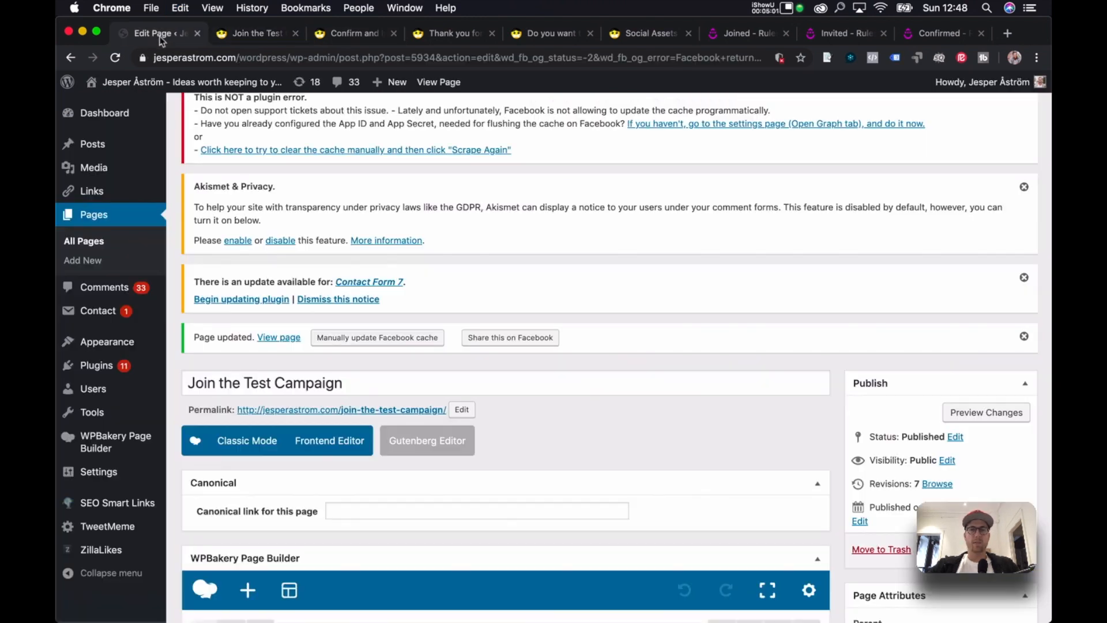
Paste the green button classes into the Sign Up input's class attribute, fix the quote, save, and update.
{"action": "left_click", "coordinate": [252, 32]}
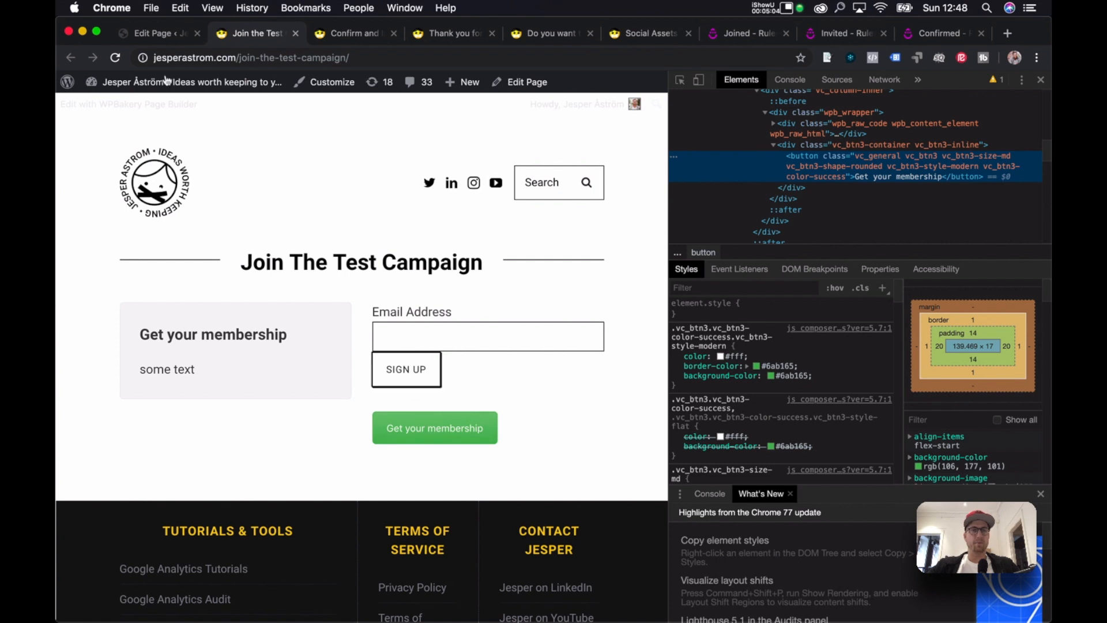
{"action": "left_click", "coordinate": [162, 33]}
{"action": "scroll", "coordinate": [549, 300], "scroll_direction": "down", "scroll_amount": 10}
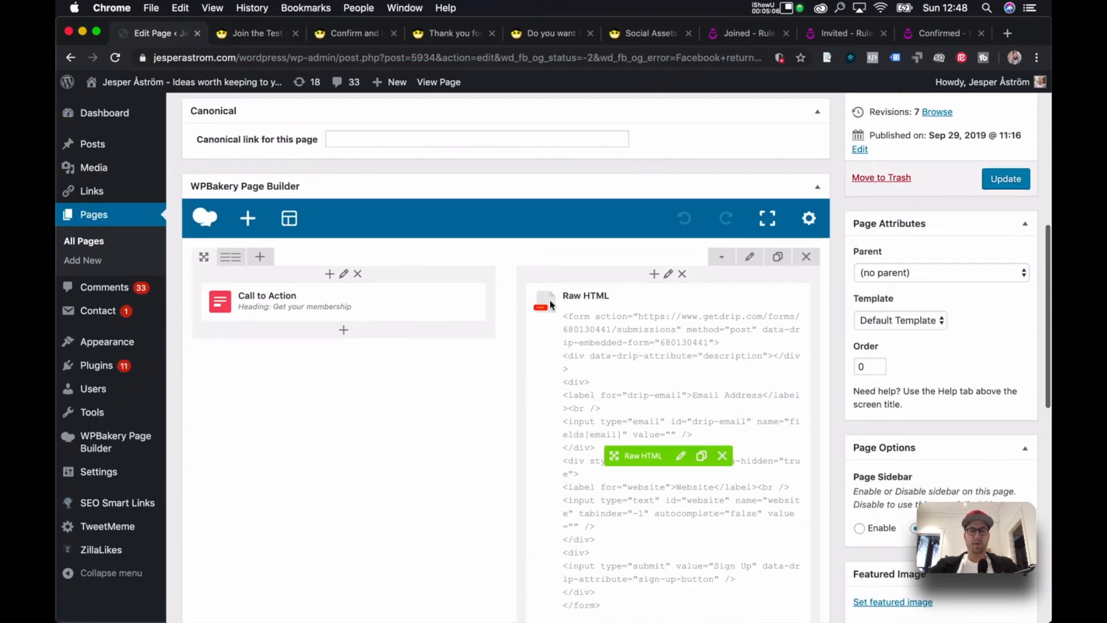
{"action": "left_click", "coordinate": [680, 317]}
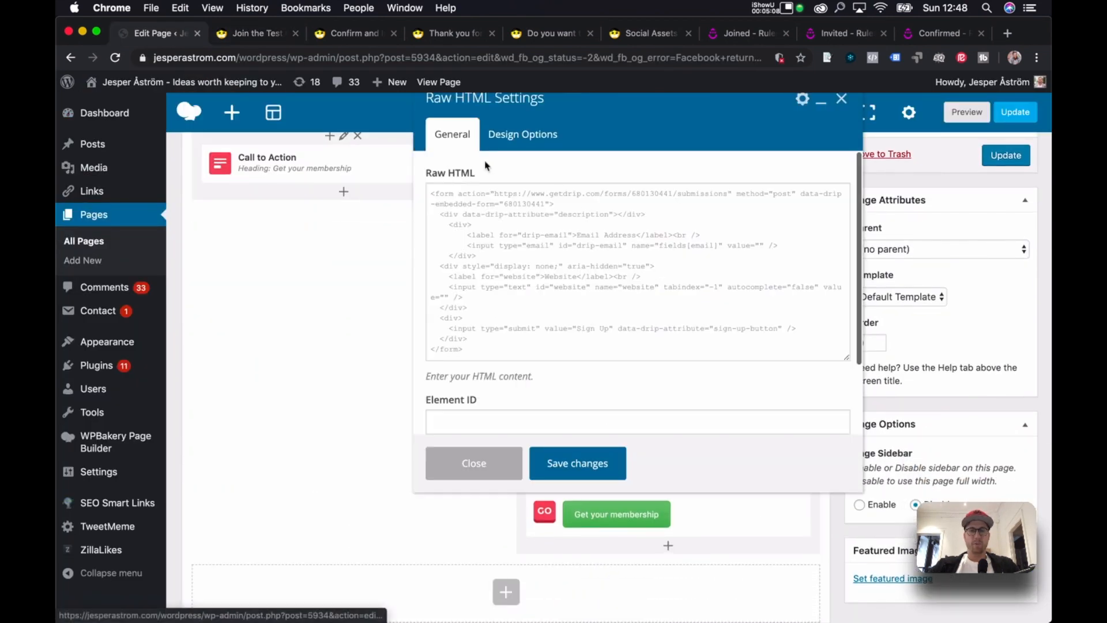
{"action": "scroll", "coordinate": [604, 268], "scroll_direction": "down", "scroll_amount": 3}
{"action": "left_click", "coordinate": [586, 230]}
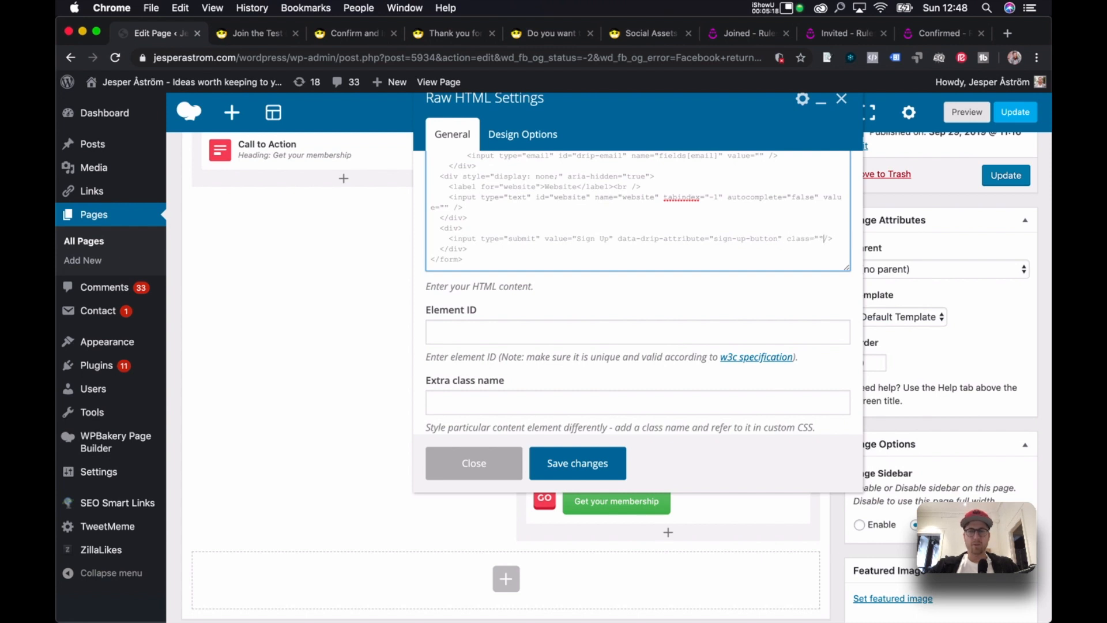
{"action": "key", "text": "super+v"}
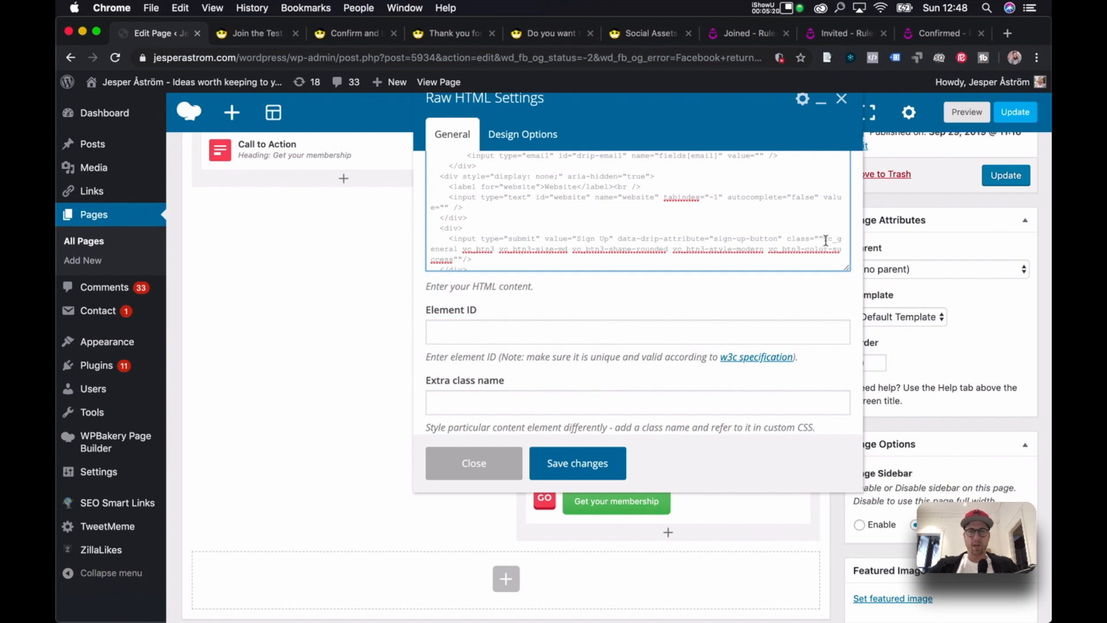
{"action": "key", "text": "BackSpace"}
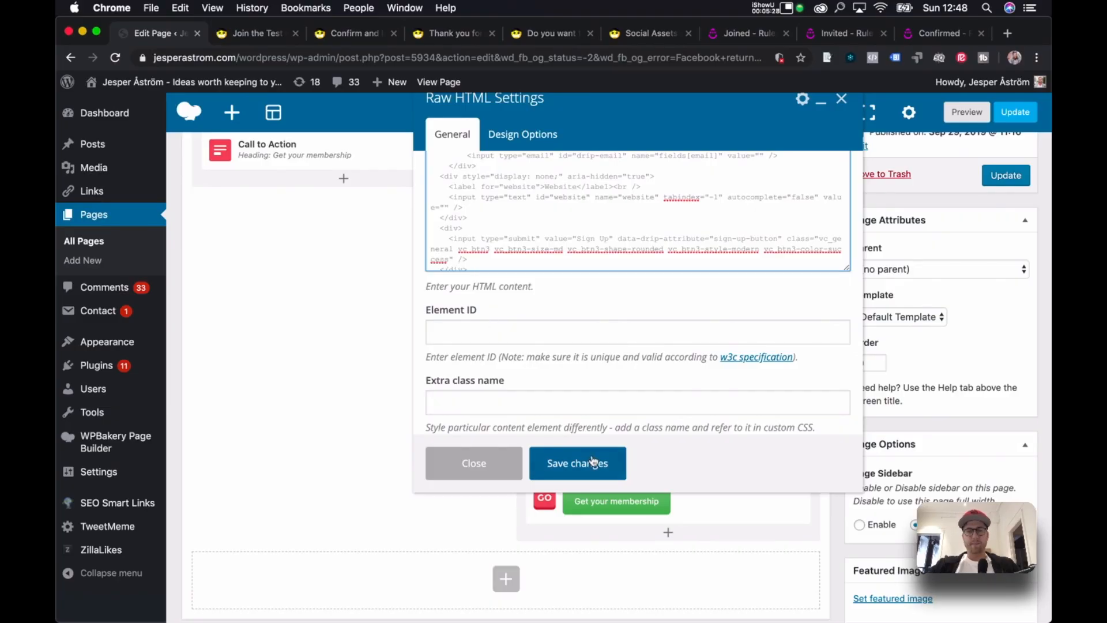
{"action": "left_click", "coordinate": [593, 462]}
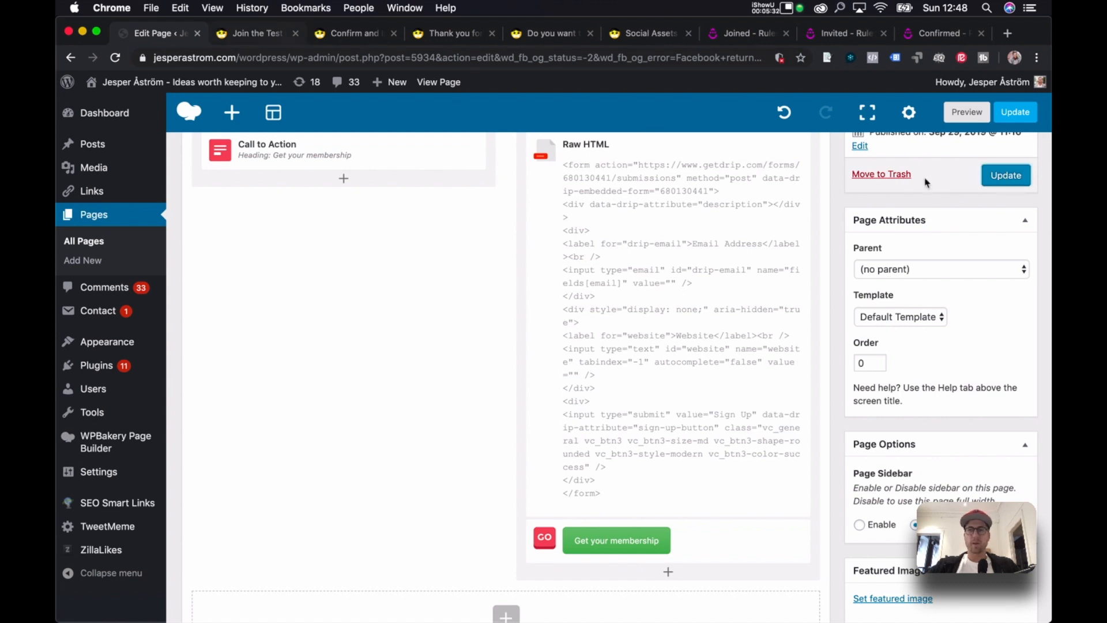
{"action": "left_click", "coordinate": [1028, 179]}
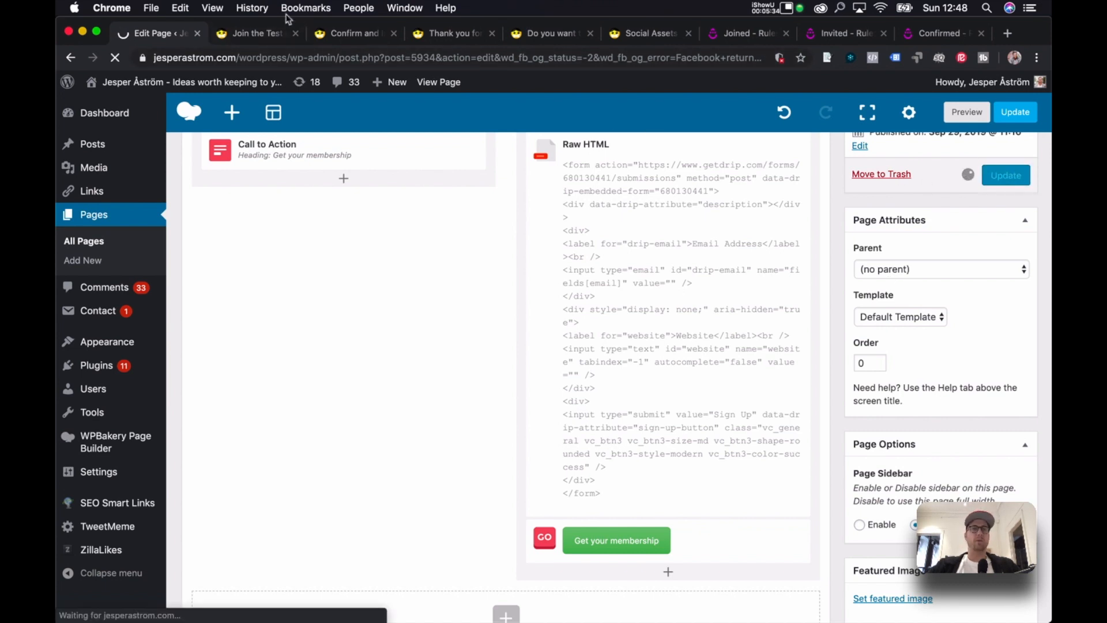
{"action": "left_click", "coordinate": [254, 35]}
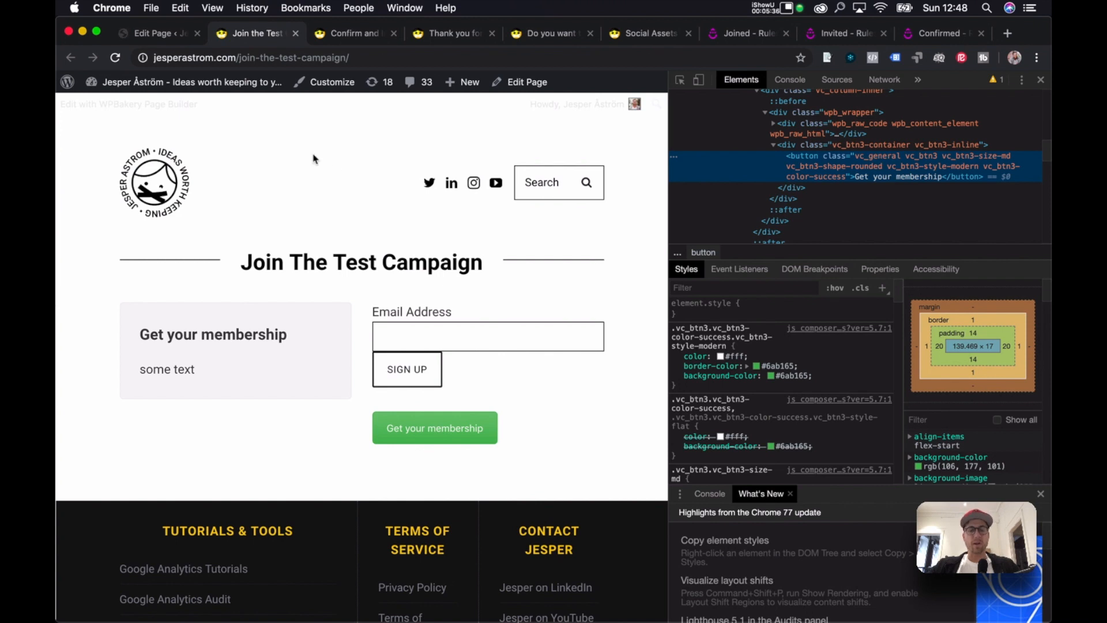
Reload the live page, then delete the Get your membership Button element in the editor.
{"action": "key", "text": "super+r"}
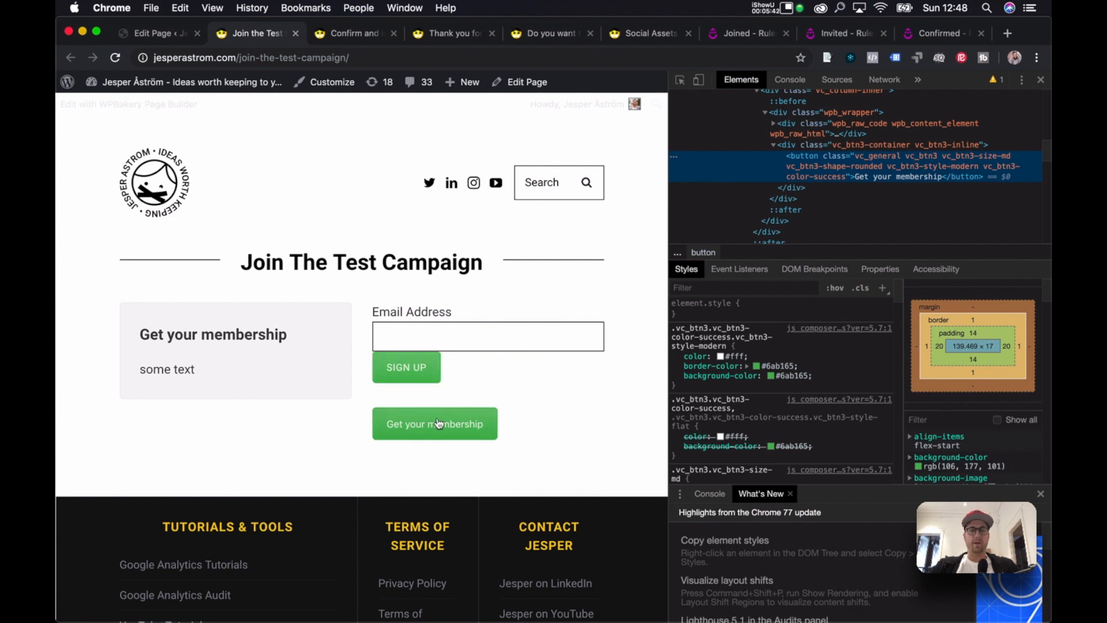
{"action": "key", "text": "super+alt+Left"}
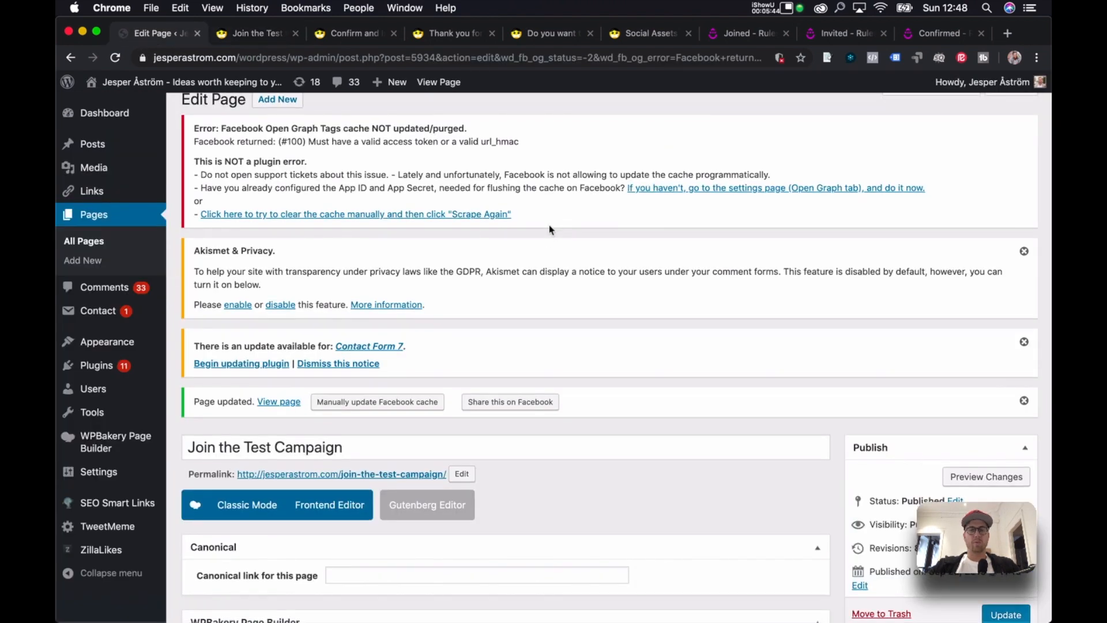
{"action": "scroll", "coordinate": [549, 230], "scroll_direction": "down", "scroll_amount": 7}
{"action": "scroll", "coordinate": [549, 230], "scroll_direction": "down", "scroll_amount": 7}
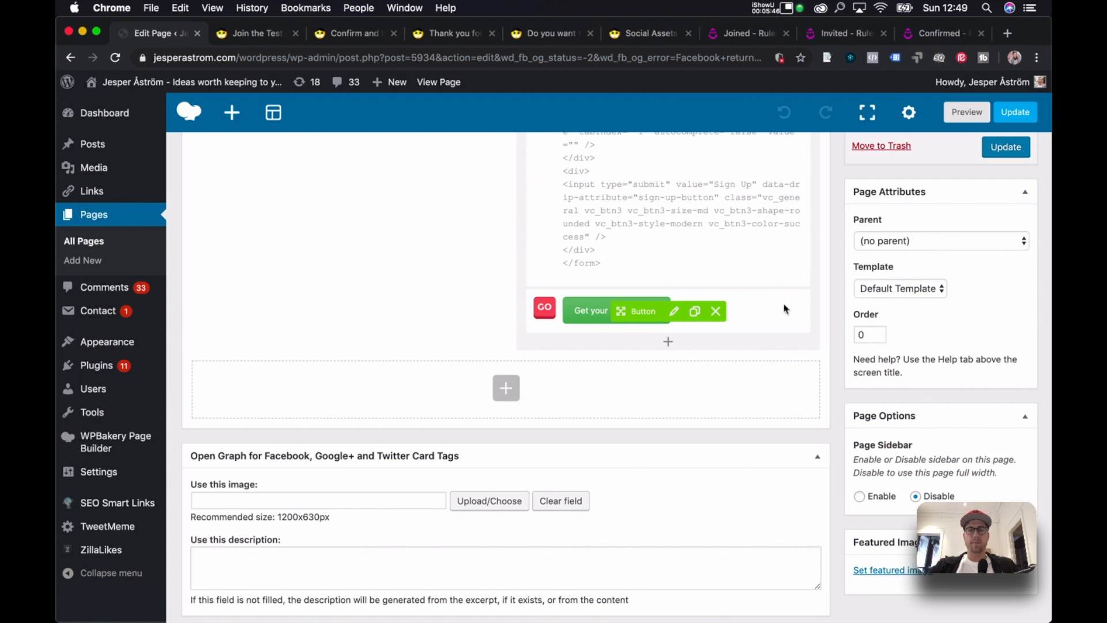
{"action": "left_click", "coordinate": [716, 312]}
{"action": "scroll", "coordinate": [734, 309], "scroll_direction": "up", "scroll_amount": 5}
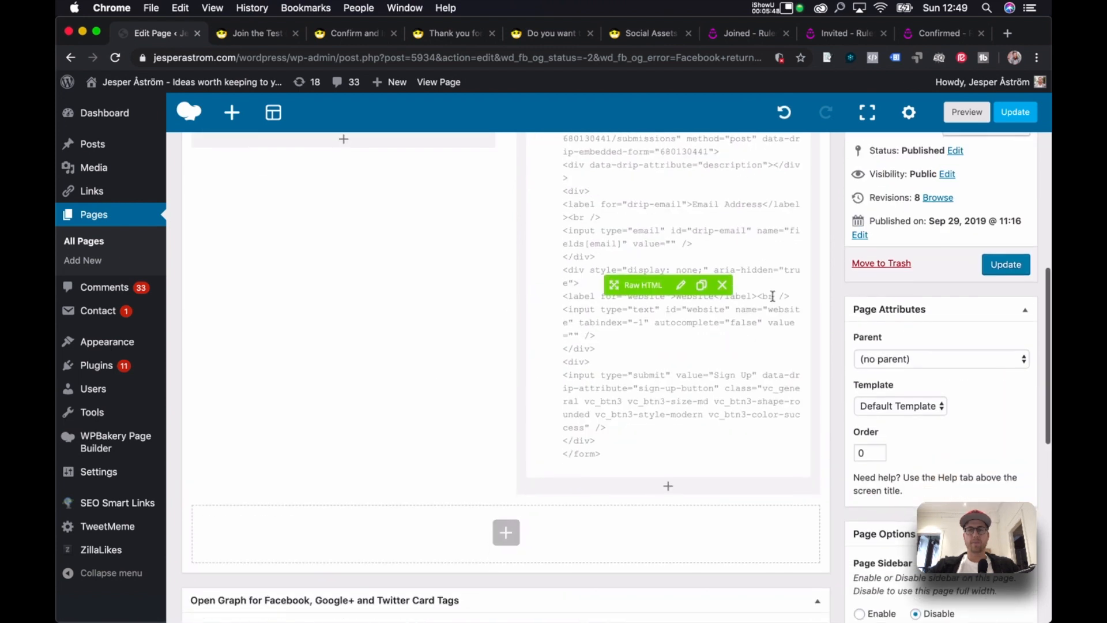
Reload the live page to see the green Sign Up button and close DevTools.
{"action": "left_click", "coordinate": [260, 39]}
{"action": "key", "text": "super+r"}
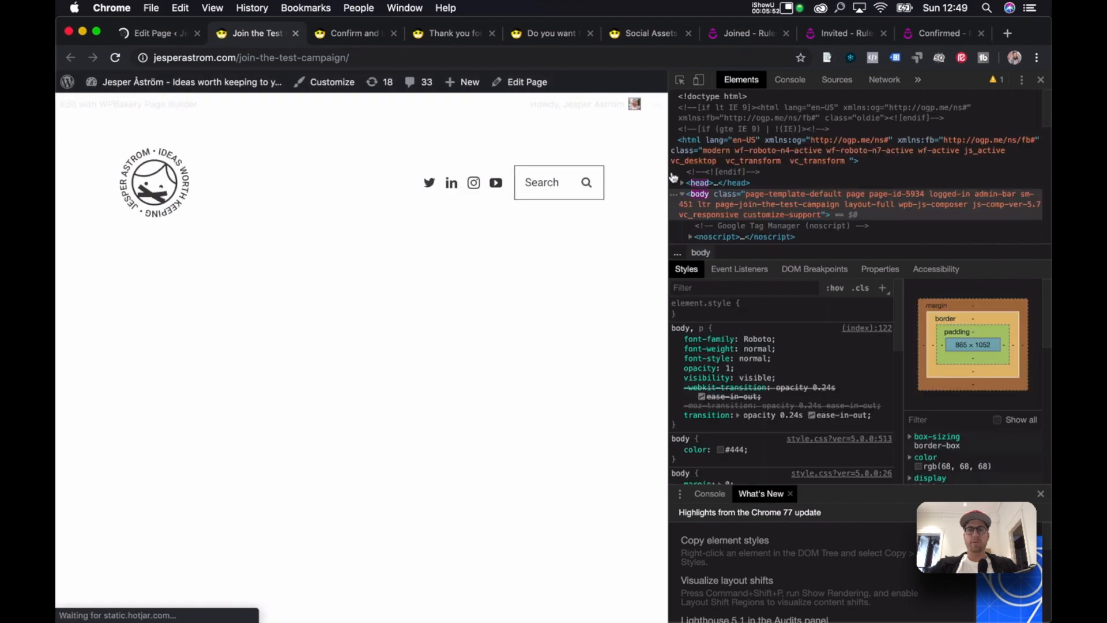
{"action": "key", "text": "super+alt+i"}
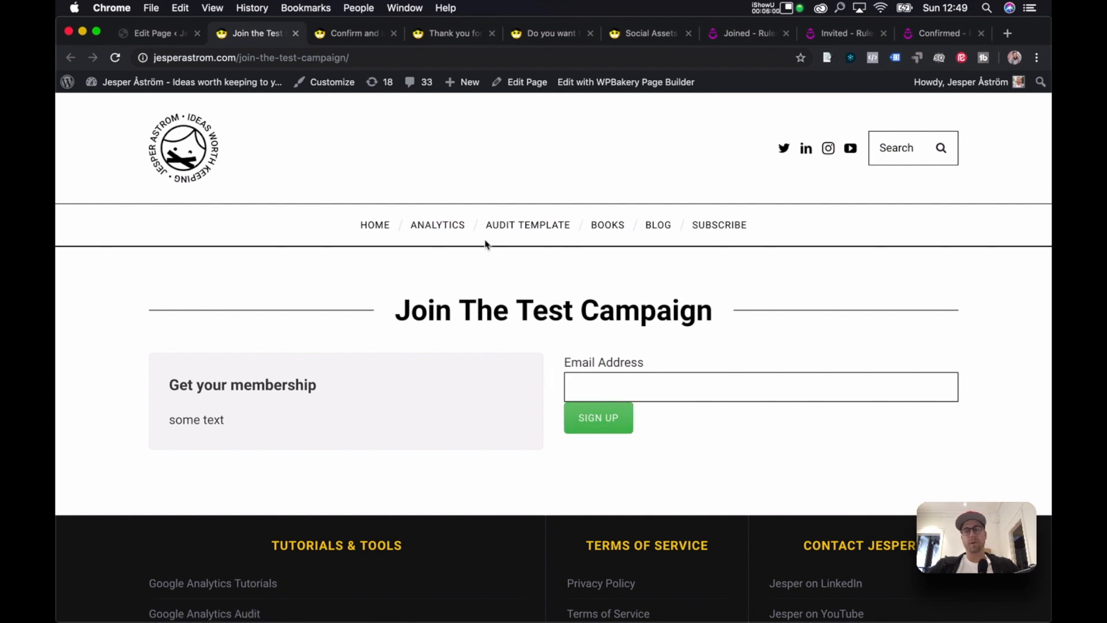
{"action": "left_click", "coordinate": [135, 32]}
Cut the Sign Up button code, from its div to </form>, out of the form's Raw HTML and save.
{"action": "scroll", "coordinate": [528, 211], "scroll_direction": "down", "scroll_amount": 10}
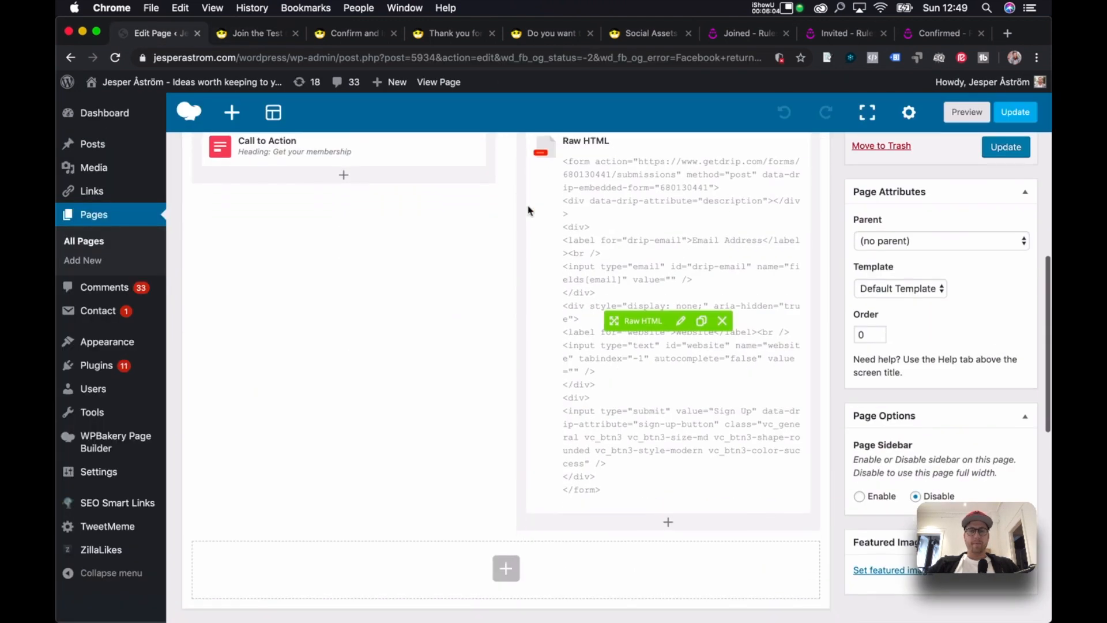
{"action": "left_click", "coordinate": [680, 321]}
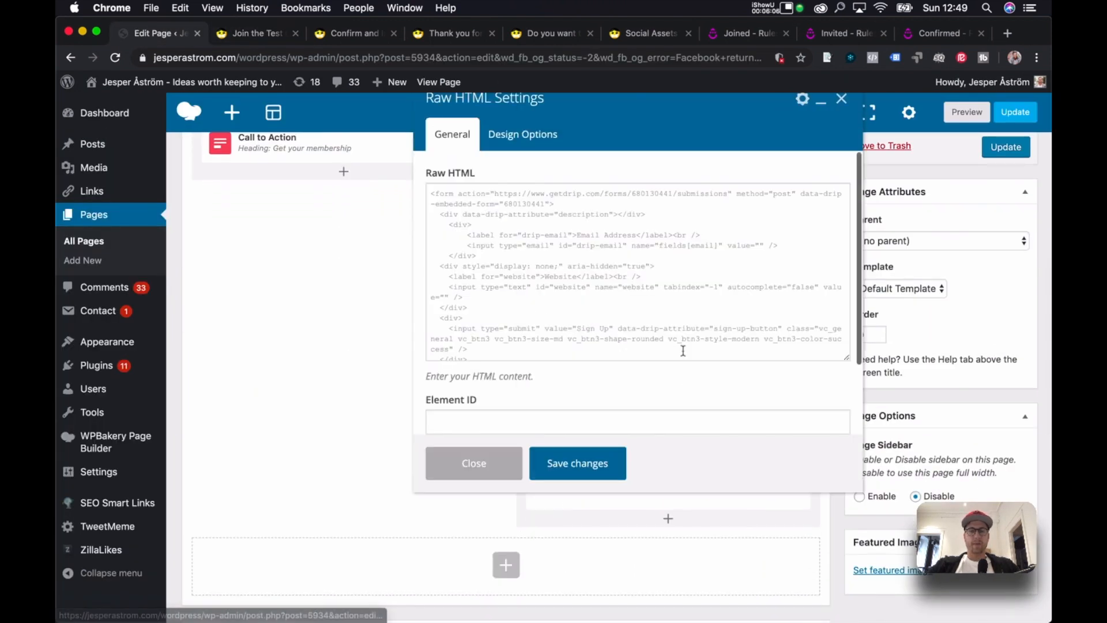
{"action": "scroll", "coordinate": [568, 275], "scroll_direction": "down", "scroll_amount": 3}
{"action": "left_click", "coordinate": [566, 233]}
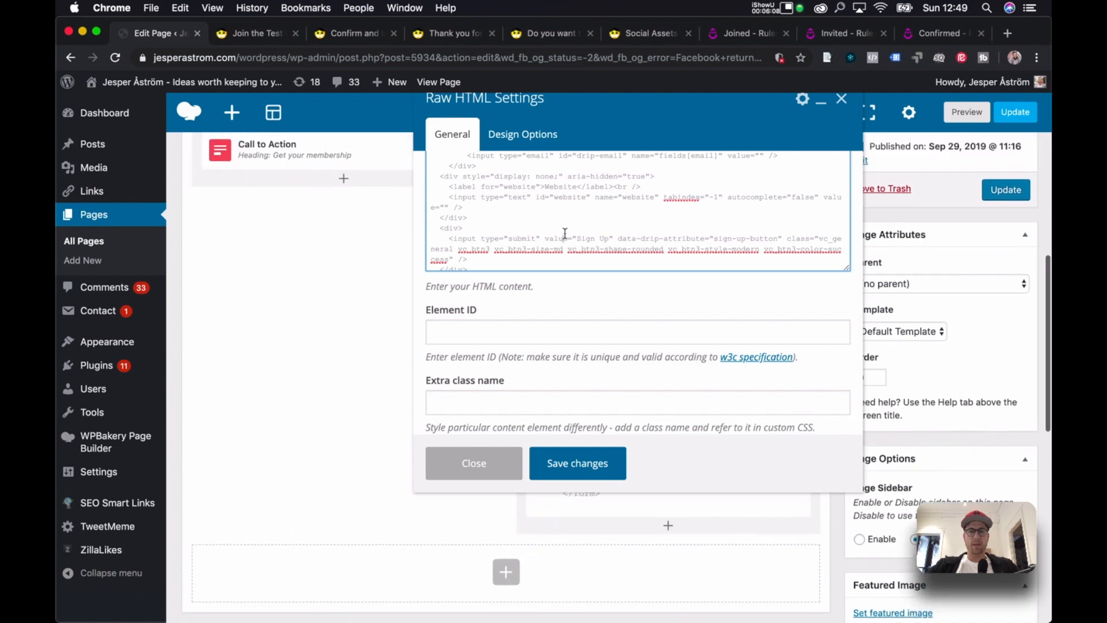
{"action": "key", "text": "Return"}
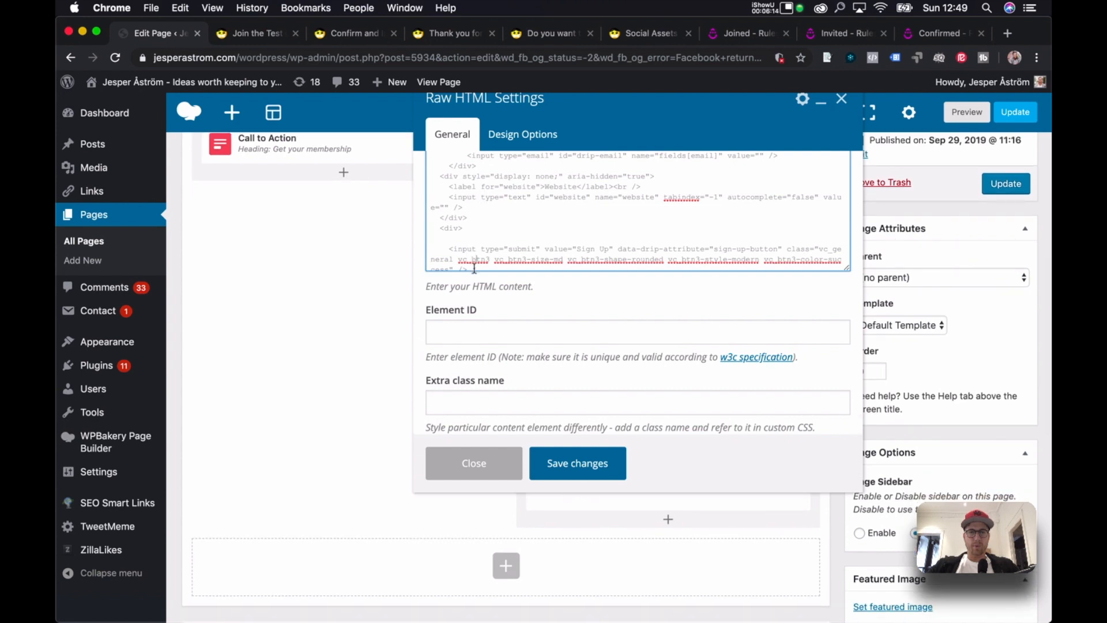
{"action": "left_click_drag", "start_coordinate": [441, 230], "coordinate": [506, 268]}
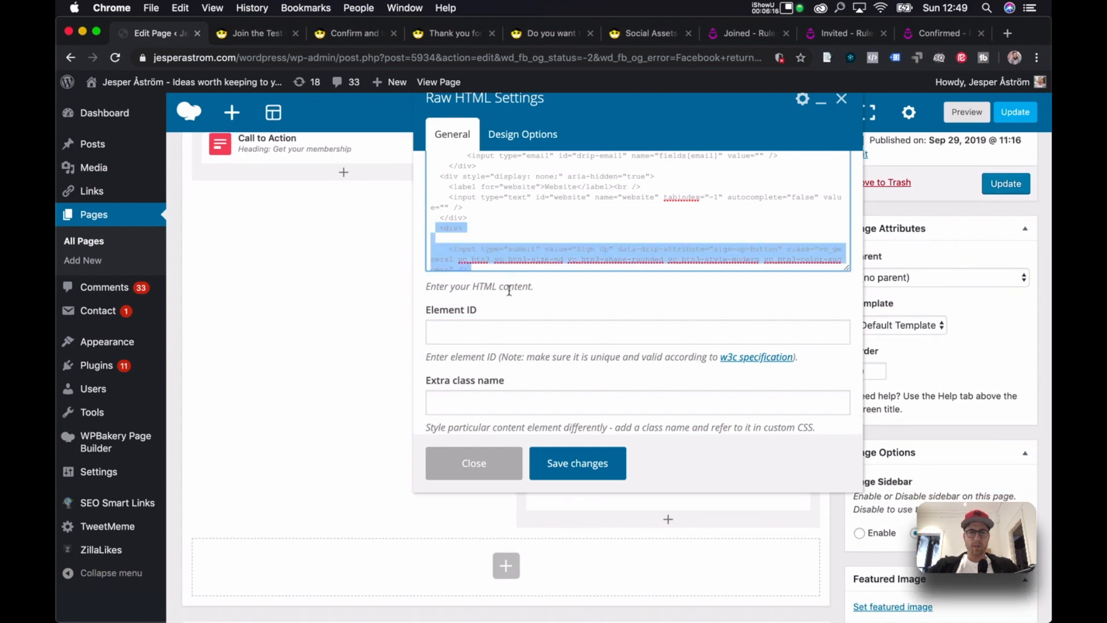
{"action": "left_click", "coordinate": [595, 219]}
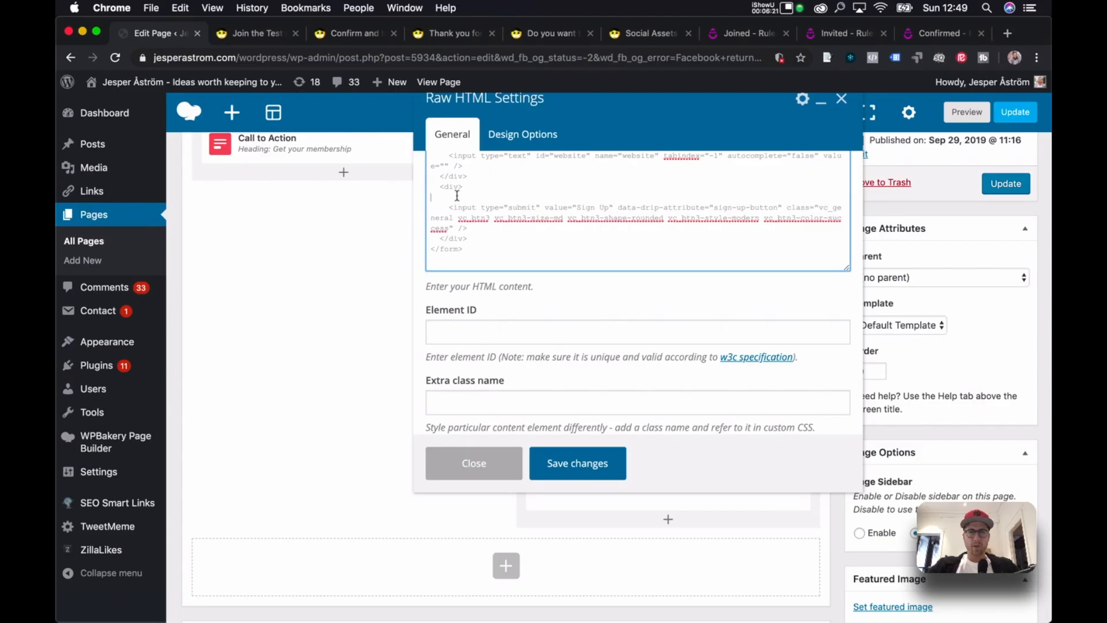
{"action": "key", "text": "BackSpace"}
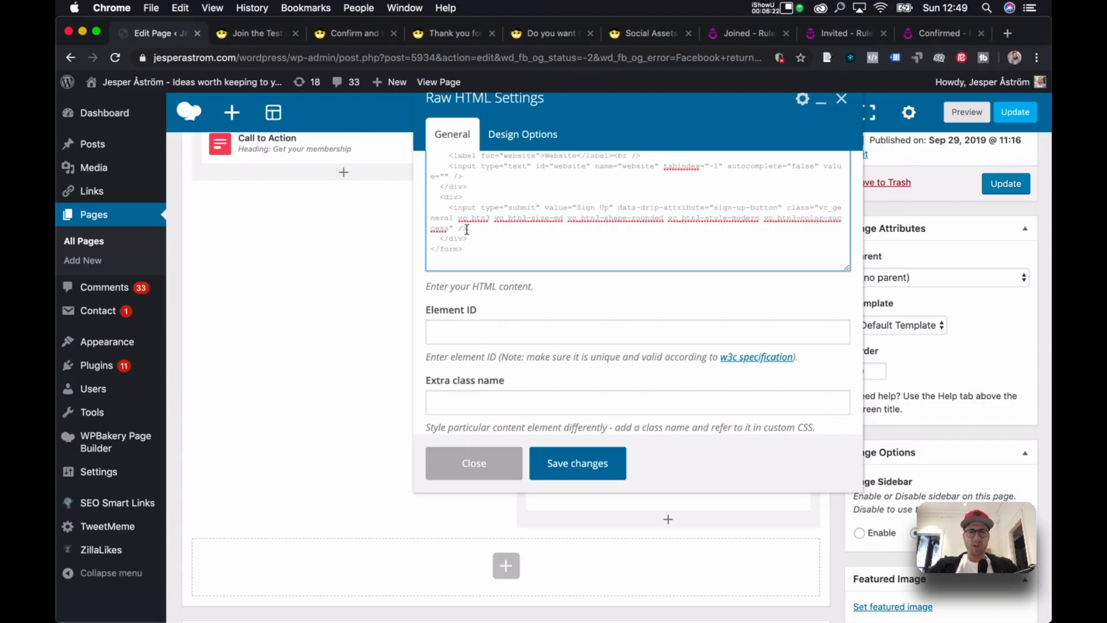
{"action": "left_click_drag", "start_coordinate": [464, 249], "coordinate": [423, 205]}
{"action": "key", "text": "super+c"}
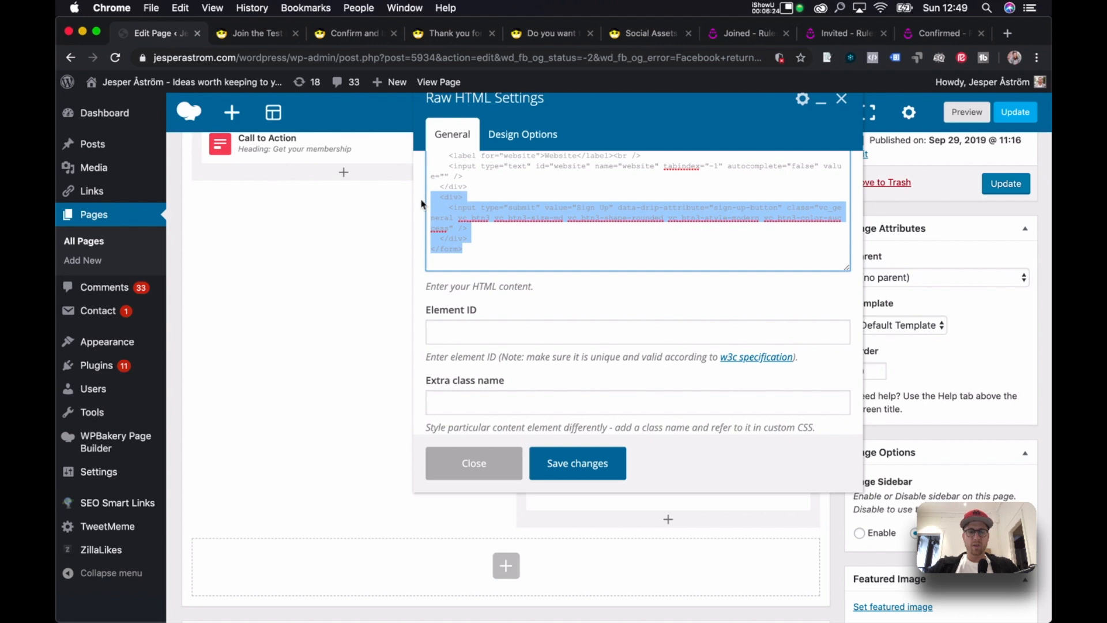
{"action": "key", "text": "BackSpace"}
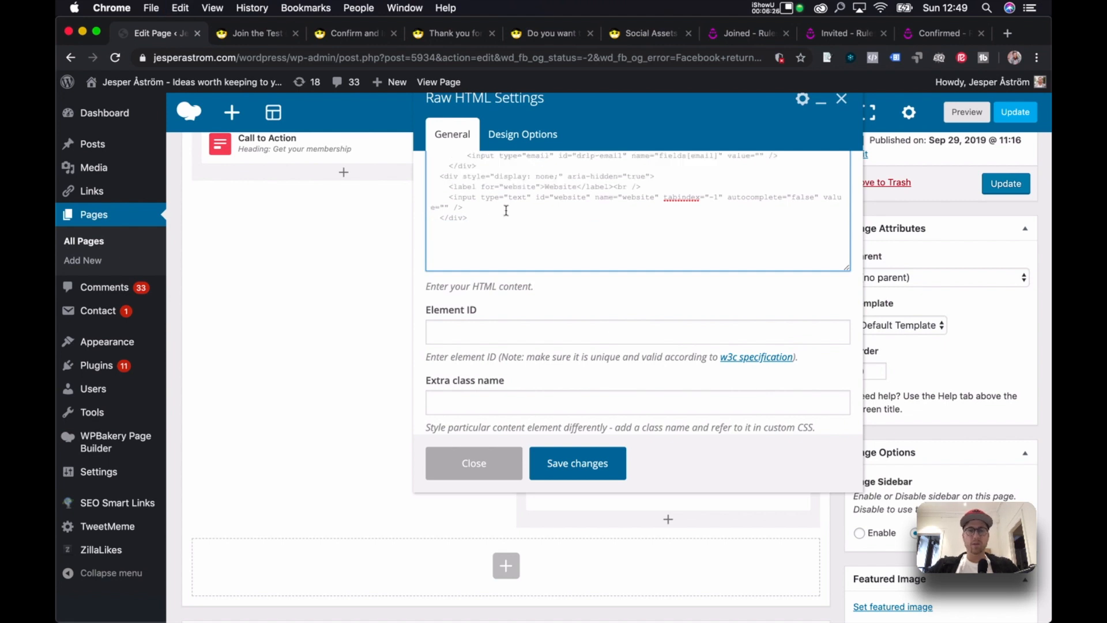
{"action": "left_click", "coordinate": [578, 464]}
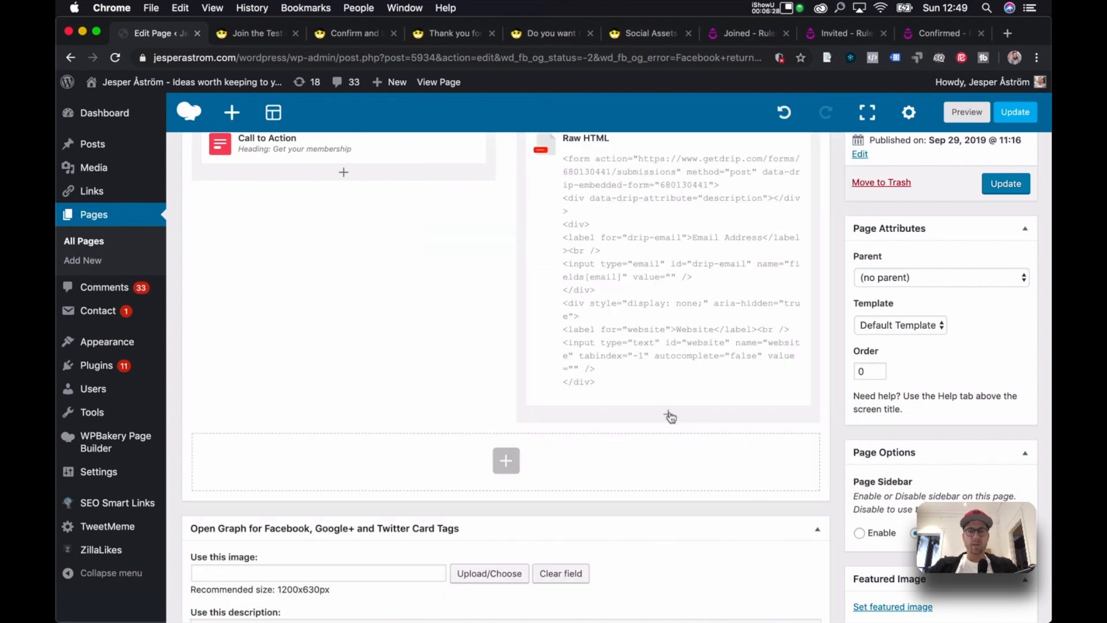
Add a second Raw HTML element below the form containing the pasted Sign Up button code.
{"action": "left_click", "coordinate": [669, 415]}
{"action": "type", "text": "öht"}
{"action": "key", "text": "BackSpace"}
{"action": "key", "text": "BackSpace"}
{"action": "key", "text": "BackSpace"}
{"action": "type", "text": "html"}
{"action": "left_click", "coordinate": [236, 220]}
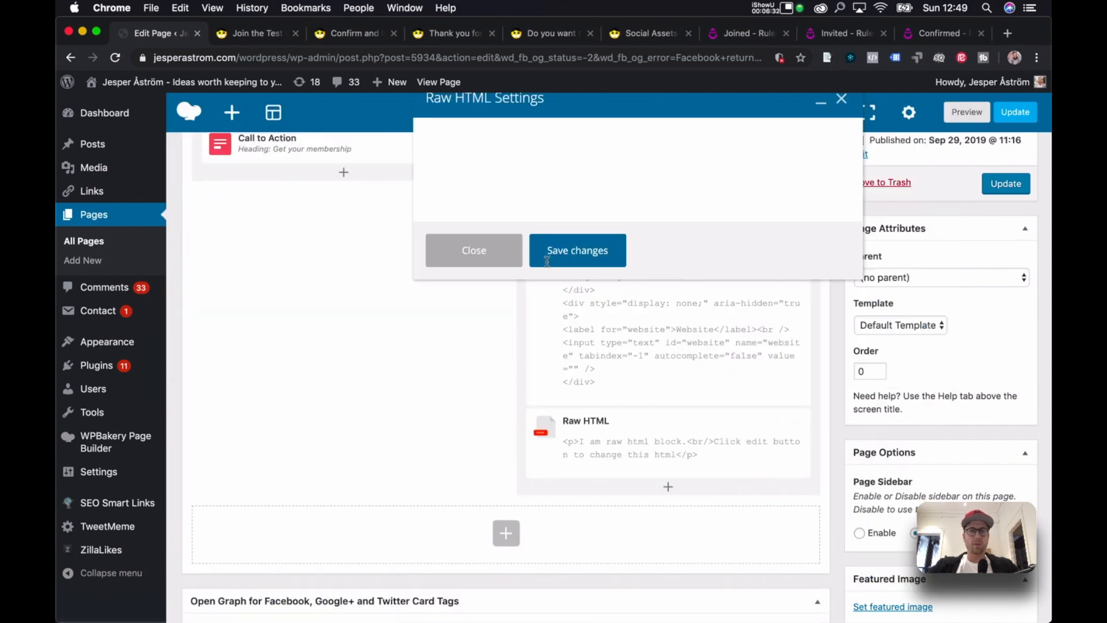
{"action": "left_click", "coordinate": [583, 203]}
{"action": "key", "text": "super+a"}
{"action": "key", "text": "super+v"}
{"action": "left_click", "coordinate": [594, 464]}
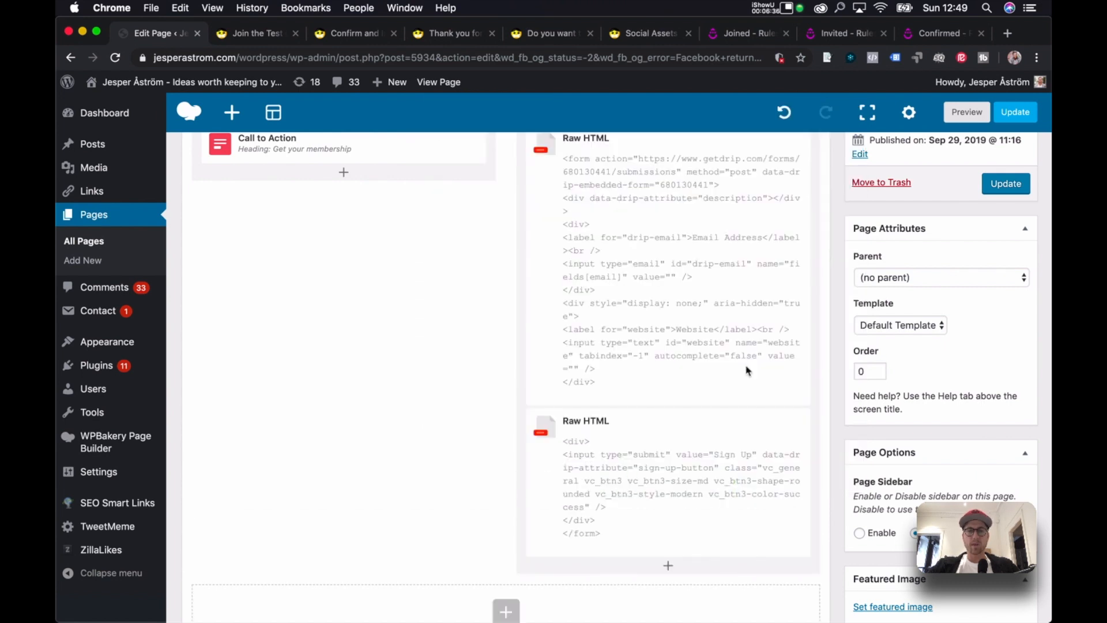
Update the page and reload the live campaign page.
{"action": "left_click", "coordinate": [1004, 184]}
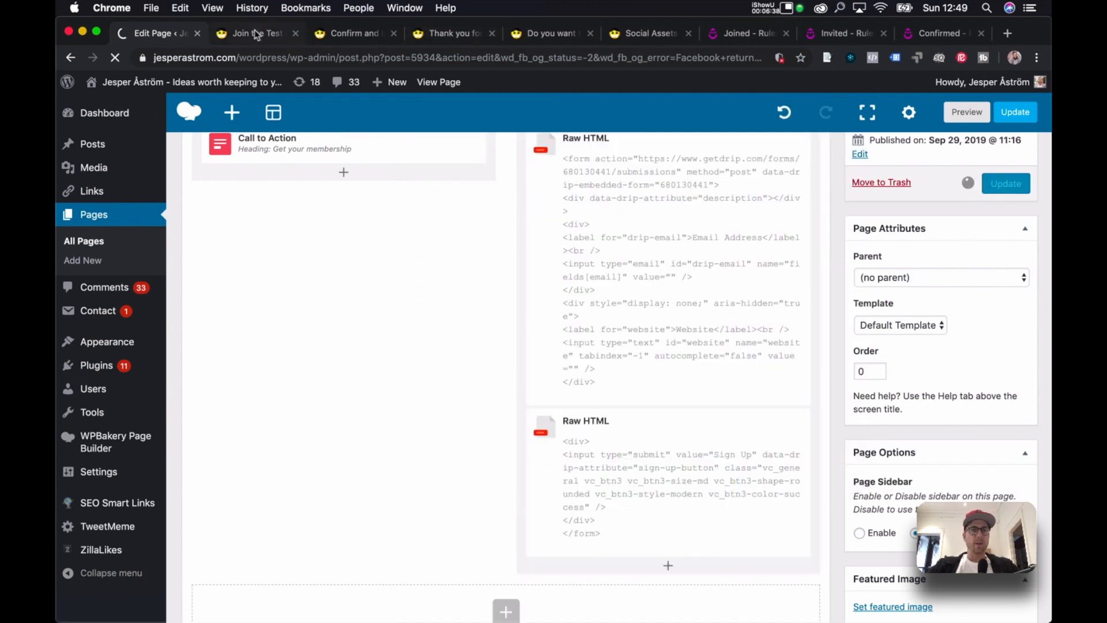
{"action": "left_click", "coordinate": [258, 32]}
{"action": "key", "text": "super+r"}
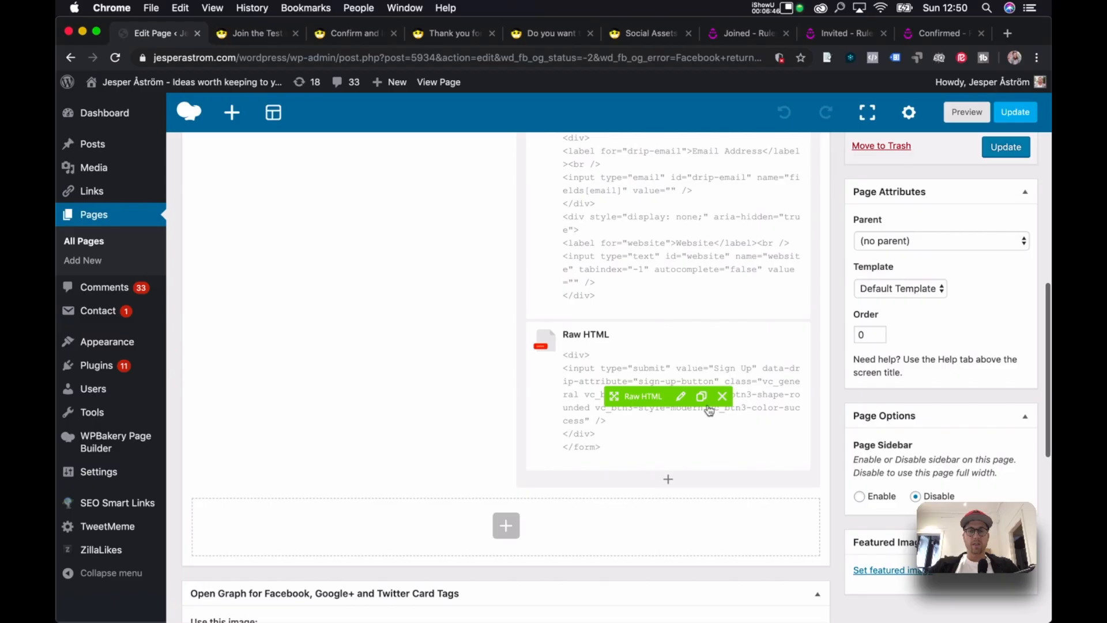
Add style="align:right;" to the div wrapping the Sign Up button and update the page.
{"action": "left_click", "coordinate": [682, 397]}
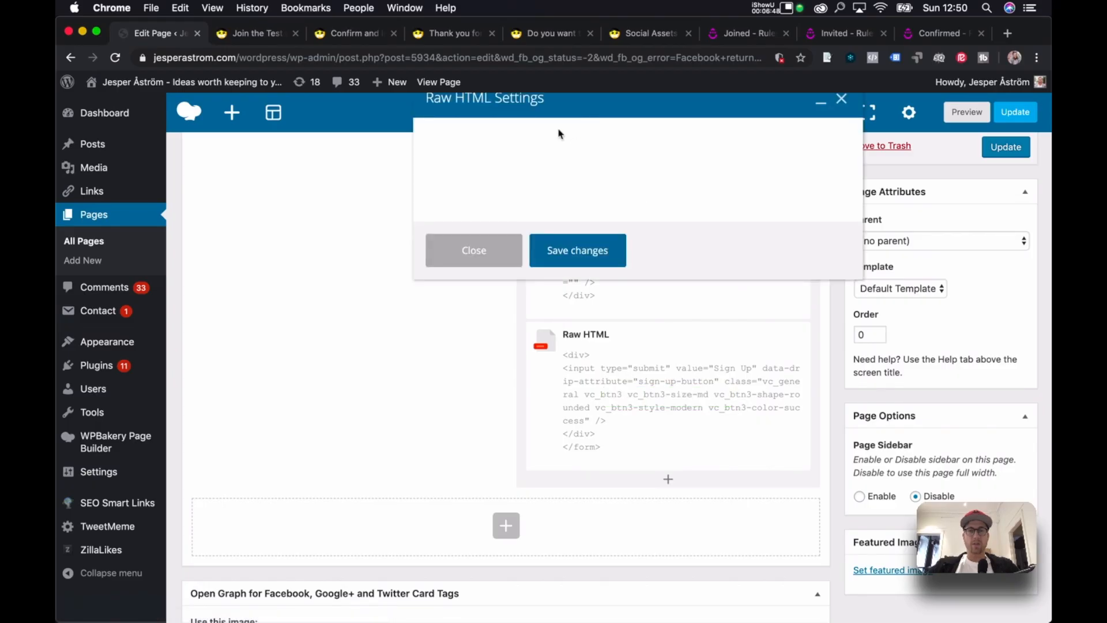
{"action": "left_click", "coordinate": [526, 135]}
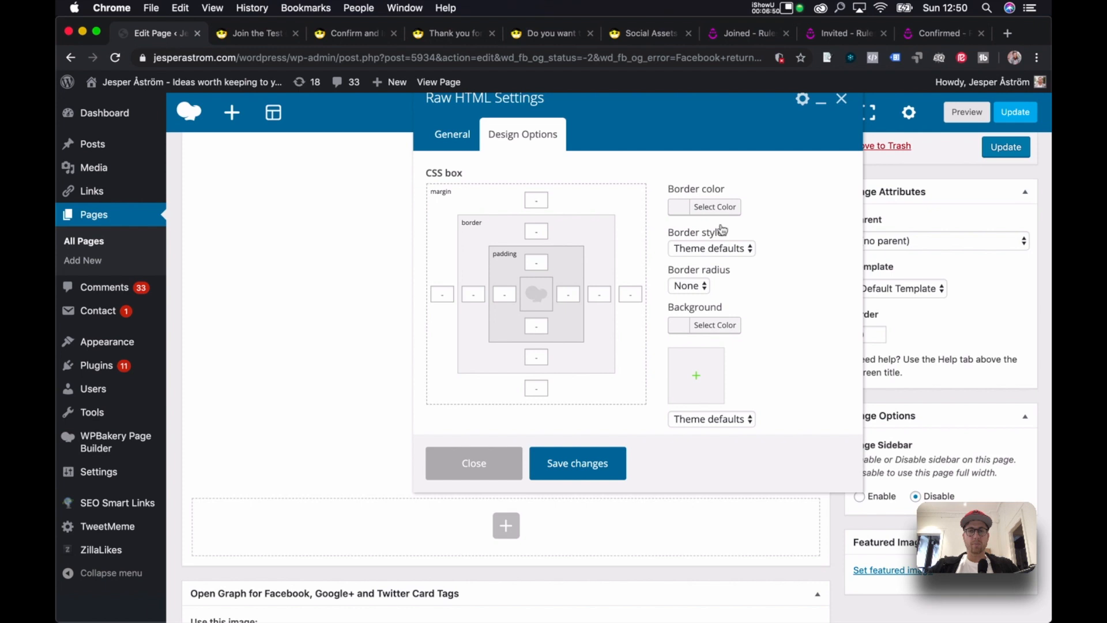
{"action": "scroll", "coordinate": [780, 307], "scroll_direction": "down", "scroll_amount": 2}
{"action": "scroll", "coordinate": [780, 306], "scroll_direction": "up", "scroll_amount": 2}
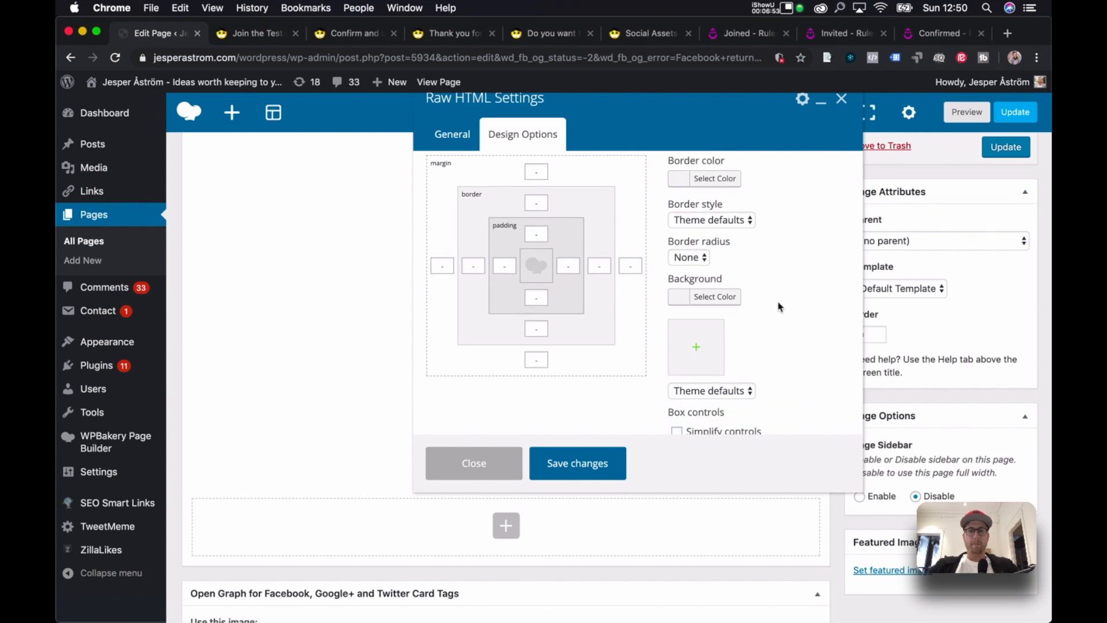
{"action": "left_click", "coordinate": [457, 143]}
{"action": "left_click", "coordinate": [536, 232]}
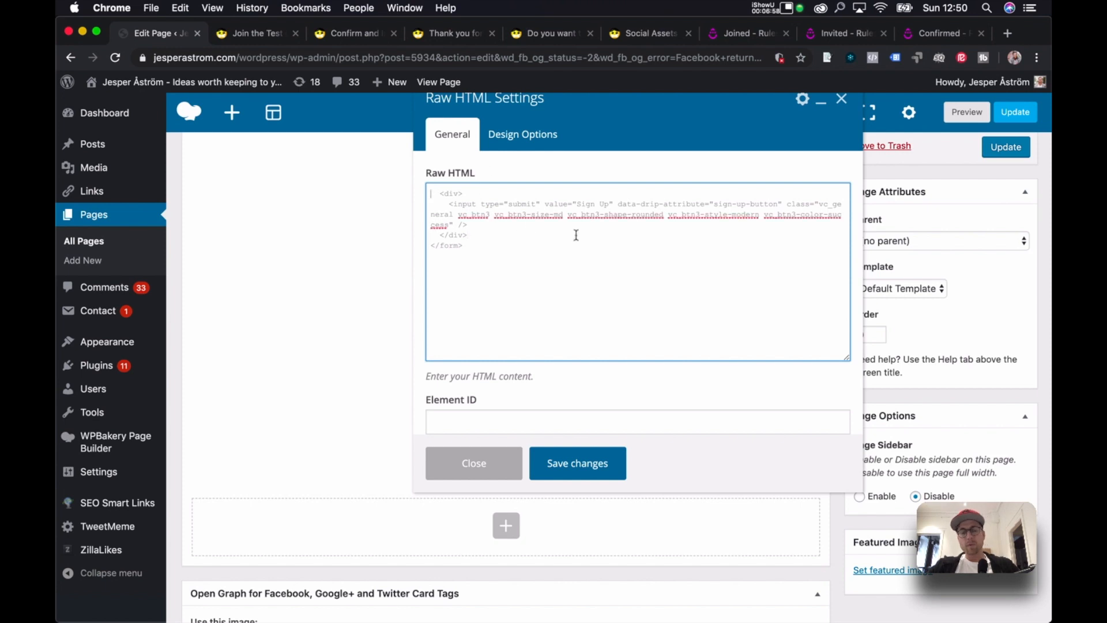
{"action": "type", "text": "<"}
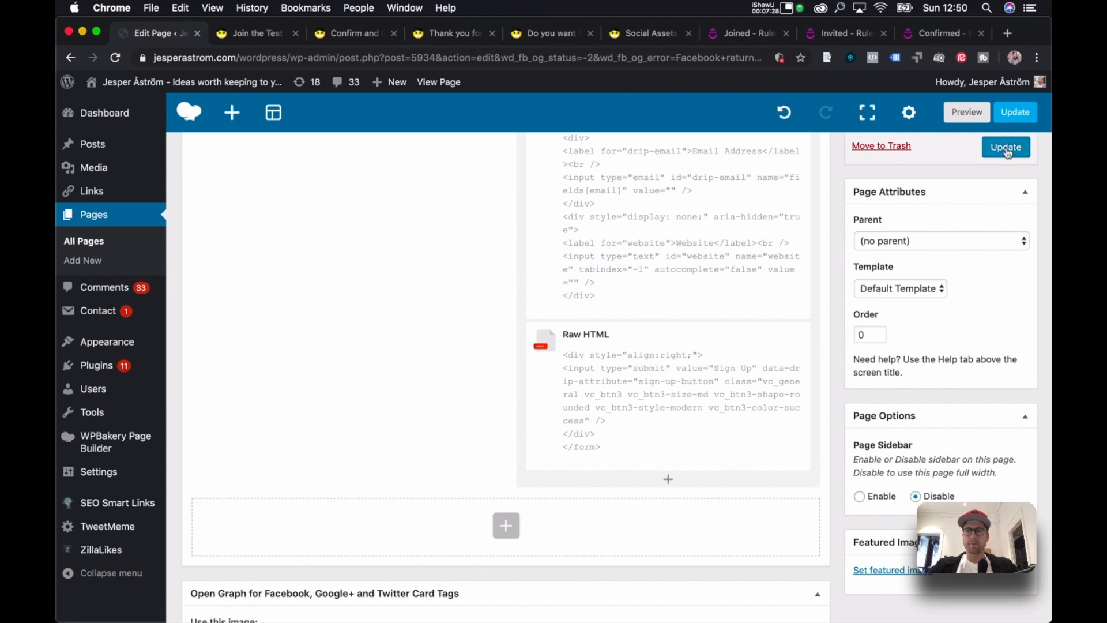
{"action": "left_click", "coordinate": [1007, 148]}
Replace align:right with float:right in the Sign Up button wrapper's style.
{"action": "left_click", "coordinate": [222, 36]}
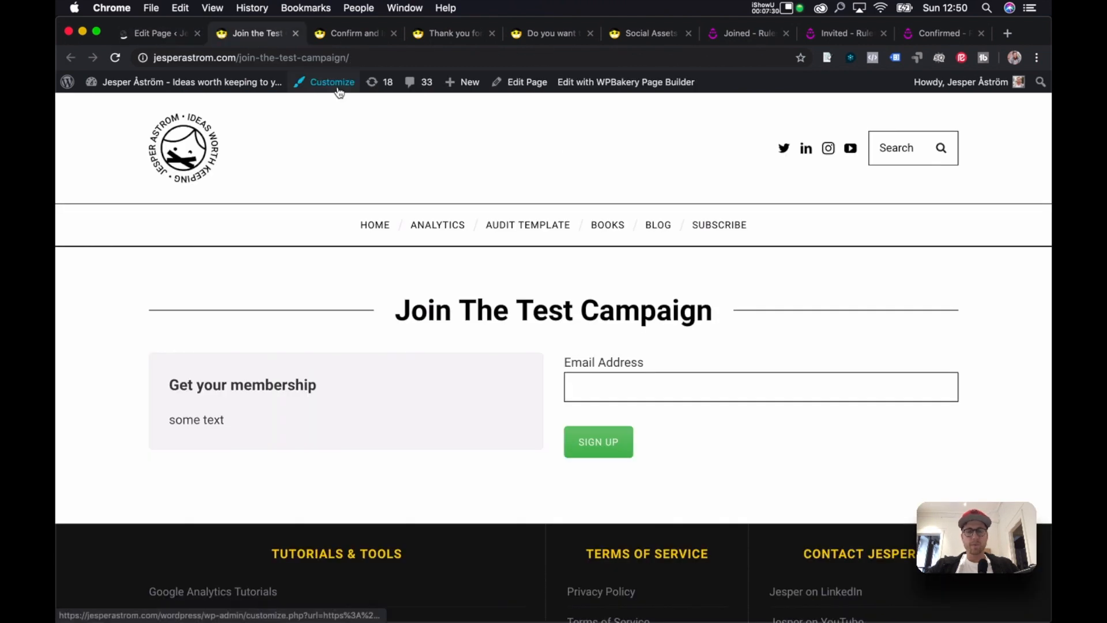
{"action": "key", "text": "super+r"}
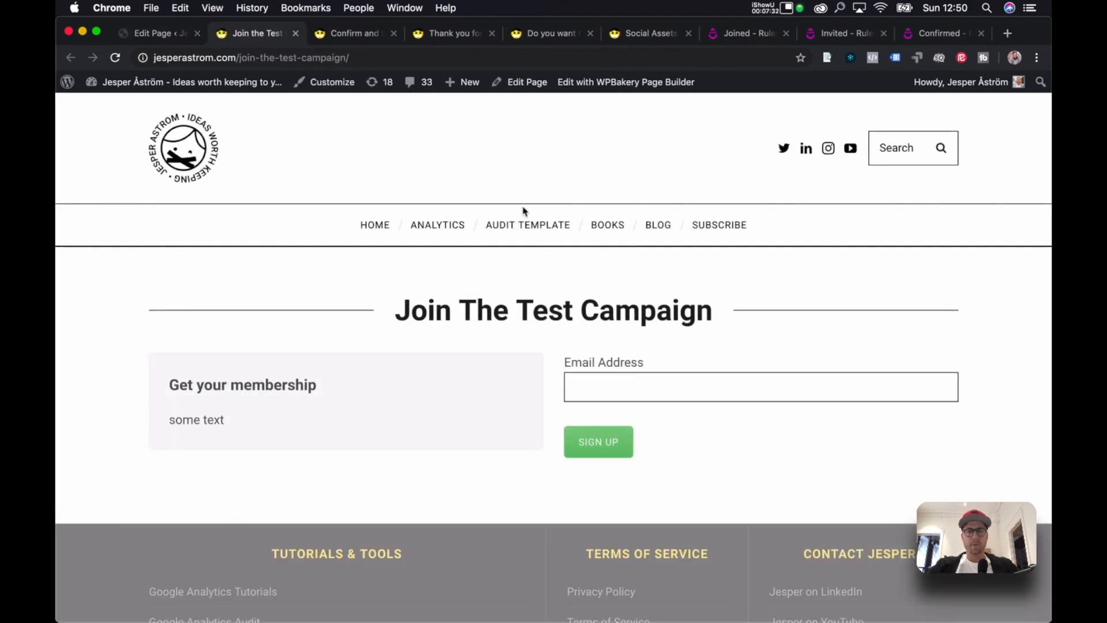
{"action": "left_click", "coordinate": [183, 35]}
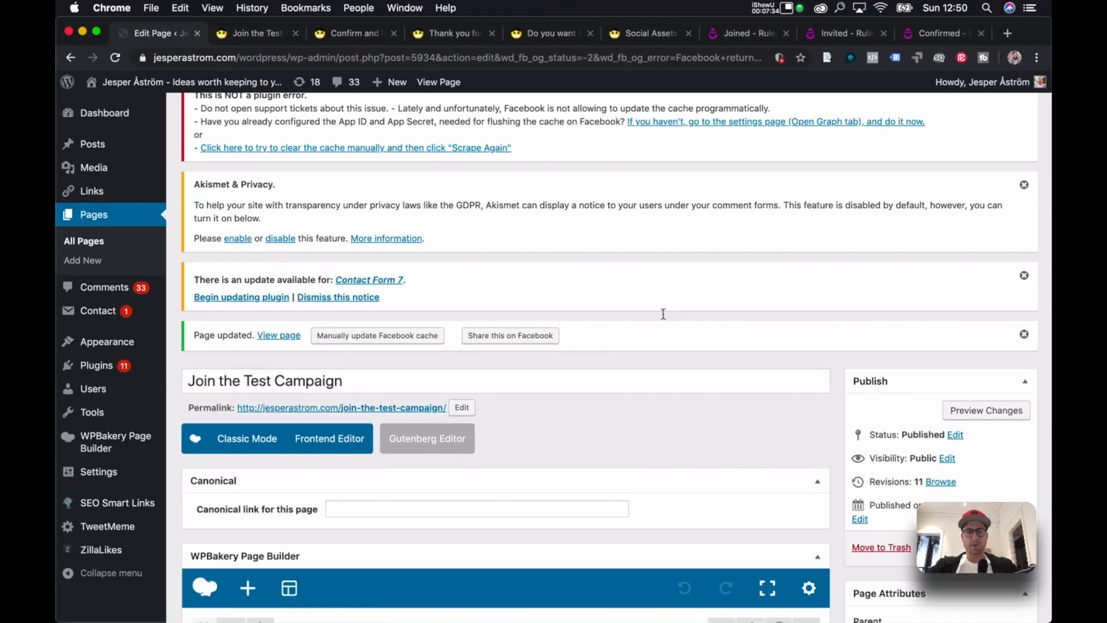
{"action": "scroll", "coordinate": [663, 314], "scroll_direction": "down", "scroll_amount": 5}
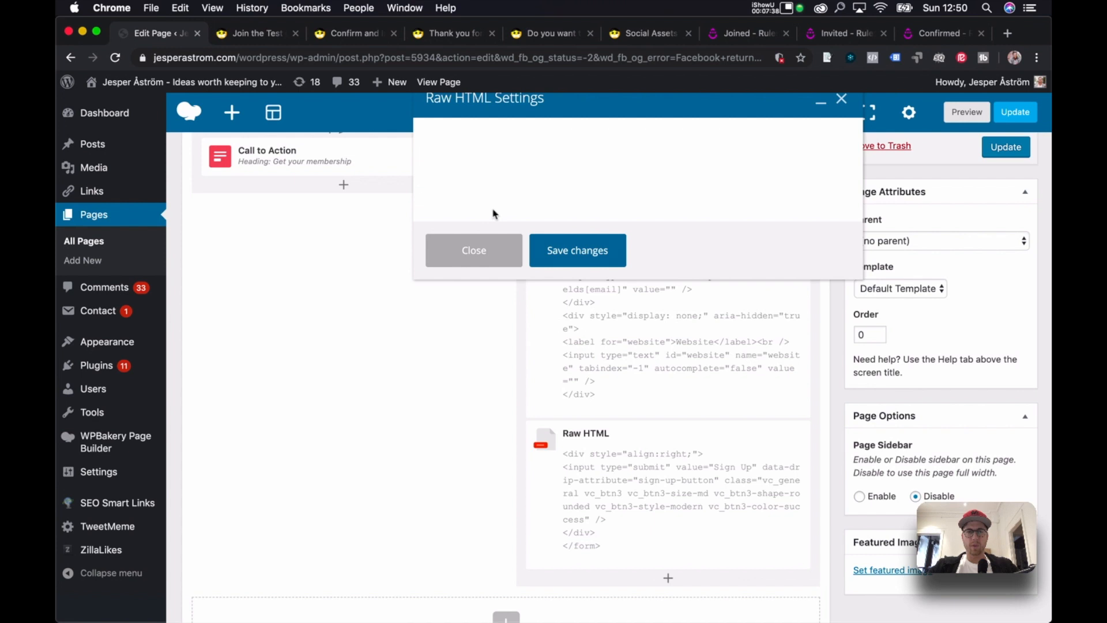
{"action": "double_click", "coordinate": [508, 193]}
{"action": "type", "text": "g"}
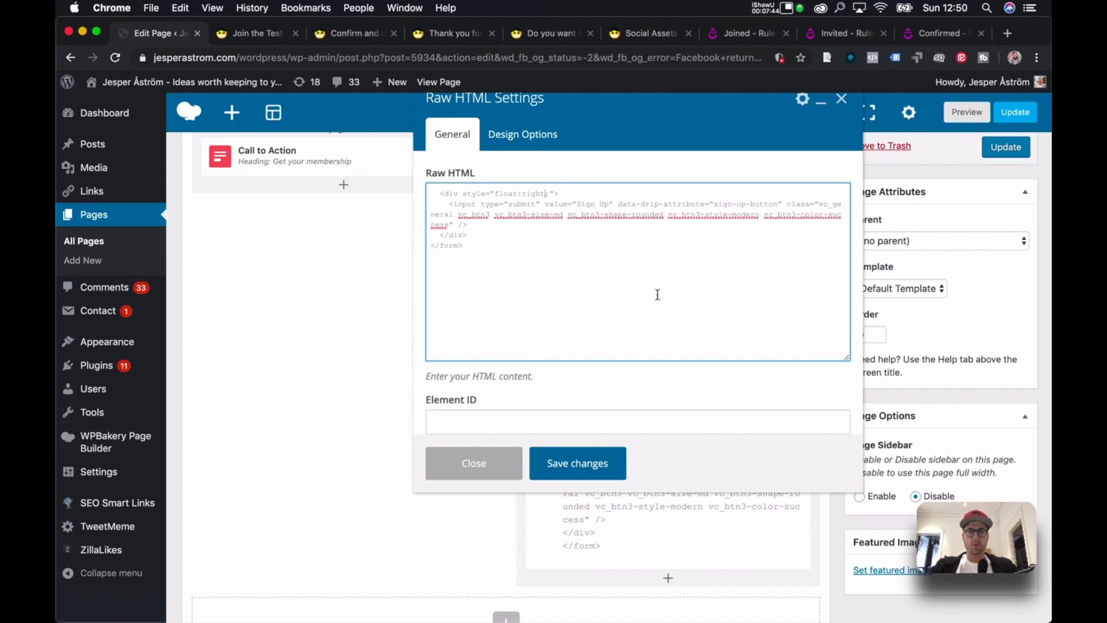
{"action": "left_click", "coordinate": [594, 473]}
Update the page and reload the live campaign page to confirm the right-aligned button.
{"action": "left_click", "coordinate": [1015, 112]}
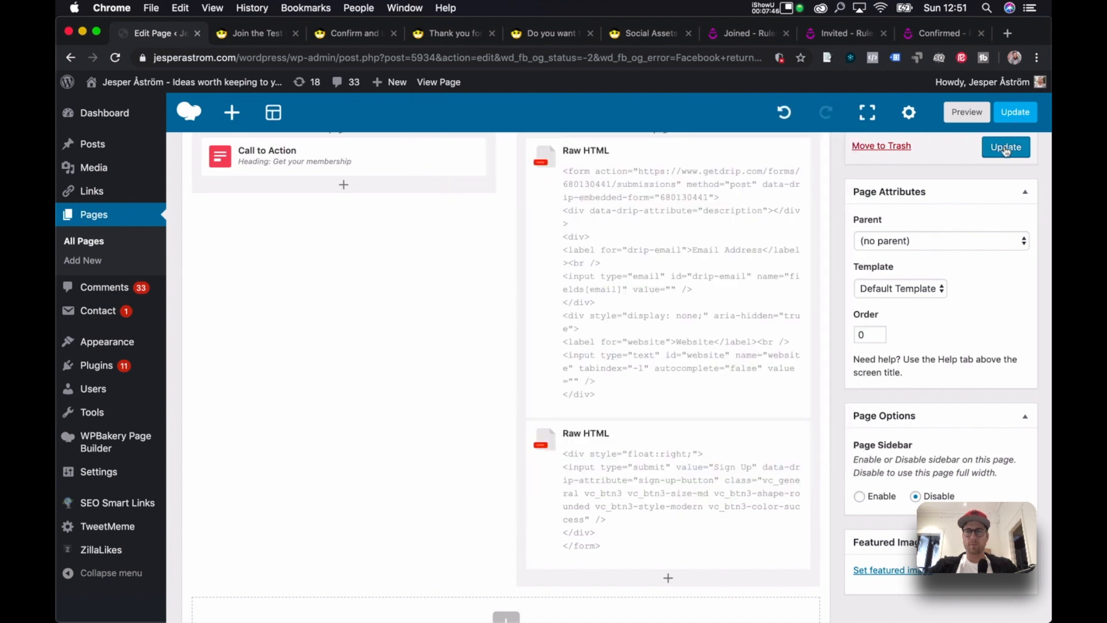
{"action": "left_click", "coordinate": [251, 33]}
{"action": "left_click", "coordinate": [271, 57]}
{"action": "key", "text": "Return"}
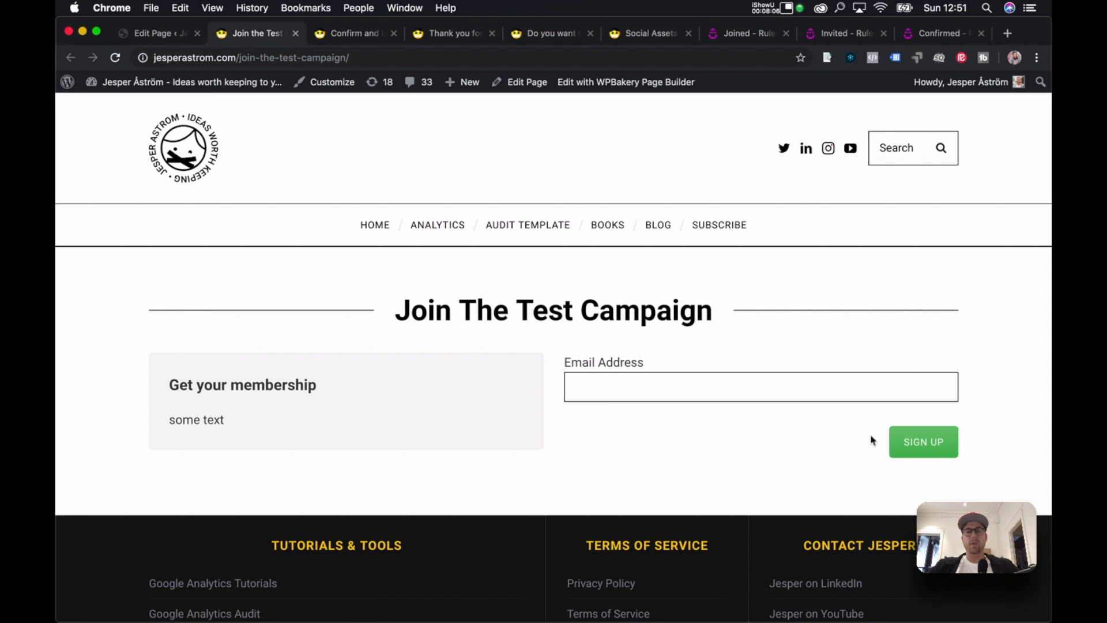
Return to the page editor and open the Sign Up button's Raw HTML element for editing.
{"action": "left_click", "coordinate": [156, 33]}
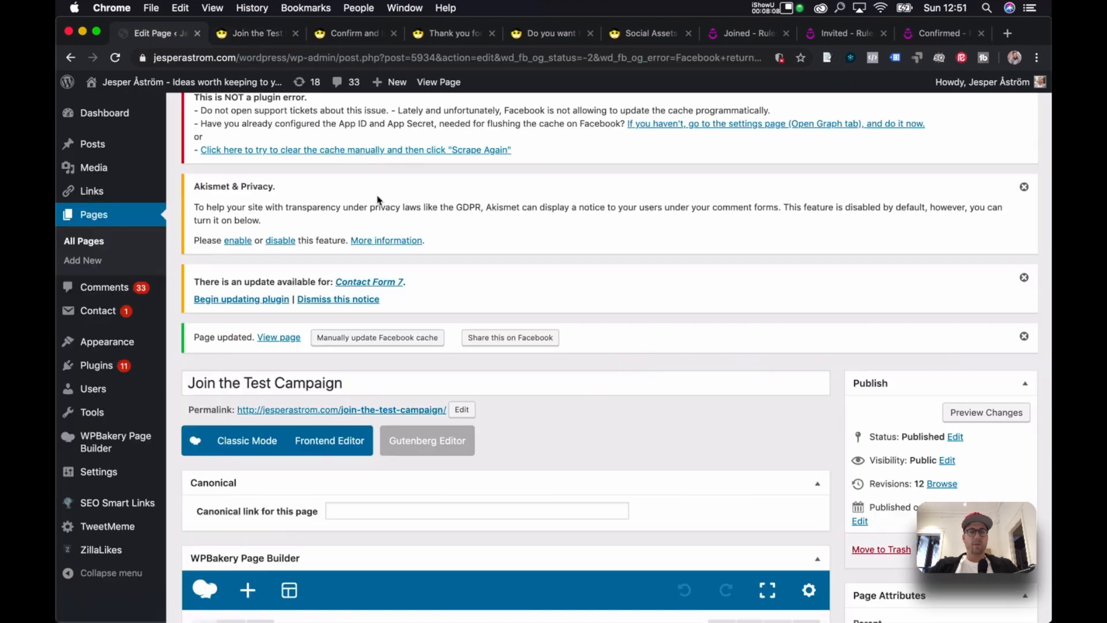
{"action": "scroll", "coordinate": [380, 202], "scroll_direction": "down", "scroll_amount": 10}
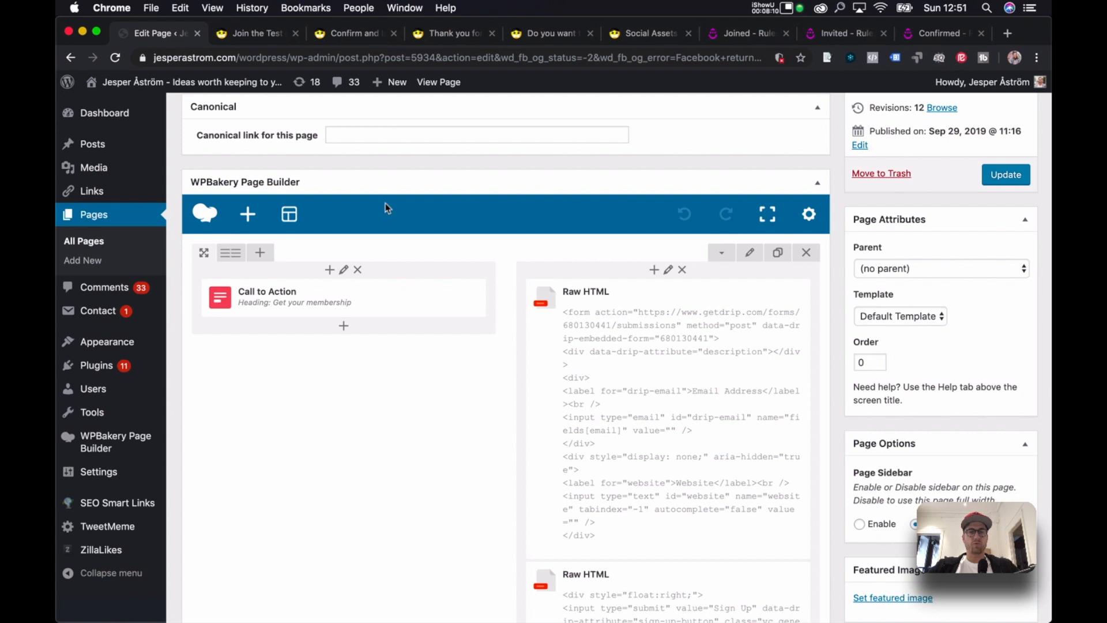
{"action": "scroll", "coordinate": [387, 209], "scroll_direction": "up", "scroll_amount": 3}
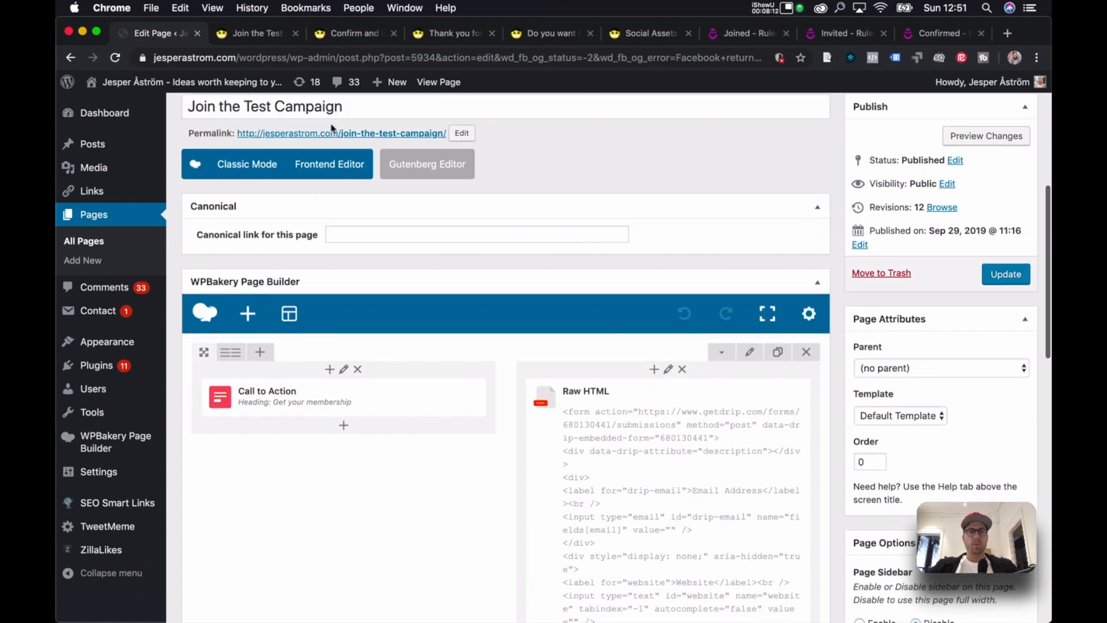
{"action": "left_click", "coordinate": [256, 35]}
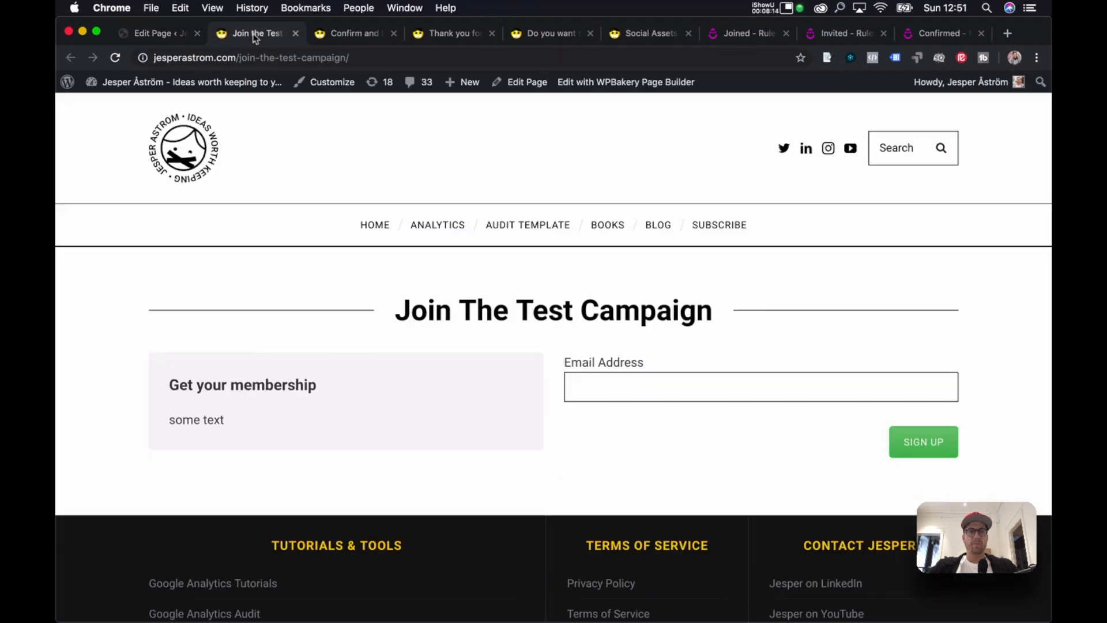
{"action": "left_click", "coordinate": [153, 34]}
{"action": "scroll", "coordinate": [675, 416], "scroll_direction": "down", "scroll_amount": 5}
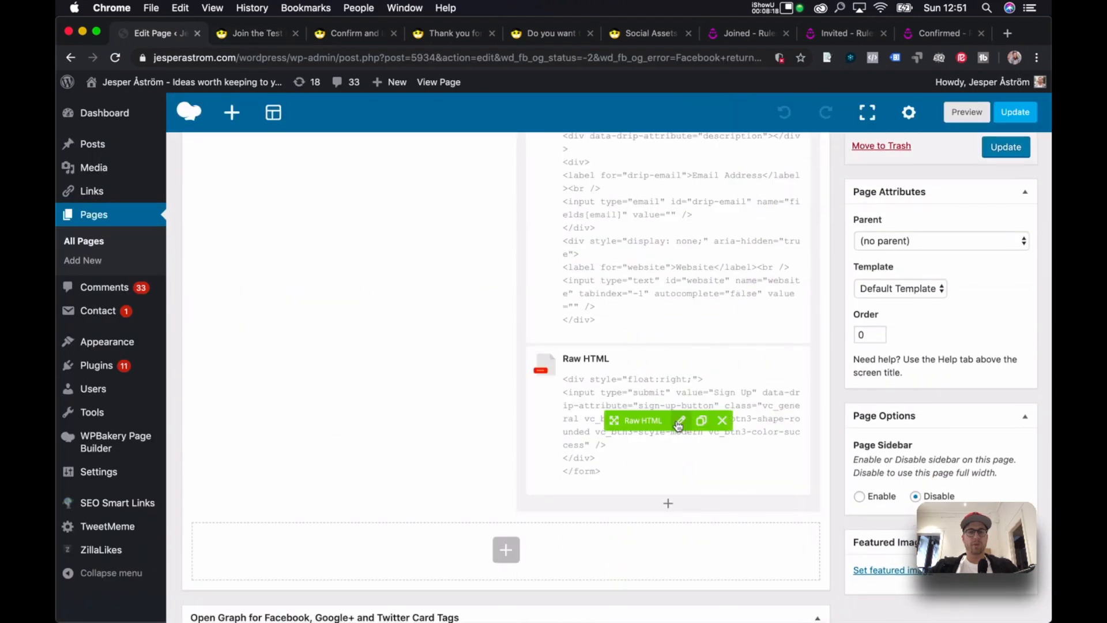
{"action": "left_click", "coordinate": [681, 421]}
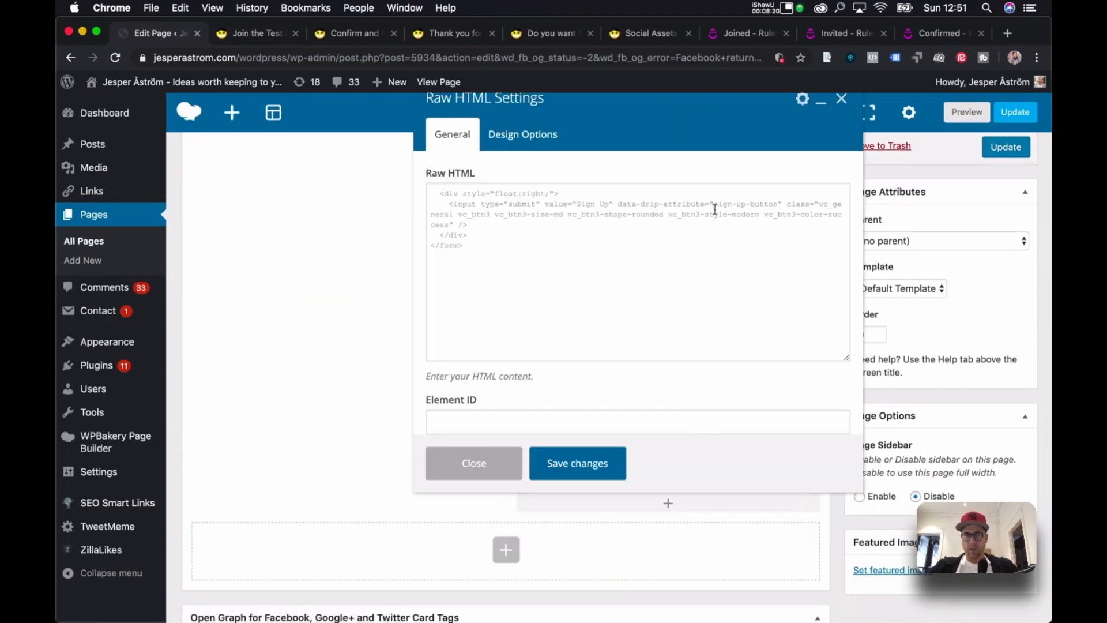
Change the button value from 'Sign Up' to 'Get membership' and update the page.
{"action": "left_click", "coordinate": [608, 204]}
{"action": "key", "text": "BackSpace"}
{"action": "key", "text": "BackSpace"}
{"action": "key", "text": "BackSpace"}
{"action": "key", "text": "BackSpace"}
{"action": "key", "text": "BackSpace"}
{"action": "key", "text": "BackSpace"}
{"action": "key", "text": "BackSpace"}
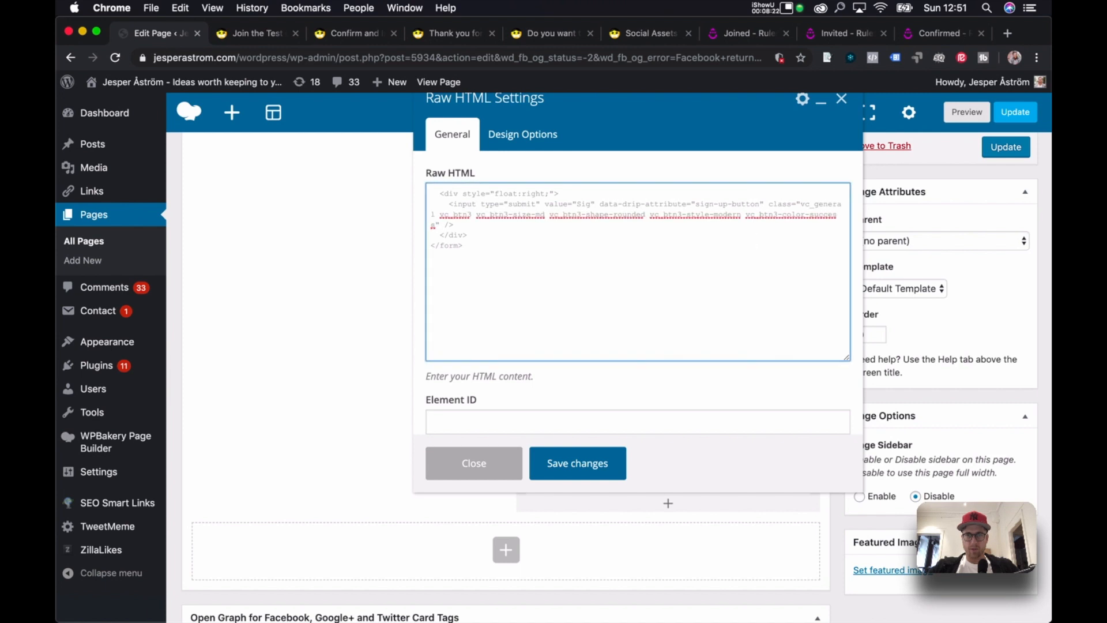
{"action": "type", "text": "Get member"}
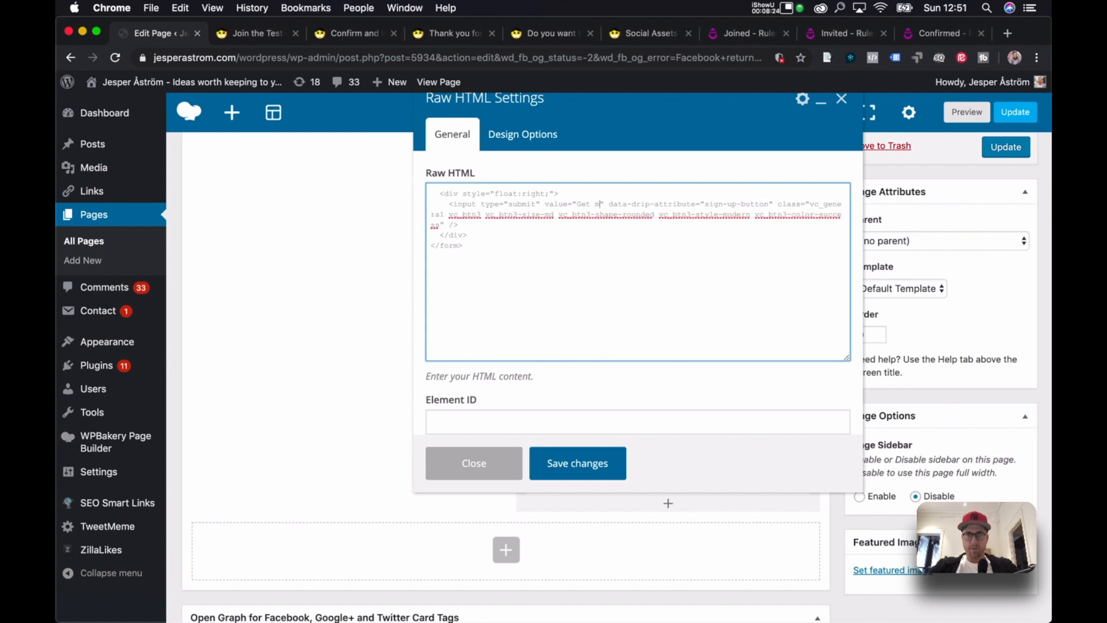
{"action": "type", "text": "ship"}
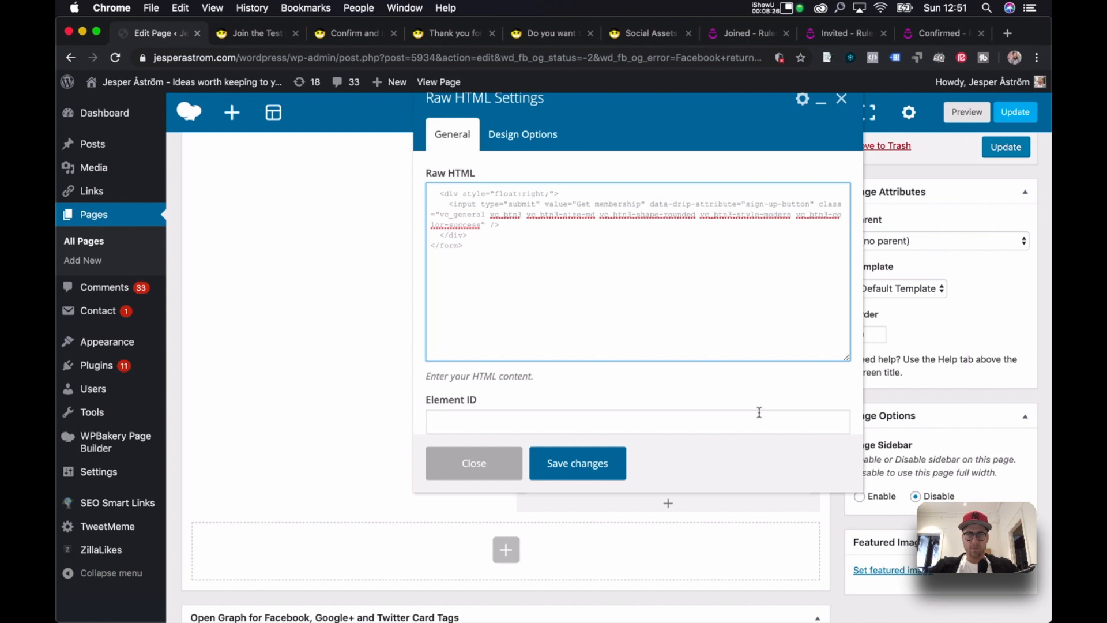
{"action": "left_click", "coordinate": [591, 475]}
{"action": "left_click", "coordinate": [1027, 147]}
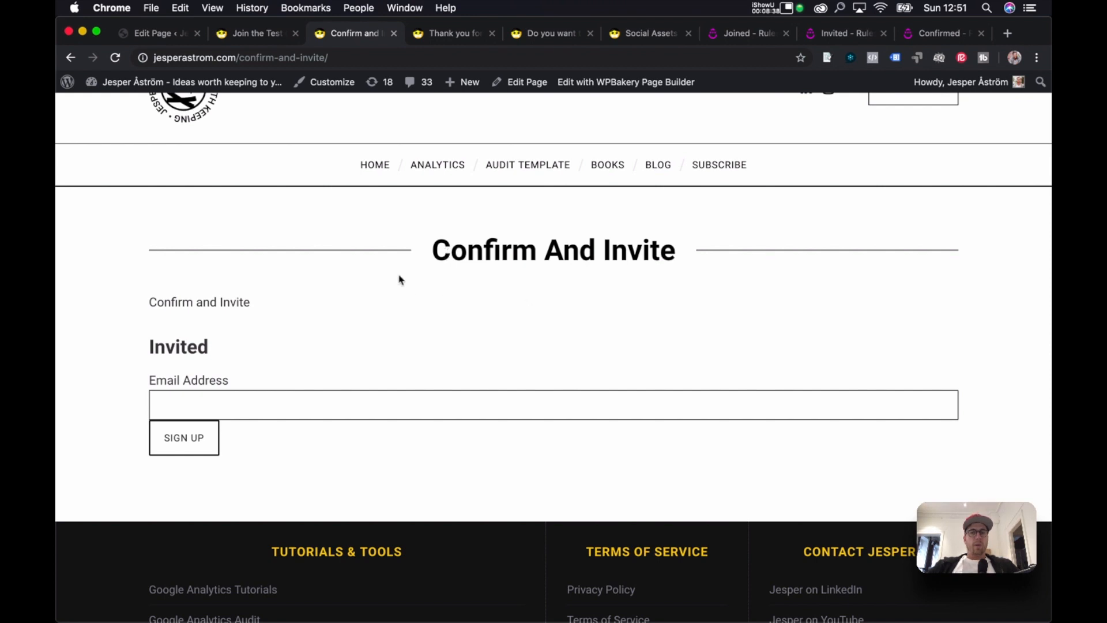
Close the editor and Join The Test Campaign tabs, then edit the Confirm And Invite page.
{"action": "left_click", "coordinate": [248, 35]}
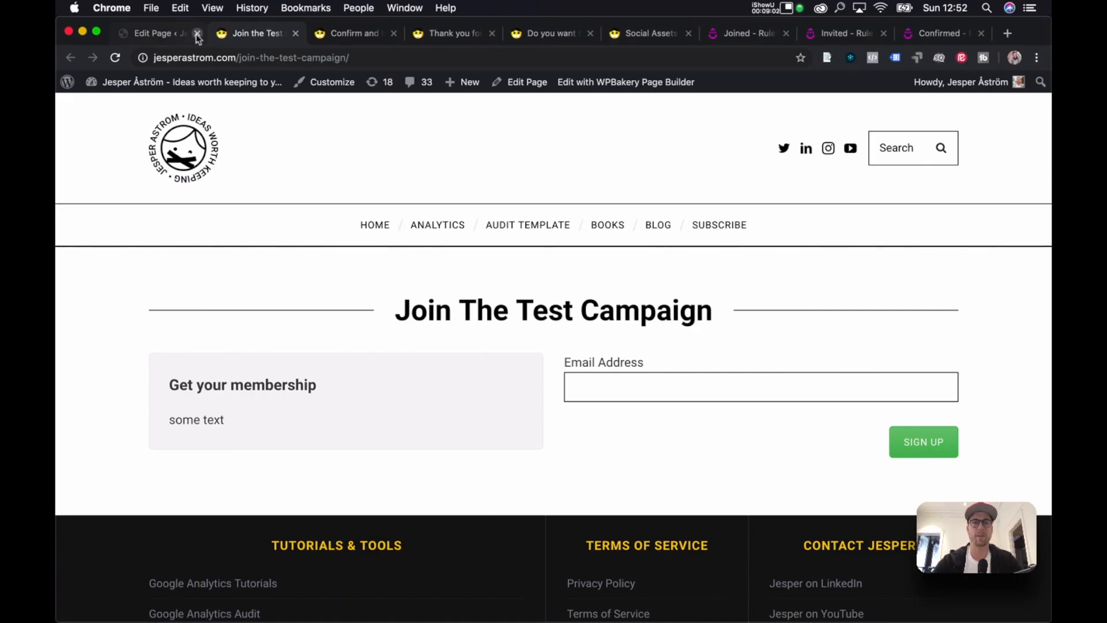
{"action": "left_click", "coordinate": [197, 33]}
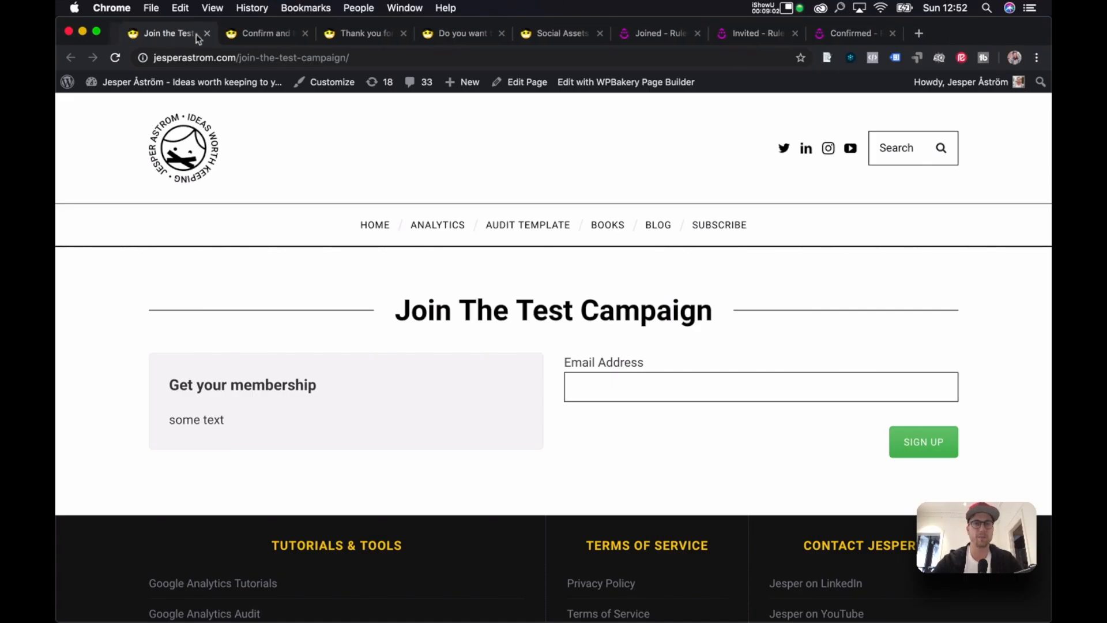
{"action": "left_click", "coordinate": [196, 33]}
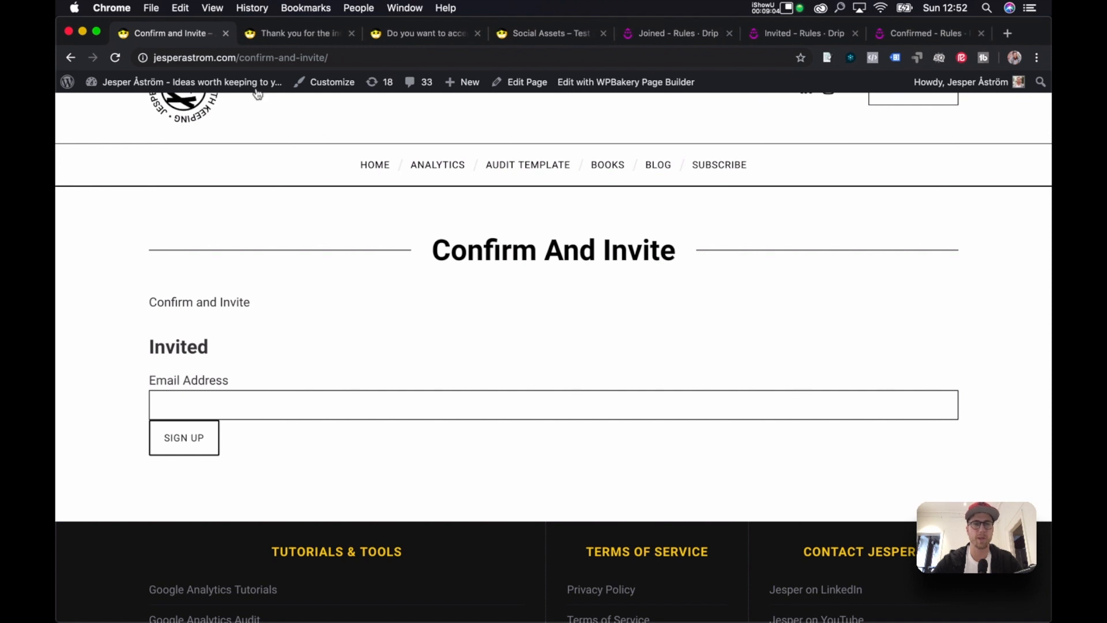
{"action": "left_click", "coordinate": [517, 82]}
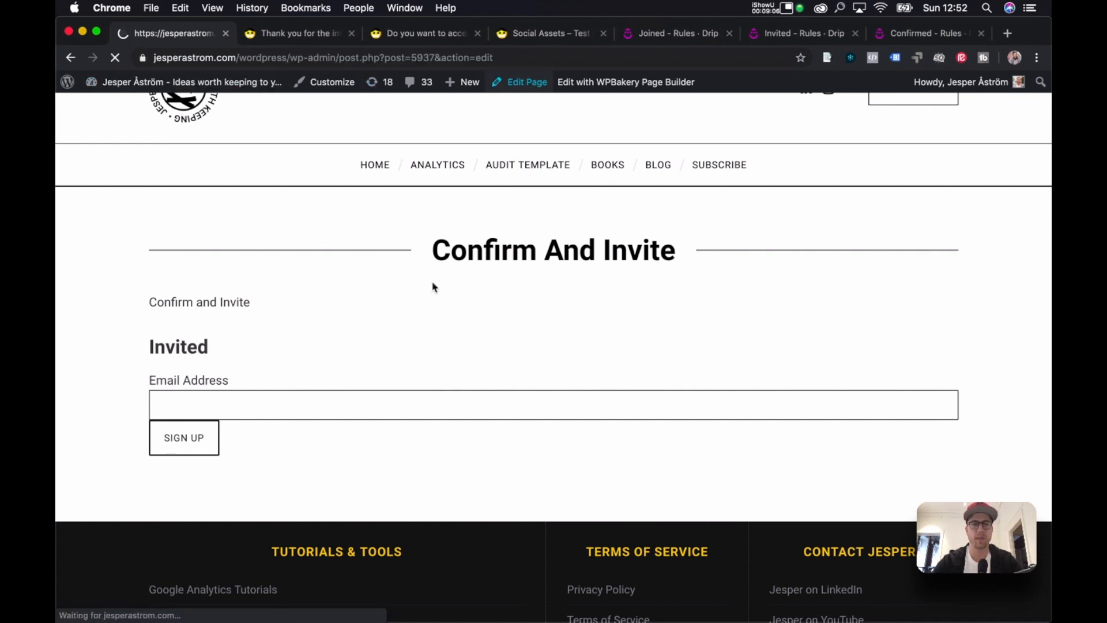
Replace the text block with the thank-you, confirmation-email and one-invite message, splitting off 'Thank you for joining.'.
{"action": "scroll", "coordinate": [350, 213], "scroll_direction": "down", "scroll_amount": 10}
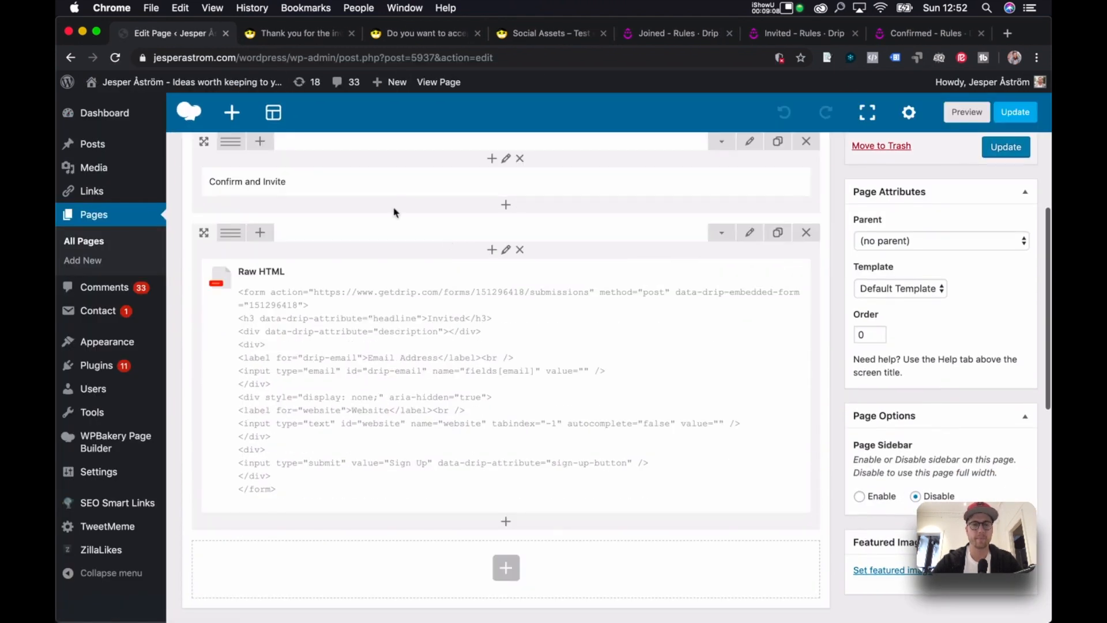
{"action": "mouse_move", "coordinate": [520, 185]}
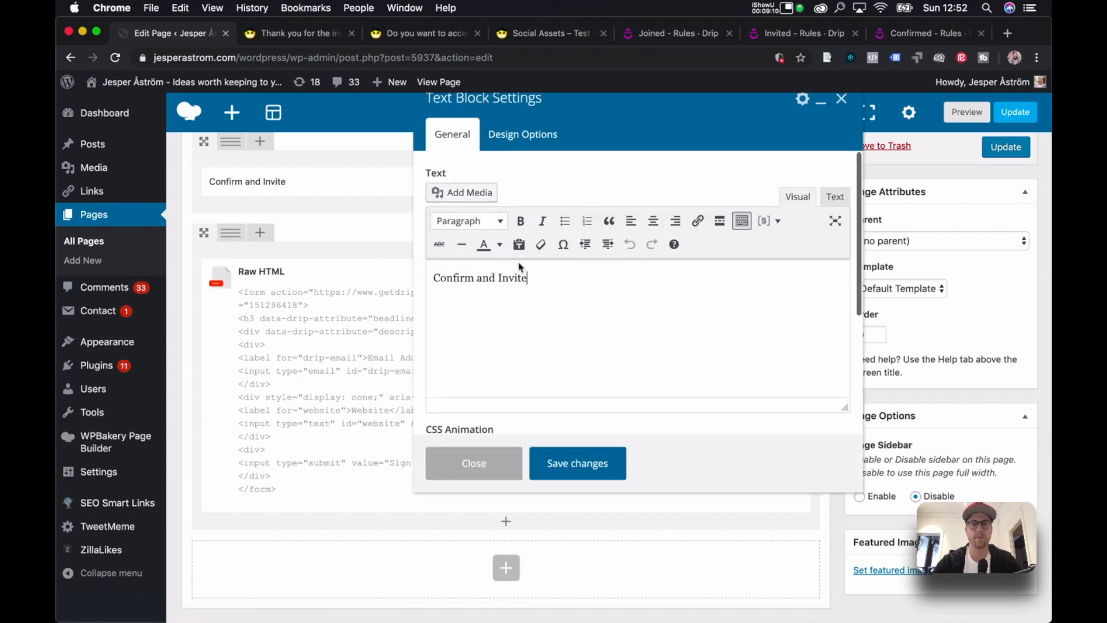
{"action": "triple_click", "coordinate": [514, 277]}
{"action": "type", "text": "On Th"}
{"action": "key", "text": "BackSpace"}
{"action": "key", "text": "BackSpace"}
{"action": "key", "text": "BackSpace"}
{"action": "key", "text": "BackSpace"}
{"action": "key", "text": "BackSpace"}
{"action": "type", "text": "Thank"}
{"action": "key", "text": "BackSpace"}
{"action": "key", "text": "BackSpace"}
{"action": "type", "text": "ank you for joining. A confirmation email has been sent to your inbox. Th"}
{"action": "key", "text": "BackSpace"}
{"action": "key", "text": "BackSpace"}
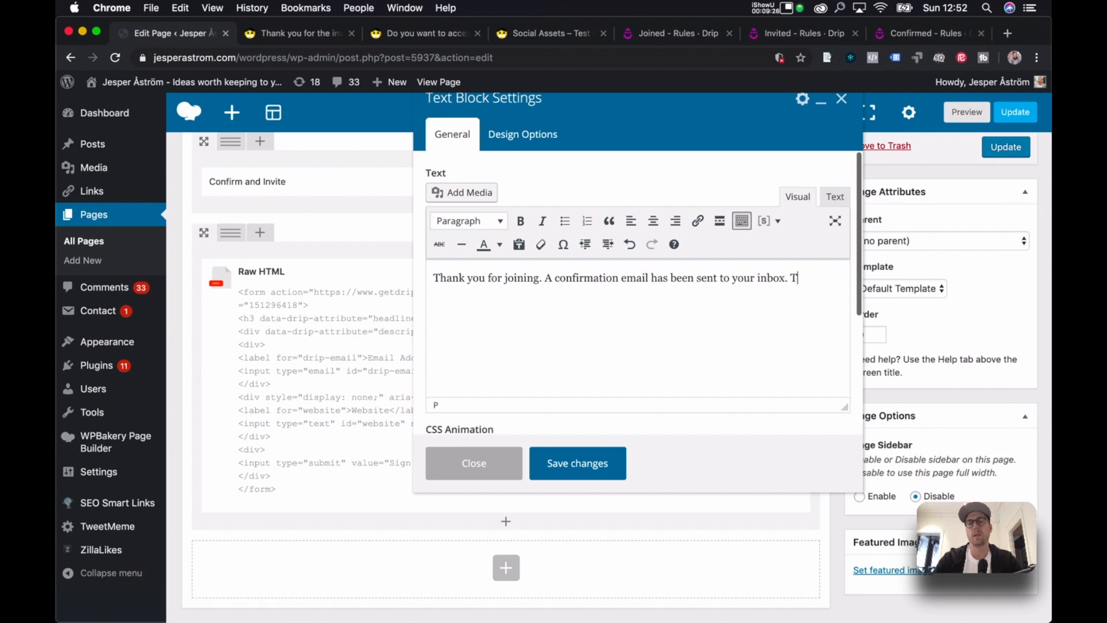
{"action": "type", "text": "On this pag"}
{"action": "type", "text": "e would l"}
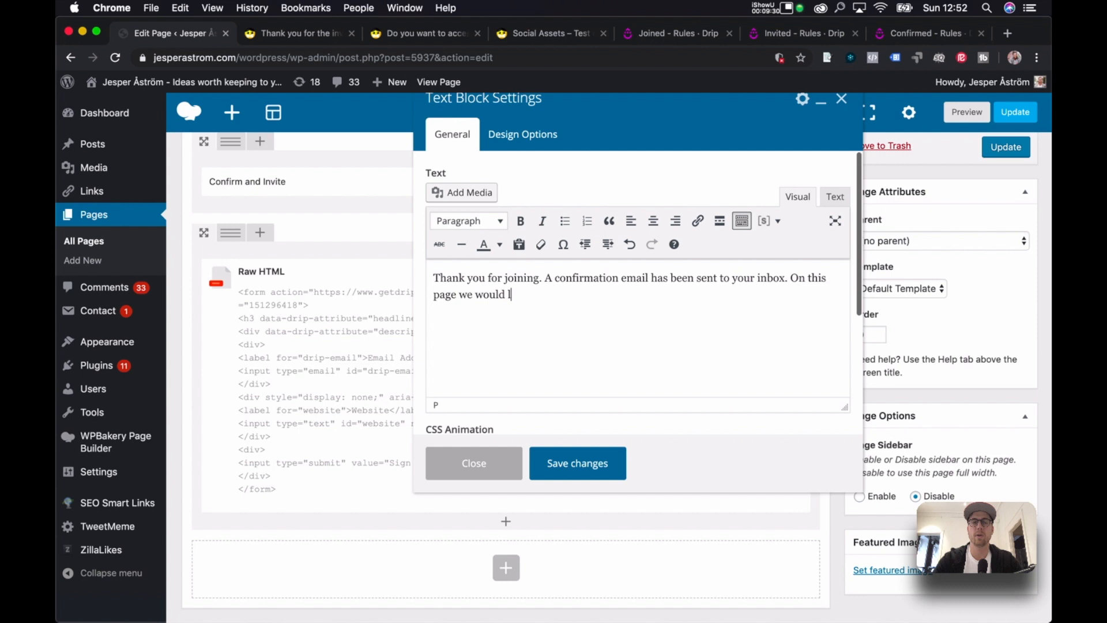
{"action": "type", "text": "ike to offer you to"}
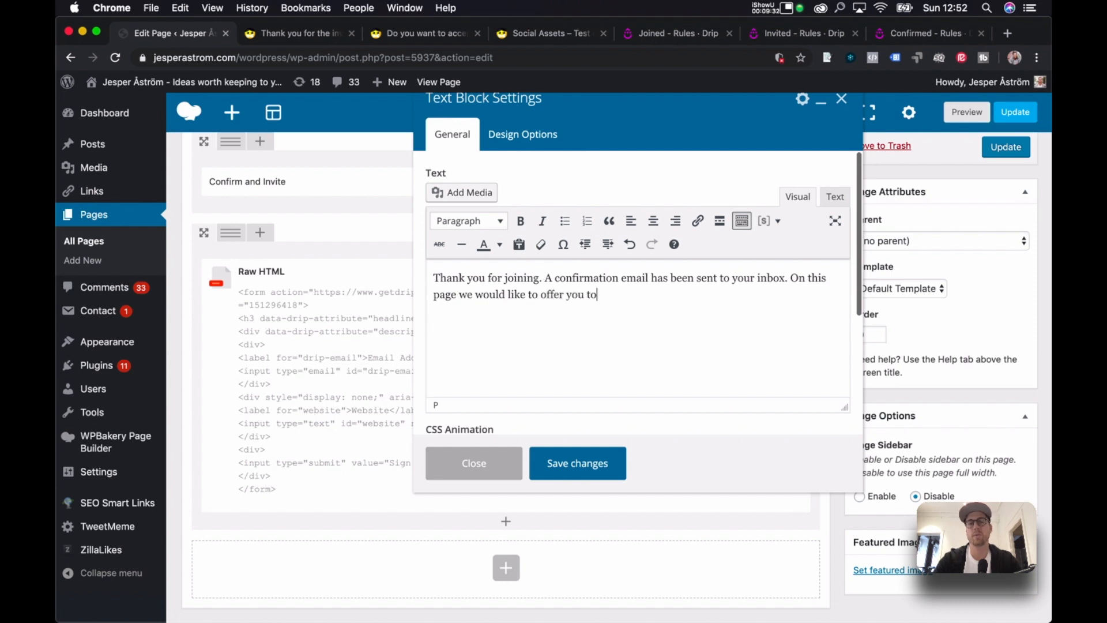
{"action": "type", "text": " invite max 1 more per"}
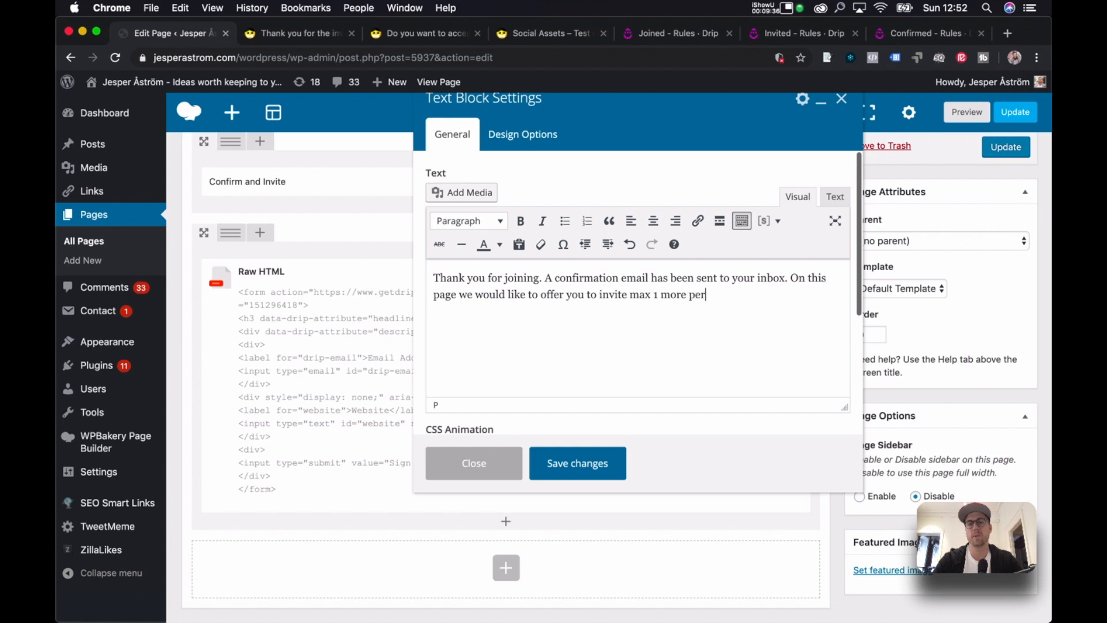
{"action": "type", "text": "son to the service. "}
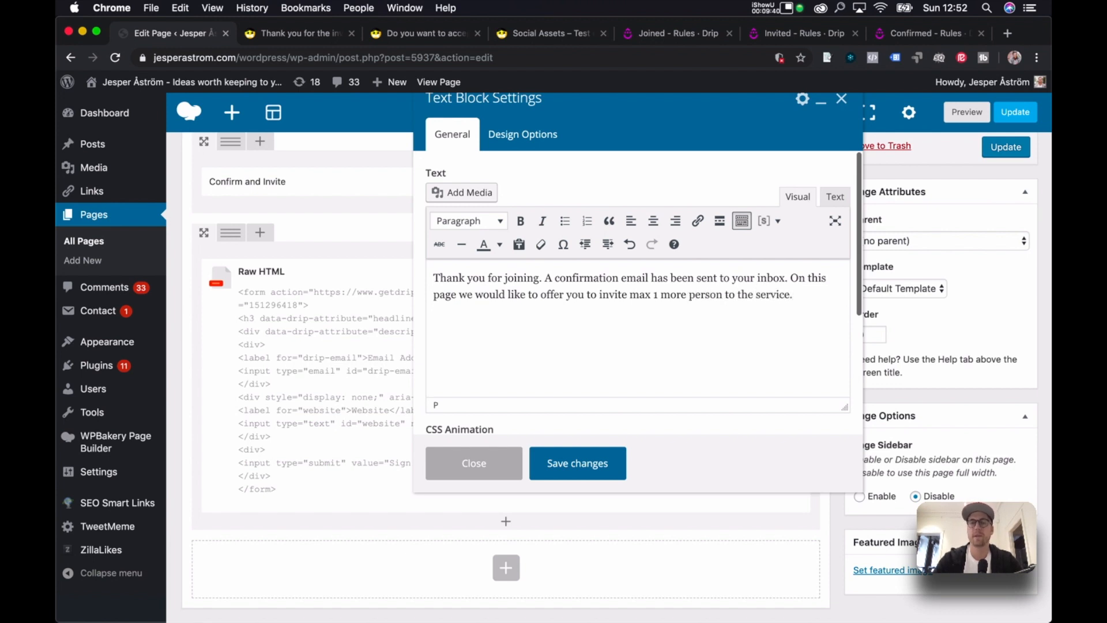
{"action": "type", "text": "This will be avail"}
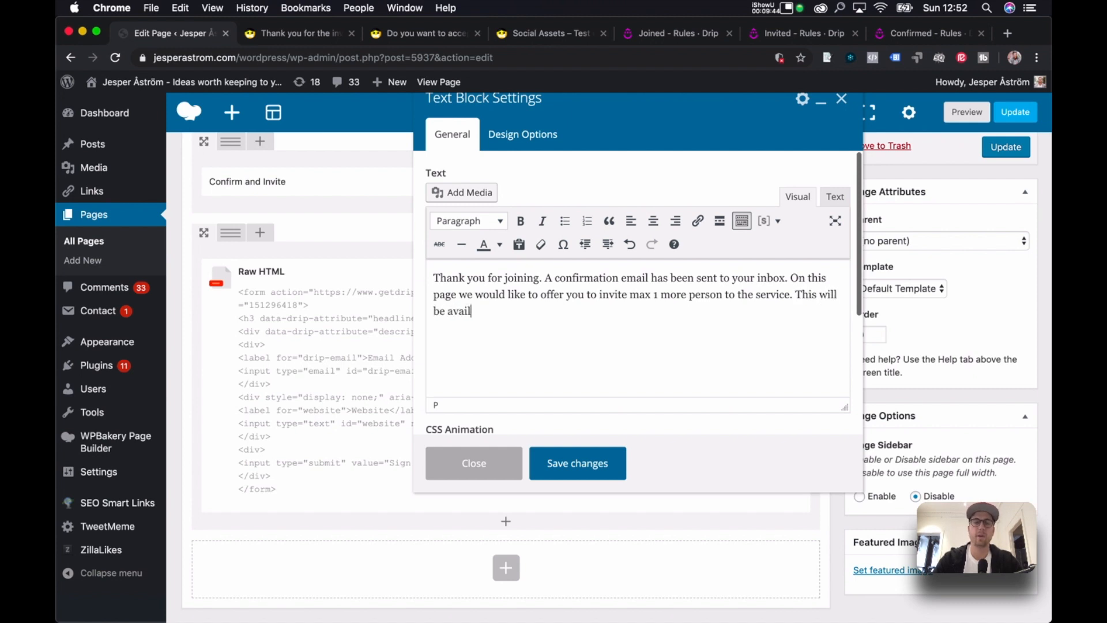
{"action": "type", "text": "able for "}
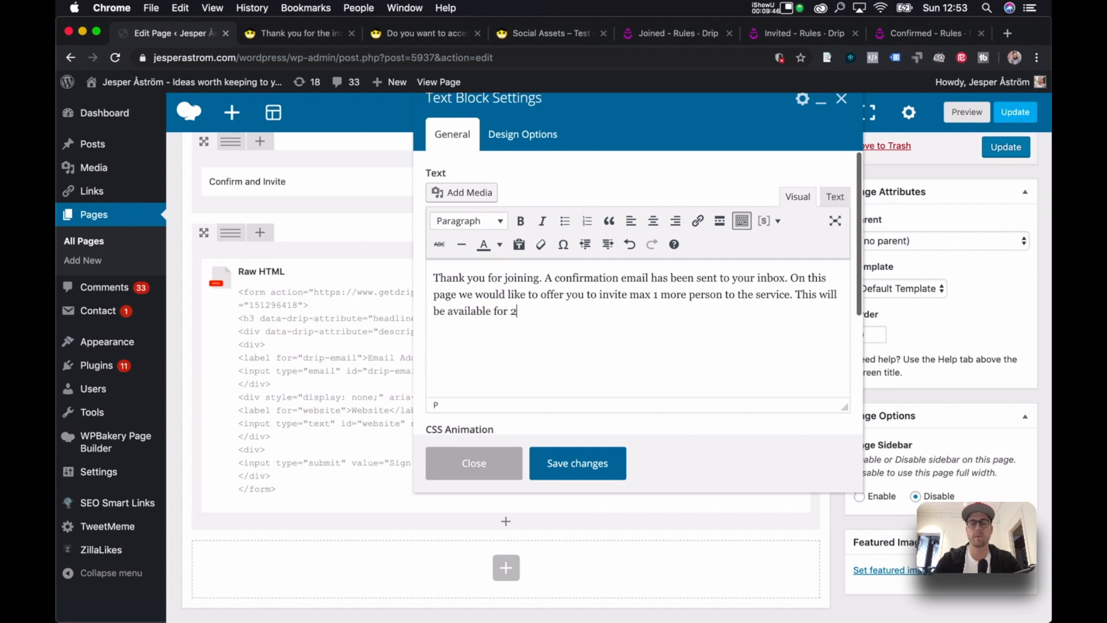
{"action": "type", "text": "24 hours. Pel"}
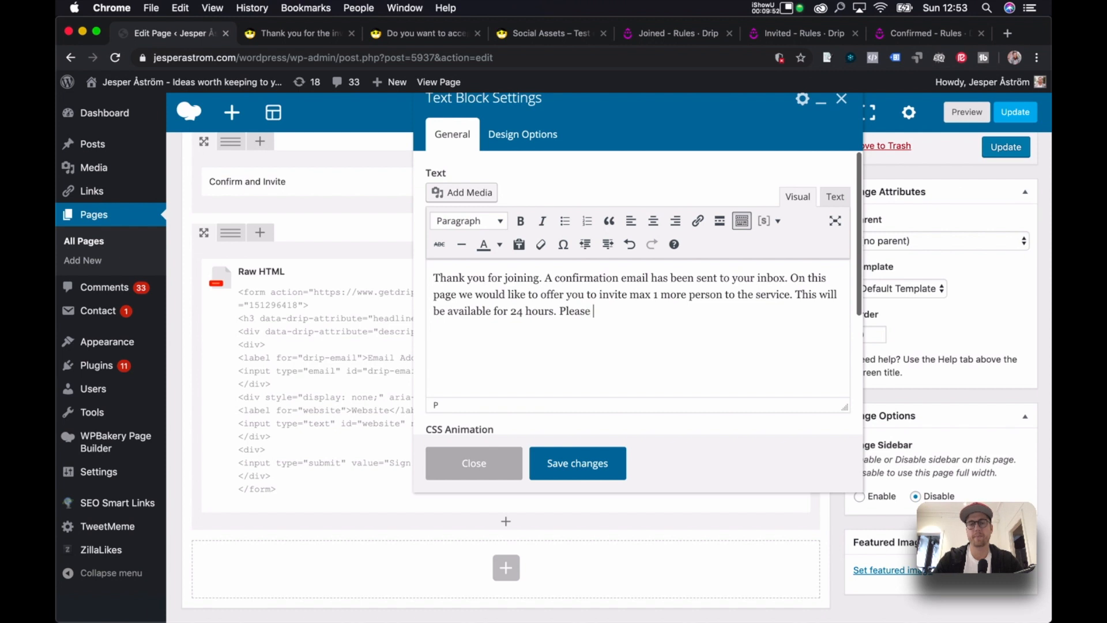
{"action": "type", "text": "eept t"}
{"action": "key", "text": "BackSpace"}
{"action": "key", "text": "BackSpace"}
{"action": "type", "text": "he community"}
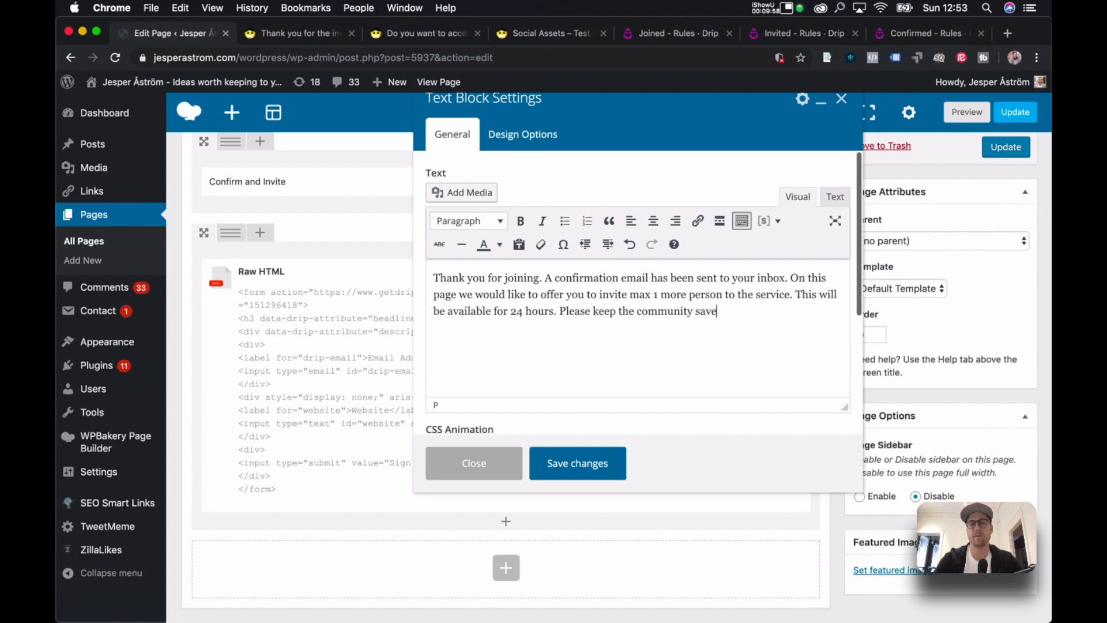
{"action": "type", "text": " safe!"}
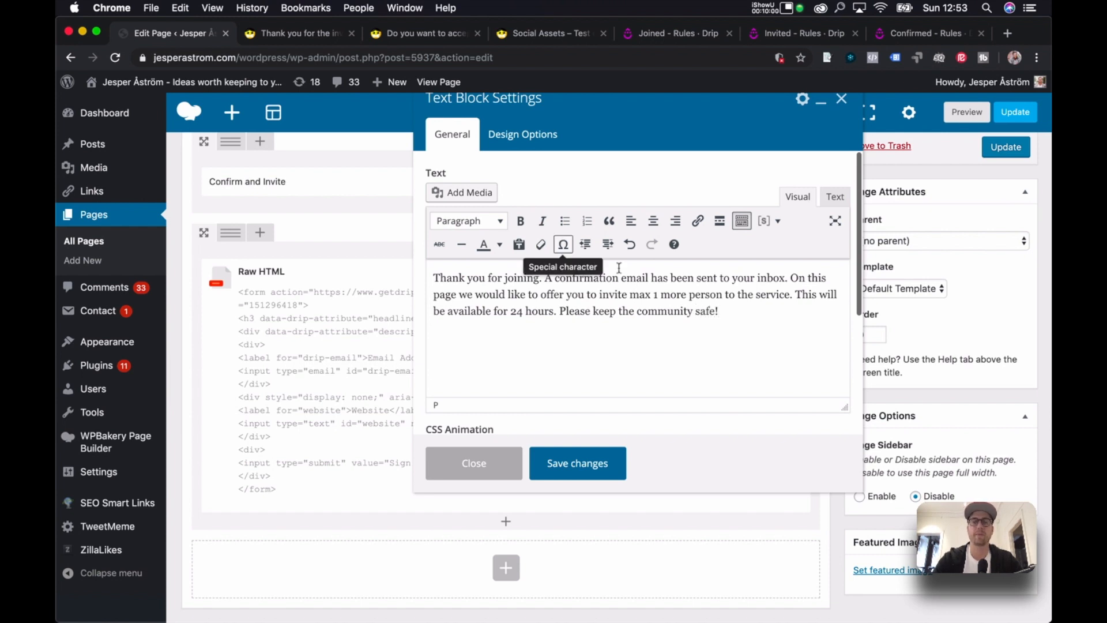
{"action": "left_click", "coordinate": [547, 278]}
{"action": "key", "text": "Return"}
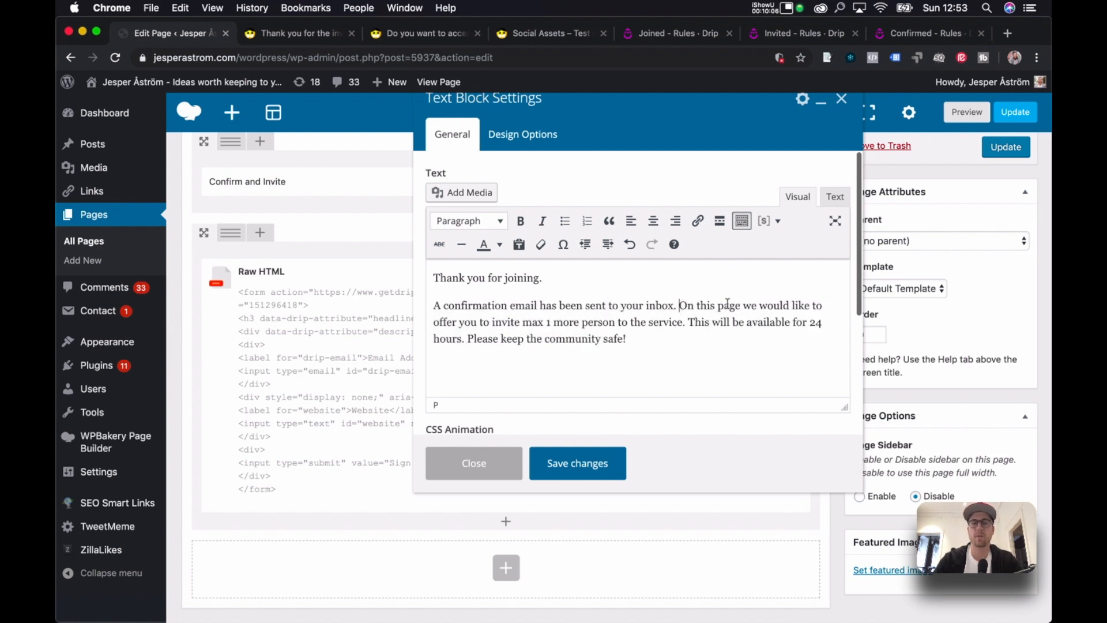
Start a new paragraph before 'On this page' and bold 'invite max 1 more person'.
{"action": "key", "text": "Return"}
{"action": "left_click_drag", "start_coordinate": [765, 350], "coordinate": [463, 341]}
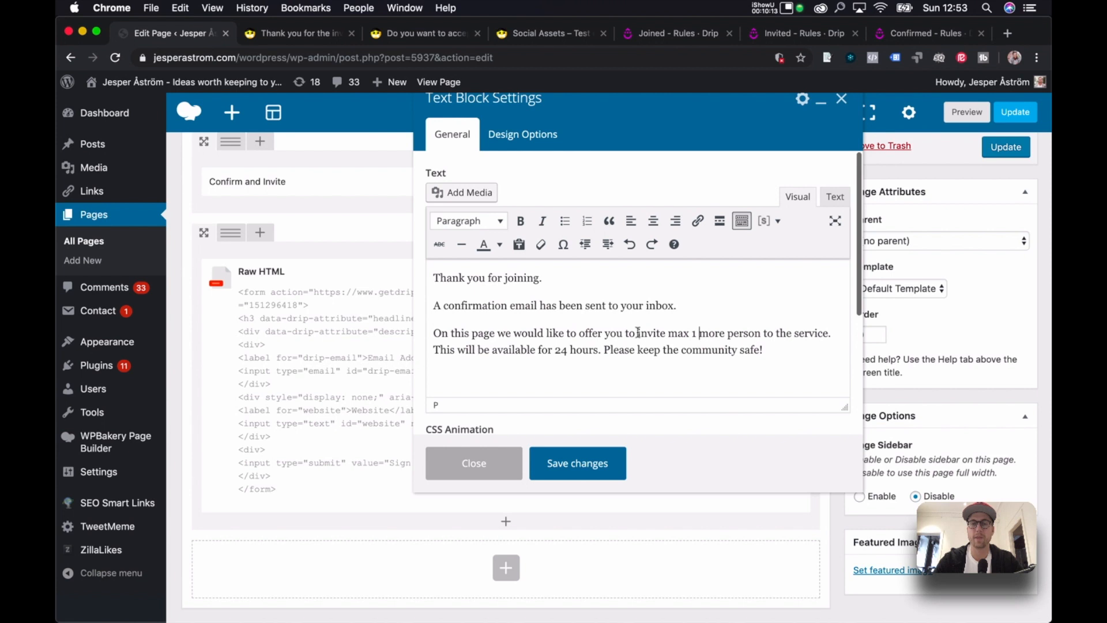
{"action": "left_click_drag", "start_coordinate": [638, 333], "coordinate": [764, 329]}
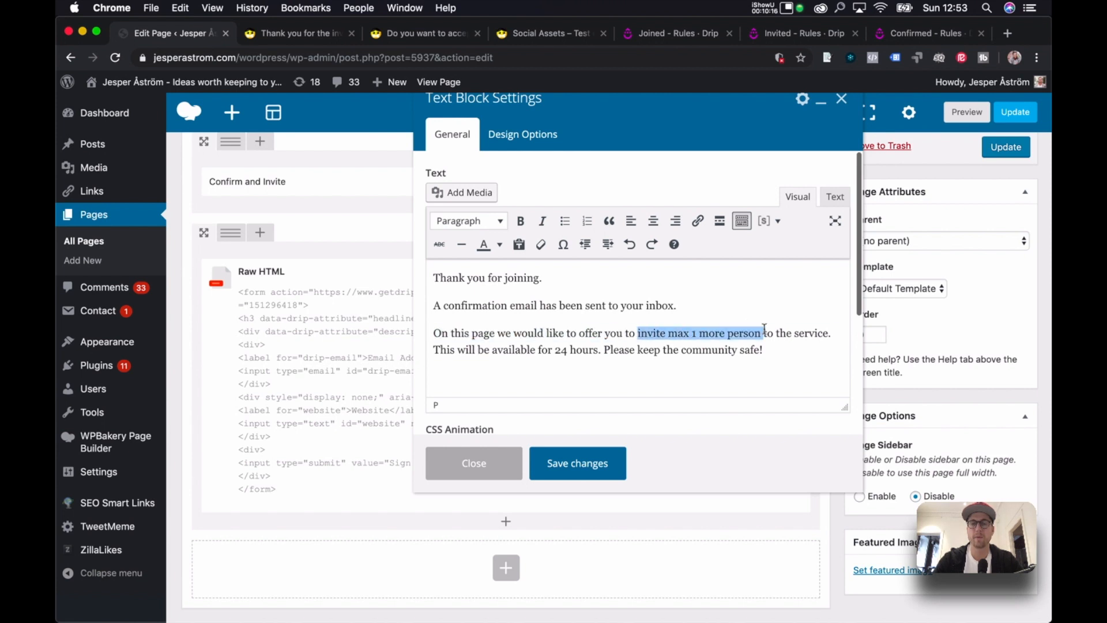
{"action": "key", "text": "super+b"}
{"action": "left_click", "coordinate": [793, 352]}
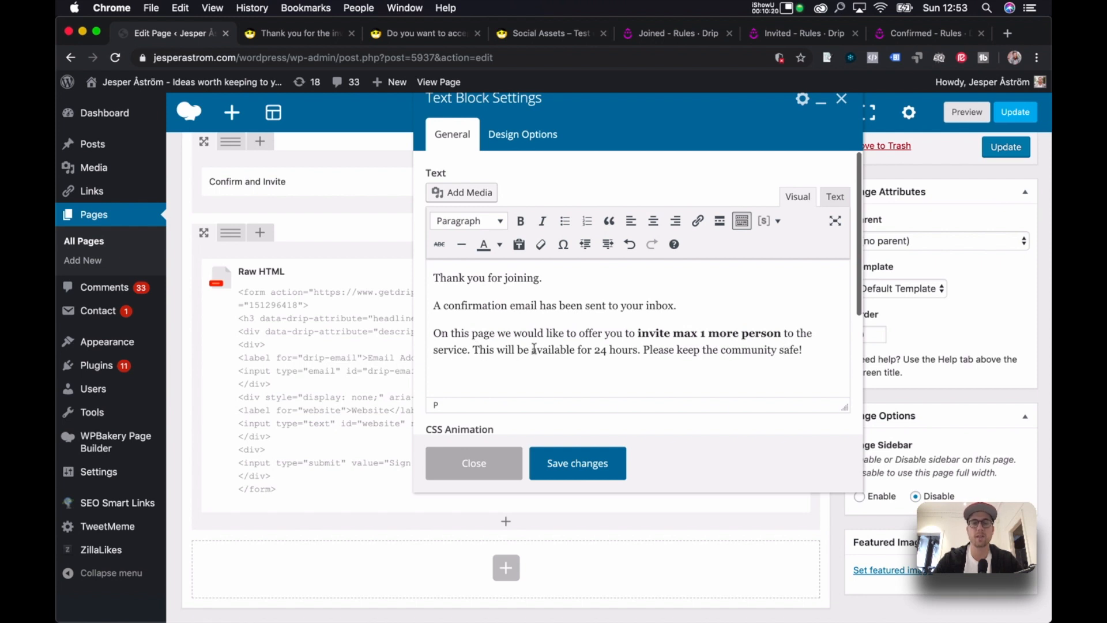
Colour 'available for 24 hours.' red and save the text block.
{"action": "left_click", "coordinate": [616, 350]}
{"action": "left_click_drag", "start_coordinate": [532, 350], "coordinate": [640, 349]}
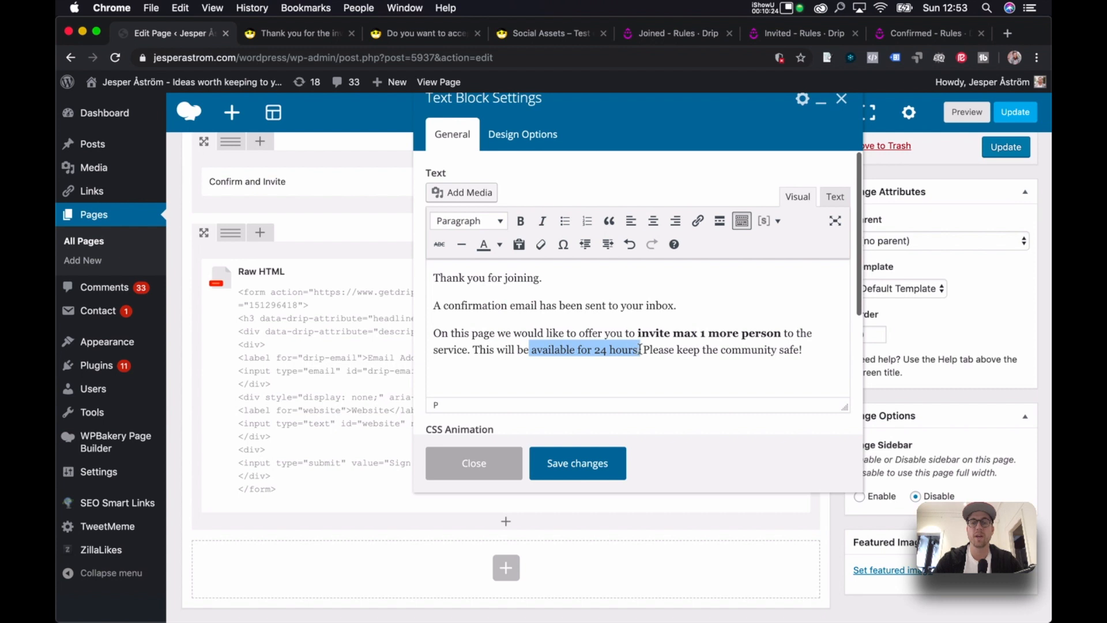
{"action": "left_click", "coordinate": [499, 245]}
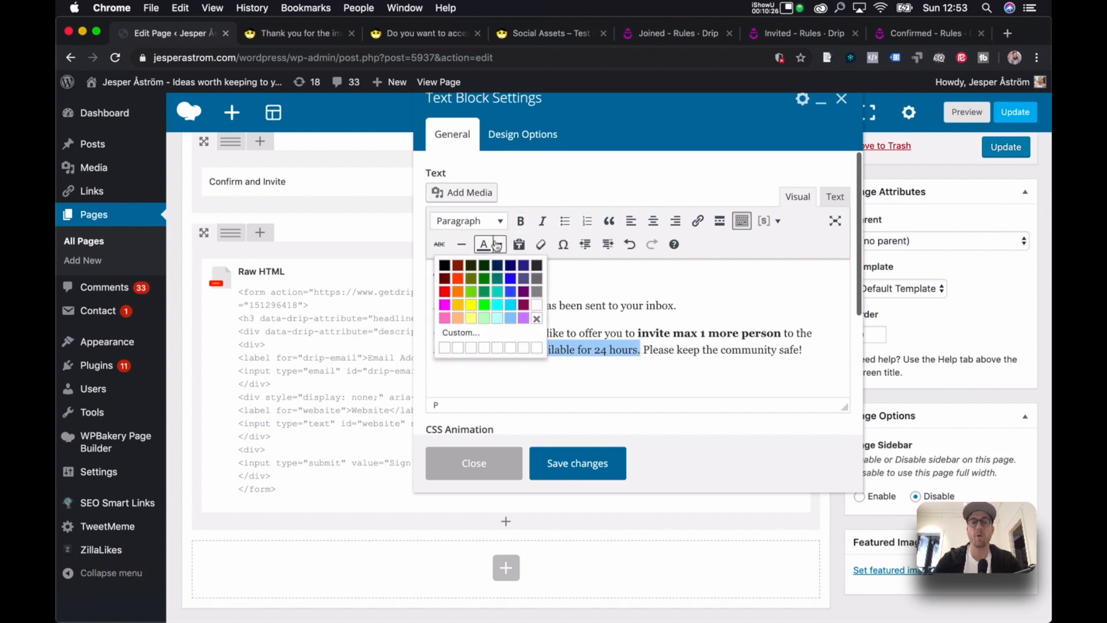
{"action": "left_click", "coordinate": [445, 292]}
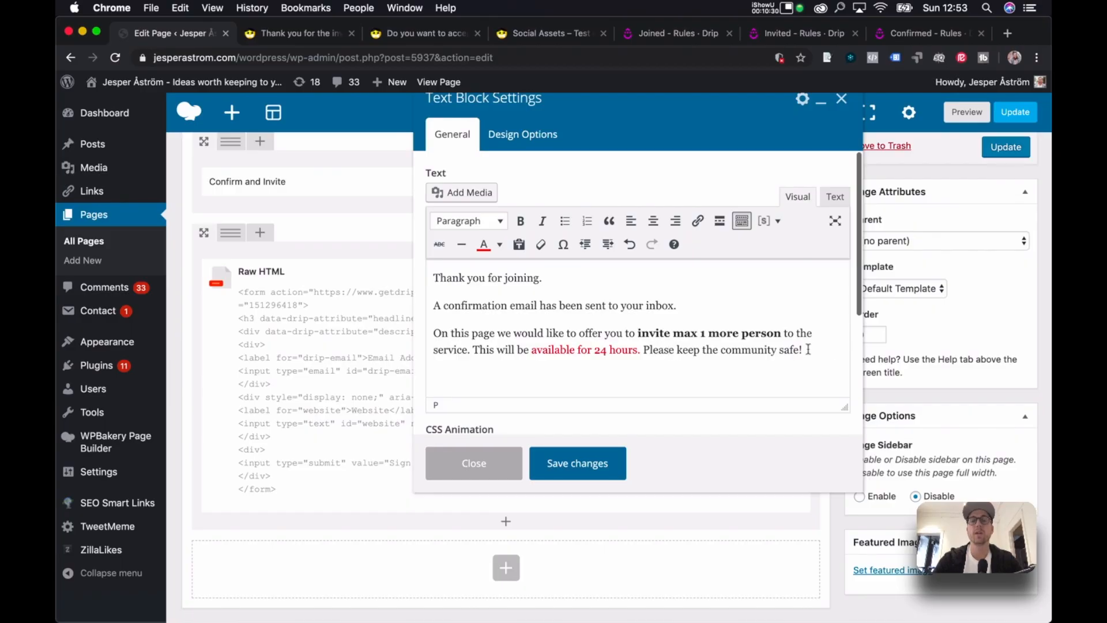
{"action": "scroll", "coordinate": [812, 350], "scroll_direction": "down", "scroll_amount": 1}
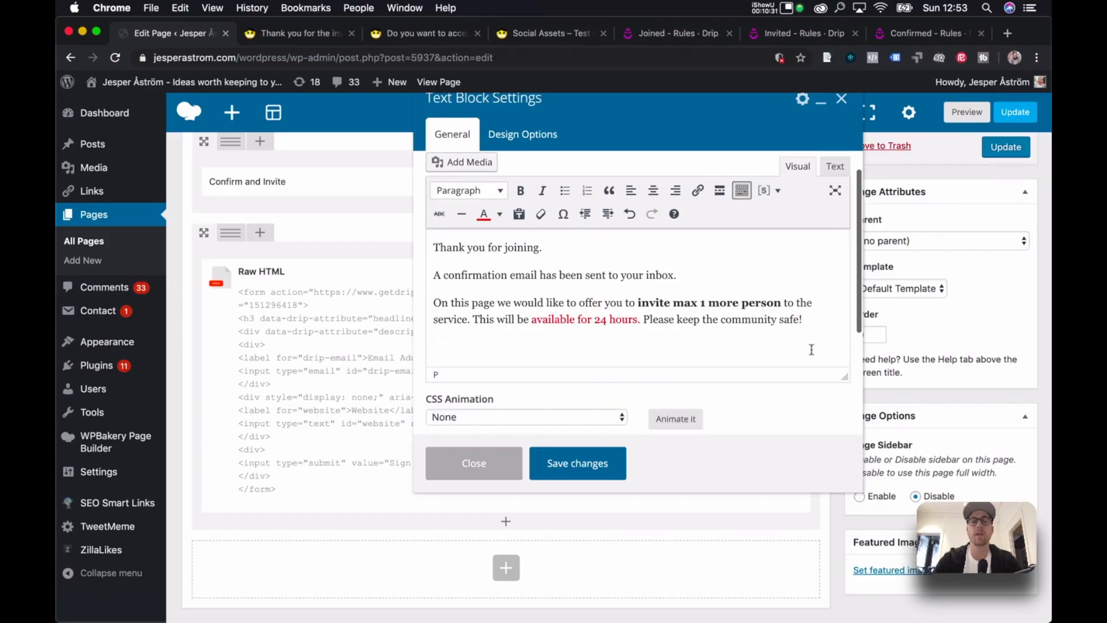
{"action": "left_click", "coordinate": [580, 461]}
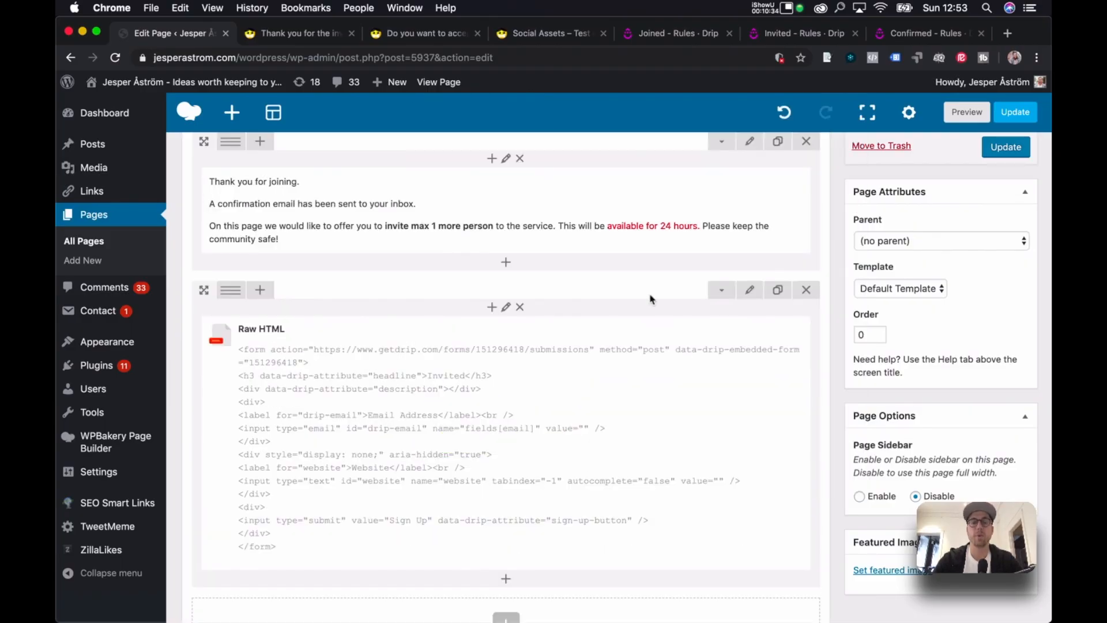
Update the page and open the live Confirm and Invite page in a new tab.
{"action": "left_click", "coordinate": [1007, 148]}
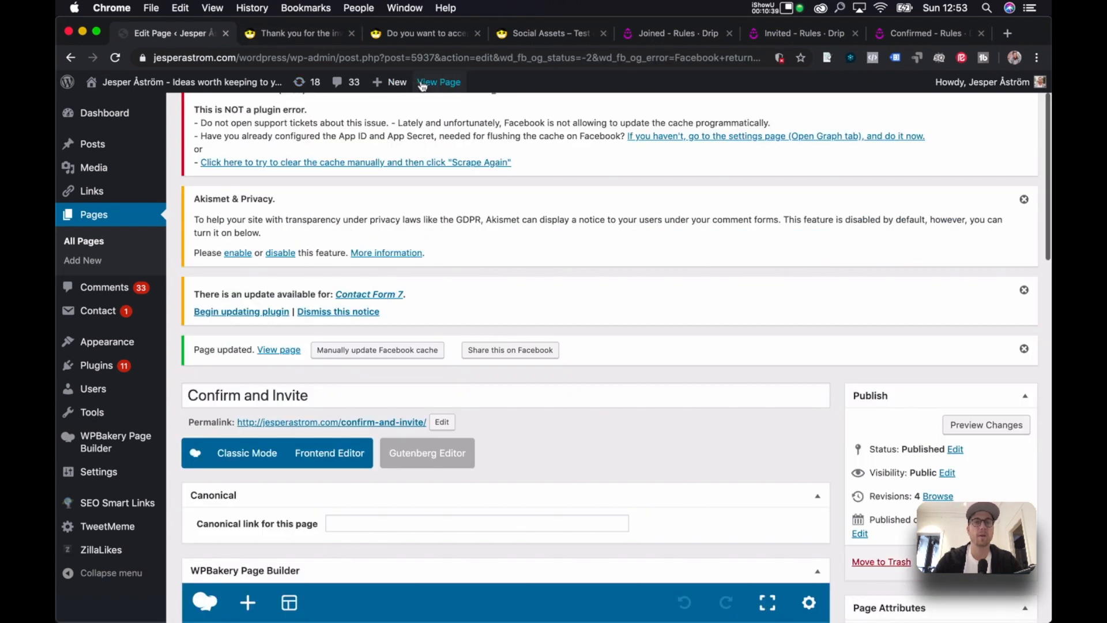
{"action": "left_click", "coordinate": [438, 82], "text": "super"}
{"action": "left_click", "coordinate": [271, 34]}
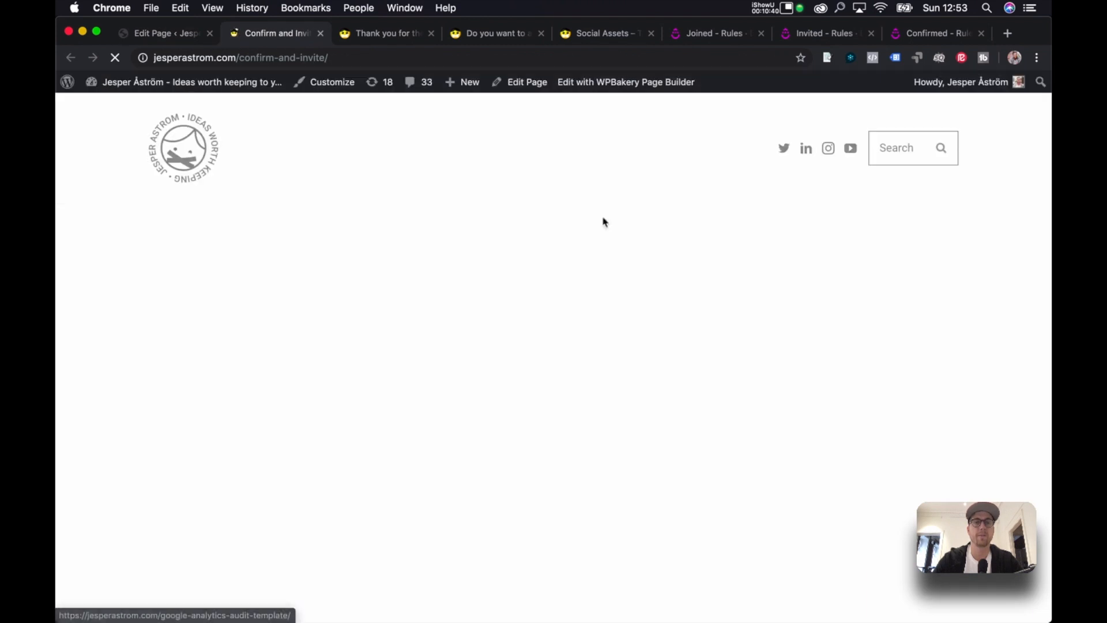
{"action": "scroll", "coordinate": [571, 339], "scroll_direction": "down", "scroll_amount": 1}
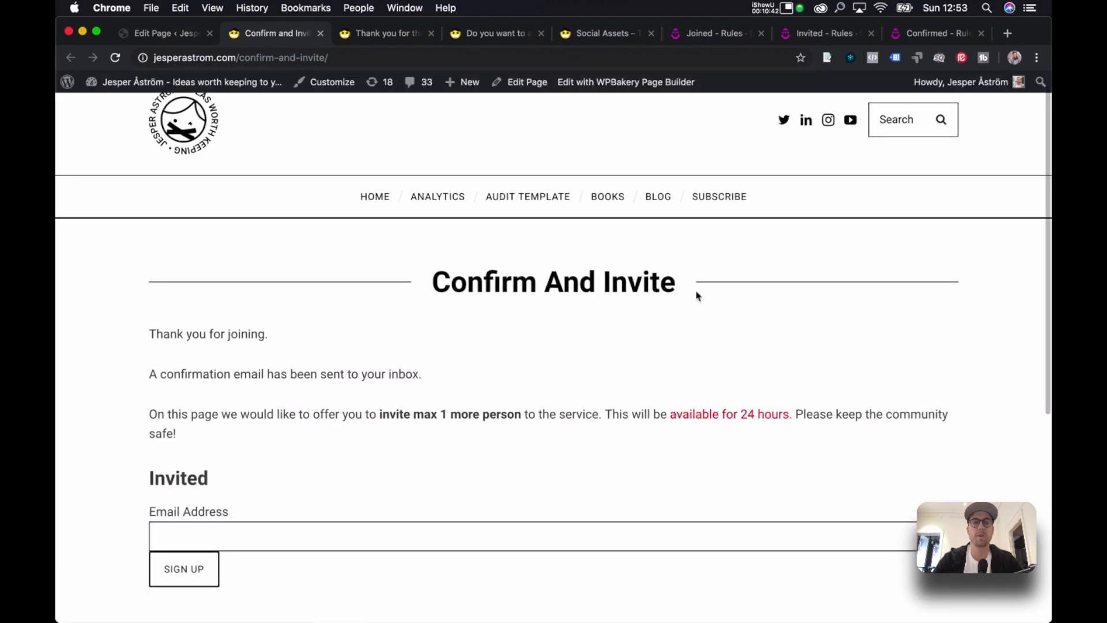
{"action": "scroll", "coordinate": [489, 326], "scroll_direction": "down", "scroll_amount": 3}
Review the confirmation text, red 24-hours phrase and bold invite phrase, then return to the editor.
{"action": "left_click_drag", "start_coordinate": [159, 298], "coordinate": [447, 338]}
{"action": "left_click", "coordinate": [447, 339]}
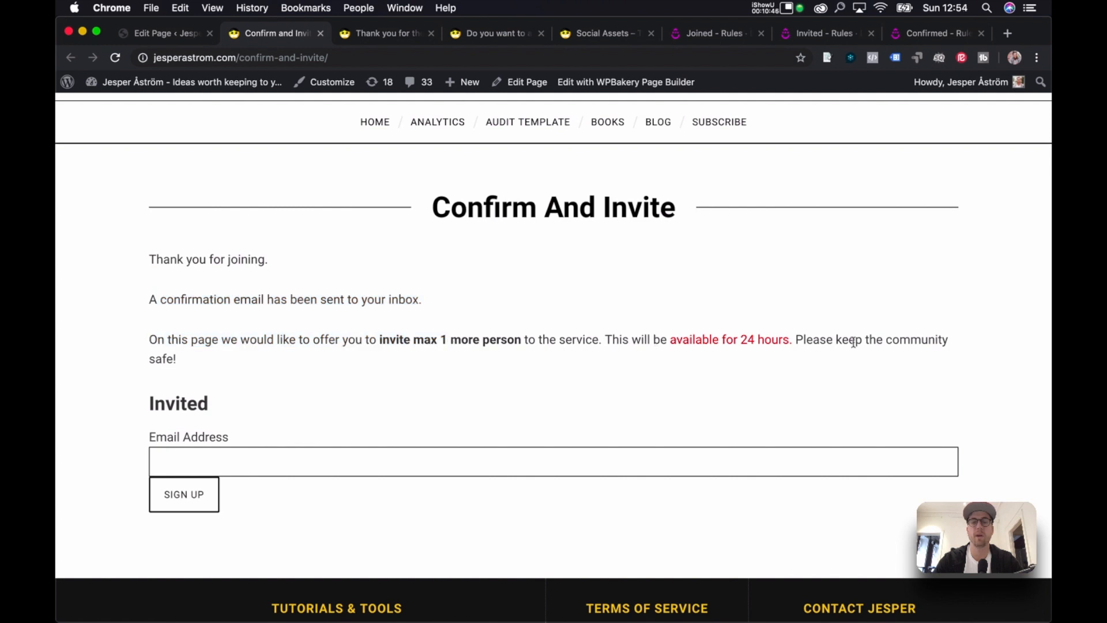
{"action": "left_click_drag", "start_coordinate": [664, 339], "coordinate": [798, 361]}
{"action": "left_click", "coordinate": [798, 361]}
{"action": "left_click_drag", "start_coordinate": [381, 341], "coordinate": [603, 342]}
{"action": "left_click", "coordinate": [191, 378]}
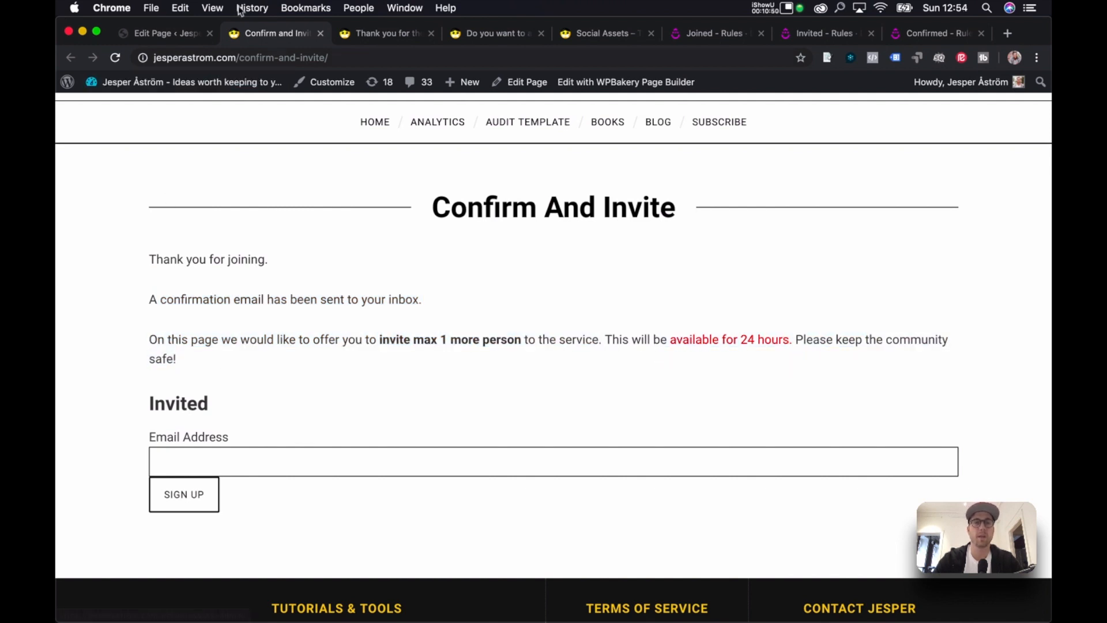
{"action": "left_click", "coordinate": [170, 33]}
{"action": "scroll", "coordinate": [638, 267], "scroll_direction": "down", "scroll_amount": 8}
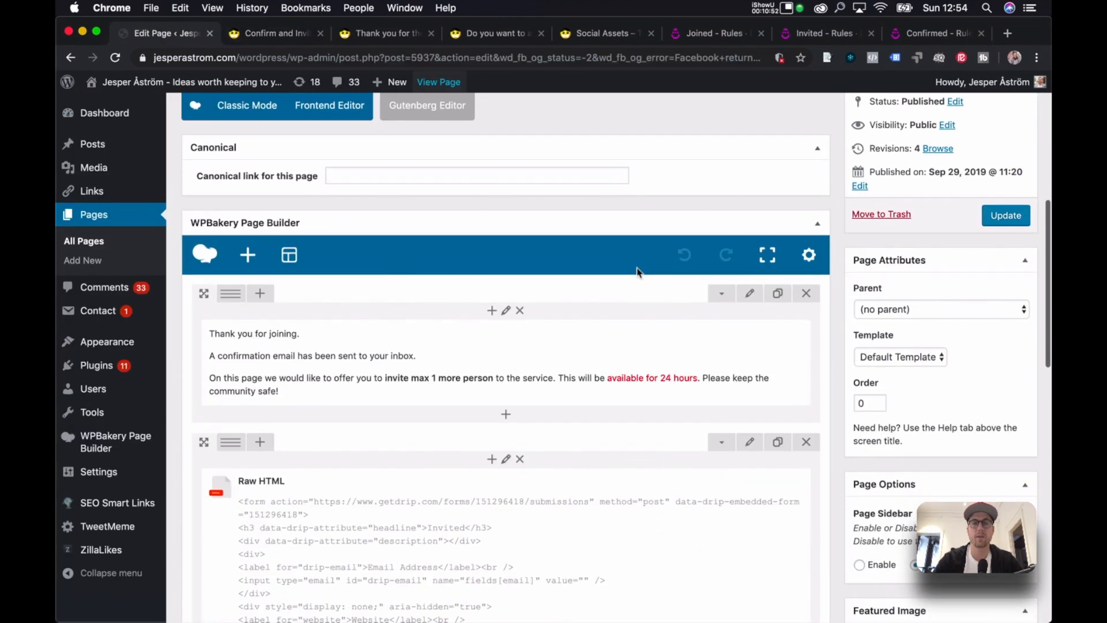
In the form's Raw HTML code, replace the h3 headline 'Invited' with '1 Invite left'.
{"action": "scroll", "coordinate": [411, 292], "scroll_direction": "down", "scroll_amount": 5}
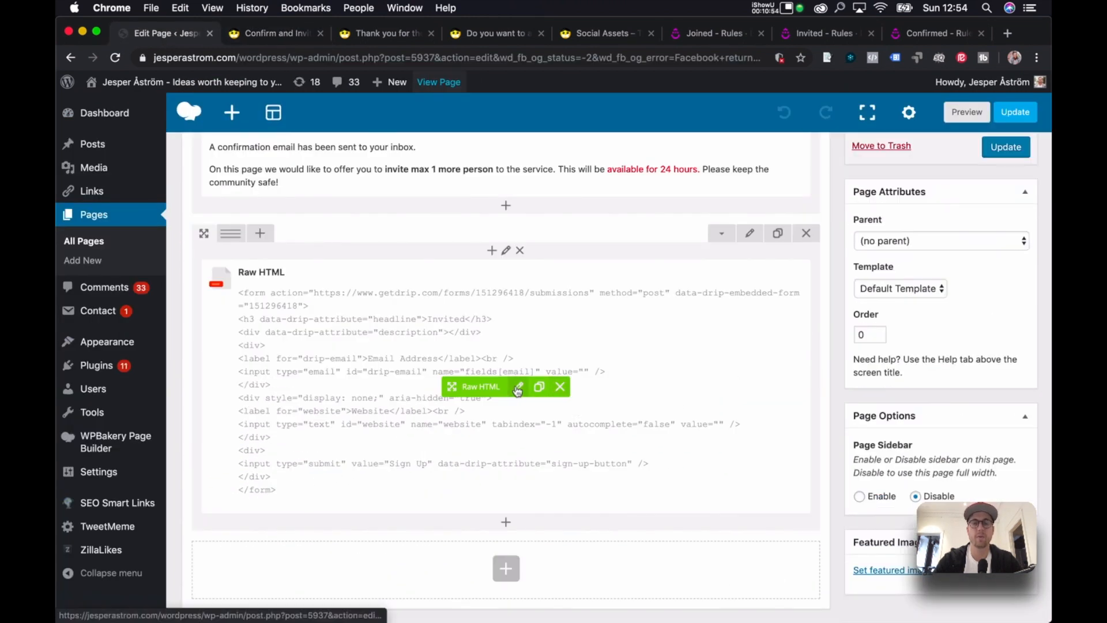
{"action": "left_click", "coordinate": [513, 386]}
{"action": "left_click", "coordinate": [651, 223]}
{"action": "left_click_drag", "start_coordinate": [658, 210], "coordinate": [432, 212]}
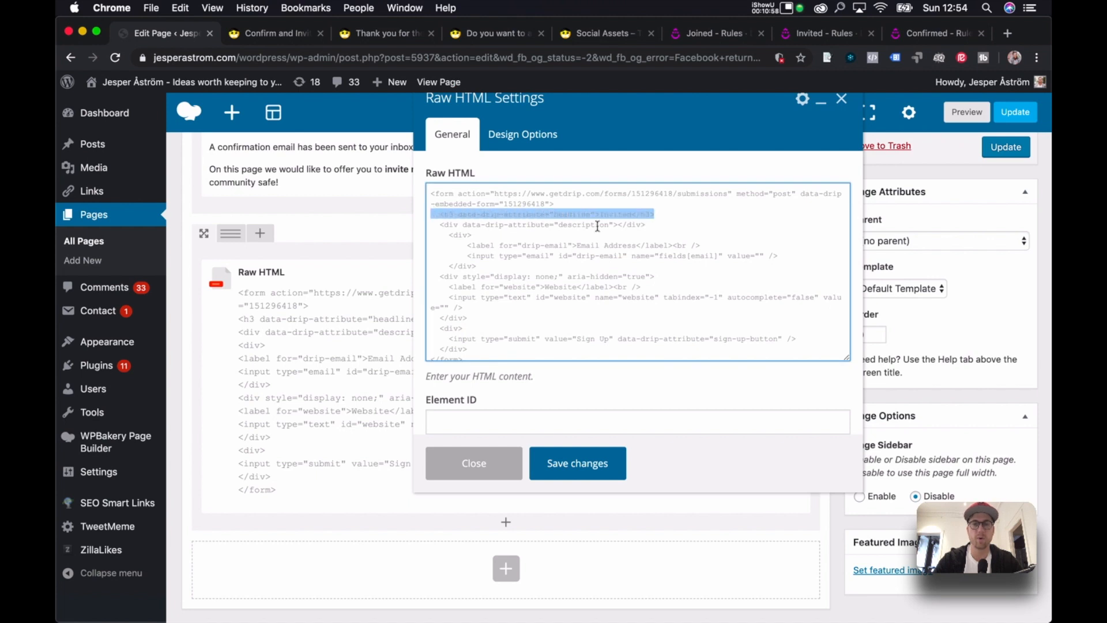
{"action": "double_click", "coordinate": [615, 214]}
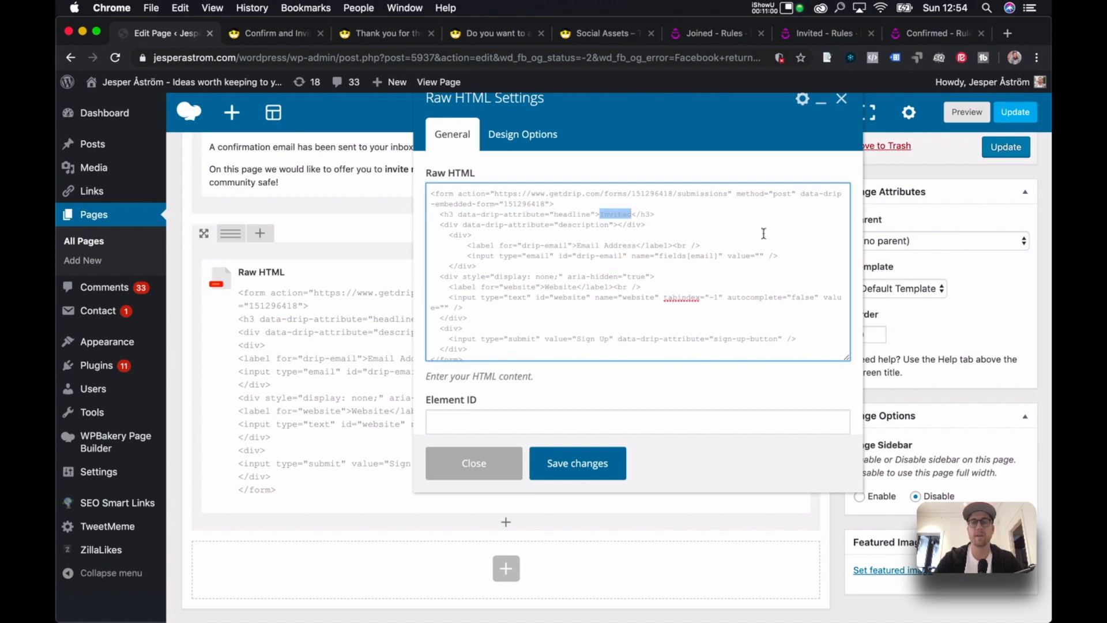
{"action": "type", "text": "21"}
{"action": "type", "text": " Invite left"}
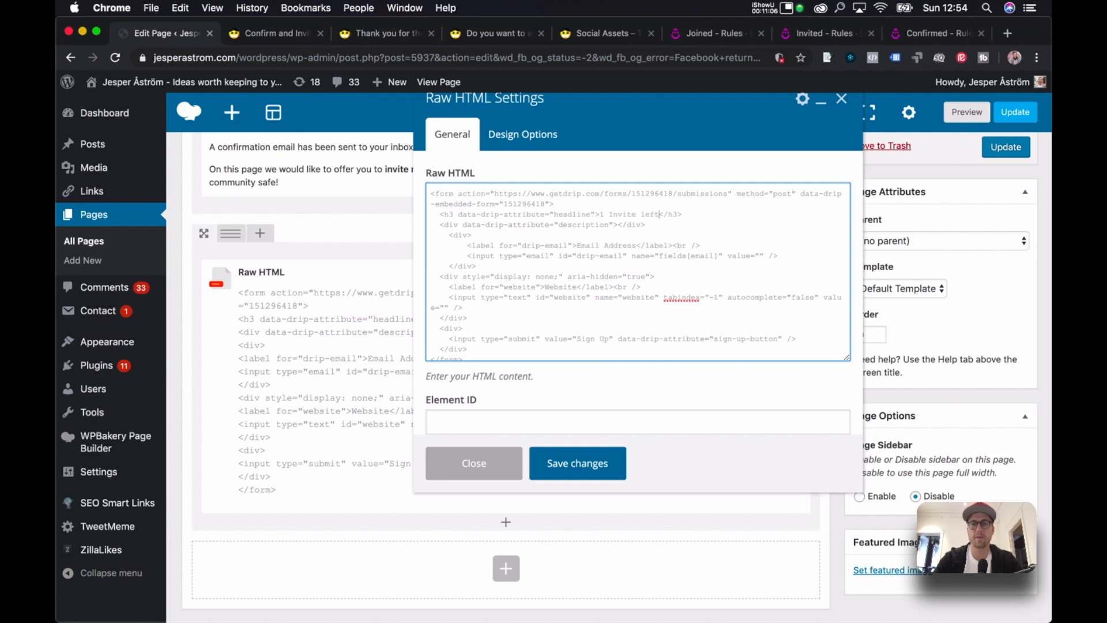
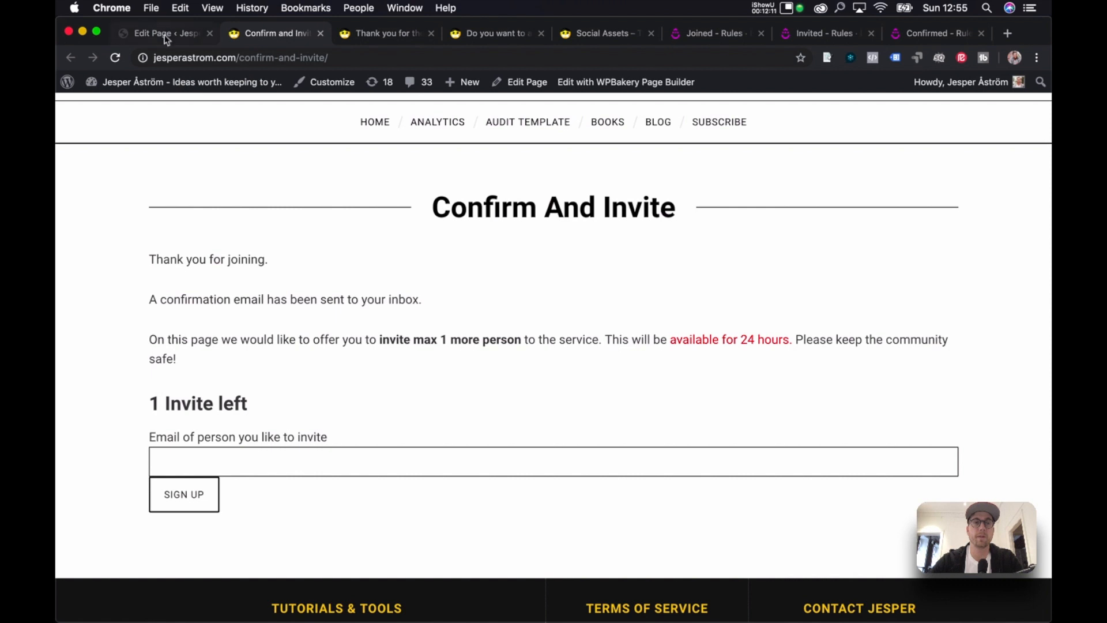
Change the Raw HTML submit button value from 'Sign Up' to 'Invite person now', save, and update the page.
{"action": "scroll", "coordinate": [496, 150], "scroll_direction": "down", "scroll_amount": 10}
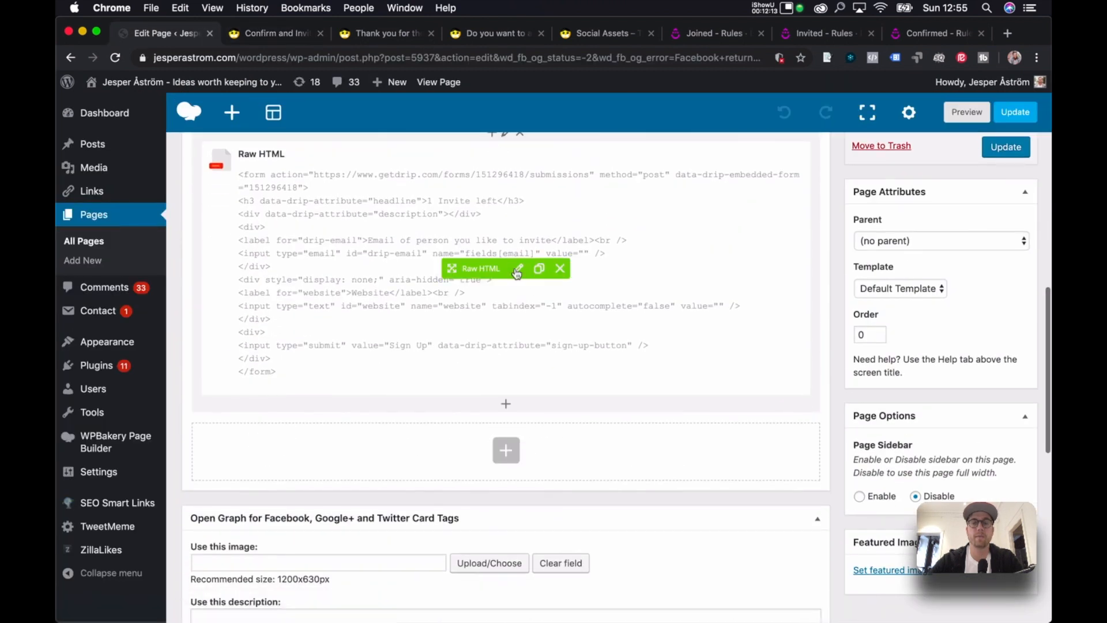
{"action": "left_click", "coordinate": [518, 270]}
{"action": "scroll", "coordinate": [675, 269], "scroll_direction": "down", "scroll_amount": 5}
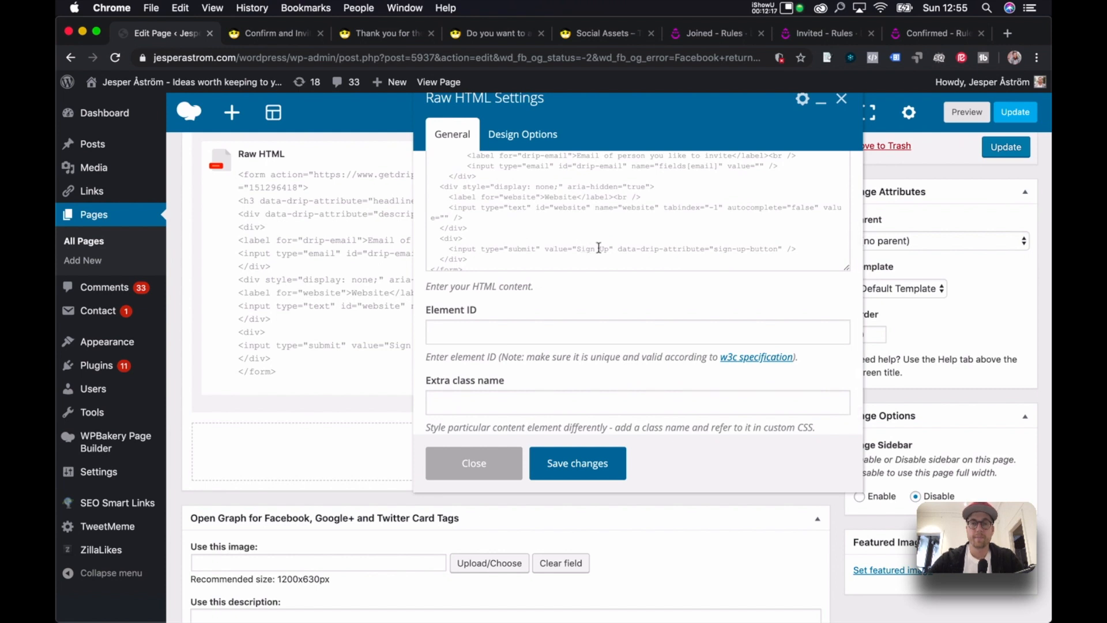
{"action": "left_click", "coordinate": [610, 249]}
{"action": "key", "text": "BackSpace"}
{"action": "key", "text": "BackSpace"}
{"action": "key", "text": "BackSpace"}
{"action": "key", "text": "BackSpace"}
{"action": "key", "text": "BackSpace"}
{"action": "key", "text": "BackSpace"}
{"action": "key", "text": "BackSpace"}
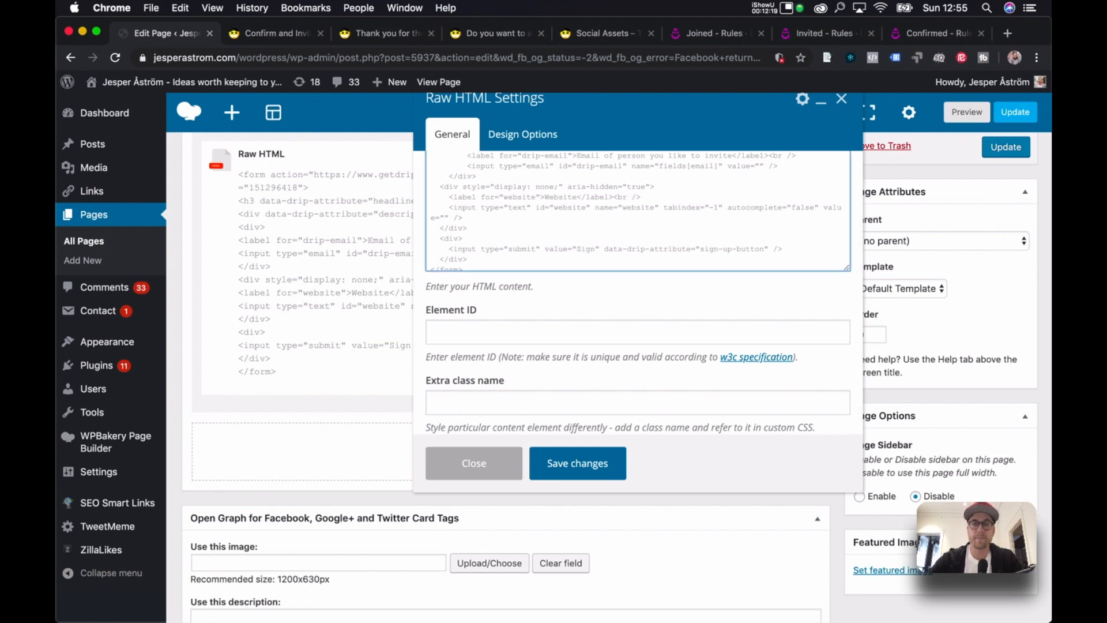
{"action": "type", "text": "Invite person na"}
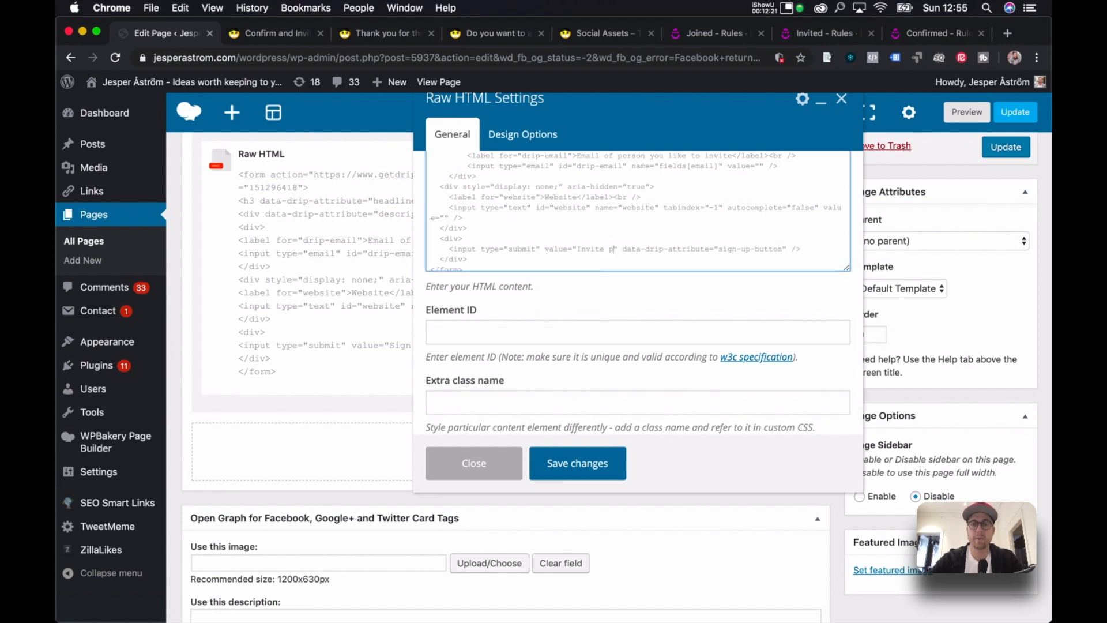
{"action": "key", "text": "BackSpace"}
{"action": "type", "text": "ow"}
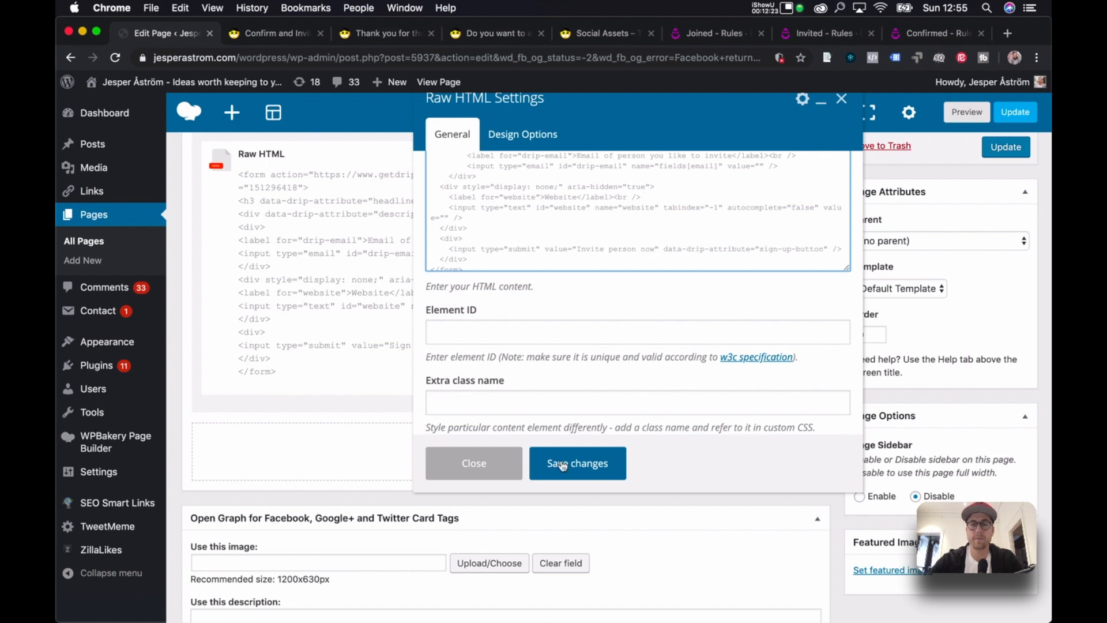
{"action": "left_click", "coordinate": [601, 462]}
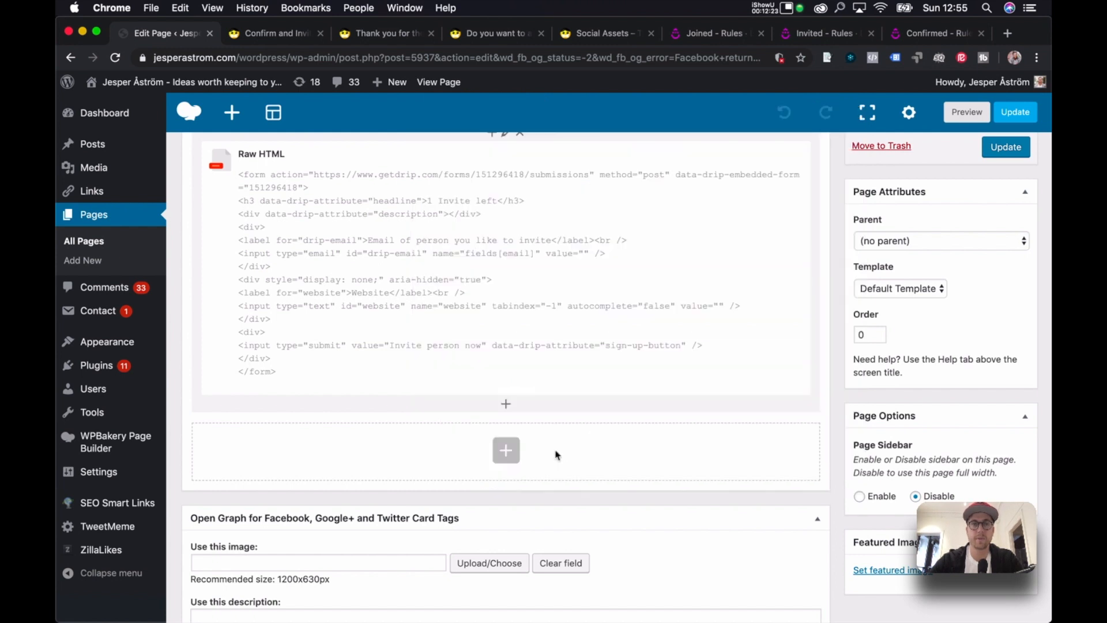
{"action": "left_click", "coordinate": [1018, 118]}
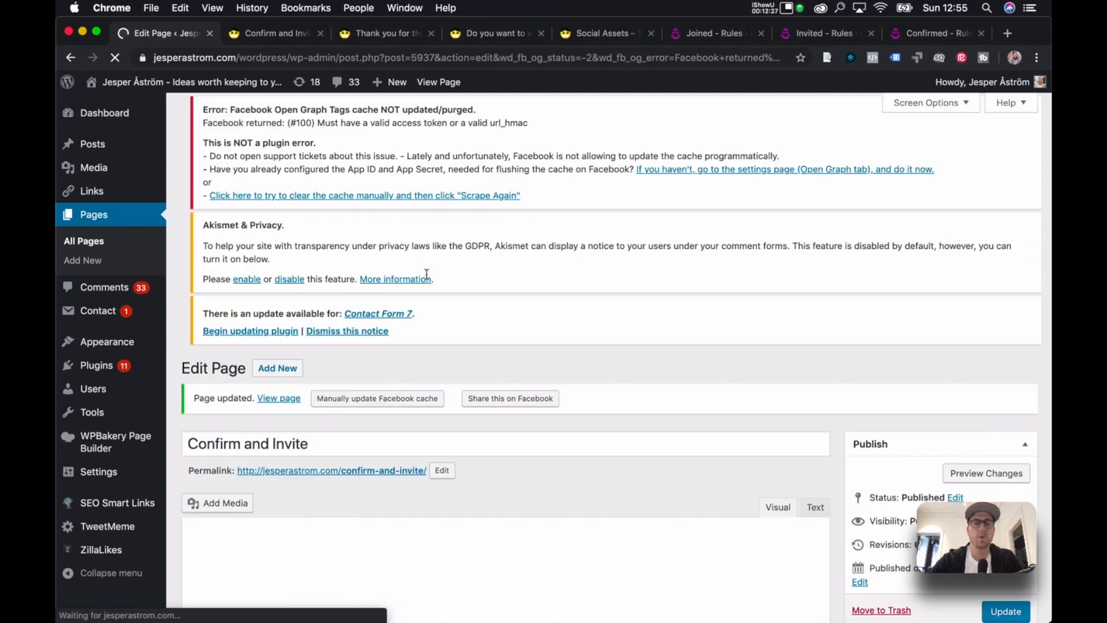
Reopen the Raw HTML code and add the vc_btn3 button classes to the submit input.
{"action": "scroll", "coordinate": [430, 280], "scroll_direction": "down", "scroll_amount": 5}
{"action": "scroll", "coordinate": [484, 327], "scroll_direction": "down", "scroll_amount": 10}
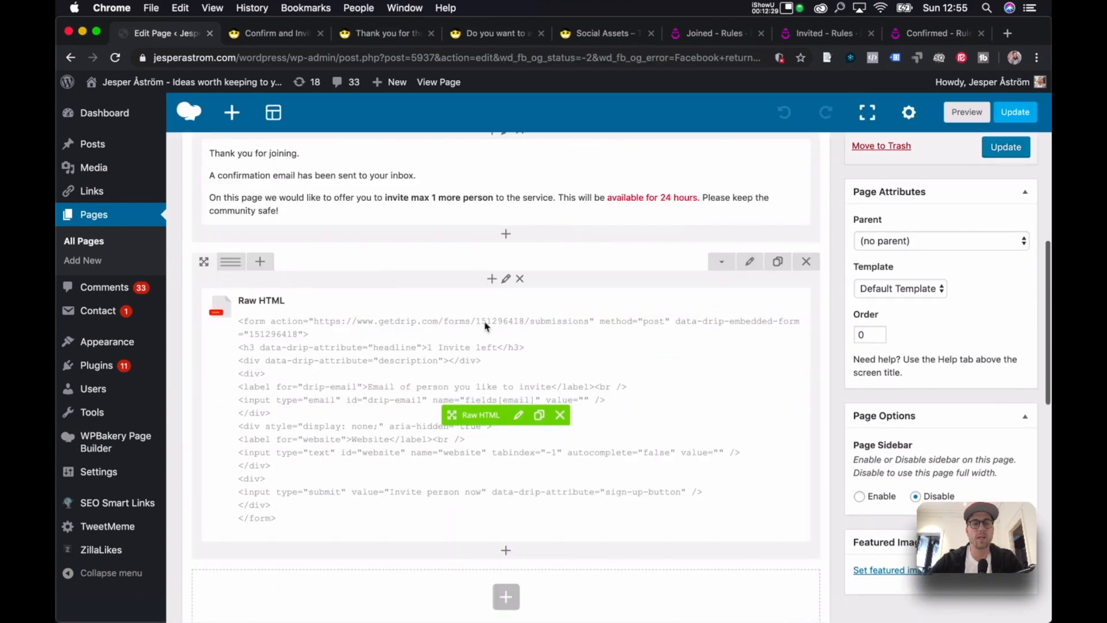
{"action": "left_click", "coordinate": [522, 295]}
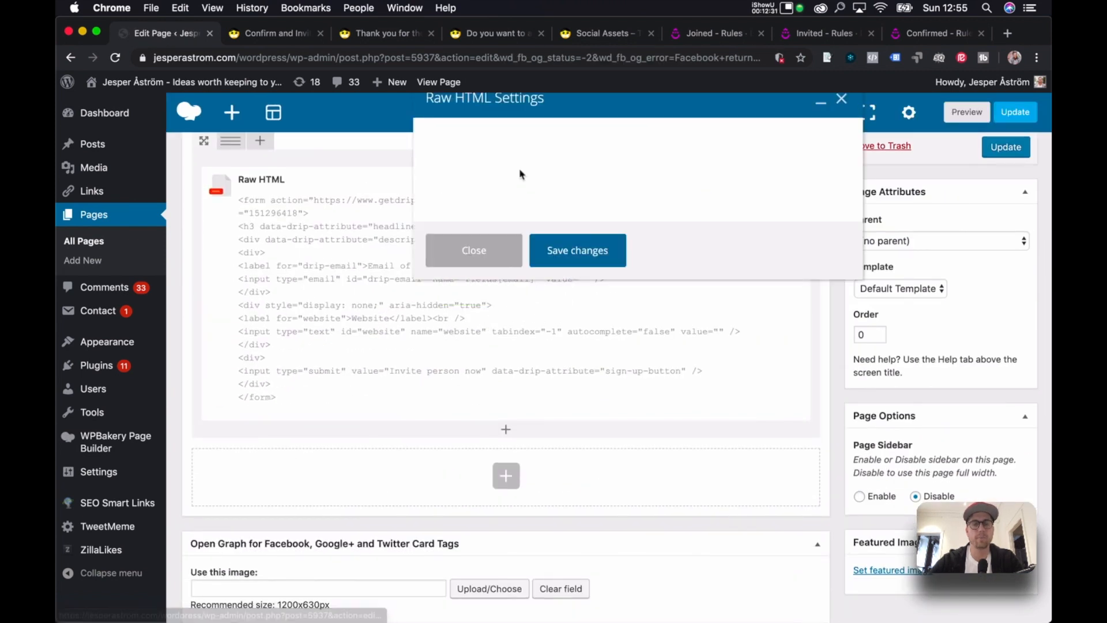
{"action": "scroll", "coordinate": [555, 321], "scroll_direction": "down", "scroll_amount": 2}
{"action": "left_click", "coordinate": [573, 256]}
{"action": "type", "text": "class=\"  <div>"}
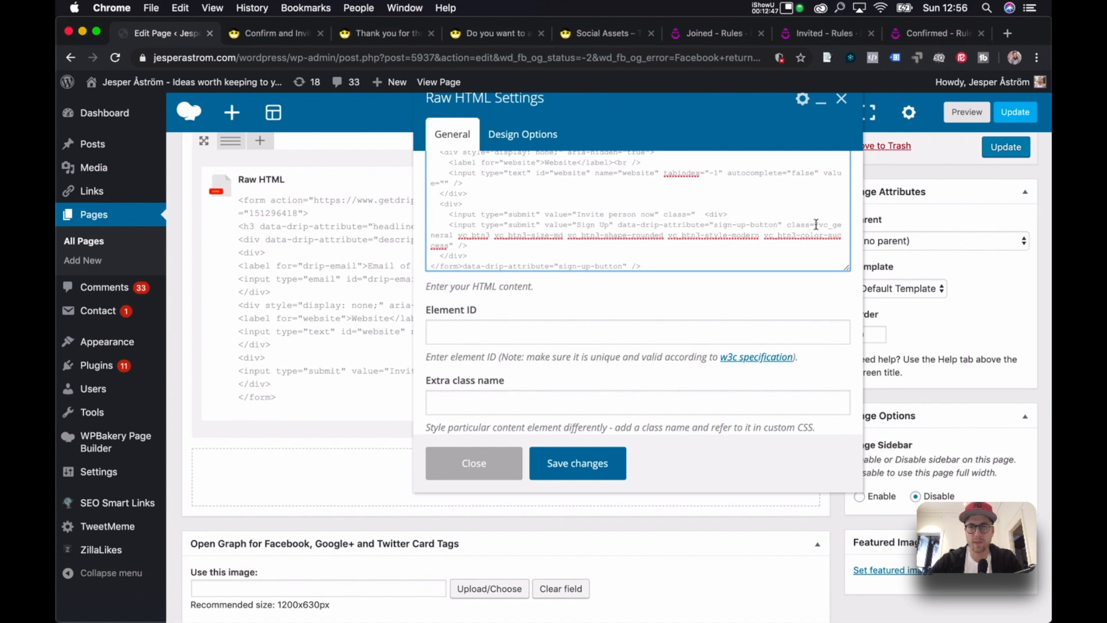
Delete the leftover old Sign Up input and duplicated closing tags, then save the block.
{"action": "left_click_drag", "start_coordinate": [818, 224], "coordinate": [703, 213]}
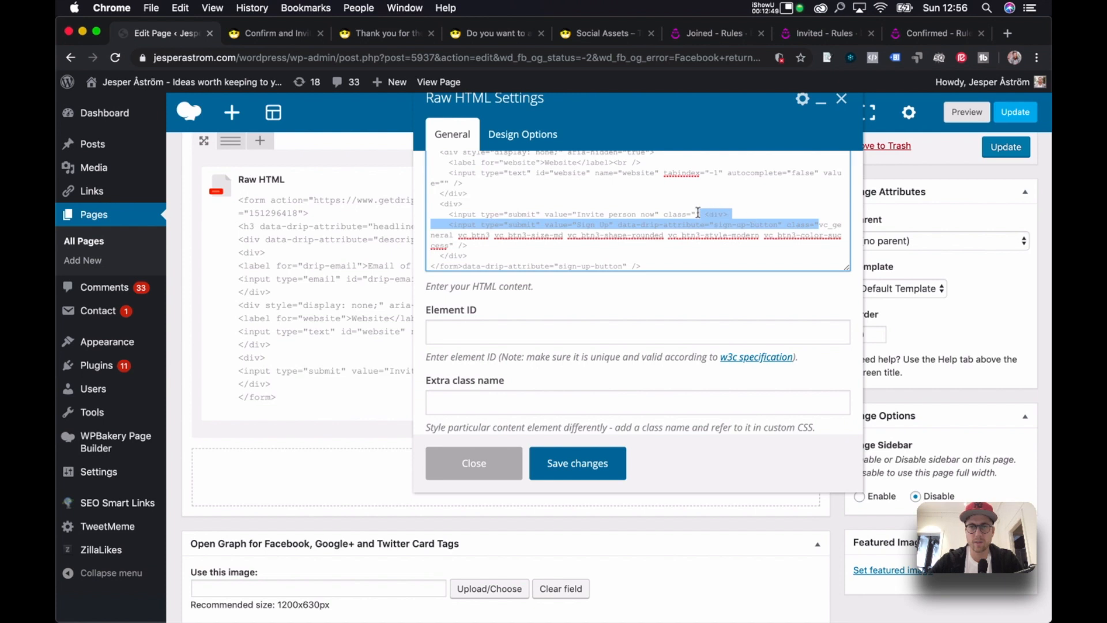
{"action": "key", "text": "BackSpace"}
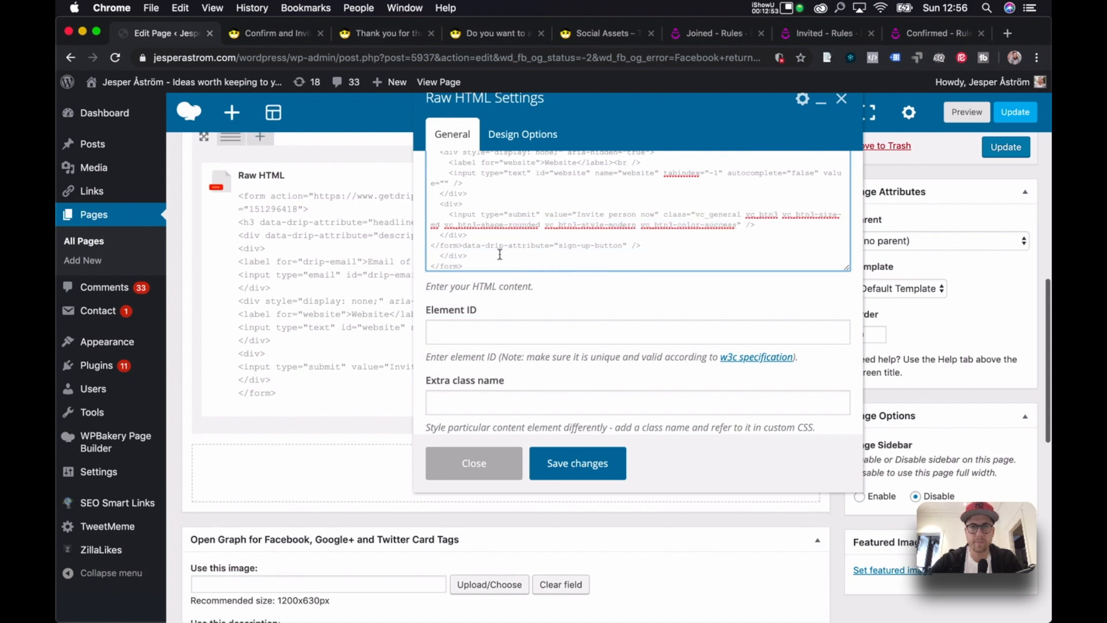
{"action": "left_click_drag", "start_coordinate": [477, 253], "coordinate": [740, 227]}
{"action": "key", "text": "BackSpace"}
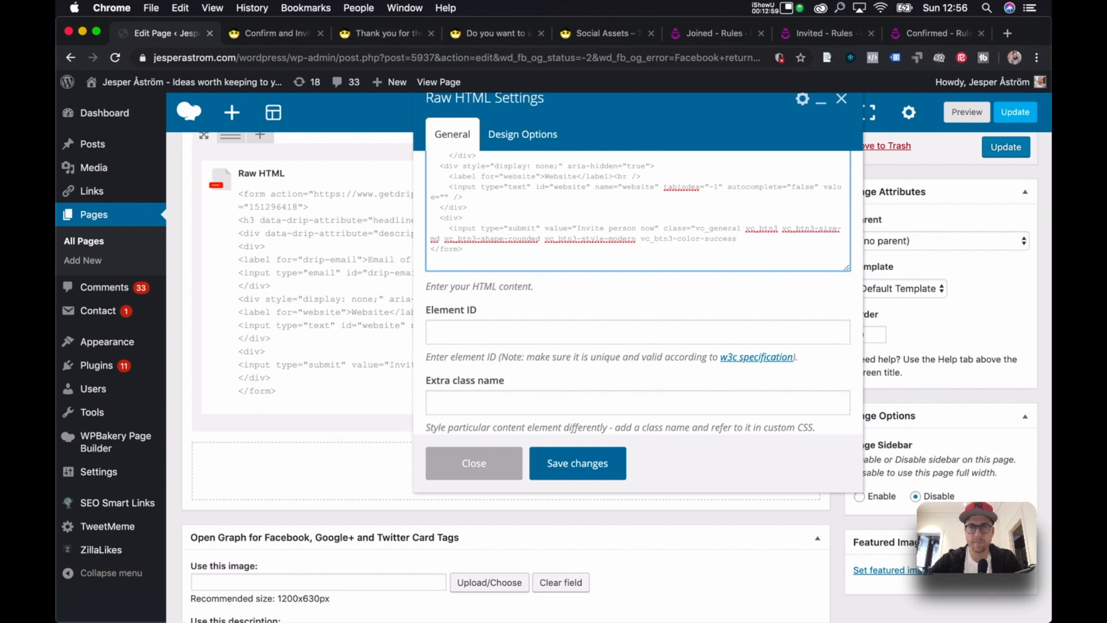
{"action": "scroll", "coordinate": [729, 221], "scroll_direction": "down", "scroll_amount": 1}
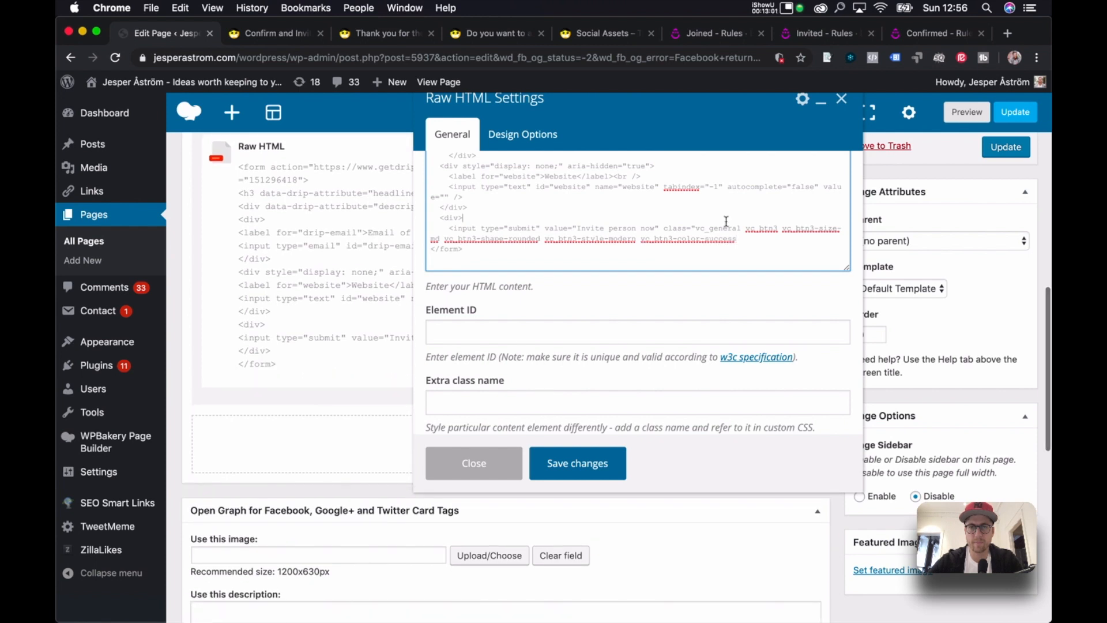
{"action": "key", "text": "super+z"}
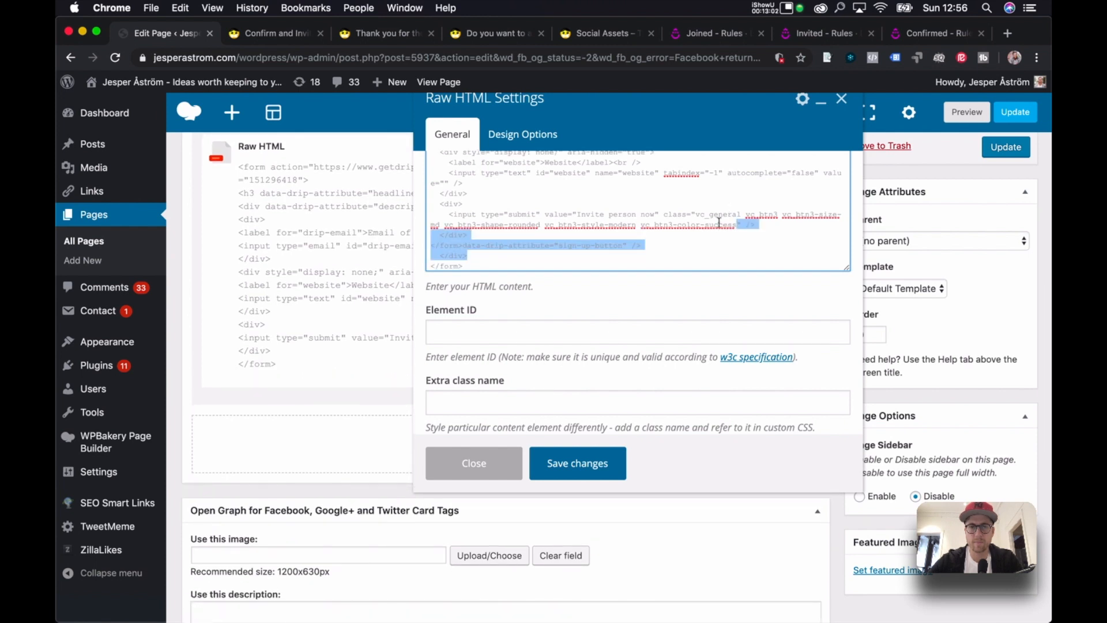
{"action": "left_click", "coordinate": [646, 237]}
{"action": "left_click_drag", "start_coordinate": [650, 238], "coordinate": [679, 233]}
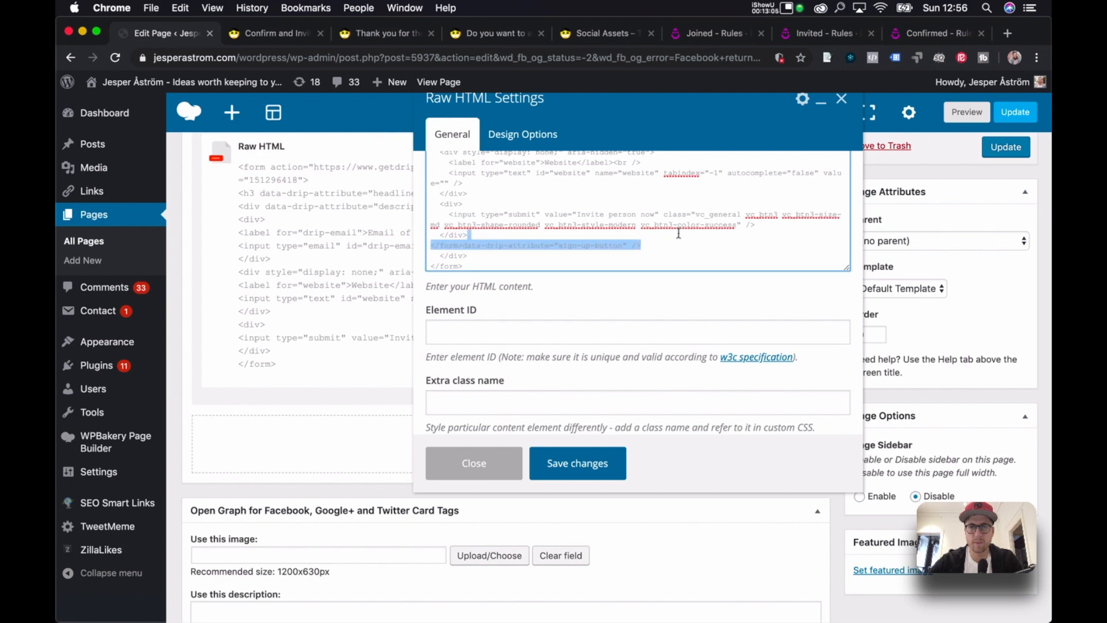
{"action": "left_click", "coordinate": [679, 233]}
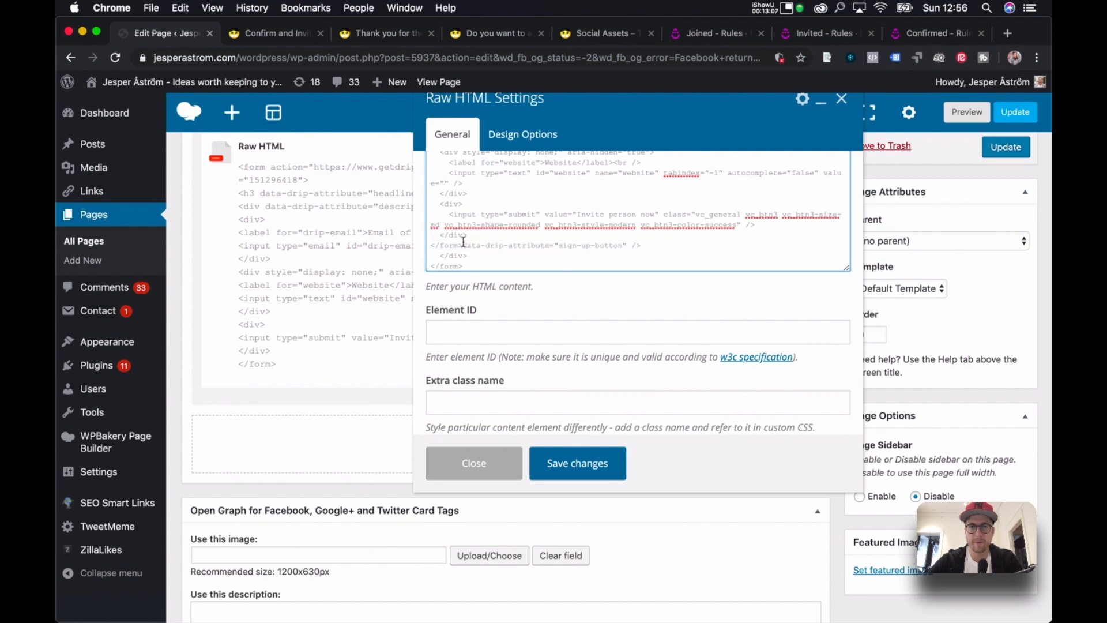
{"action": "left_click_drag", "start_coordinate": [463, 244], "coordinate": [748, 224]}
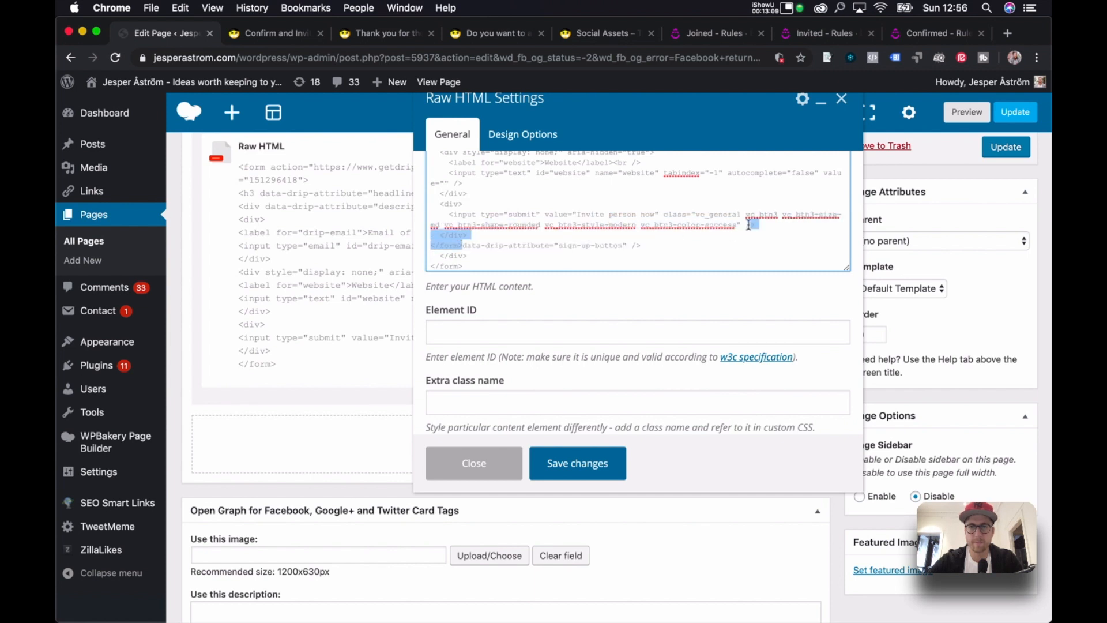
{"action": "key", "text": "BackSpace"}
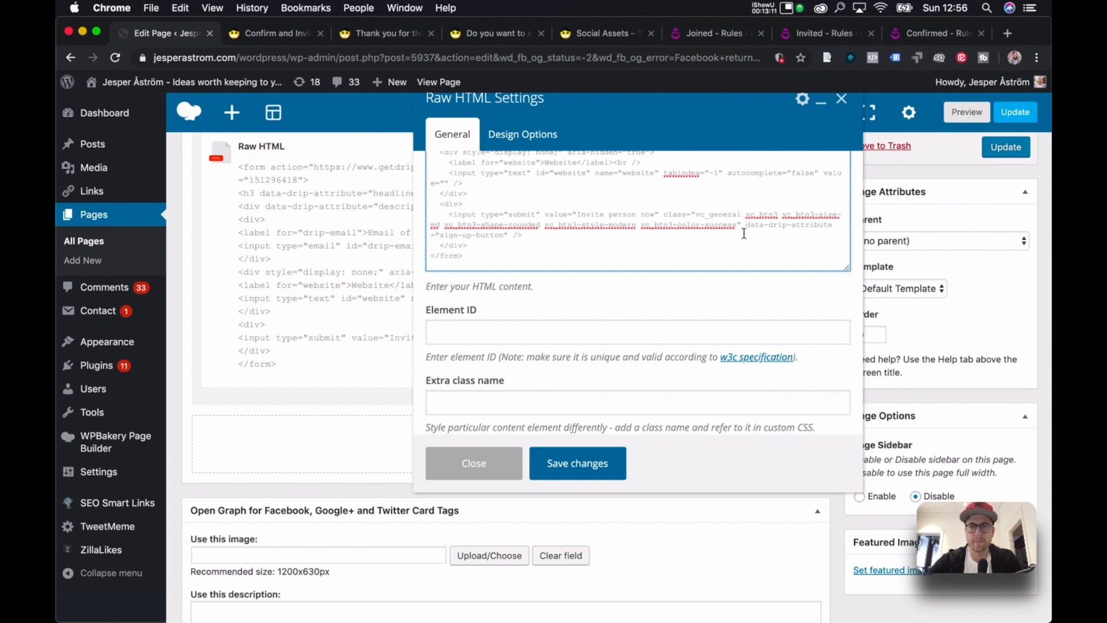
{"action": "left_click", "coordinate": [597, 464]}
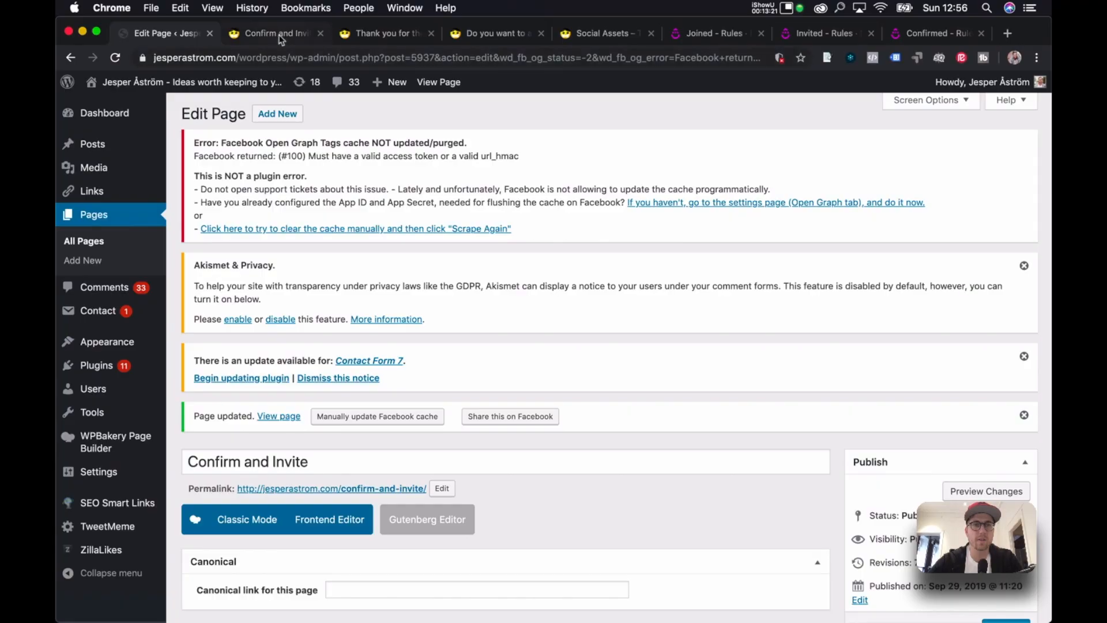
{"action": "left_click", "coordinate": [280, 36]}
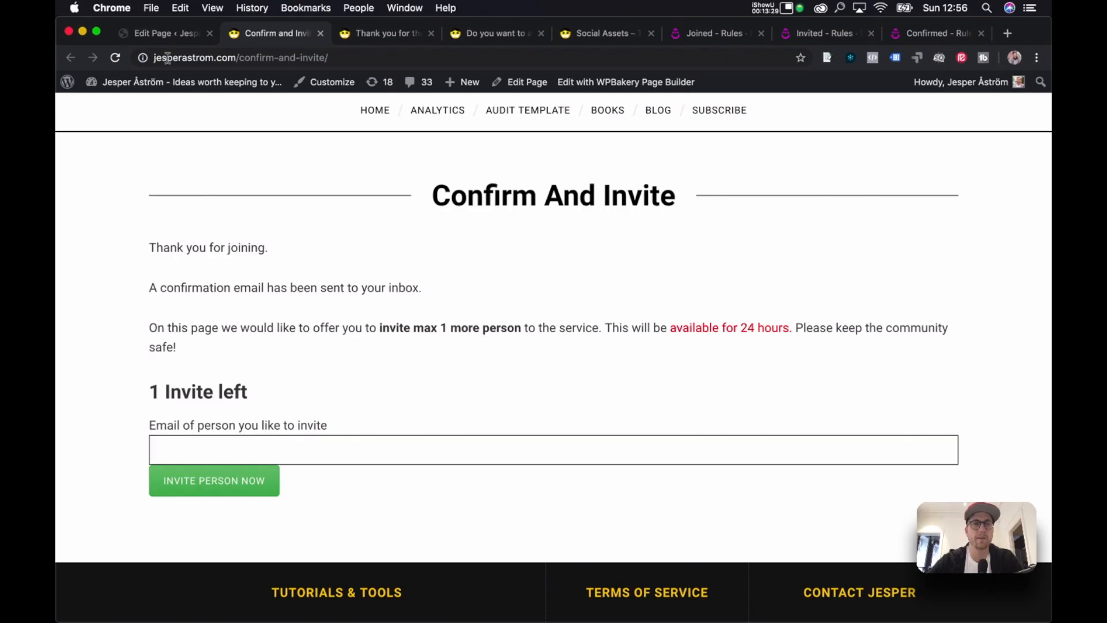
{"action": "scroll", "coordinate": [332, 367], "scroll_direction": "down", "scroll_amount": 1}
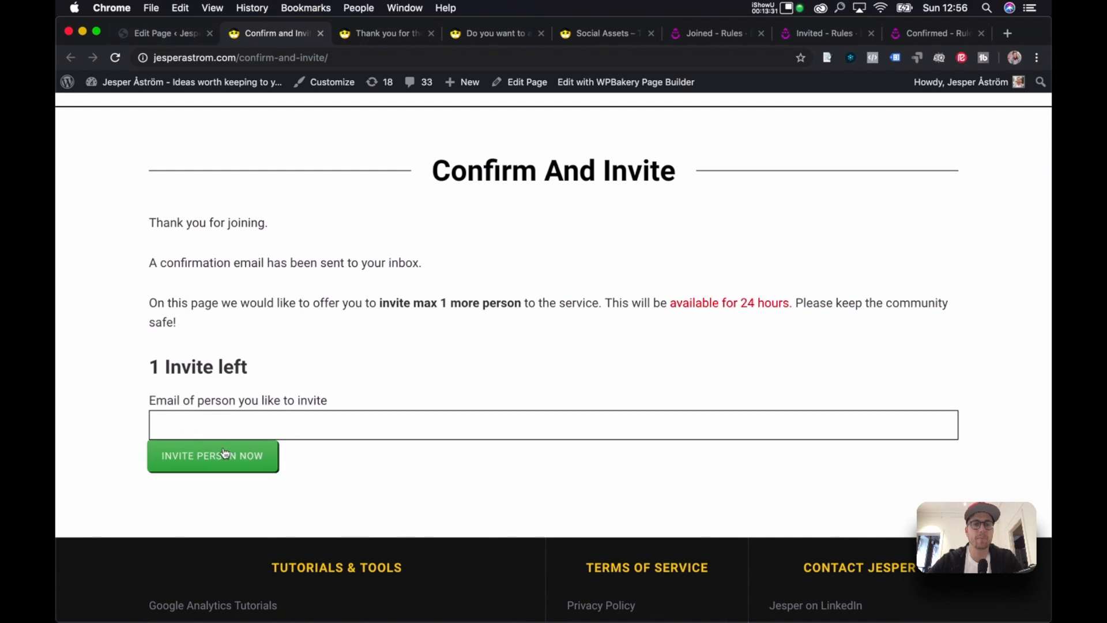
{"action": "left_click", "coordinate": [167, 34]}
Cut the button's div markup out of the Raw HTML form block and save it.
{"action": "scroll", "coordinate": [495, 372], "scroll_direction": "down", "scroll_amount": 15}
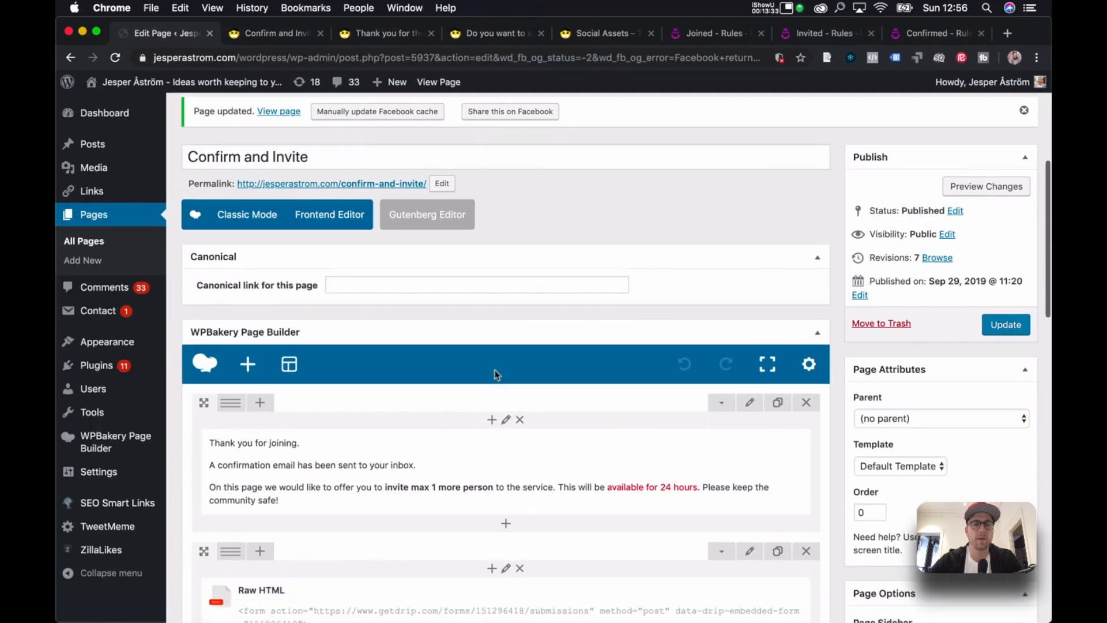
{"action": "left_click", "coordinate": [519, 280]}
{"action": "scroll", "coordinate": [553, 292], "scroll_direction": "down", "scroll_amount": 1}
{"action": "left_click", "coordinate": [552, 293]}
{"action": "key", "text": "Down"}
{"action": "key", "text": "Down"}
{"action": "key", "text": "Down"}
{"action": "key", "text": "Down"}
{"action": "key", "text": "Down"}
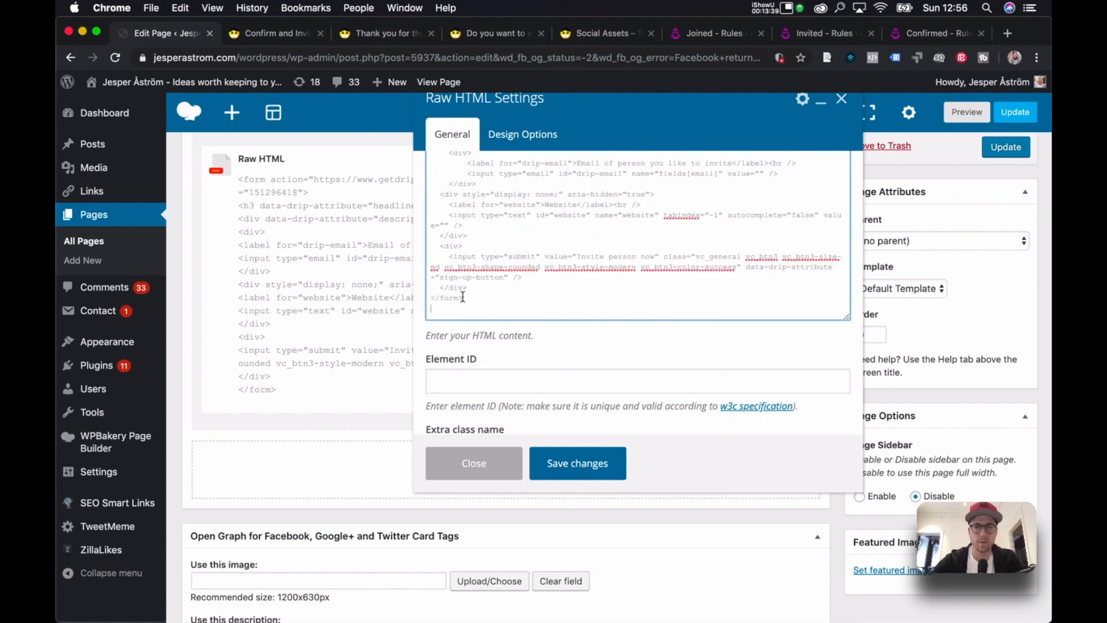
{"action": "left_click_drag", "start_coordinate": [473, 295], "coordinate": [435, 250]}
{"action": "key", "text": "super+c"}
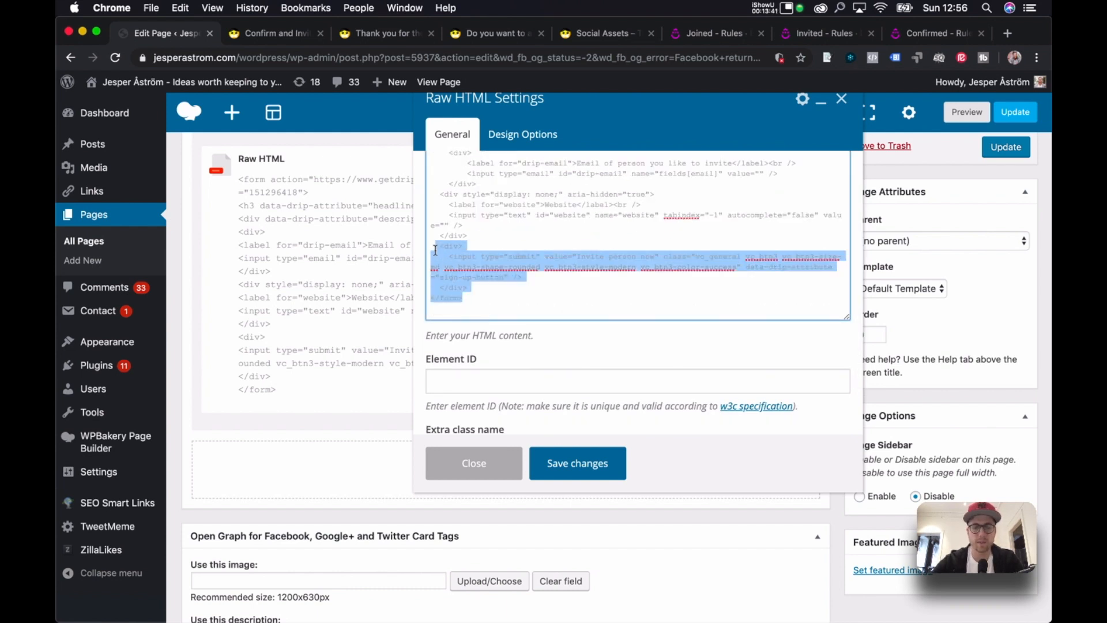
{"action": "key", "text": "BackSpace"}
{"action": "left_click", "coordinate": [575, 465]}
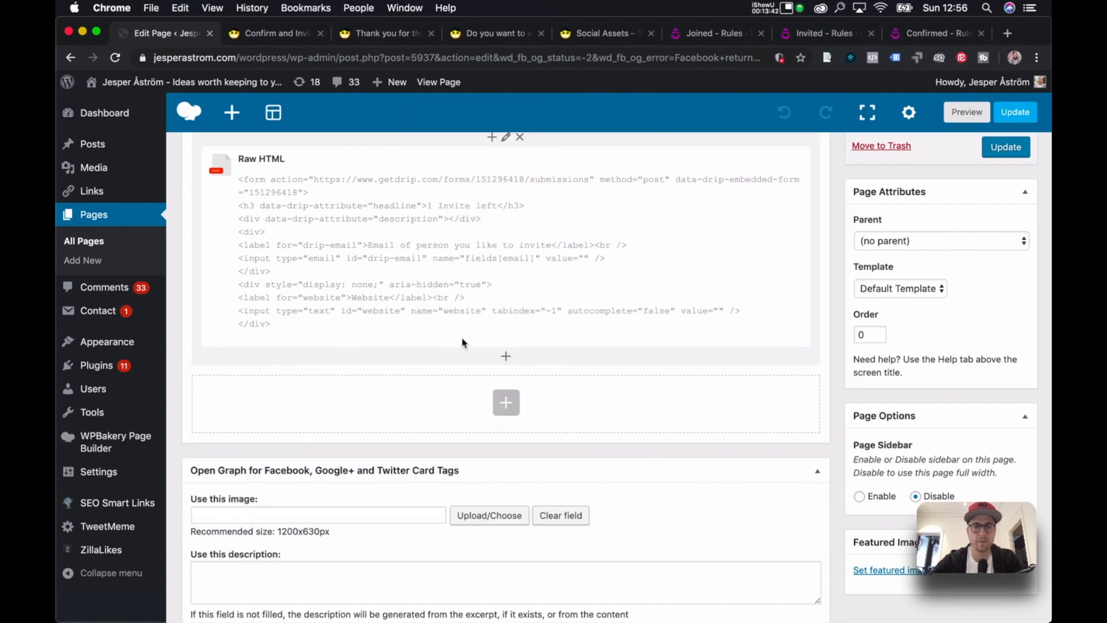
Add a new Raw HTML element holding the button markup in a float:right div.
{"action": "left_click", "coordinate": [504, 357]}
{"action": "type", "text": "html"}
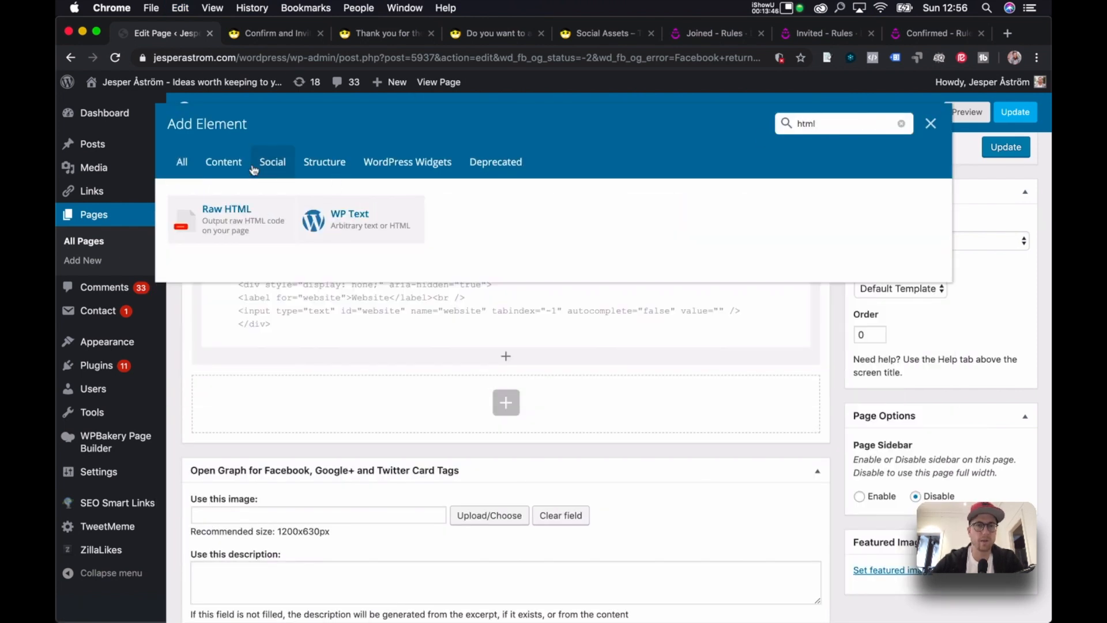
{"action": "left_click", "coordinate": [231, 214]}
{"action": "left_click", "coordinate": [597, 230]}
{"action": "key", "text": "super+a"}
{"action": "key", "text": "super+v"}
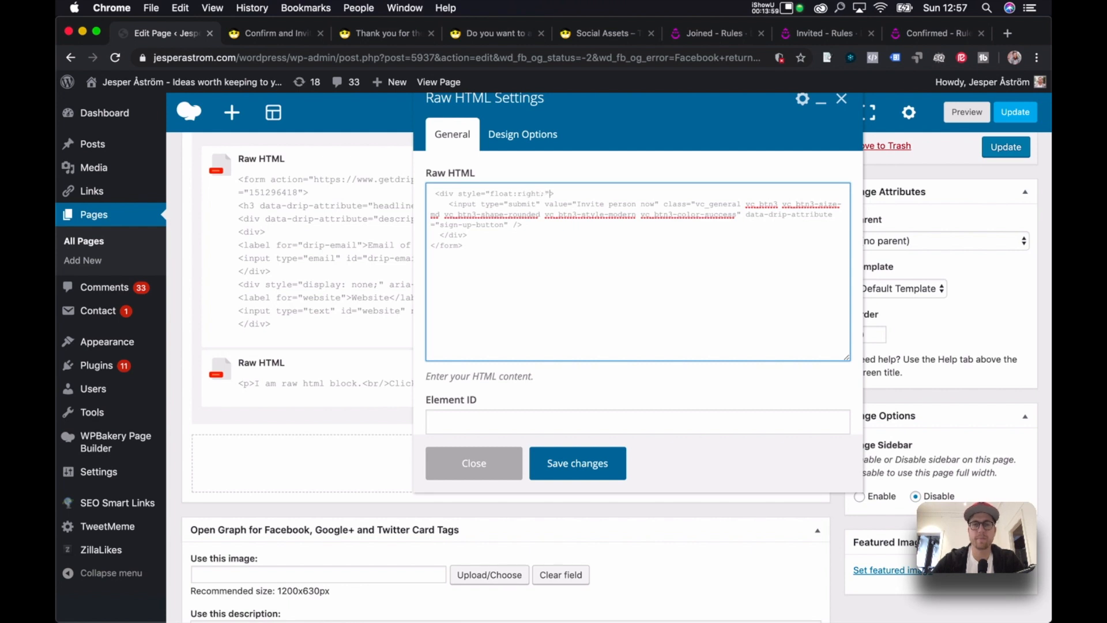
{"action": "left_click", "coordinate": [603, 476]}
Update the page and reload the live Confirm and Invite page to check the button.
{"action": "left_click", "coordinate": [1008, 144]}
{"action": "left_click", "coordinate": [271, 34]}
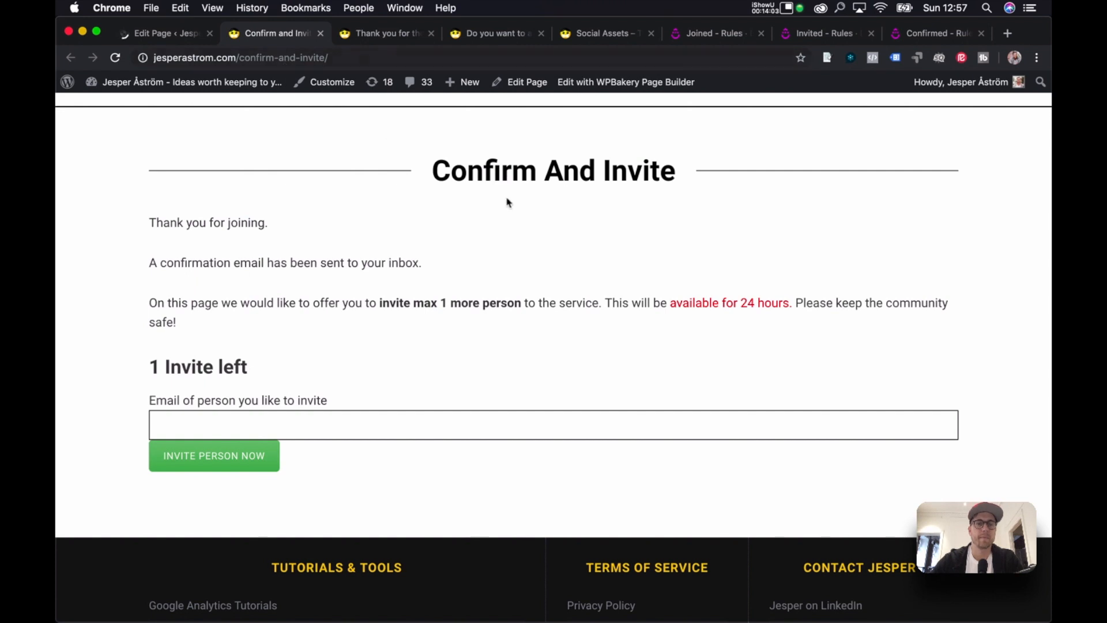
{"action": "key", "text": "super+r"}
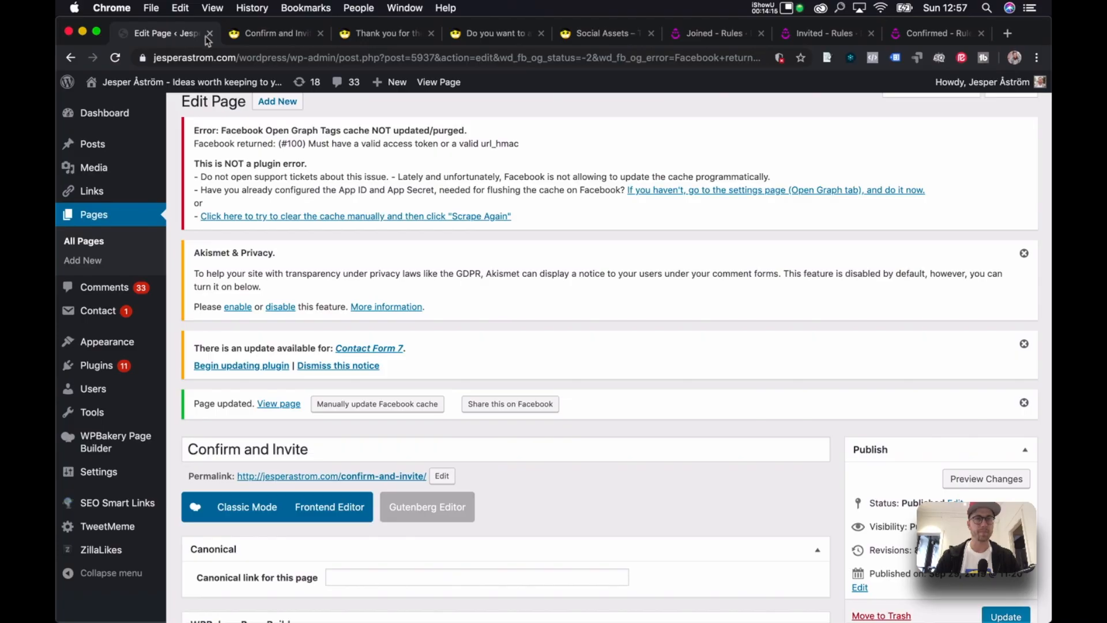
Open the Join the Test Campaign page for editing from the All Pages list.
{"action": "left_click", "coordinate": [86, 242]}
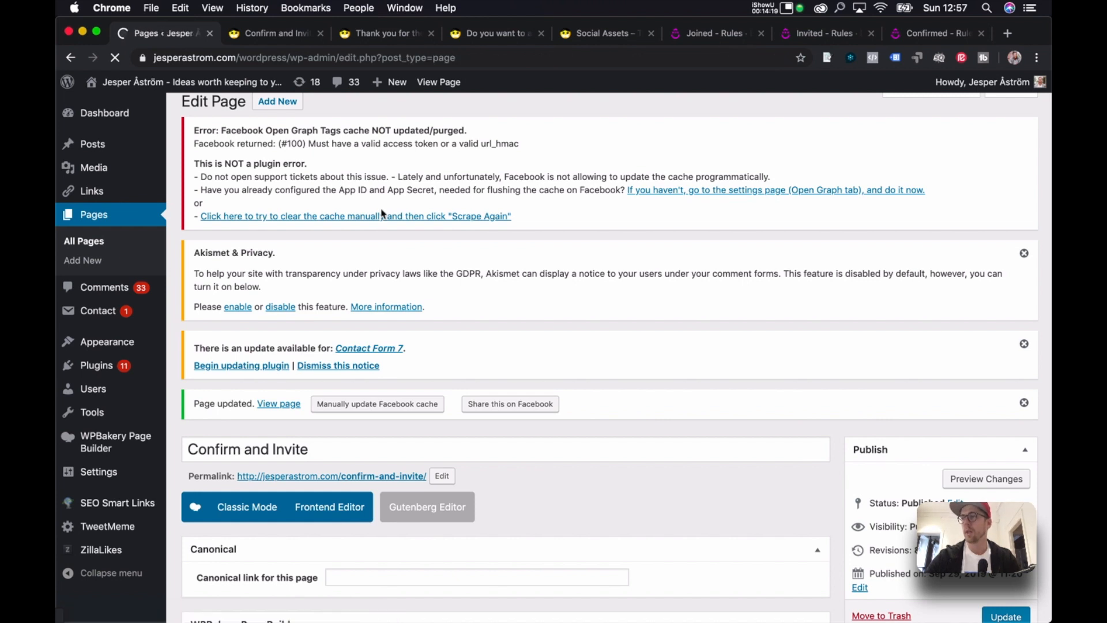
{"action": "scroll", "coordinate": [427, 289], "scroll_direction": "down", "scroll_amount": 2}
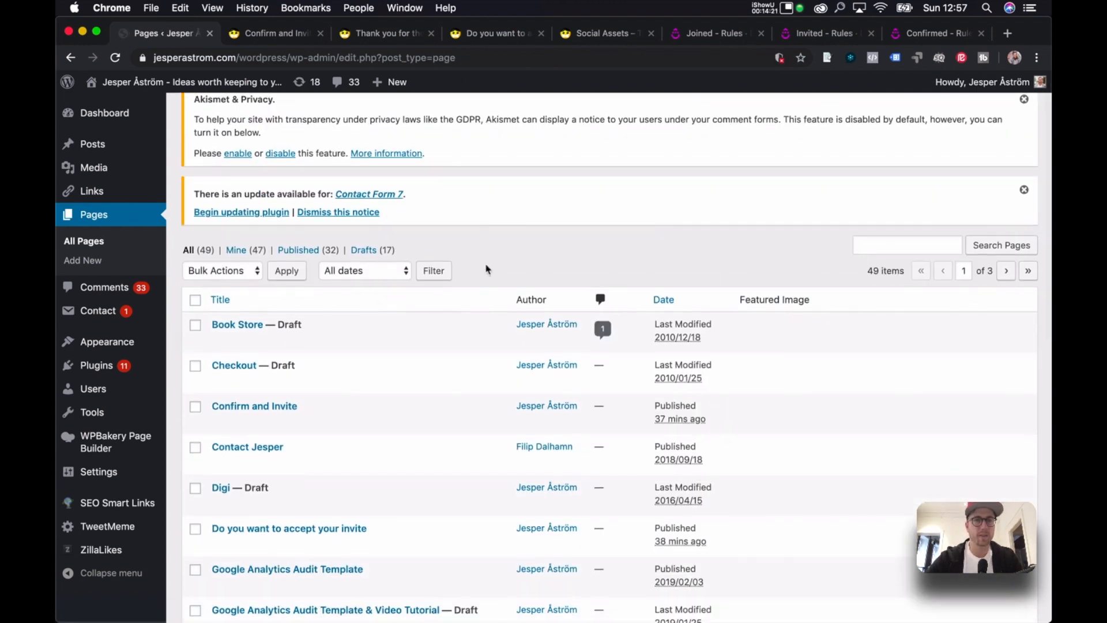
{"action": "scroll", "coordinate": [484, 271], "scroll_direction": "up", "scroll_amount": 2}
{"action": "scroll", "coordinate": [467, 259], "scroll_direction": "down", "scroll_amount": 5}
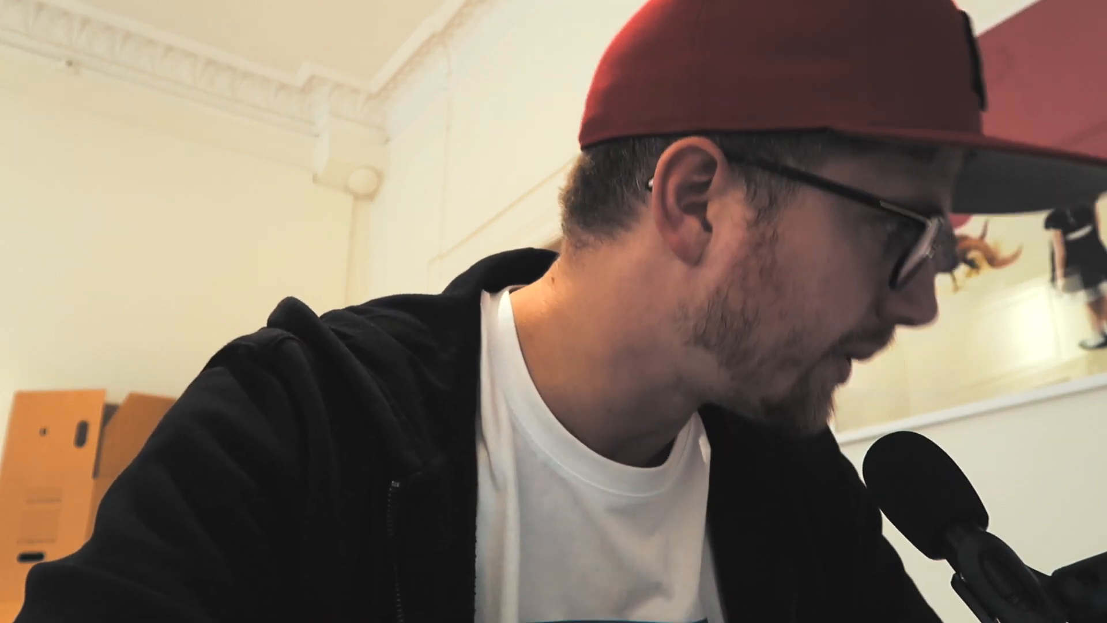
{"action": "scroll", "coordinate": [466, 258], "scroll_direction": "down", "scroll_amount": 5}
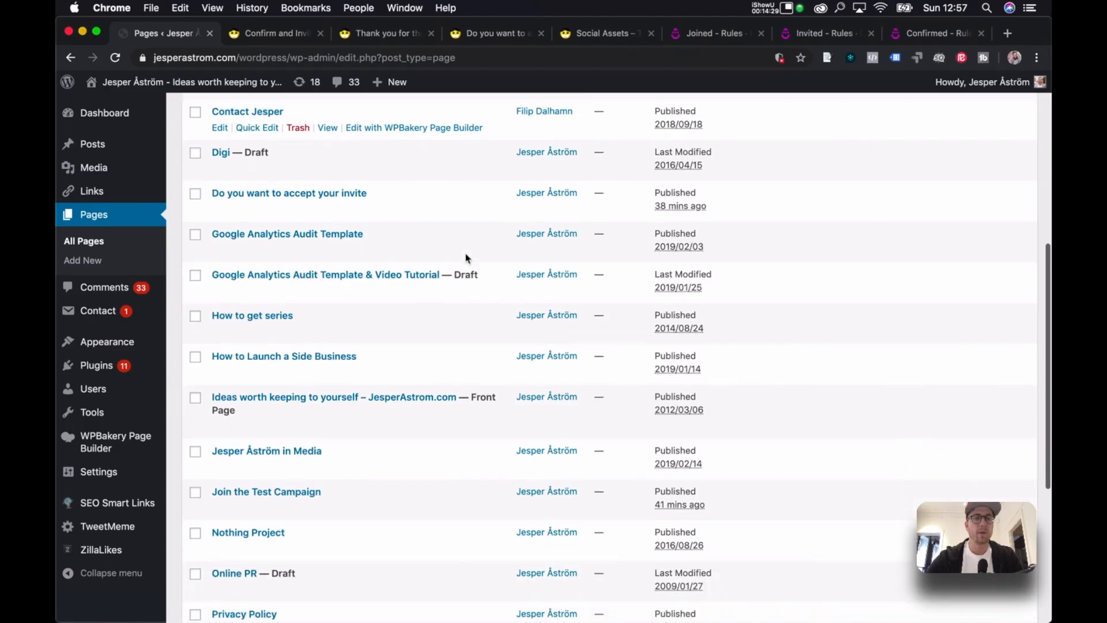
{"action": "scroll", "coordinate": [466, 258], "scroll_direction": "down", "scroll_amount": 3}
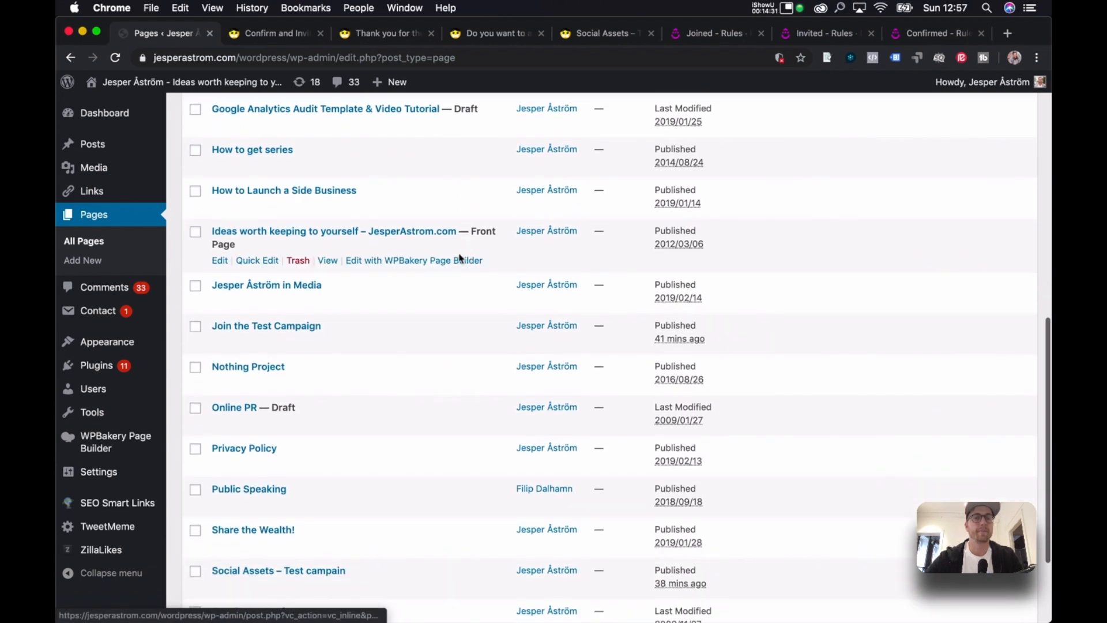
{"action": "right_click", "coordinate": [248, 327]}
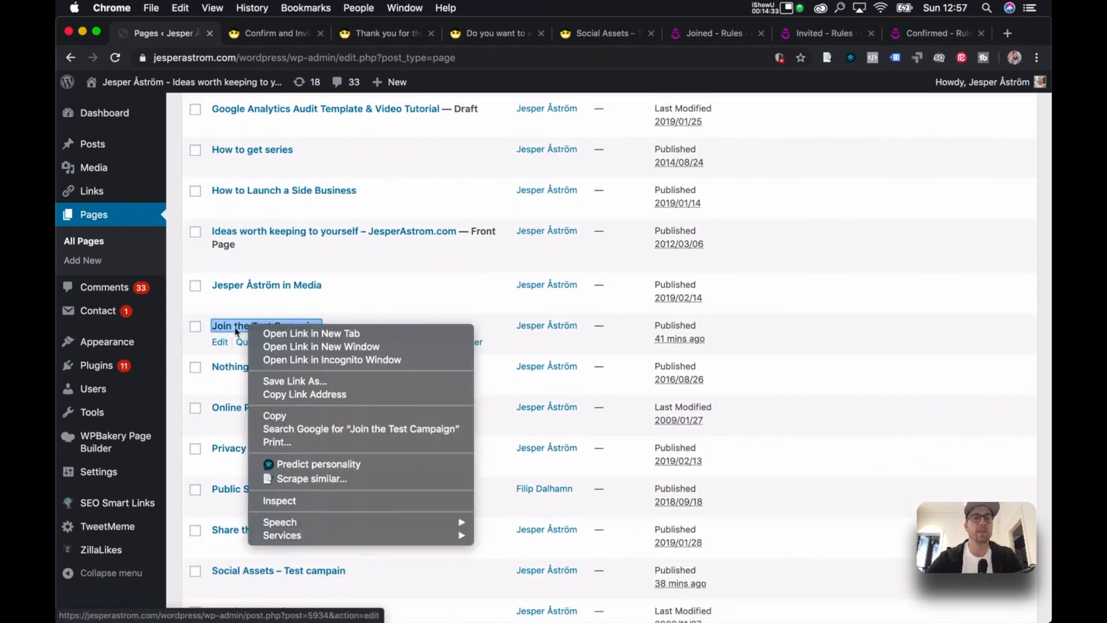
{"action": "left_click", "coordinate": [236, 331]}
{"action": "left_click", "coordinate": [237, 332]}
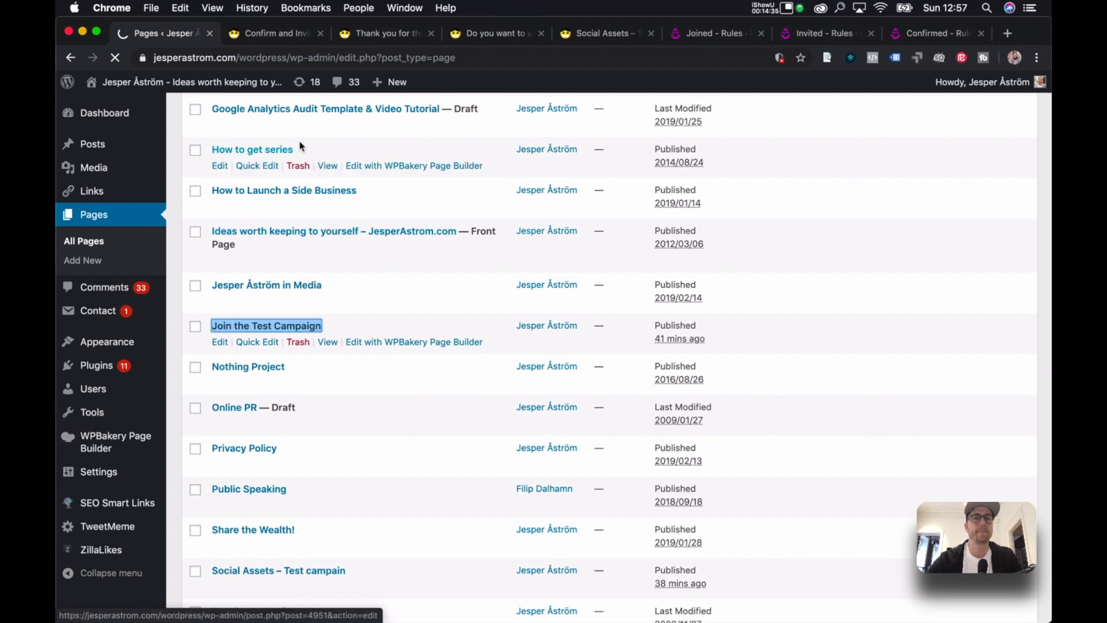
Preview Join the Test Campaign in a new tab, then open its Call to Action settings.
{"action": "left_click", "coordinate": [287, 32]}
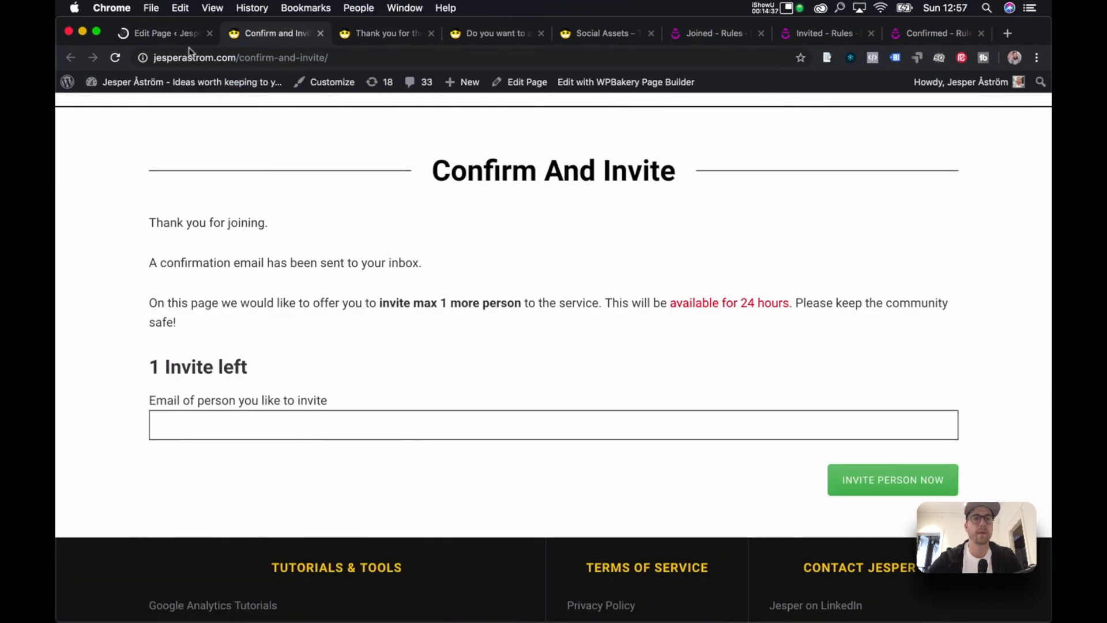
{"action": "left_click", "coordinate": [165, 34]}
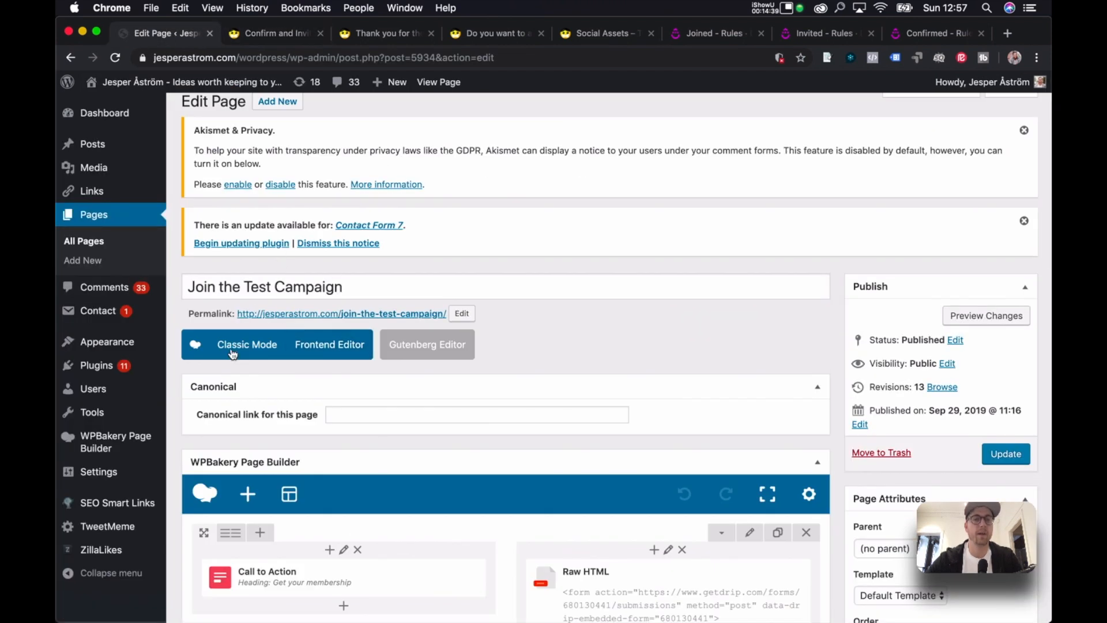
{"action": "scroll", "coordinate": [500, 306], "scroll_direction": "down", "scroll_amount": 5}
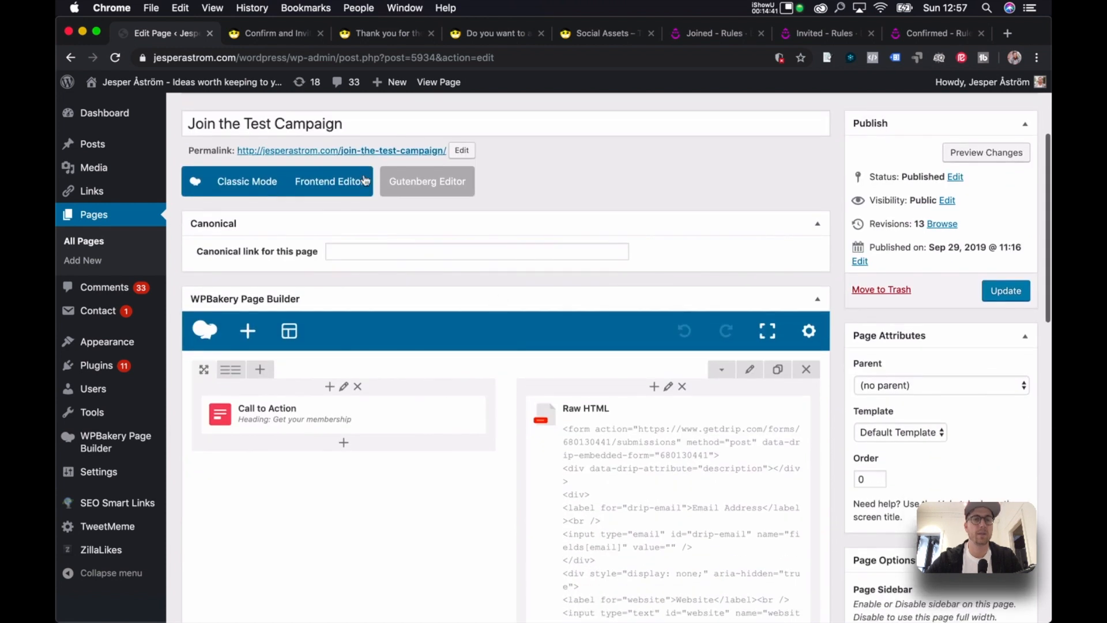
{"action": "scroll", "coordinate": [479, 277], "scroll_direction": "up", "scroll_amount": 5}
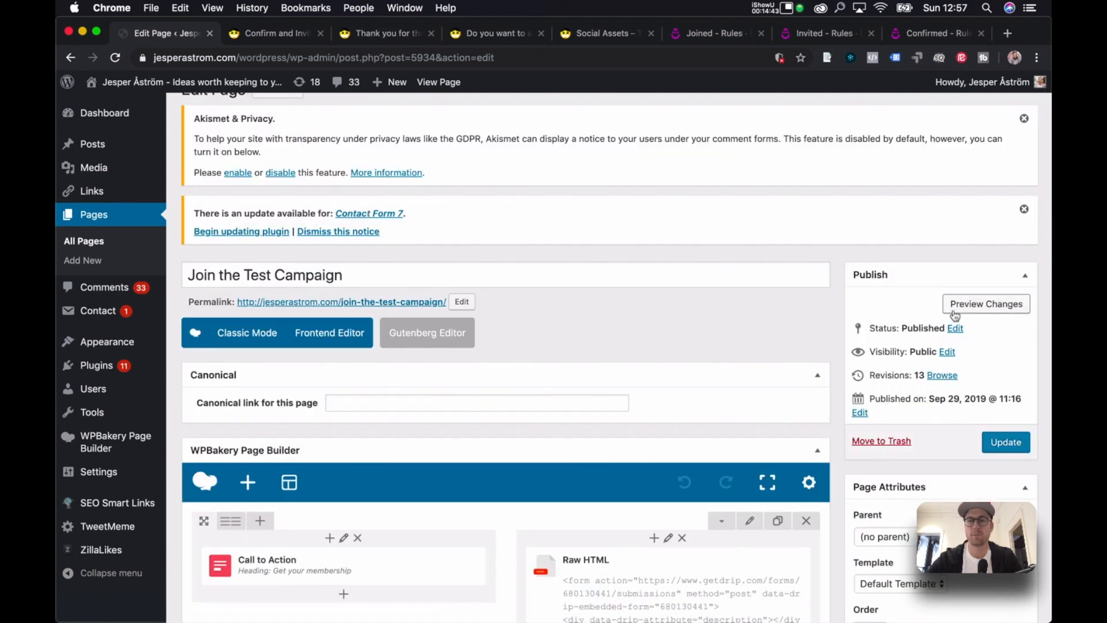
{"action": "left_click", "coordinate": [986, 305]}
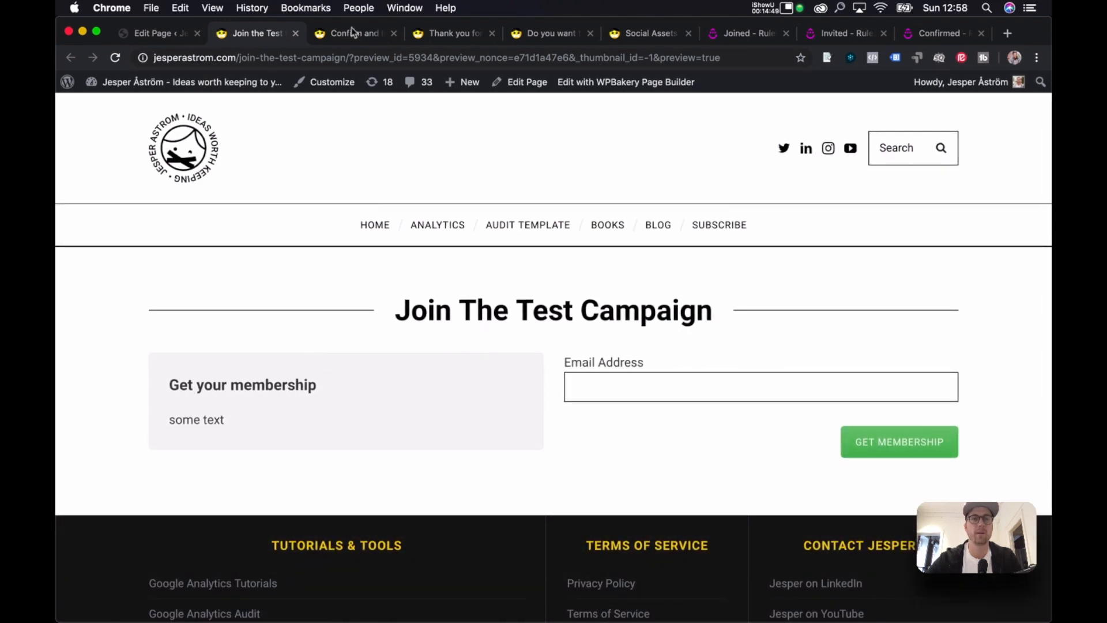
{"action": "left_click", "coordinate": [150, 33]}
{"action": "scroll", "coordinate": [346, 346], "scroll_direction": "down", "scroll_amount": 5}
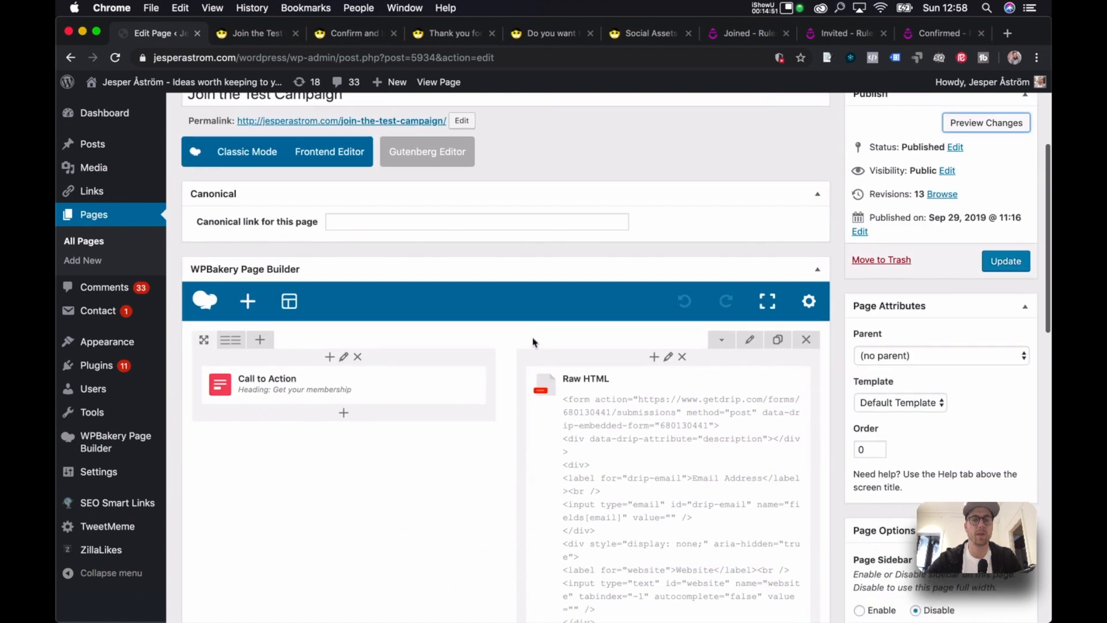
{"action": "left_click", "coordinate": [362, 366]}
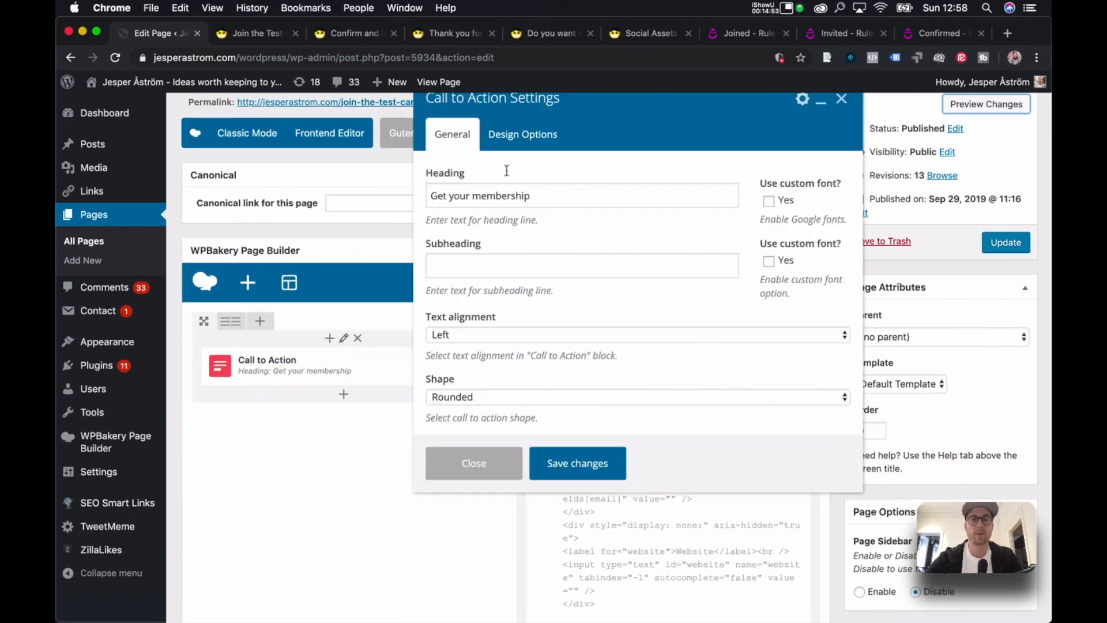
Append ' - Test Campaign' to the 'Get your membership' Call to Action heading.
{"action": "scroll", "coordinate": [519, 196], "scroll_direction": "down", "scroll_amount": 5}
{"action": "scroll", "coordinate": [530, 290], "scroll_direction": "up", "scroll_amount": 3}
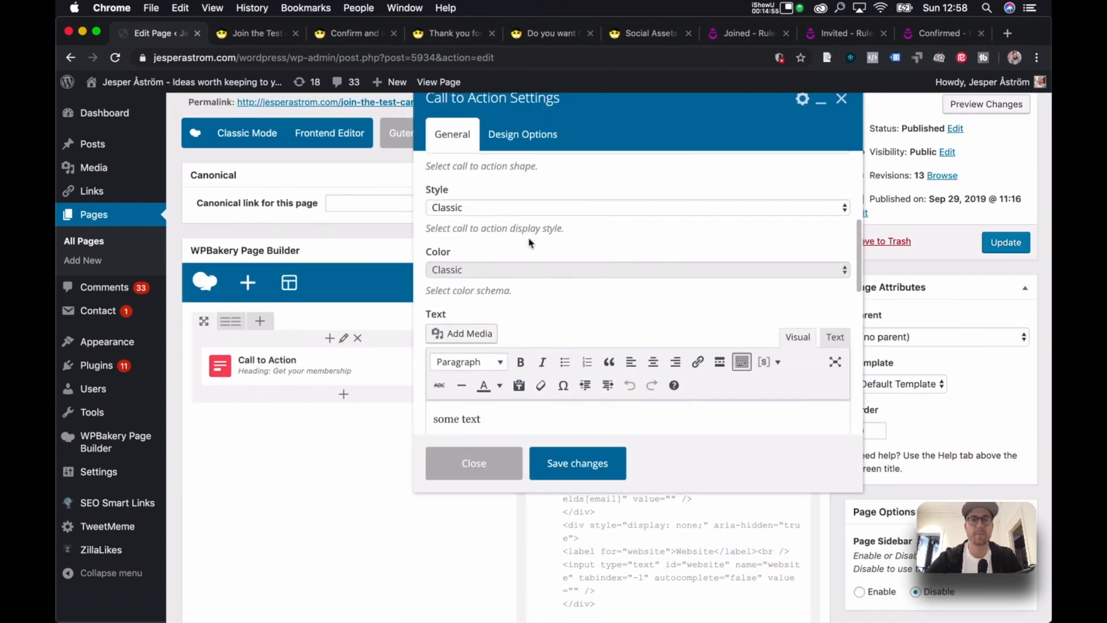
{"action": "scroll", "coordinate": [532, 257], "scroll_direction": "up", "scroll_amount": 4}
{"action": "triple_click", "coordinate": [515, 163]}
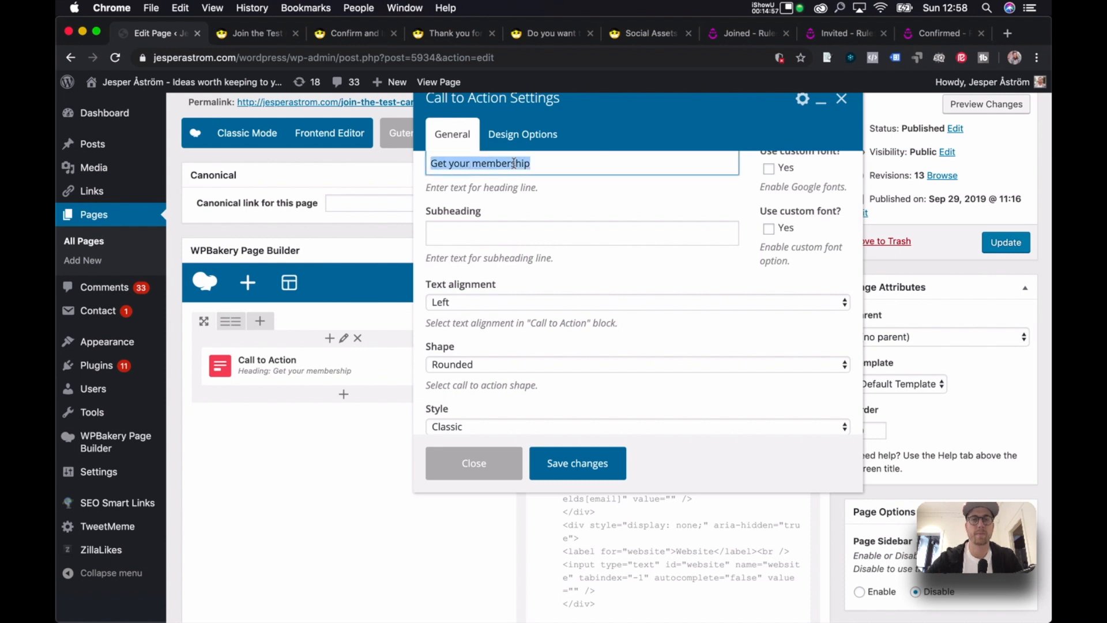
{"action": "left_click", "coordinate": [549, 171]}
{"action": "type", "text": "- Test Campaign"}
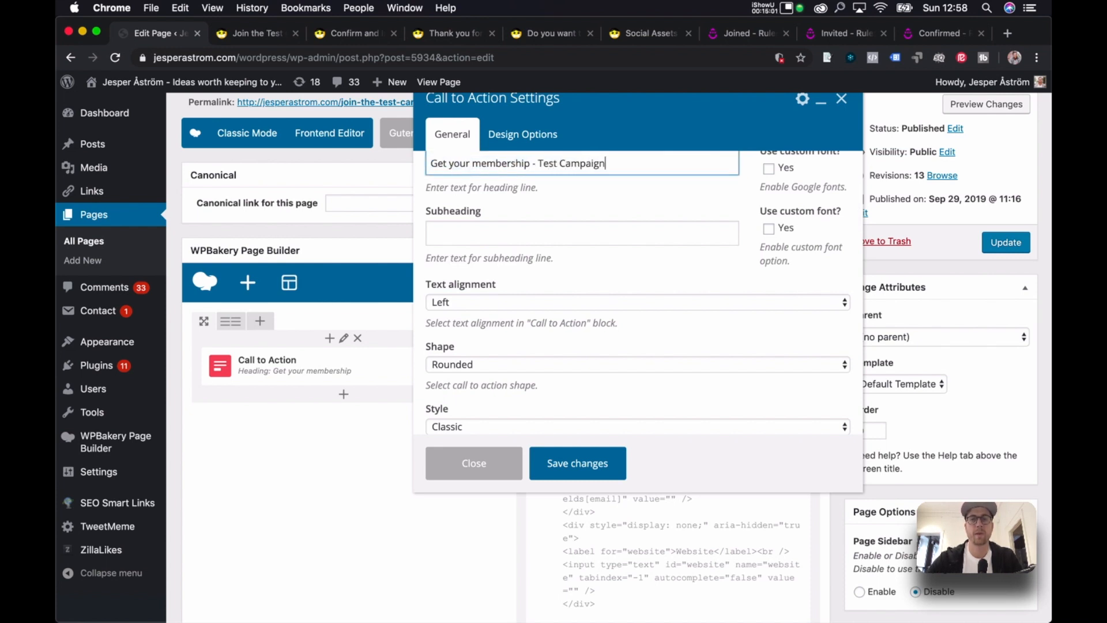
Replace the body text with the viral inviter explanation ending 'you can watch it here.'.
{"action": "scroll", "coordinate": [583, 243], "scroll_direction": "down", "scroll_amount": 10}
{"action": "left_click", "coordinate": [560, 242]}
{"action": "key", "text": "super+a"}
{"action": "type", "text": "Thi"}
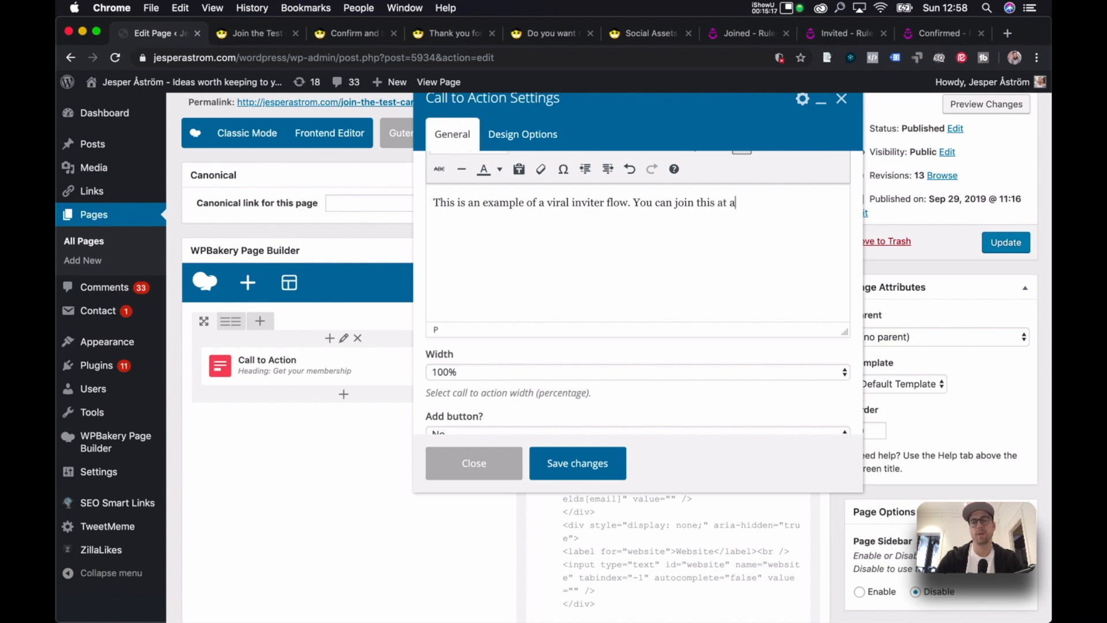
{"action": "type", "text": "time. You do not have to be worried that I store your contact"}
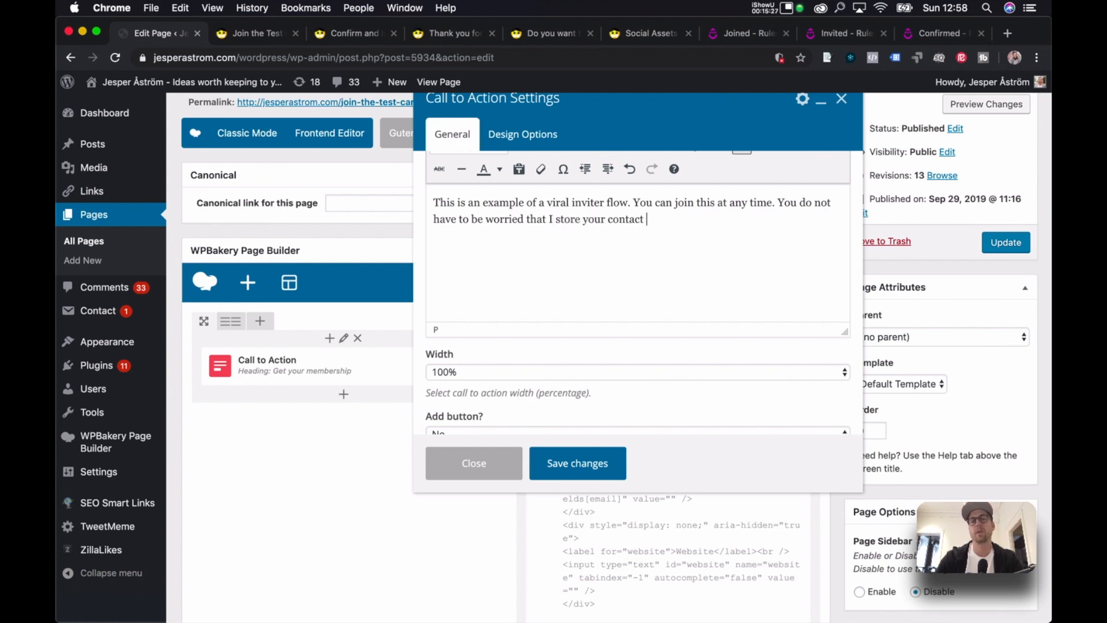
{"action": "type", "text": "or this, however, treat whoever you invite with care."}
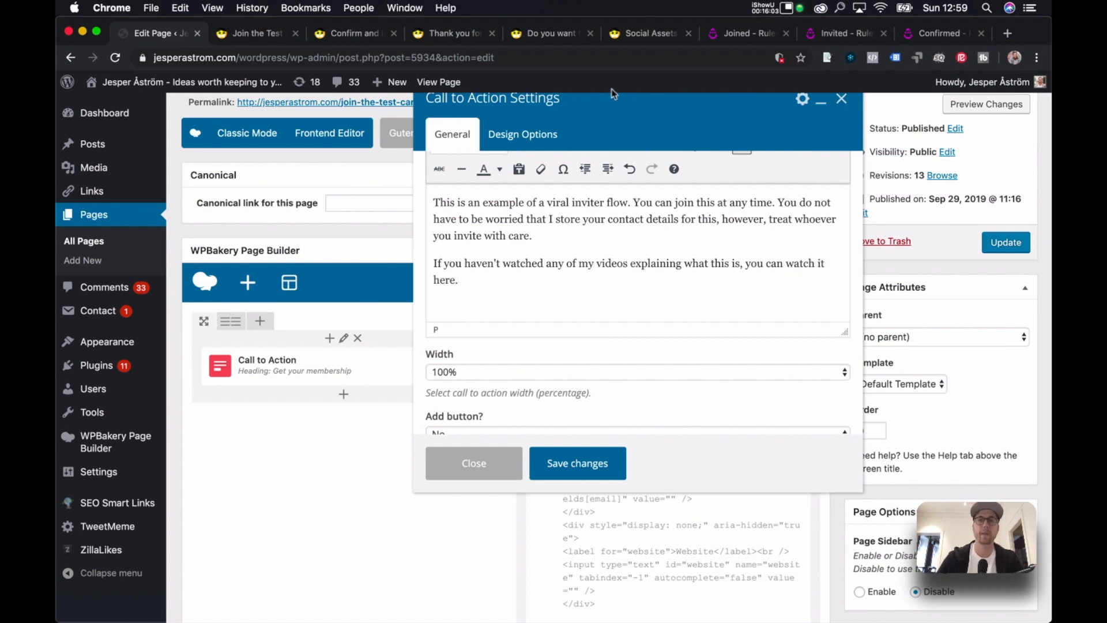
{"action": "left_click", "coordinate": [1008, 33]}
Open the 'Project 1: Launching a brand' playlist from your YouTube channel and select its URL.
{"action": "type", "text": "youtube.com"}
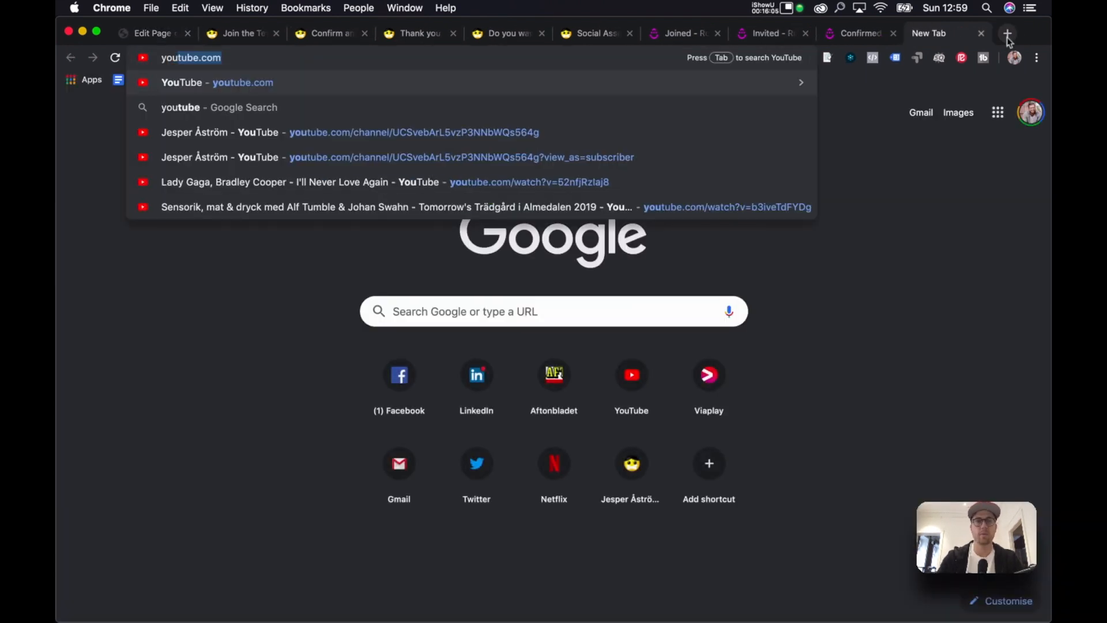
{"action": "key", "text": "Return"}
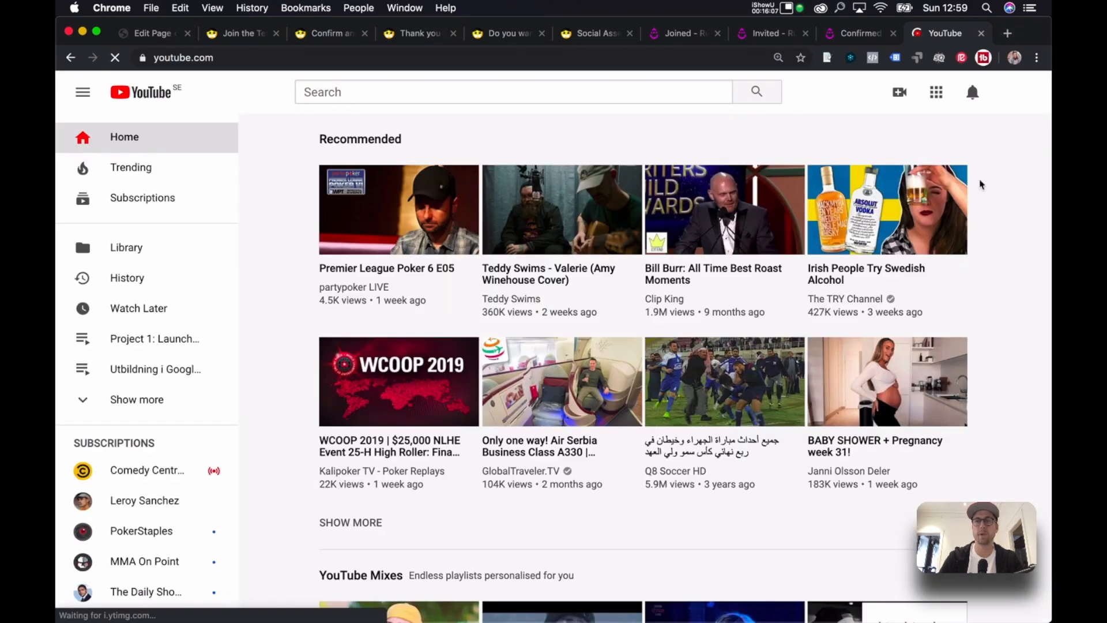
{"action": "left_click", "coordinate": [1017, 92]}
{"action": "left_click", "coordinate": [917, 174]}
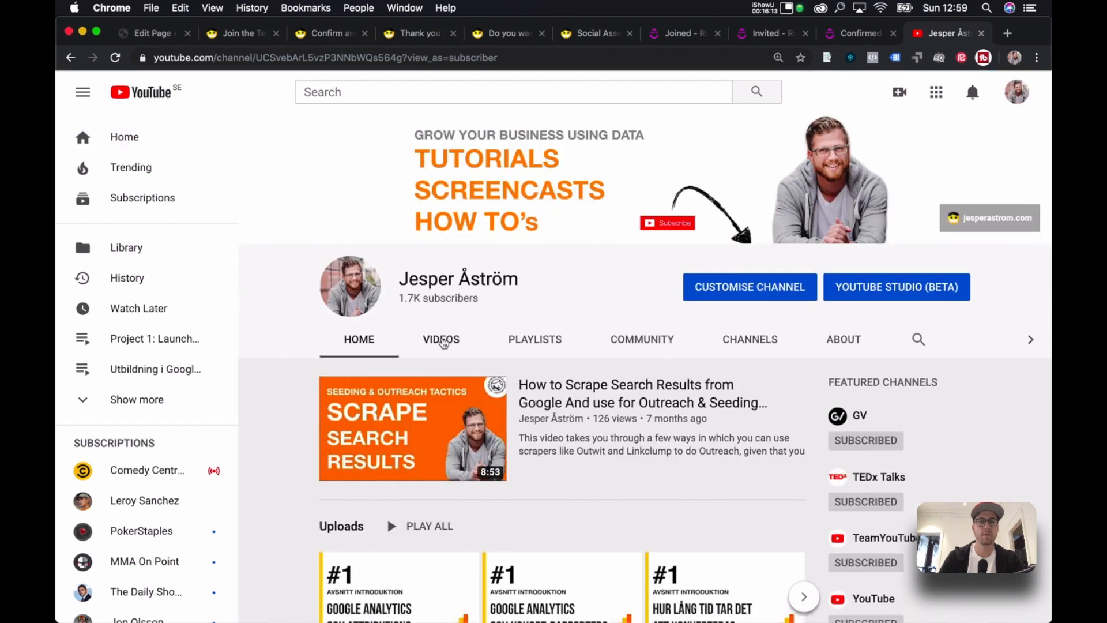
{"action": "left_click", "coordinate": [559, 348]}
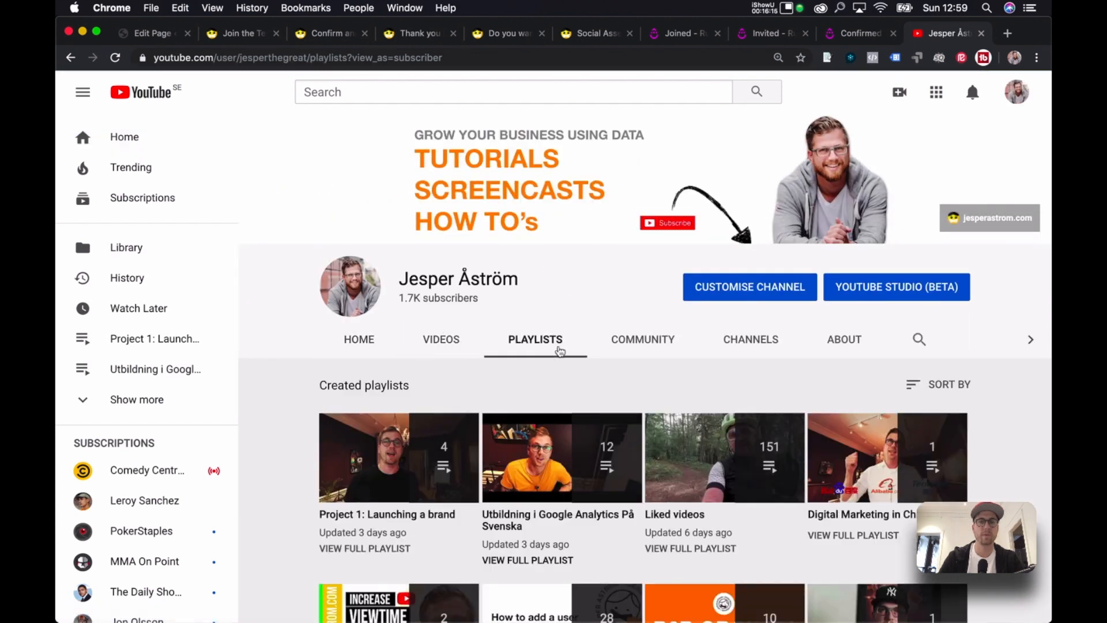
{"action": "scroll", "coordinate": [536, 459], "scroll_direction": "down", "scroll_amount": 1}
{"action": "left_click", "coordinate": [416, 474]}
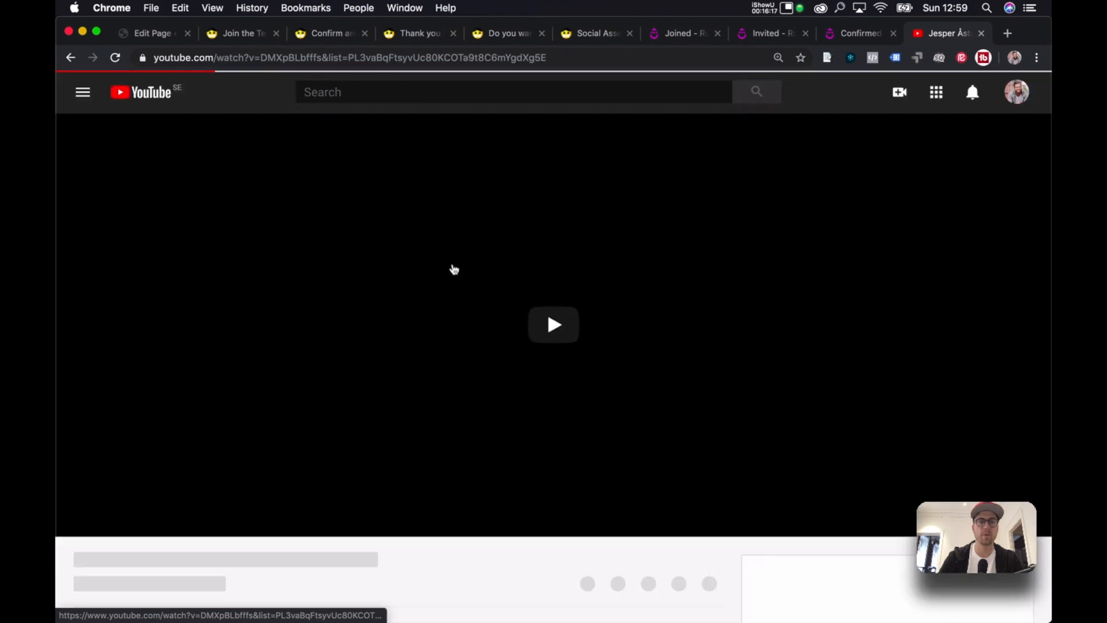
{"action": "left_click", "coordinate": [323, 57]}
Close the YouTube mini player and return to the WordPress page editor.
{"action": "scroll", "coordinate": [752, 314], "scroll_direction": "down", "scroll_amount": 3}
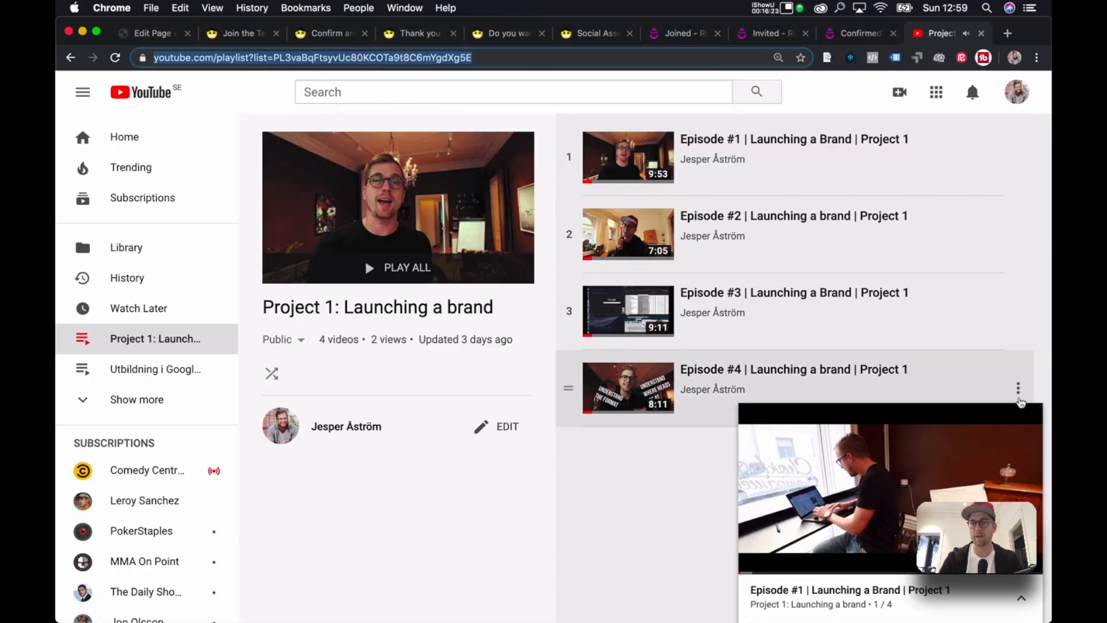
{"action": "left_click", "coordinate": [1026, 421]}
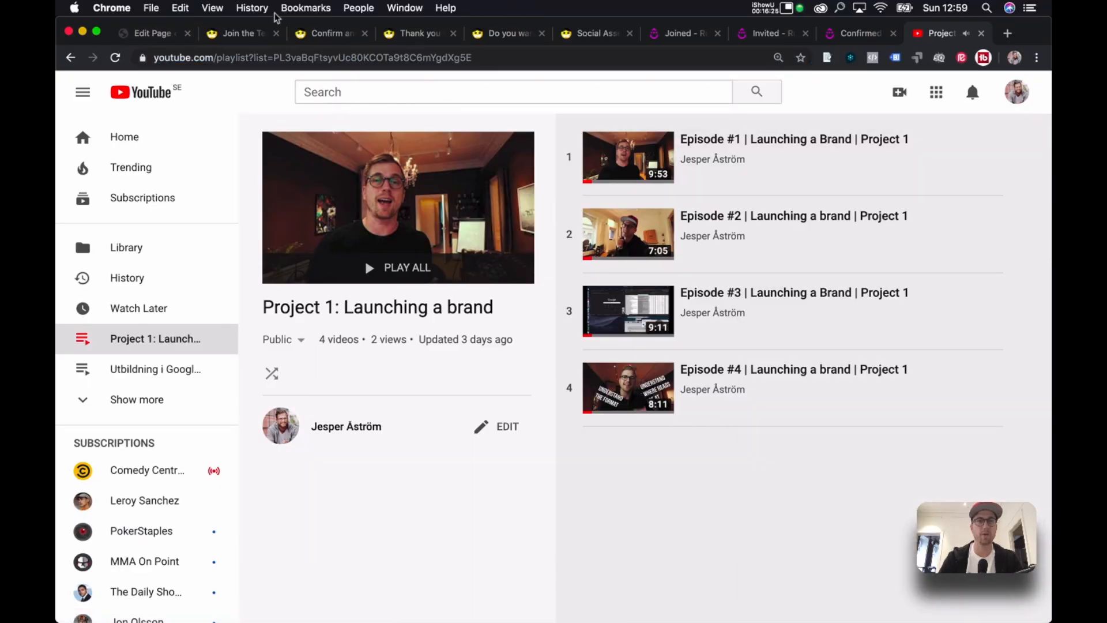
{"action": "left_click", "coordinate": [252, 36]}
{"action": "left_click", "coordinate": [148, 36]}
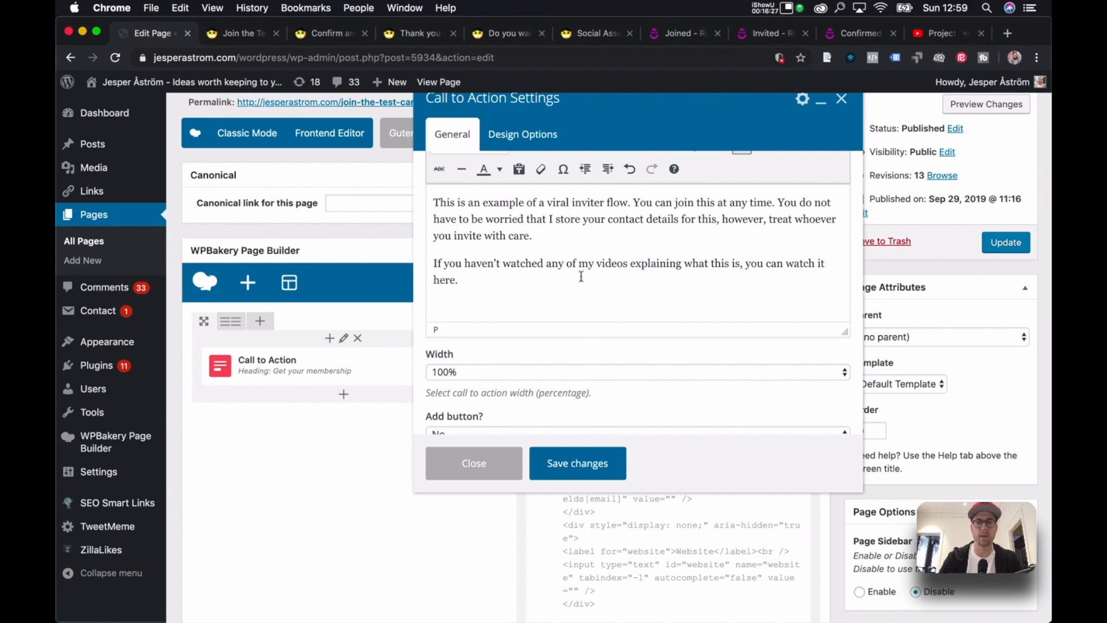
Link 'you can watch it here.' to the YouTube playlist URL, save the element, and update the page.
{"action": "left_click_drag", "start_coordinate": [459, 281], "coordinate": [747, 264]}
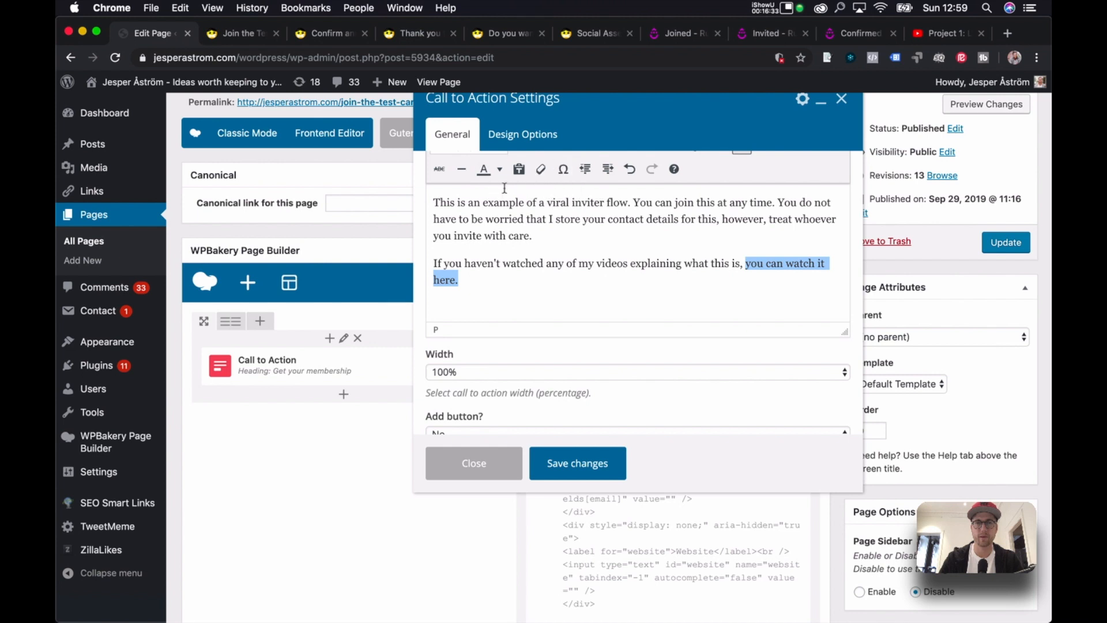
{"action": "scroll", "coordinate": [488, 173], "scroll_direction": "up", "scroll_amount": 2}
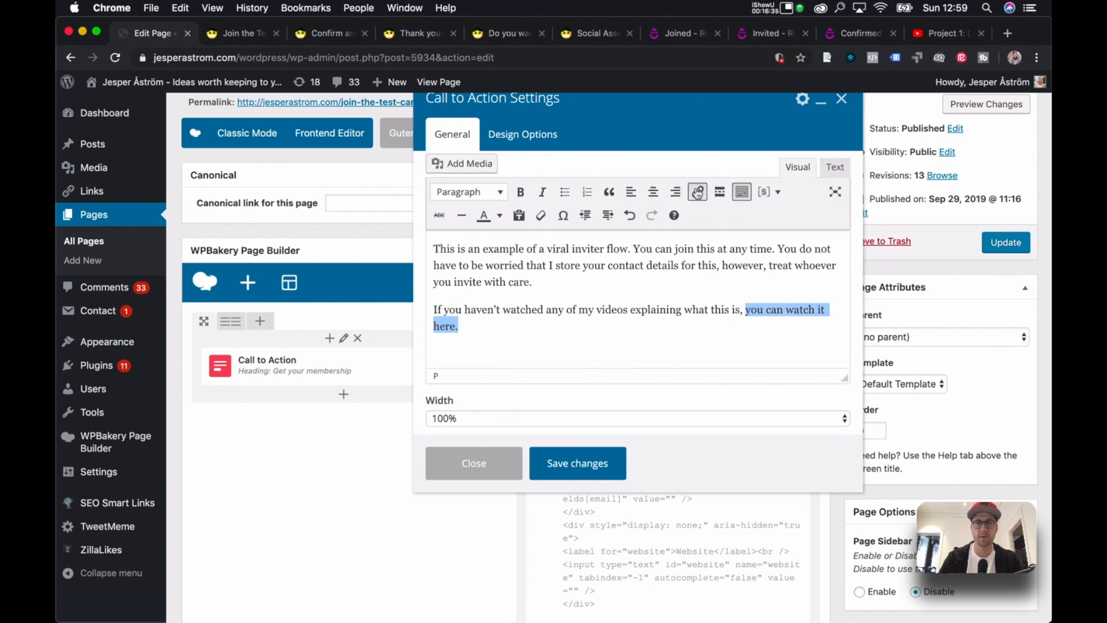
{"action": "left_click", "coordinate": [698, 191]}
{"action": "key", "text": "super+v"}
{"action": "left_click", "coordinate": [725, 351]}
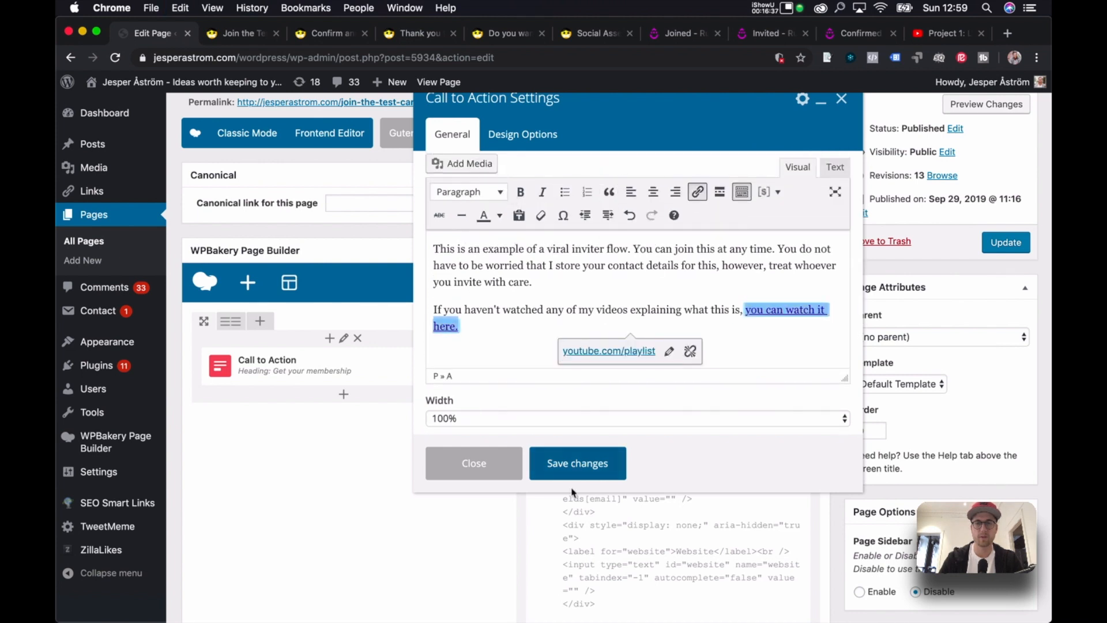
{"action": "left_click", "coordinate": [580, 463]}
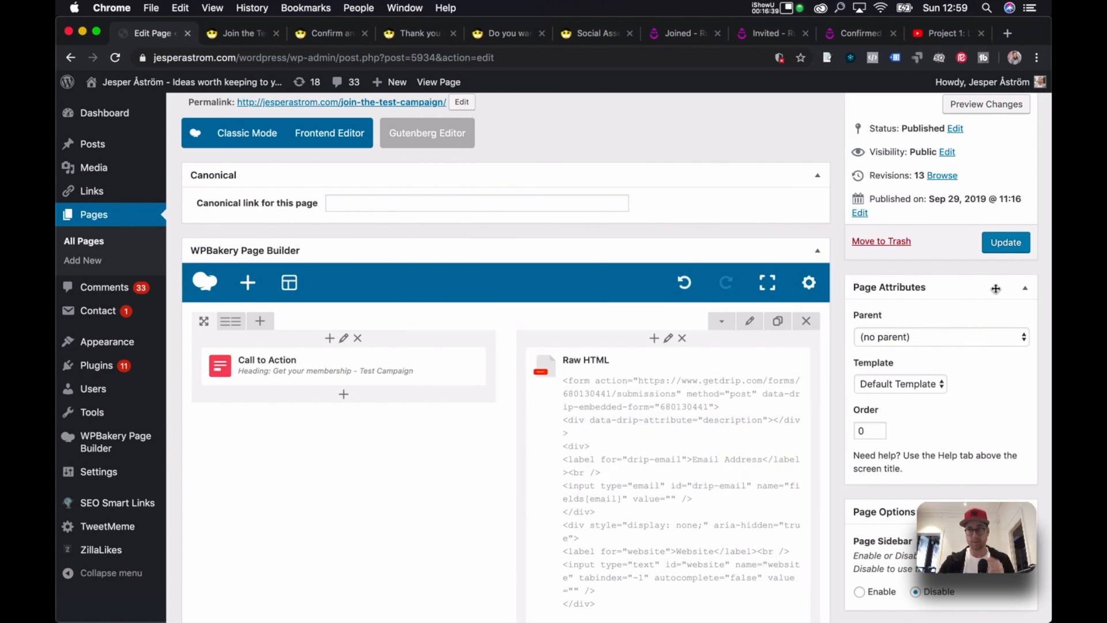
{"action": "left_click", "coordinate": [1005, 243]}
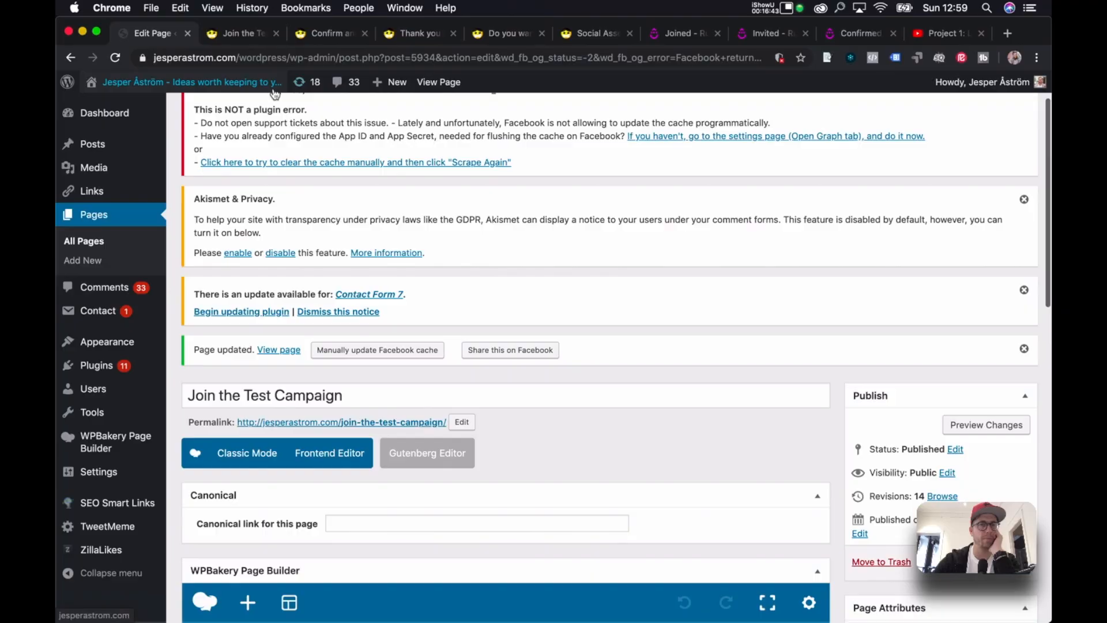
Reload the preview, update the page again, and recheck the preview.
{"action": "left_click", "coordinate": [243, 36]}
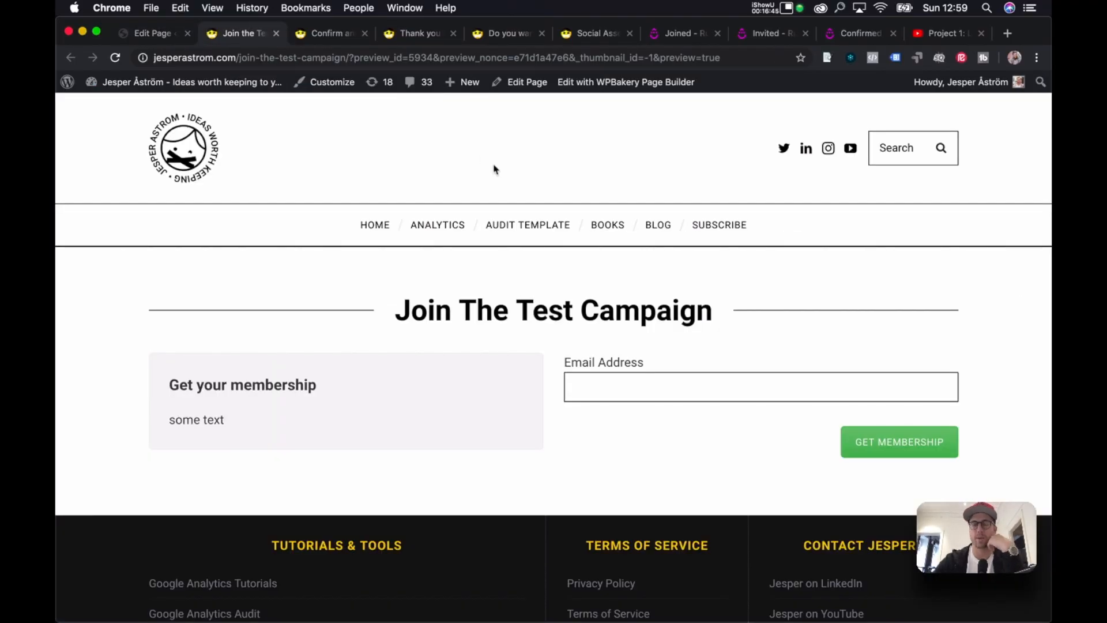
{"action": "key", "text": "super+r"}
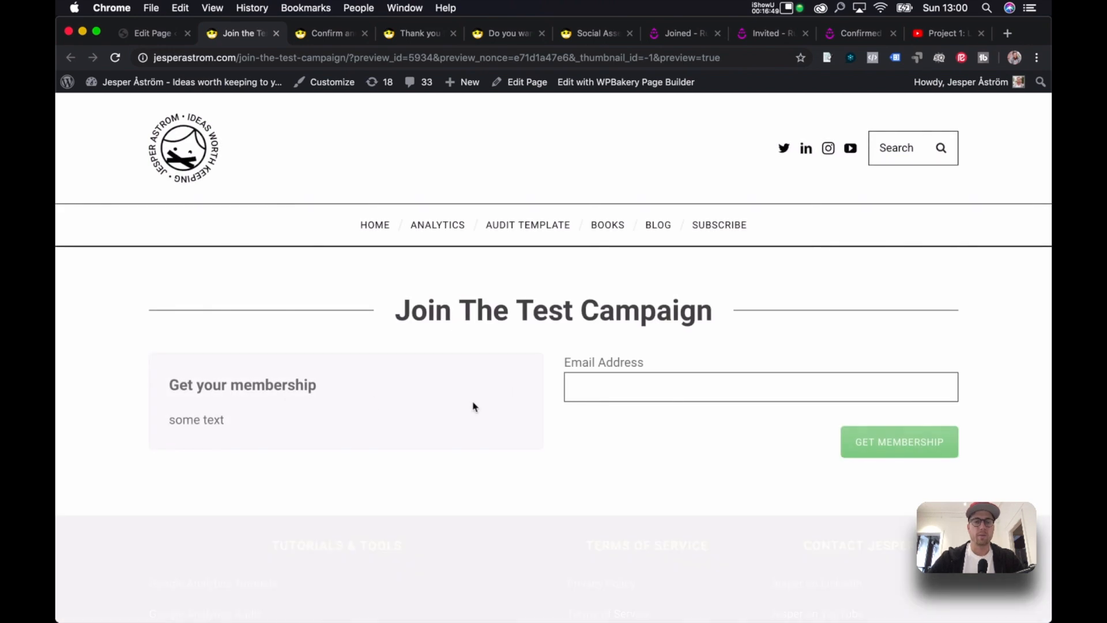
{"action": "key", "text": "super+r"}
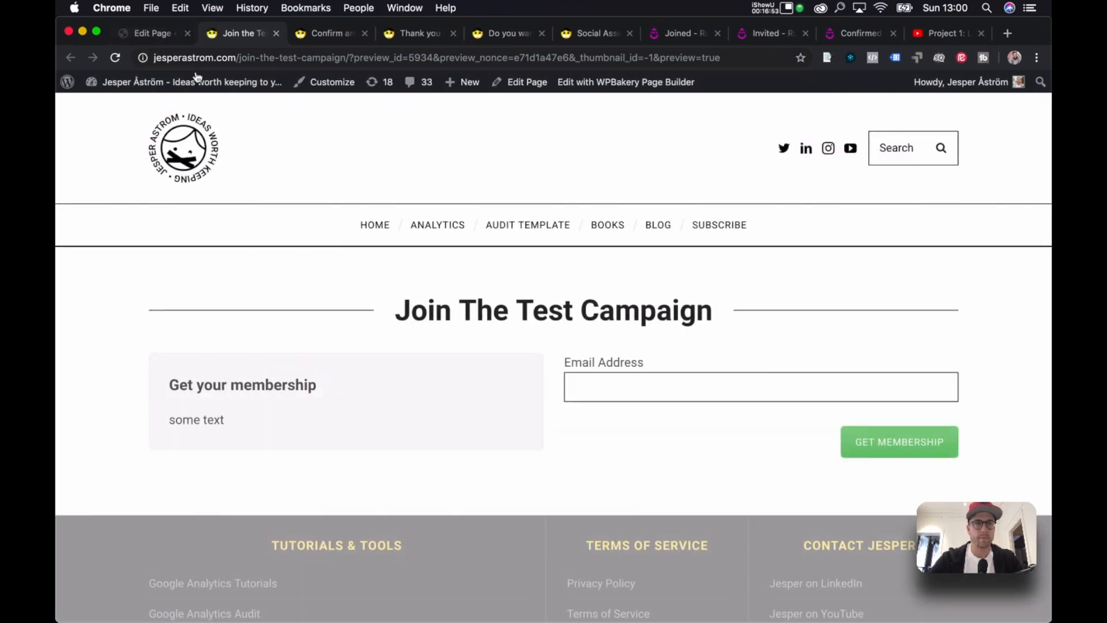
{"action": "left_click", "coordinate": [152, 32]}
{"action": "scroll", "coordinate": [648, 327], "scroll_direction": "down", "scroll_amount": 5}
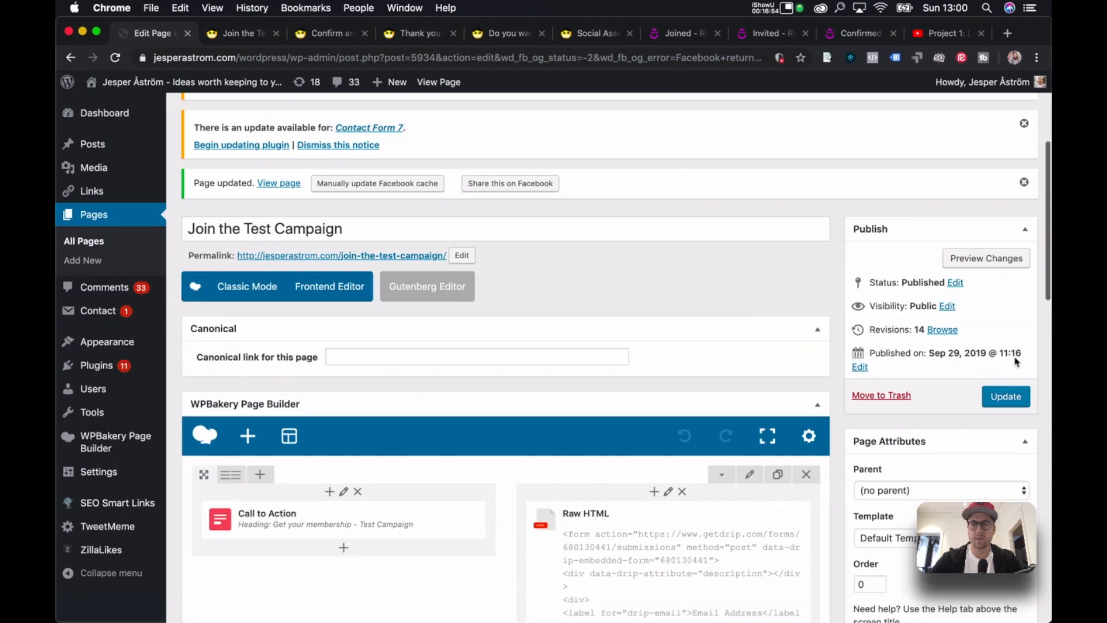
{"action": "left_click", "coordinate": [1007, 398]}
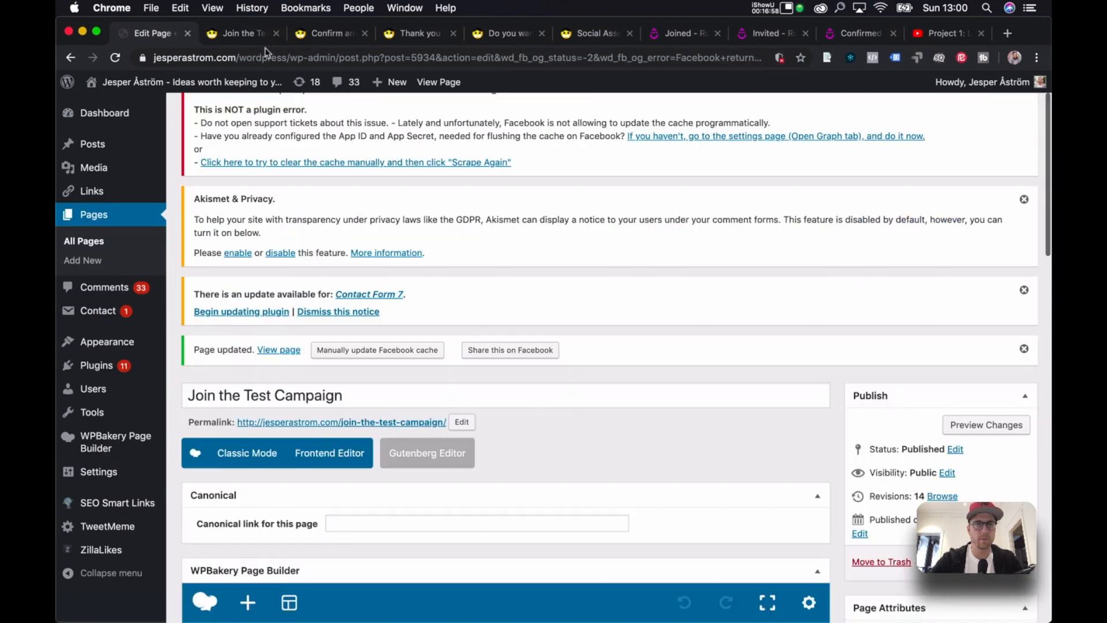
{"action": "left_click", "coordinate": [239, 33]}
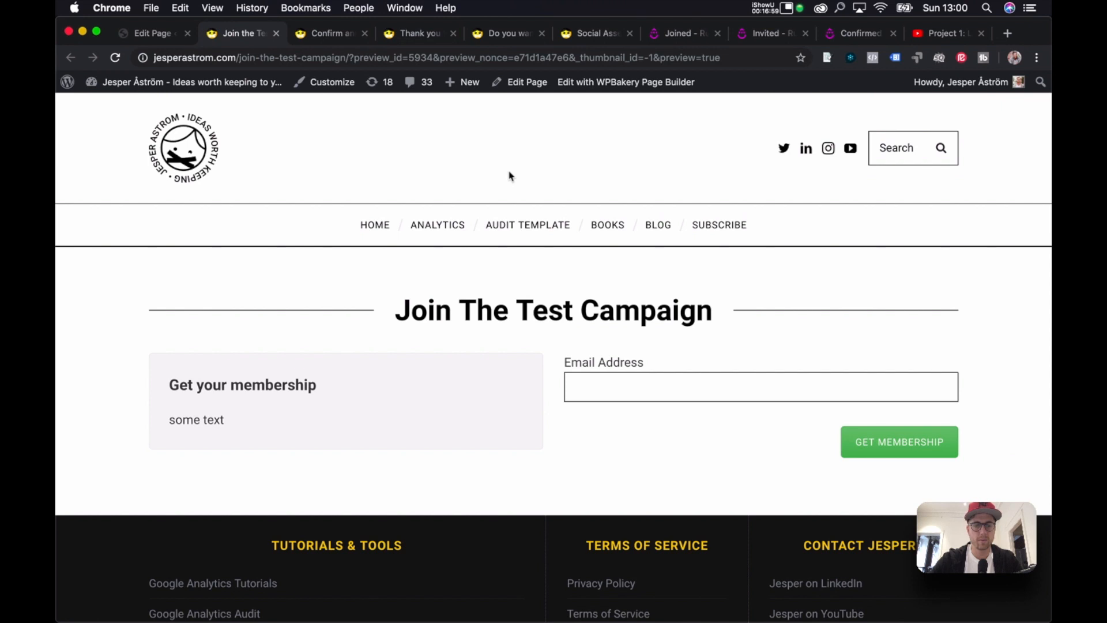
{"action": "key", "text": "super+r"}
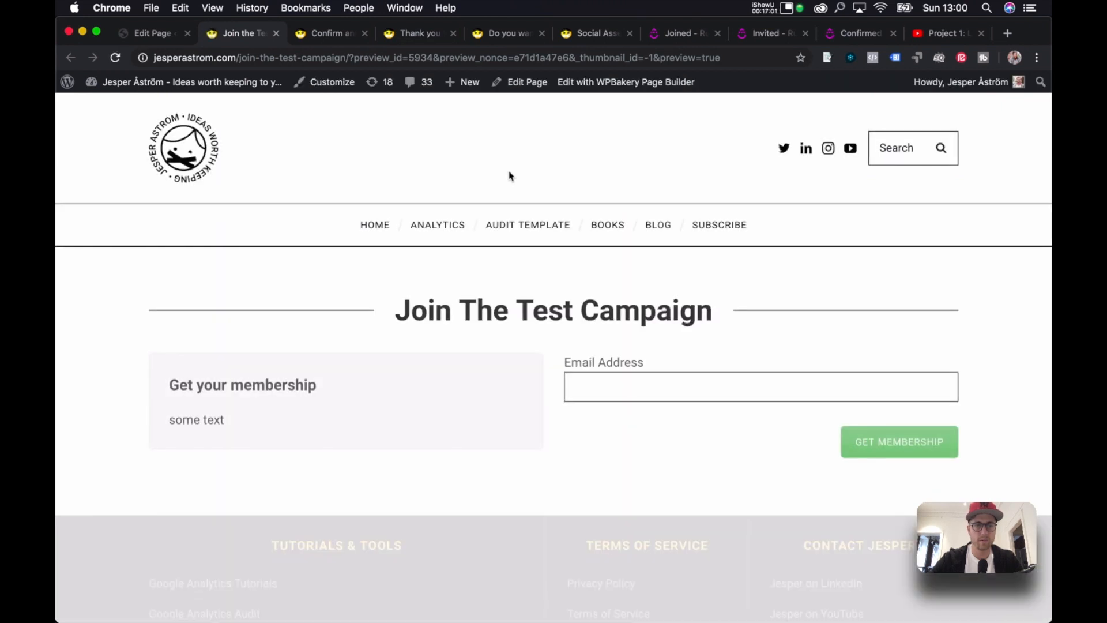
Resave the Call to Action settings, update the page, close the preview, and view the live page.
{"action": "left_click", "coordinate": [156, 41]}
{"action": "scroll", "coordinate": [391, 211], "scroll_direction": "down", "scroll_amount": 10}
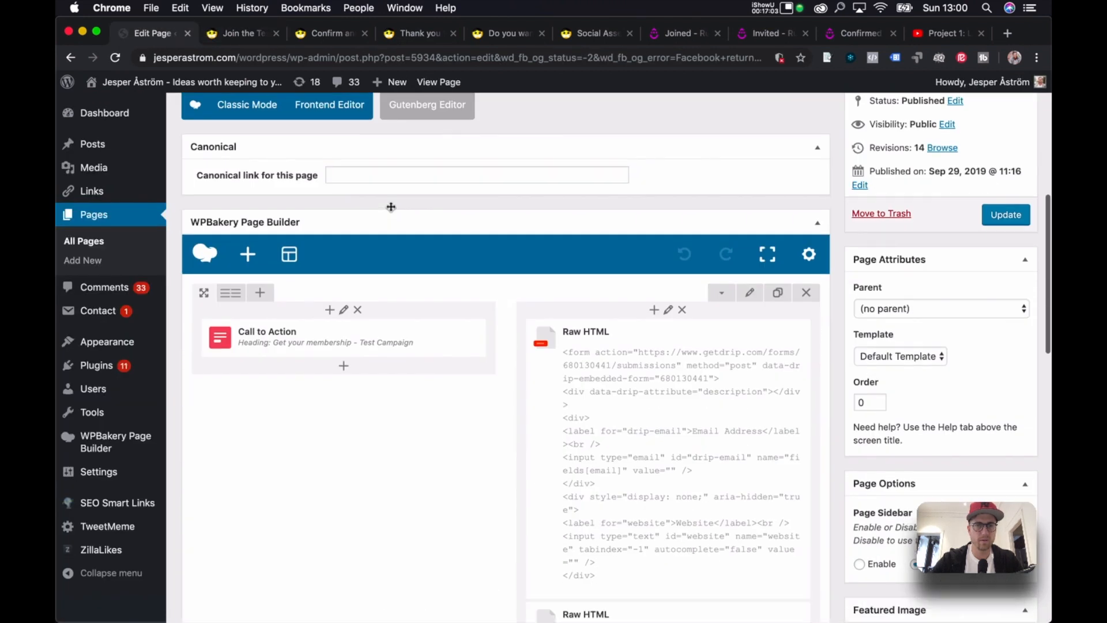
{"action": "left_click", "coordinate": [354, 259]}
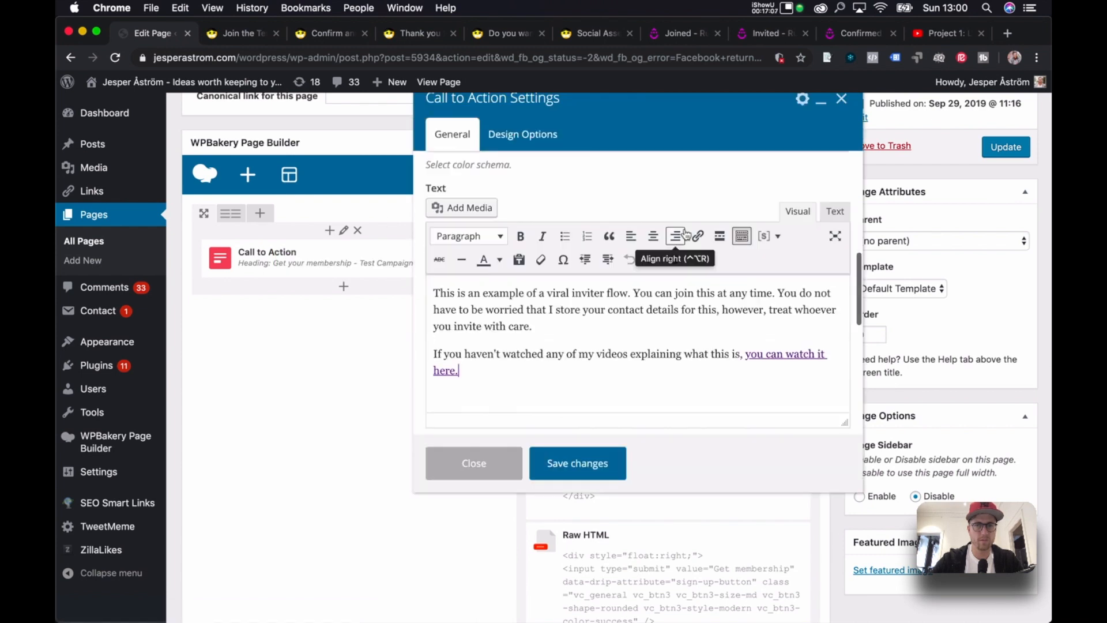
{"action": "left_click", "coordinate": [602, 455]}
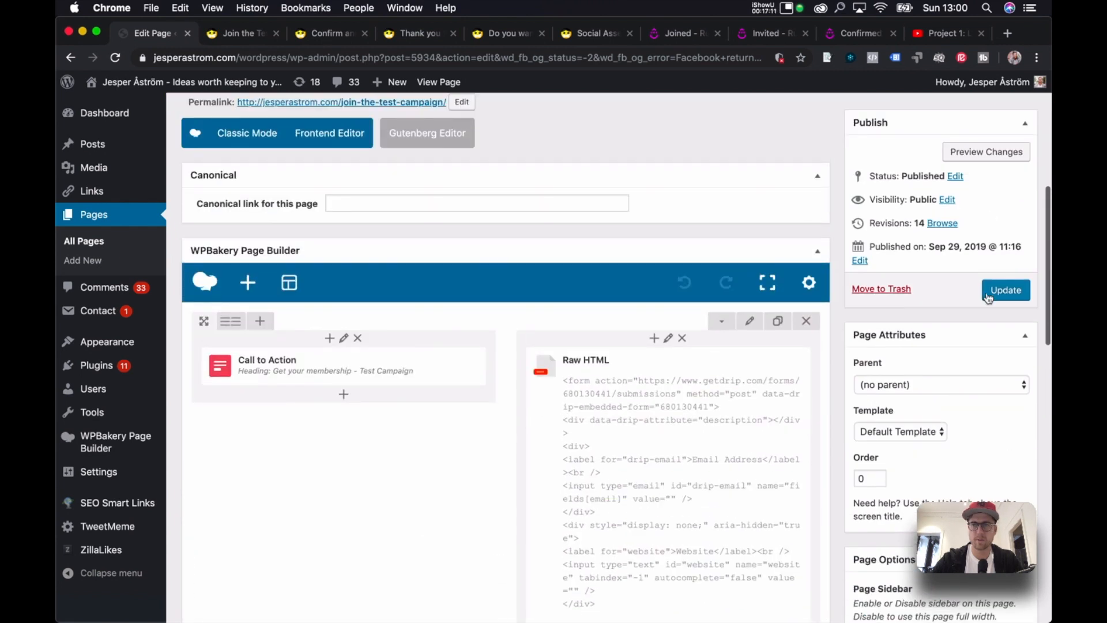
{"action": "left_click", "coordinate": [992, 291]}
{"action": "left_click", "coordinate": [233, 35]}
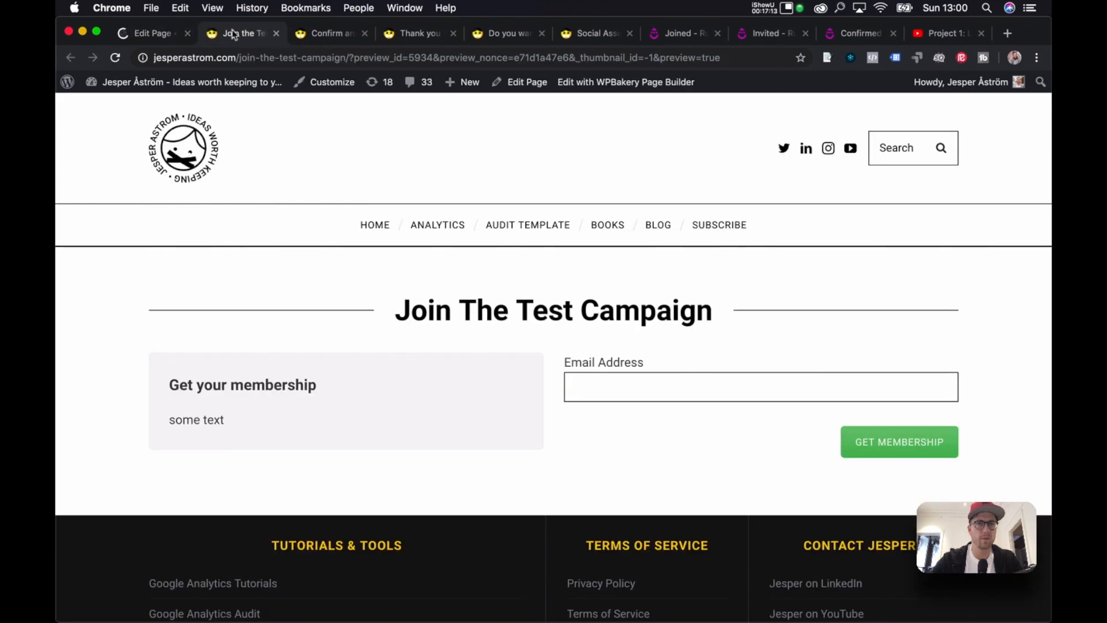
{"action": "left_click", "coordinate": [276, 33]}
{"action": "left_click", "coordinate": [150, 34]}
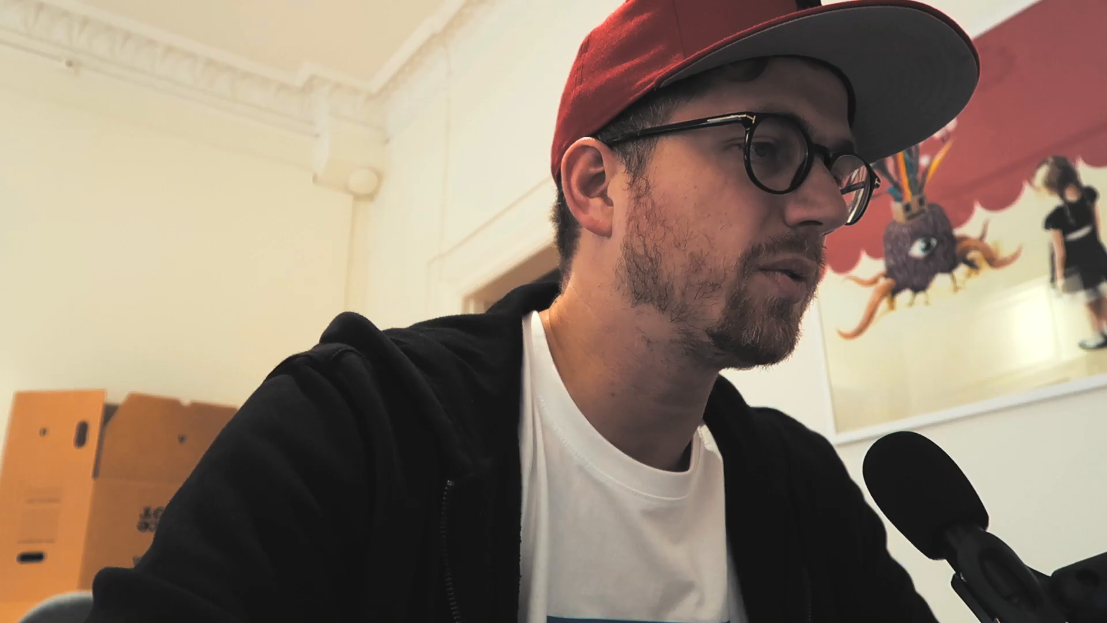
{"action": "left_click", "coordinate": [279, 342]}
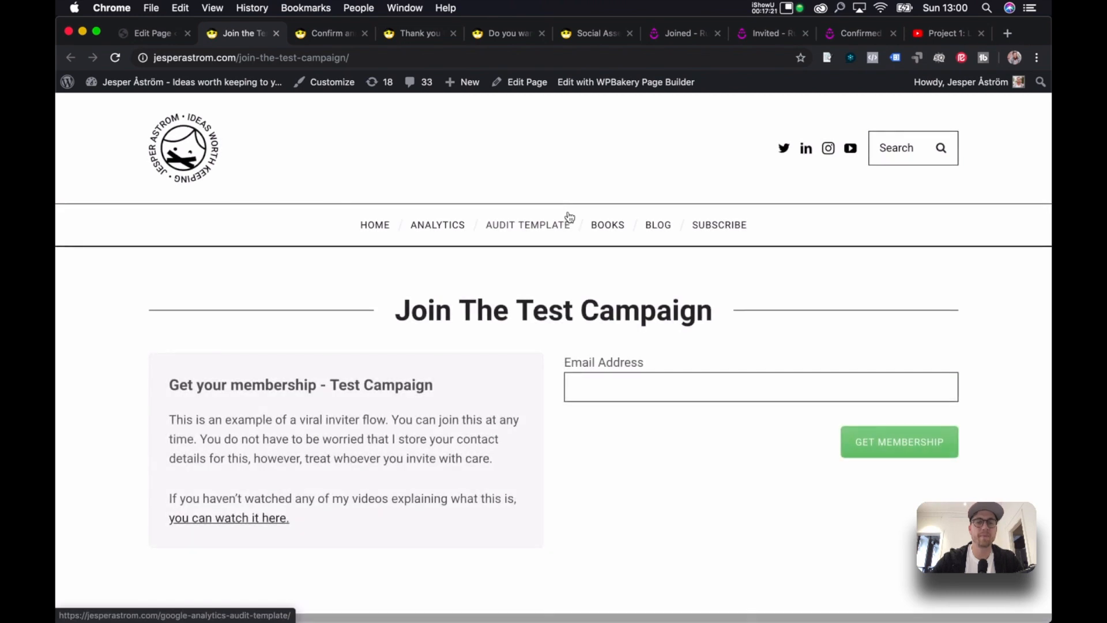
Check the new membership text on the live Join The Test Campaign page.
{"action": "scroll", "coordinate": [411, 327], "scroll_direction": "down", "scroll_amount": 1}
{"action": "left_click_drag", "start_coordinate": [171, 361], "coordinate": [507, 475]}
{"action": "left_click", "coordinate": [503, 478]}
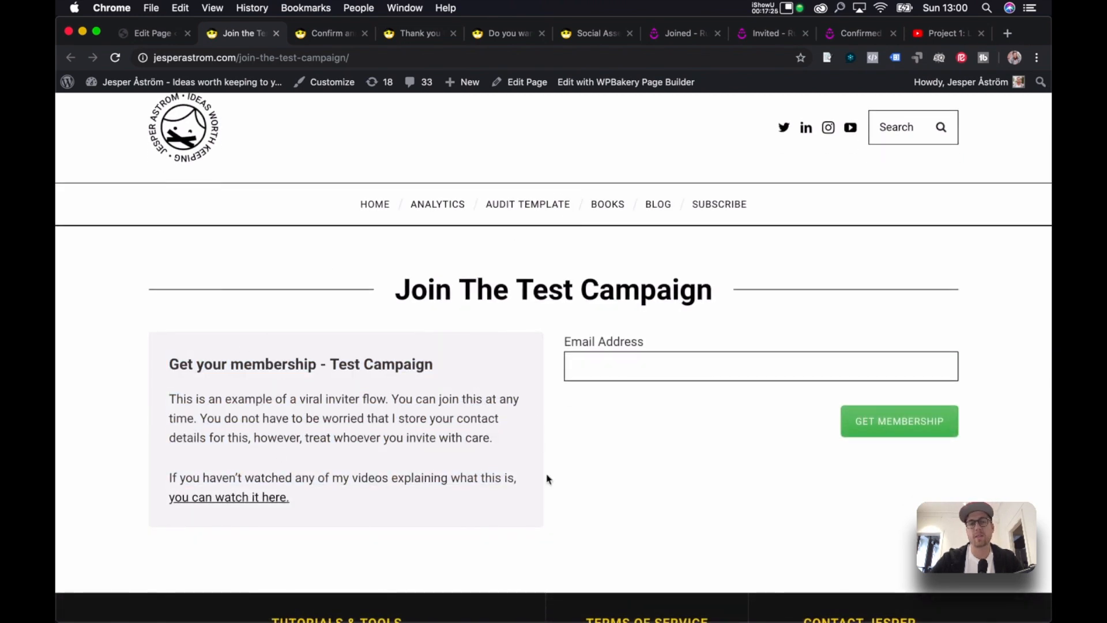
Review the Confirm and Invite, Thank You and Accept Invite pages, ending on Social Assets – Test Campain.
{"action": "left_click", "coordinate": [331, 33]}
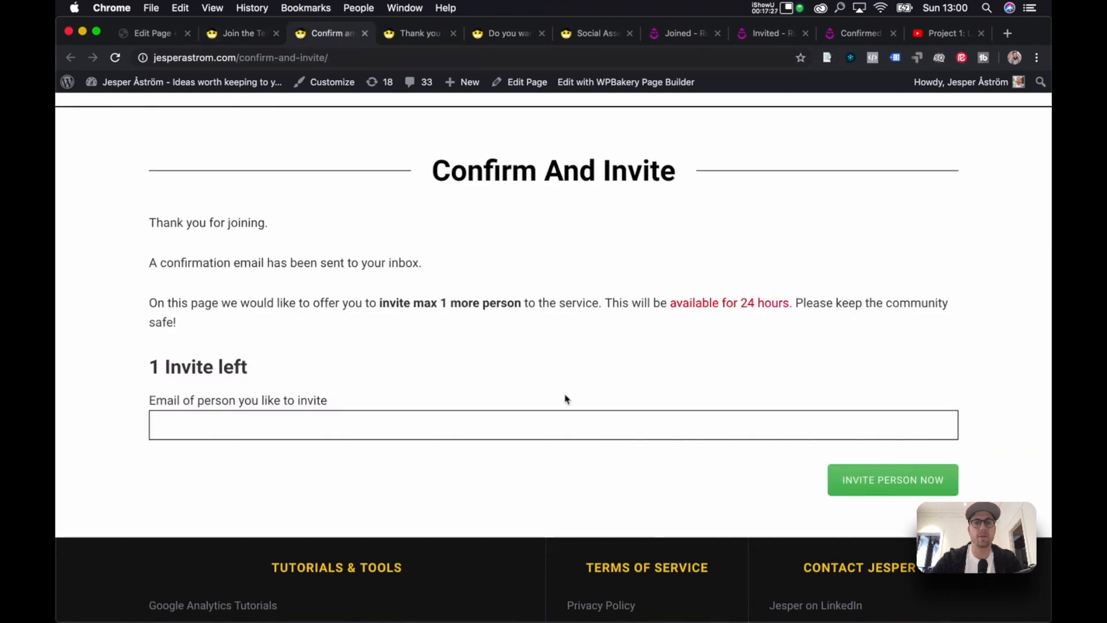
{"action": "left_click", "coordinate": [362, 414]}
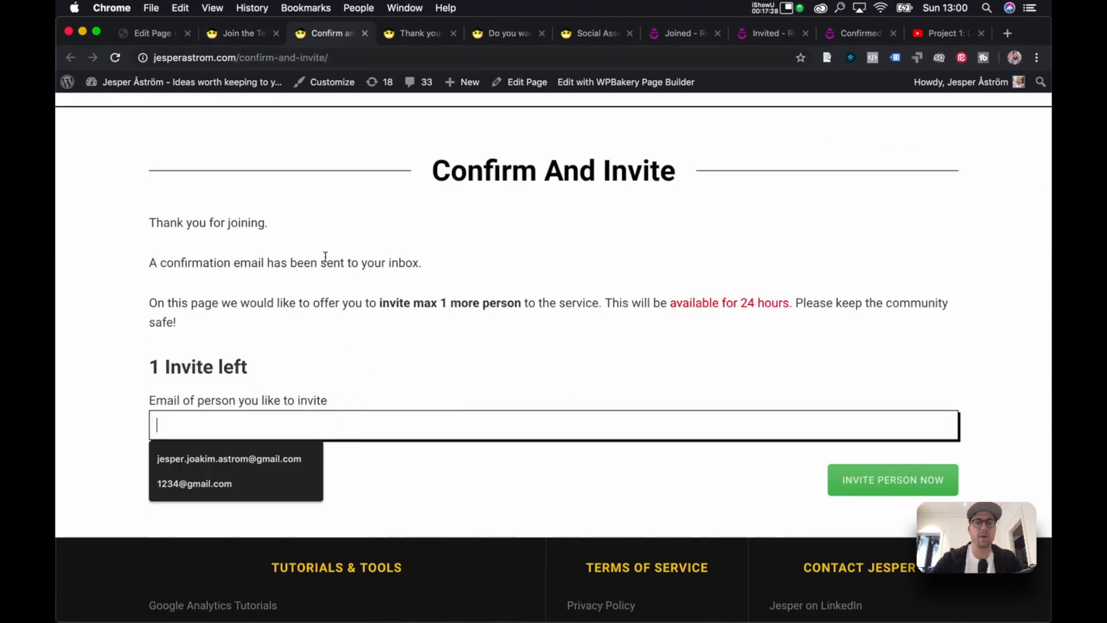
{"action": "left_click", "coordinate": [411, 34]}
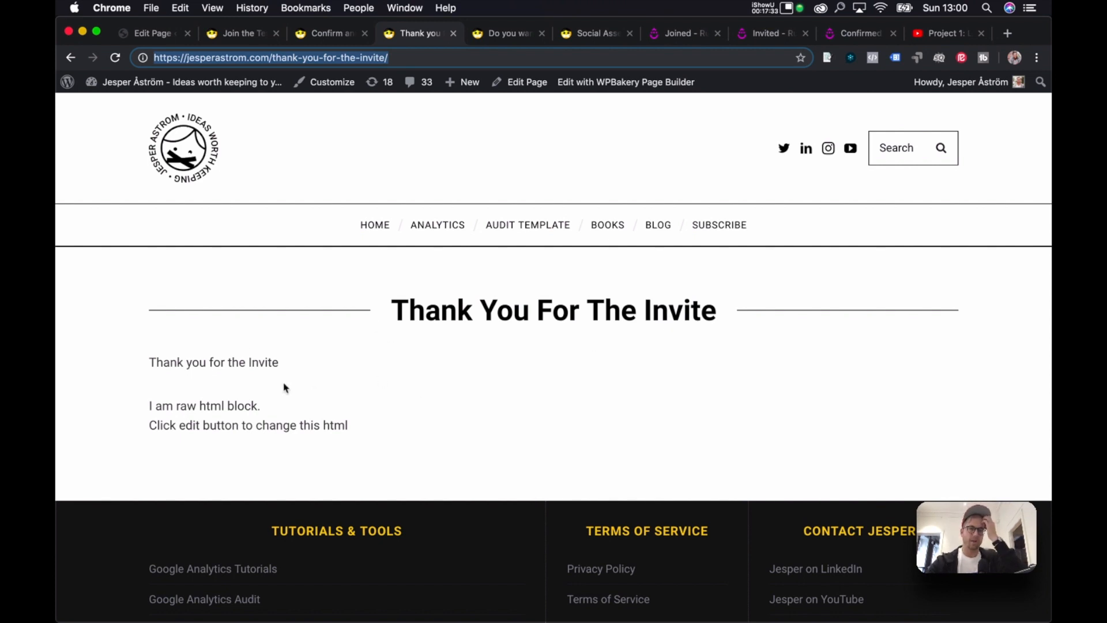
{"action": "left_click", "coordinate": [487, 35]}
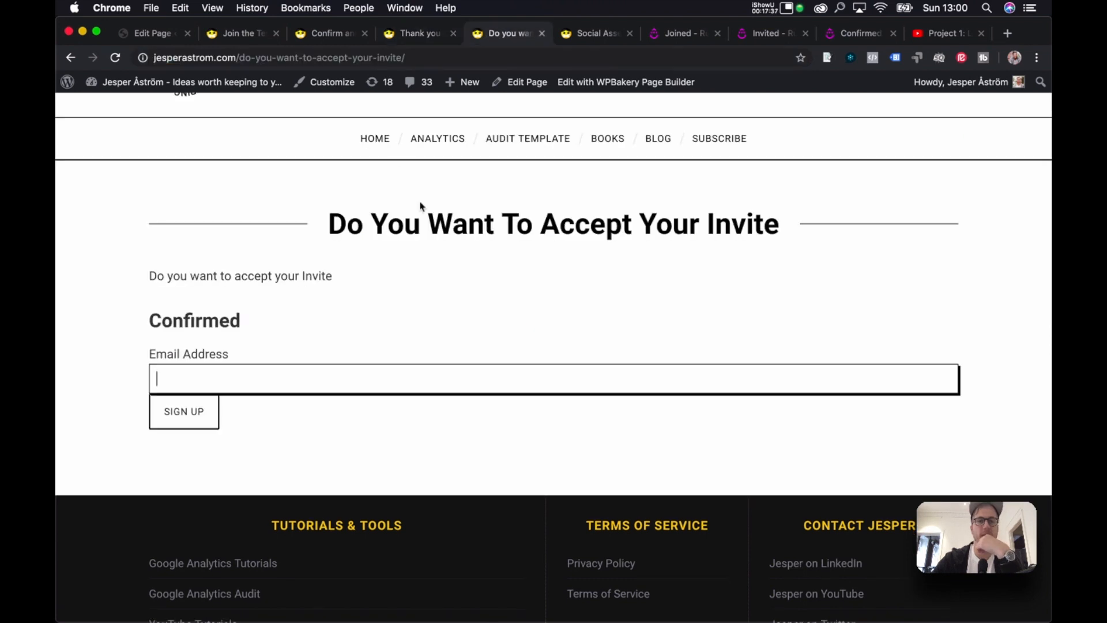
{"action": "left_click_drag", "start_coordinate": [179, 283], "coordinate": [354, 285]}
{"action": "left_click", "coordinate": [189, 305]}
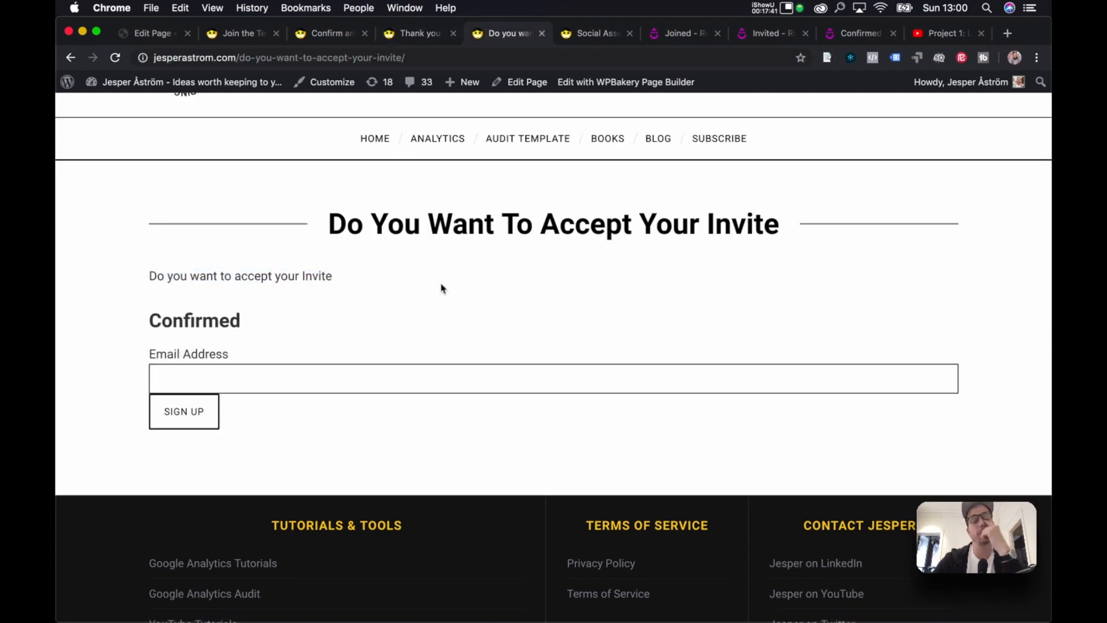
{"action": "left_click", "coordinate": [591, 32]}
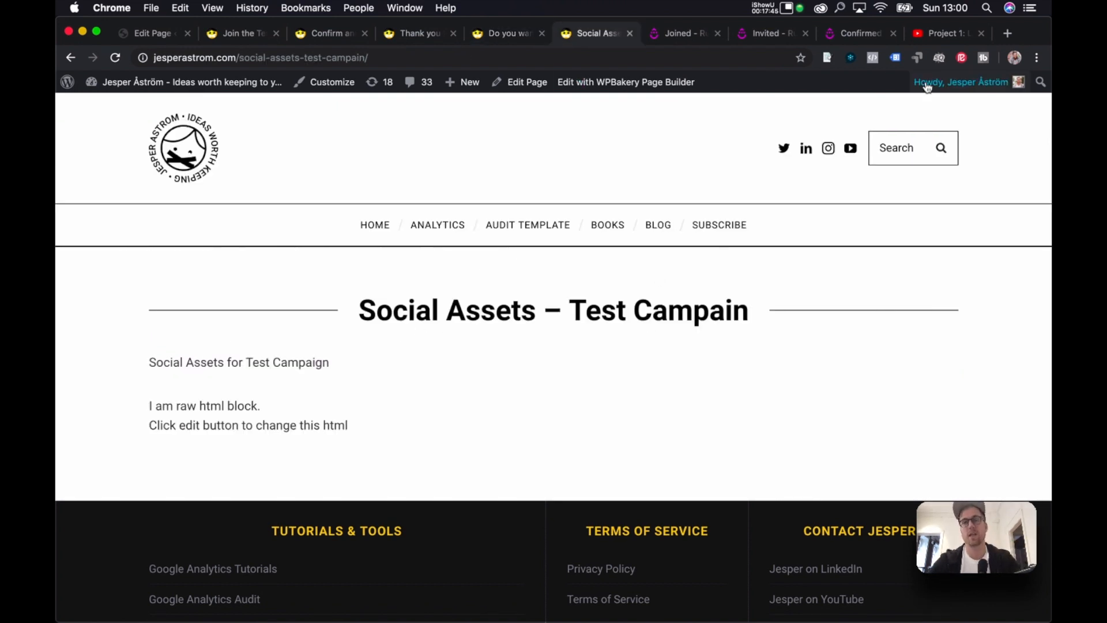
Open Episode #4 from the Project 1 playlist, select its URL, pause it, and return to Social Assets.
{"action": "left_click", "coordinate": [946, 33]}
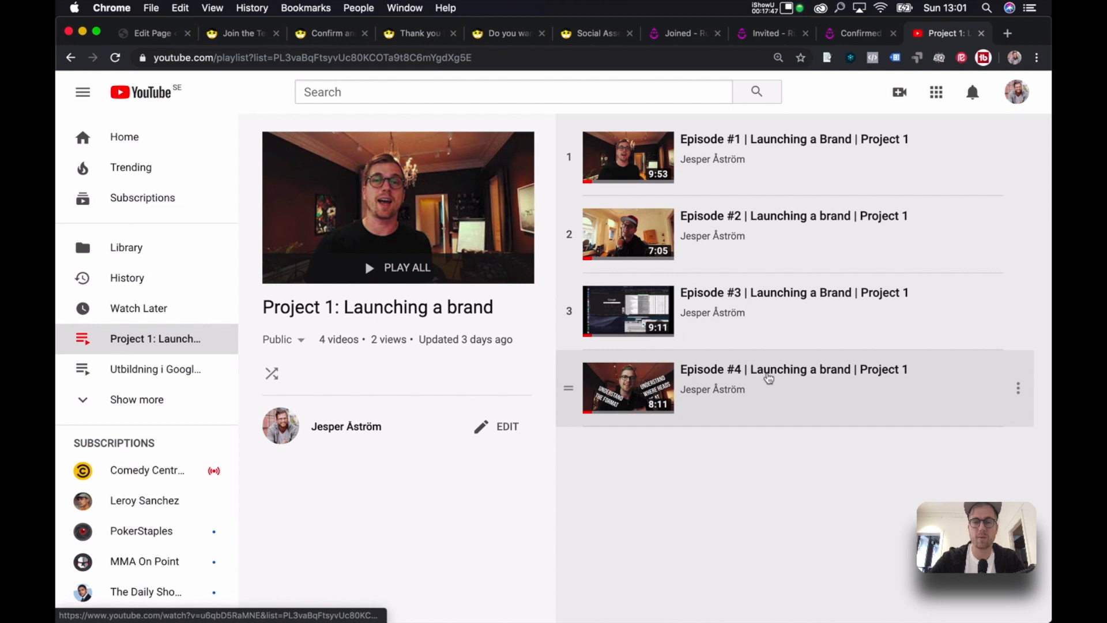
{"action": "left_click", "coordinate": [769, 378]}
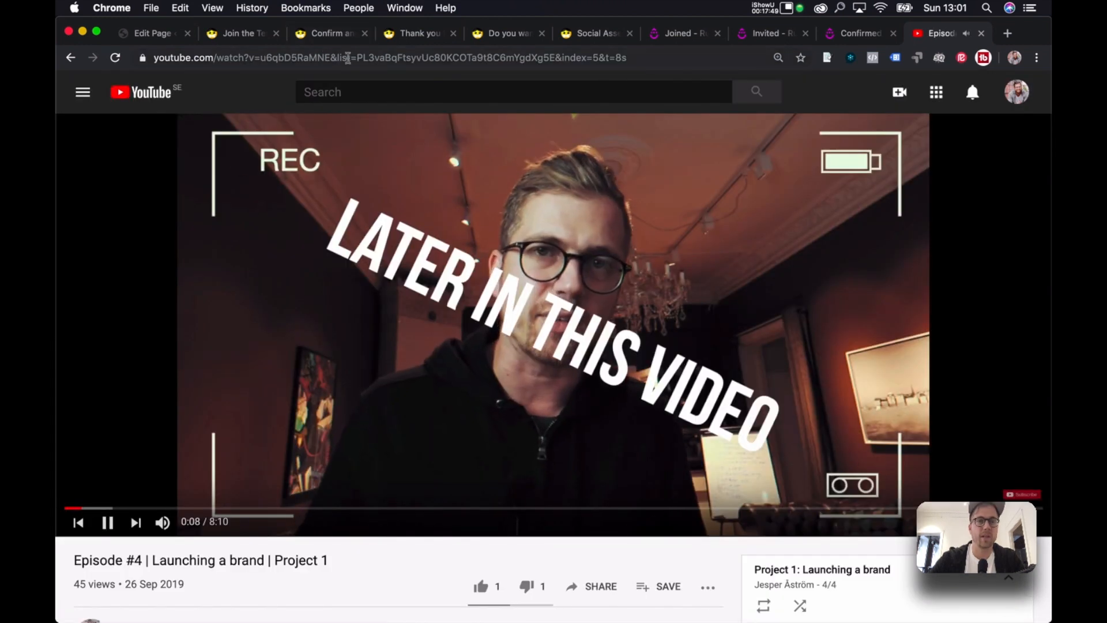
{"action": "left_click_drag", "start_coordinate": [329, 56], "coordinate": [291, 28]}
{"action": "key", "text": "super+c"}
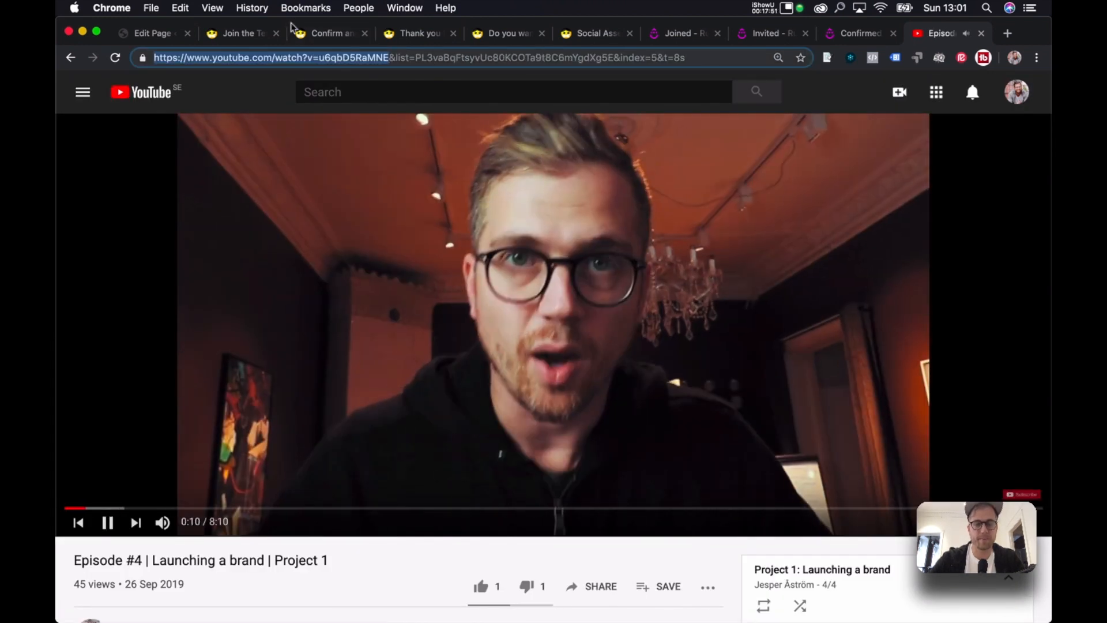
{"action": "left_click", "coordinate": [353, 315]}
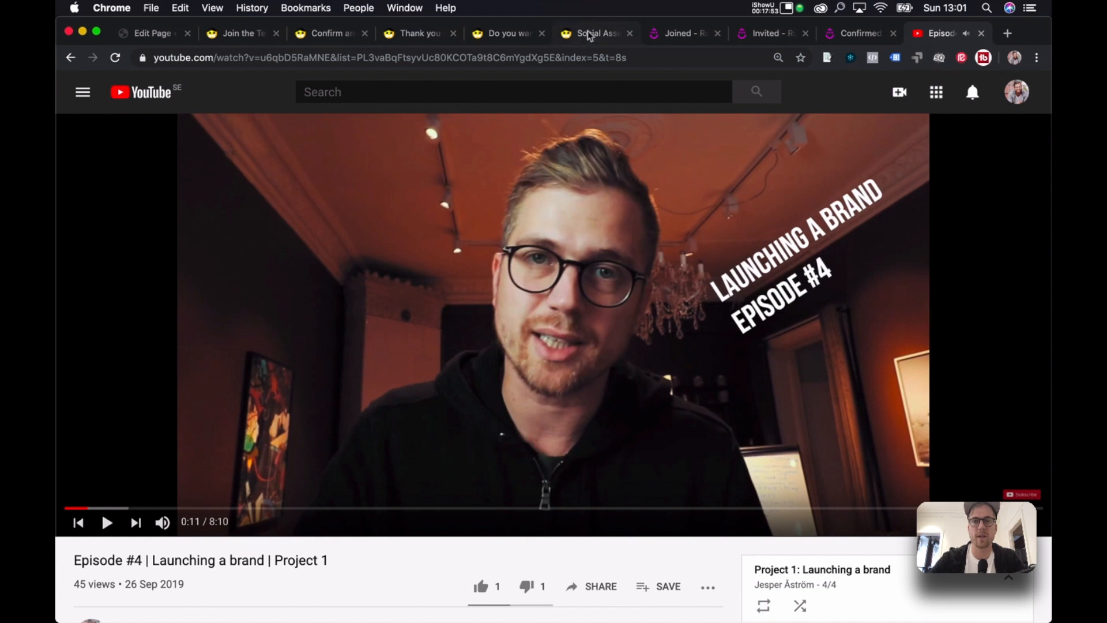
{"action": "left_click", "coordinate": [587, 36]}
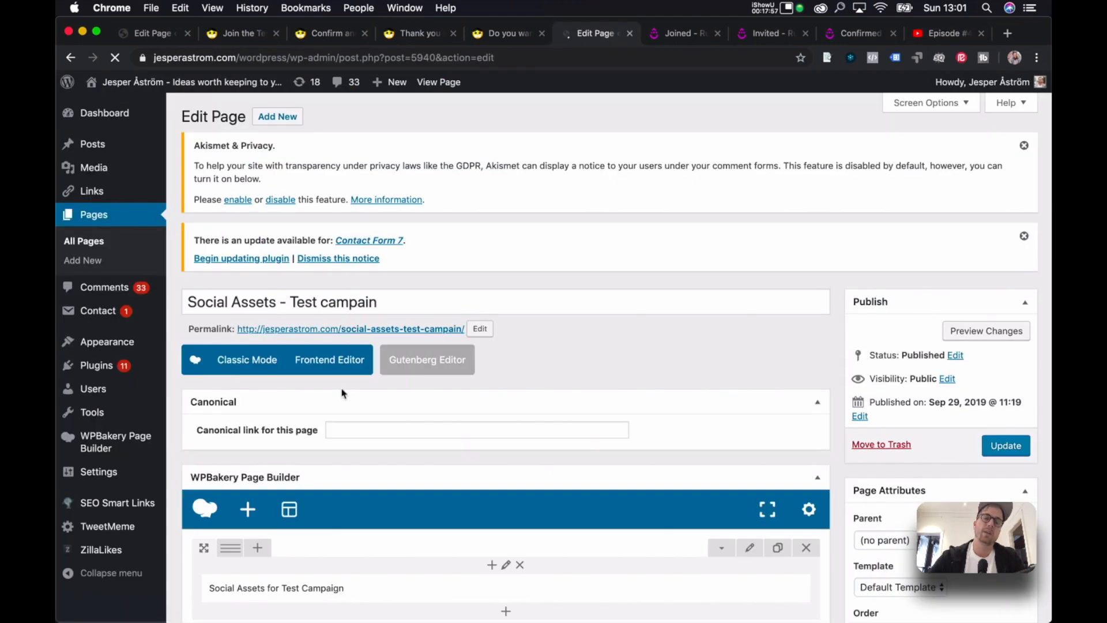
Delete the placeholder Raw HTML block from the second row.
{"action": "scroll", "coordinate": [663, 396], "scroll_direction": "down", "scroll_amount": 5}
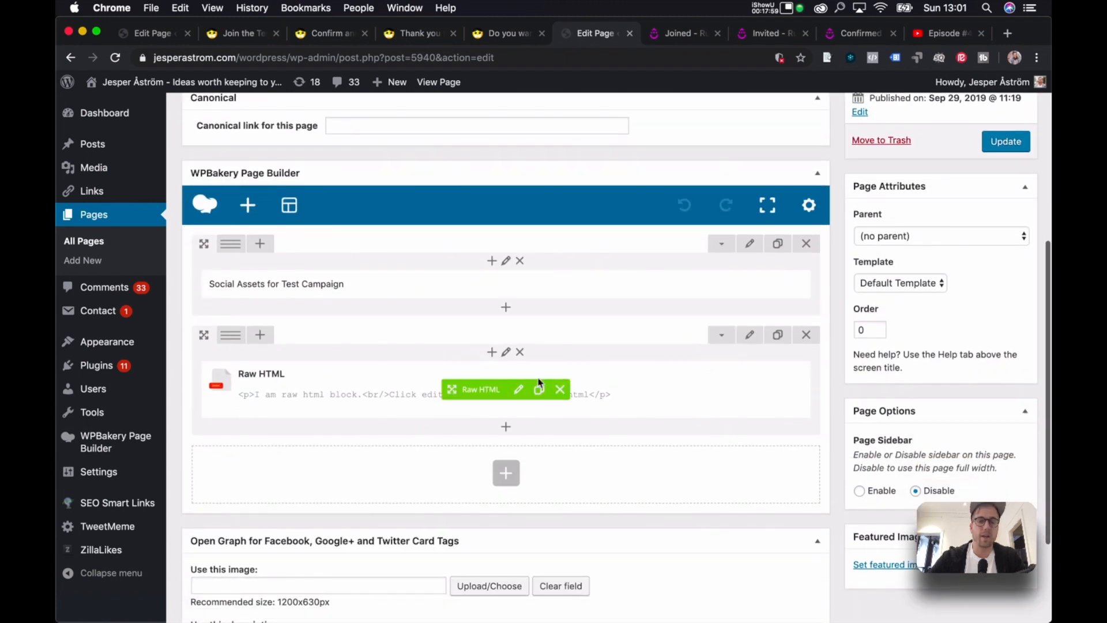
{"action": "left_click", "coordinate": [518, 393]}
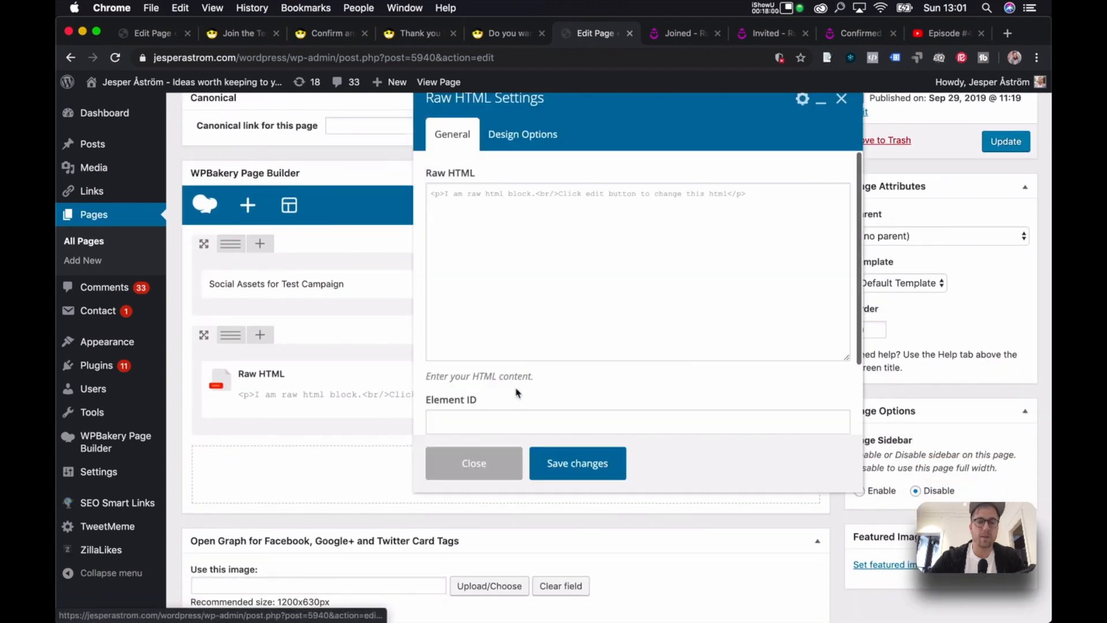
{"action": "triple_click", "coordinate": [564, 205]}
{"action": "left_click", "coordinate": [843, 100]}
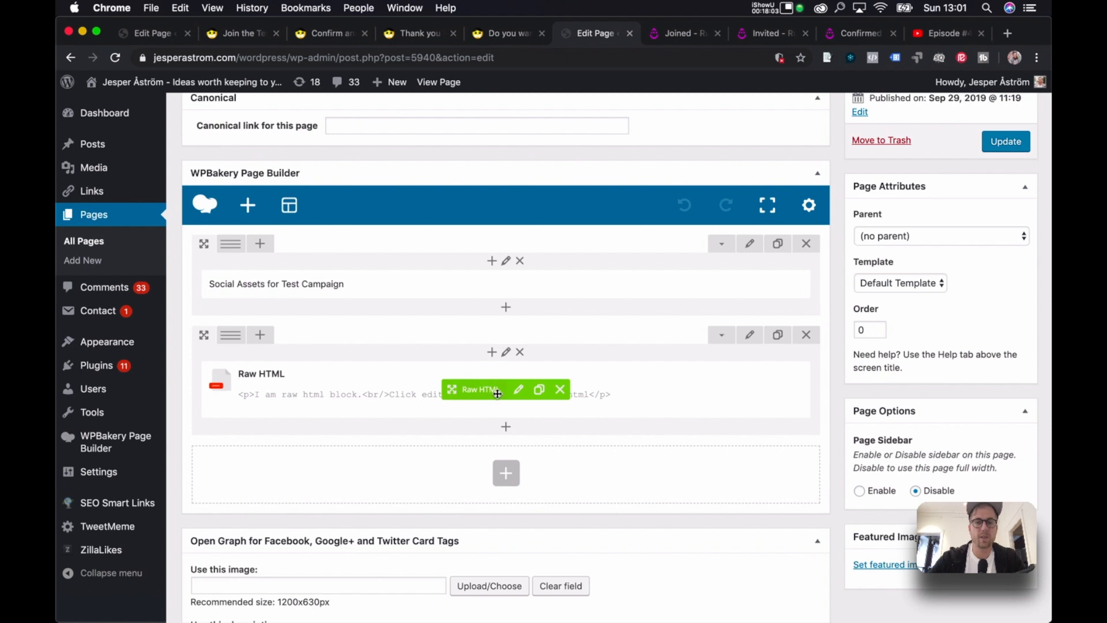
{"action": "left_click", "coordinate": [560, 395]}
Add a Video Player element and replace its Vimeo link with the YouTube episode URL.
{"action": "left_click", "coordinate": [510, 386]}
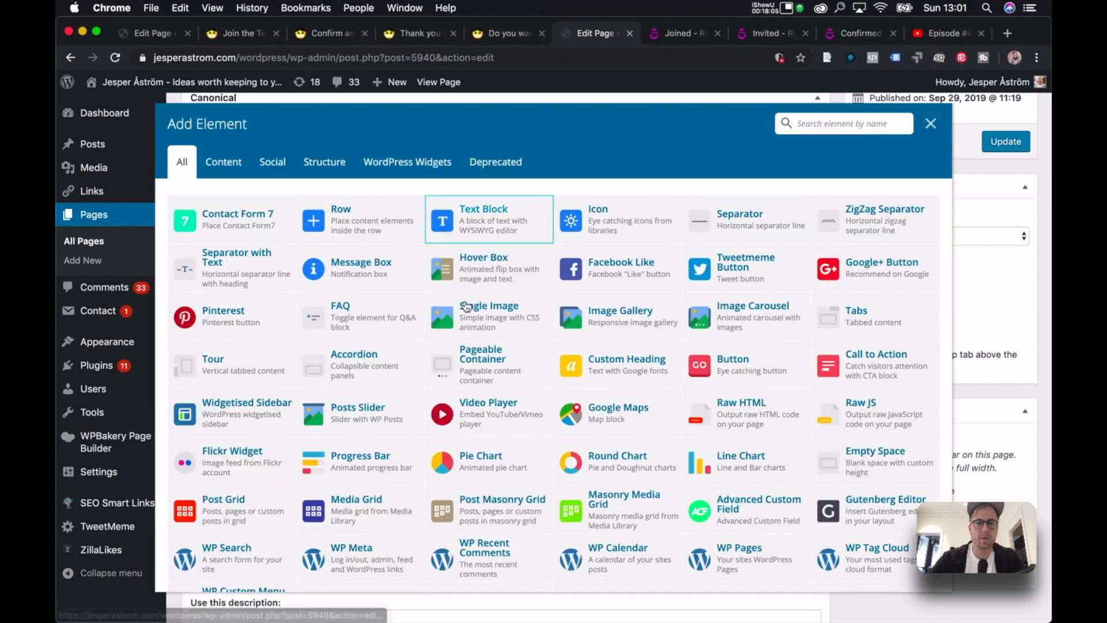
{"action": "left_click", "coordinate": [479, 403]}
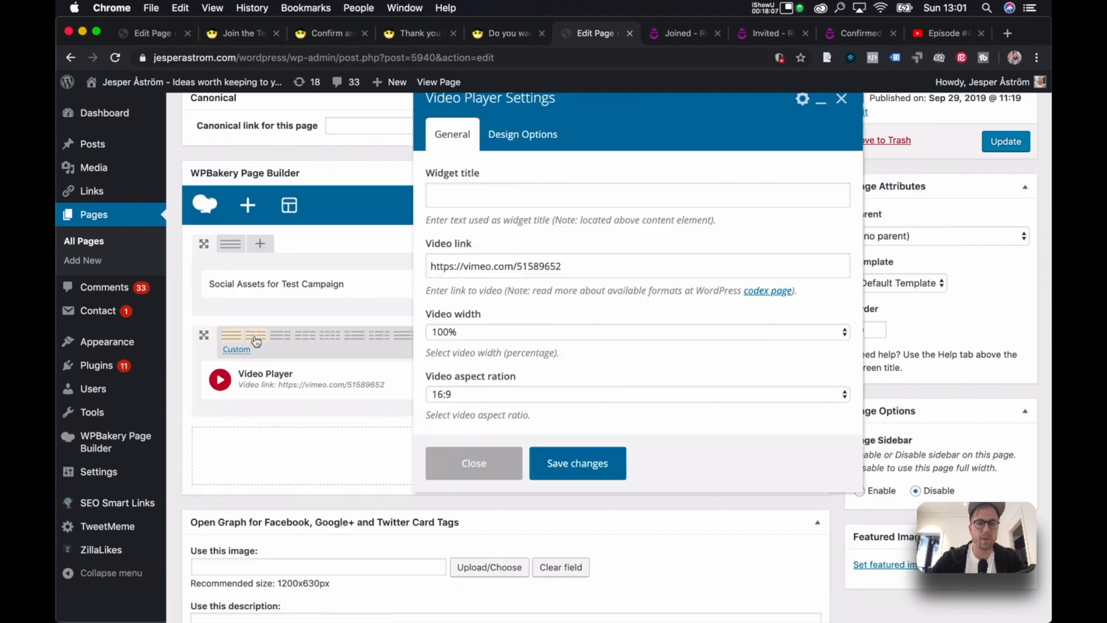
{"action": "left_click", "coordinate": [575, 468]}
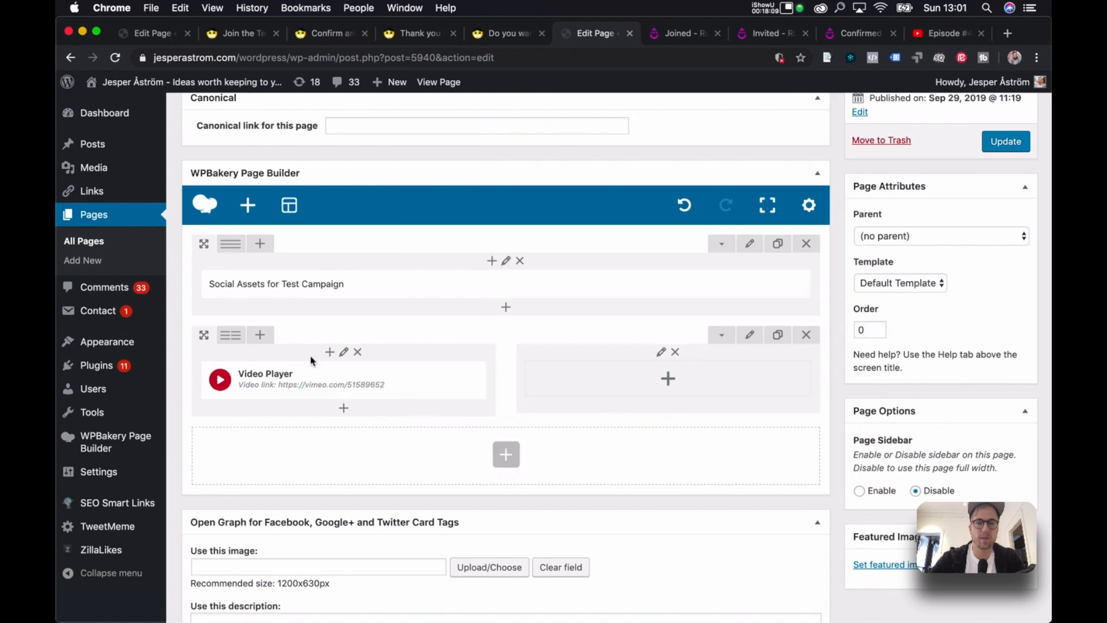
{"action": "left_click", "coordinate": [365, 378]}
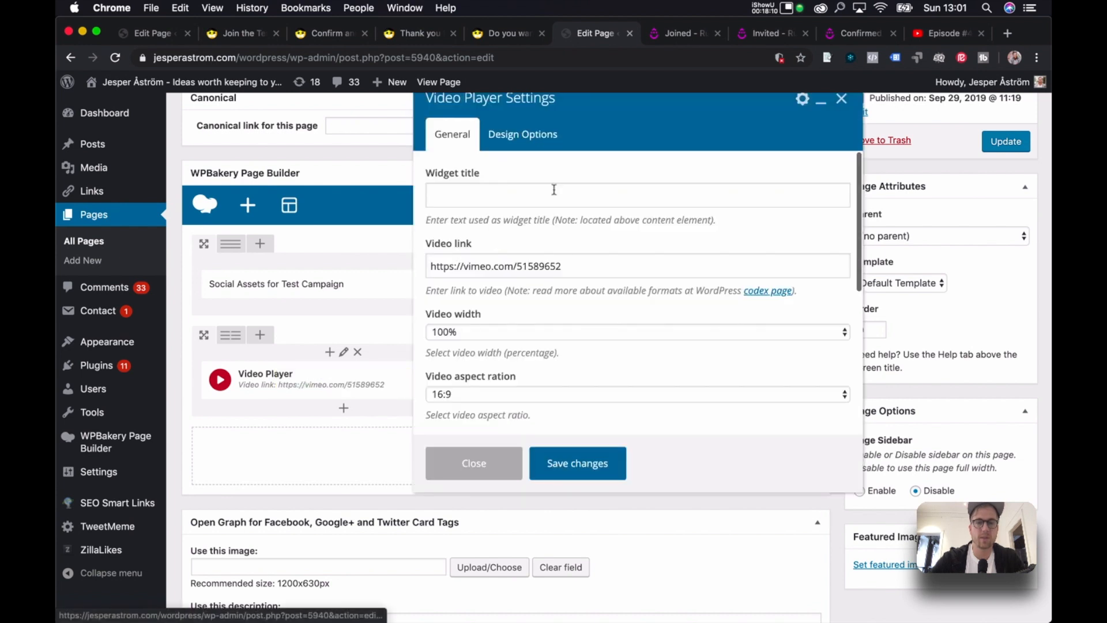
{"action": "double_click", "coordinate": [553, 266]}
{"action": "key", "text": "super+a"}
{"action": "key", "text": "super+v"}
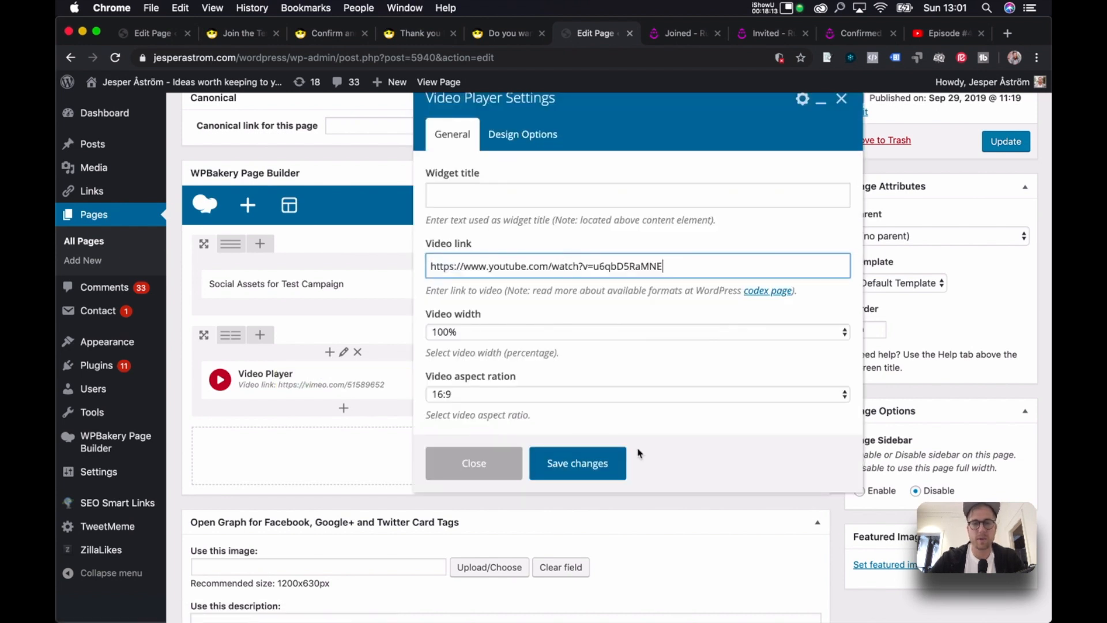
{"action": "left_click", "coordinate": [579, 462]}
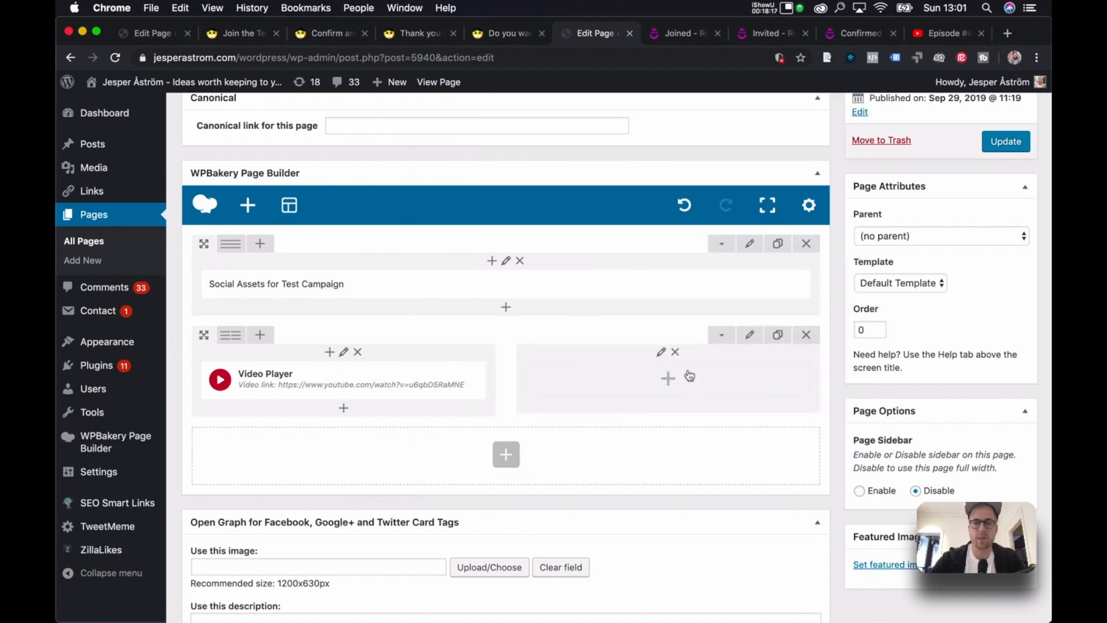
Add a Raw HTML element to the empty right column.
{"action": "left_click", "coordinate": [669, 379]}
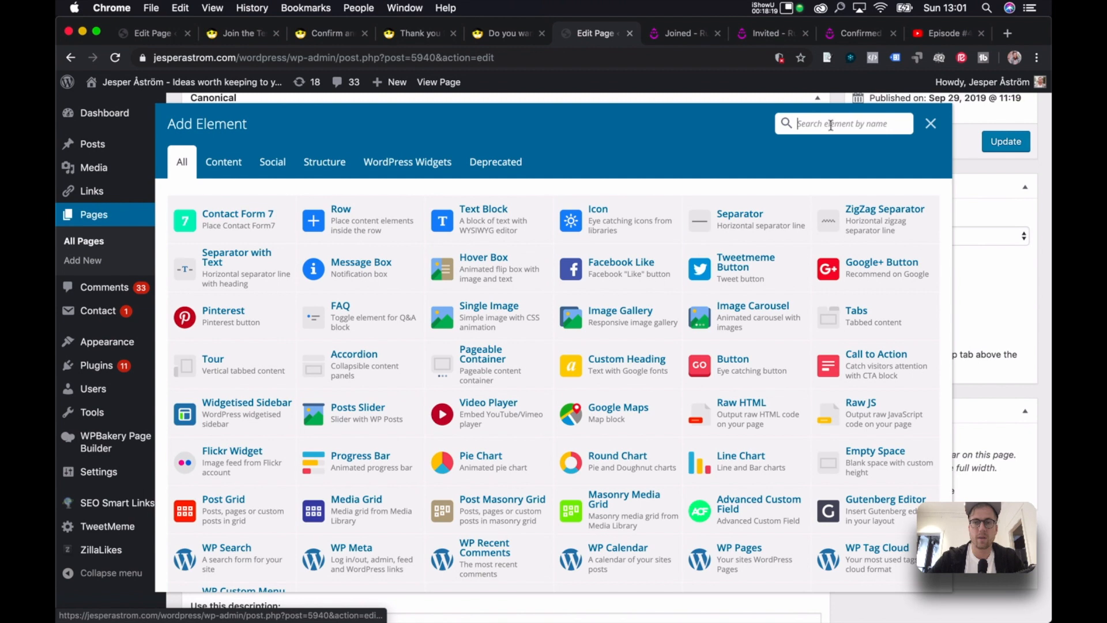
{"action": "type", "text": "html"}
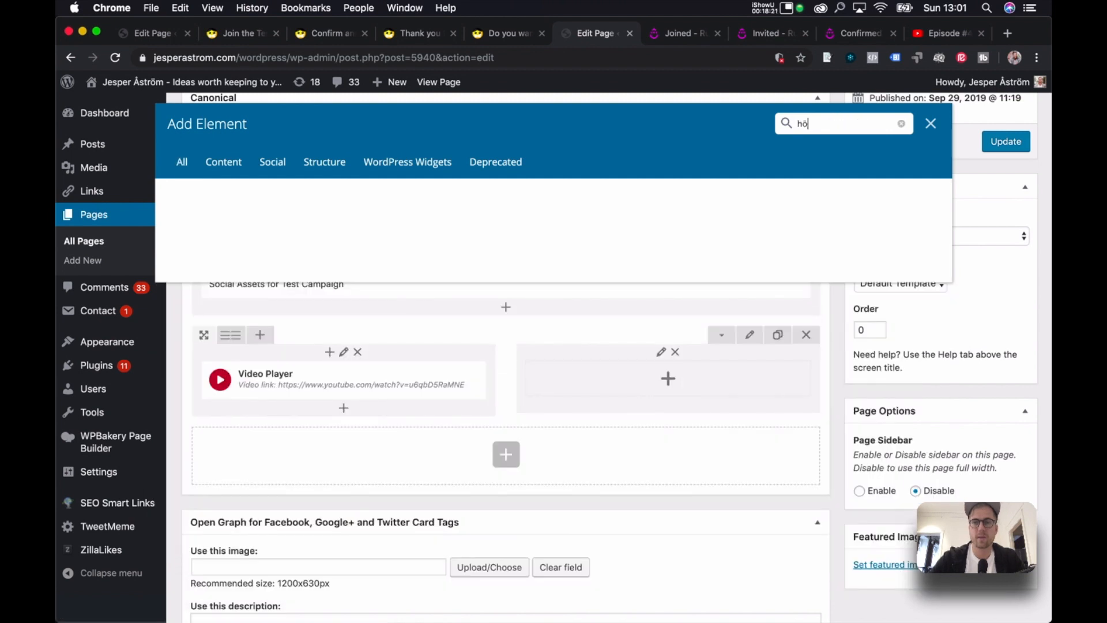
{"action": "left_click", "coordinate": [227, 227]}
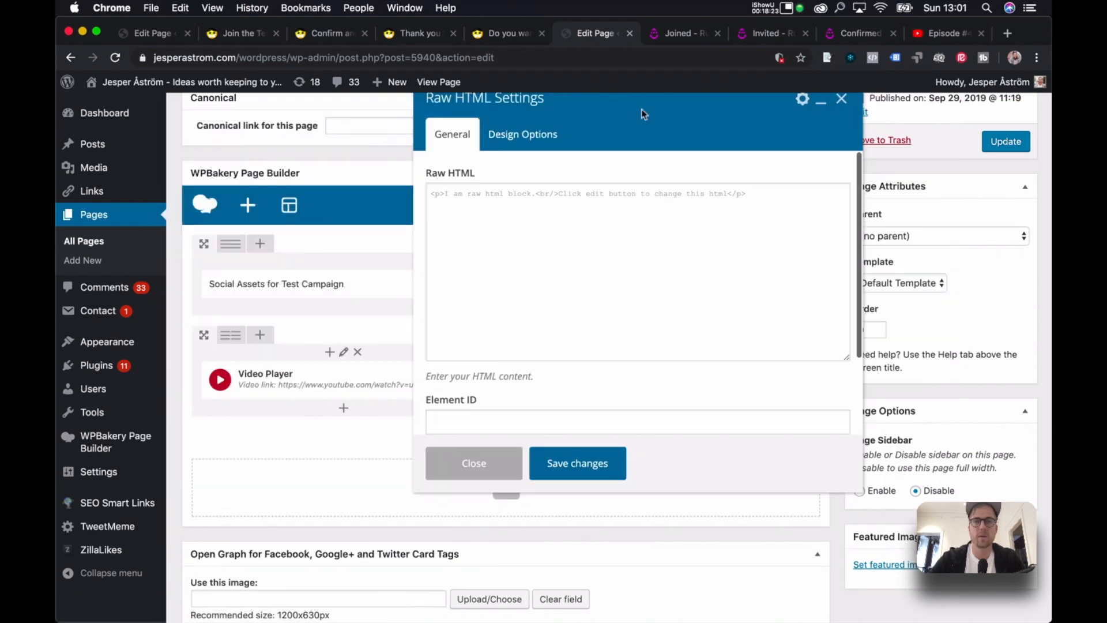
{"action": "left_click", "coordinate": [1009, 36]}
Go to facebook.com, search for the site's Facebook page, and open it.
{"action": "type", "text": "he"}
{"action": "key", "text": "BackSpace"}
{"action": "key", "text": "BackSpace"}
{"action": "key", "text": "BackSpace"}
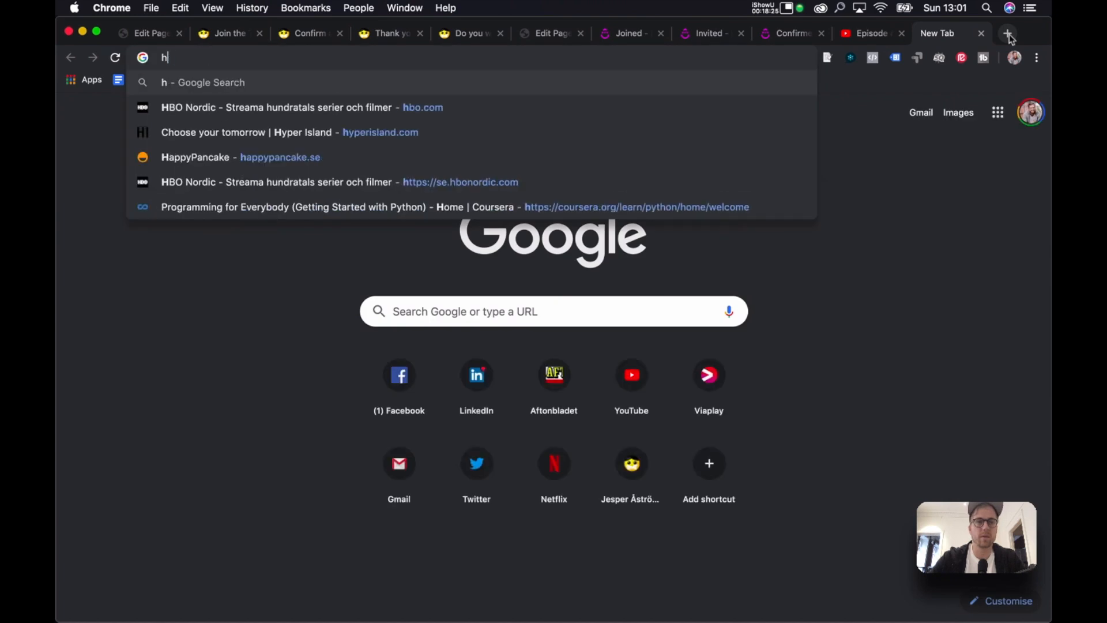
{"action": "type", "text": "fa"}
{"action": "key", "text": "Return"}
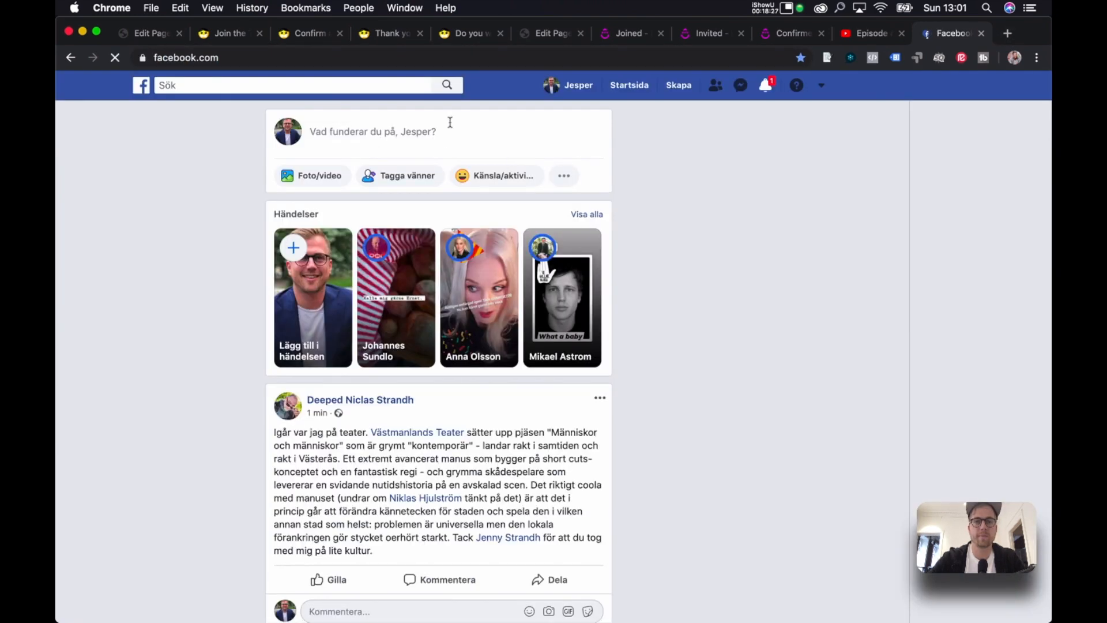
{"action": "left_click", "coordinate": [257, 86]}
{"action": "type", "text": "jesp"}
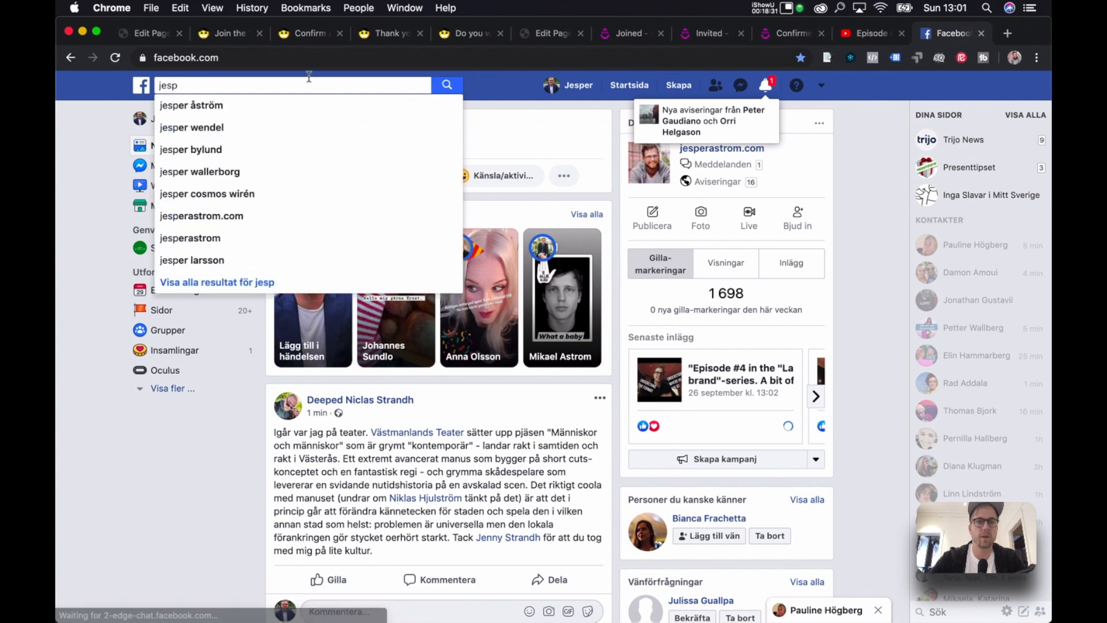
{"action": "left_click", "coordinate": [309, 77]}
{"action": "left_click", "coordinate": [303, 79]}
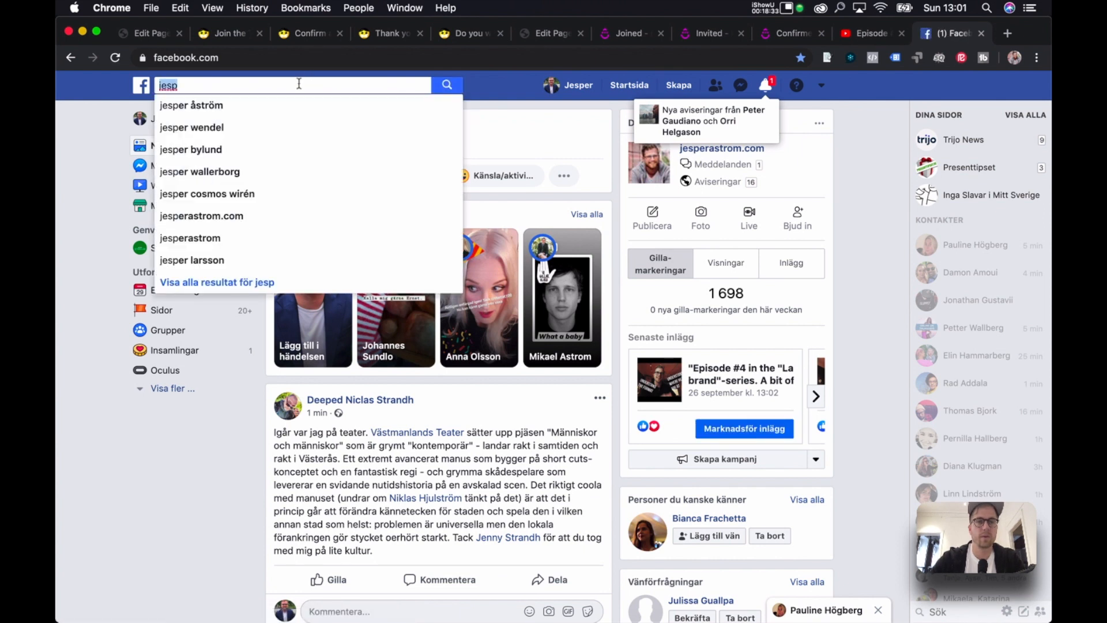
{"action": "type", "text": "erastrom"}
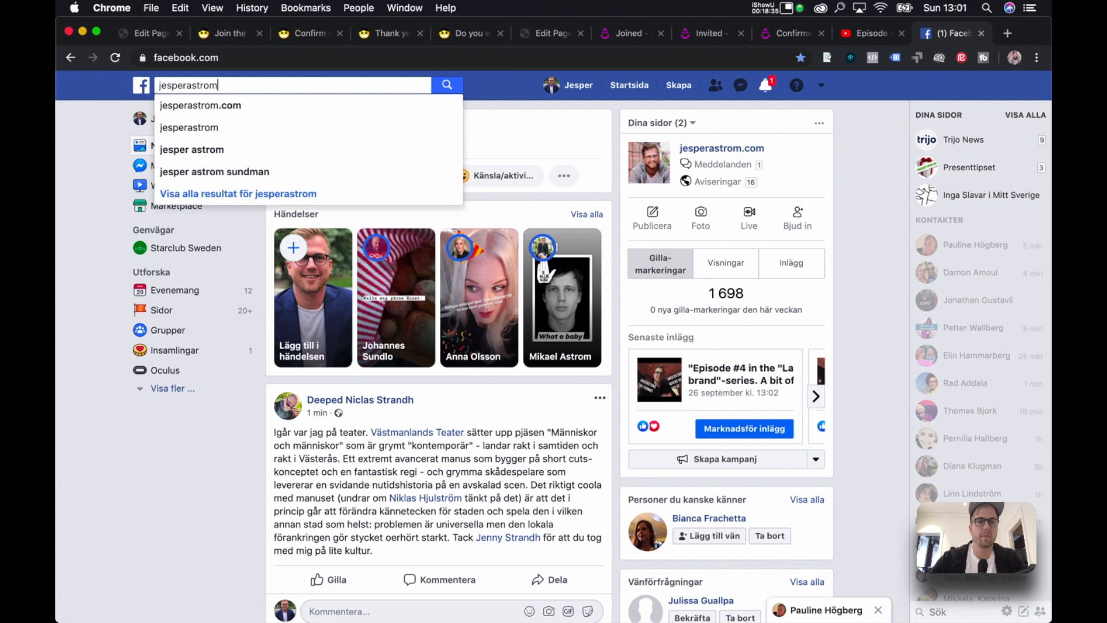
{"action": "key", "text": "Return"}
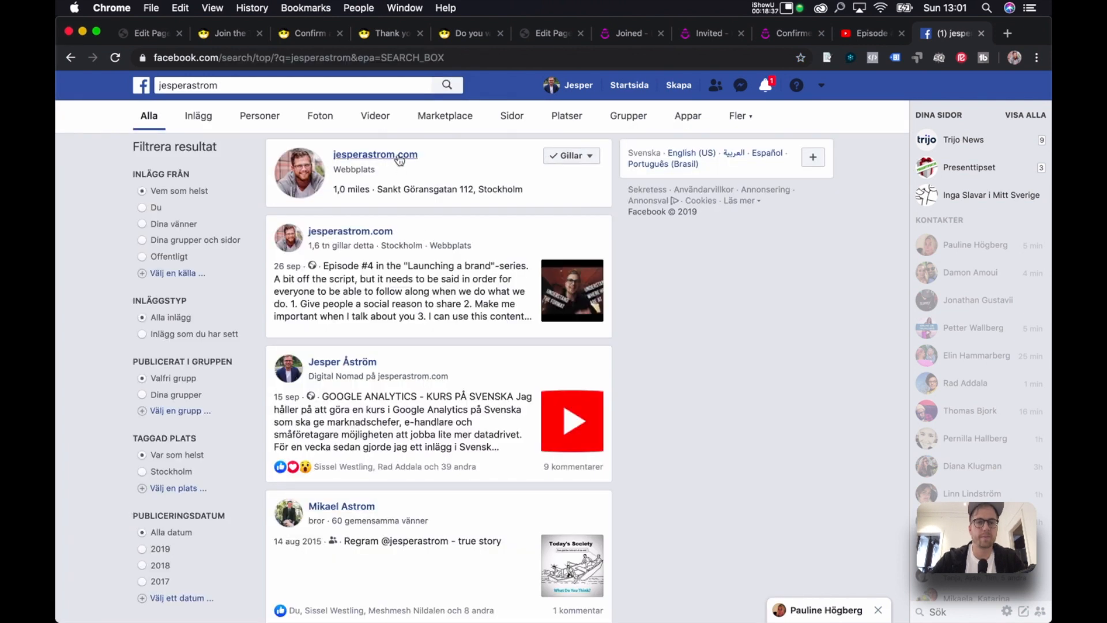
{"action": "left_click", "coordinate": [404, 162]}
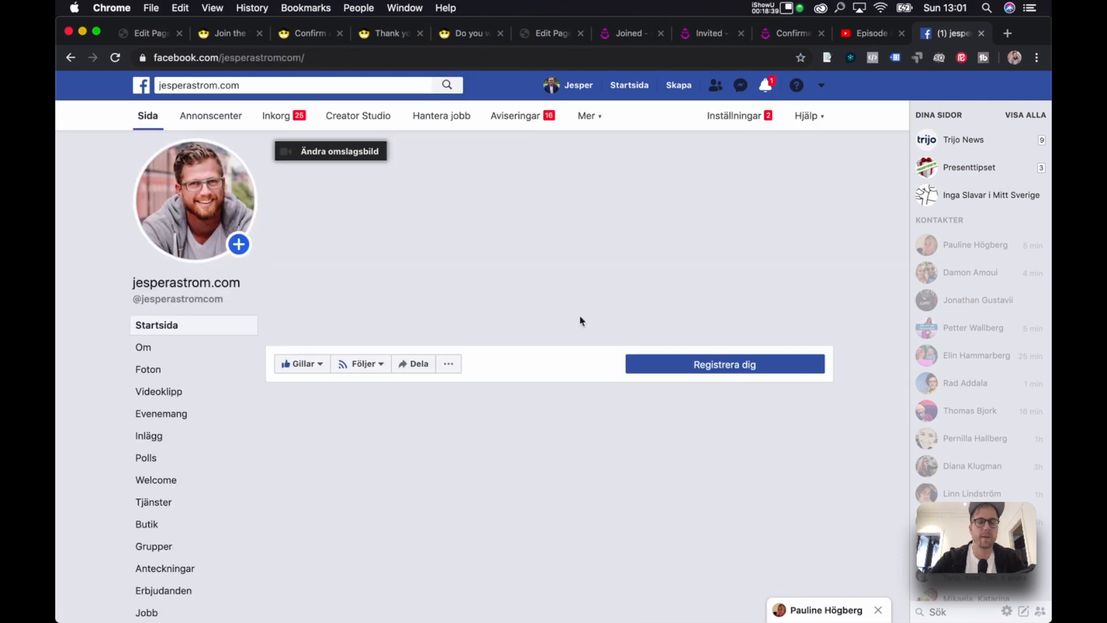
Scroll down to the Episode #4 post and bring up its embed code.
{"action": "scroll", "coordinate": [580, 317], "scroll_direction": "down", "scroll_amount": 2}
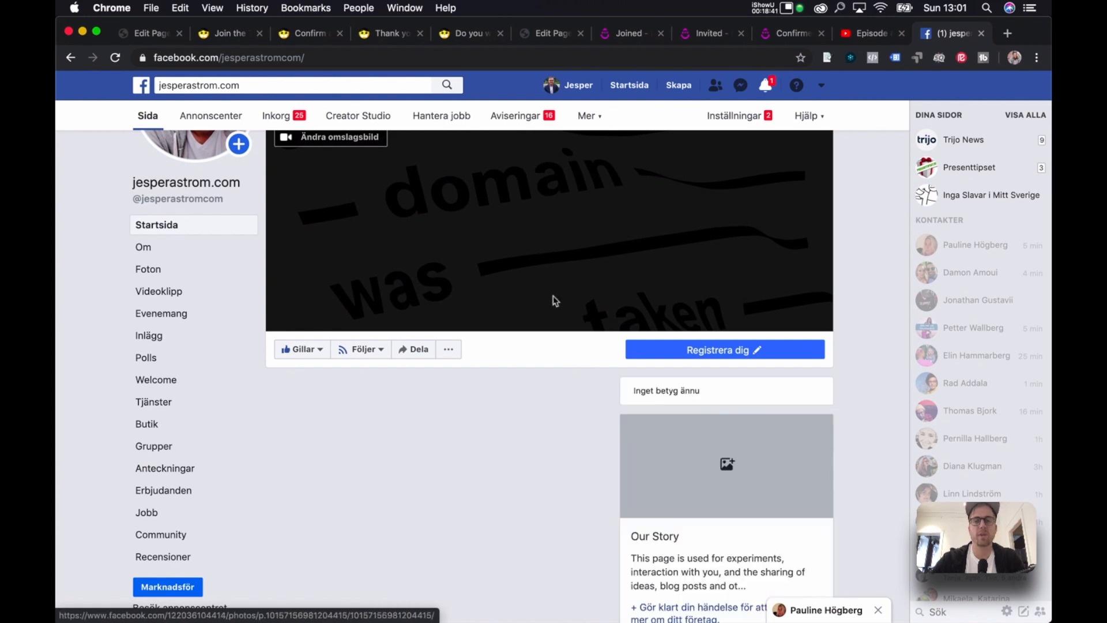
{"action": "scroll", "coordinate": [577, 418], "scroll_direction": "down", "scroll_amount": 6}
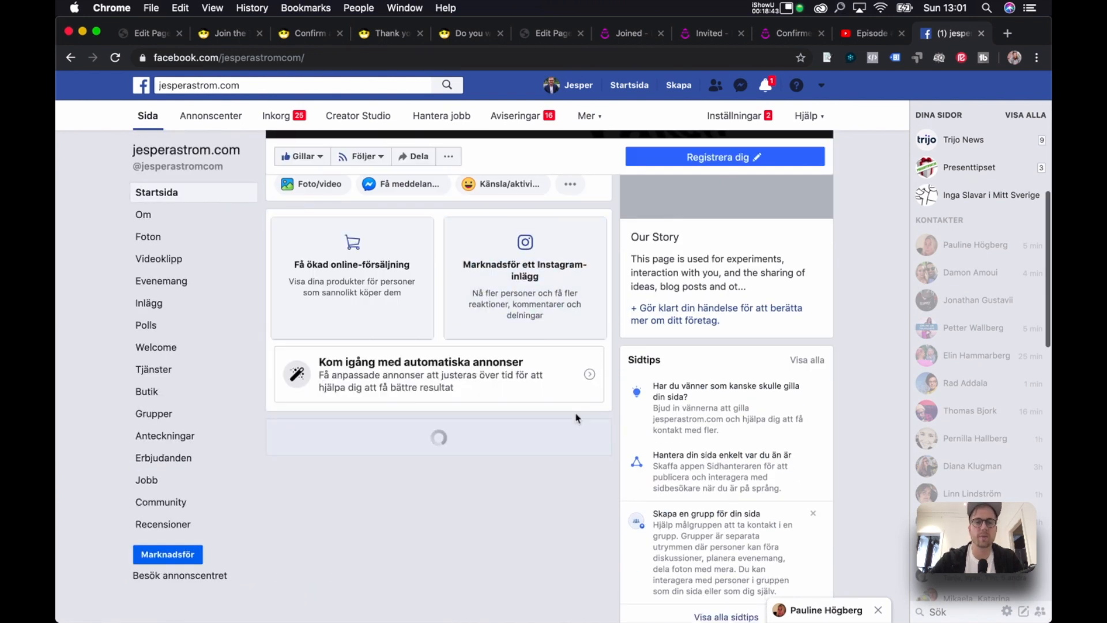
{"action": "scroll", "coordinate": [577, 418], "scroll_direction": "down", "scroll_amount": 15}
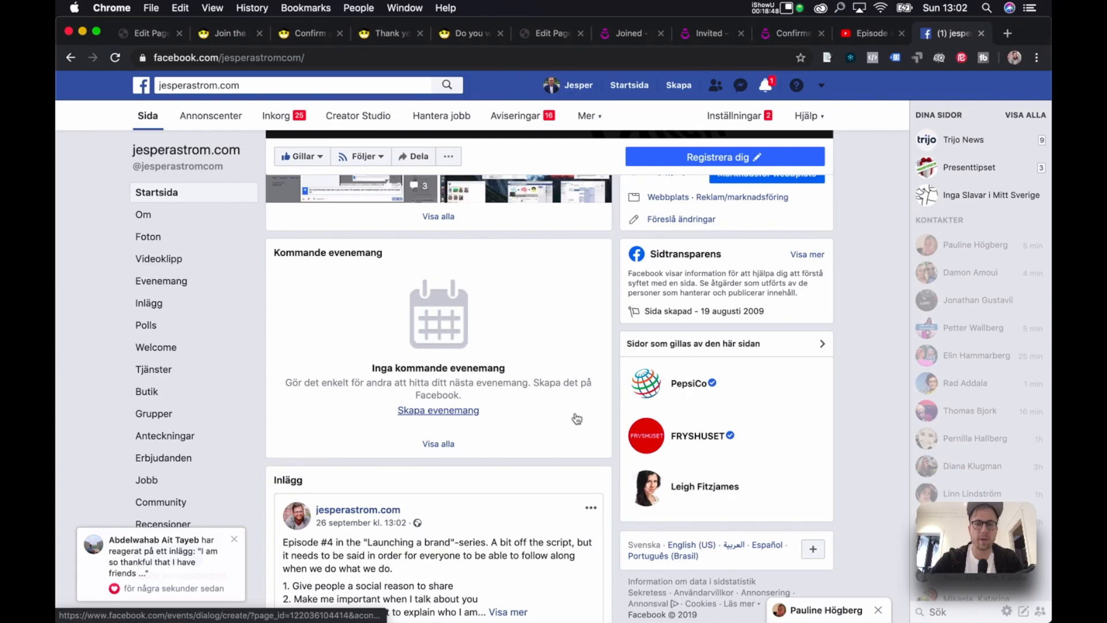
{"action": "scroll", "coordinate": [577, 415], "scroll_direction": "down", "scroll_amount": 4}
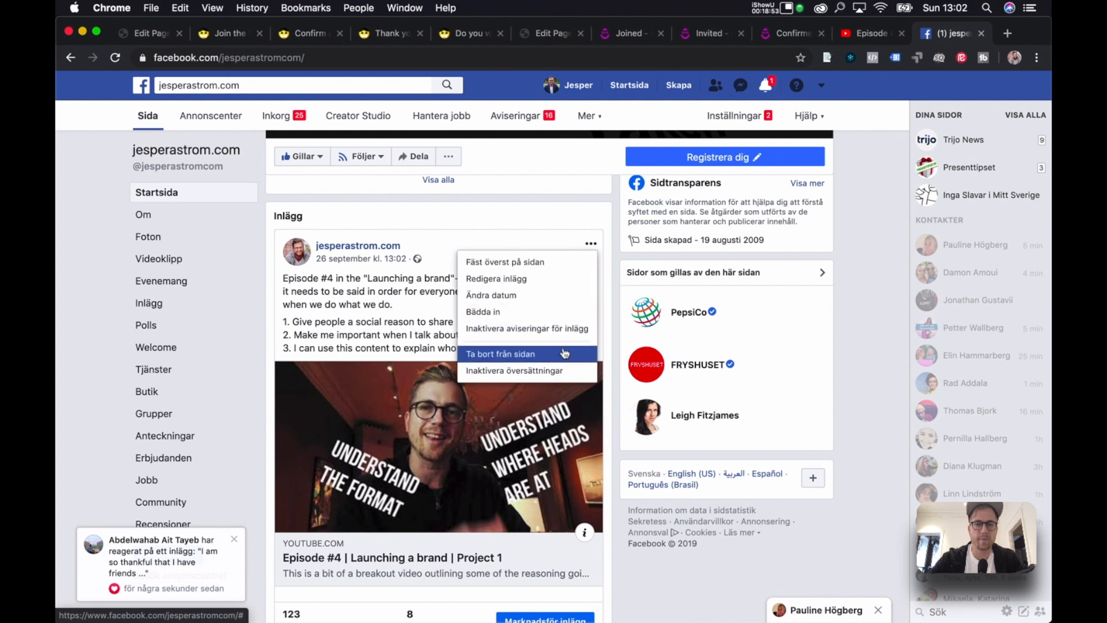
{"action": "left_click", "coordinate": [528, 309]}
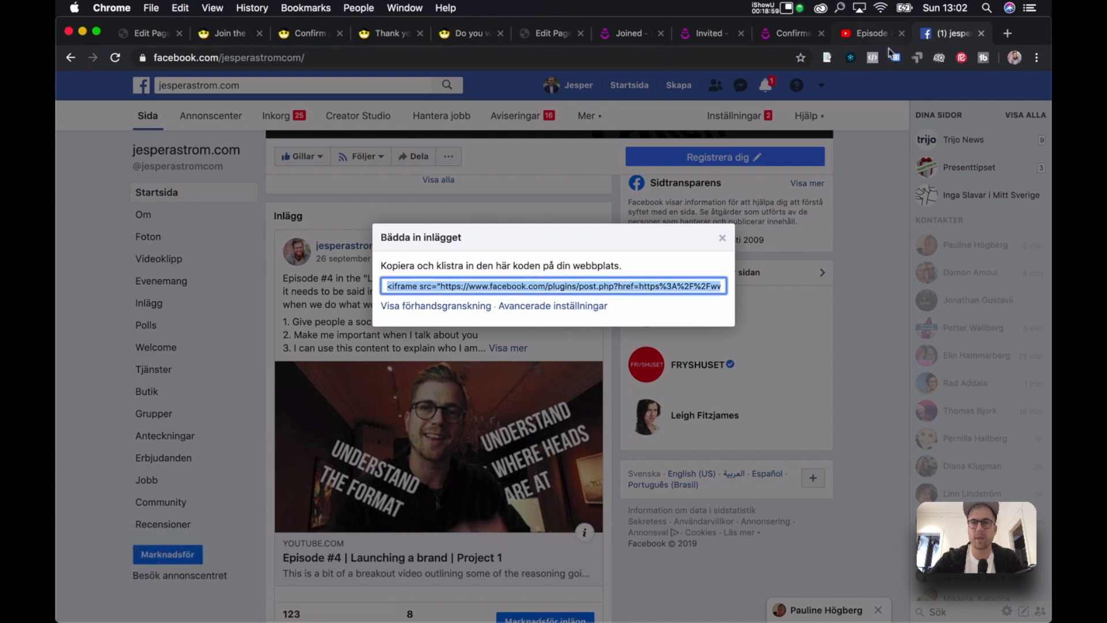
{"action": "left_click", "coordinate": [296, 36]}
Save the pasted Facebook embed code in the Raw HTML element.
{"action": "left_click", "coordinate": [228, 37]}
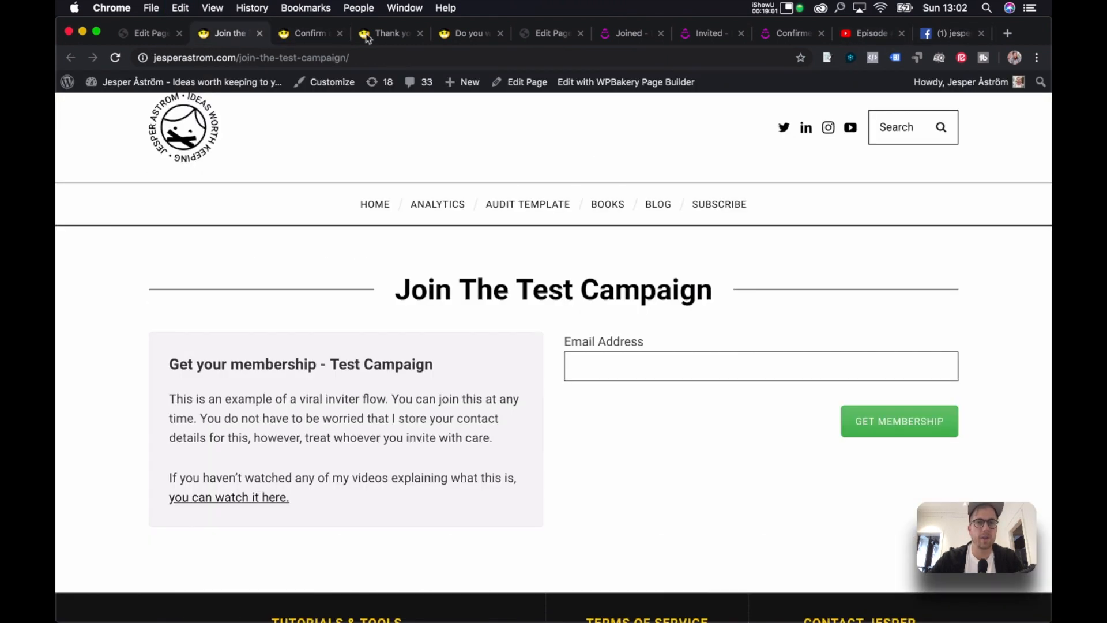
{"action": "left_click", "coordinate": [550, 35]}
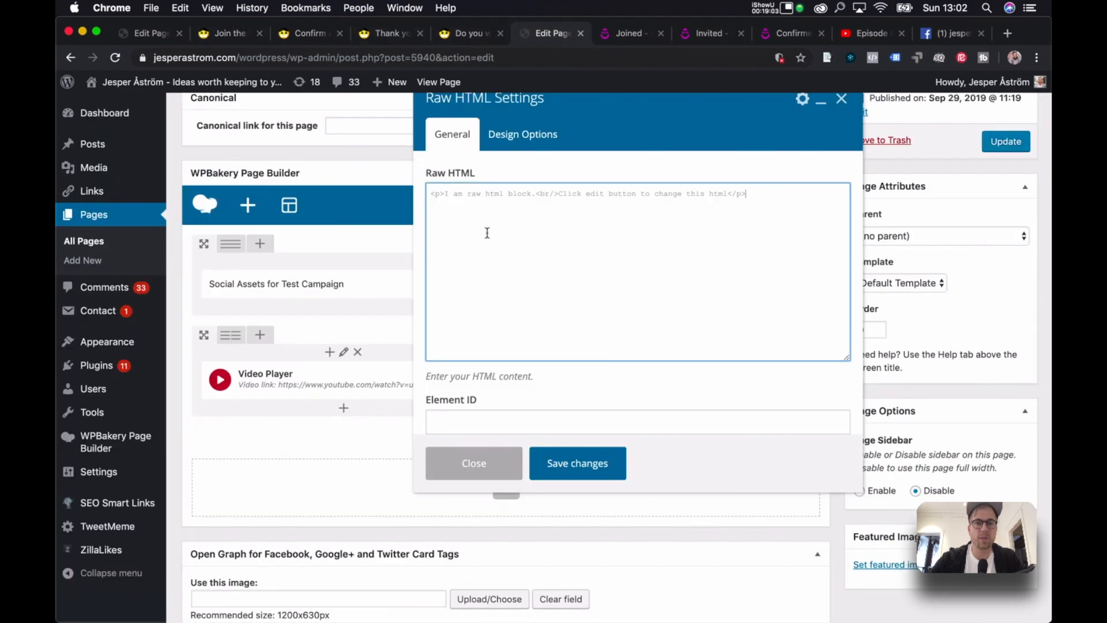
{"action": "left_click", "coordinate": [564, 481]}
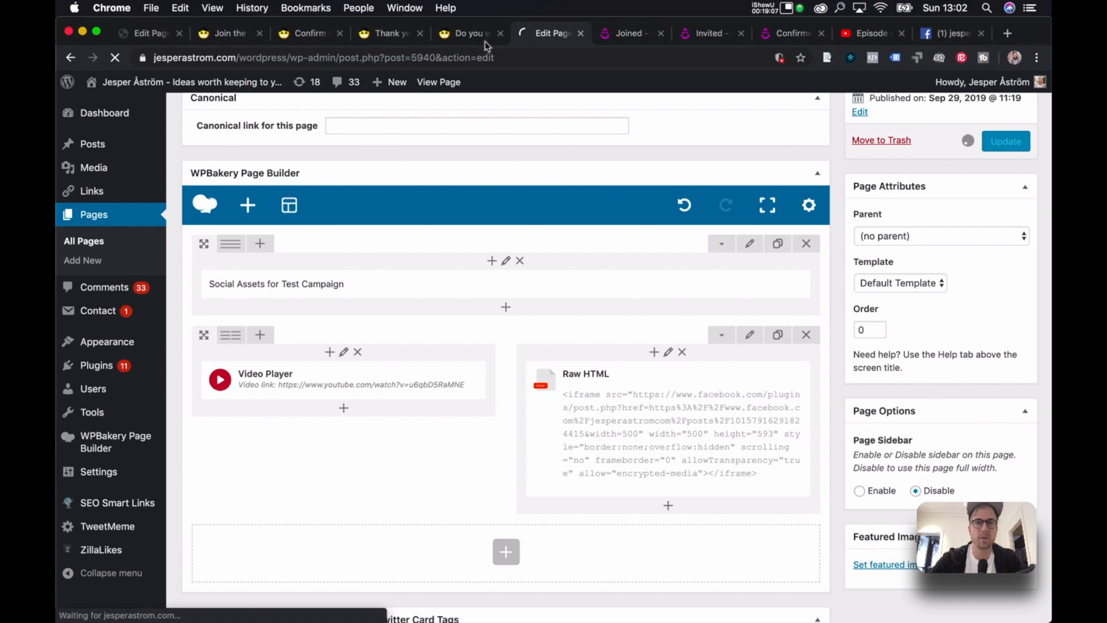
View the live page to check the YouTube video beside the Facebook post.
{"action": "left_click", "coordinate": [467, 35]}
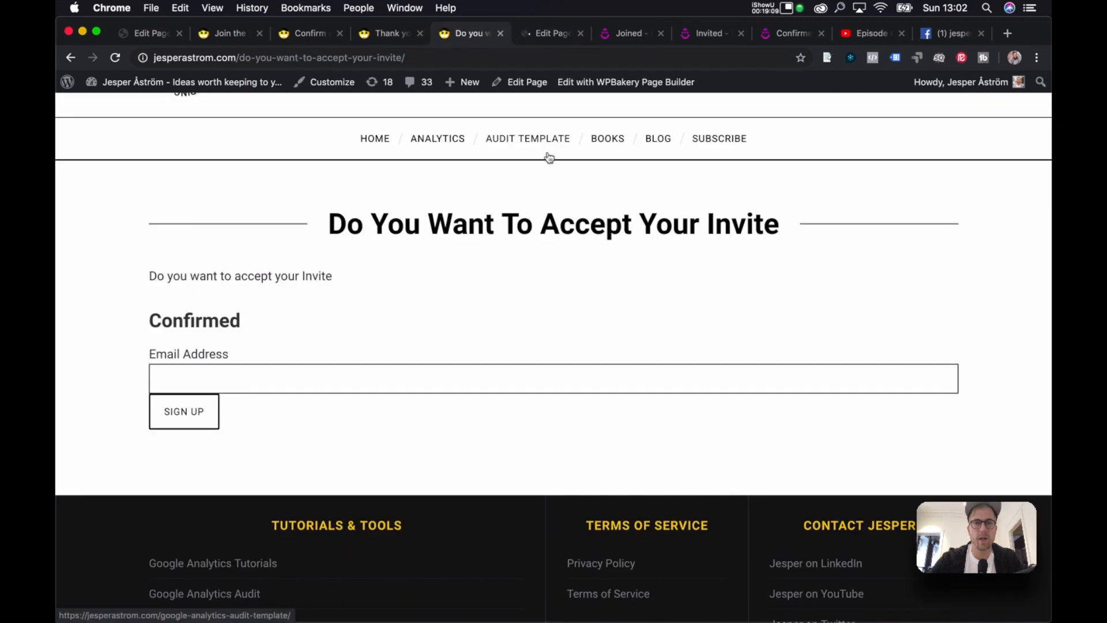
{"action": "left_click", "coordinate": [545, 34]}
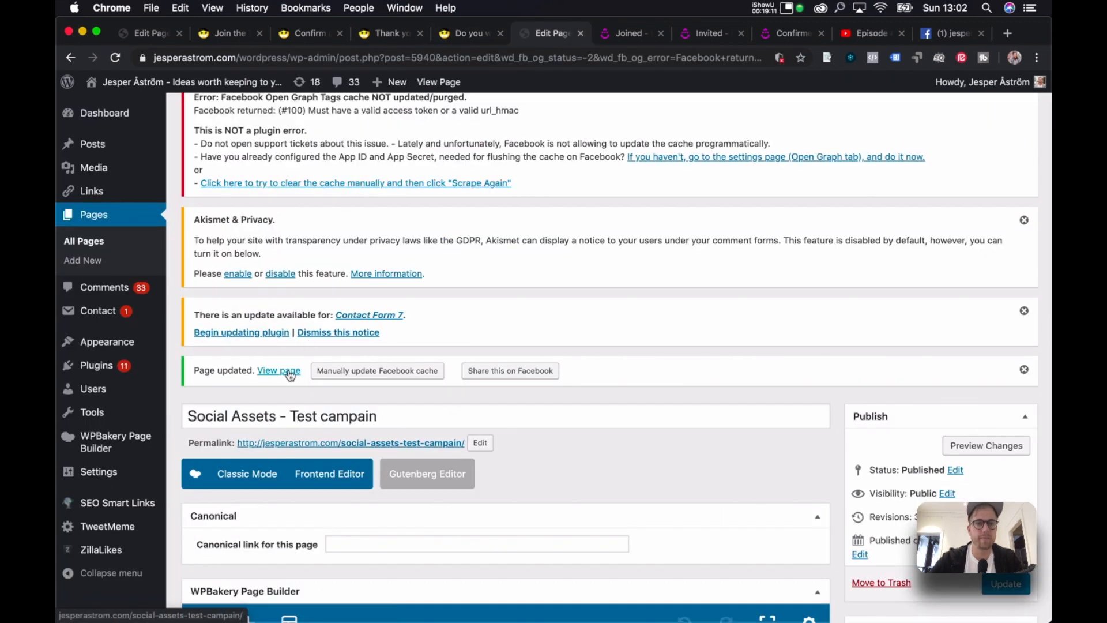
{"action": "left_click", "coordinate": [568, 42]}
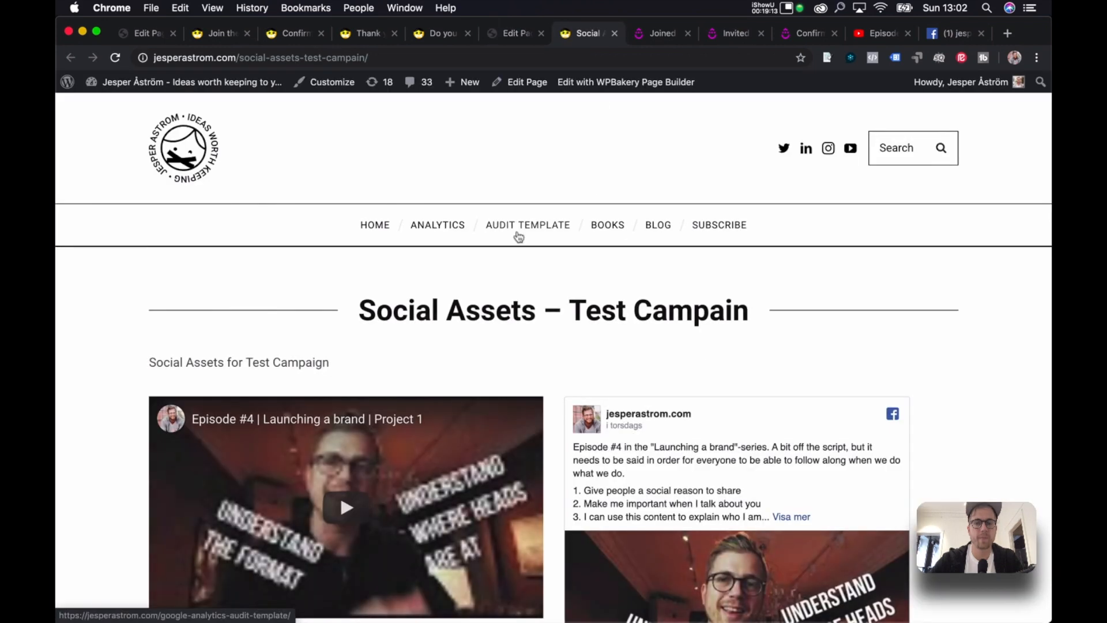
{"action": "scroll", "coordinate": [699, 346], "scroll_direction": "down", "scroll_amount": 5}
{"action": "scroll", "coordinate": [699, 344], "scroll_direction": "up", "scroll_amount": 3}
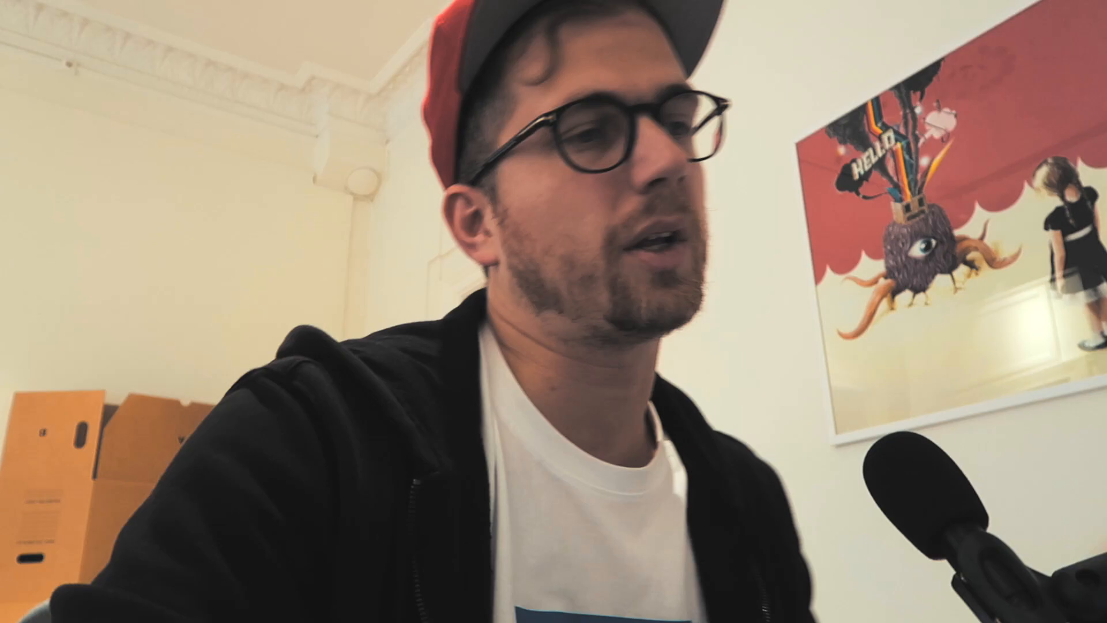